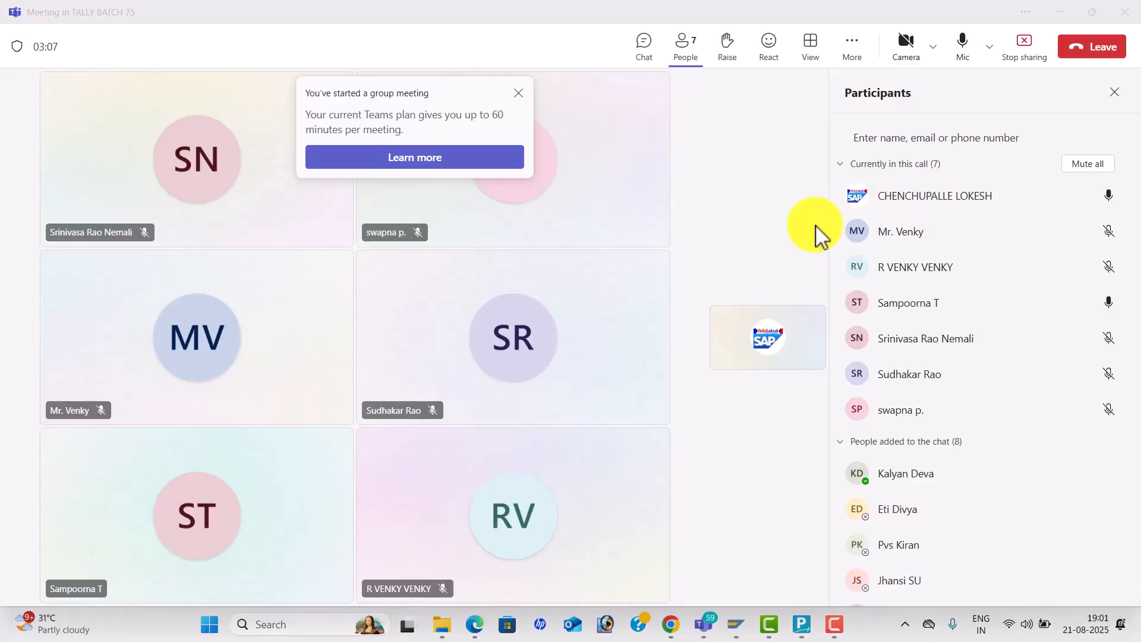
- Dismiss the group meeting notice and open the recent TALLY TEST workbook in Excel
{"action": "left_click", "coordinate": [518, 93]}
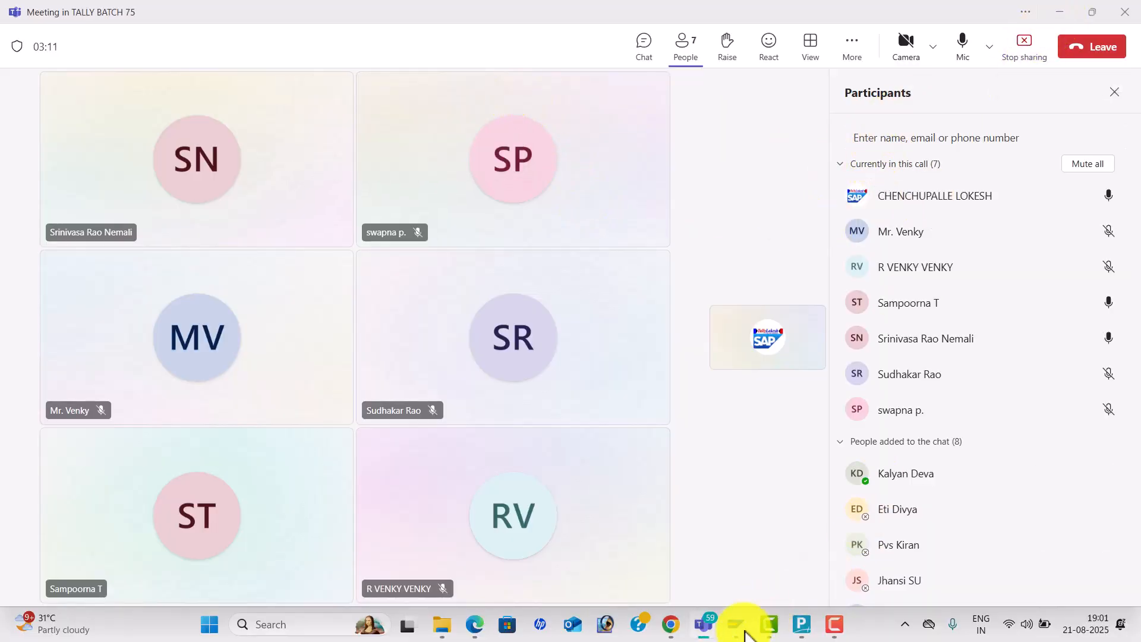
{"action": "left_click", "coordinate": [302, 622]}
{"action": "type", "text": "EXC"}
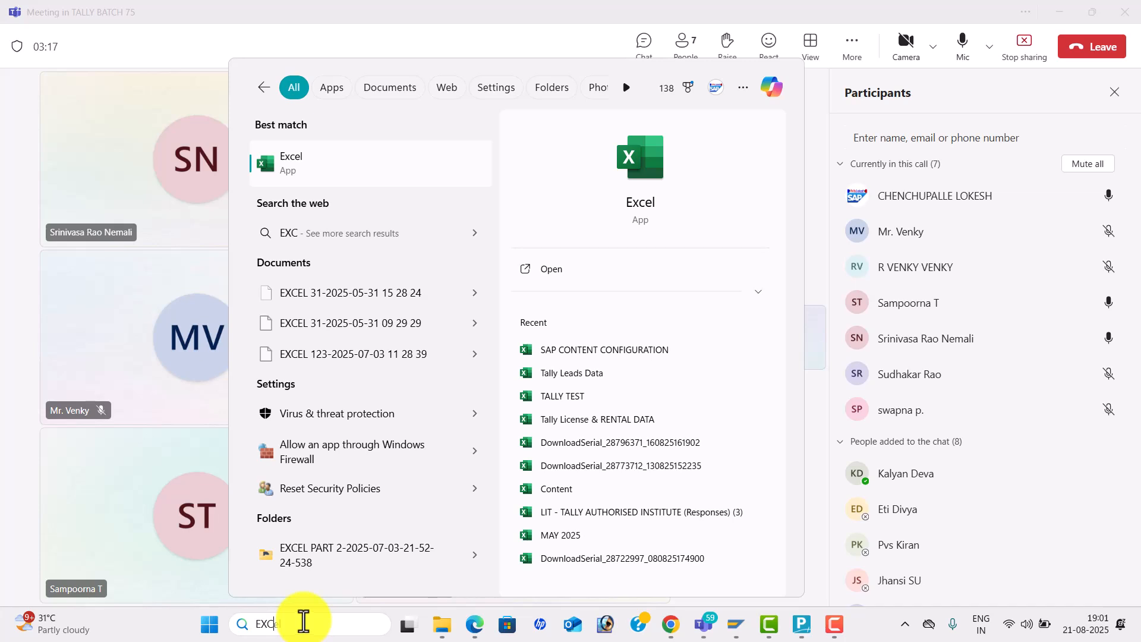
{"action": "left_click", "coordinate": [619, 403]}
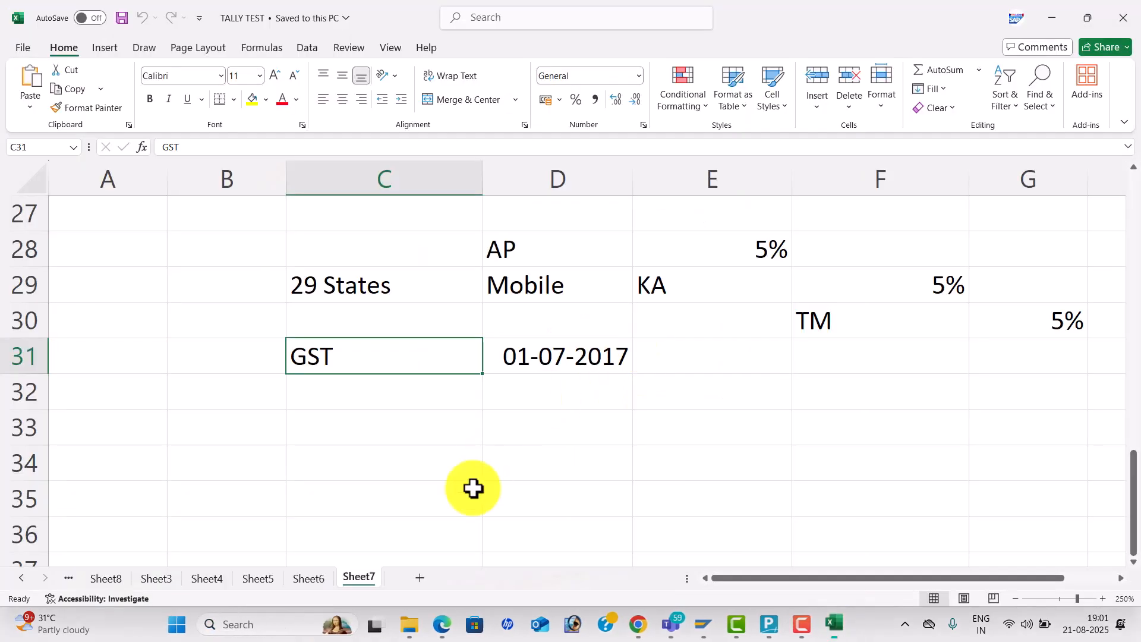
- Add a new blank worksheet after Sheet7
{"action": "left_click", "coordinate": [418, 578]}
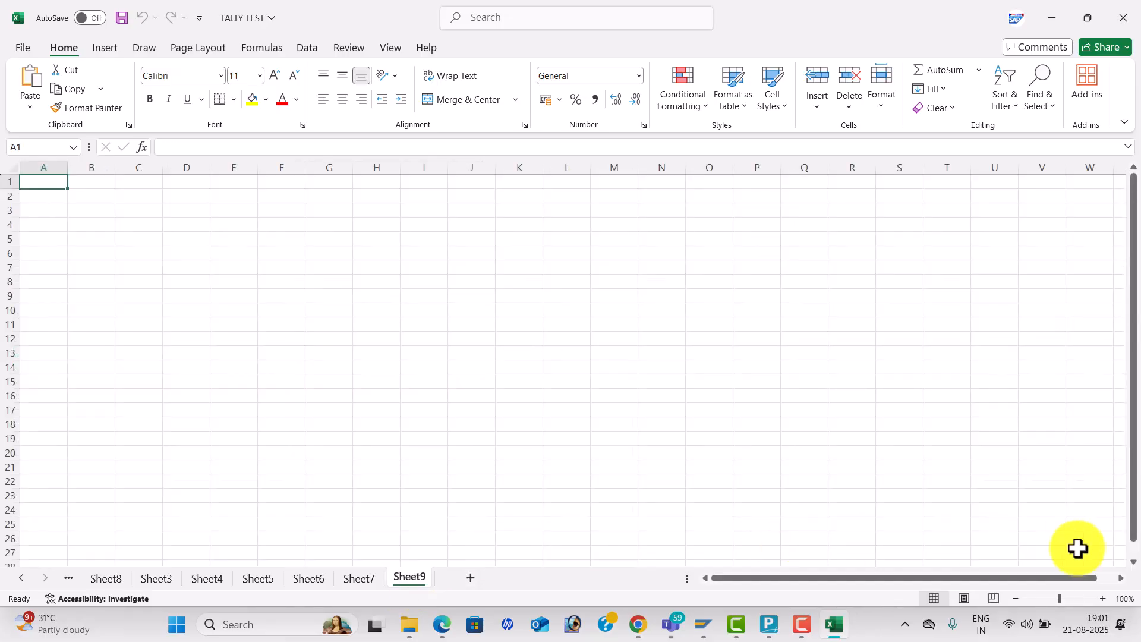
{"action": "left_click", "coordinate": [1102, 599]}
{"action": "left_click", "coordinate": [1103, 598]}
{"action": "left_click", "coordinate": [1103, 599]}
{"action": "left_click", "coordinate": [1103, 598]}
{"action": "left_click", "coordinate": [1103, 599]}
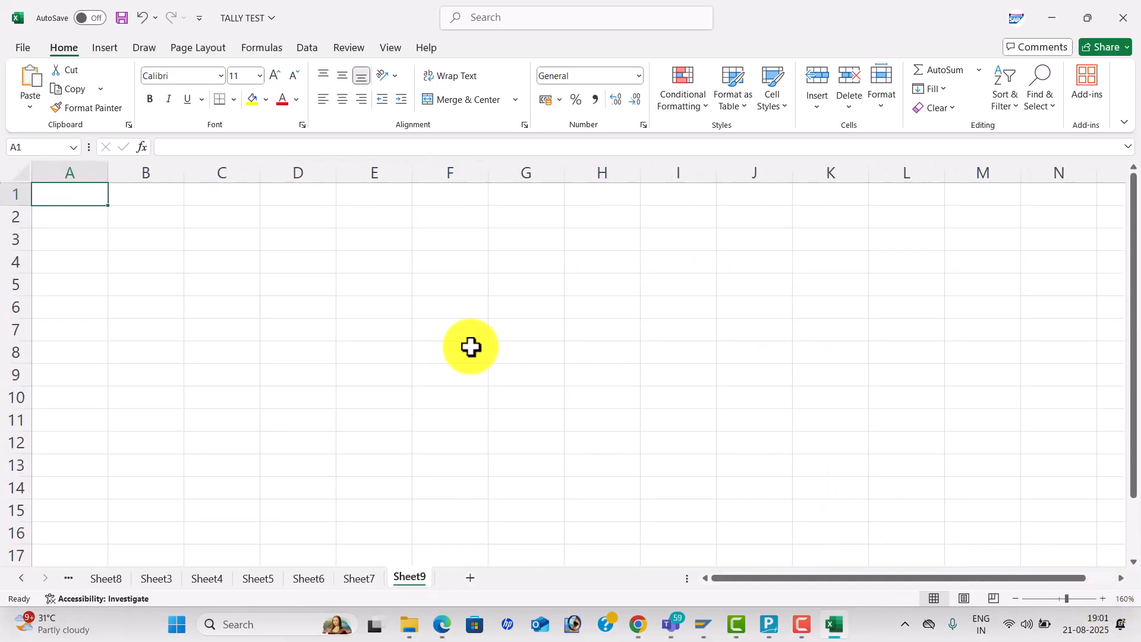
- Widen column D and enter the heading "Top Companies" in cell D4
{"action": "left_click", "coordinate": [309, 283]}
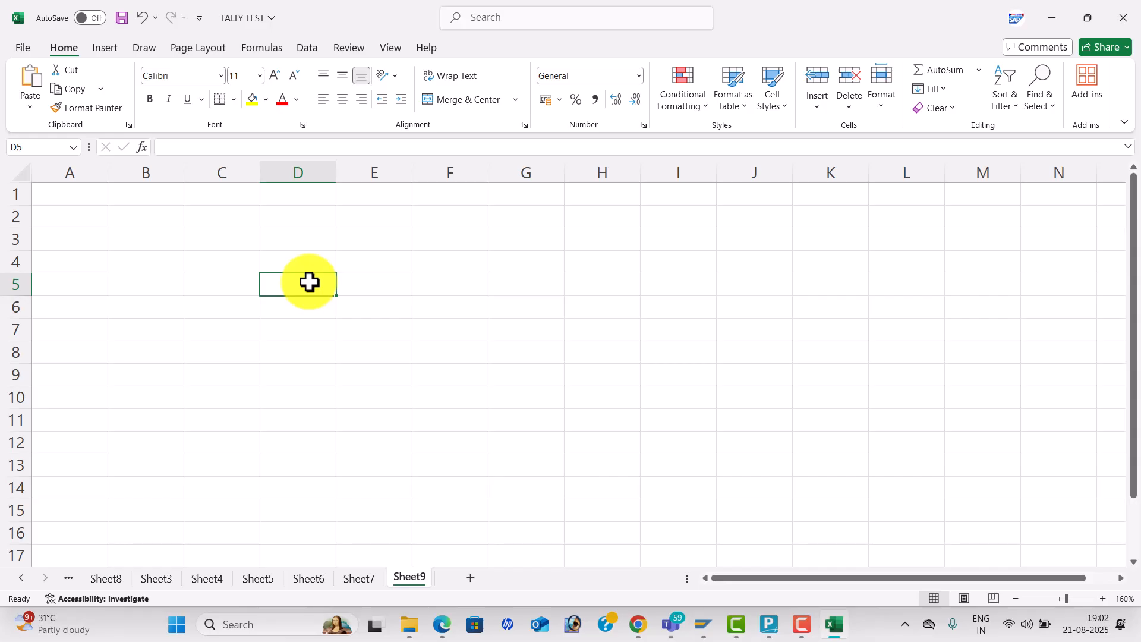
{"action": "left_click", "coordinate": [373, 238]}
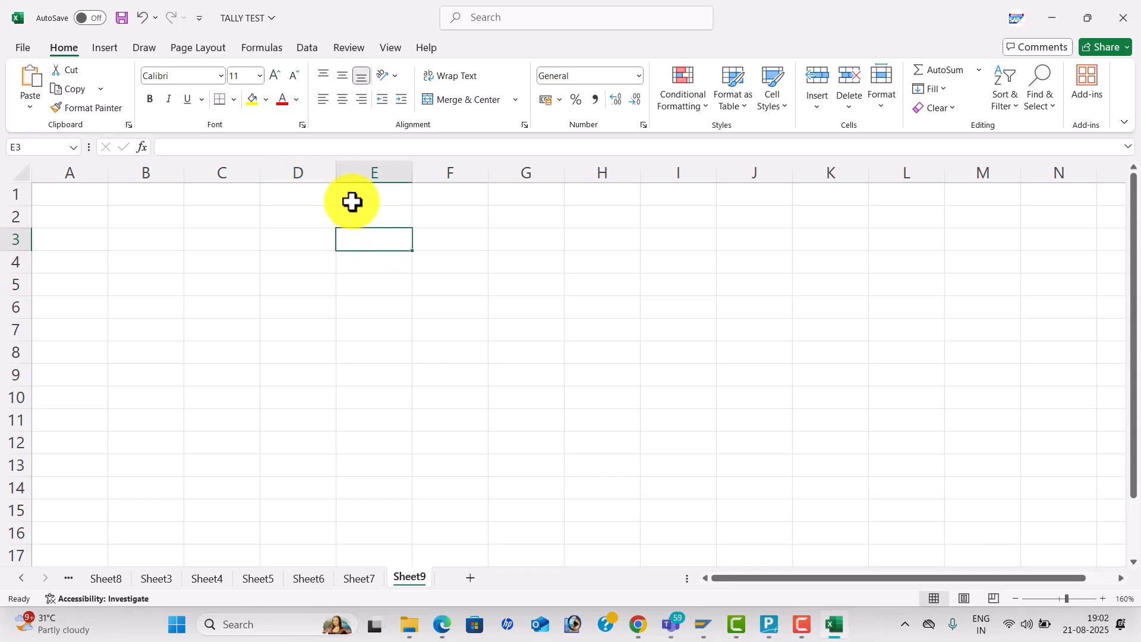
{"action": "left_click_drag", "start_coordinate": [338, 176], "coordinate": [372, 178]}
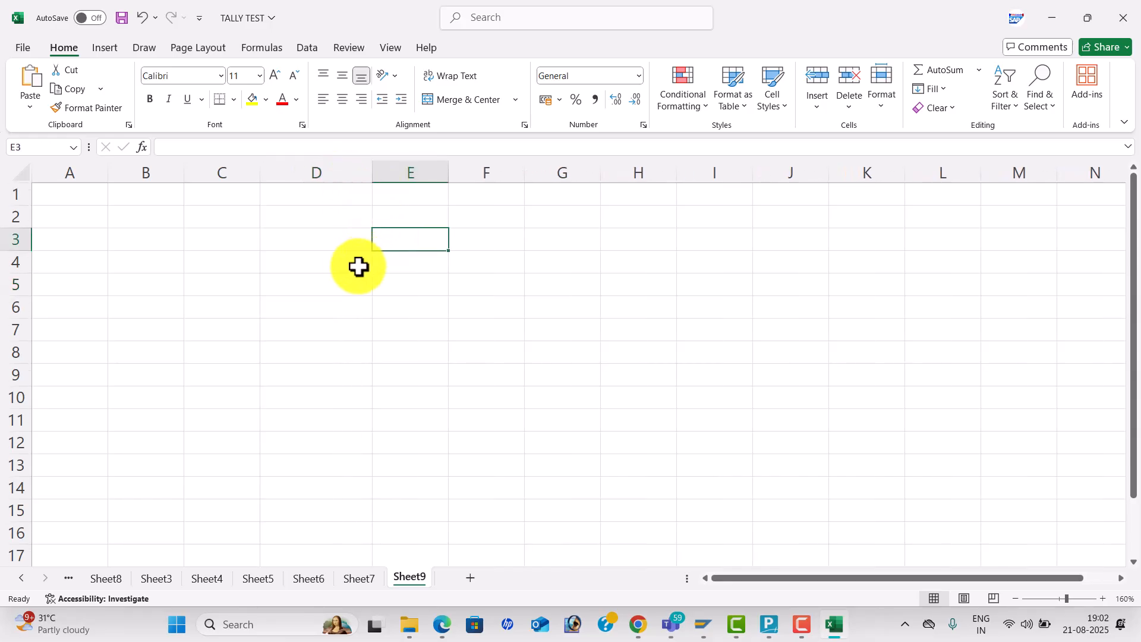
{"action": "left_click", "coordinate": [349, 265]}
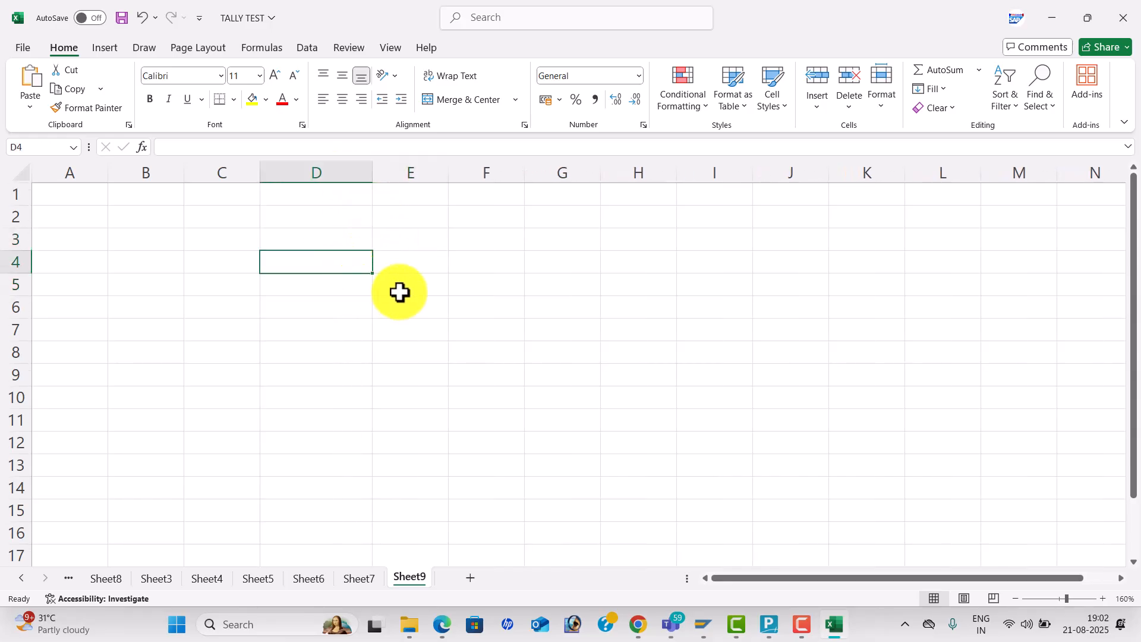
{"action": "type", "text": "s"}
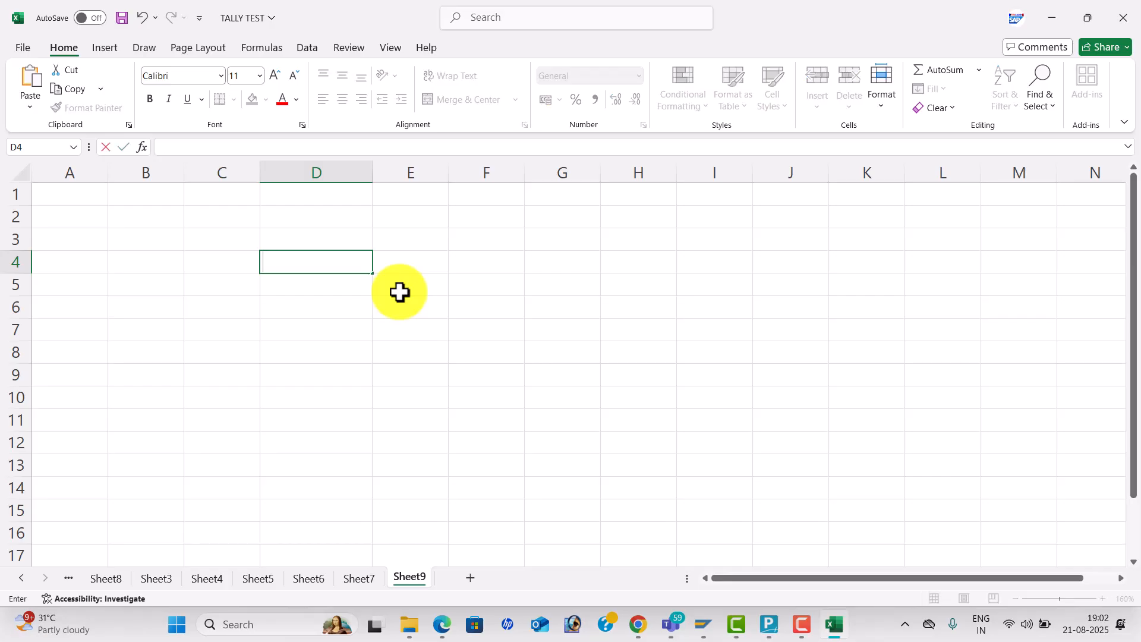
{"action": "type", "text": "op Companies"}
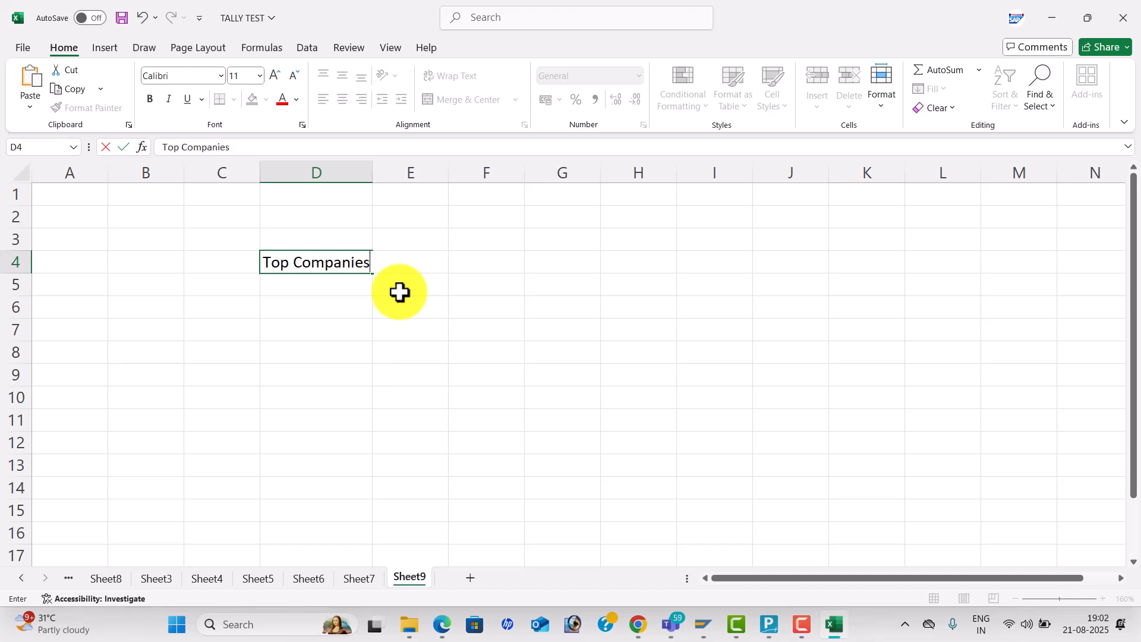
{"action": "key", "text": "Return"}
- Enter "Service Organizations" in cell D6 and "Trading Companies" in cell D7
{"action": "key", "text": "Return"}
{"action": "type", "text": "S"}
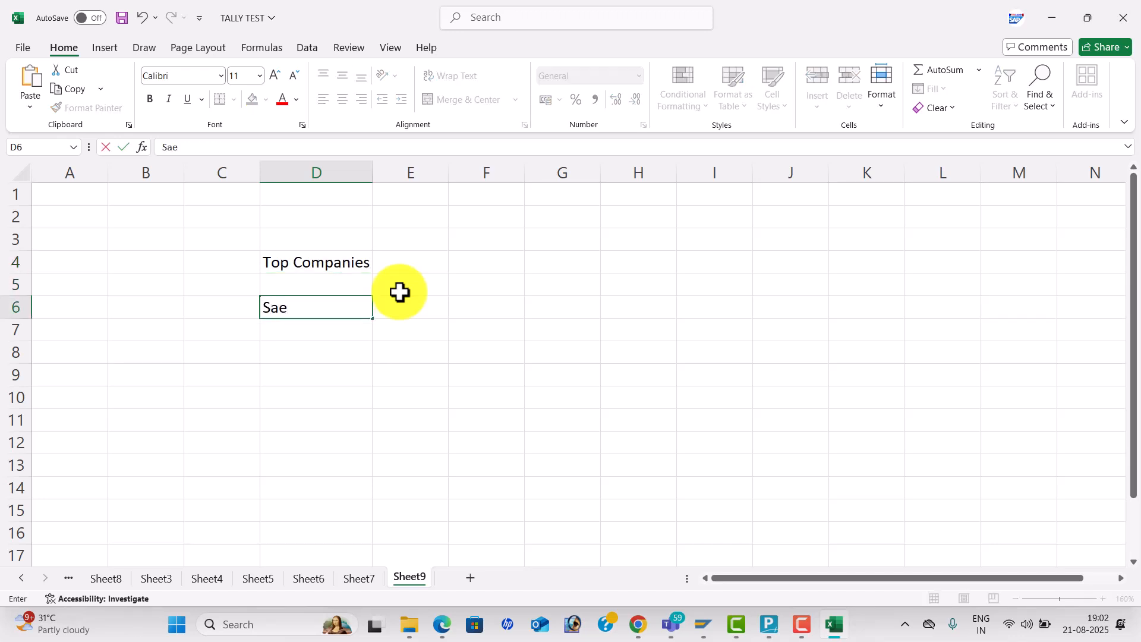
{"action": "type", "text": "ervic"}
{"action": "type", "text": "e Organiz"}
{"action": "type", "text": "ation"}
{"action": "type", "text": "s"}
{"action": "key", "text": "Return"}
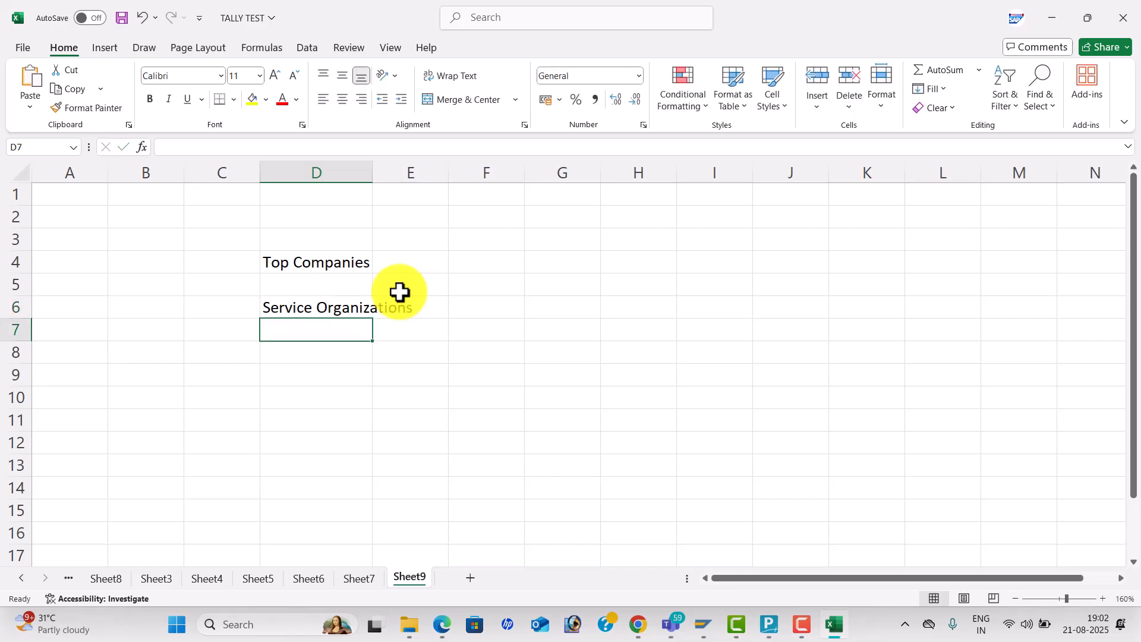
{"action": "type", "text": "Trading"}
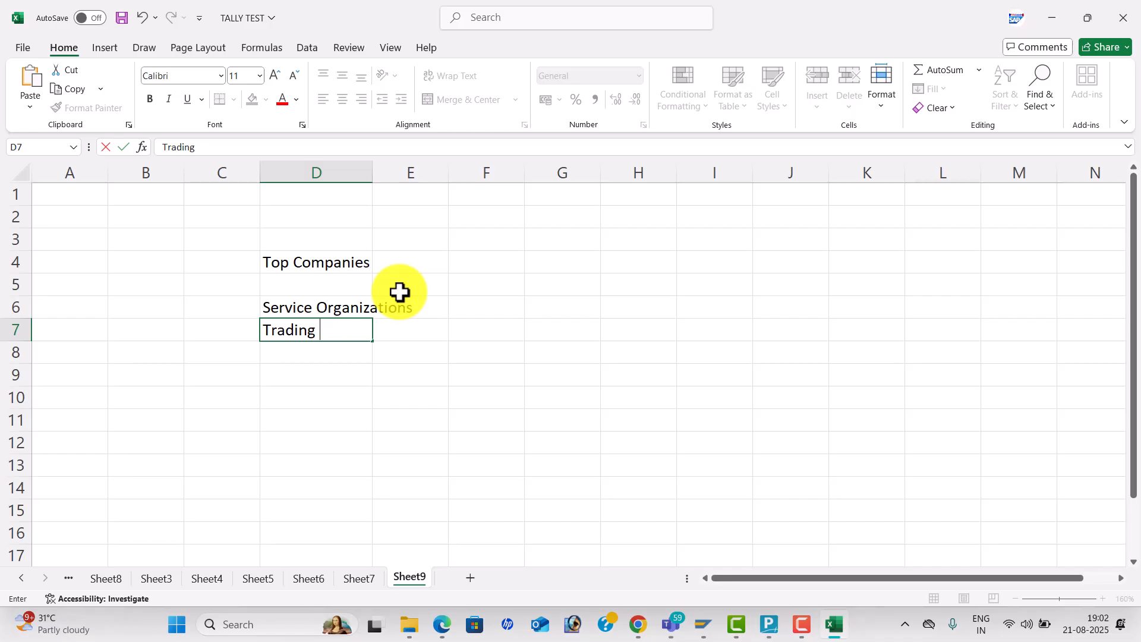
{"action": "type", "text": " Companies"}
{"action": "key", "text": "Return"}
- Enter "Manufacturing Firms" in cell D8 and widen column D to fit the company types
{"action": "type", "text": "Man"}
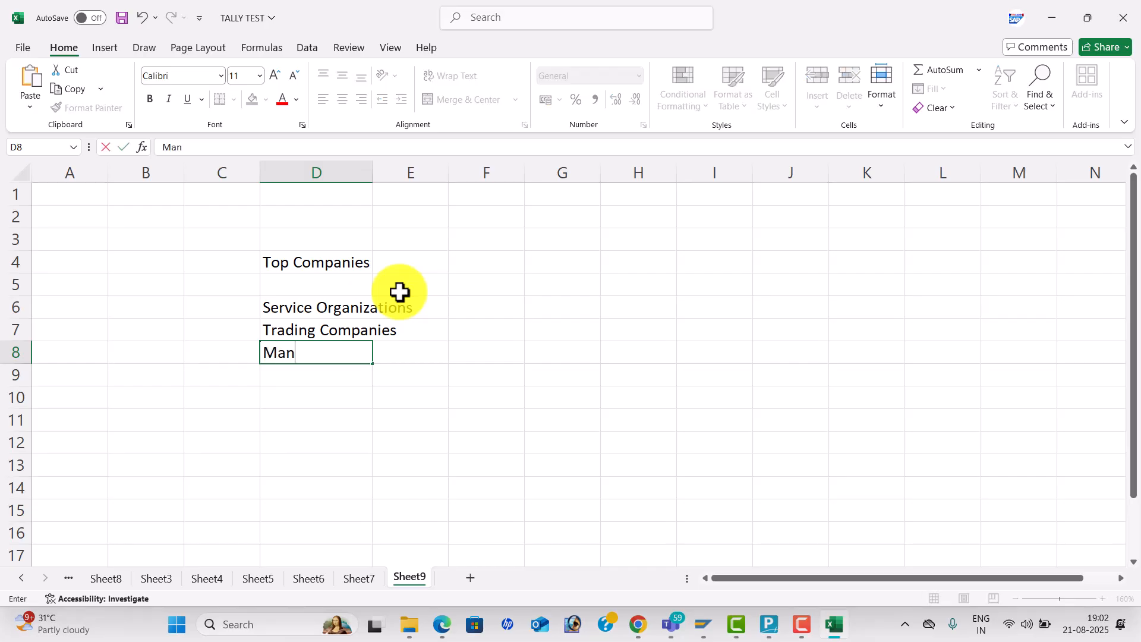
{"action": "type", "text": "ufacturing"}
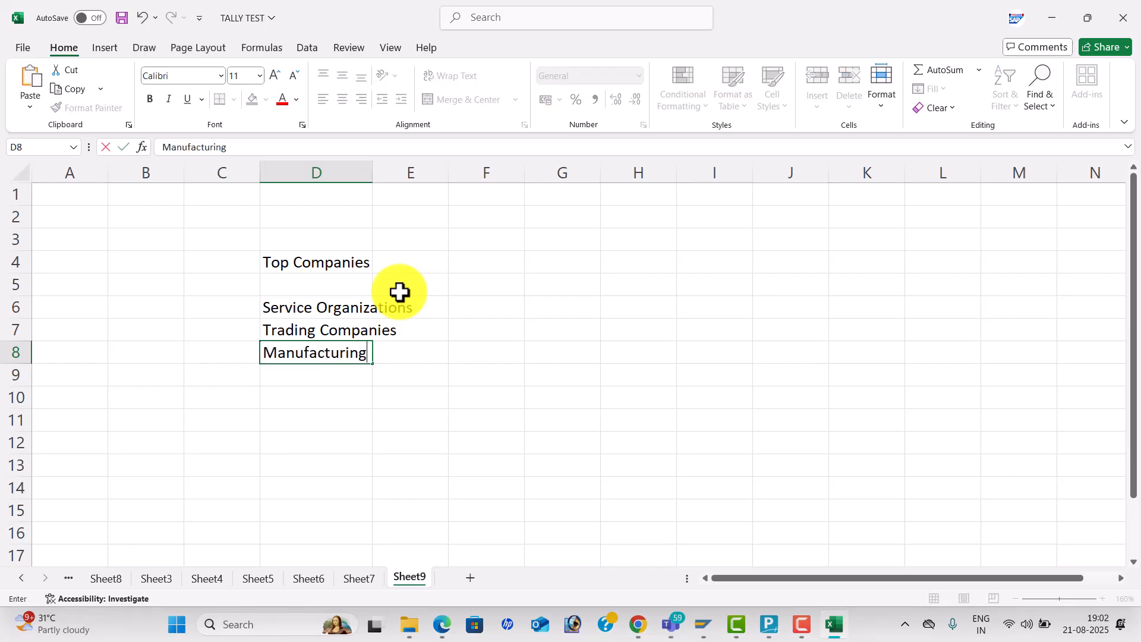
{"action": "type", "text": " Org"}
{"action": "key", "text": "BackSpace"}
{"action": "type", "text": "Frim"}
{"action": "key", "text": "BackSpace"}
{"action": "key", "text": "BackSpace"}
{"action": "type", "text": "ms"}
{"action": "left_click", "coordinate": [476, 308]}
{"action": "left_click_drag", "start_coordinate": [376, 171], "coordinate": [442, 179]}
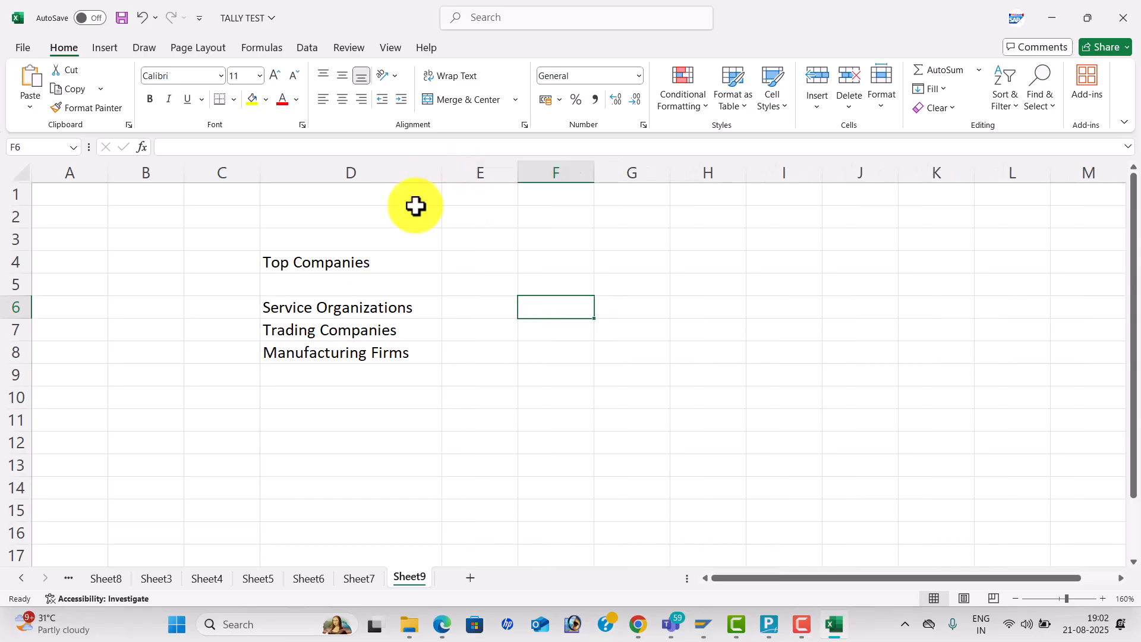
- Centre the "Top Companies" heading in D4 and give it a yellow fill
{"action": "left_click", "coordinate": [356, 260]}
{"action": "left_click", "coordinate": [342, 99]}
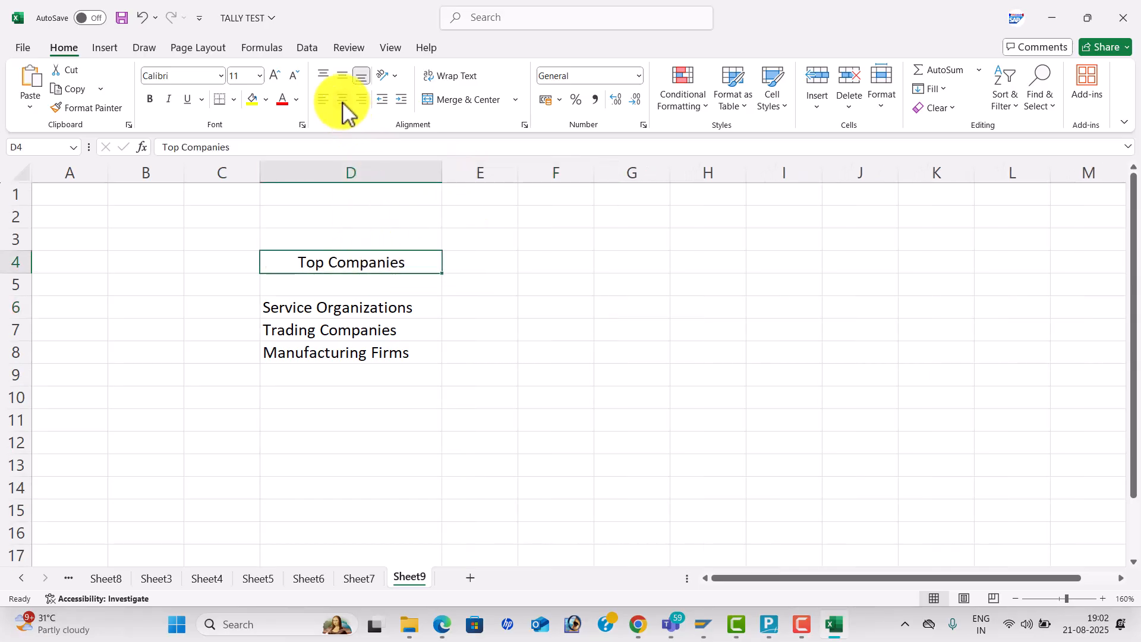
{"action": "left_click", "coordinate": [253, 100]}
{"action": "double_click", "coordinate": [532, 285]}
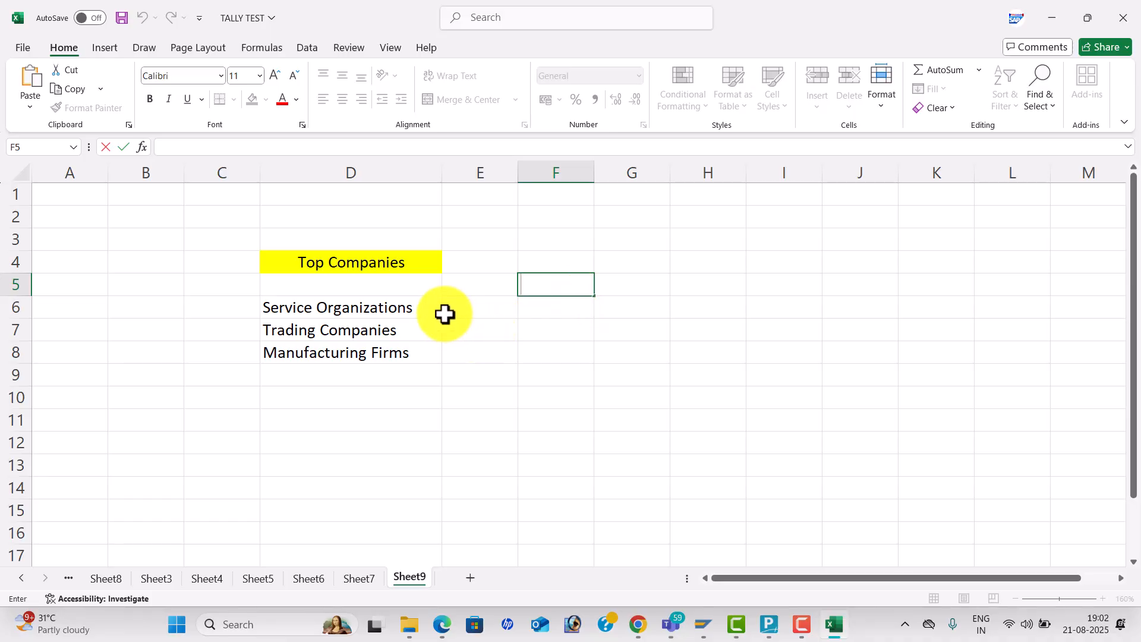
- Give the "Service Organizations" cell D6 a light orange fill
{"action": "left_click", "coordinate": [446, 315]}
{"action": "left_click", "coordinate": [410, 308]}
{"action": "left_click", "coordinate": [267, 100]}
{"action": "left_click", "coordinate": [397, 220]}
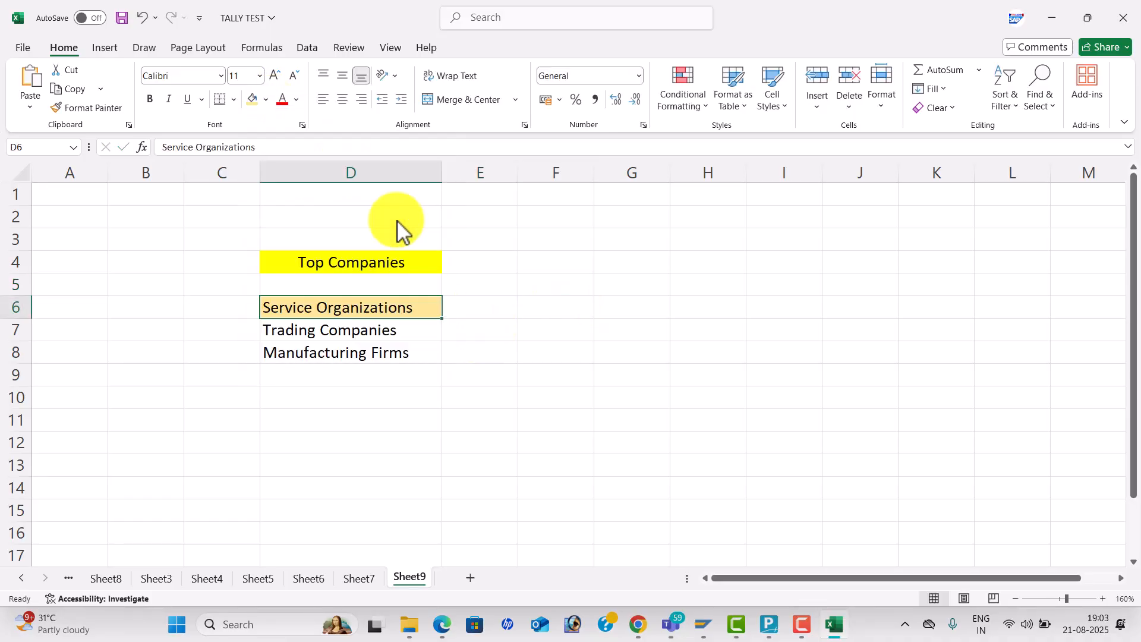
- Widen column E, enter "12 Months" in cell F6, and widen column F to fit it
{"action": "left_click", "coordinate": [502, 303]}
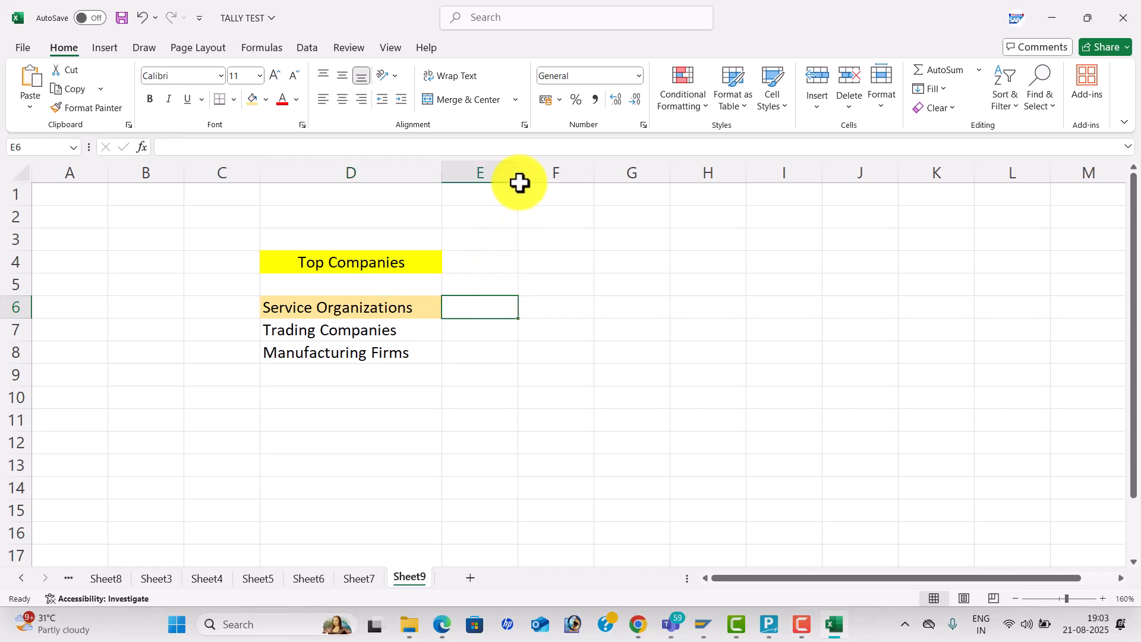
{"action": "left_click_drag", "start_coordinate": [518, 178], "coordinate": [545, 194]}
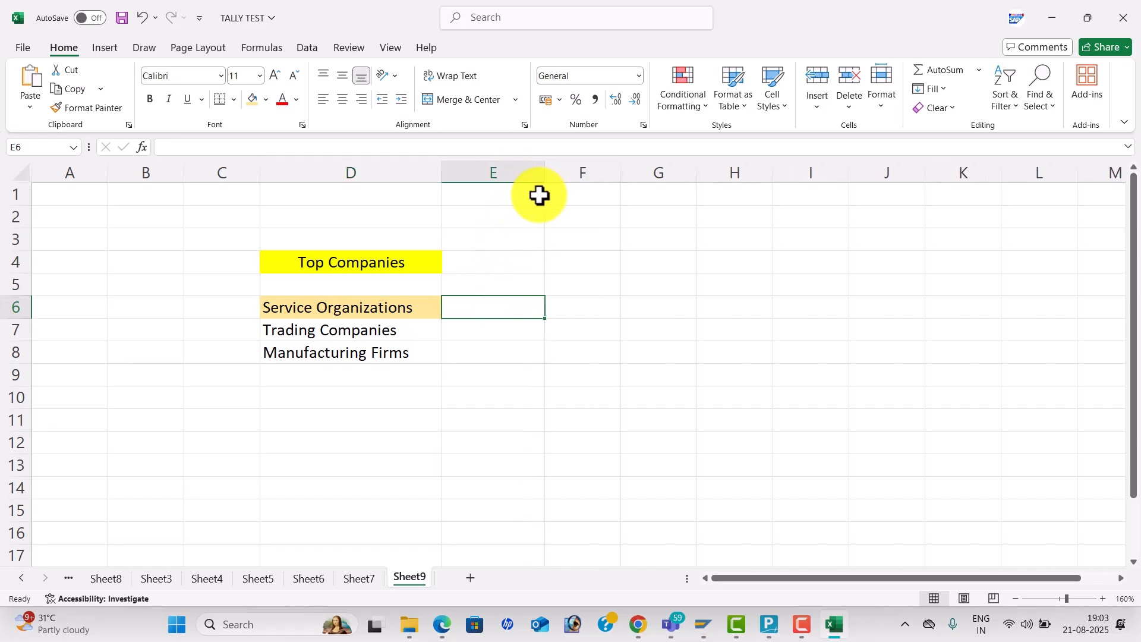
{"action": "left_click", "coordinate": [564, 307]}
{"action": "type", "text": "12 Months"}
{"action": "key", "text": "Tab"}
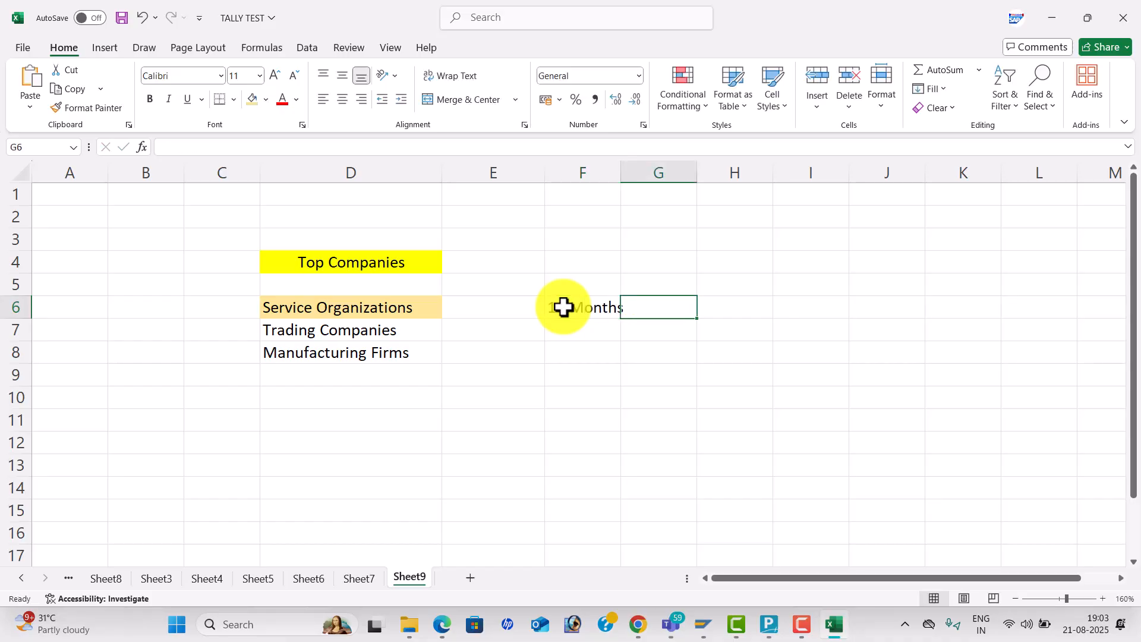
{"action": "left_click_drag", "start_coordinate": [622, 178], "coordinate": [644, 186]}
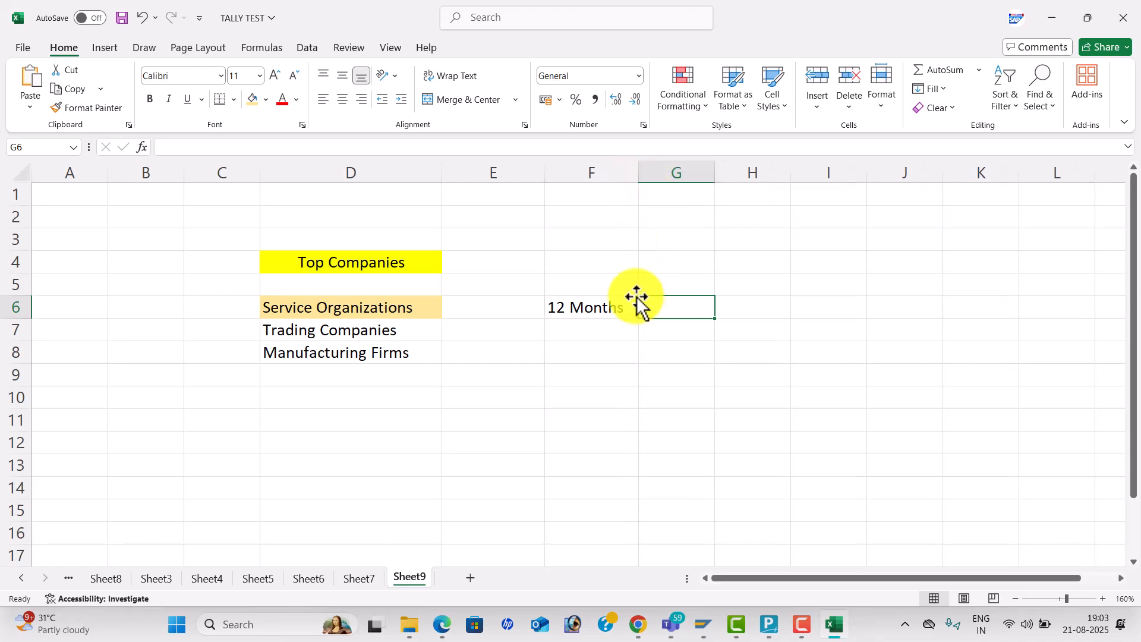
- Enter "Transactions" in cell E6, beside "Service Organizations"
{"action": "left_click", "coordinate": [533, 304]}
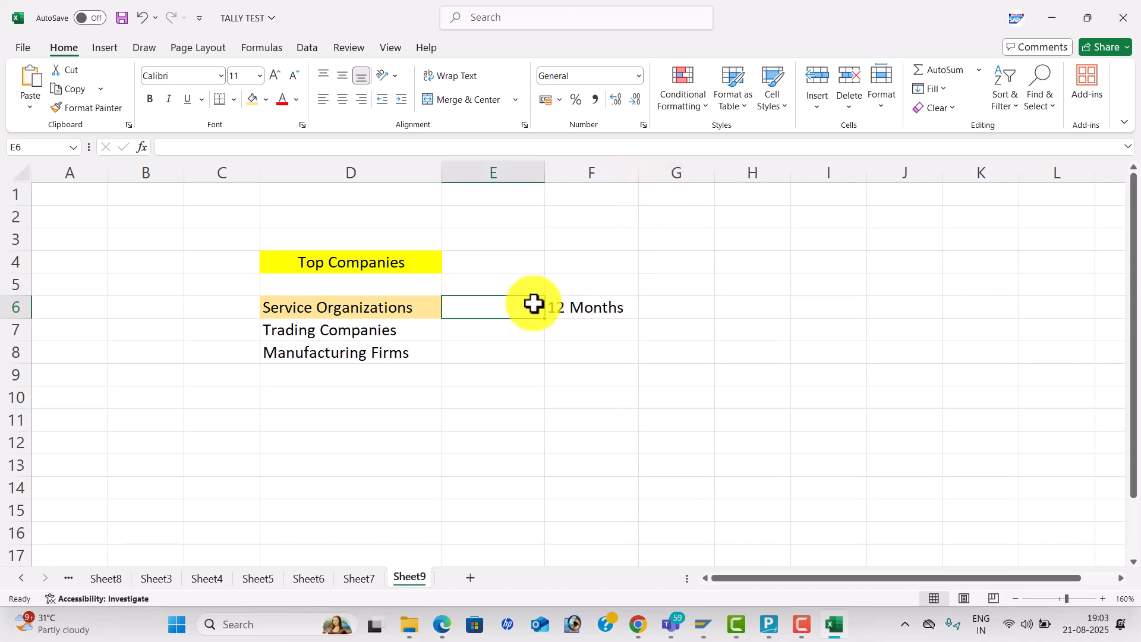
{"action": "type", "text": "Months"}
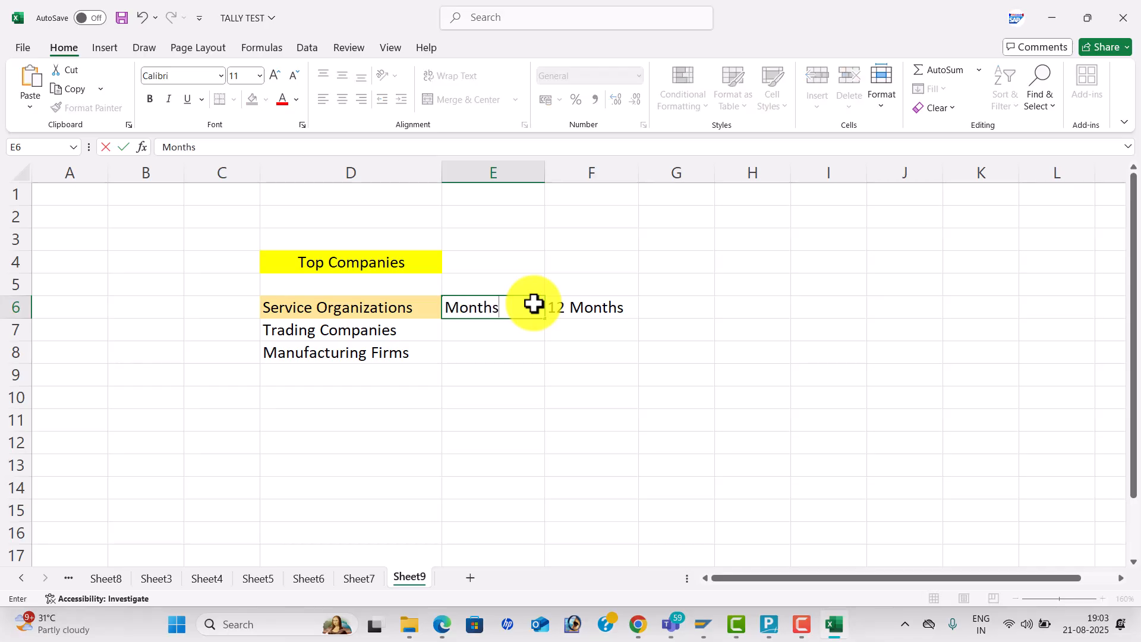
{"action": "key", "text": "BackSpace"}
{"action": "key", "text": "BackSpace"}
{"action": "key", "text": "BackSpace"}
{"action": "key", "text": "BackSpace"}
{"action": "key", "text": "BackSpace"}
{"action": "key", "text": "BackSpace"}
{"action": "type", "text": "Transaction"}
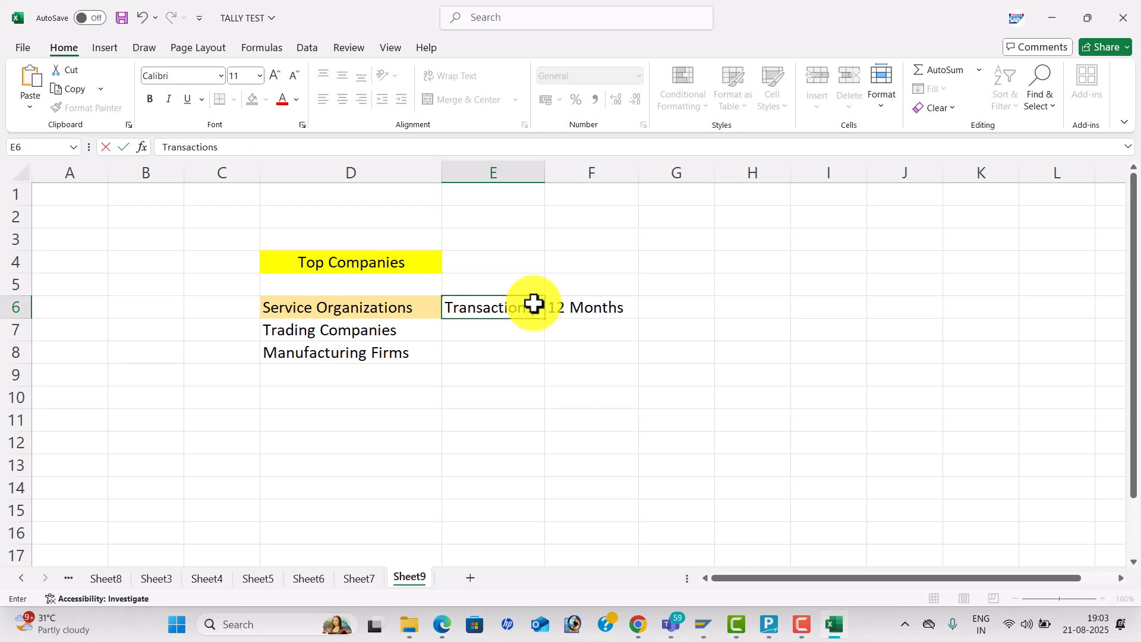
{"action": "key", "text": "Tab"}
- Enter "Profit & Loss" in cell G6 and widen column G to fit it
{"action": "key", "text": "Tab"}
{"action": "type", "text": "Pro"}
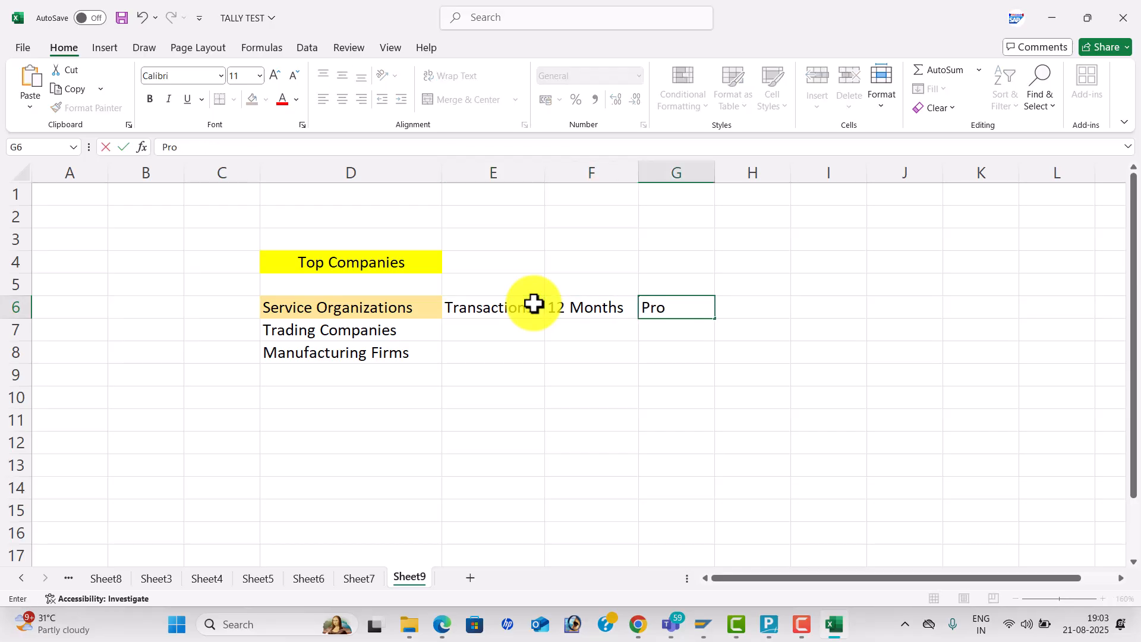
{"action": "type", "text": "fit & Loss"}
{"action": "key", "text": "Return"}
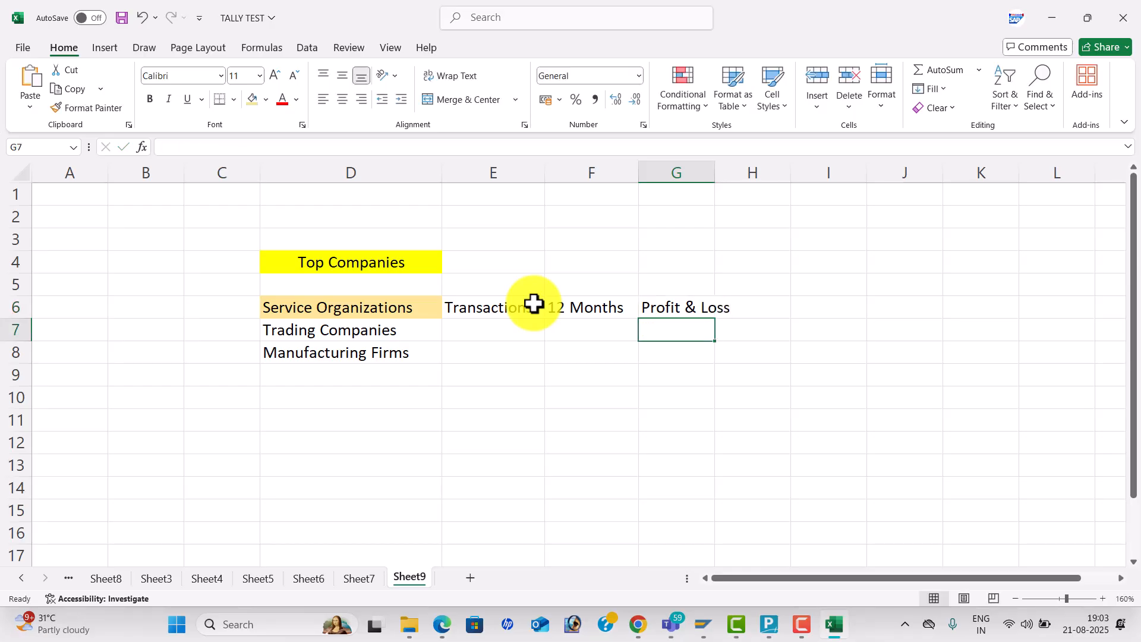
{"action": "left_click_drag", "start_coordinate": [715, 180], "coordinate": [759, 189]}
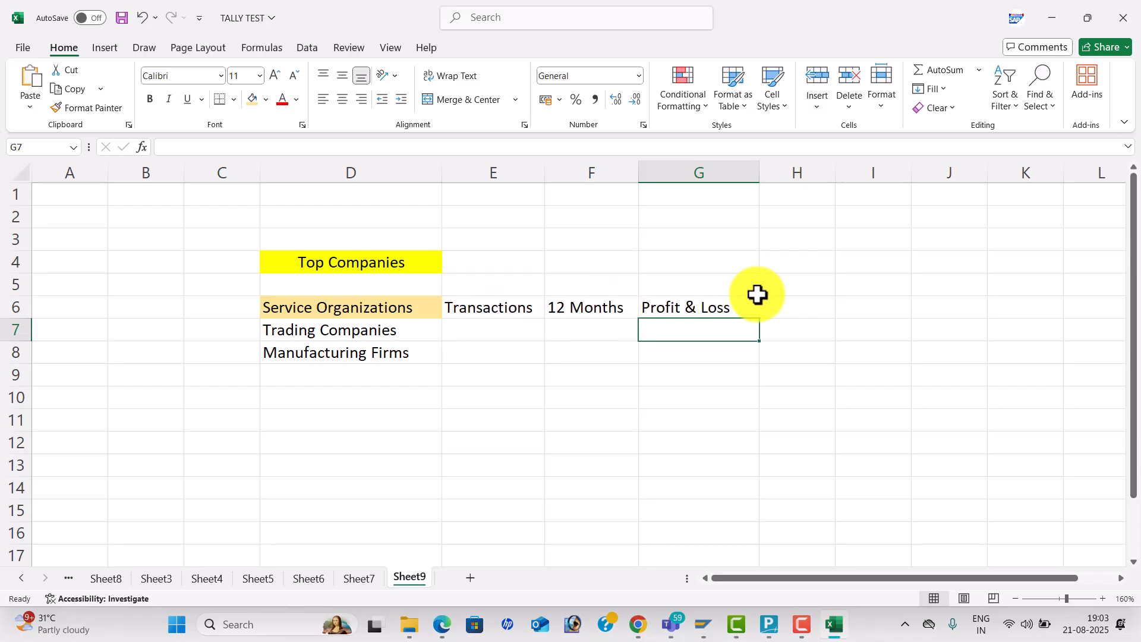
- Enter "Buying AND Sellings" in cell H6
{"action": "left_click", "coordinate": [787, 298]}
{"action": "type", "text": "B"}
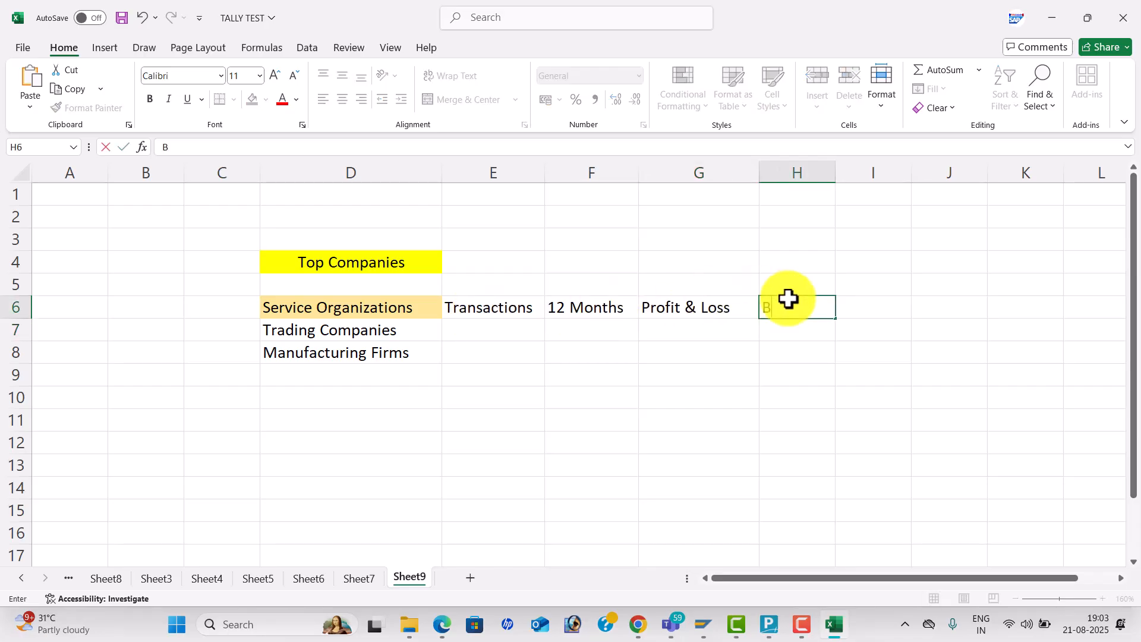
{"action": "type", "text": "uying AND"}
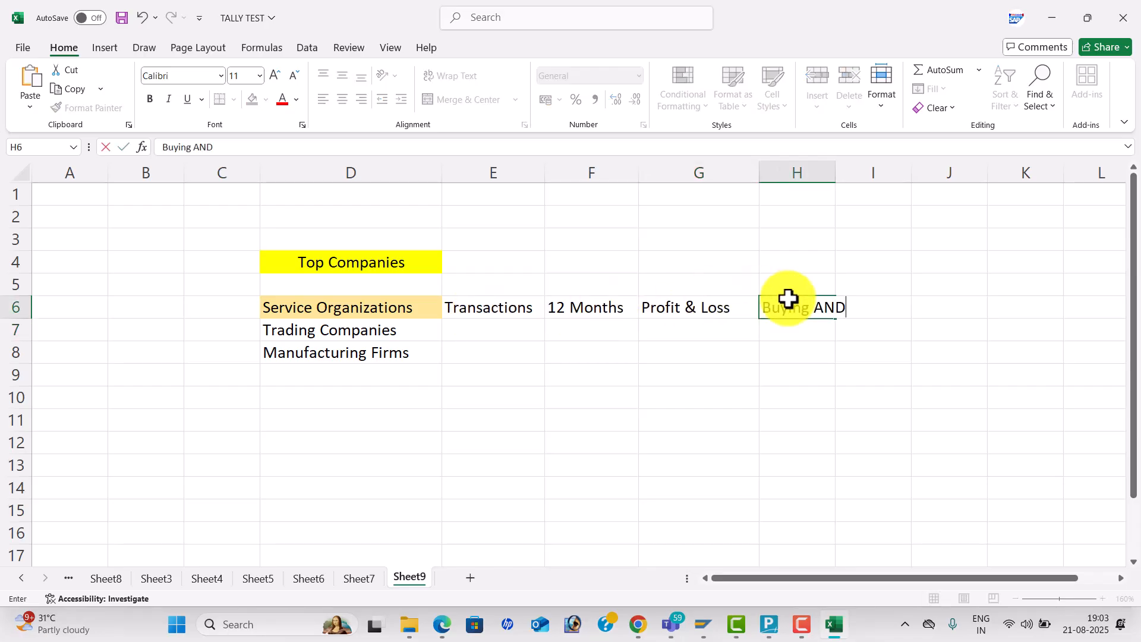
{"action": "type", "text": " Selln"}
{"action": "type", "text": "ngs"}
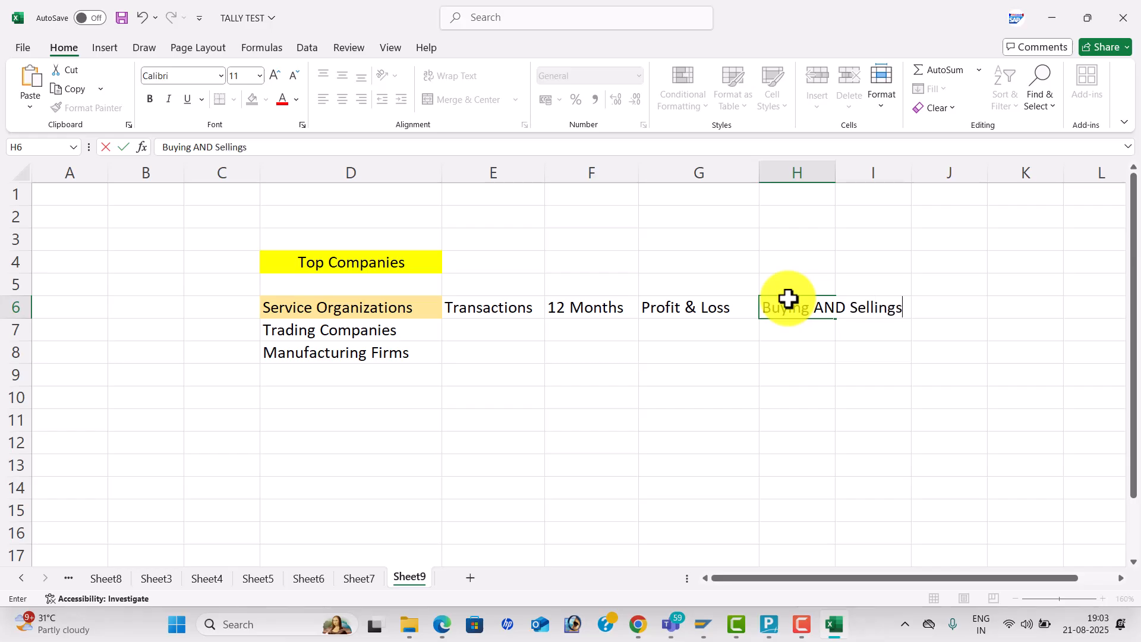
{"action": "key", "text": "Return"}
{"action": "left_click", "coordinate": [788, 298]}
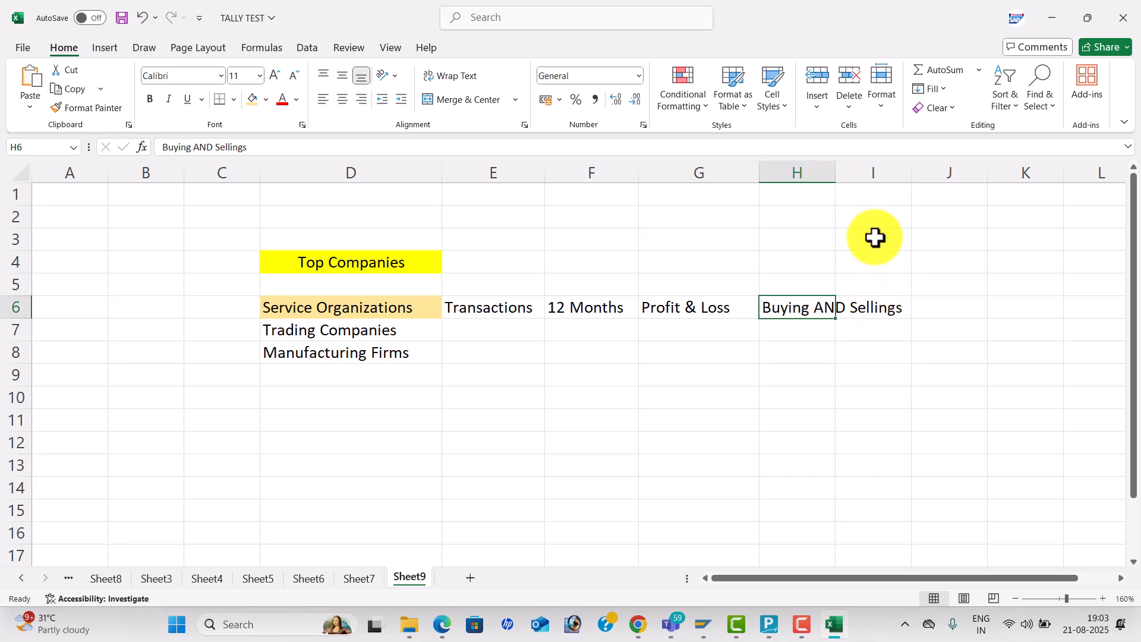
{"action": "left_click", "coordinate": [943, 314]}
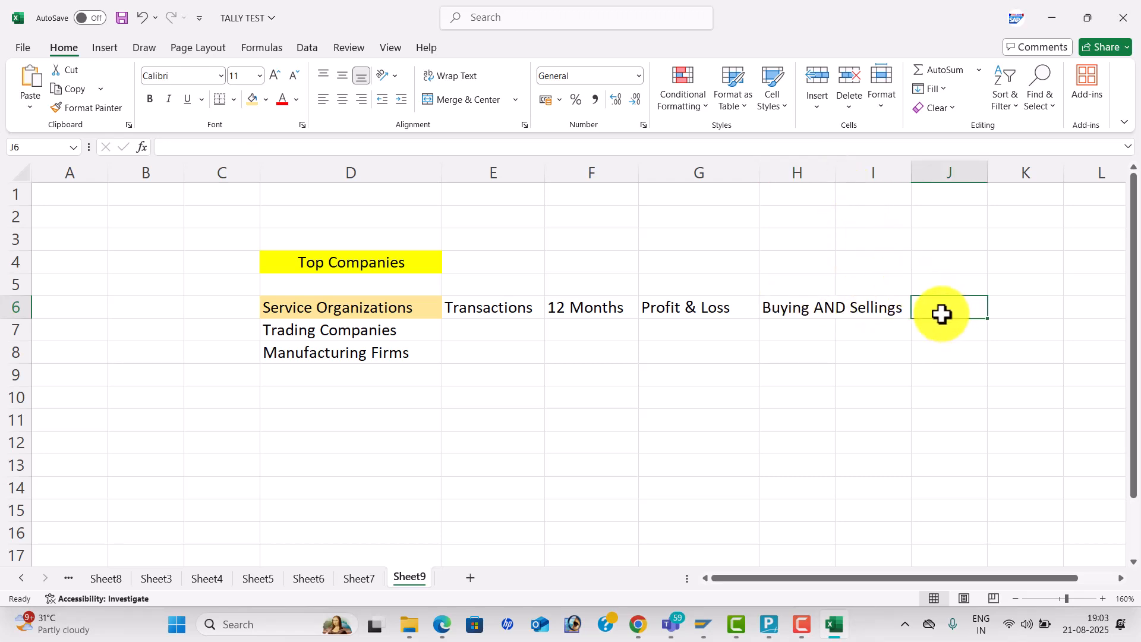
- Enter "Assets" in cell J6 and "Use for Businees" in cell E7
{"action": "type", "text": "Assets"}
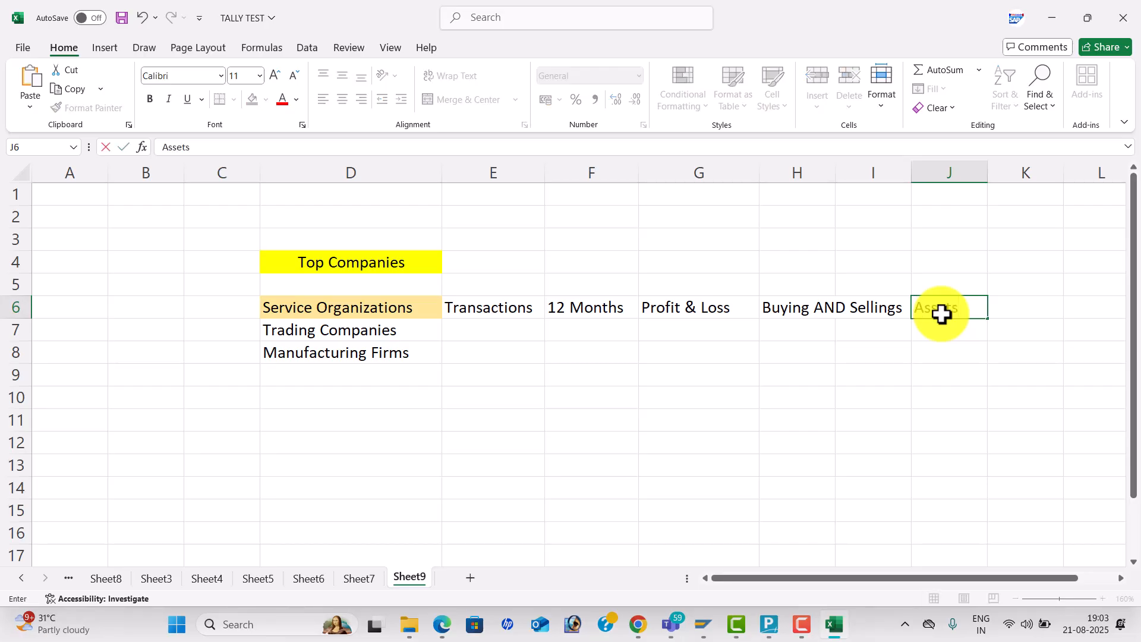
{"action": "key", "text": "Return"}
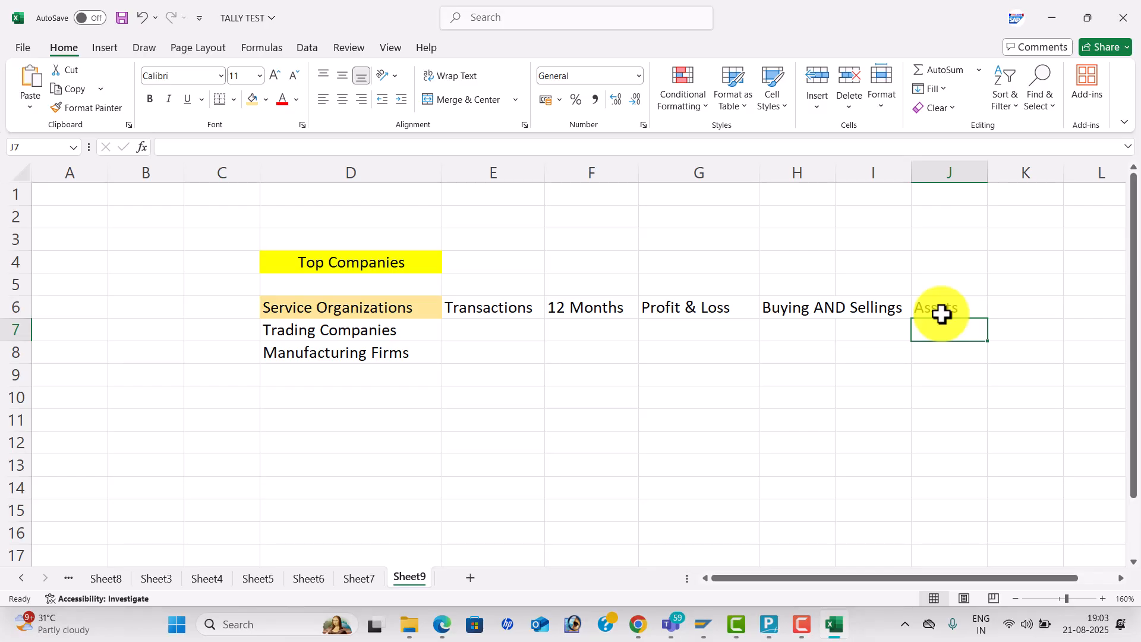
{"action": "left_click", "coordinate": [536, 334]}
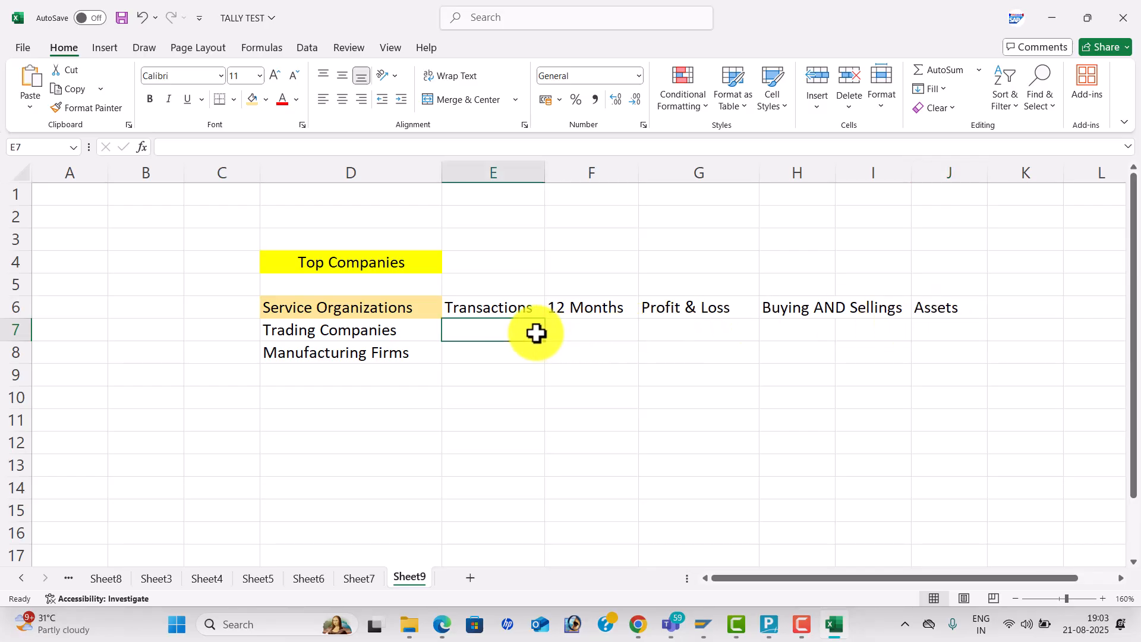
{"action": "type", "text": "Us"}
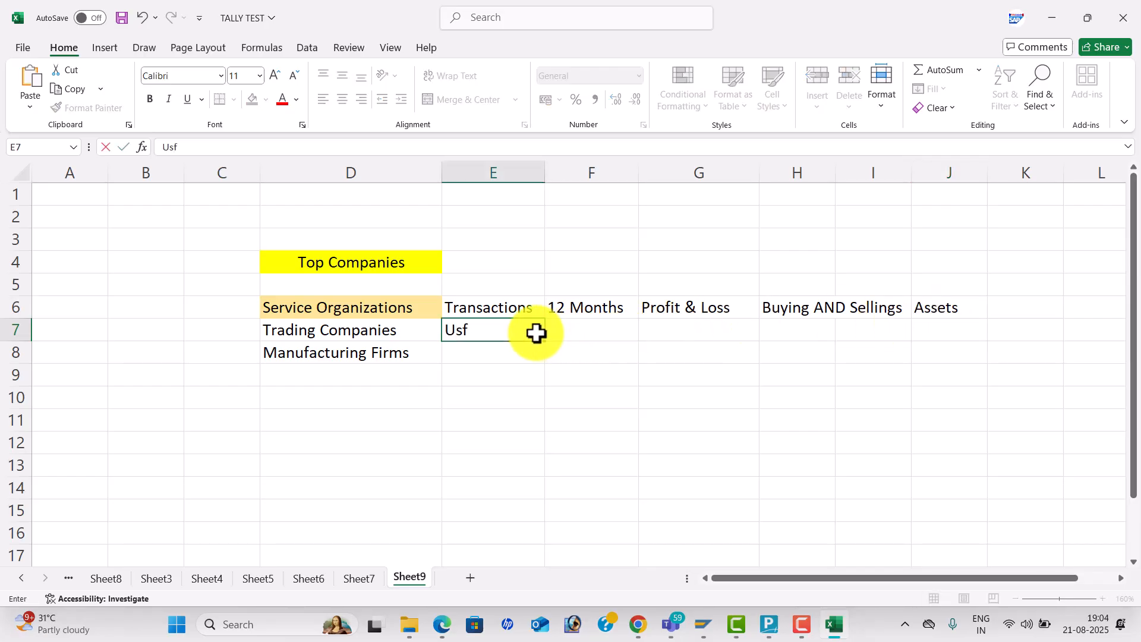
{"action": "type", "text": "e for Businees"}
{"action": "key", "text": "Tab"}
{"action": "key", "text": "Tab"}
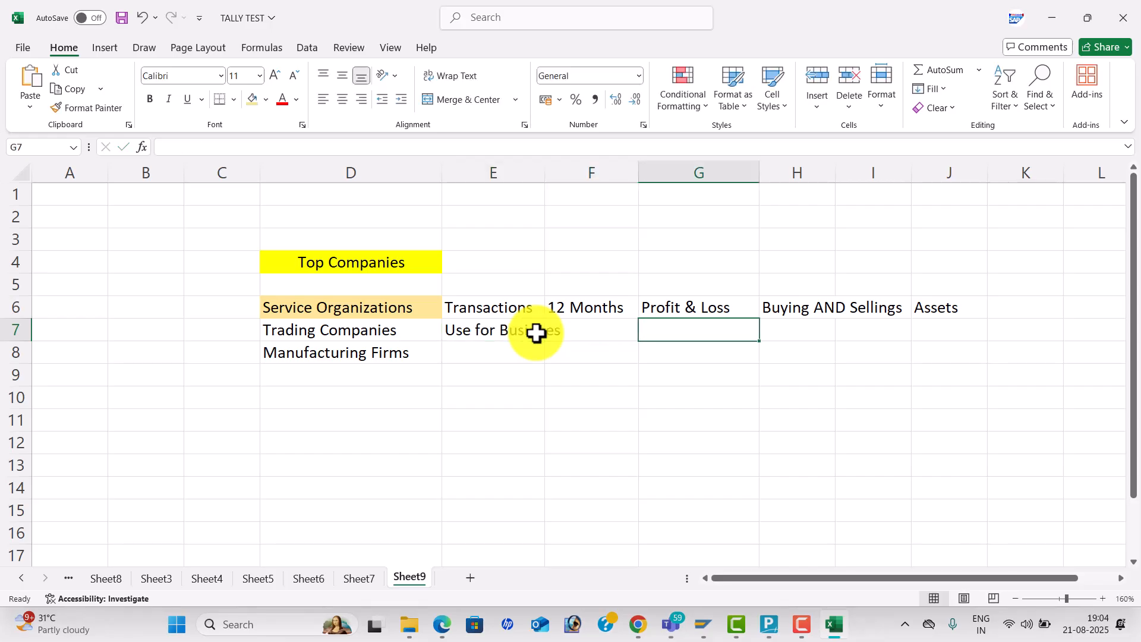
- List "land", "Building", "Machinery", "Computer" and "Furniture" in cells G7 to G11, and widen column E to fit its text
{"action": "type", "text": "land"}
{"action": "key", "text": "Return"}
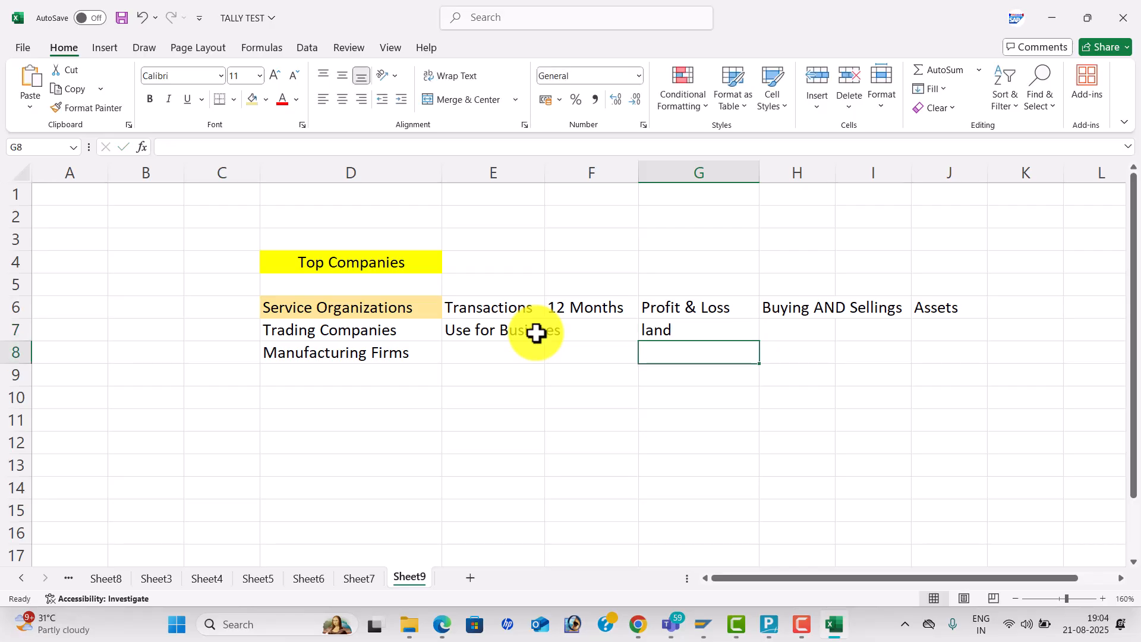
{"action": "type", "text": "Building"}
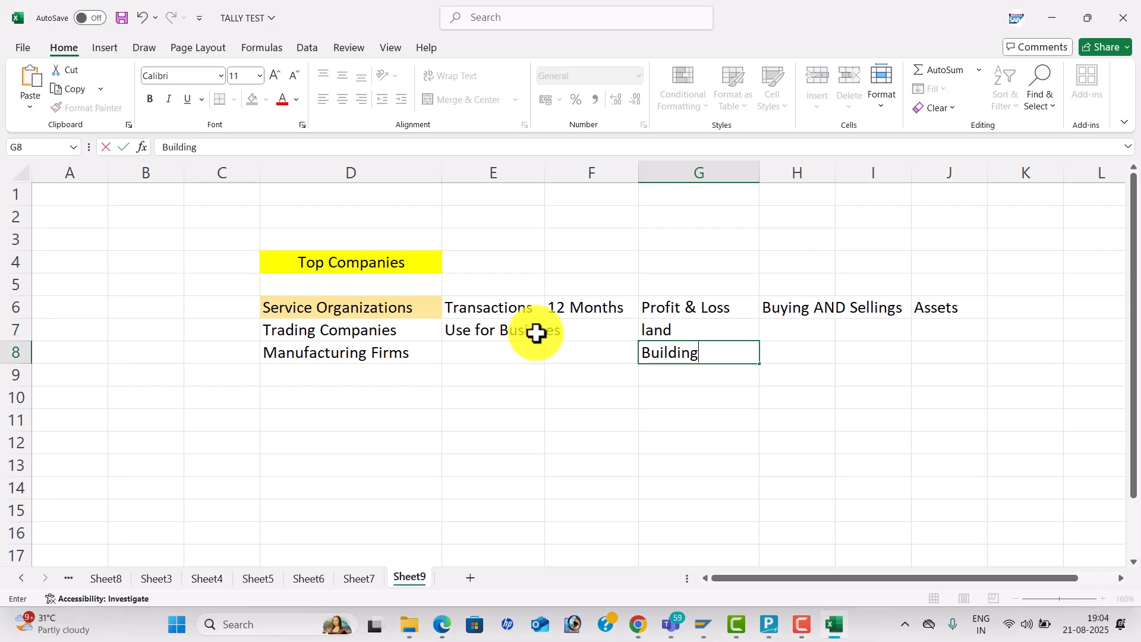
{"action": "key", "text": "Return"}
{"action": "type", "text": "Mach"}
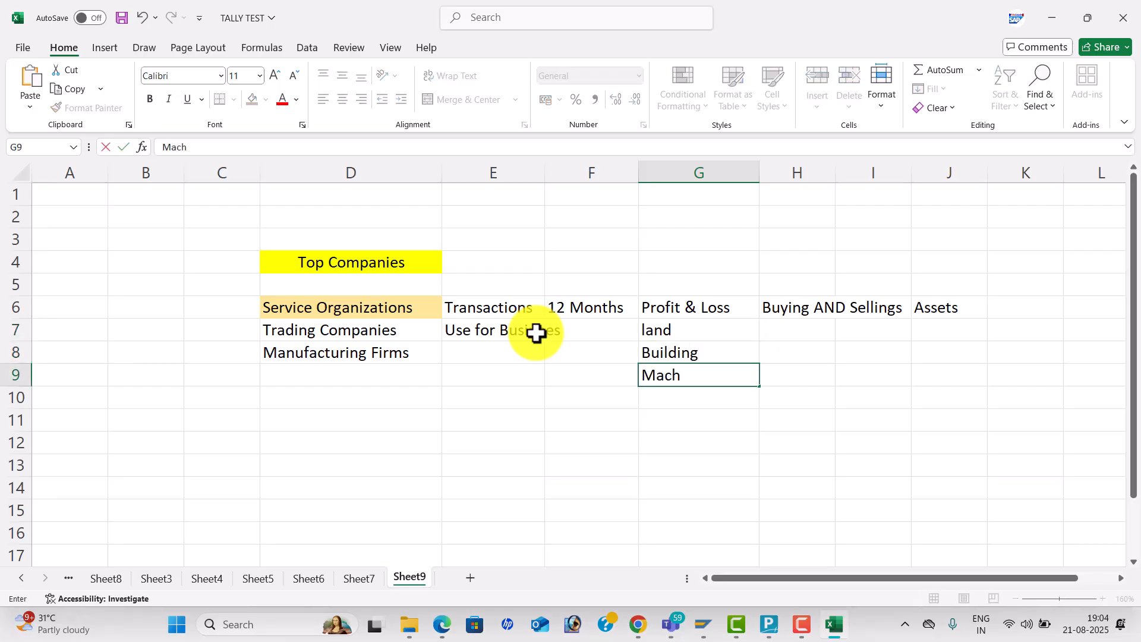
{"action": "type", "text": "inery"}
{"action": "key", "text": "Return"}
{"action": "type", "text": "Computer"}
{"action": "key", "text": "Return"}
{"action": "type", "text": "Furniture"}
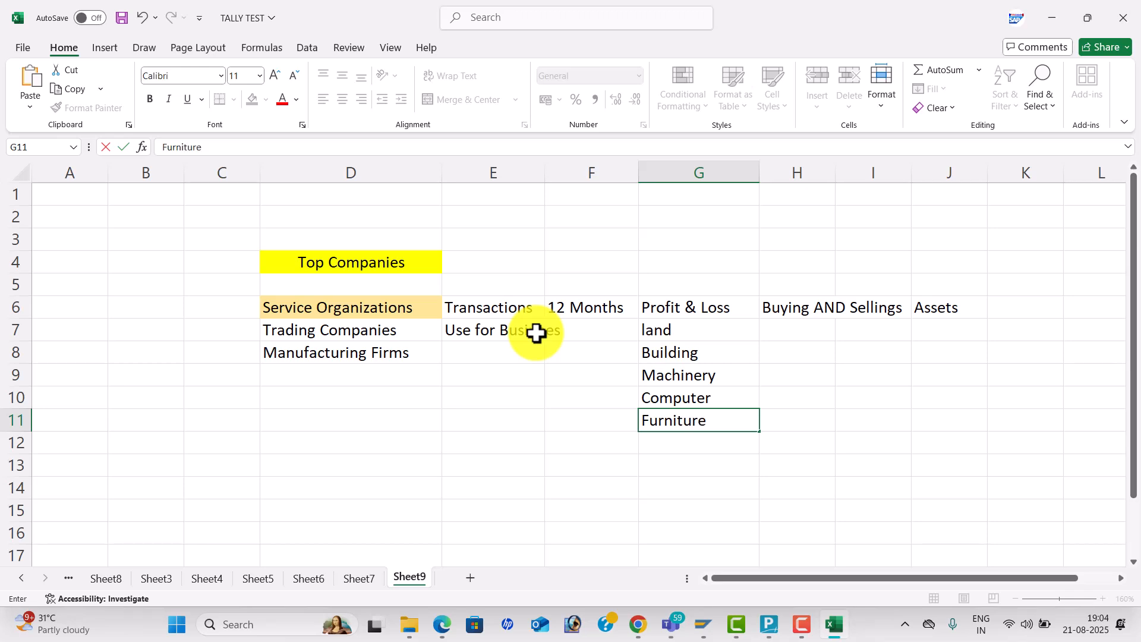
{"action": "key", "text": "Return"}
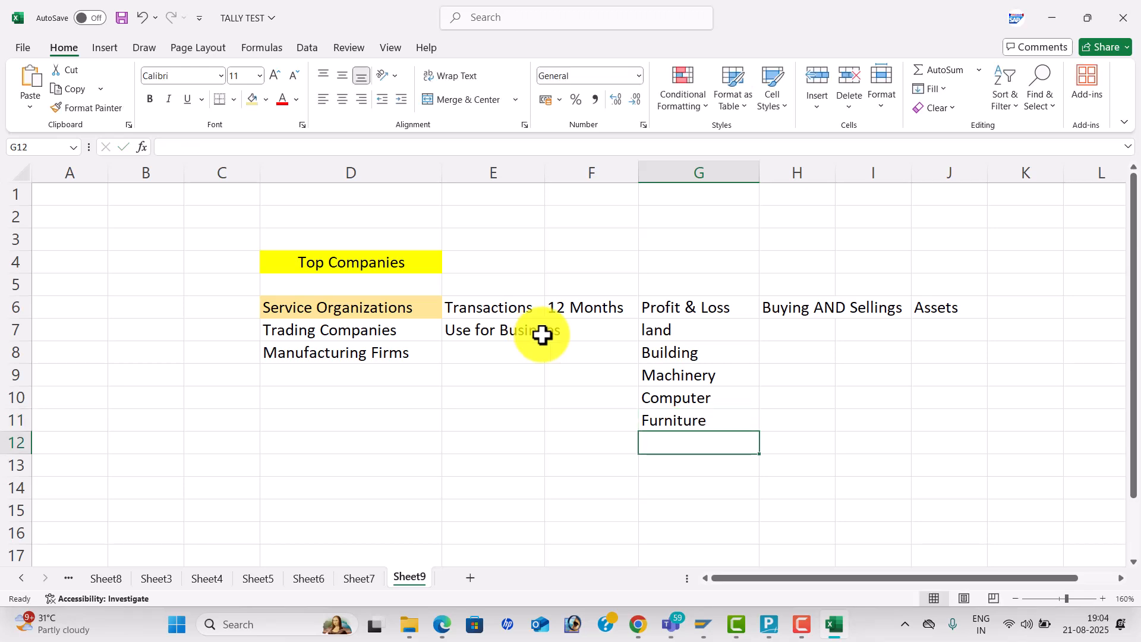
{"action": "left_click_drag", "start_coordinate": [545, 174], "coordinate": [560, 178]}
{"action": "left_click", "coordinate": [721, 333]}
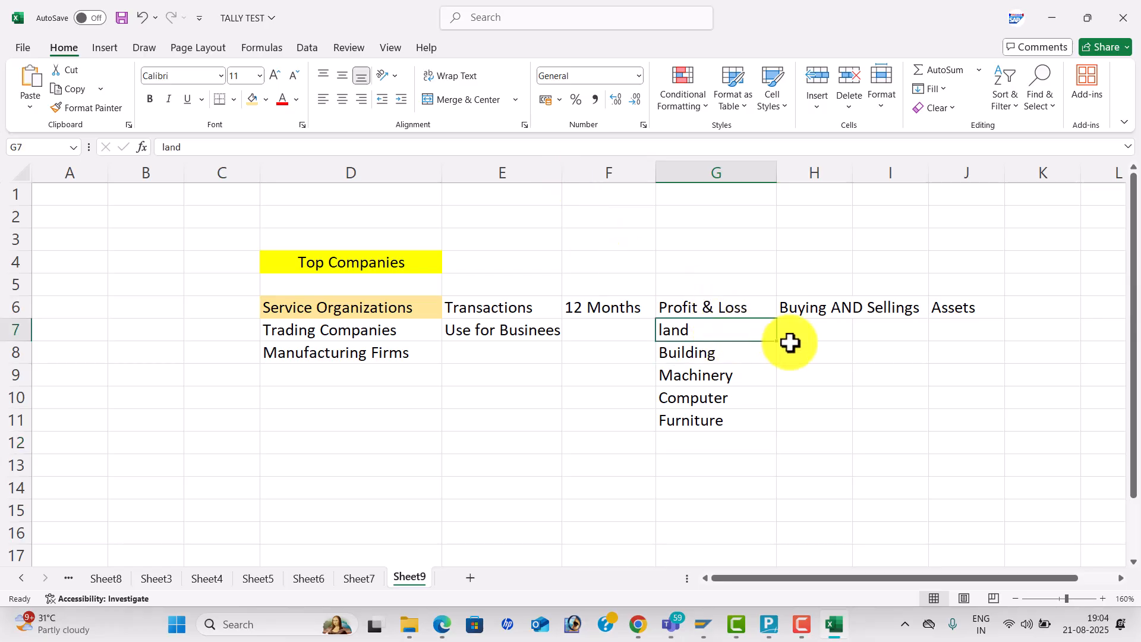
{"action": "left_click", "coordinate": [801, 379]}
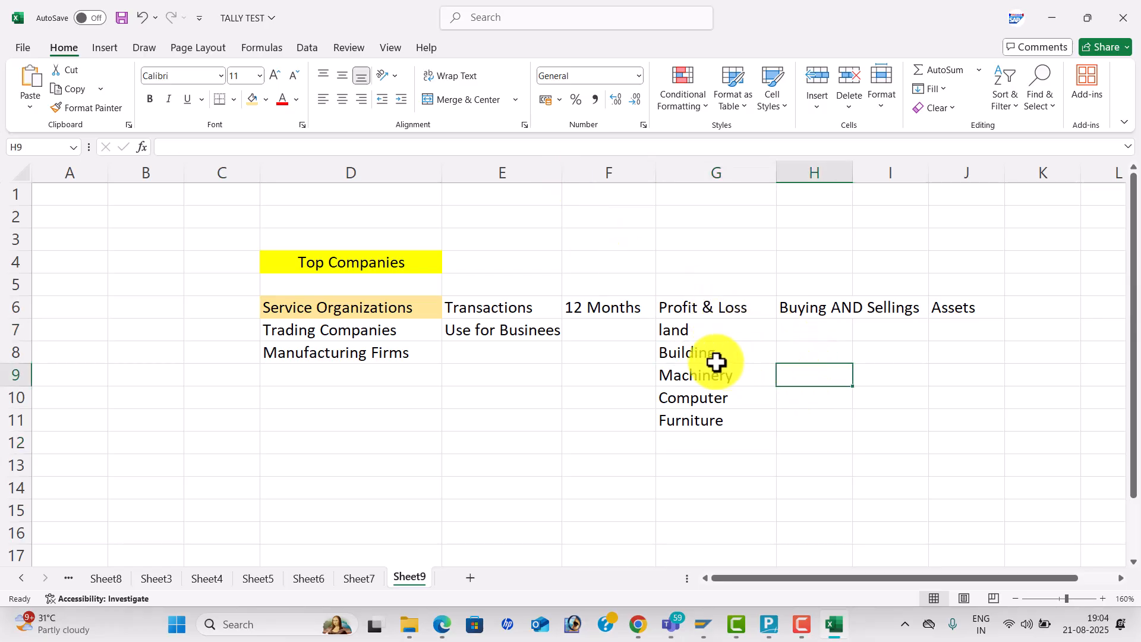
{"action": "left_click_drag", "start_coordinate": [520, 311], "coordinate": [957, 322]}
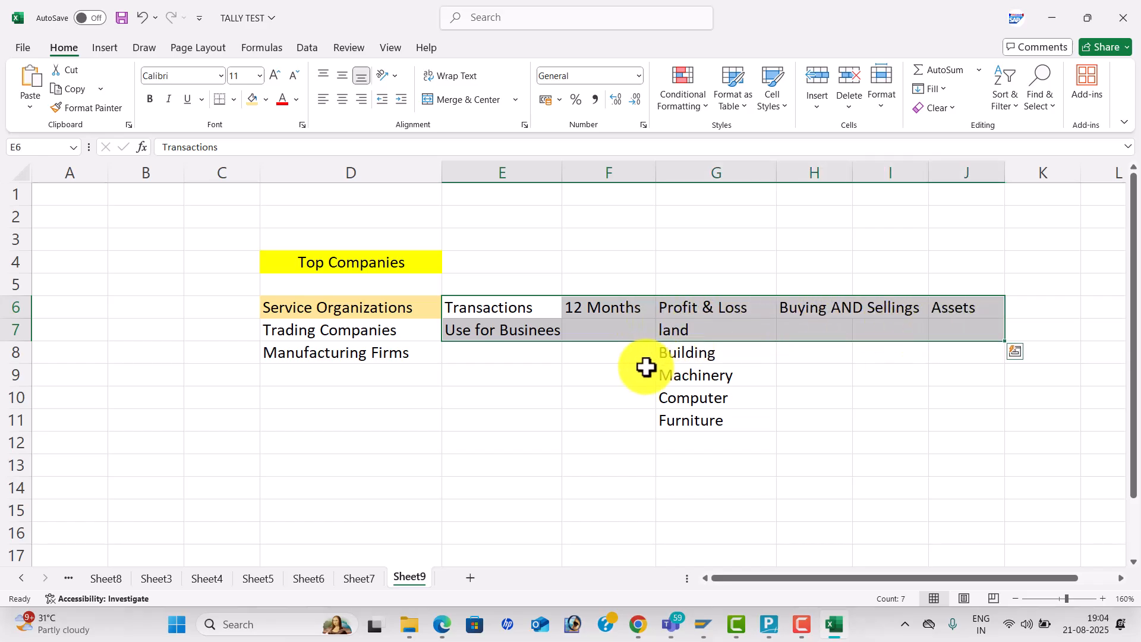
{"action": "left_click", "coordinate": [619, 368]}
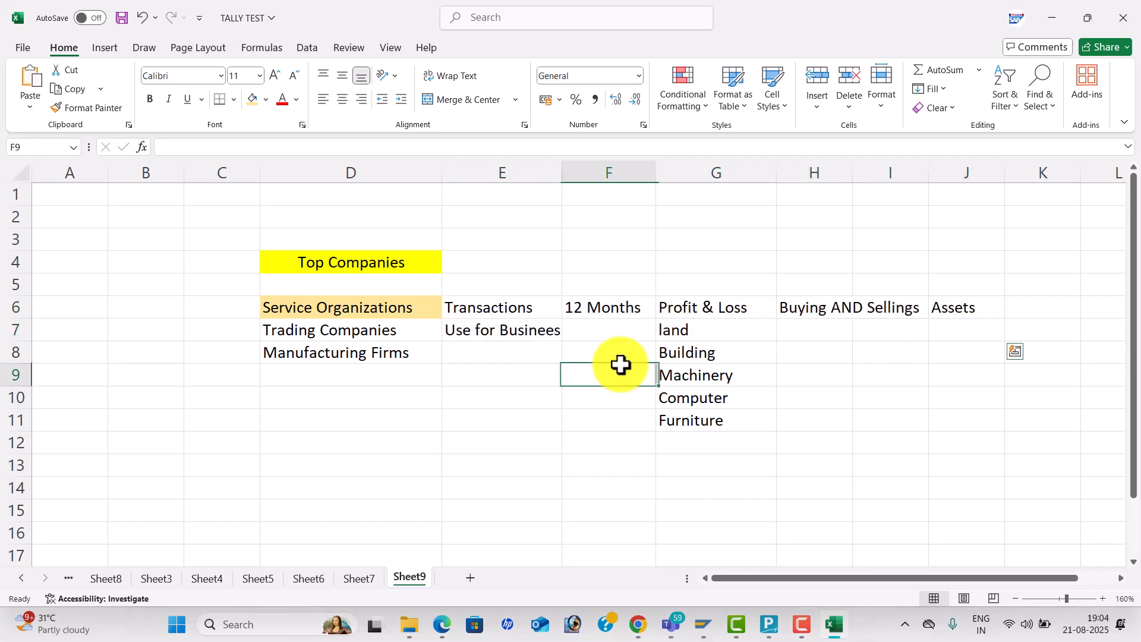
- Enter the label "Sector" in cell D12
{"action": "left_click", "coordinate": [362, 438]}
{"action": "type", "text": "S"}
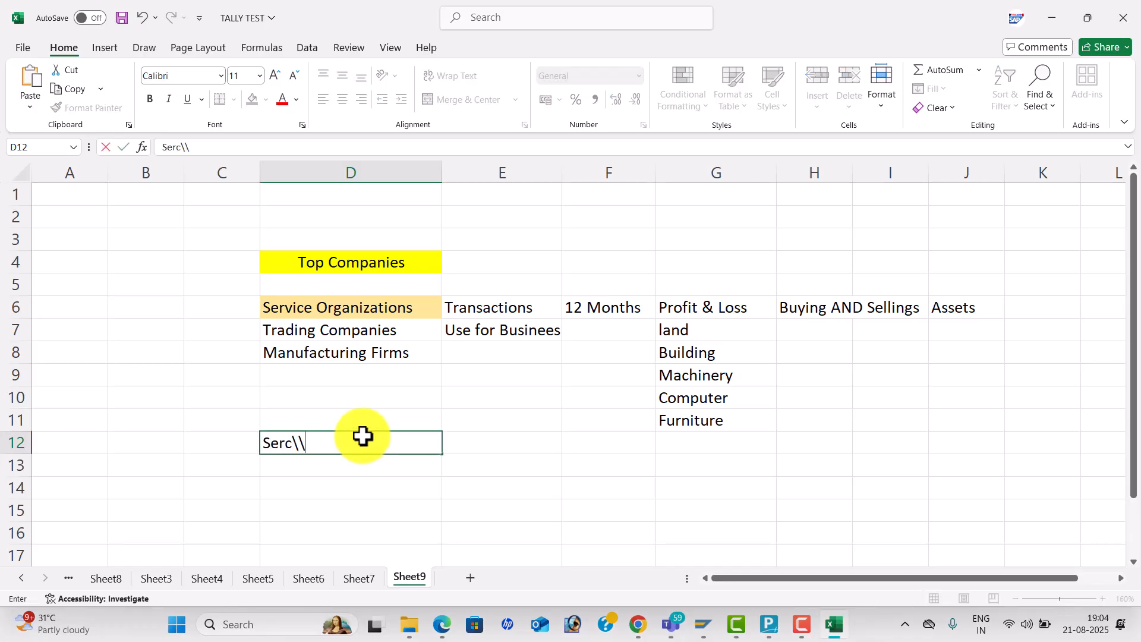
{"action": "type", "text": "erc"}
{"action": "key", "text": "BackSpace"}
{"action": "key", "text": "BackSpace"}
{"action": "type", "text": "ctore"}
{"action": "key", "text": "Tab"}
- List "Schools", "Hospitals" and "Colleges" in cells E12 to E14, beside the "Sector" label
{"action": "type", "text": "Sc"}
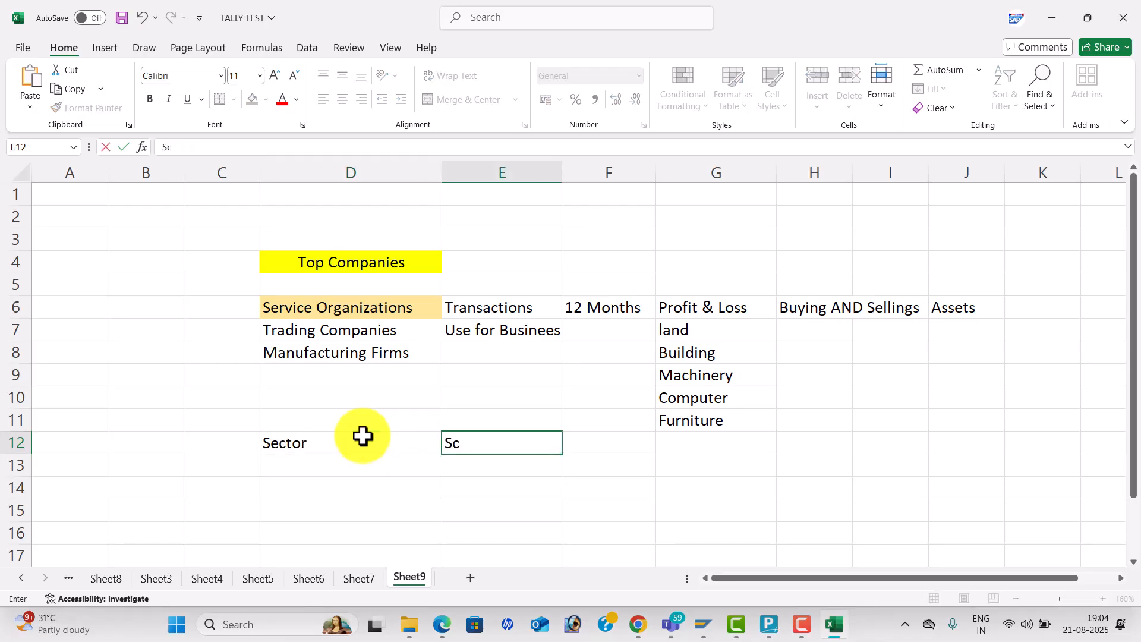
{"action": "type", "text": "hools"}
{"action": "key", "text": "Return"}
{"action": "type", "text": "Ho"}
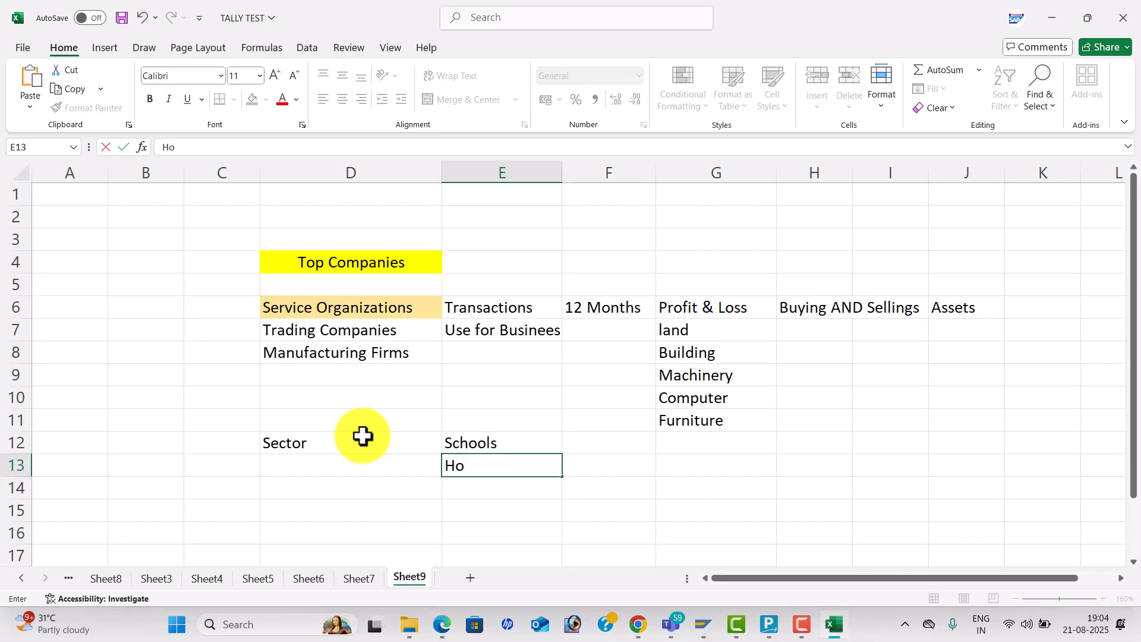
{"action": "type", "text": "ppit"}
{"action": "type", "text": "als"}
{"action": "key", "text": "Return"}
{"action": "type", "text": "Coleg"}
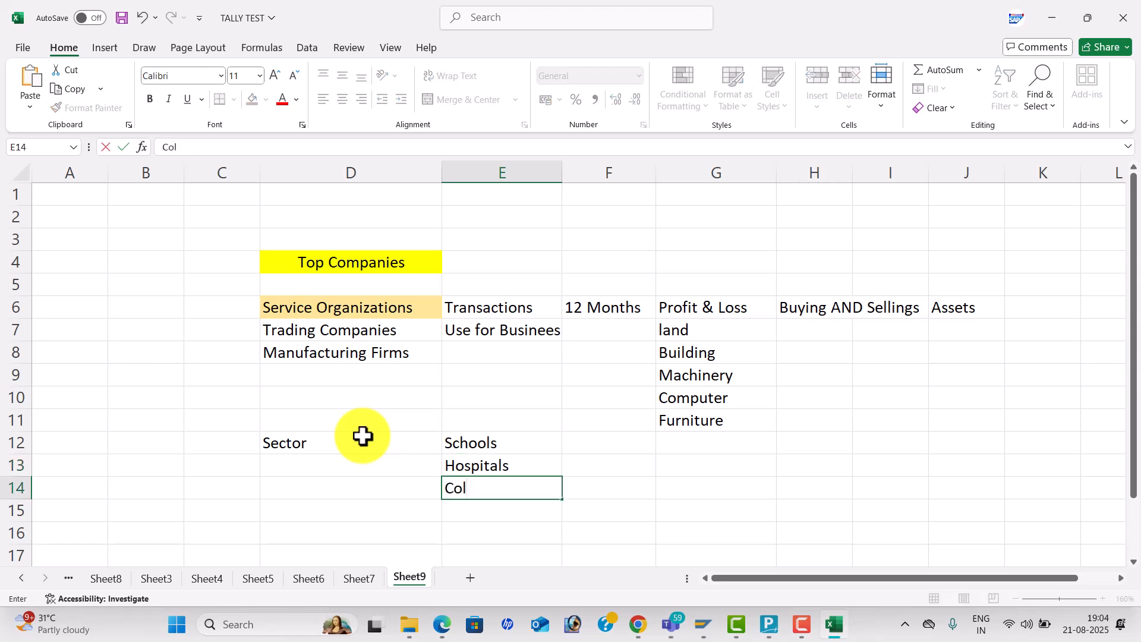
{"action": "key", "text": "BackSpace"}
{"action": "key", "text": "BackSpace"}
{"action": "type", "text": "leges"}
{"action": "key", "text": "Return"}
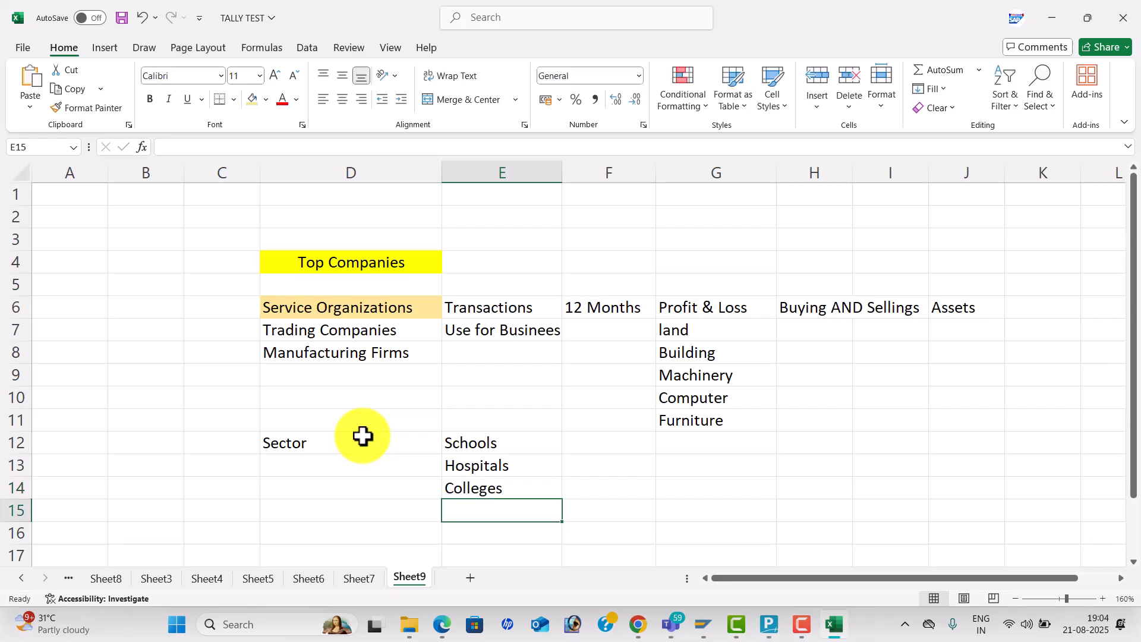
- Continue the sector list with "Theaters", "Resturants" and "Charities" in cells E15 to E17
{"action": "type", "text": "Theaters"}
{"action": "key", "text": "Return"}
{"action": "type", "text": "RES"}
{"action": "key", "text": "BackSpace"}
{"action": "key", "text": "BackSpace"}
{"action": "type", "text": "esturants"}
{"action": "key", "text": "Return"}
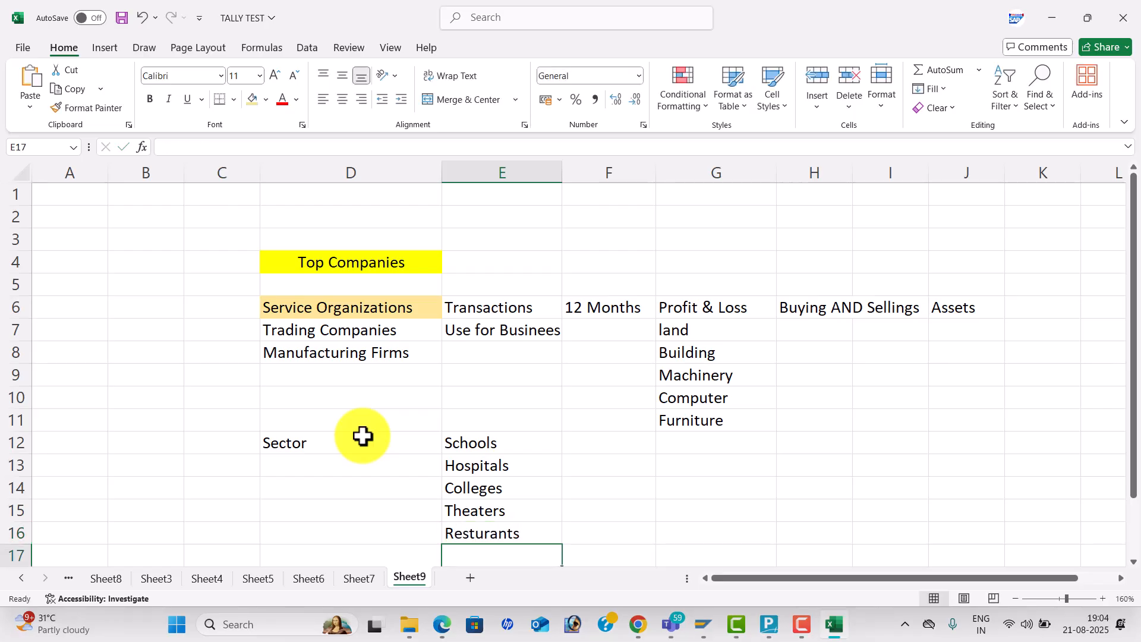
{"action": "type", "text": "Char"}
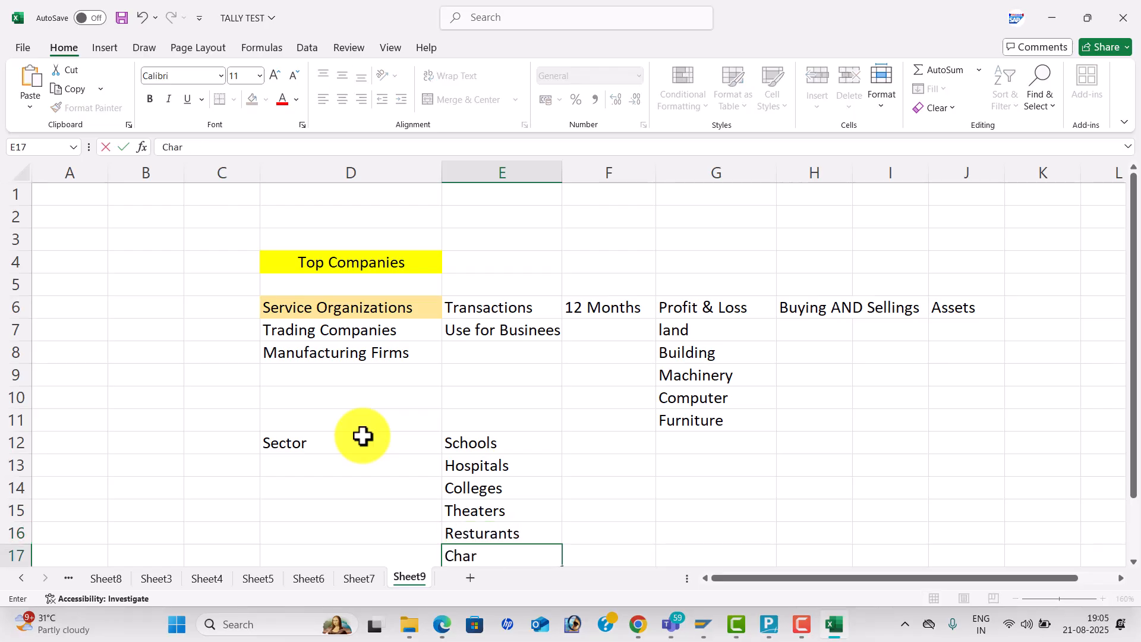
{"action": "type", "text": "ities"}
{"action": "key", "text": "Return"}
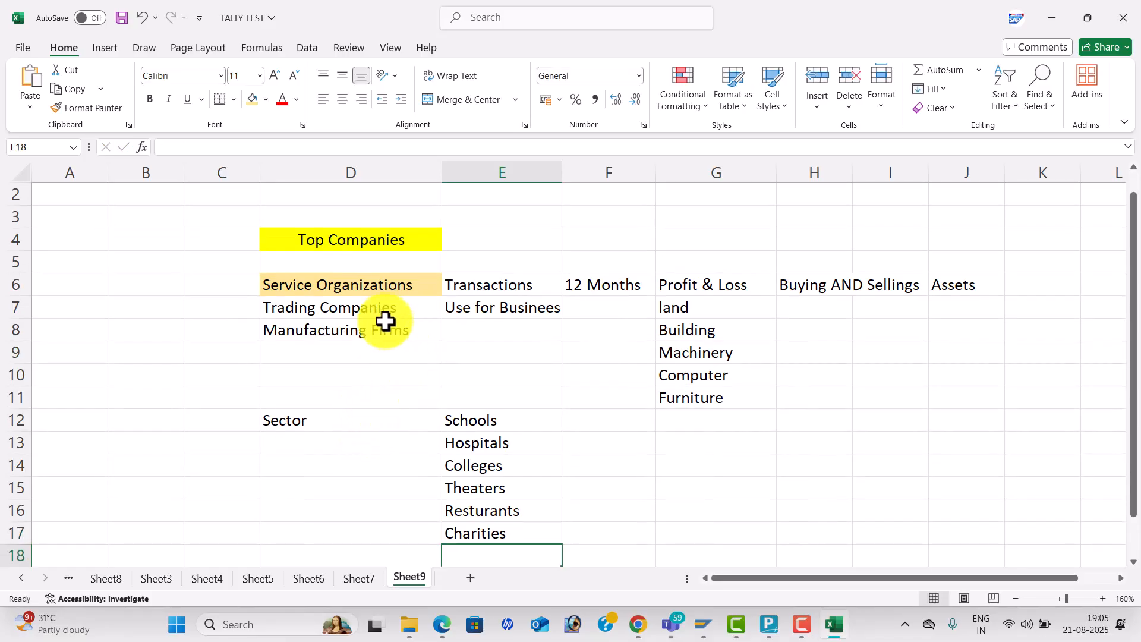
{"action": "left_click", "coordinate": [382, 280]}
{"action": "left_click_drag", "start_coordinate": [507, 420], "coordinate": [528, 530]}
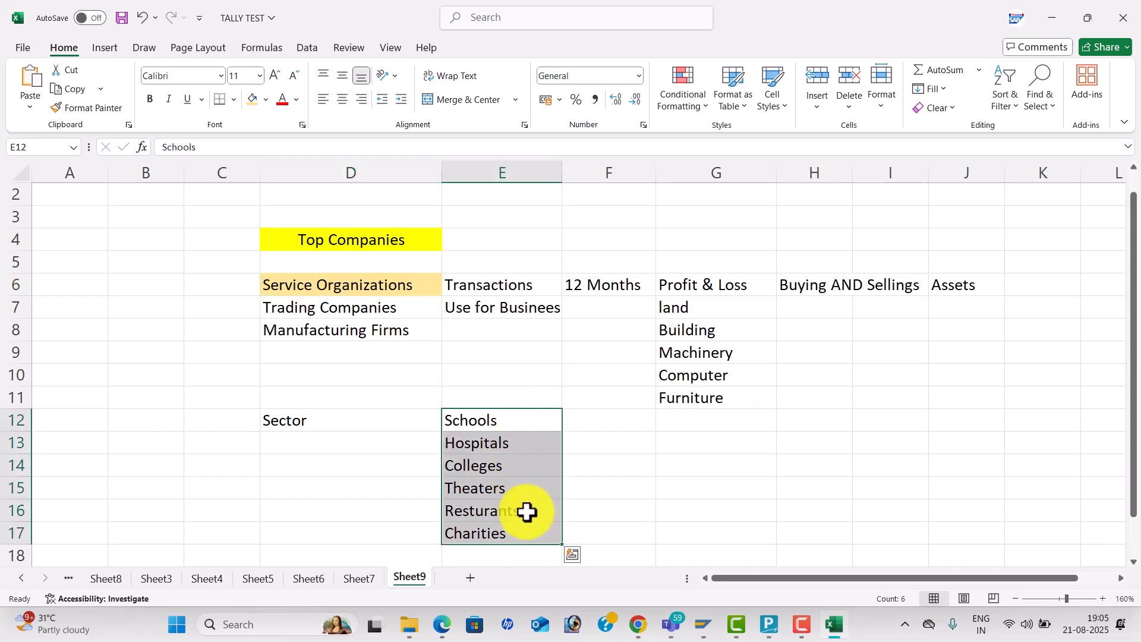
- Enter "Limited" in cell F14 and "Profit" in cell F13 above it
{"action": "left_click", "coordinate": [625, 457]}
{"action": "type", "text": "Limited"}
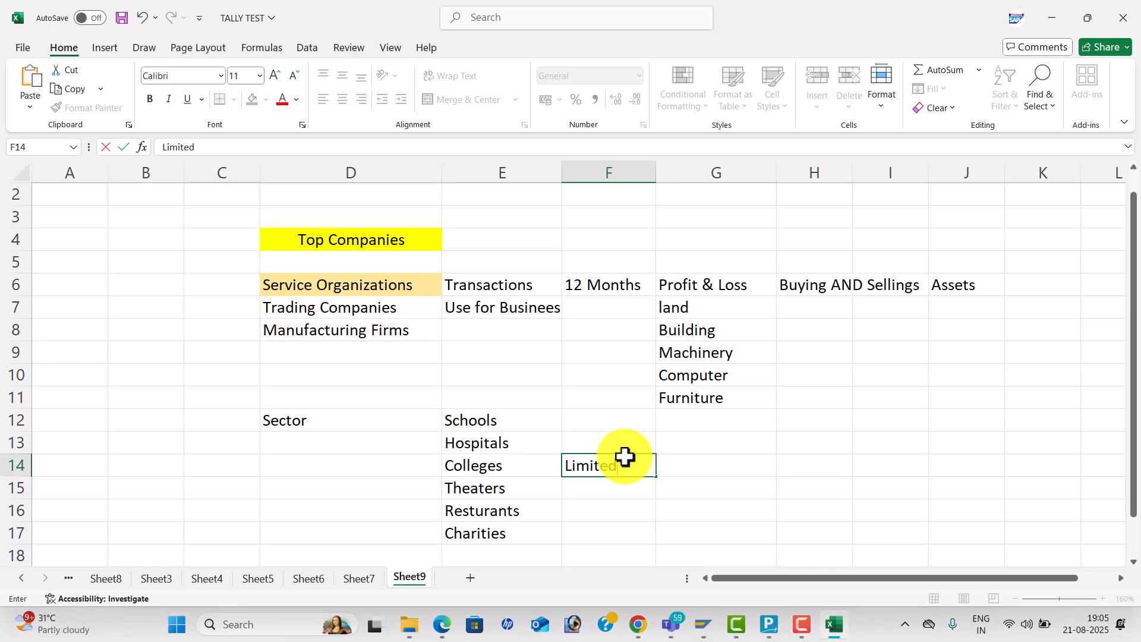
{"action": "key", "text": "Up"}
{"action": "type", "text": "Profit"}
{"action": "key", "text": "Return"}
- Add "Training Centers" to the sector list in cell E18
{"action": "scroll", "coordinate": [535, 523], "scroll_direction": "down", "scroll_amount": 1}
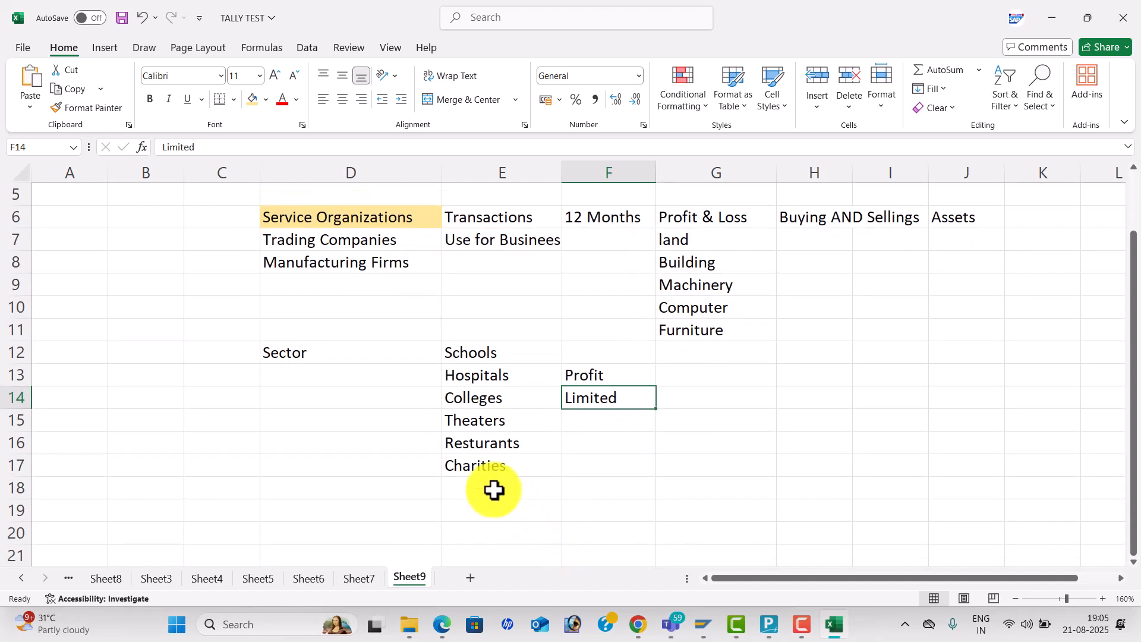
{"action": "left_click", "coordinate": [494, 489]}
{"action": "type", "text": "Traini"}
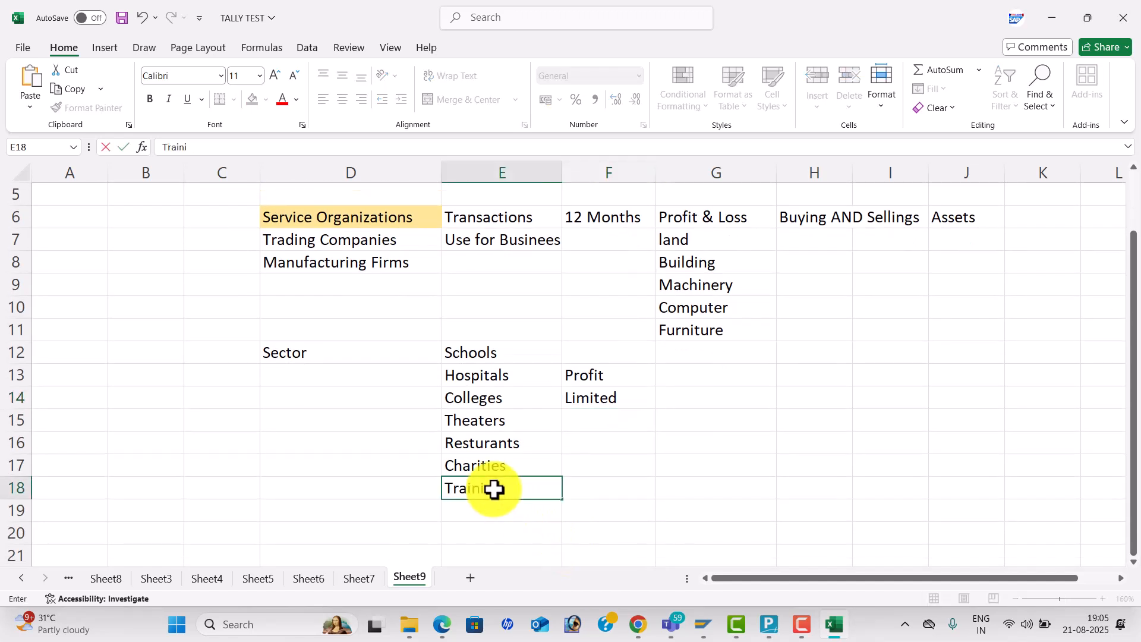
{"action": "type", "text": "ng Cente"}
{"action": "key", "text": "BackSpace"}
{"action": "type", "text": "ters"}
{"action": "key", "text": "Tab"}
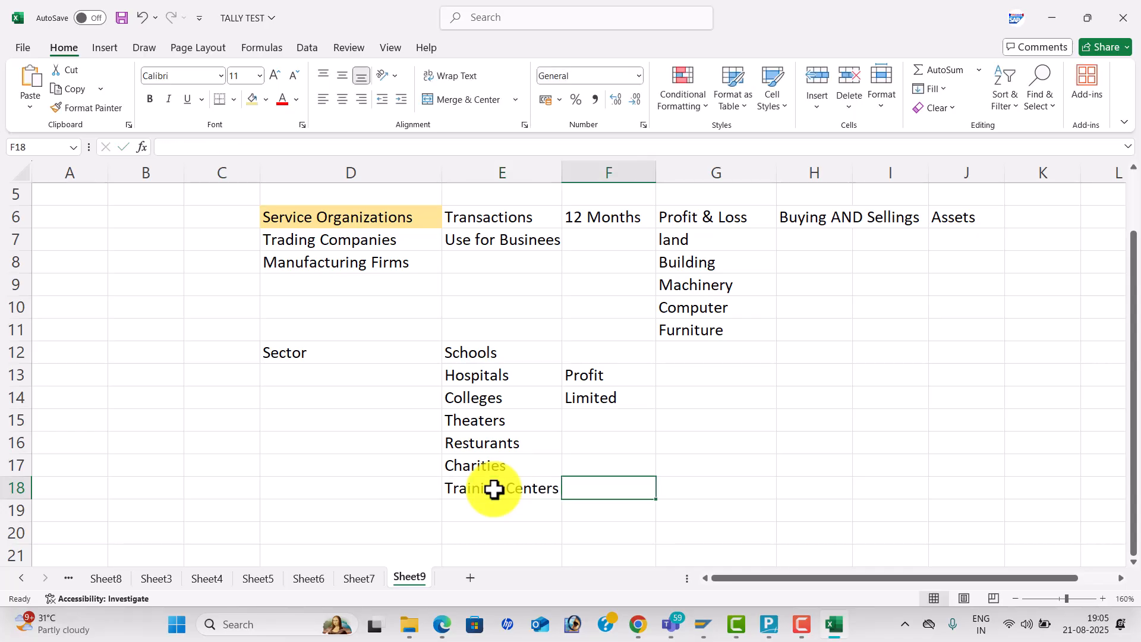
{"action": "scroll", "coordinate": [548, 456], "scroll_direction": "up", "scroll_amount": 1}
{"action": "left_click_drag", "start_coordinate": [507, 423], "coordinate": [529, 552]}
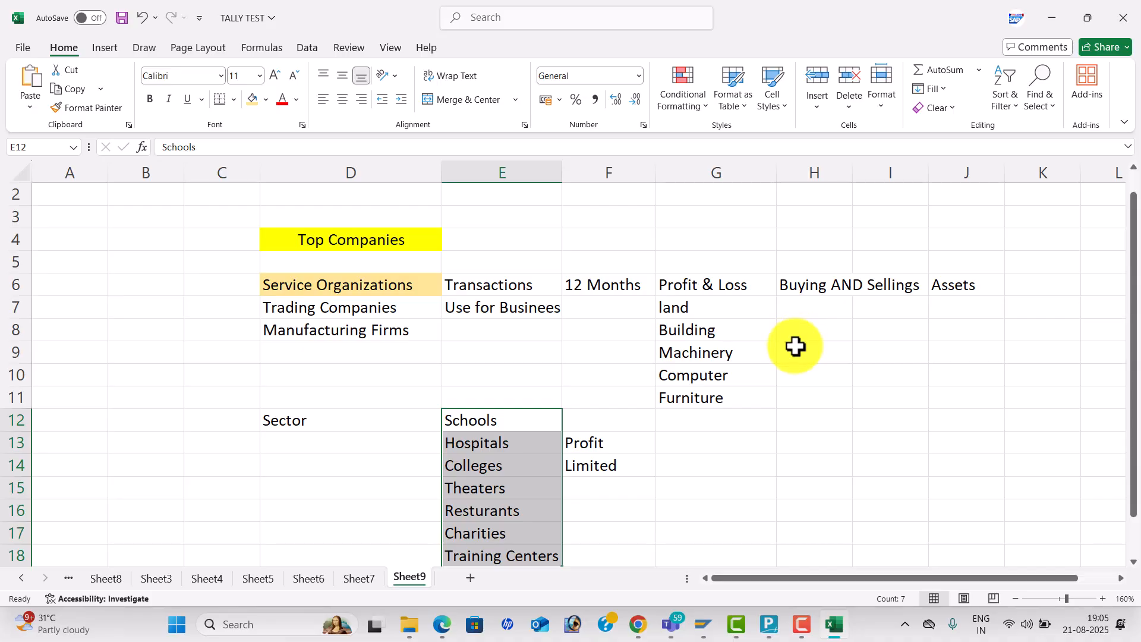
{"action": "left_click_drag", "start_coordinate": [715, 315], "coordinate": [769, 392]}
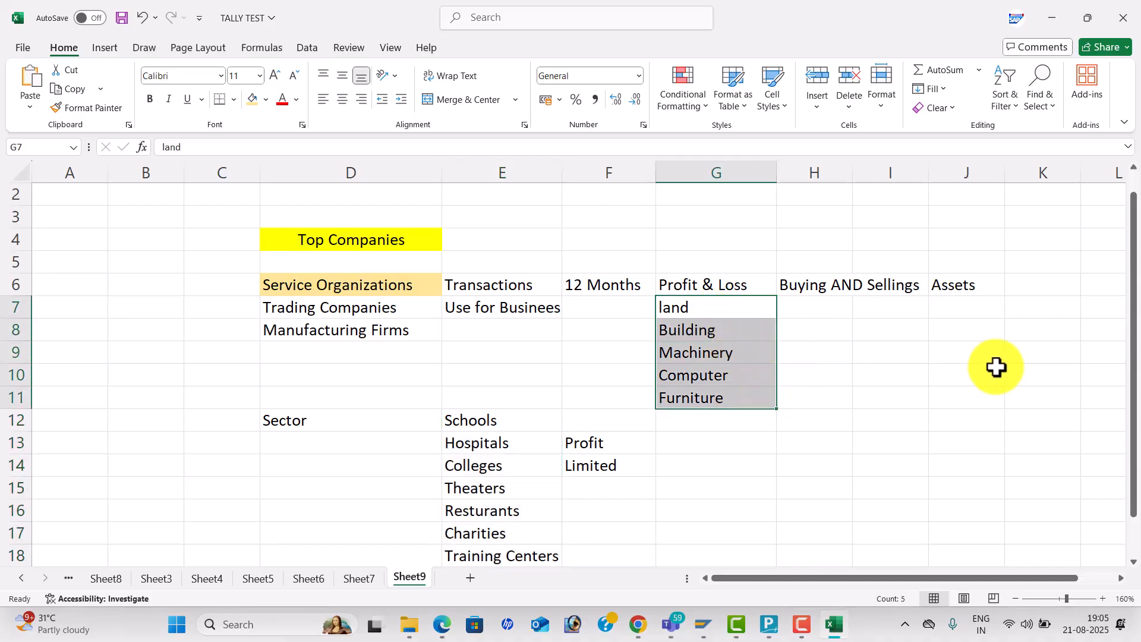
- Enter "Salary Advances" in cell D20 and "invices Raised" in cell D21
{"action": "scroll", "coordinate": [680, 367], "scroll_direction": "down", "scroll_amount": 3}
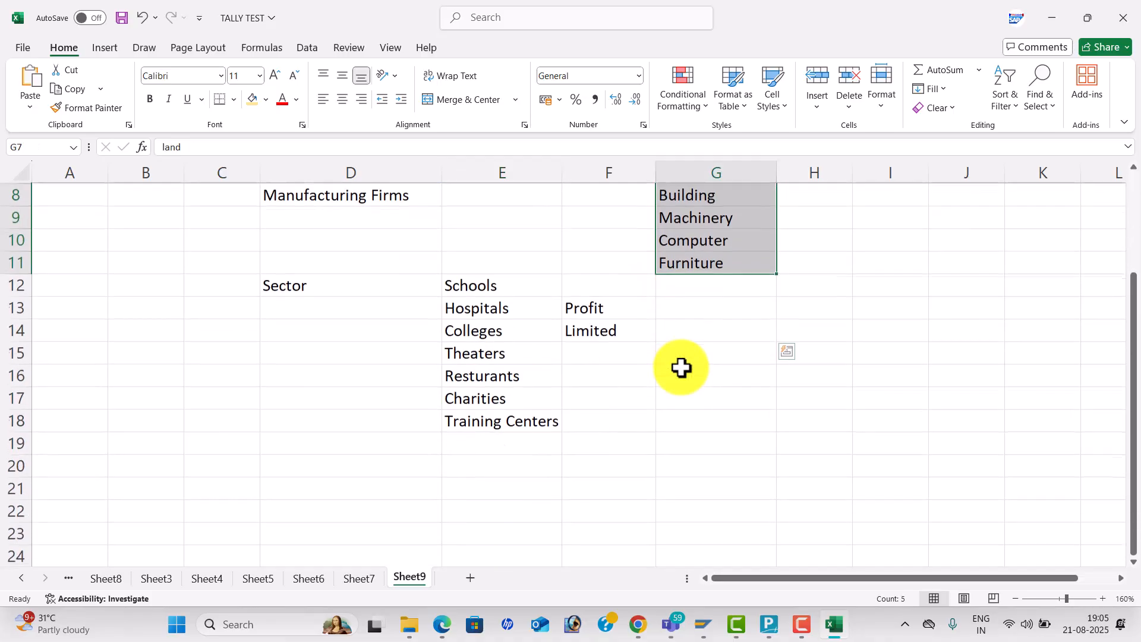
{"action": "left_click", "coordinate": [428, 408]}
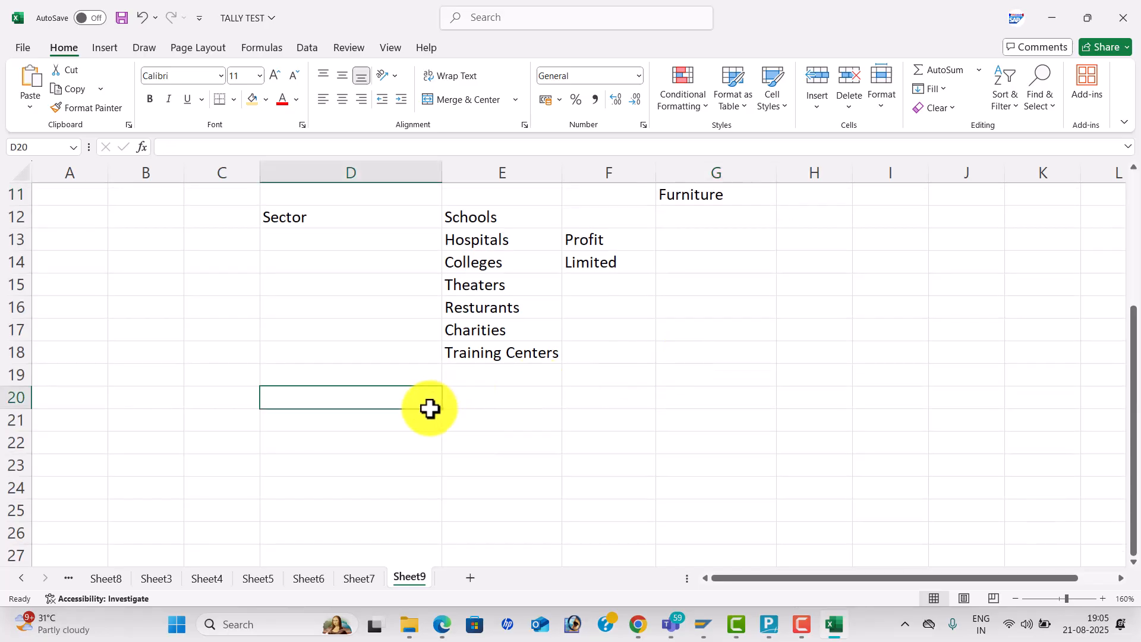
{"action": "type", "text": "Salary "}
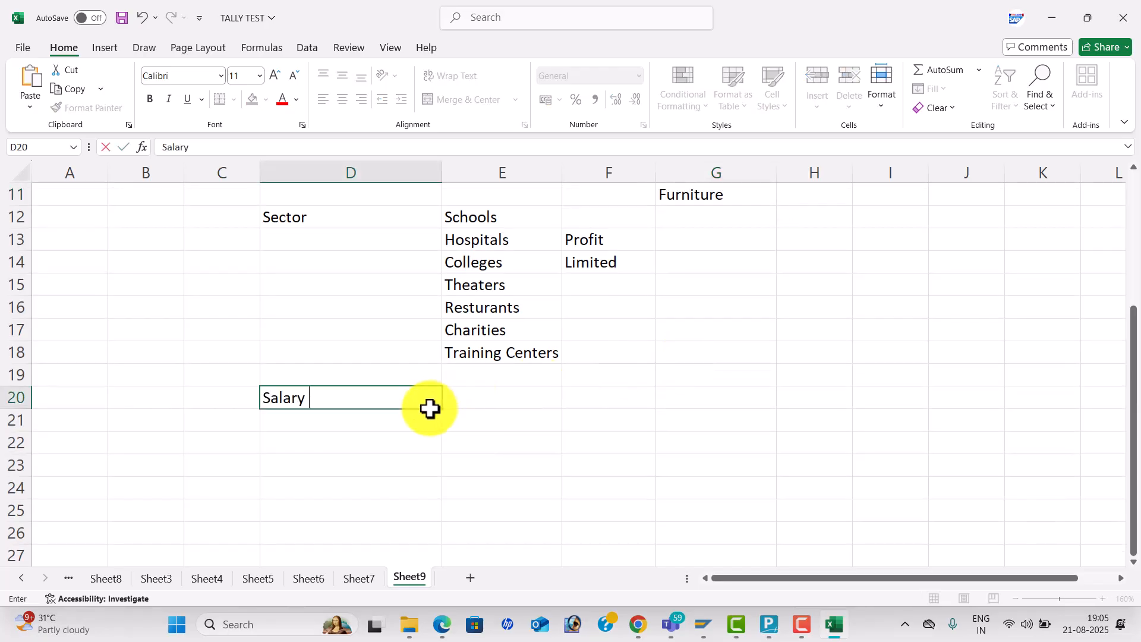
{"action": "type", "text": "Advances"}
{"action": "key", "text": "ctrl+Return"}
{"action": "key", "text": "Return"}
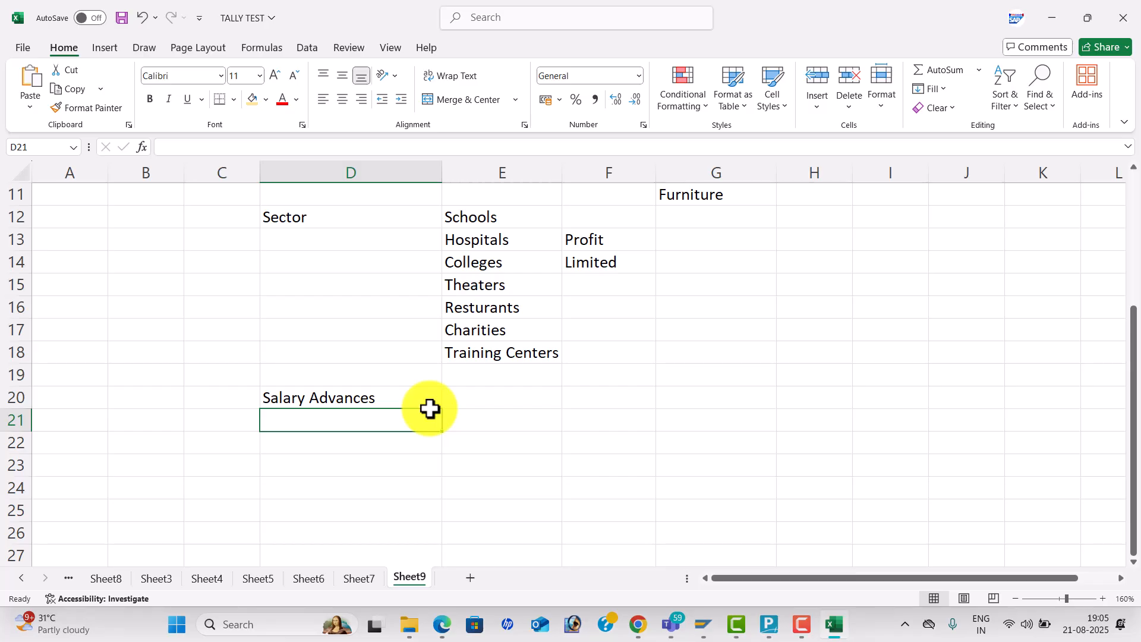
{"action": "type", "text": "invices Ra"}
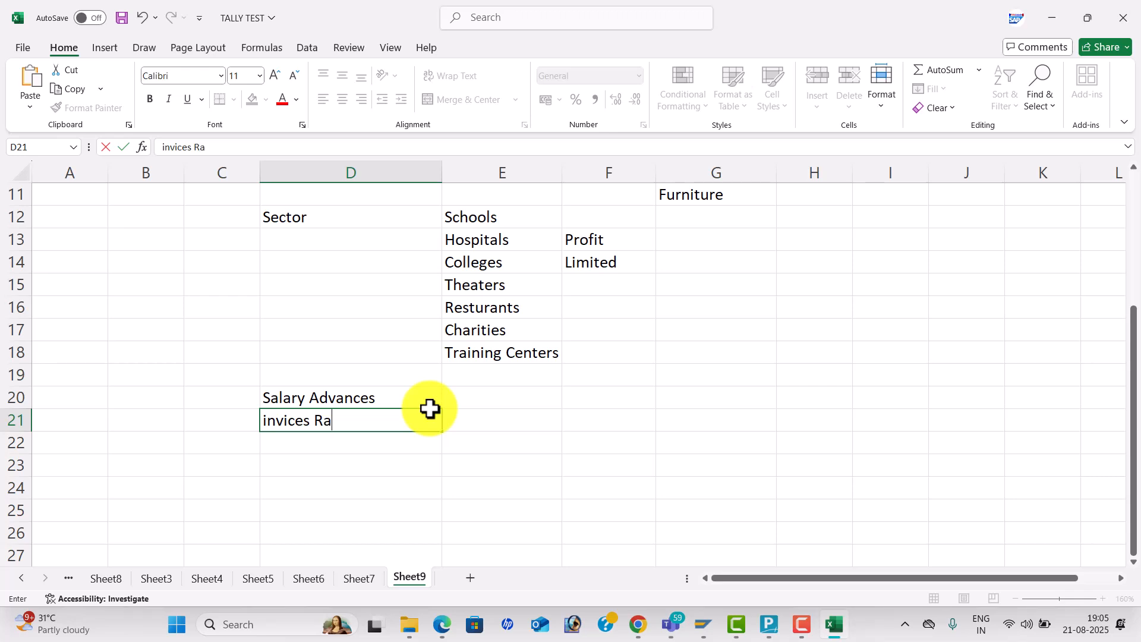
{"action": "type", "text": "ised"}
{"action": "key", "text": "Return"}
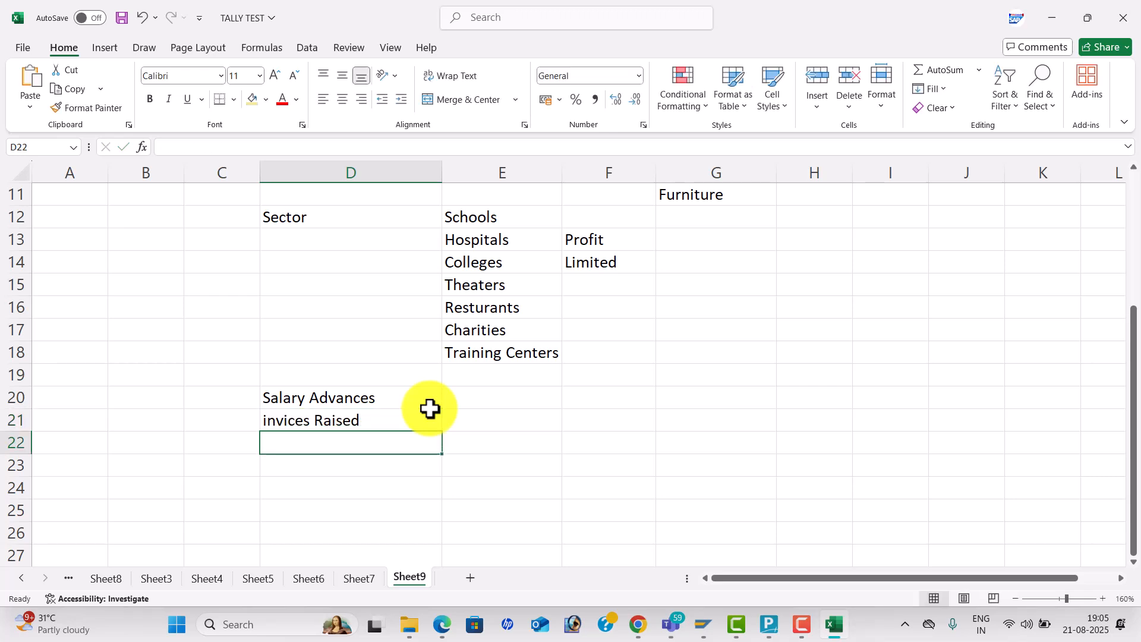
- Enter "Cheque Bounces" in cell D22 and "Year End Adjustments" in cell D23
{"action": "type", "text": "Cheq"}
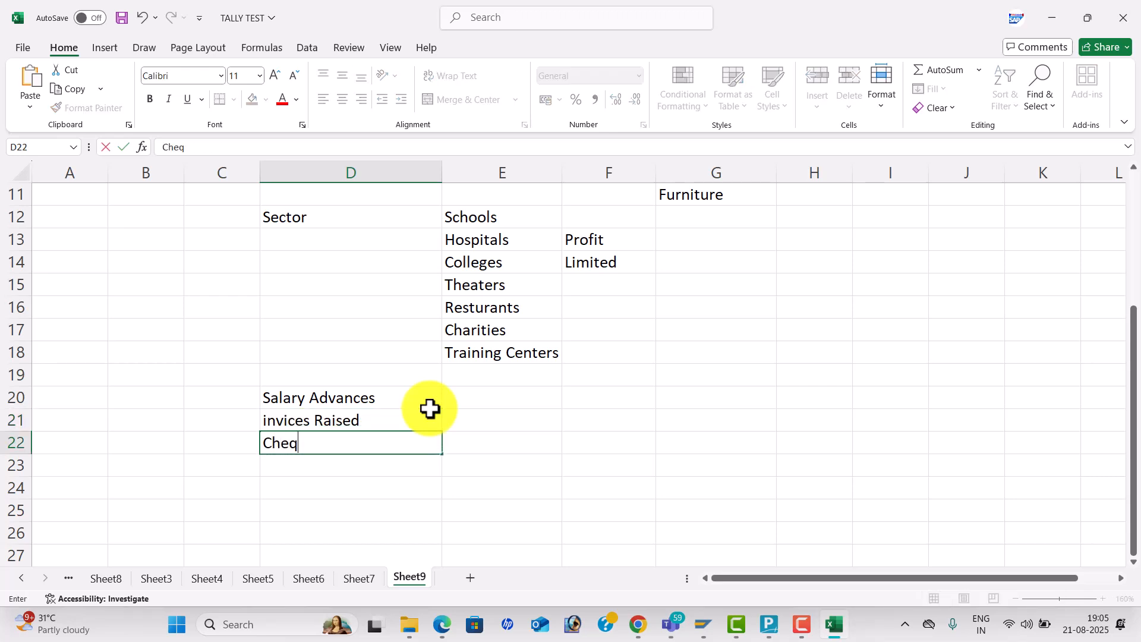
{"action": "type", "text": "ue Bounces"}
{"action": "key", "text": "Return"}
{"action": "type", "text": "y"}
{"action": "key", "text": "BackSpace"}
{"action": "type", "text": "Year End AD"}
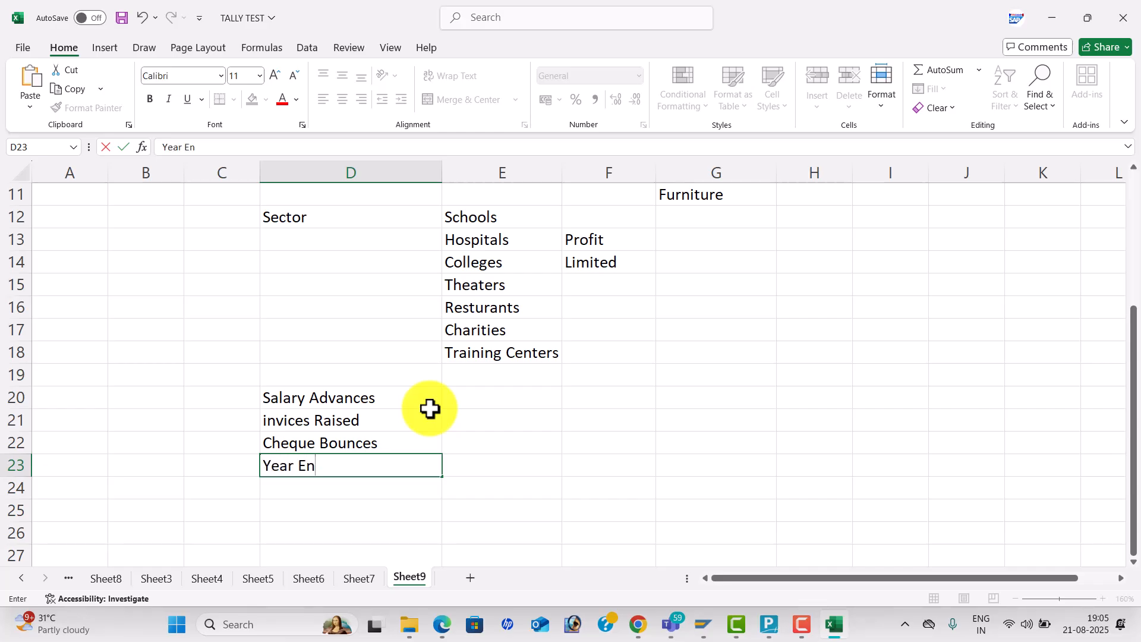
{"action": "key", "text": "BackSpace"}
{"action": "type", "text": "djustments"}
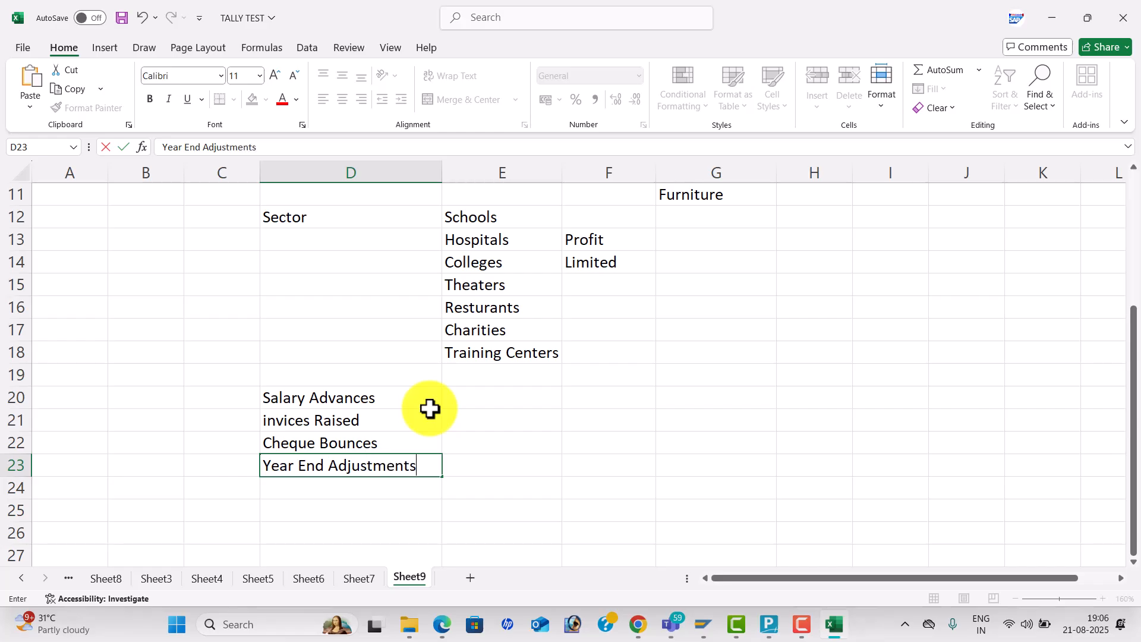
{"action": "key", "text": "Return"}
- Extend the transaction item list with "Depreciations", "Profit and Loss" and "Capital Add" in cells D24 to D26
{"action": "scroll", "coordinate": [430, 409], "scroll_direction": "down", "scroll_amount": 2}
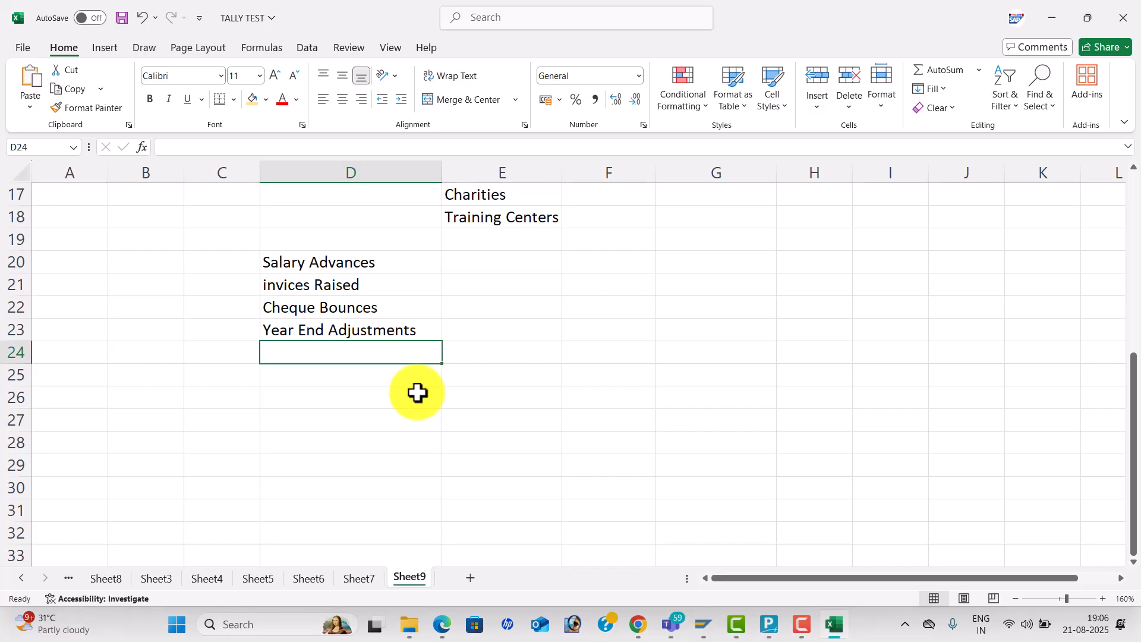
{"action": "type", "text": "Depre"}
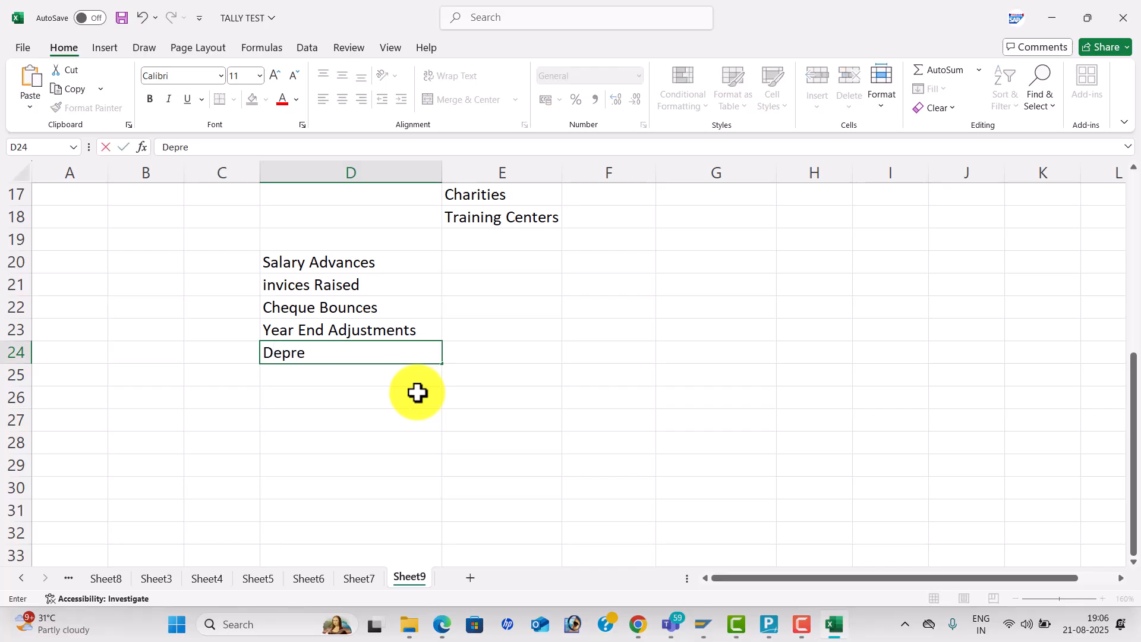
{"action": "type", "text": "ciations"}
{"action": "key", "text": "Return"}
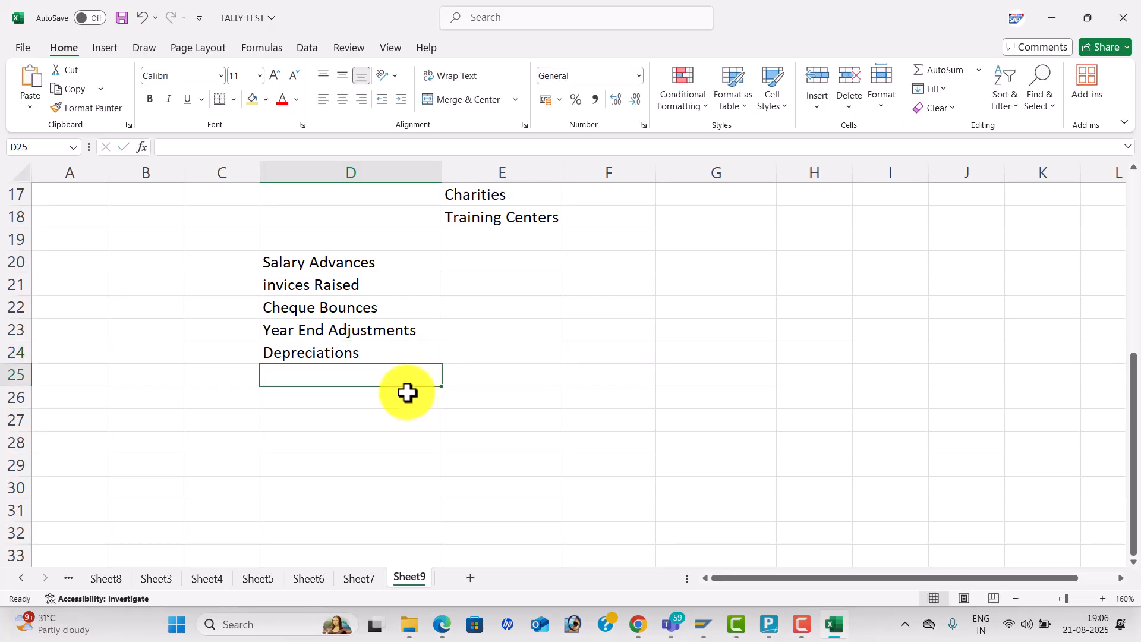
{"action": "type", "text": "Pr"}
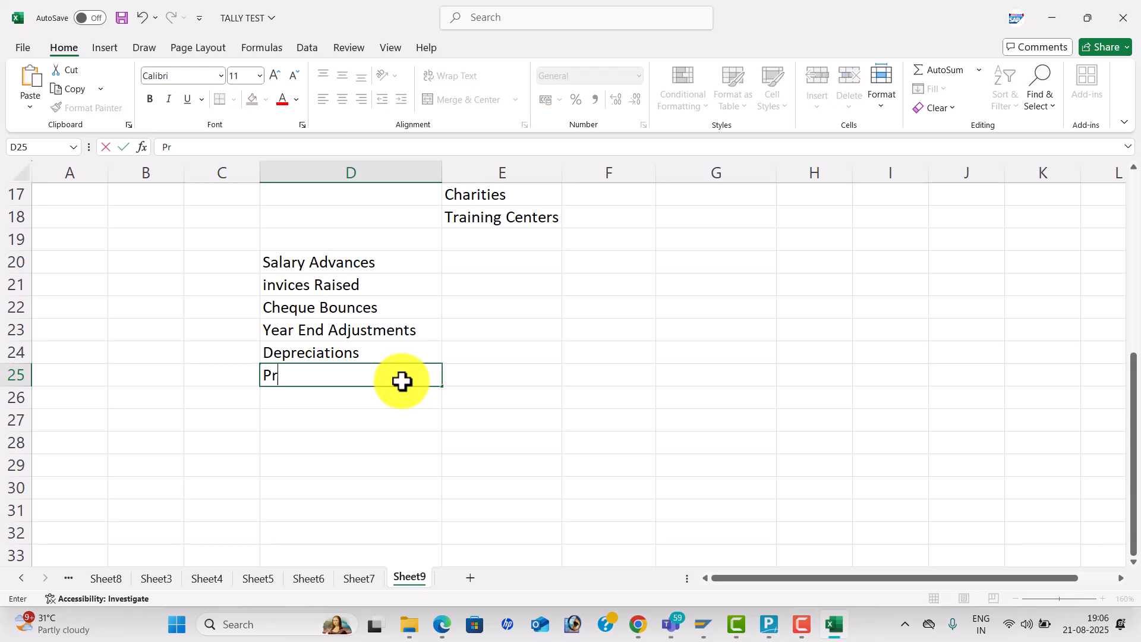
{"action": "type", "text": "ofit and Loss"}
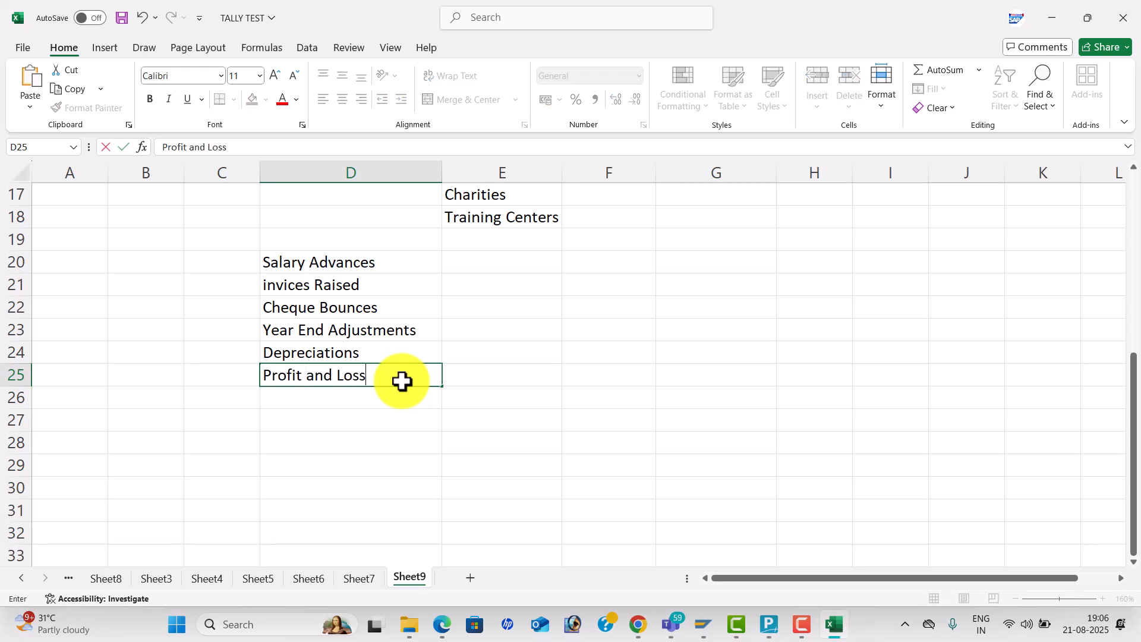
{"action": "key", "text": "Return"}
{"action": "type", "text": "C"}
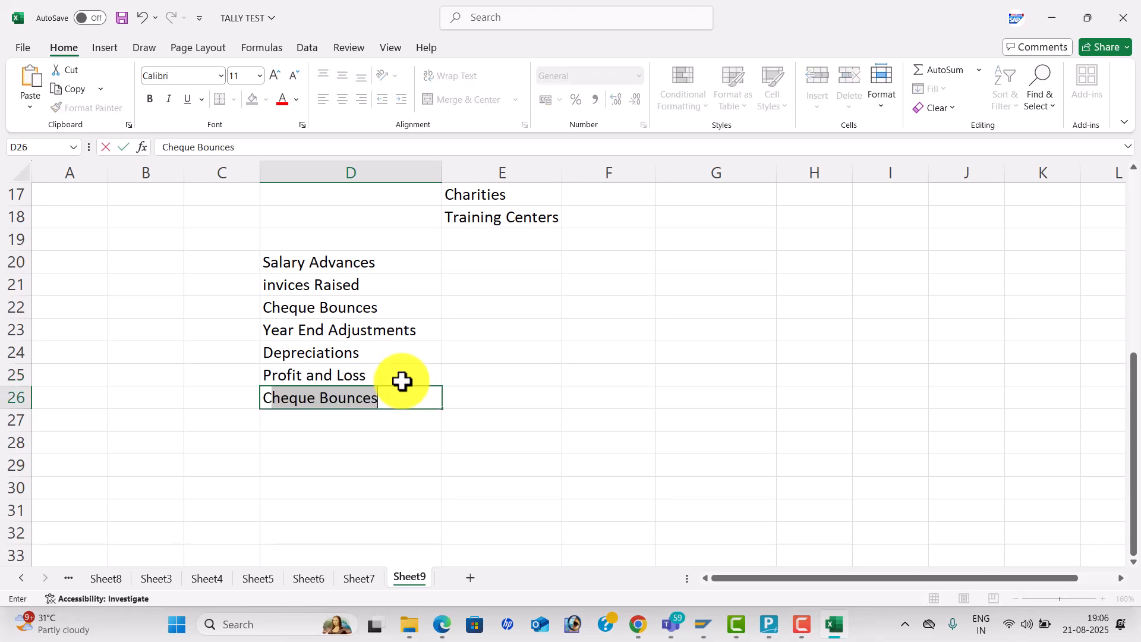
{"action": "type", "text": "apital Add"}
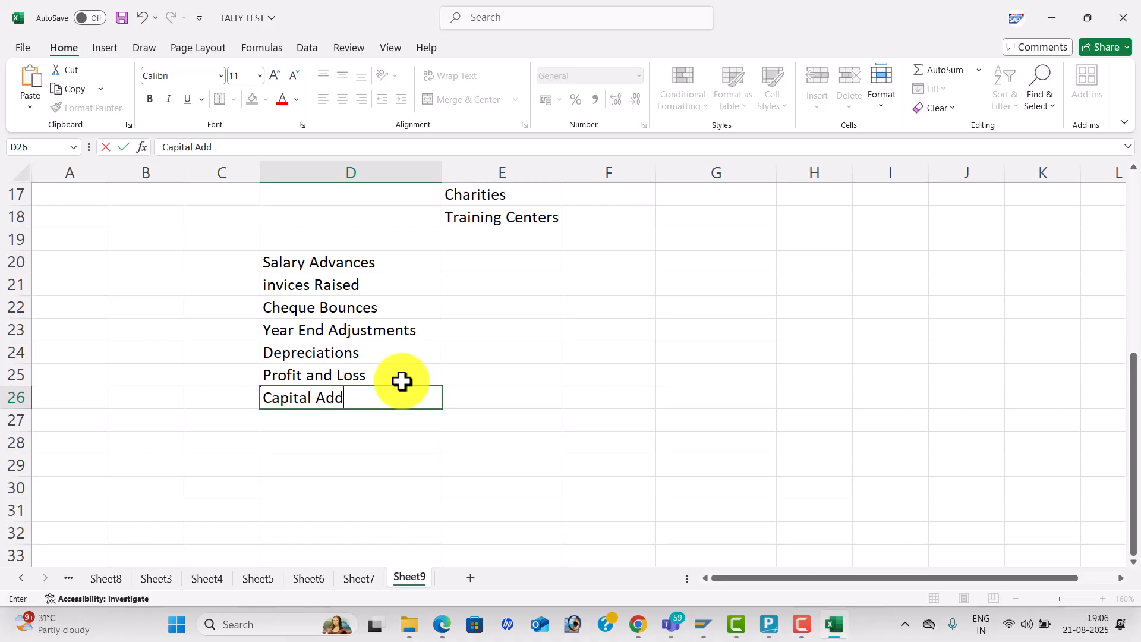
{"action": "key", "text": "Tab"}
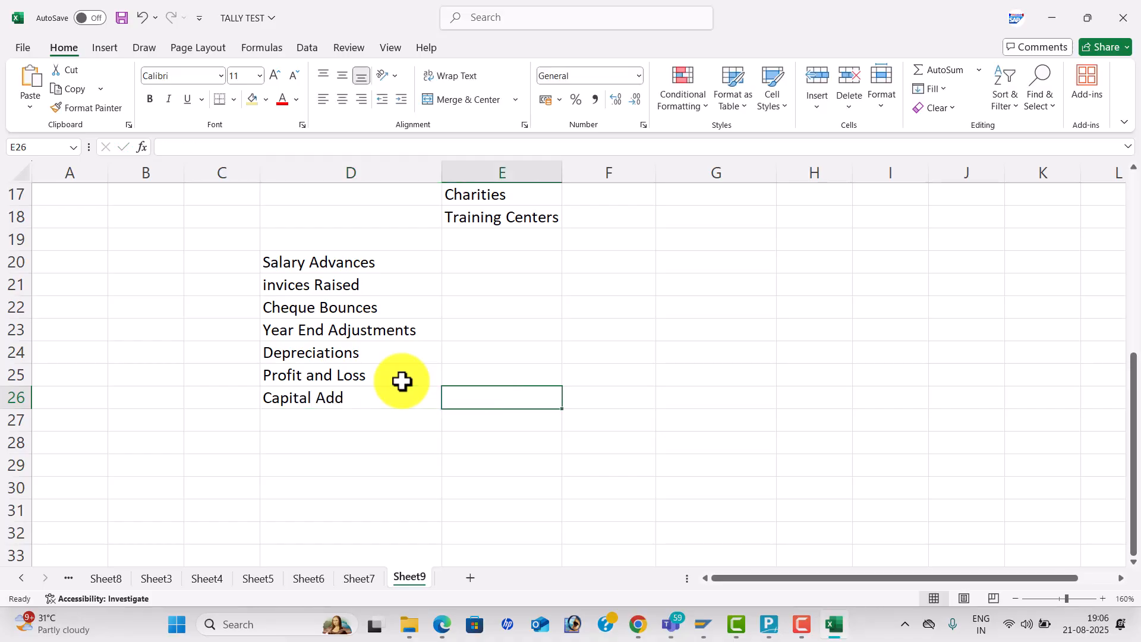
- Center the transaction items in cells D20 to D26 horizontally
{"action": "left_click_drag", "start_coordinate": [384, 260], "coordinate": [425, 391]}
{"action": "left_click", "coordinate": [344, 100]}
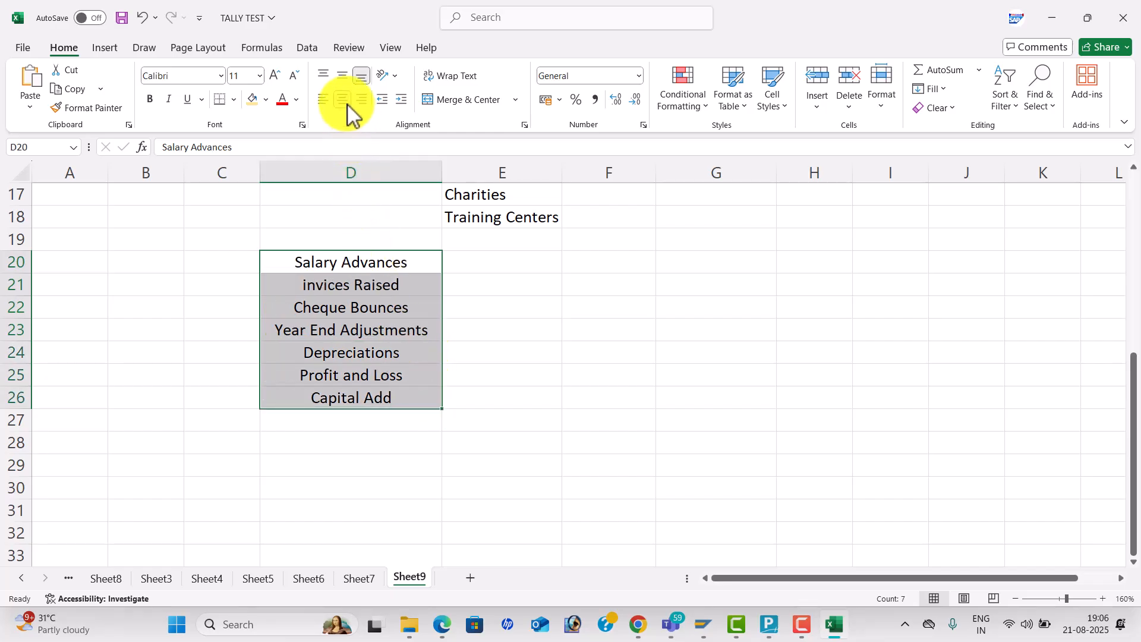
{"action": "left_click", "coordinate": [506, 316]}
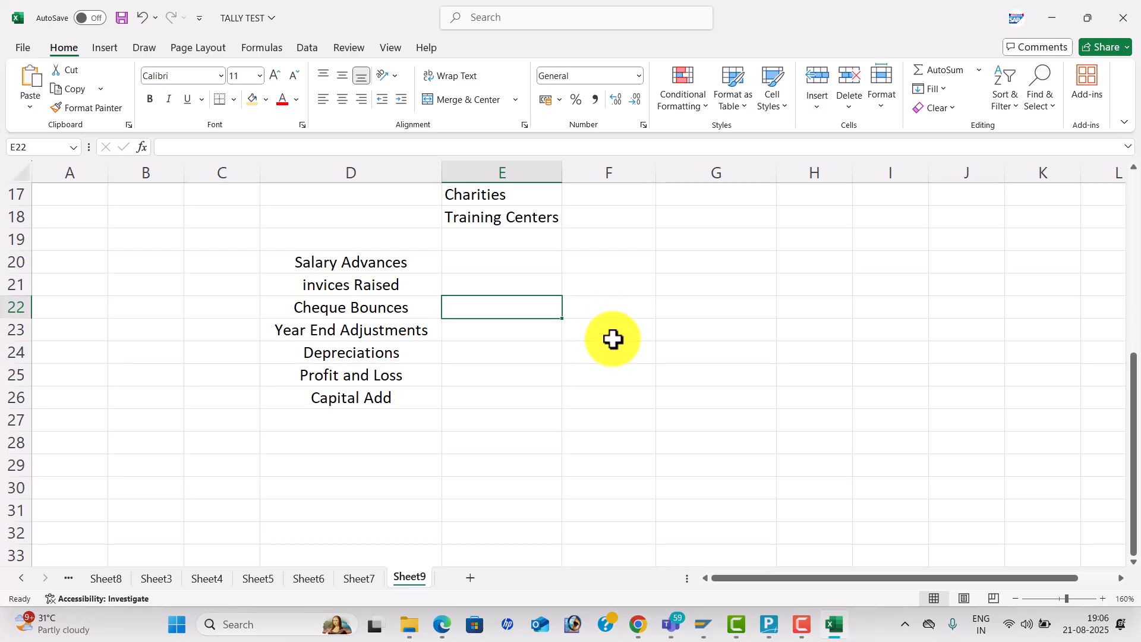
- Enter "Splitting" in cell F21, beside the transaction item list
{"action": "scroll", "coordinate": [611, 338], "scroll_direction": "up", "scroll_amount": 3}
{"action": "scroll", "coordinate": [610, 338], "scroll_direction": "up", "scroll_amount": 3}
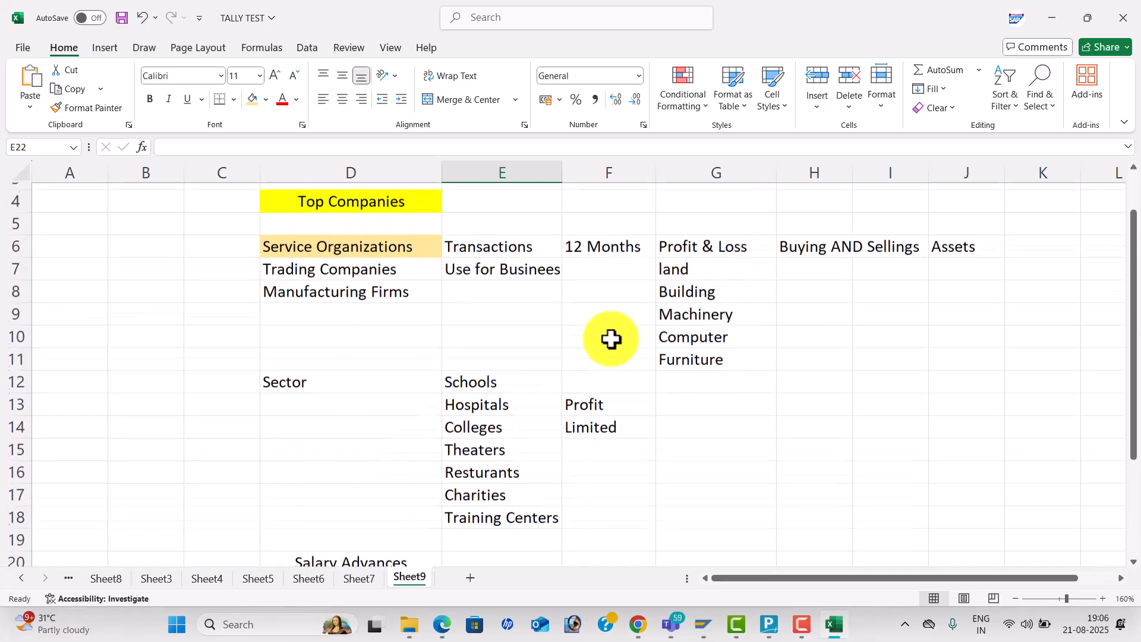
{"action": "scroll", "coordinate": [614, 339], "scroll_direction": "down", "scroll_amount": 5}
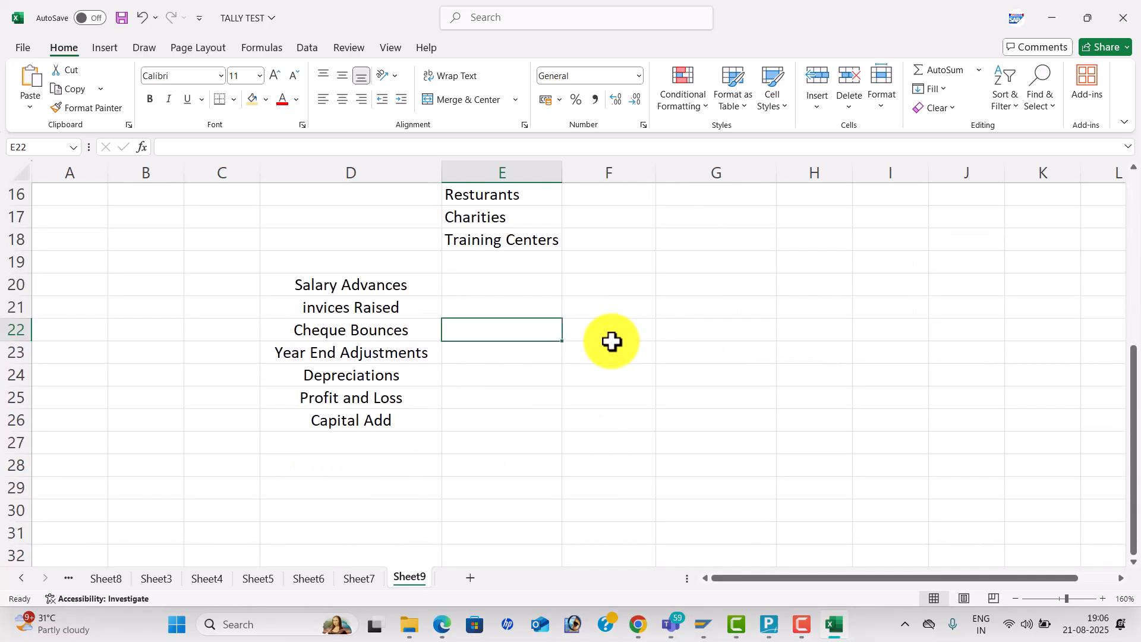
{"action": "left_click", "coordinate": [607, 305]}
{"action": "type", "text": "Spli"}
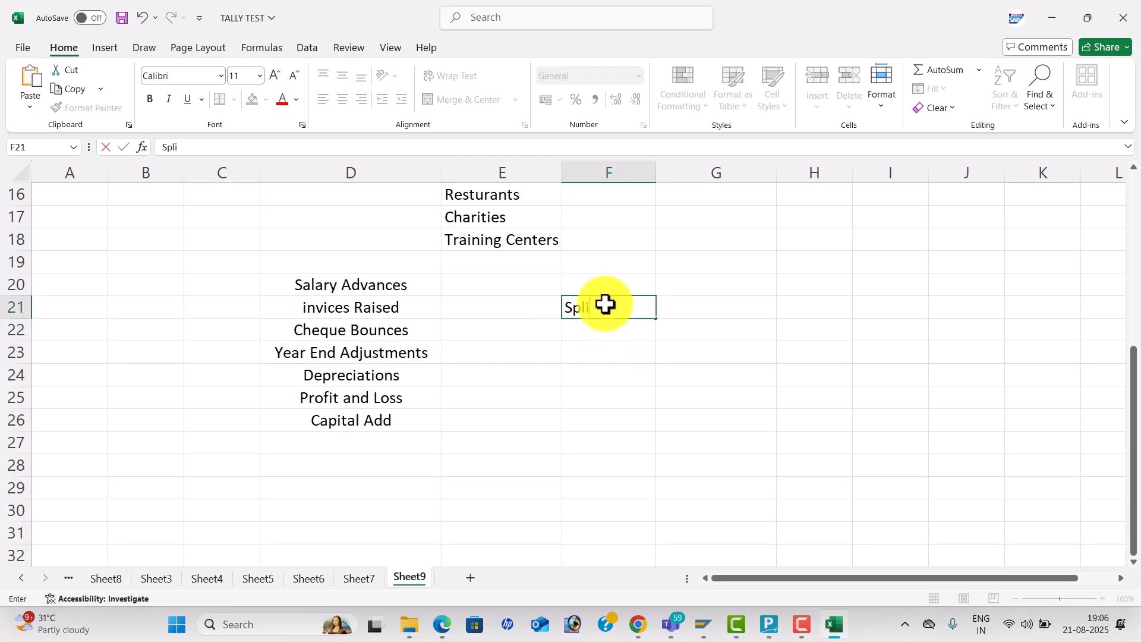
{"action": "type", "text": "tting"}
{"action": "key", "text": "Tab"}
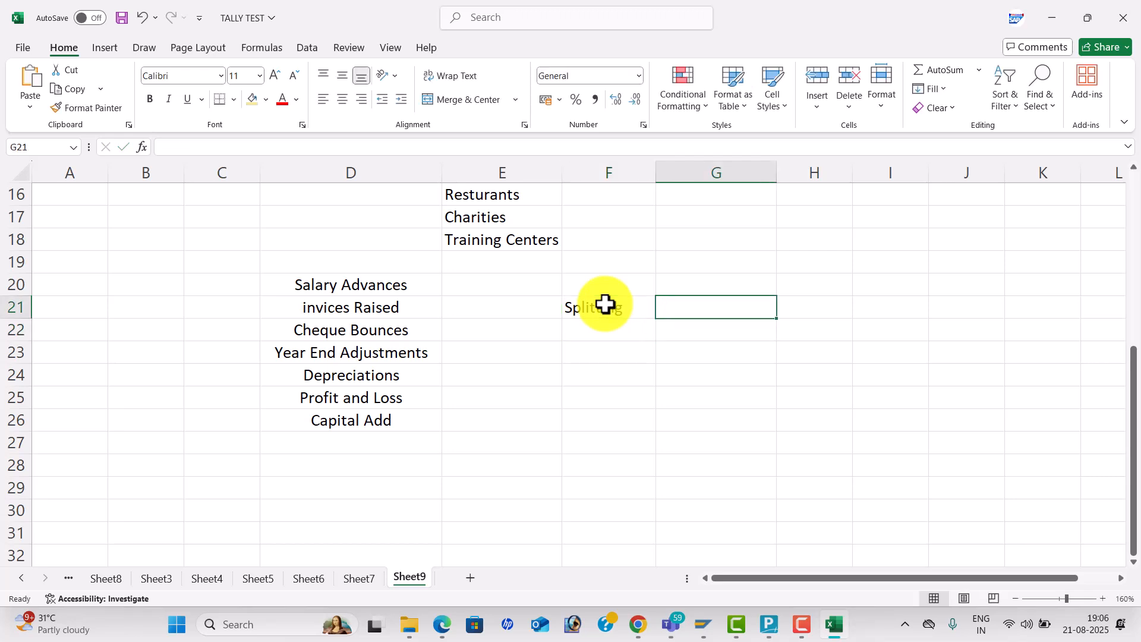
- Enter "Old Financial Year" in G21 and "New Financial Year" in G22, and widen column G to fit both texts
{"action": "type", "text": "Old Financi"}
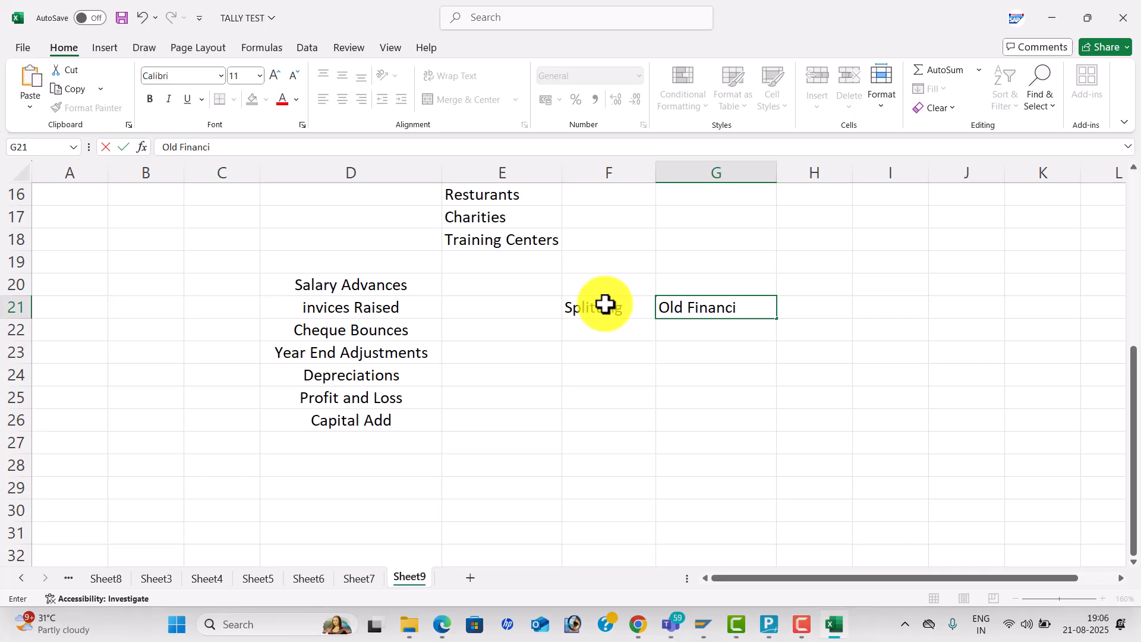
{"action": "type", "text": "al Year"}
{"action": "key", "text": "Return"}
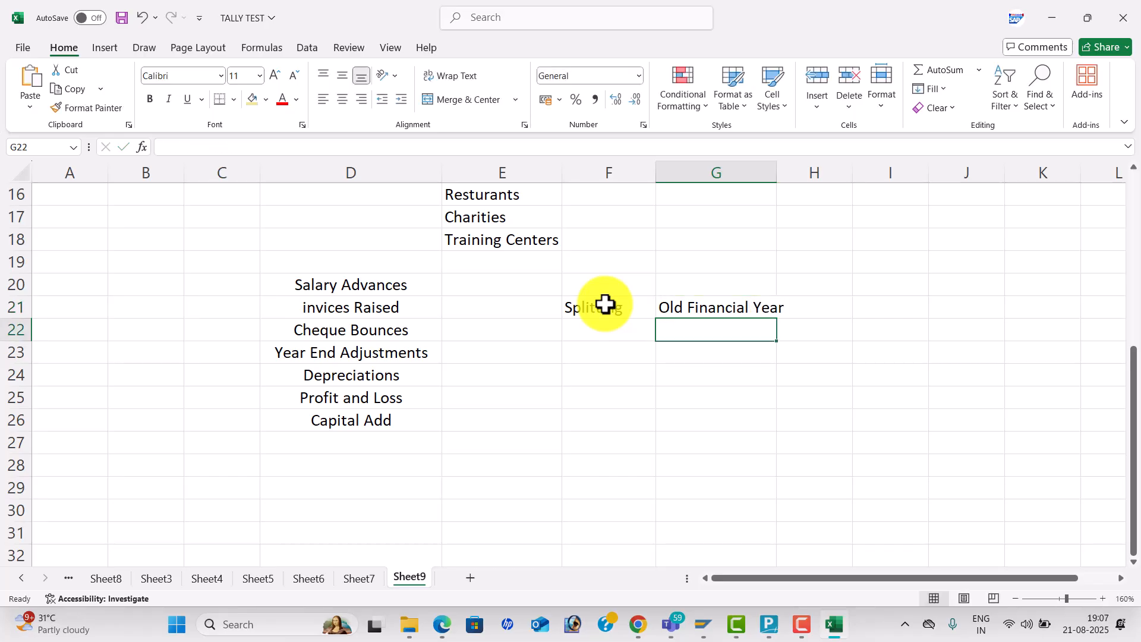
{"action": "type", "text": "New Fi"}
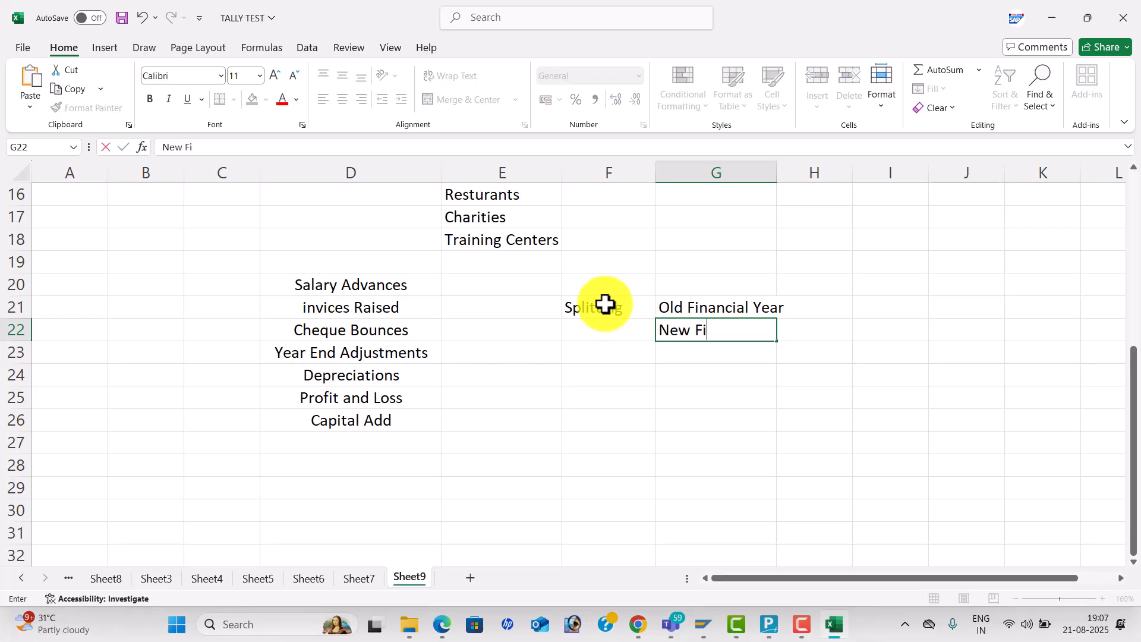
{"action": "type", "text": "nancial Year"}
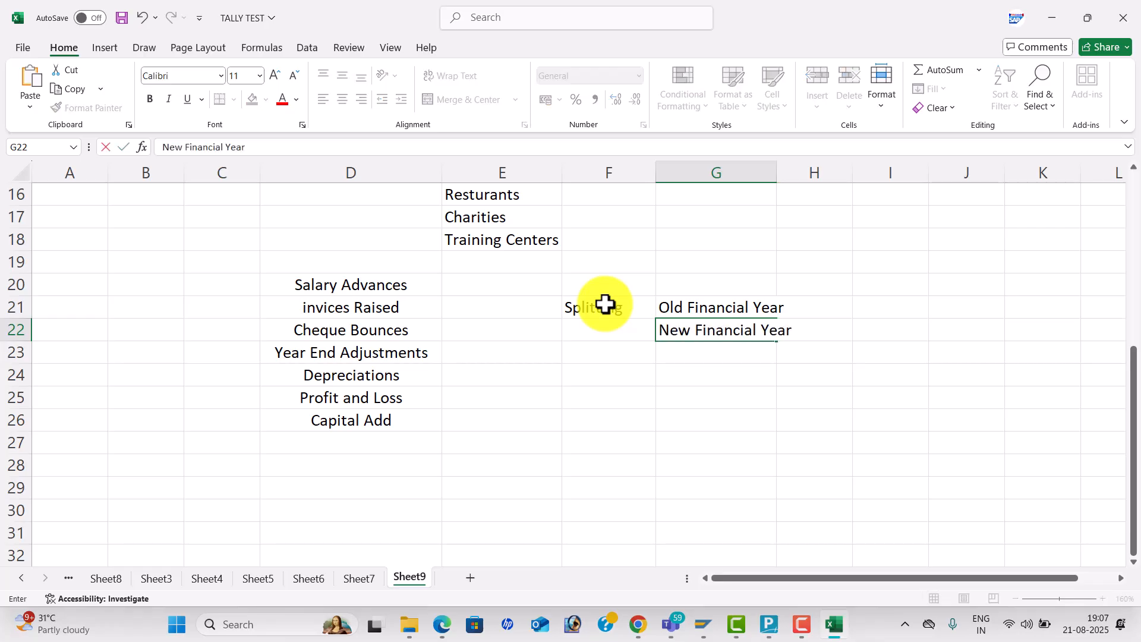
{"action": "key", "text": "Return"}
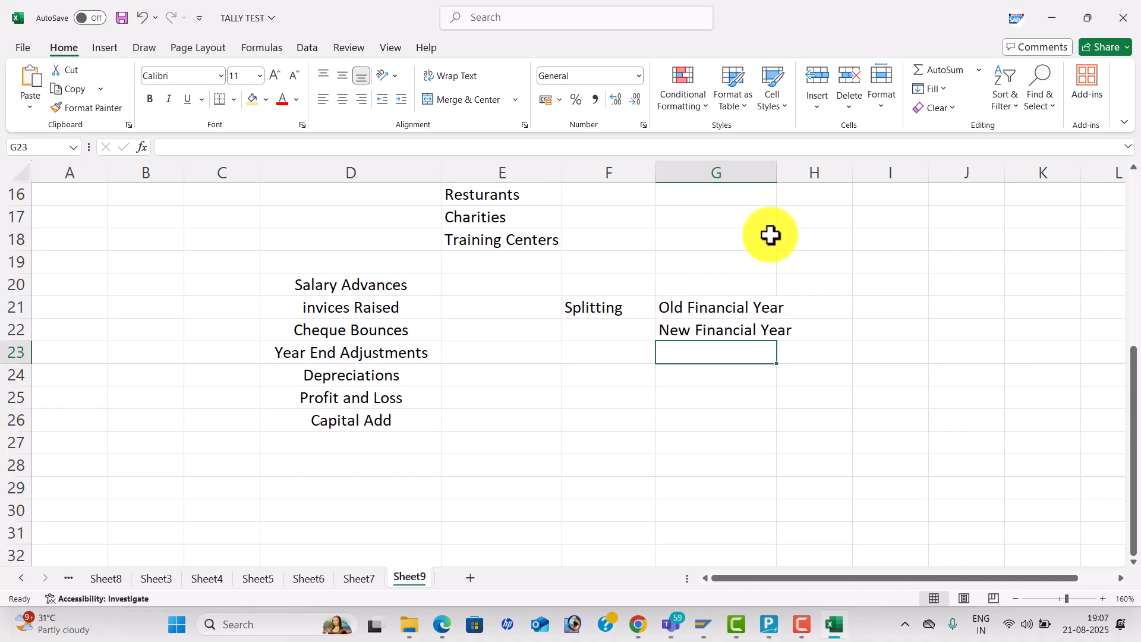
{"action": "left_click_drag", "start_coordinate": [776, 178], "coordinate": [796, 178]}
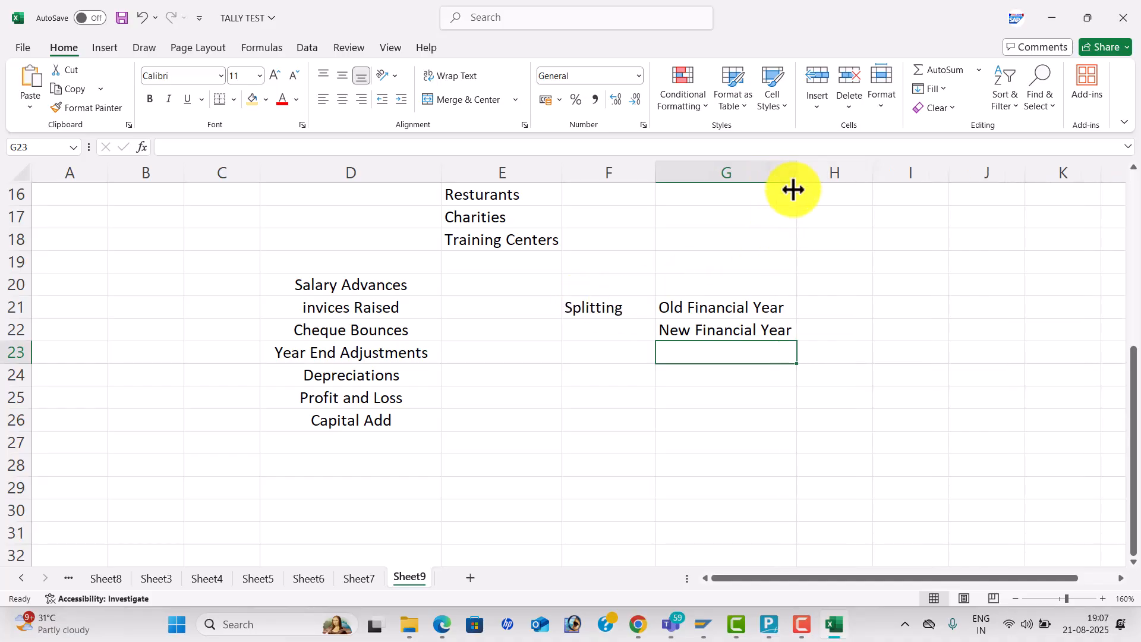
{"action": "left_click", "coordinate": [629, 355]}
- Enter "Closing Balance" in cell H21 for the old financial year and "Opening Balance" in H22 for the new one
{"action": "left_click", "coordinate": [844, 306]}
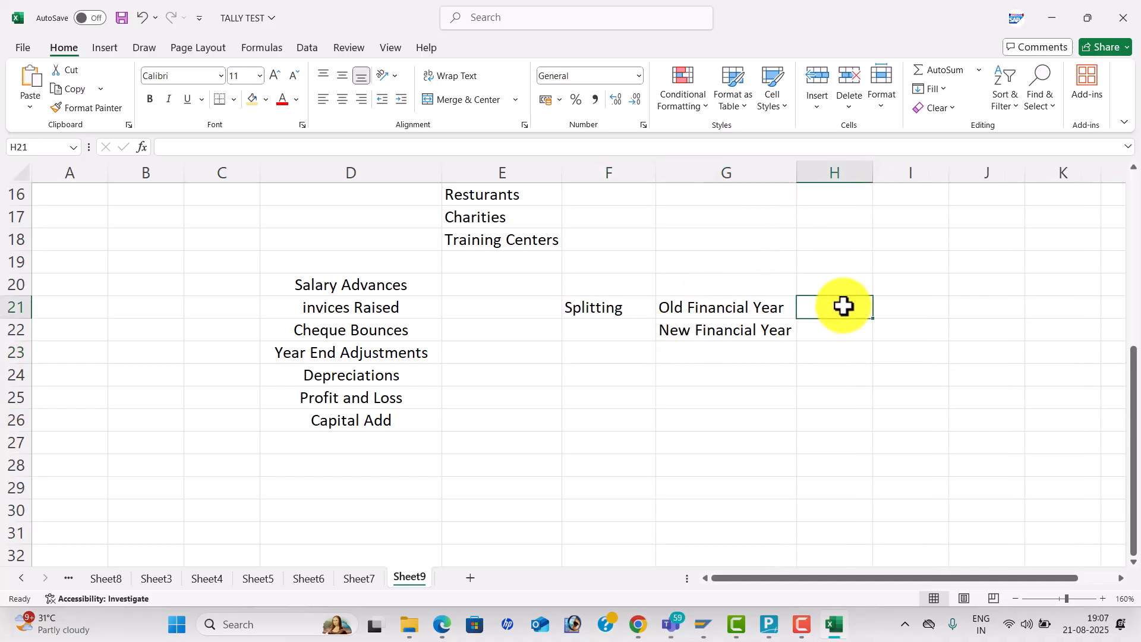
{"action": "type", "text": "Closing Balance"}
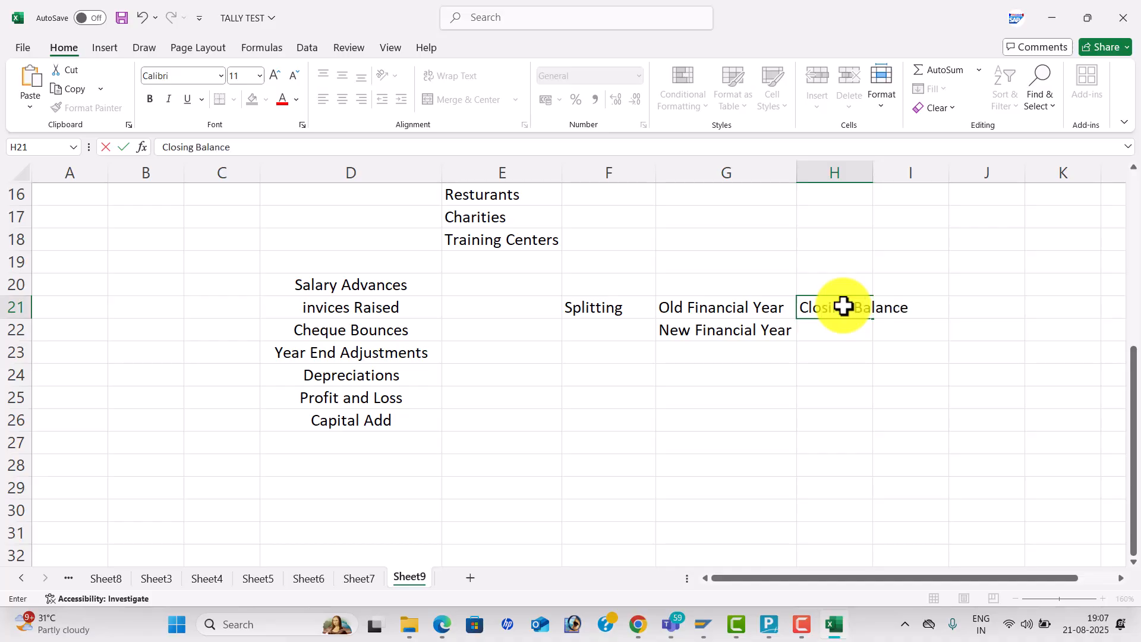
{"action": "key", "text": "Return"}
{"action": "type", "text": "New"}
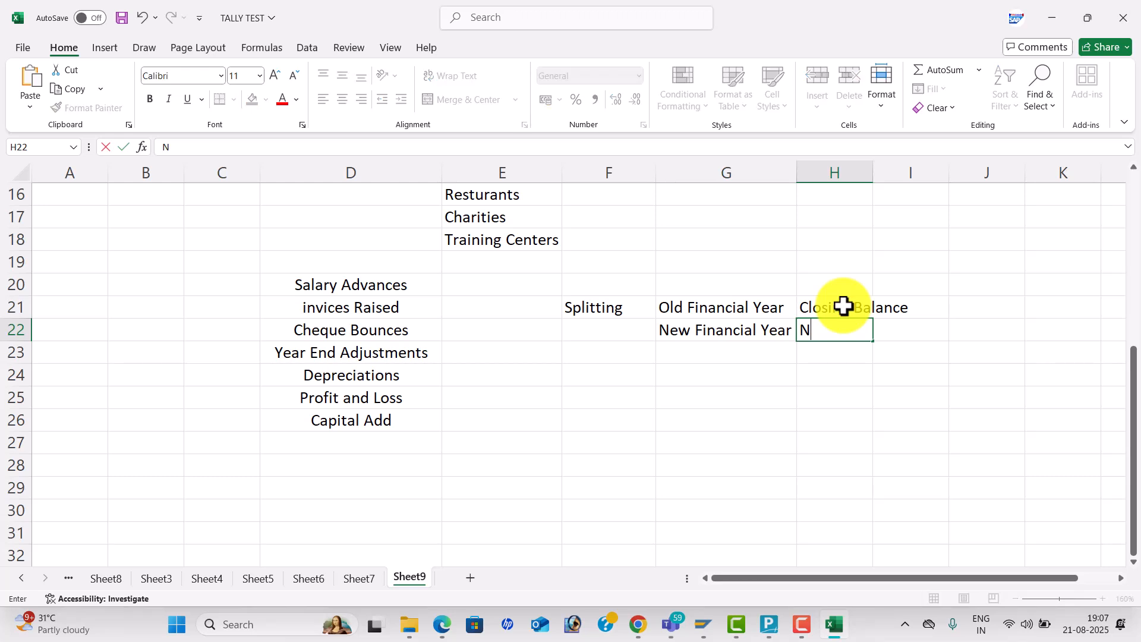
{"action": "key", "text": "BackSpace"}
{"action": "key", "text": "BackSpace"}
{"action": "key", "text": "BackSpace"}
{"action": "key", "text": "BackSpace"}
{"action": "type", "text": "Opening"}
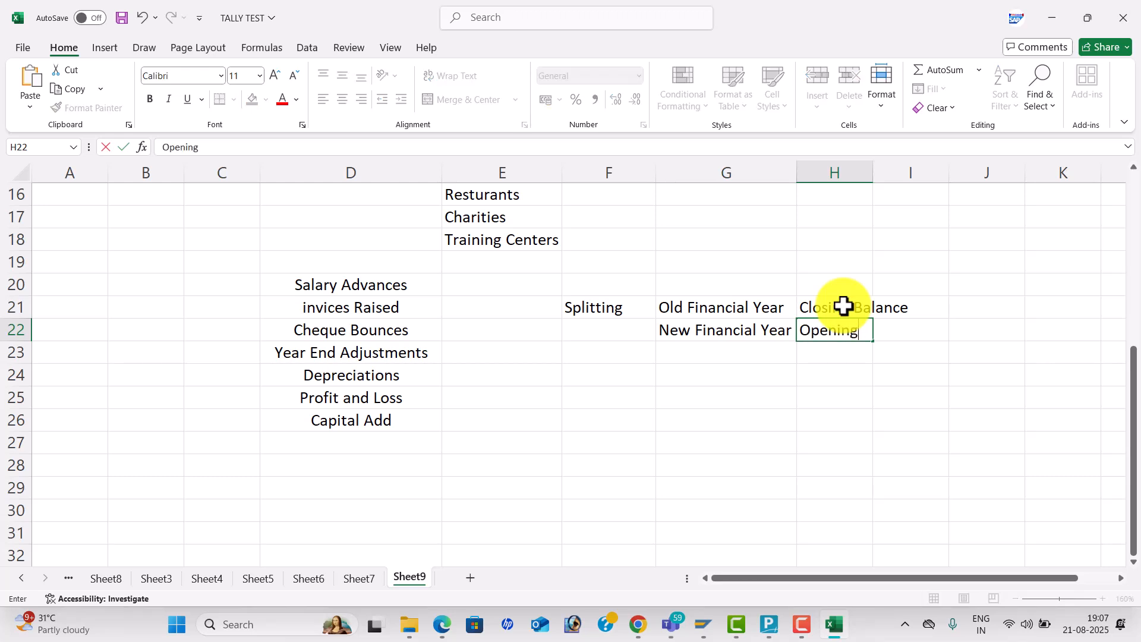
{"action": "type", "text": " Balance"}
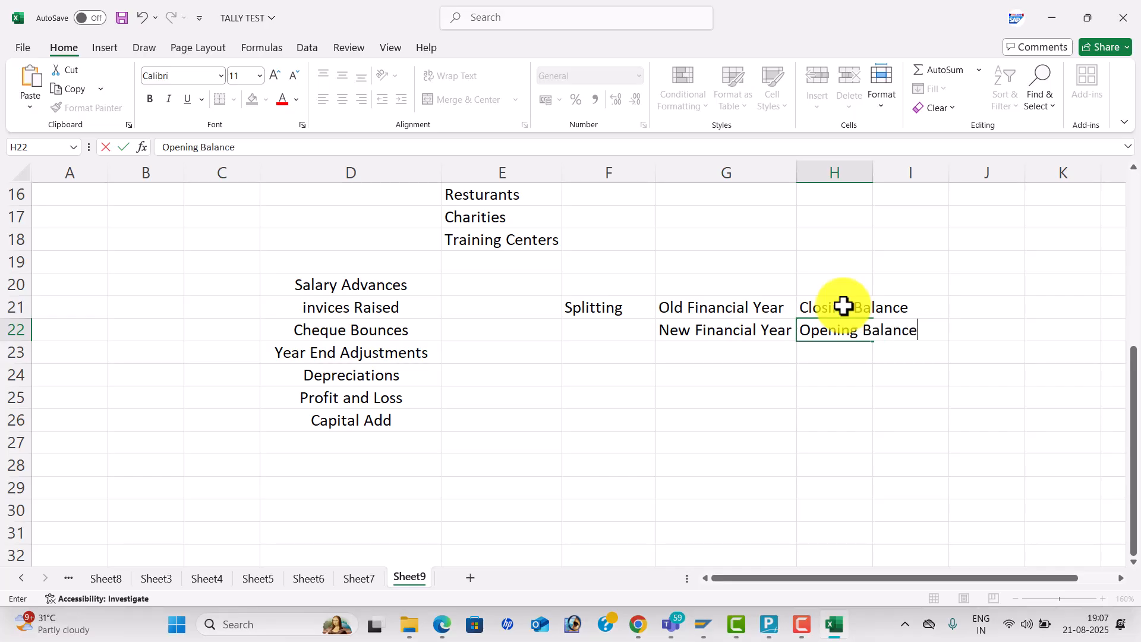
{"action": "left_click", "coordinate": [848, 369]}
{"action": "scroll", "coordinate": [616, 361], "scroll_direction": "up", "scroll_amount": 3}
{"action": "scroll", "coordinate": [600, 375], "scroll_direction": "up", "scroll_amount": 2}
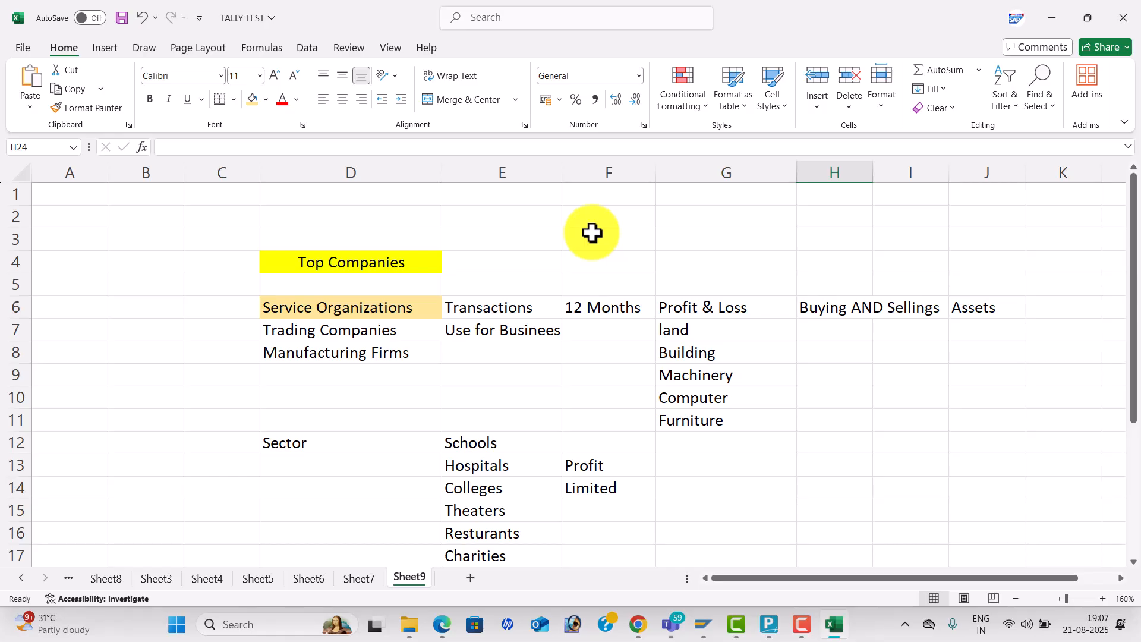
{"action": "left_click", "coordinate": [566, 354]}
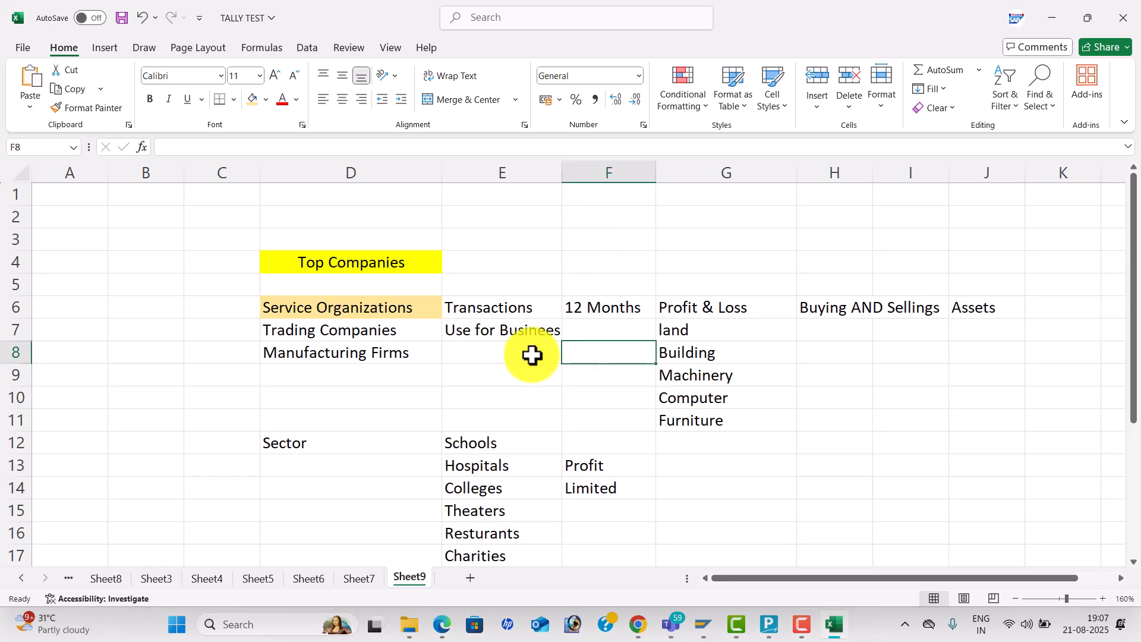
- Switch to TallyPrime and open the form for creating a new company from the company list
{"action": "left_click", "coordinate": [771, 626]}
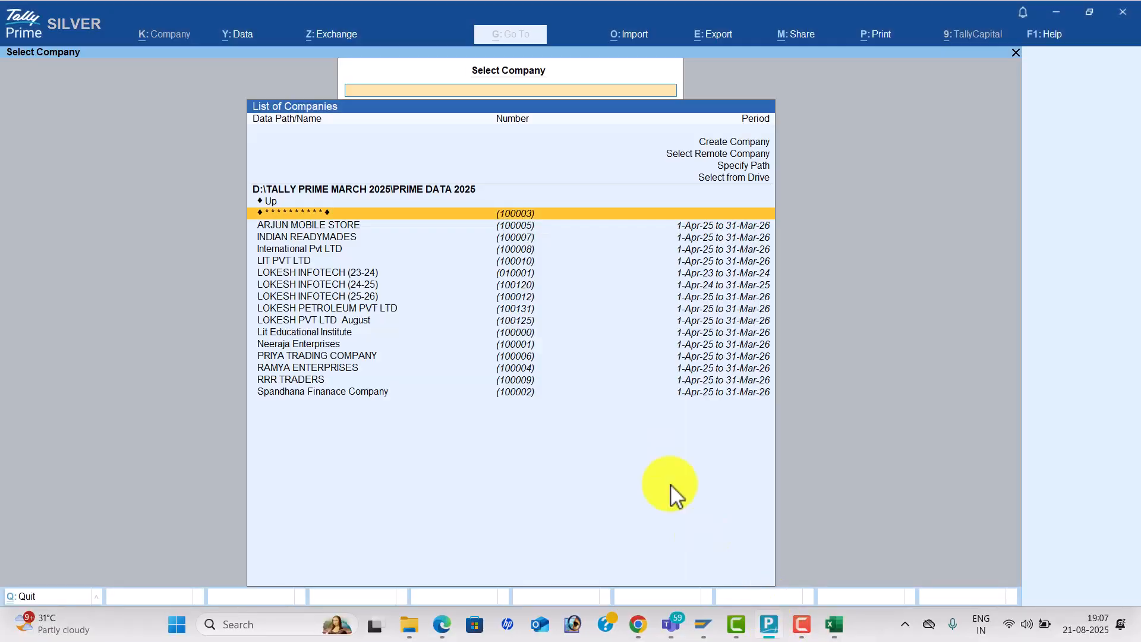
{"action": "key", "text": "Up"}
{"action": "key", "text": "Up"}
{"action": "key", "text": "Up"}
{"action": "key", "text": "Up"}
{"action": "key", "text": "Up"}
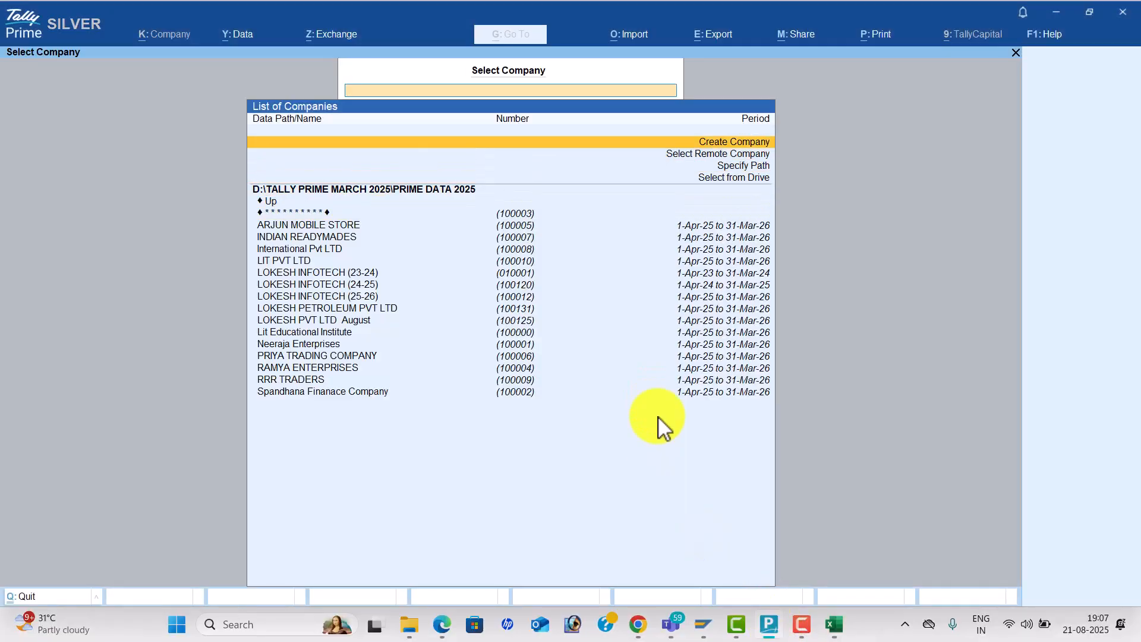
{"action": "key", "text": "Return"}
- Switch to Edge to view the Module-1 Service Companies transactions in Professinal Material S.pdf, and return to TallyPrime's company creation form
{"action": "key", "text": "alt+Tab"}
{"action": "key", "text": "alt+Tab"}
{"action": "key", "text": "alt+Tab"}
{"action": "key", "text": "alt+Tab"}
{"action": "key", "text": "alt+Tab"}
{"action": "key", "text": "alt+Tab"}
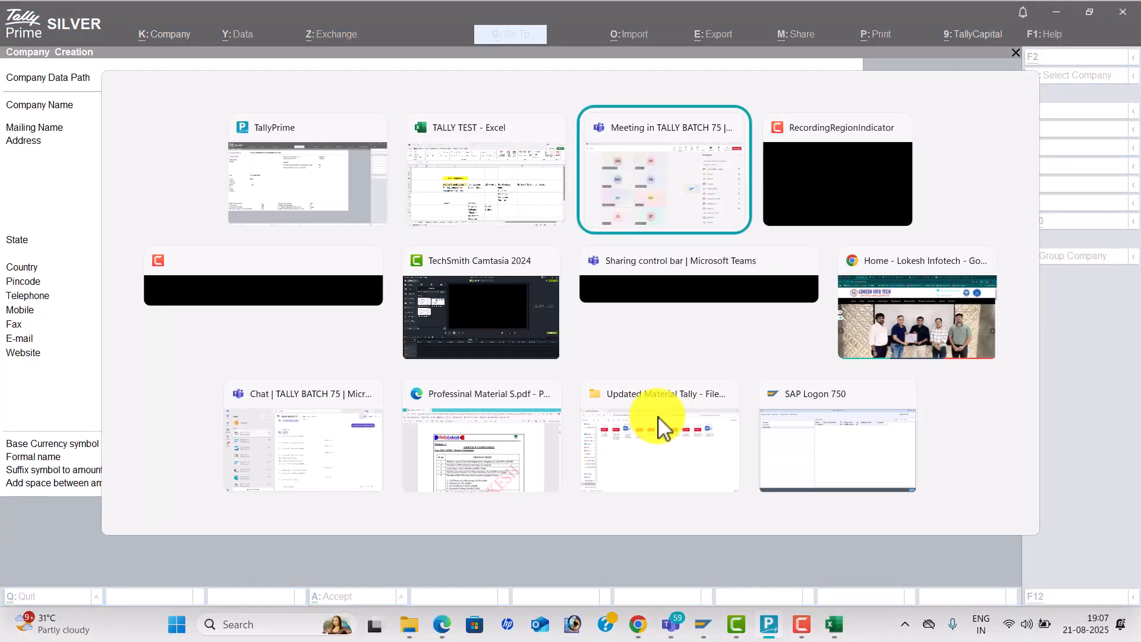
{"action": "key", "text": "alt+Tab"}
{"action": "key", "text": "alt+Tab"}
{"action": "scroll", "coordinate": [657, 427], "scroll_direction": "up", "scroll_amount": 5}
{"action": "scroll", "coordinate": [658, 423], "scroll_direction": "down", "scroll_amount": 6}
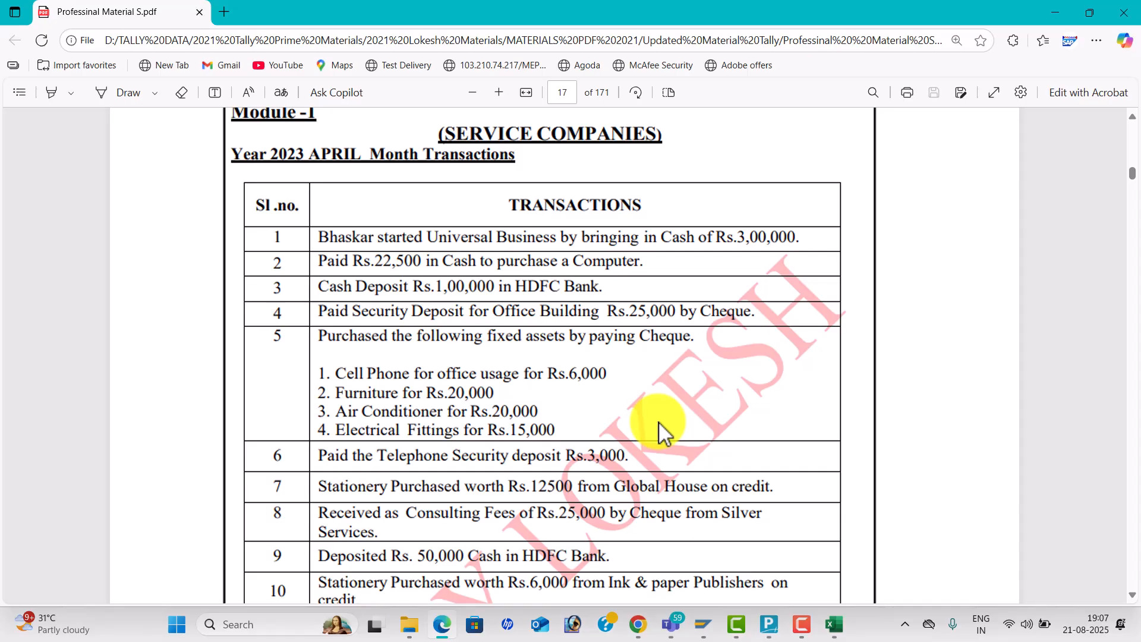
{"action": "key", "text": "alt+Tab"}
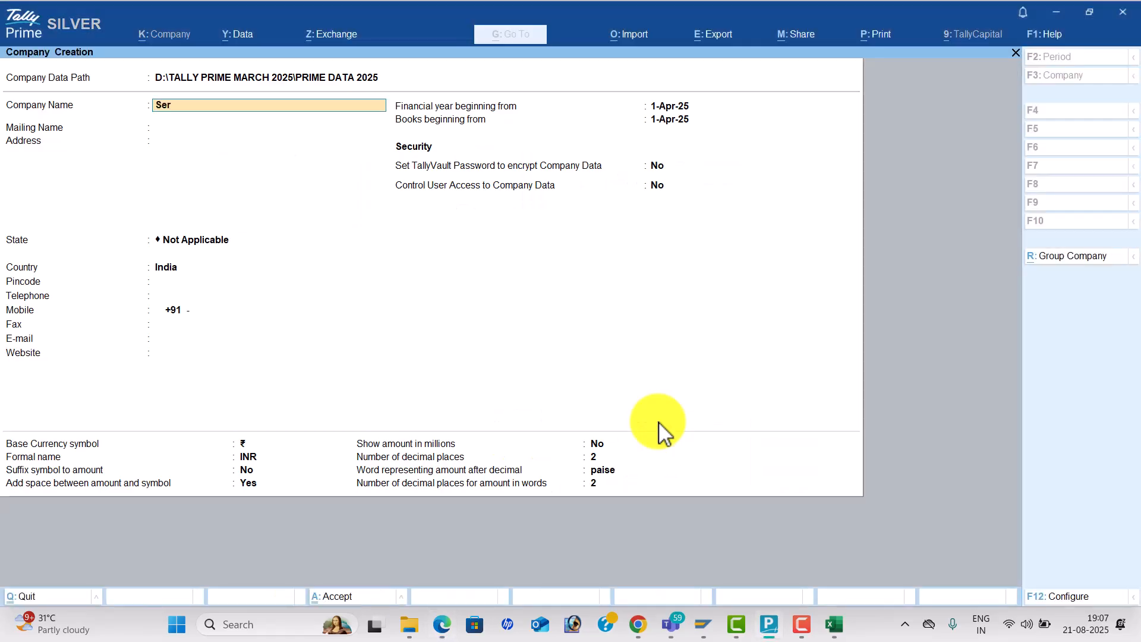
- Name the new company "Service Organization" and keep the same mailing name, leaving the address empty
{"action": "key", "text": "BackSpace"}
{"action": "key", "text": "BackSpace"}
{"action": "key", "text": "BackSpace"}
{"action": "type", "text": "on"}
{"action": "key", "text": "Return"}
{"action": "key", "text": "Return"}
{"action": "key", "text": "Return"}
- Set the company's state to Andhra Pradesh and save the new company
{"action": "key", "text": "Down"}
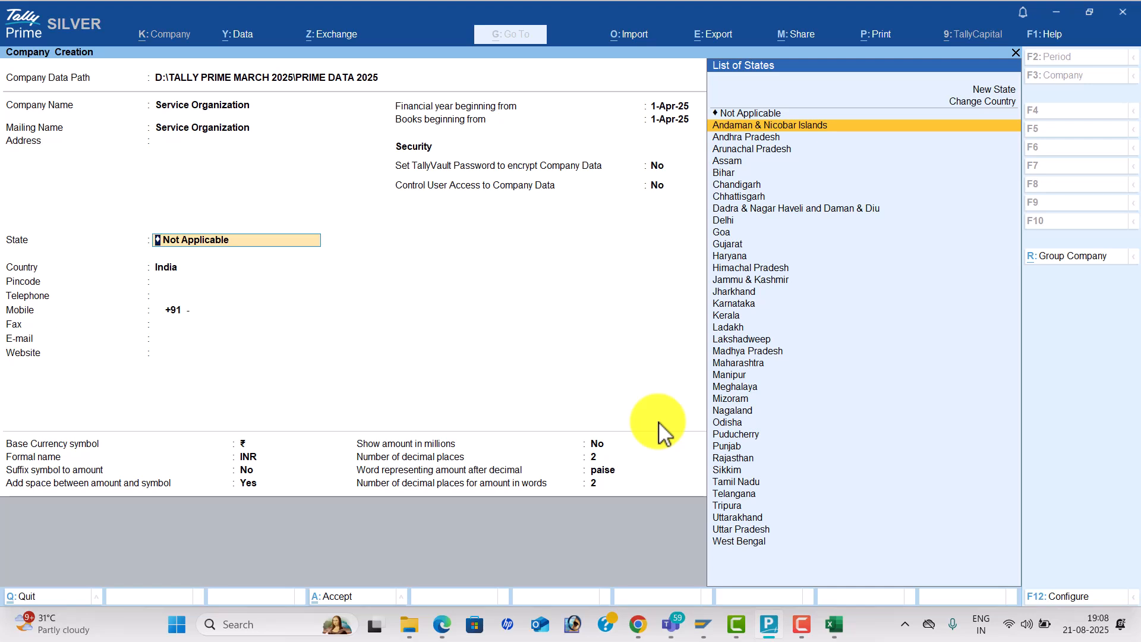
{"action": "key", "text": "Down"}
{"action": "key", "text": "Down"}
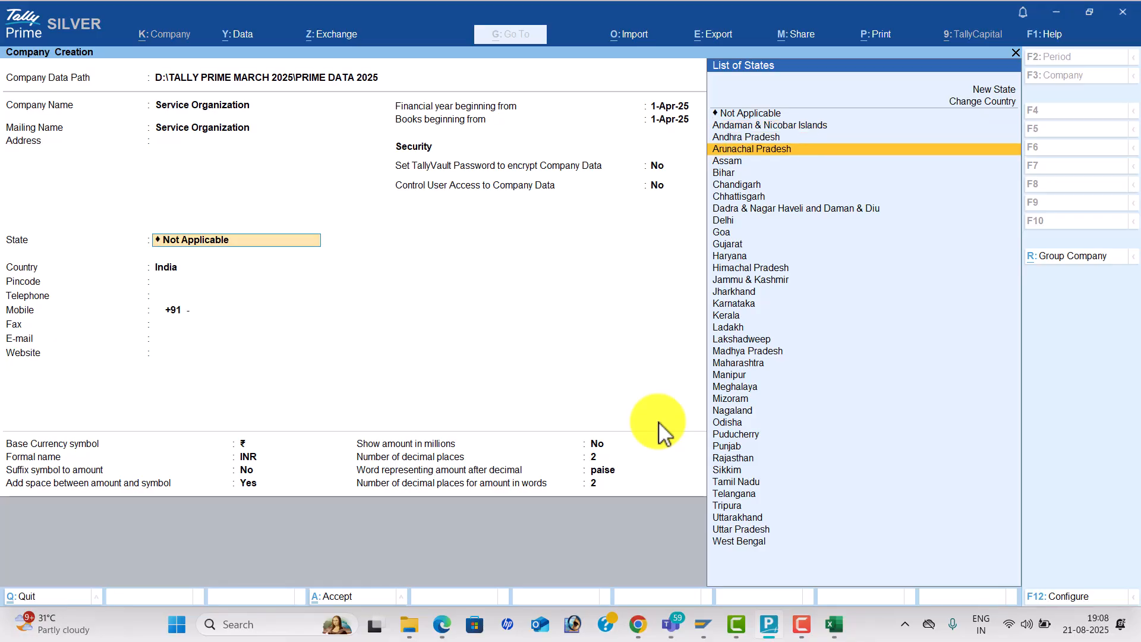
{"action": "key", "text": "Up"}
{"action": "key", "text": "Return"}
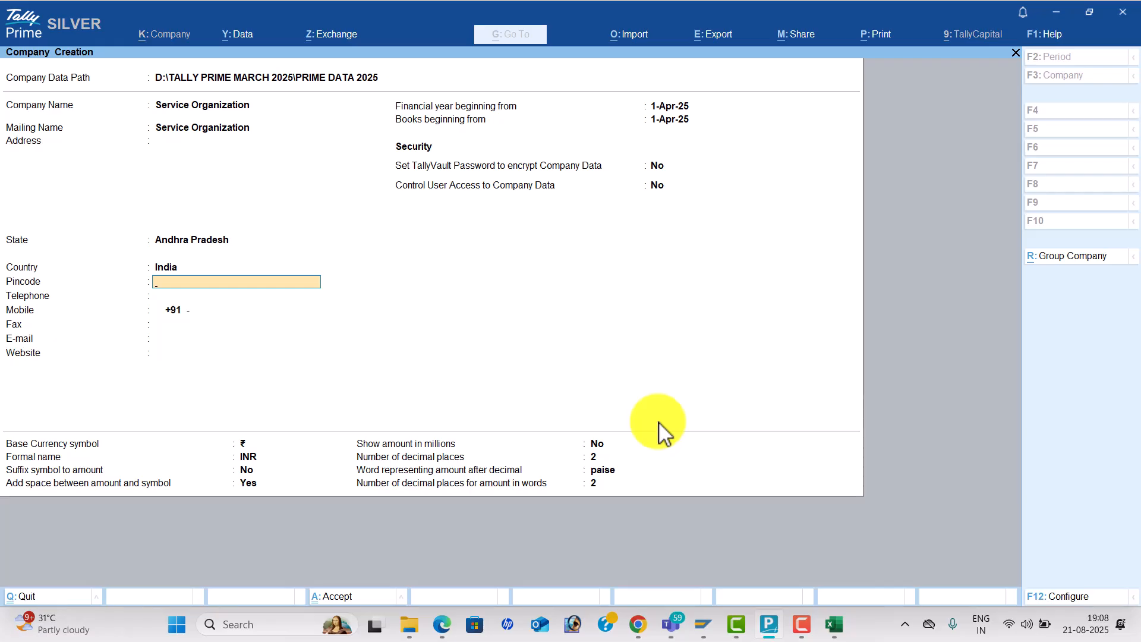
{"action": "key", "text": "ctrl+a"}
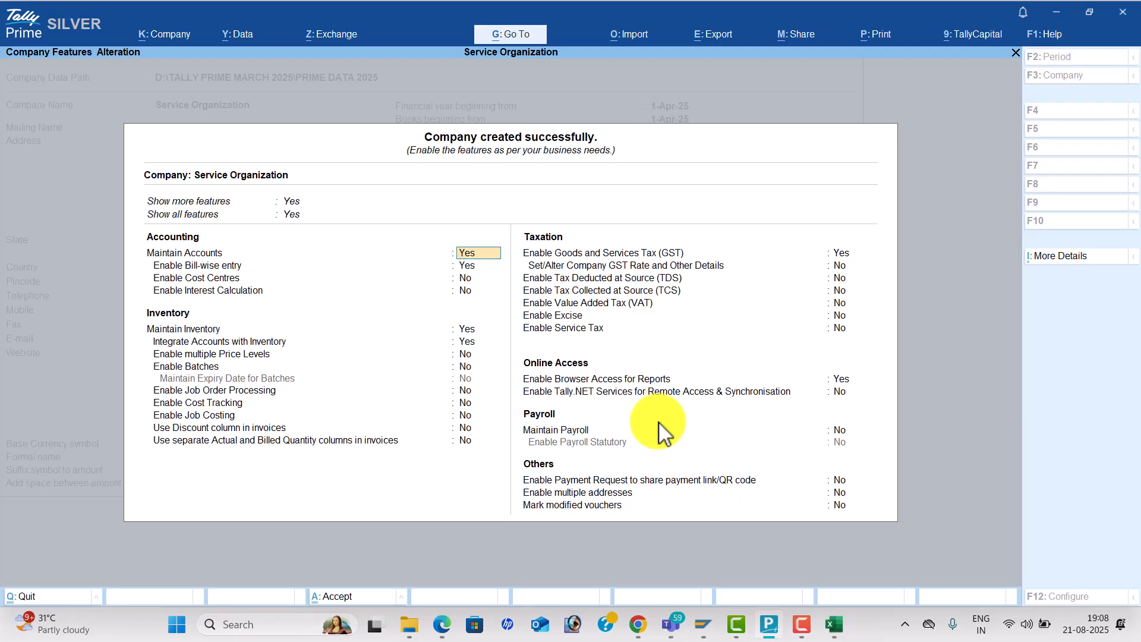
- Disable bill-wise entry and inventory maintenance in the company features, keeping account maintenance enabled
{"action": "key", "text": "Return"}
{"action": "type", "text": "n"}
{"action": "key", "text": "Return"}
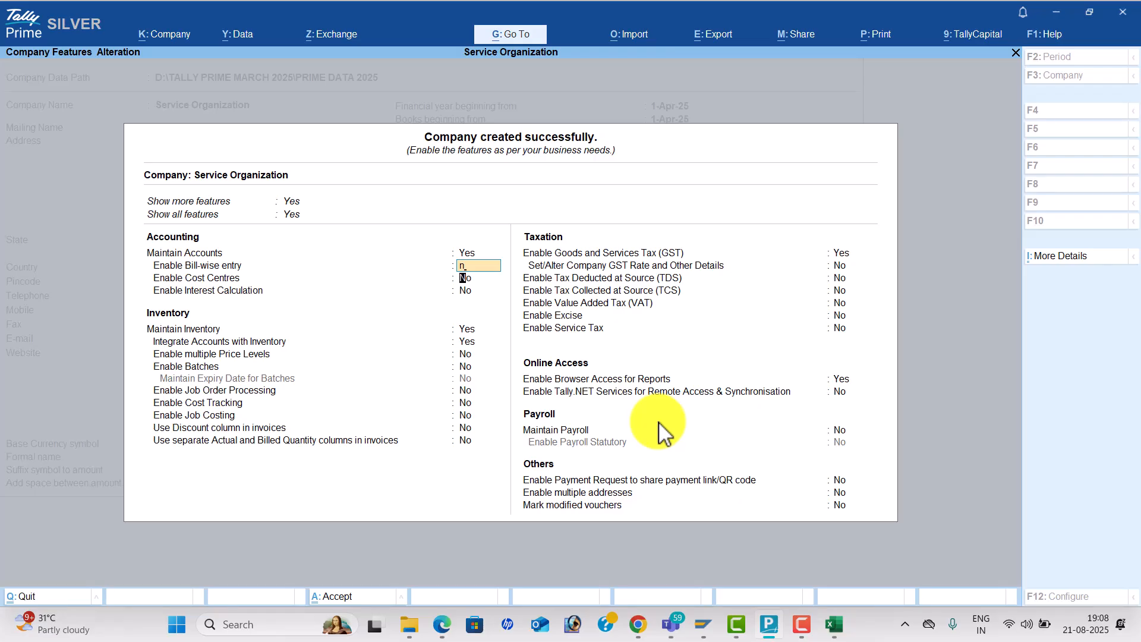
{"action": "key", "text": "Return"}
{"action": "key", "text": "Return"}
{"action": "type", "text": "n"}
{"action": "key", "text": "Return"}
- Disable Goods and Services Tax and browser access for reports, and accept the company features
{"action": "type", "text": "n"}
{"action": "key", "text": "Return"}
{"action": "key", "text": "Return"}
{"action": "key", "text": "Return"}
{"action": "key", "text": "Return"}
{"action": "key", "text": "Return"}
{"action": "type", "text": "n"}
{"action": "key", "text": "Return"}
{"action": "key", "text": "Return"}
{"action": "key", "text": "Return"}
{"action": "key", "text": "Return"}
{"action": "key", "text": "Return"}
{"action": "key", "text": "Return"}
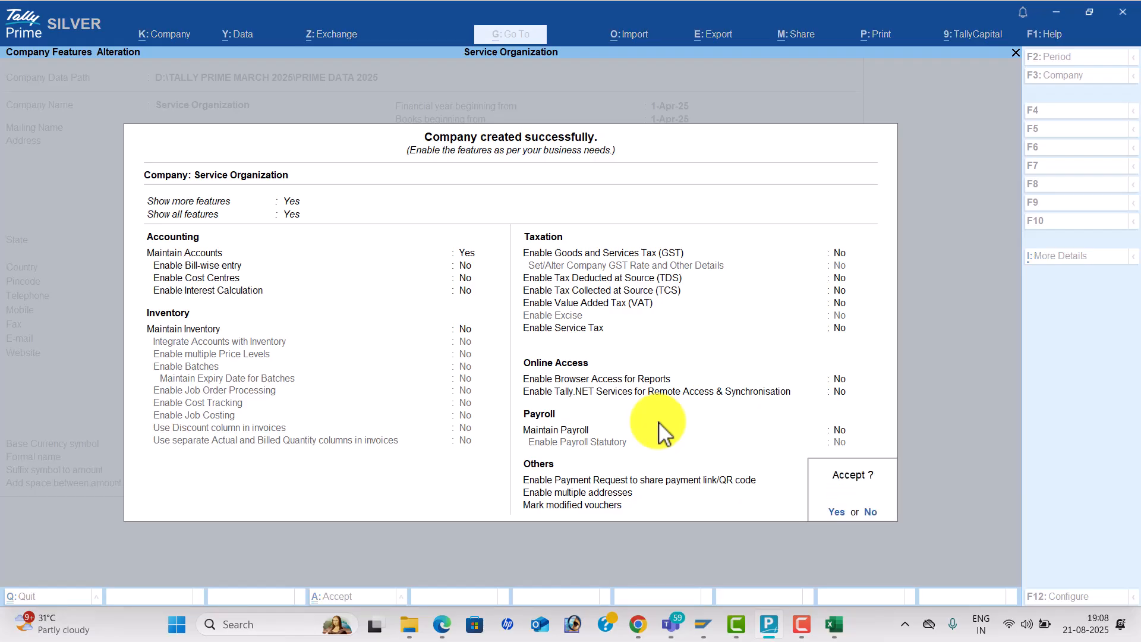
{"action": "key", "text": "y"}
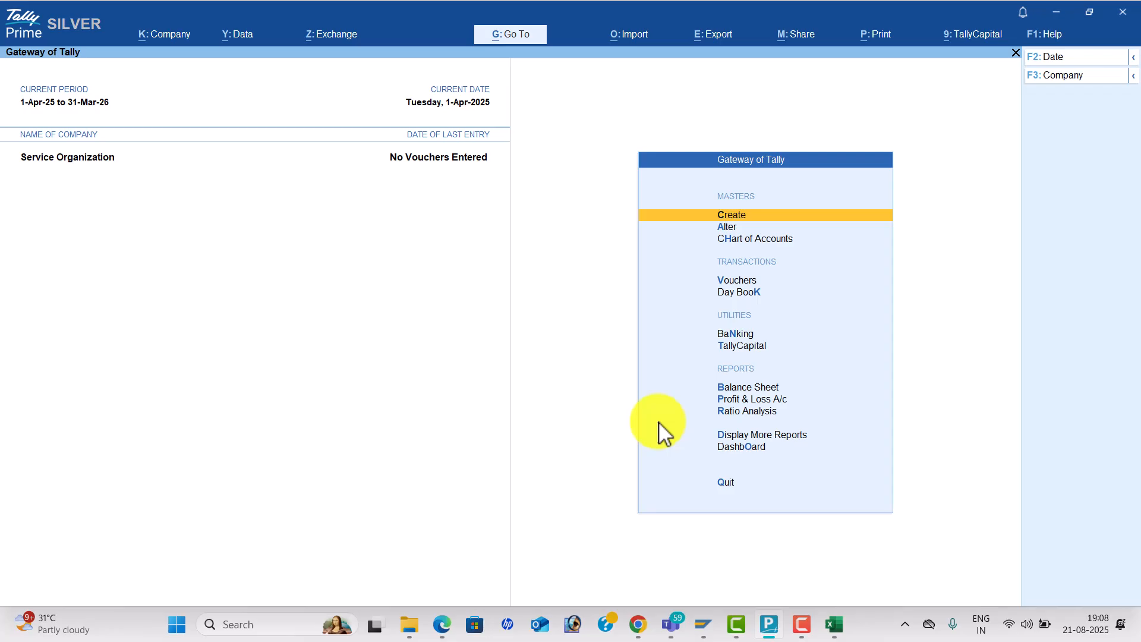
- Open the chart of accounts and view its list of groups
{"action": "key", "text": "Down"}
{"action": "key", "text": "Down"}
{"action": "key", "text": "Down"}
{"action": "key", "text": "Down"}
{"action": "key", "text": "Down"}
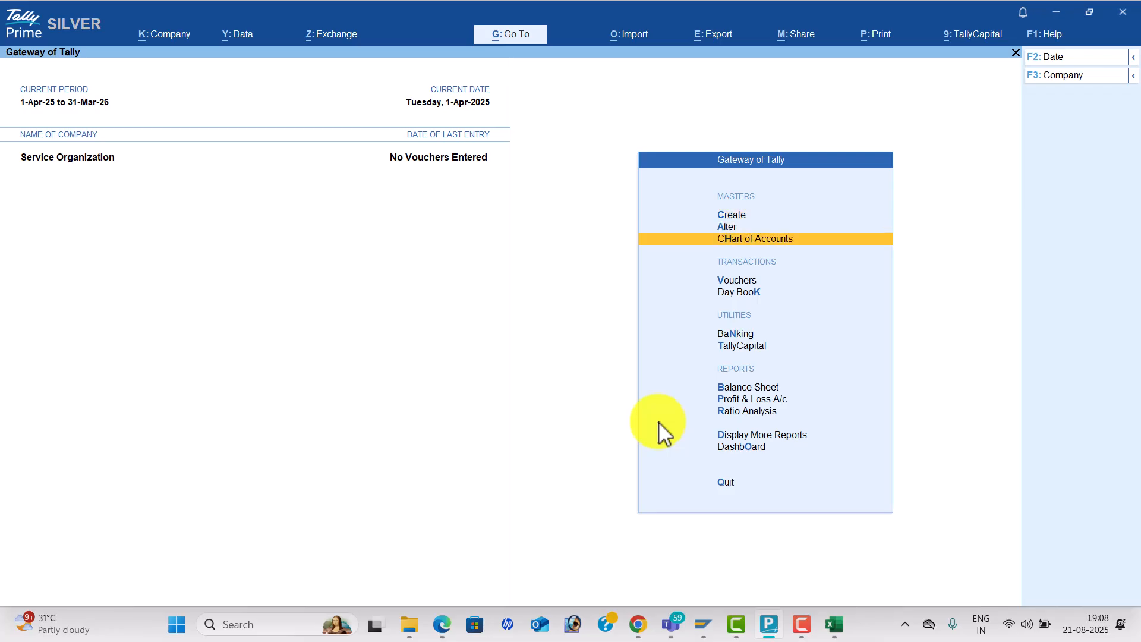
{"action": "key", "text": "Up"}
{"action": "key", "text": "Up"}
{"action": "key", "text": "Up"}
{"action": "key", "text": "Up"}
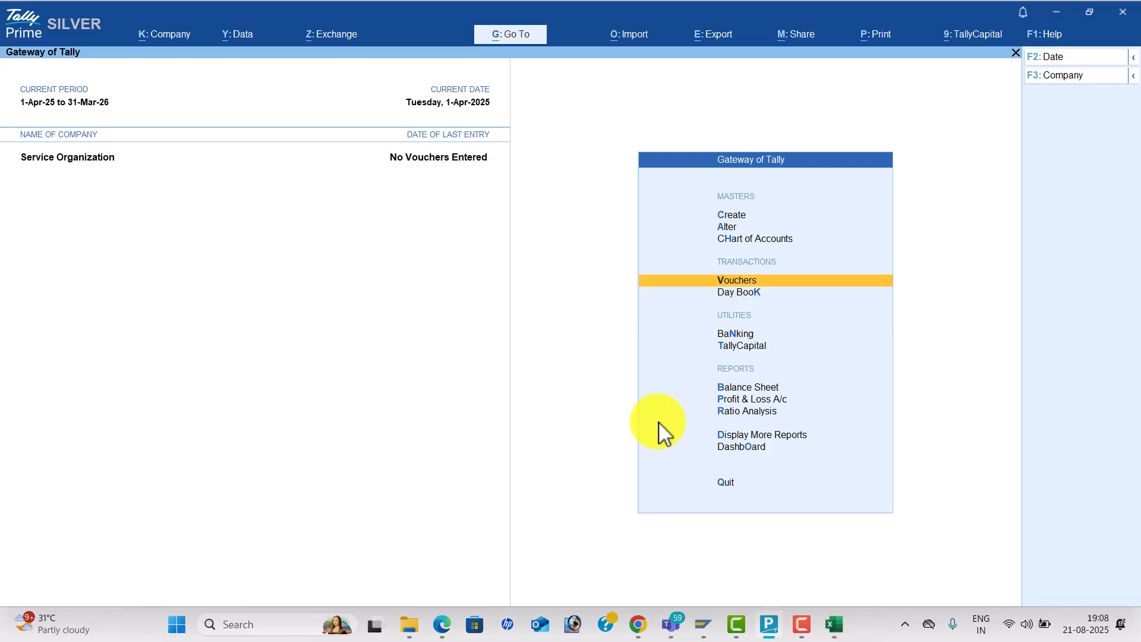
{"action": "key", "text": "Down"}
{"action": "key", "text": "Return"}
{"action": "key", "text": "Up"}
{"action": "key", "text": "Return"}
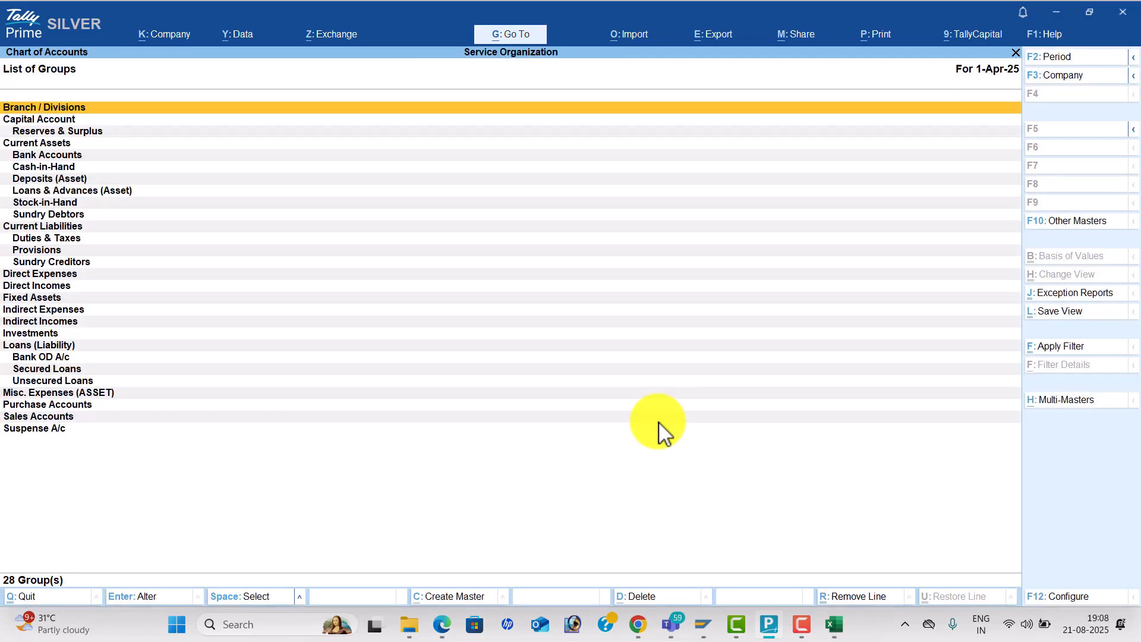
- View the ledgers and voucher types in the chart of accounts, and return to the Gateway of Tally
{"action": "key", "text": "Escape"}
{"action": "key", "text": "Down"}
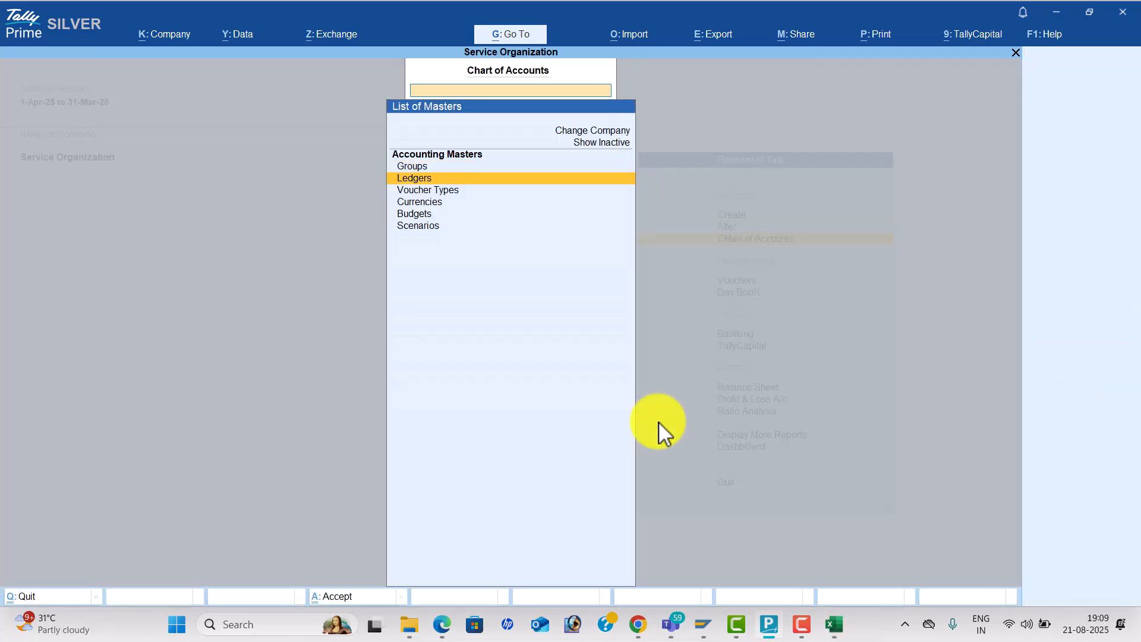
{"action": "key", "text": "Return"}
{"action": "key", "text": "Escape"}
{"action": "key", "text": "Down"}
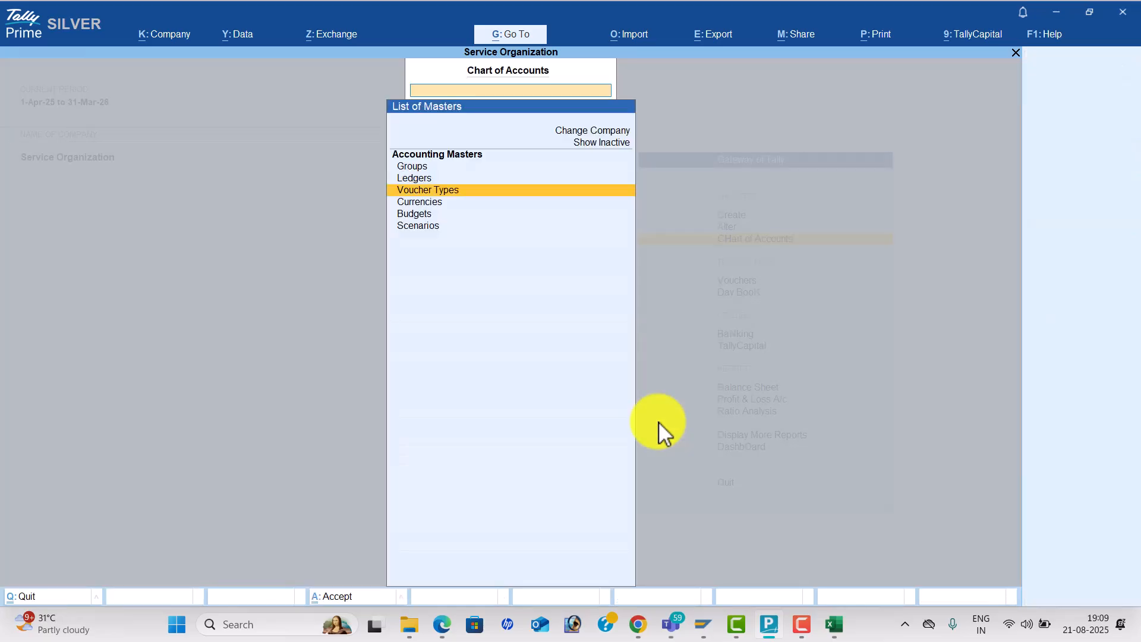
{"action": "key", "text": "Return"}
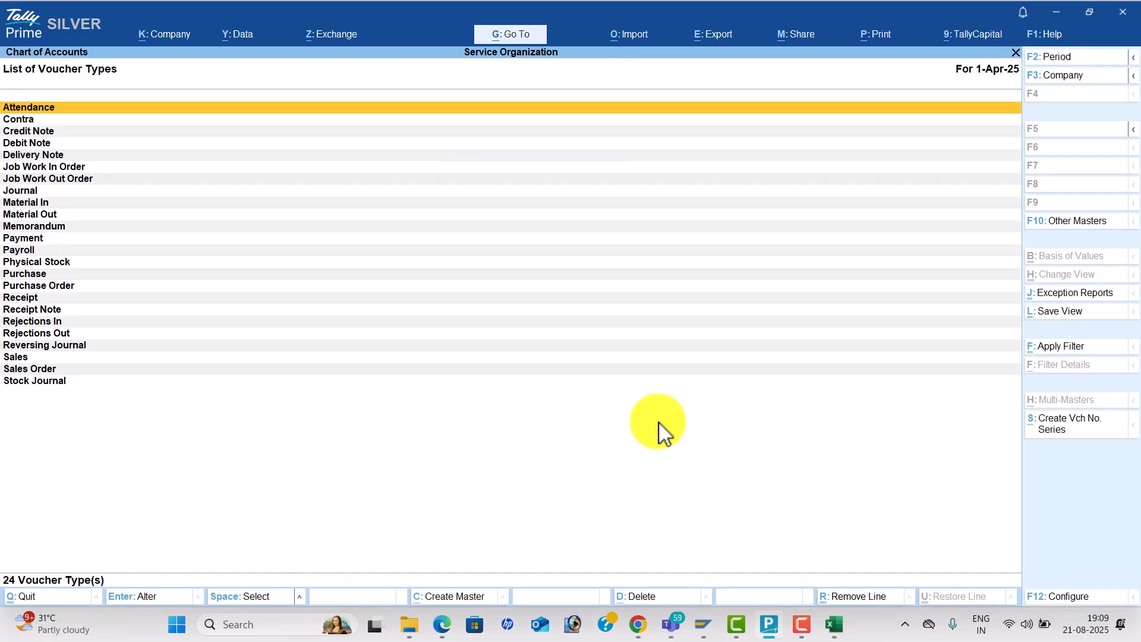
{"action": "key", "text": "Escape"}
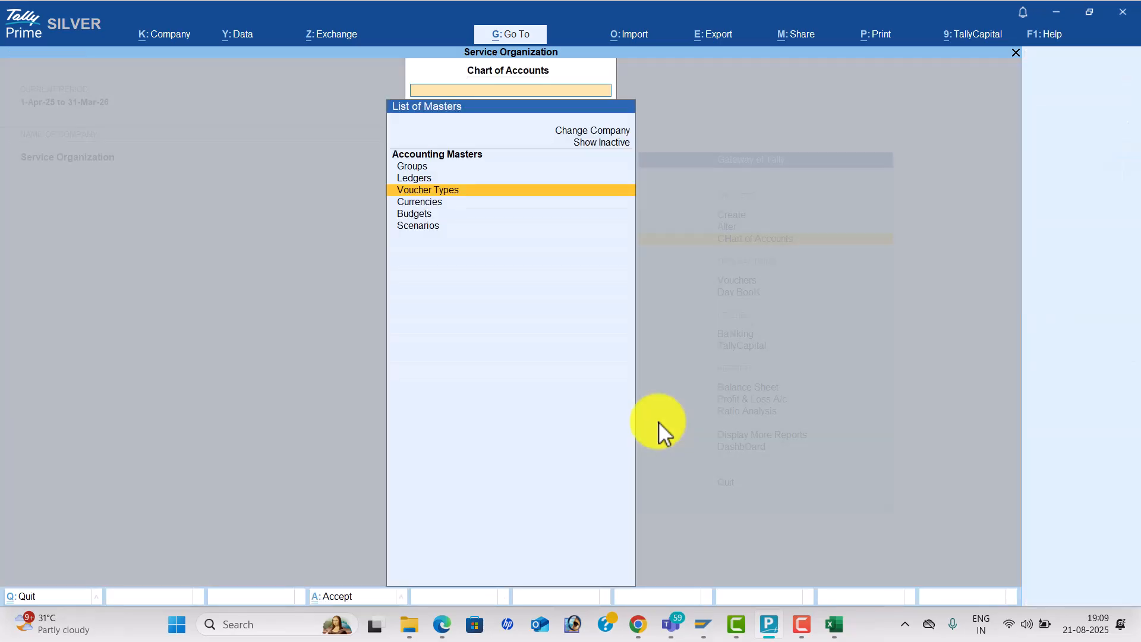
{"action": "key", "text": "Escape"}
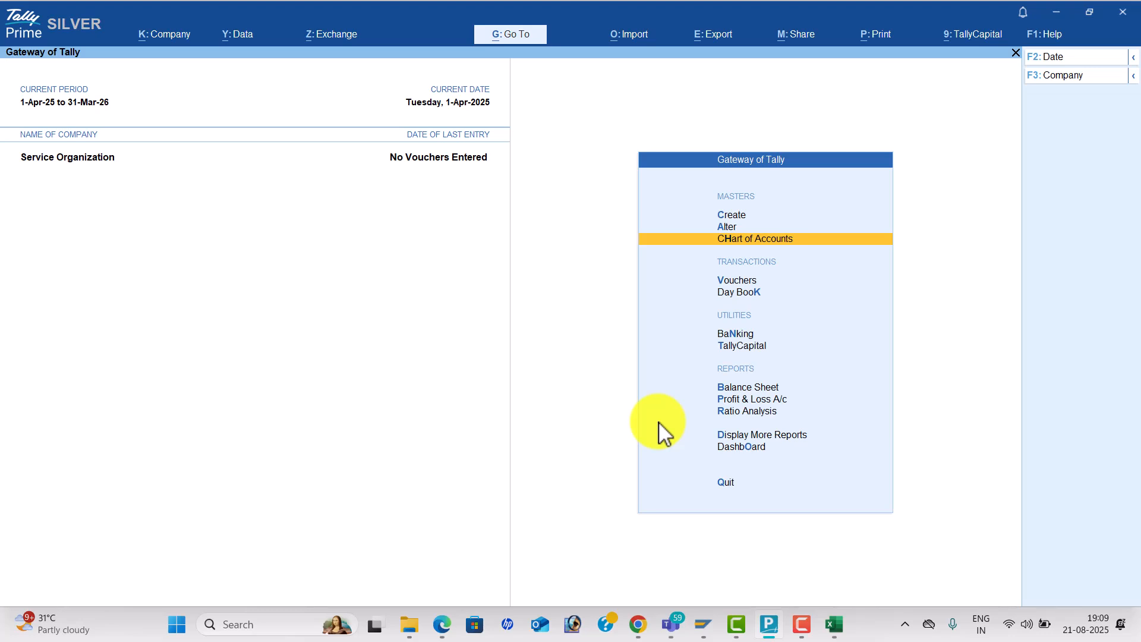
- Start a receipt voucher and set its date to 1-4-2025
{"action": "key", "text": "Down"}
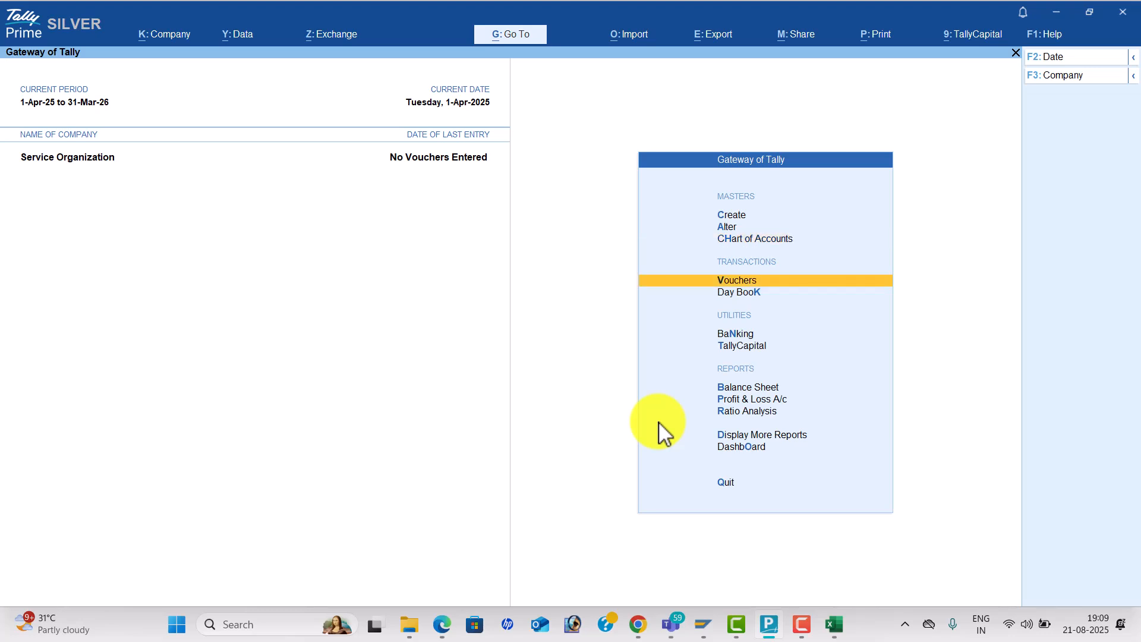
{"action": "key", "text": "Return"}
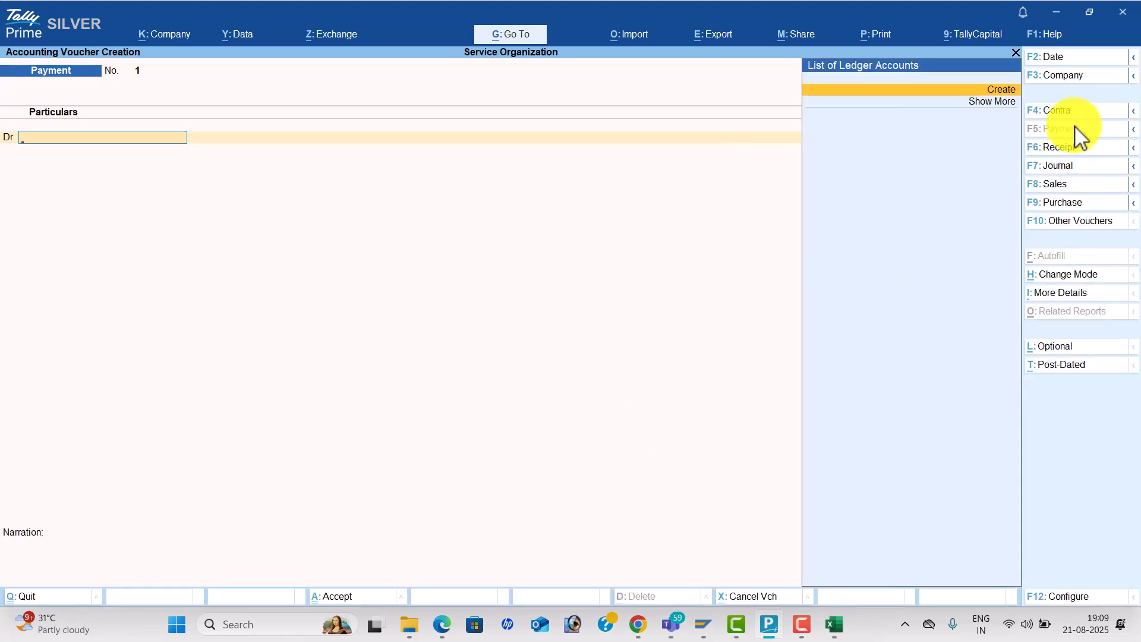
{"action": "left_click", "coordinate": [1068, 150]}
{"action": "left_click", "coordinate": [1062, 61]}
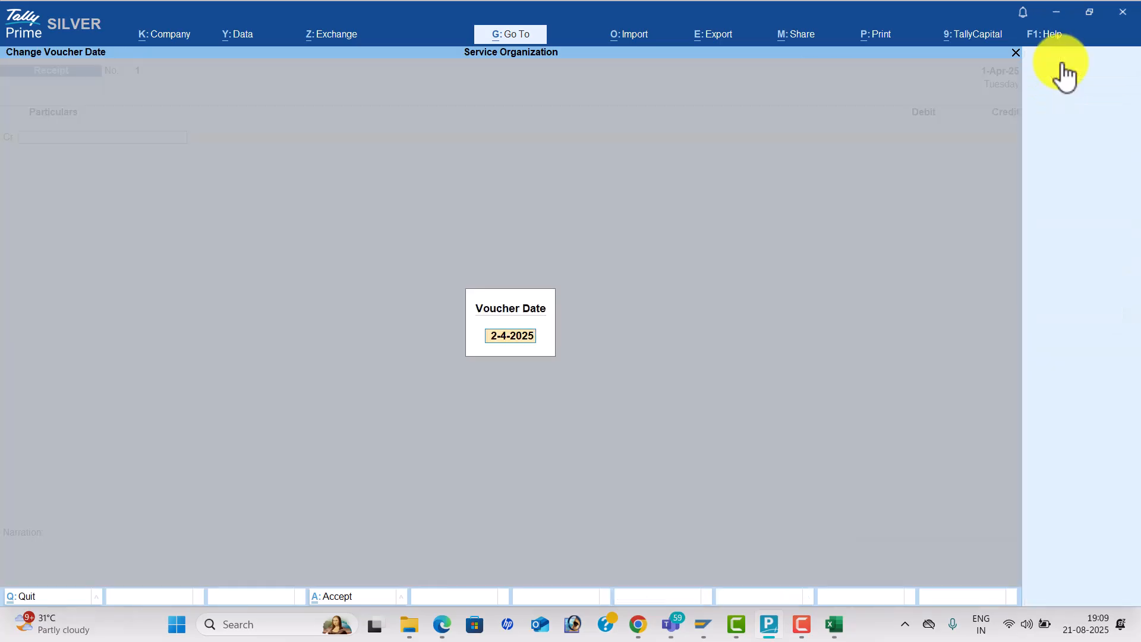
{"action": "type", "text": "1-4"}
{"action": "key", "text": "Return"}
- Switch to Edge to read the Service Companies transactions in Professinal Material S.pdf, and return to the receipt voucher in TallyPrime
{"action": "key", "text": "alt+Tab"}
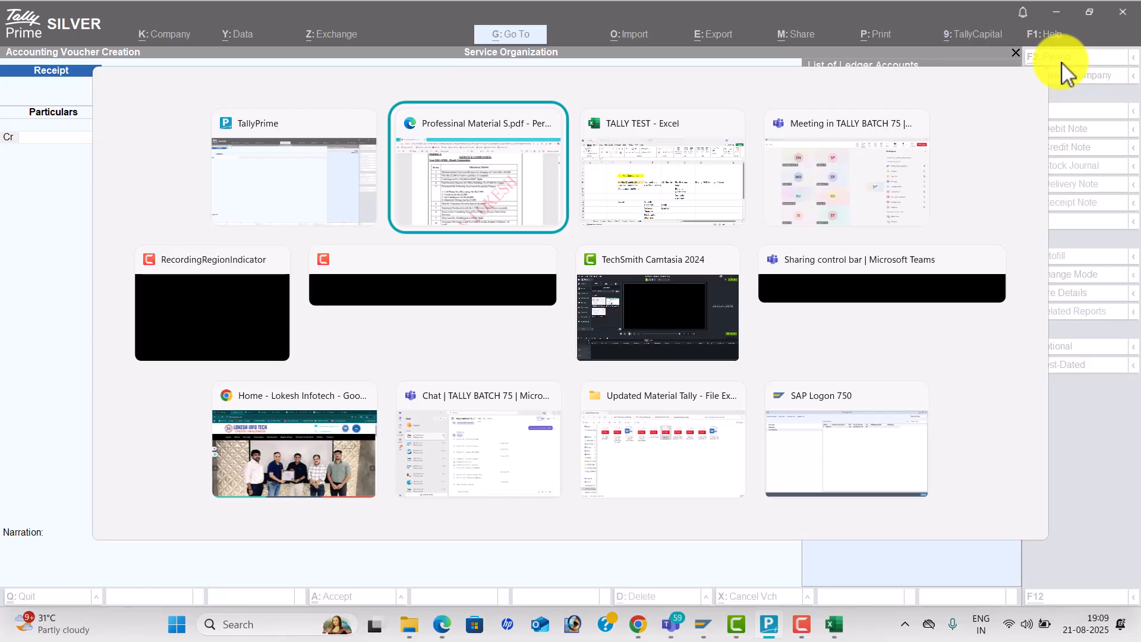
{"action": "scroll", "coordinate": [581, 276], "scroll_direction": "down", "scroll_amount": 3}
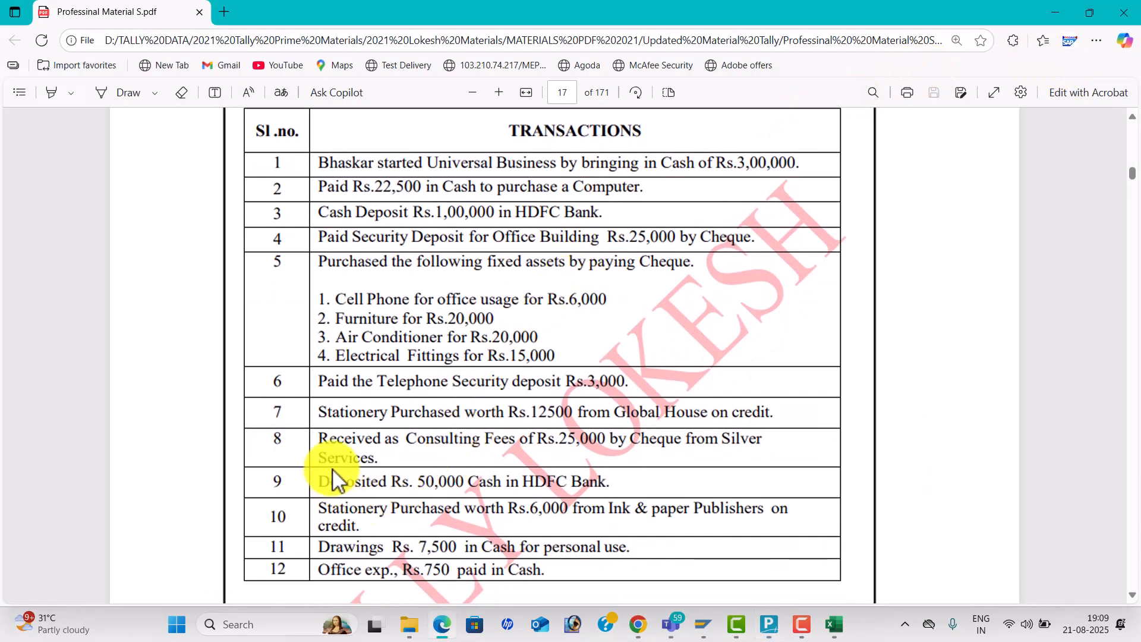
{"action": "scroll", "coordinate": [374, 457], "scroll_direction": "down", "scroll_amount": 3}
{"action": "scroll", "coordinate": [416, 297], "scroll_direction": "up", "scroll_amount": 4}
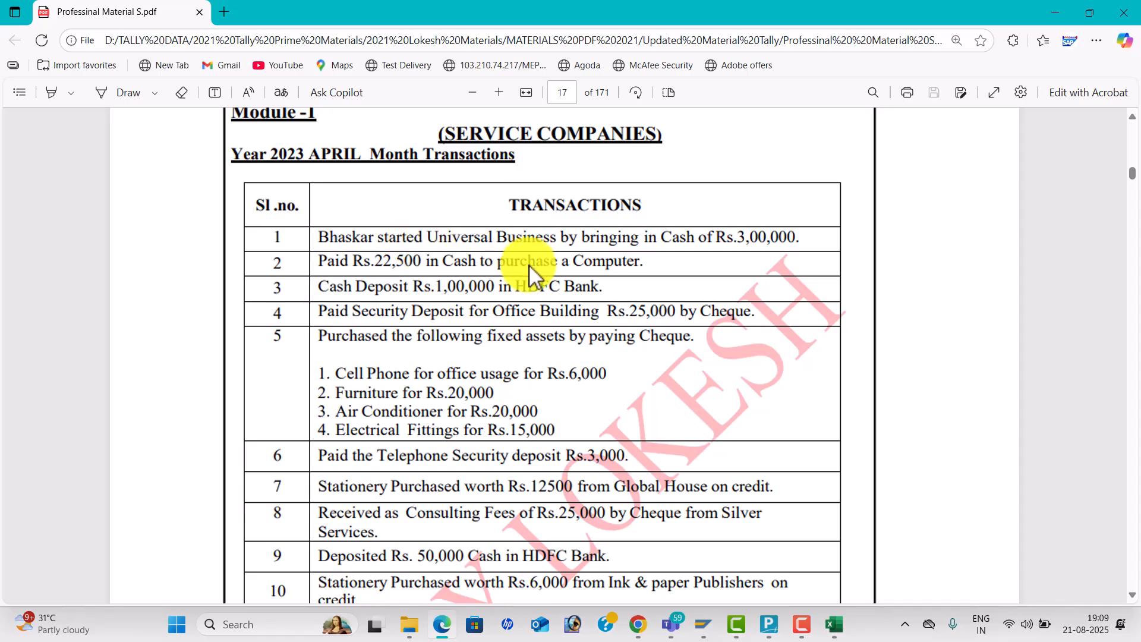
{"action": "key", "text": "alt+Tab"}
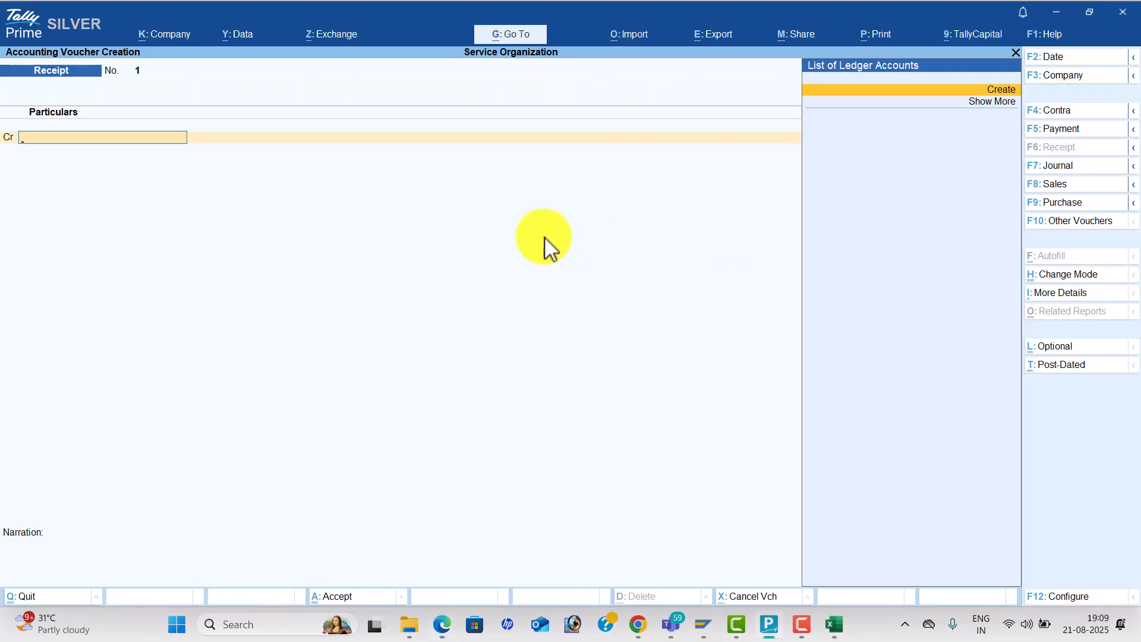
- Create a ledger named "Capital" under Capital Account from the receipt voucher's credit line
{"action": "key", "text": "alt+c"}
{"action": "type", "text": "Capital"}
{"action": "key", "text": "Return"}
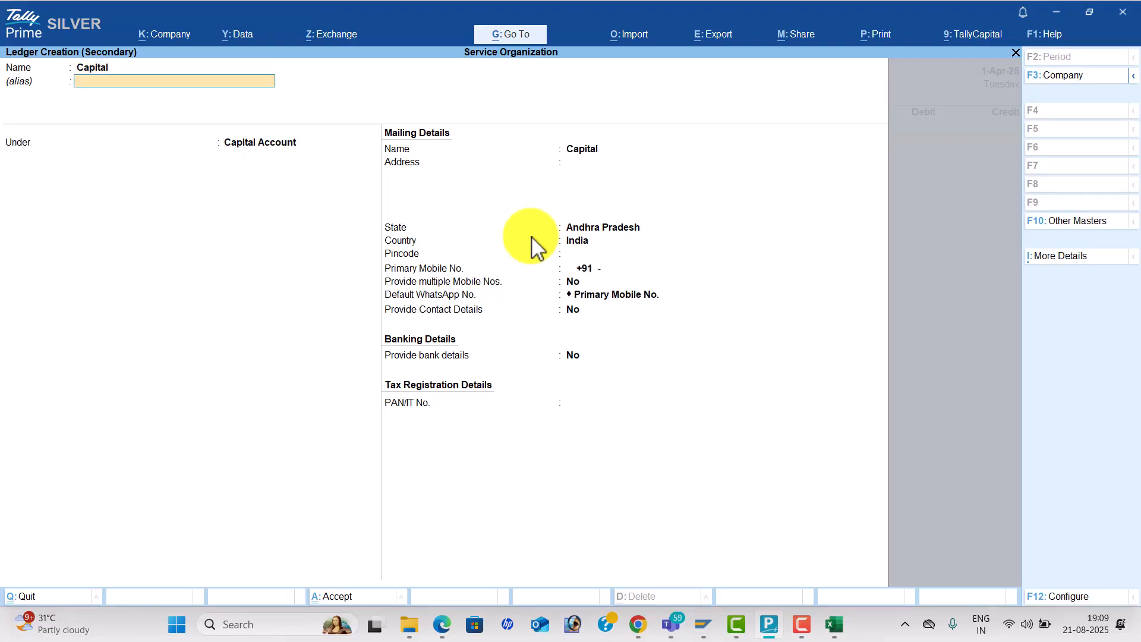
{"action": "key", "text": "Return"}
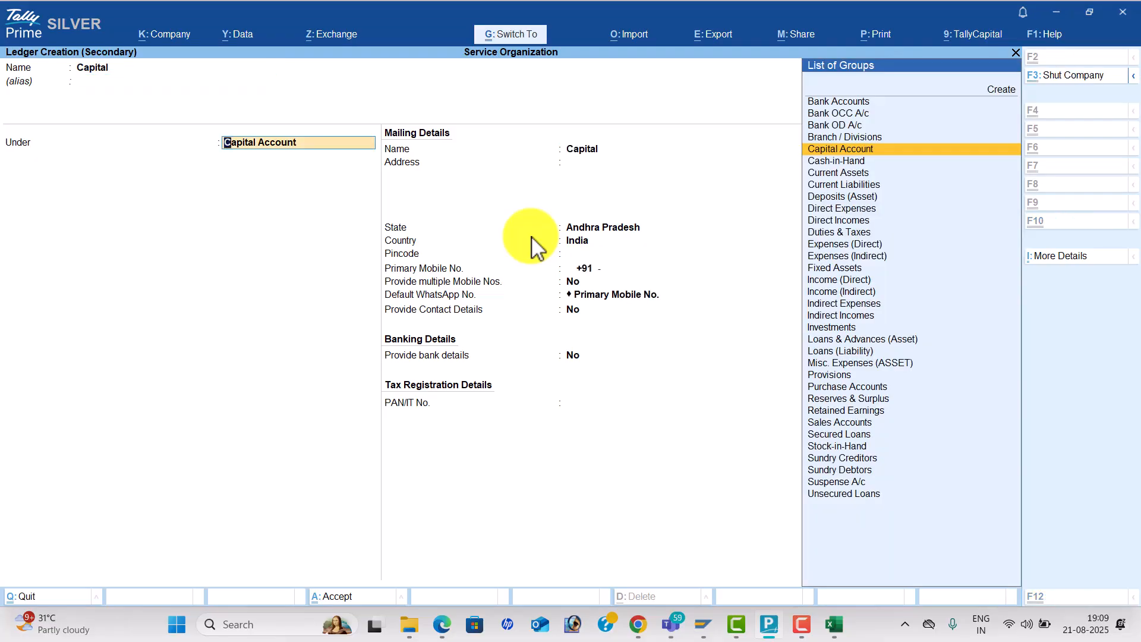
{"action": "key", "text": "ctrl+a"}
- Credit Capital with 3,00,000, debit the same amount to Cash, and save the receipt voucher without a narration
{"action": "key", "text": "alt+Tab"}
{"action": "key", "text": "alt+Tab"}
{"action": "type", "text": "300000"}
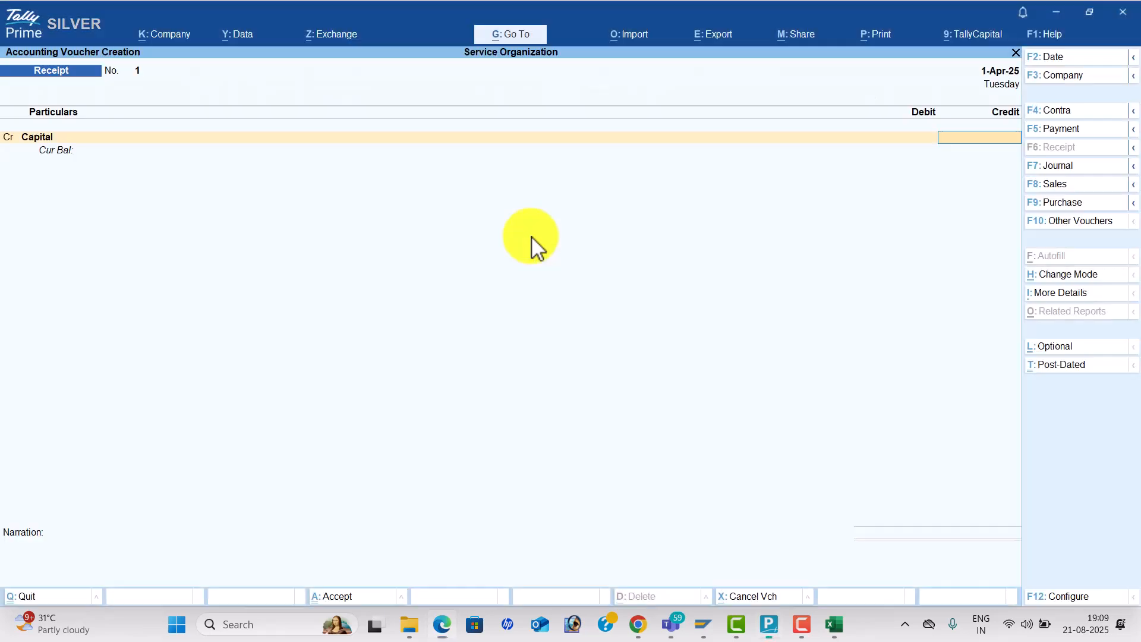
{"action": "key", "text": "Return"}
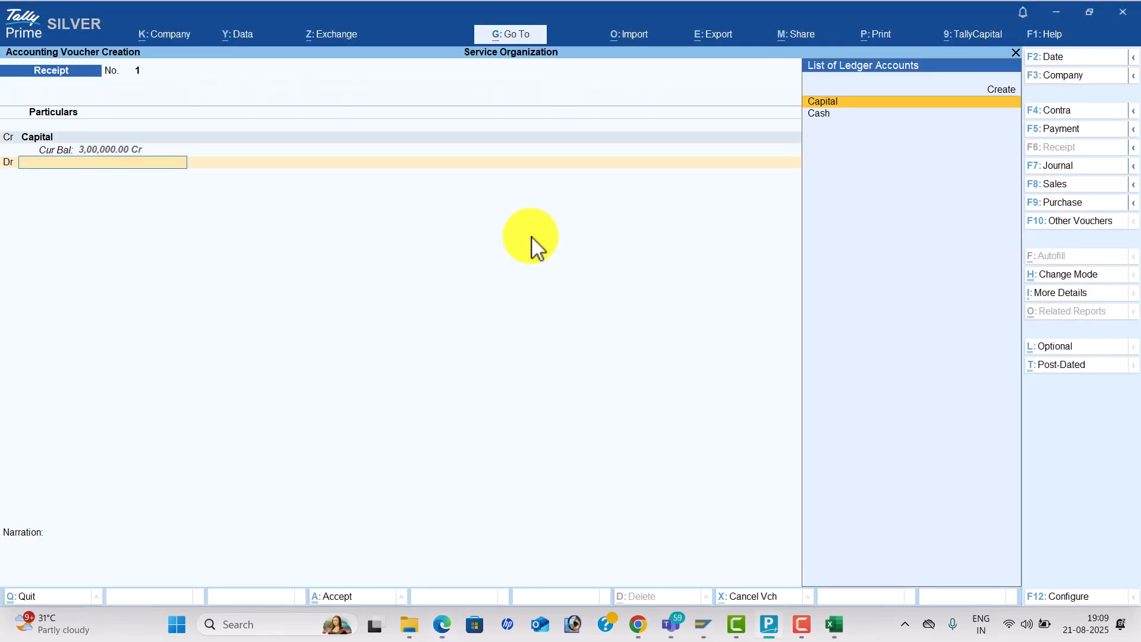
{"action": "key", "text": "Down"}
{"action": "key", "text": "Return"}
{"action": "key", "text": "Return"}
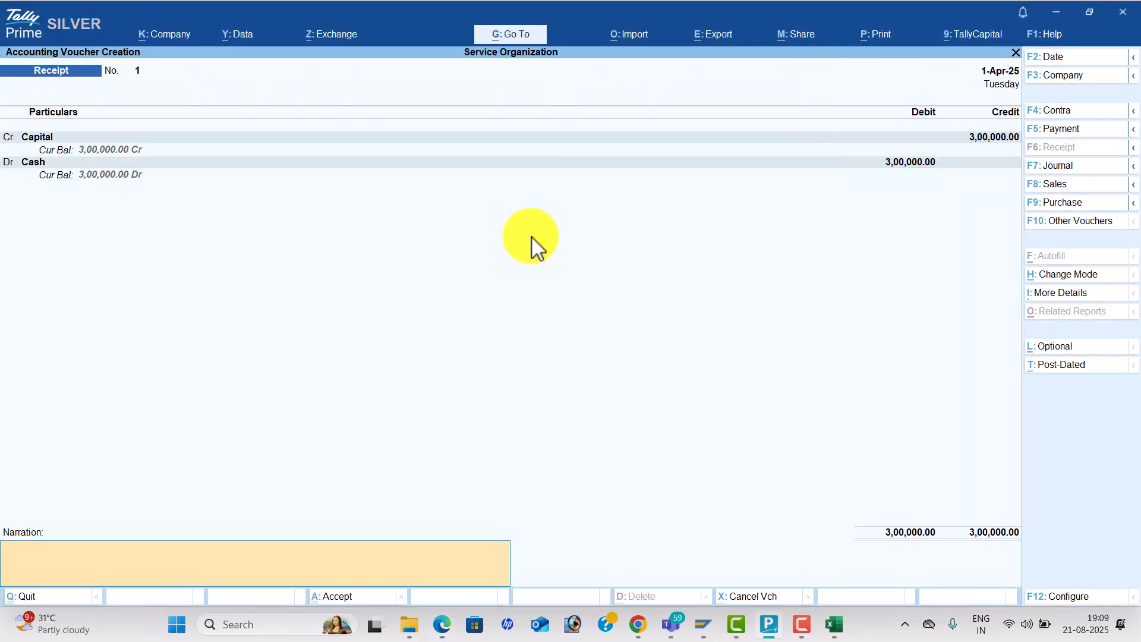
{"action": "key", "text": "Return"}
{"action": "key", "text": "Return"}
- Check the second transaction in the PDF, start a payment voucher, and create a "Computer" ledger under Fixed Assets
{"action": "key", "text": "alt+Tab"}
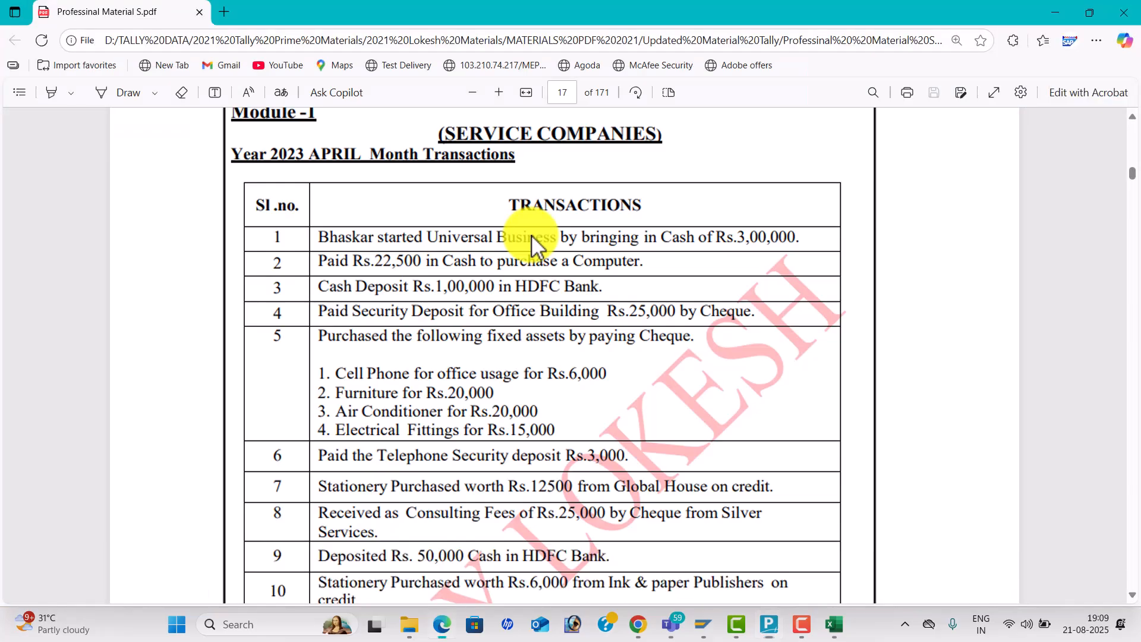
{"action": "key", "text": "alt+Tab"}
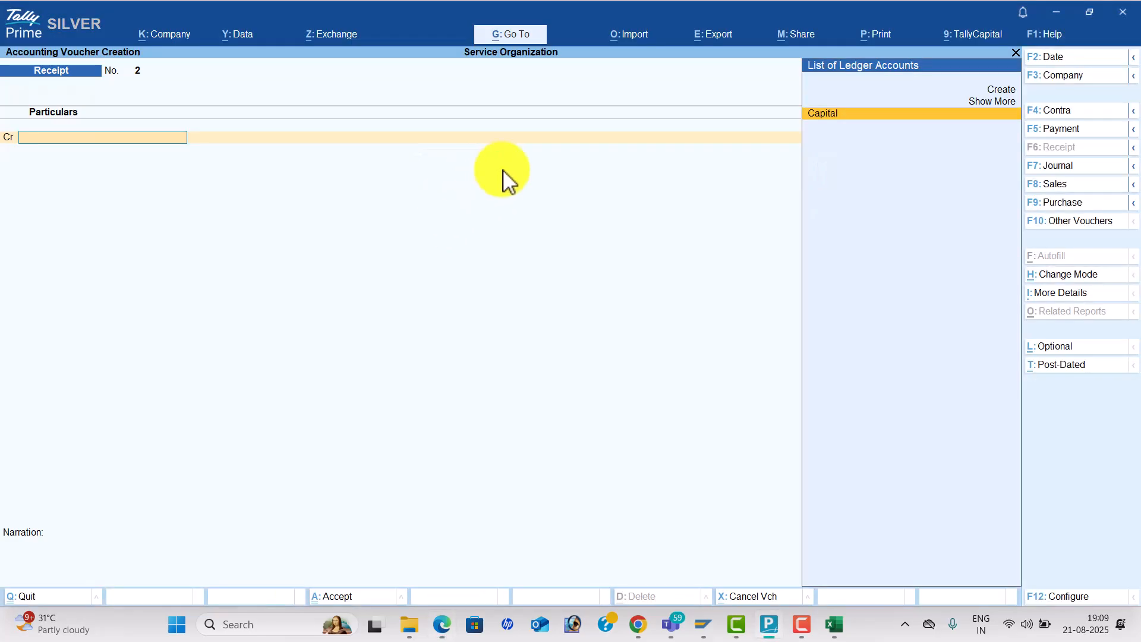
{"action": "left_click", "coordinate": [1059, 129]}
{"action": "key", "text": "alt+c"}
{"action": "type", "text": "Computer"}
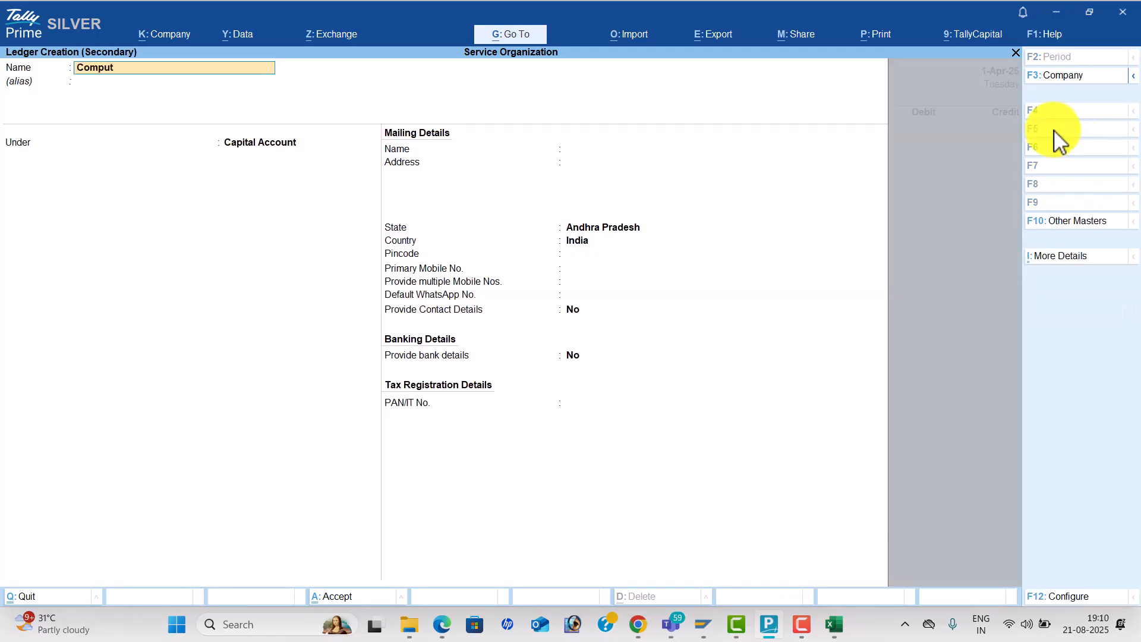
{"action": "key", "text": "Return"}
{"action": "type", "text": "F"}
{"action": "key", "text": "Return"}
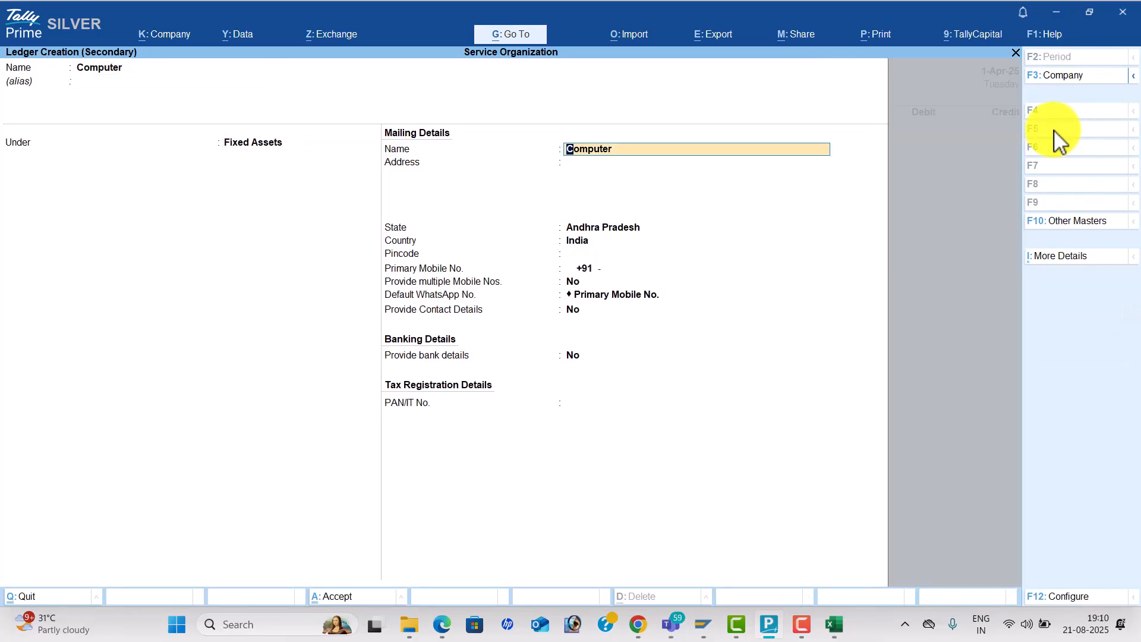
{"action": "key", "text": "ctrl+a"}
- Check the computer purchase in the PDF, debit Computer with 22,500 against Cash in TallyPrime, and save the payment voucher
{"action": "key", "text": "alt+Tab"}
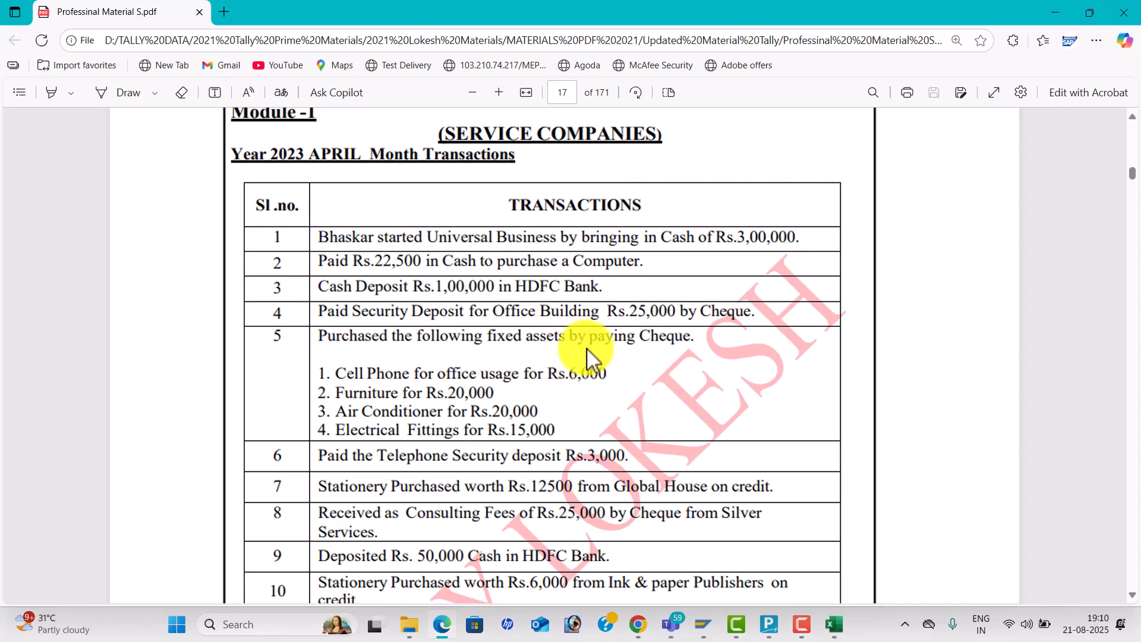
{"action": "key", "text": "alt+Tab"}
{"action": "key", "text": "alt+Tab"}
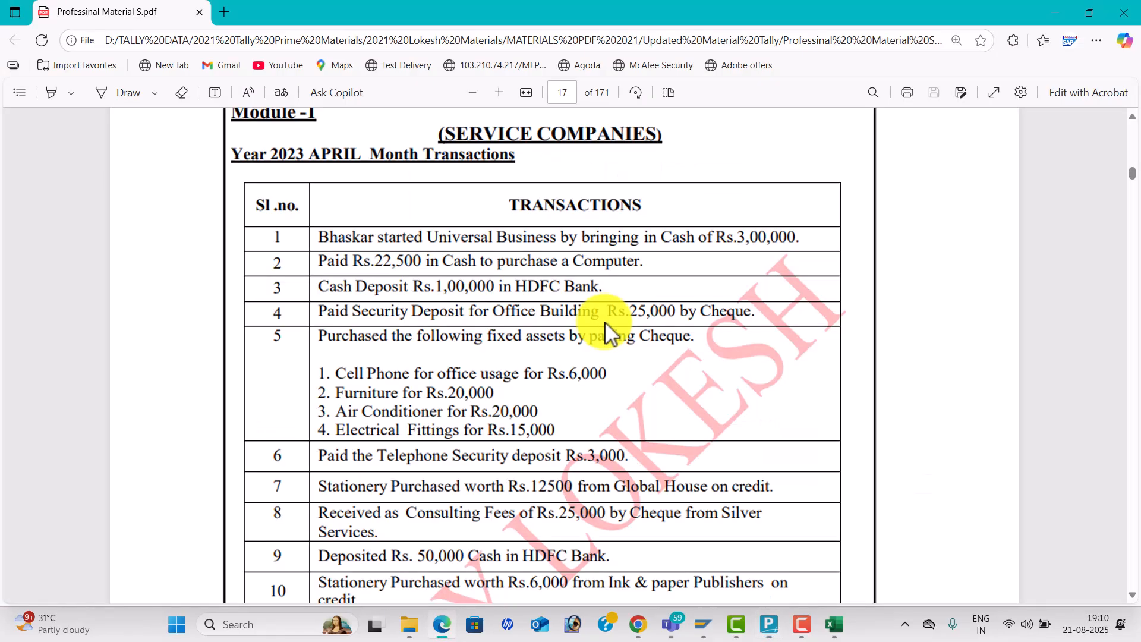
{"action": "key", "text": "alt+Tab"}
{"action": "type", "text": "22500"}
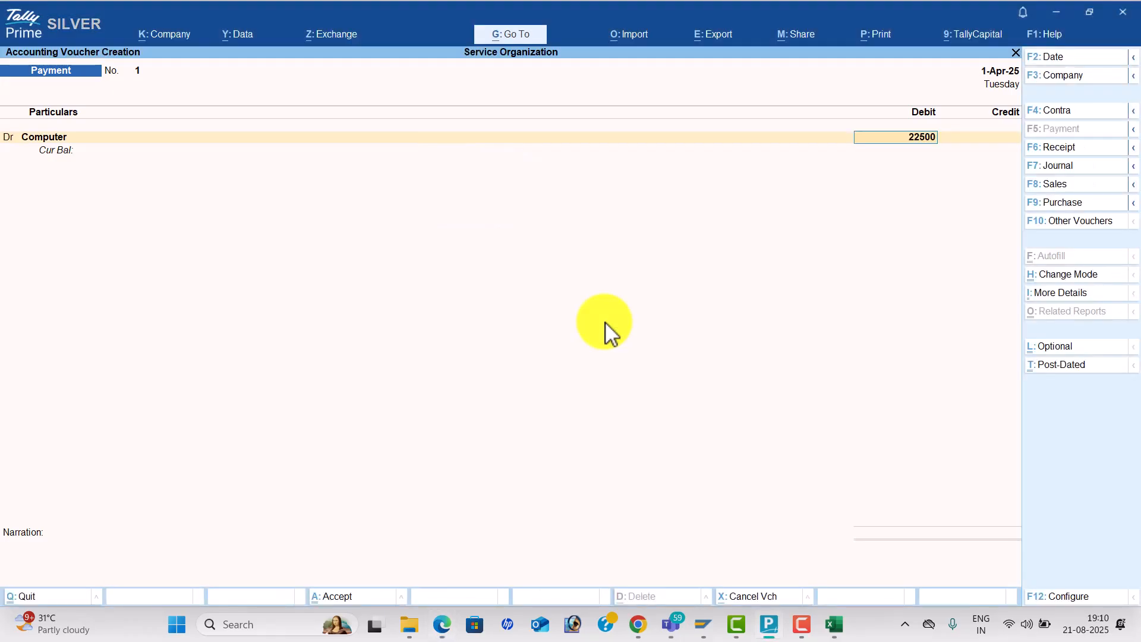
{"action": "key", "text": "Return"}
{"action": "key", "text": "Return"}
{"action": "key", "text": "Down"}
{"action": "key", "text": "Return"}
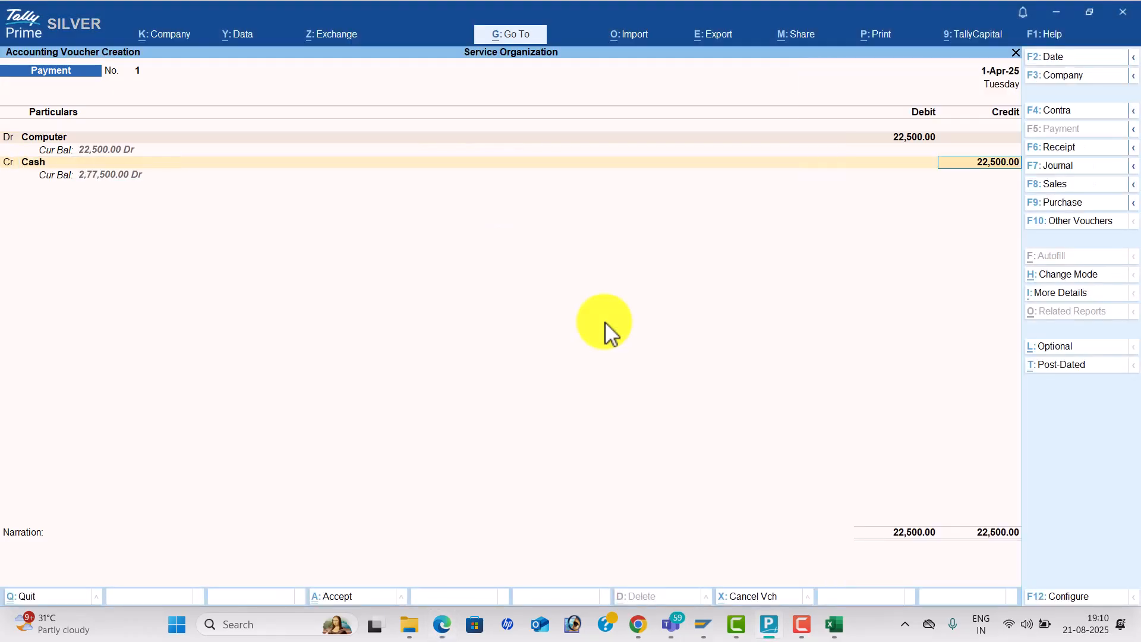
{"action": "key", "text": "ctrl+a"}
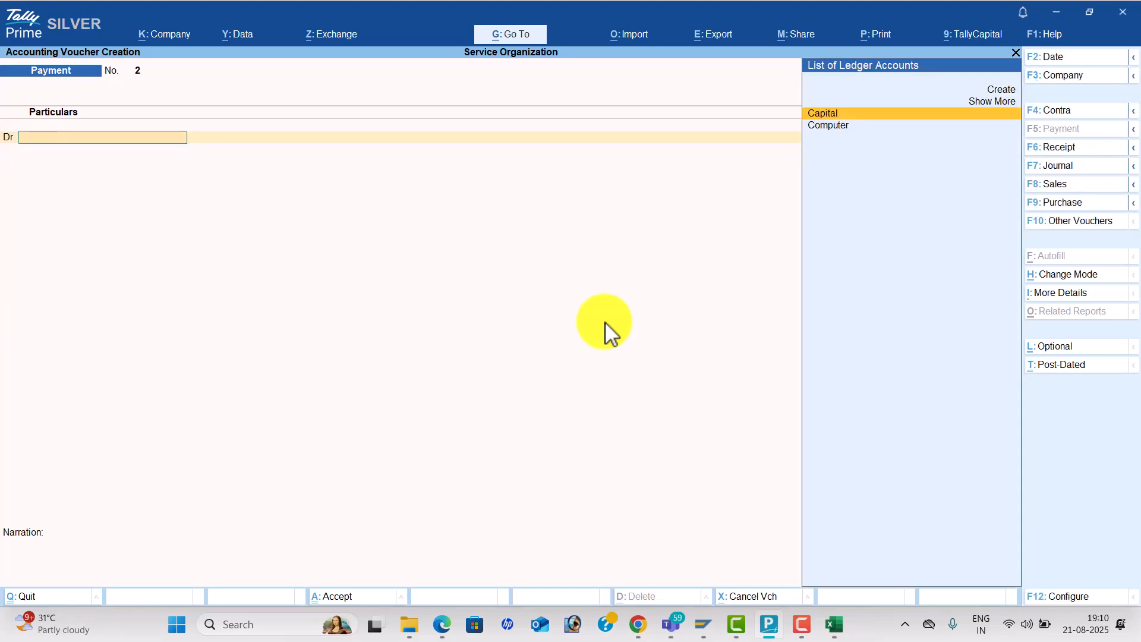
- Check the third transaction in the PDF, start a contra voucher, and credit Cash with 1,00,000
{"action": "key", "text": "alt+Tab"}
{"action": "key", "text": "alt+Tab"}
{"action": "left_click", "coordinate": [1076, 148]}
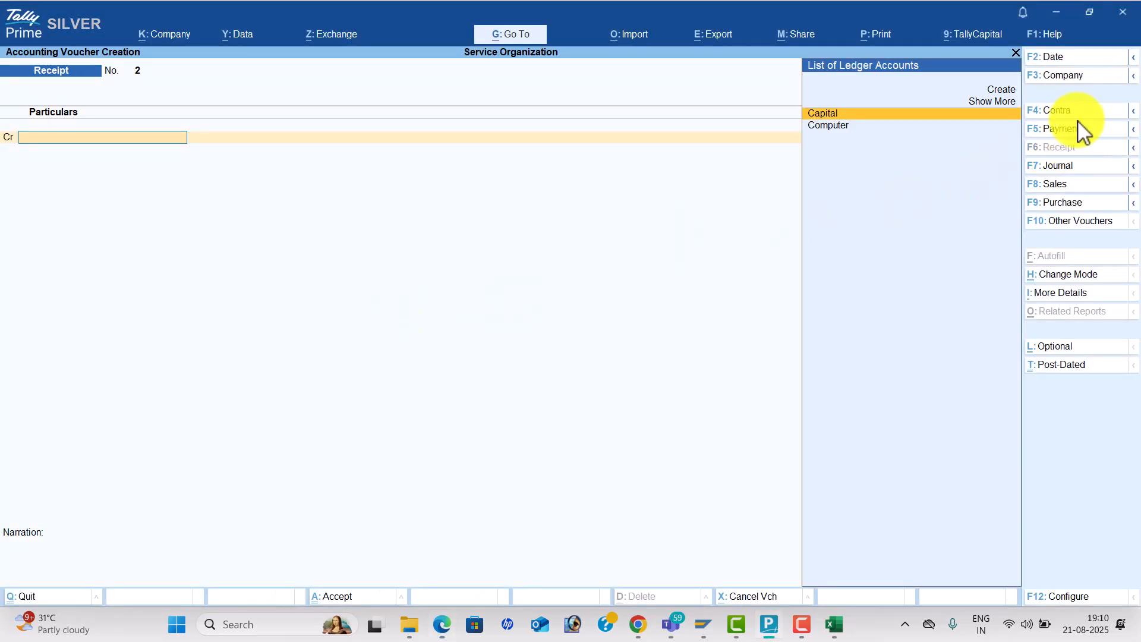
{"action": "left_click", "coordinate": [1077, 113]}
{"action": "key", "text": "alt+Tab"}
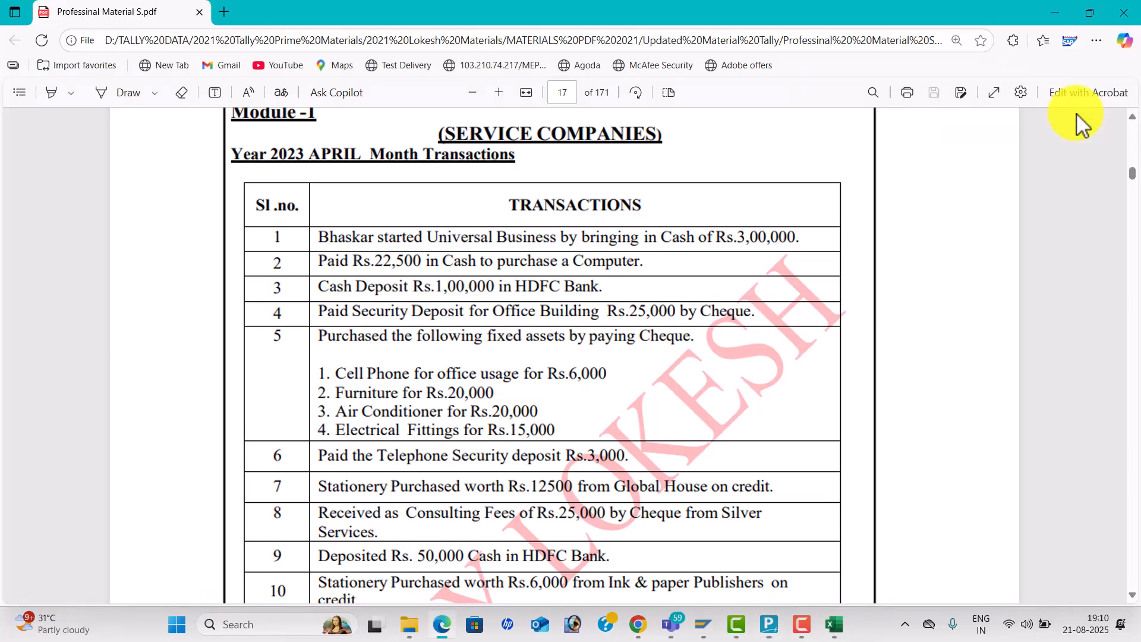
{"action": "key", "text": "alt+Tab"}
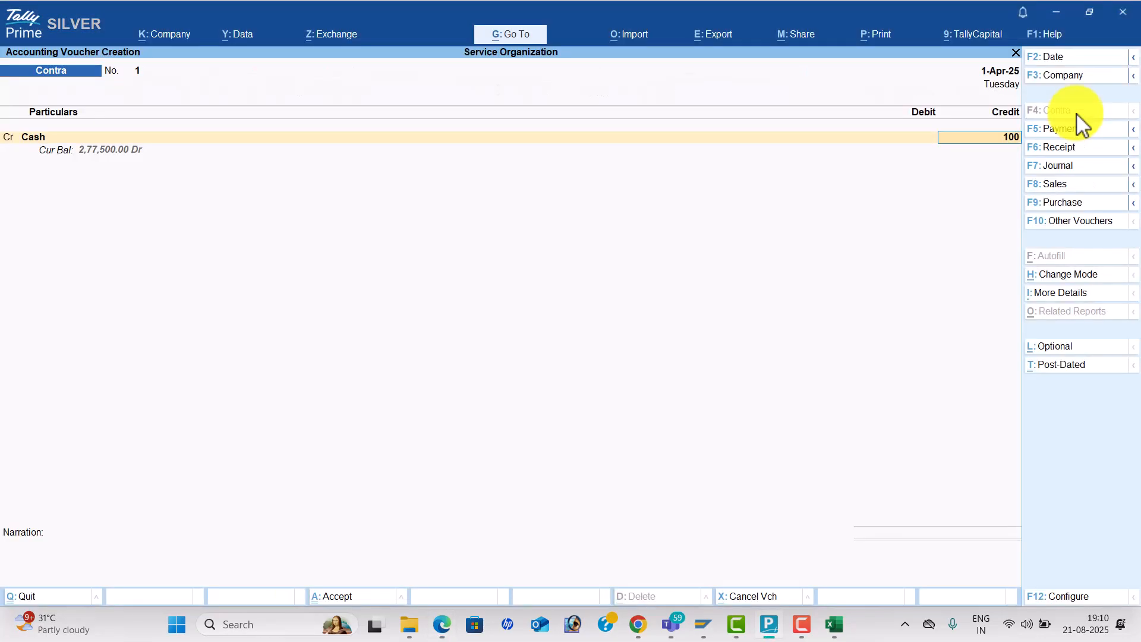
{"action": "type", "text": "000"}
{"action": "key", "text": "Return"}
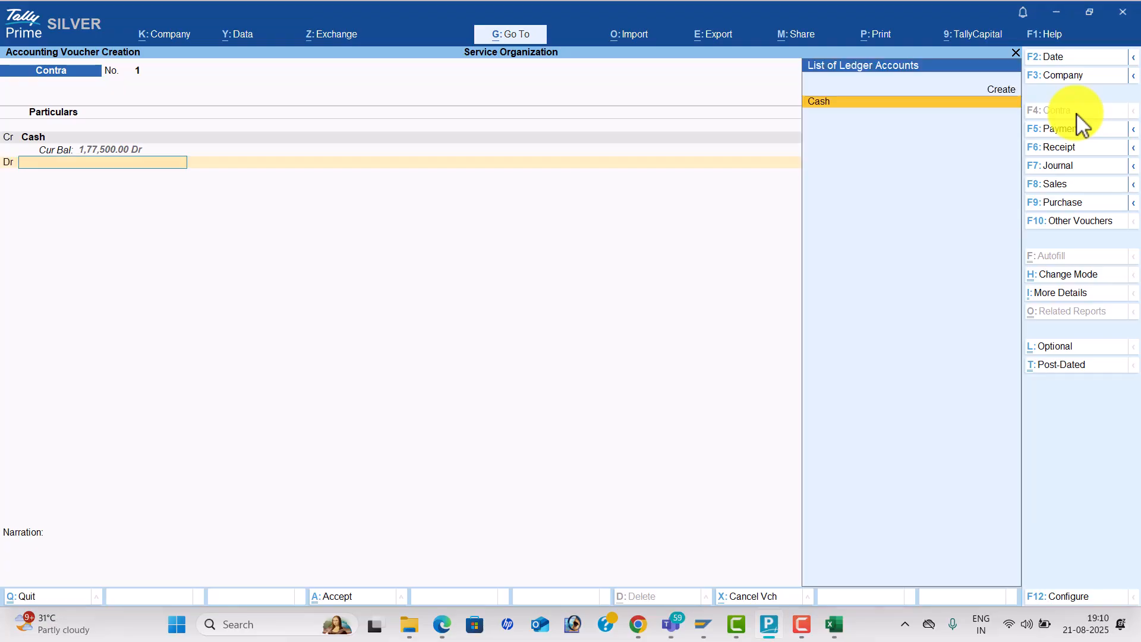
- Create an "Hdfc Bank" ledger under Bank Accounts, debit it with 1,00,000, and save the contra voucher
{"action": "key", "text": "alt+c"}
{"action": "type", "text": "Hdfc Bank"}
{"action": "key", "text": "Return"}
{"action": "type", "text": "Ba"}
{"action": "key", "text": "Return"}
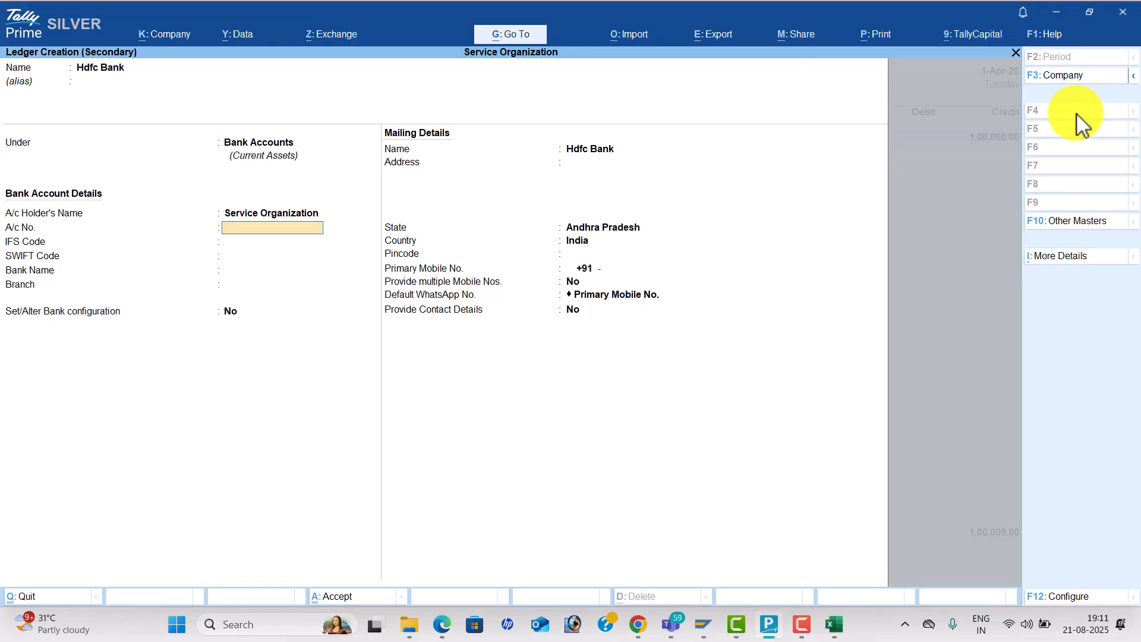
{"action": "key", "text": "ctrl"}
{"action": "key", "text": "ctrl+a"}
{"action": "key", "text": "Return"}
{"action": "key", "text": "ctrl+a"}
- Check the fourth transaction in the PDF, start a payment voucher, and create an "Sd Office Building" ledger under Deposits (Asset)
{"action": "key", "text": "alt+Tab"}
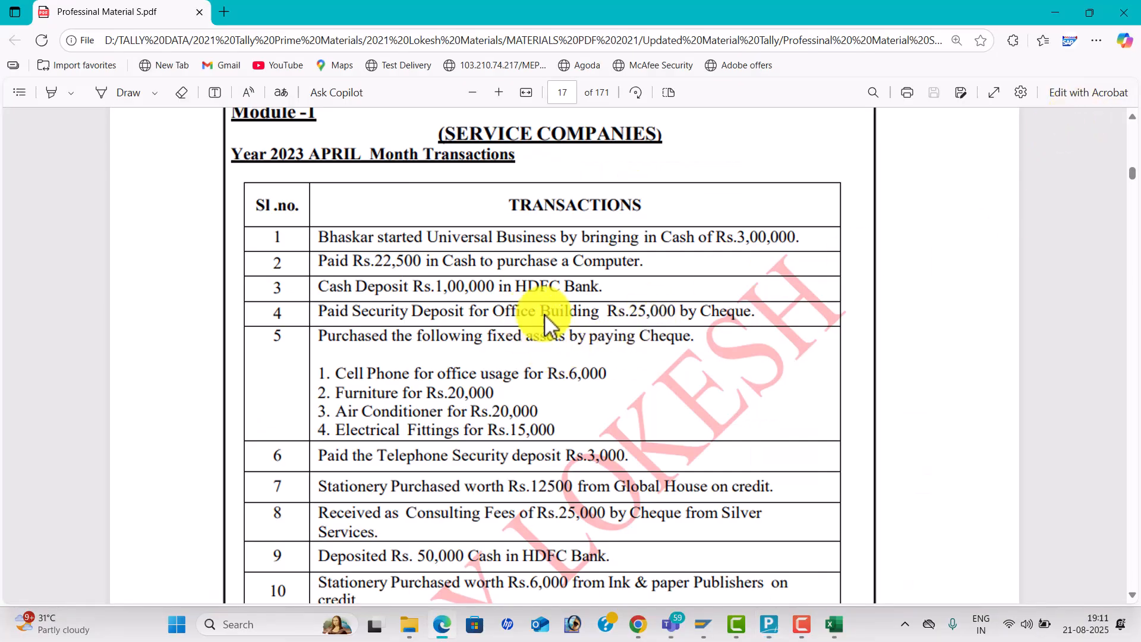
{"action": "key", "text": "alt+Tab"}
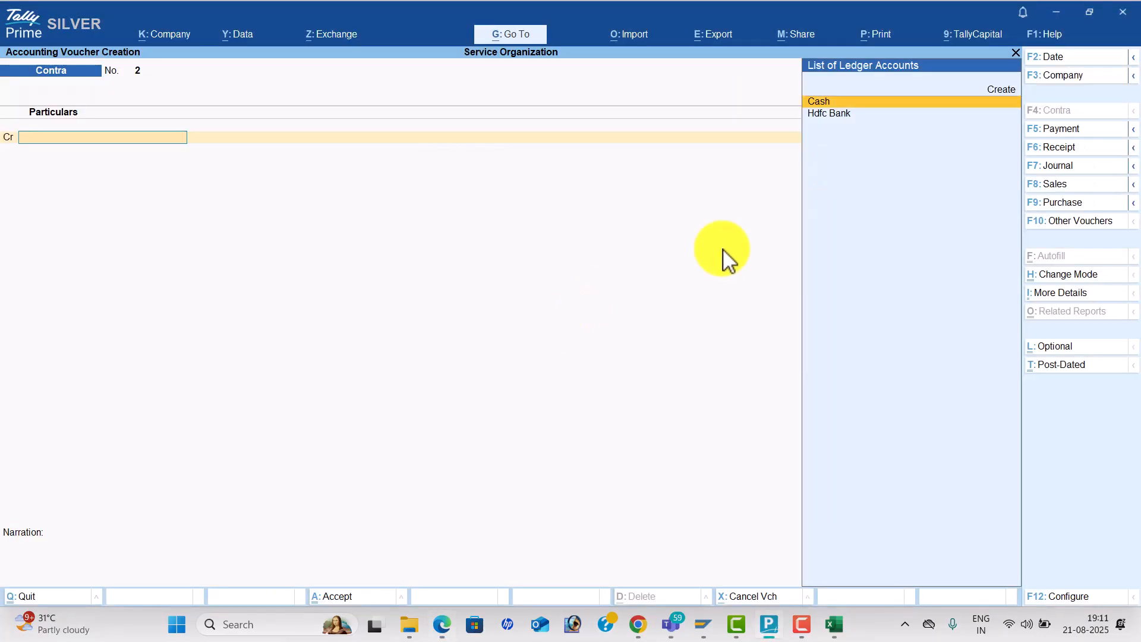
{"action": "left_click", "coordinate": [1080, 132]}
{"action": "key", "text": "alt+c"}
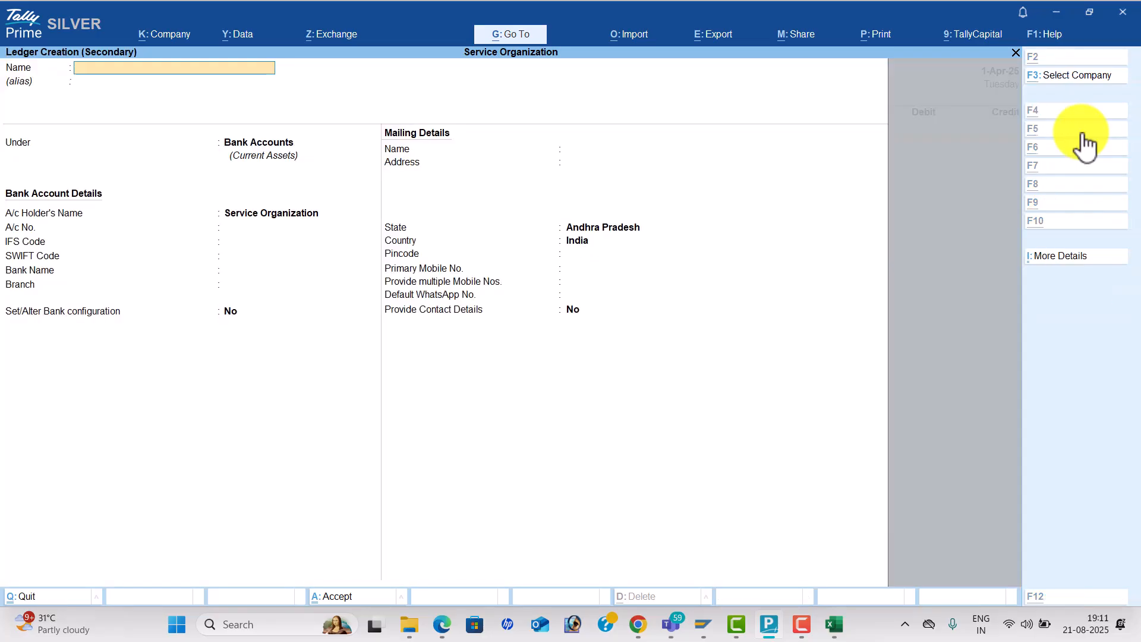
{"action": "type", "text": "Sd office d"}
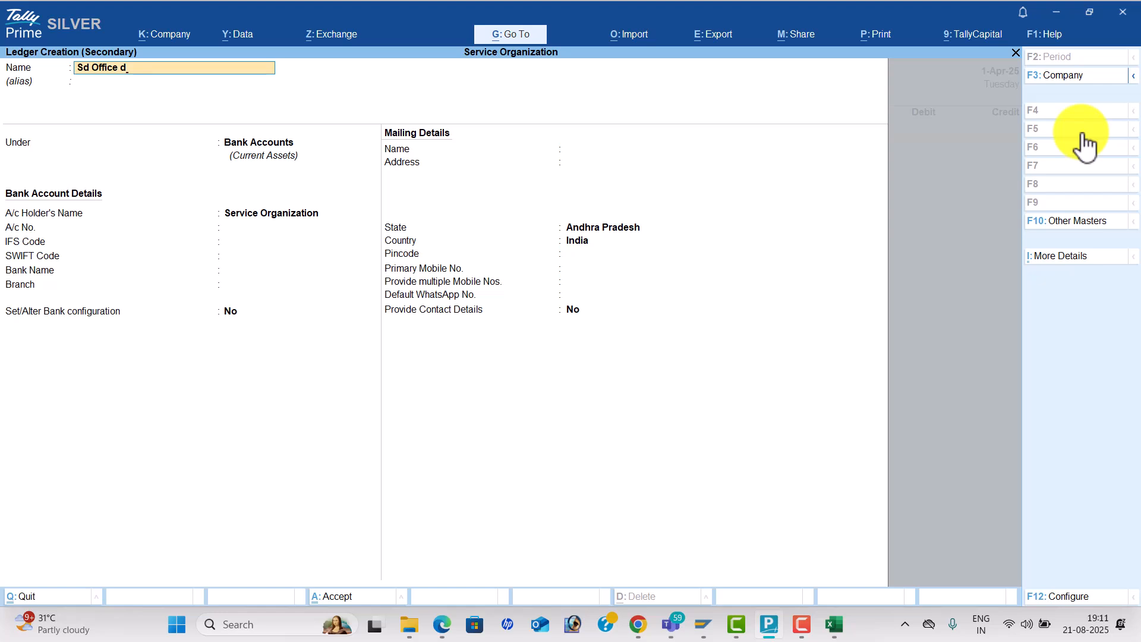
{"action": "key", "text": "BackSpace"}
{"action": "type", "text": "Building"}
{"action": "key", "text": "Return"}
{"action": "type", "text": "De"}
{"action": "key", "text": "Return"}
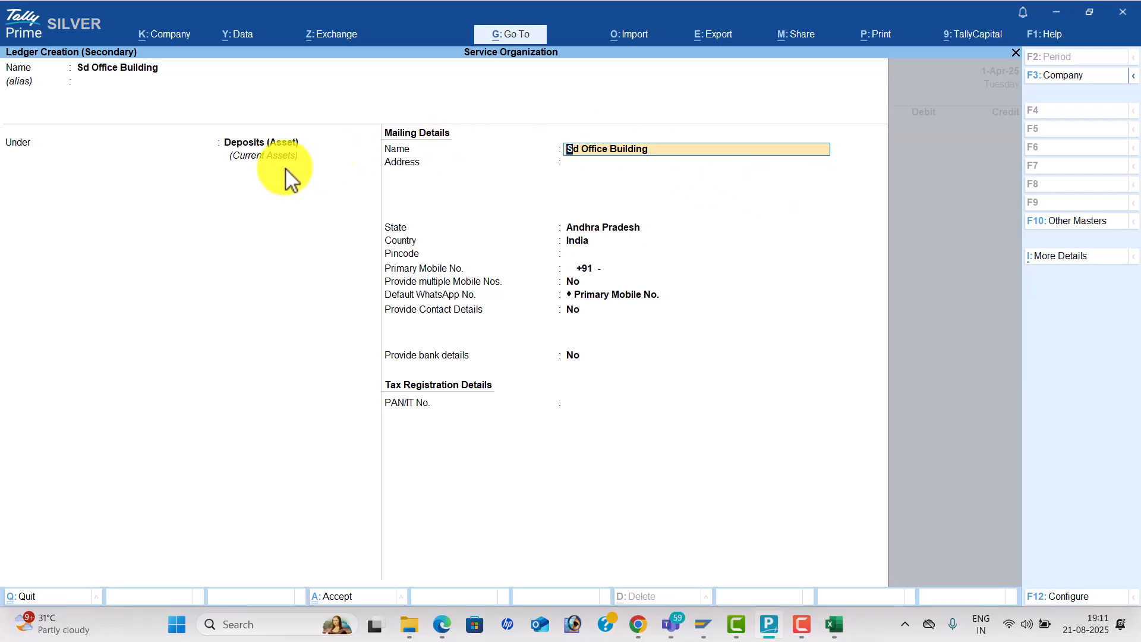
{"action": "key", "text": "Return"}
{"action": "key", "text": "ctrl+a"}
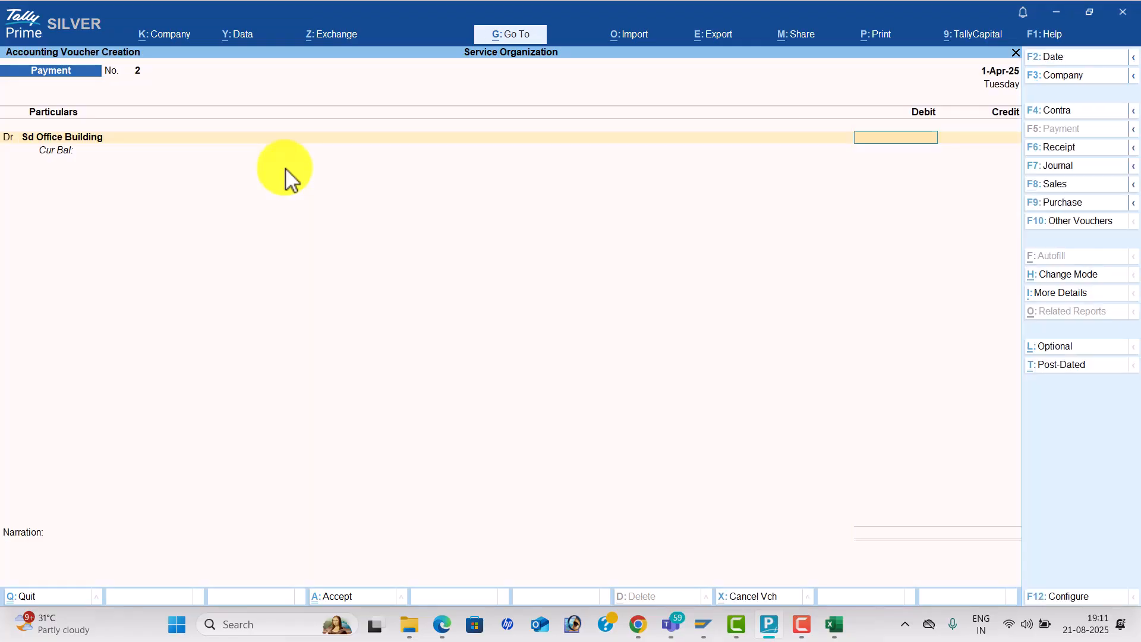
- Debit Sd Office Building with 25,000 as given in the PDF, credit Hdfc Bank, and save the payment voucher
{"action": "key", "text": "alt+Tab"}
{"action": "key", "text": "alt+Tab"}
{"action": "type", "text": "25000"}
{"action": "key", "text": "Return"}
{"action": "type", "text": "H"}
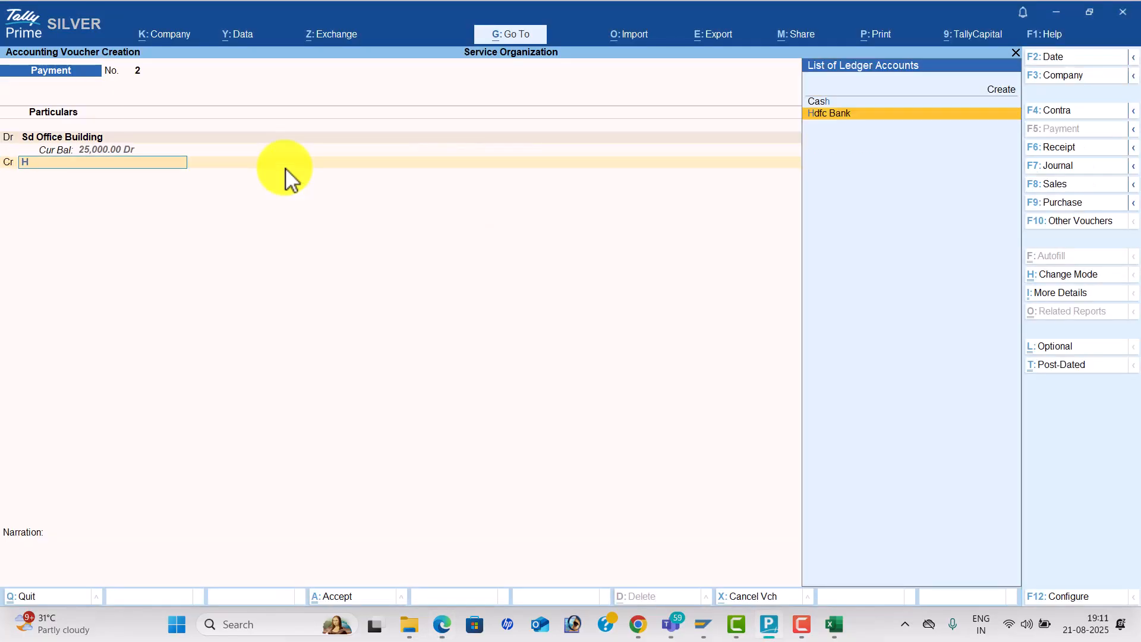
{"action": "key", "text": "Return"}
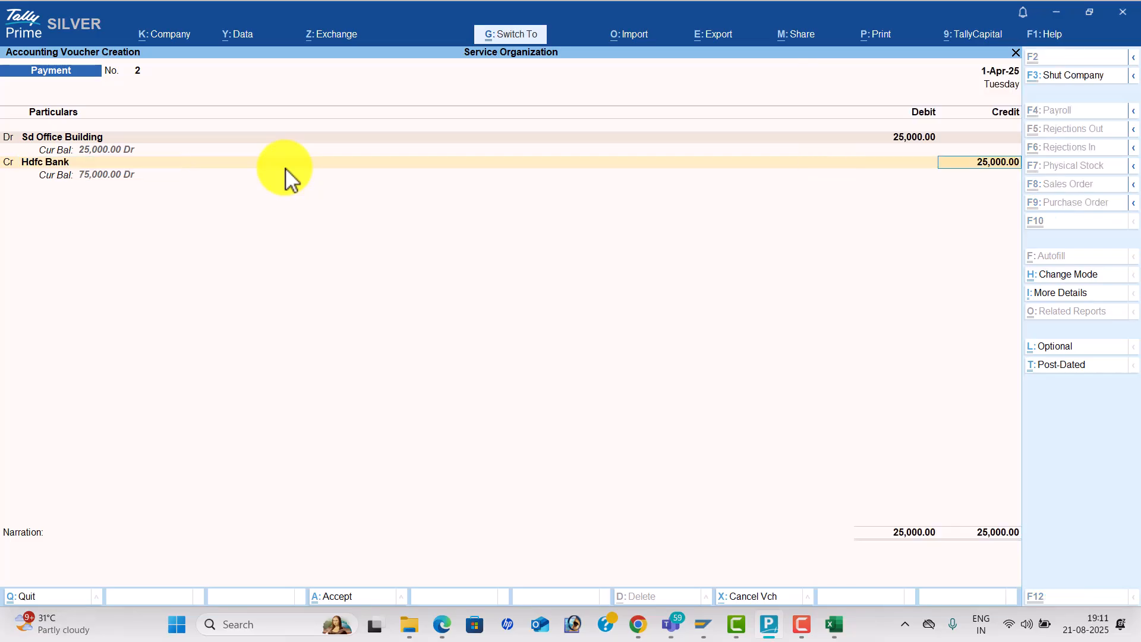
{"action": "key", "text": "ctrl+a"}
- Check the fifth transaction in the PDF and create a "Cell Phone" ledger under Fixed Assets from the new payment voucher
{"action": "key", "text": "alt+Tab"}
{"action": "scroll", "coordinate": [365, 280], "scroll_direction": "down", "scroll_amount": 3}
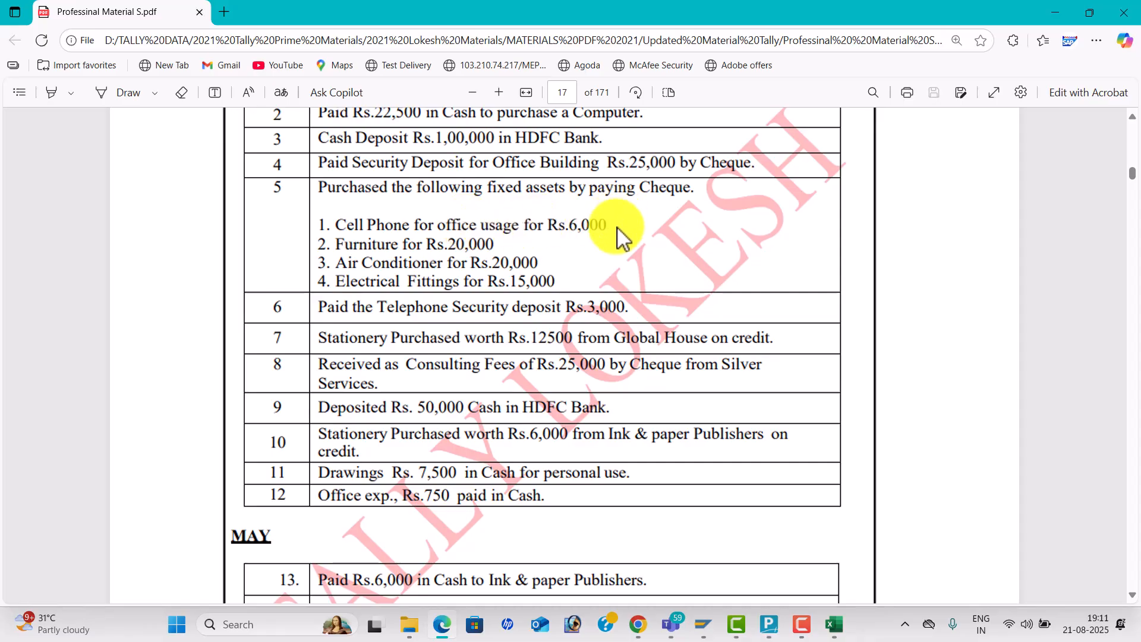
{"action": "key", "text": "alt+Tab"}
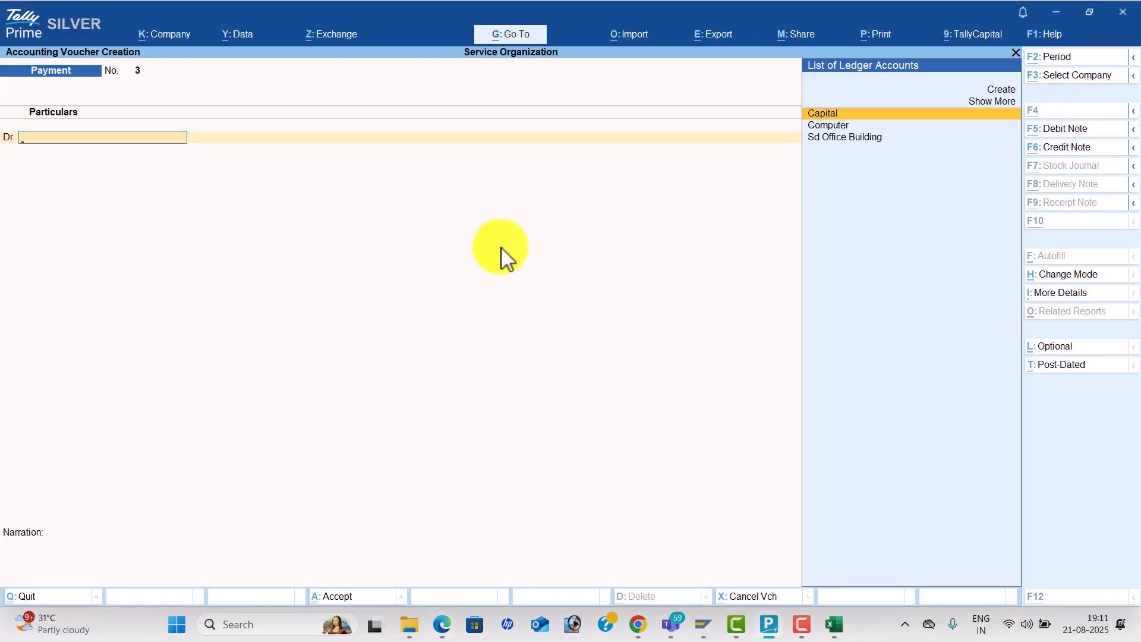
{"action": "key", "text": "alt+c"}
{"action": "type", "text": "Cell"}
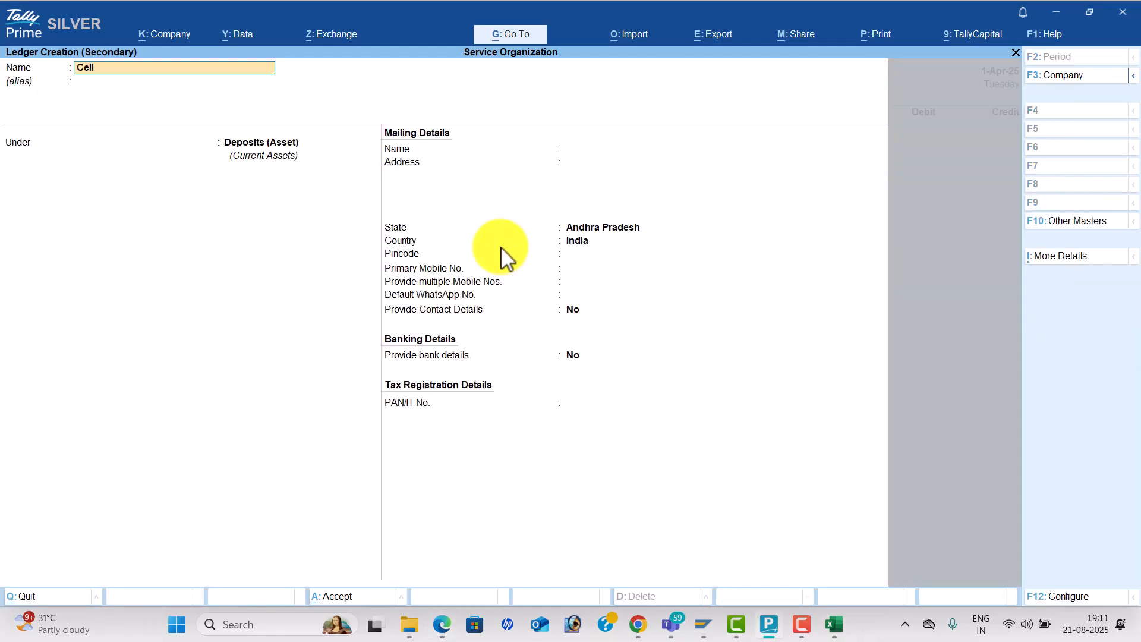
{"action": "type", "text": " Phone"}
{"action": "key", "text": "Return"}
{"action": "type", "text": "F"}
{"action": "key", "text": "Return"}
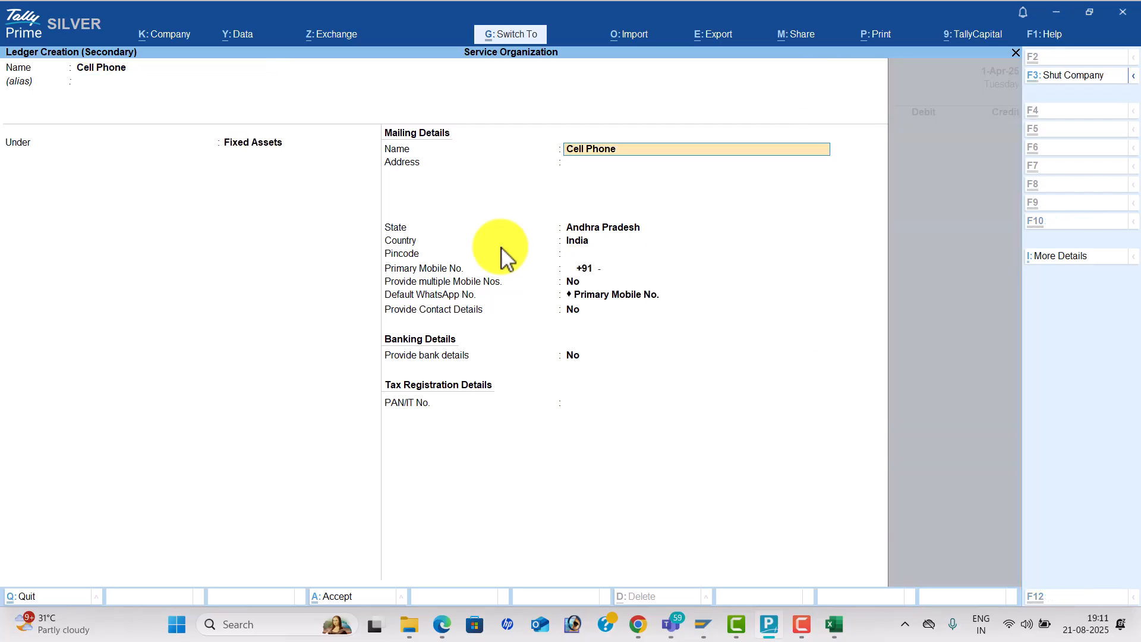
{"action": "key", "text": "ctrl+a"}
- Check the cell phone price in the PDF, debit Cell Phone with 6,000, and begin another debit line
{"action": "key", "text": "alt+Tab"}
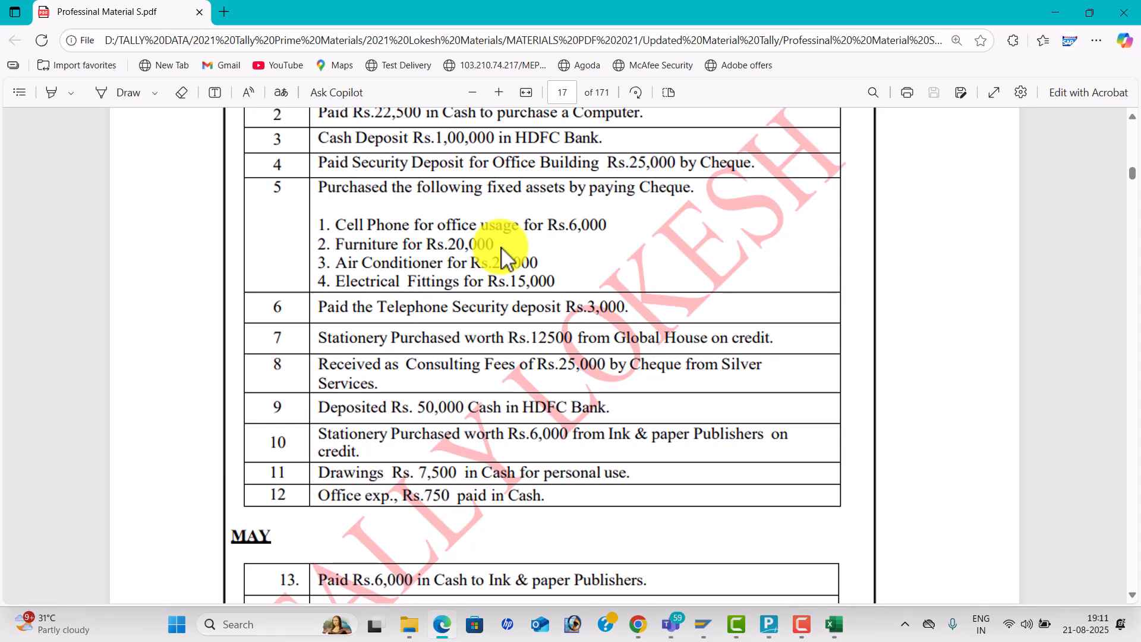
{"action": "key", "text": "alt+Tab"}
{"action": "type", "text": "6000"}
{"action": "key", "text": "Return"}
{"action": "type", "text": "d"}
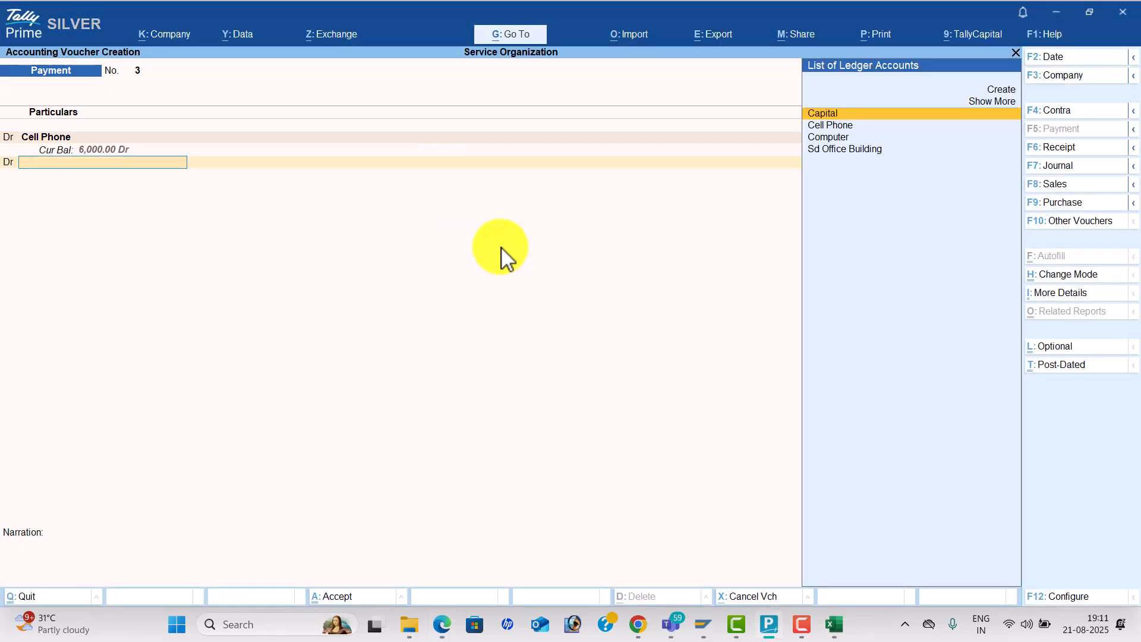
{"action": "key", "text": "Return"}
- Create a "Furniture" ledger under Fixed Assets for the payment voucher's second debit line
{"action": "key", "text": "alt+c"}
{"action": "key", "text": "alt+Tab"}
{"action": "key", "text": "alt+Tab"}
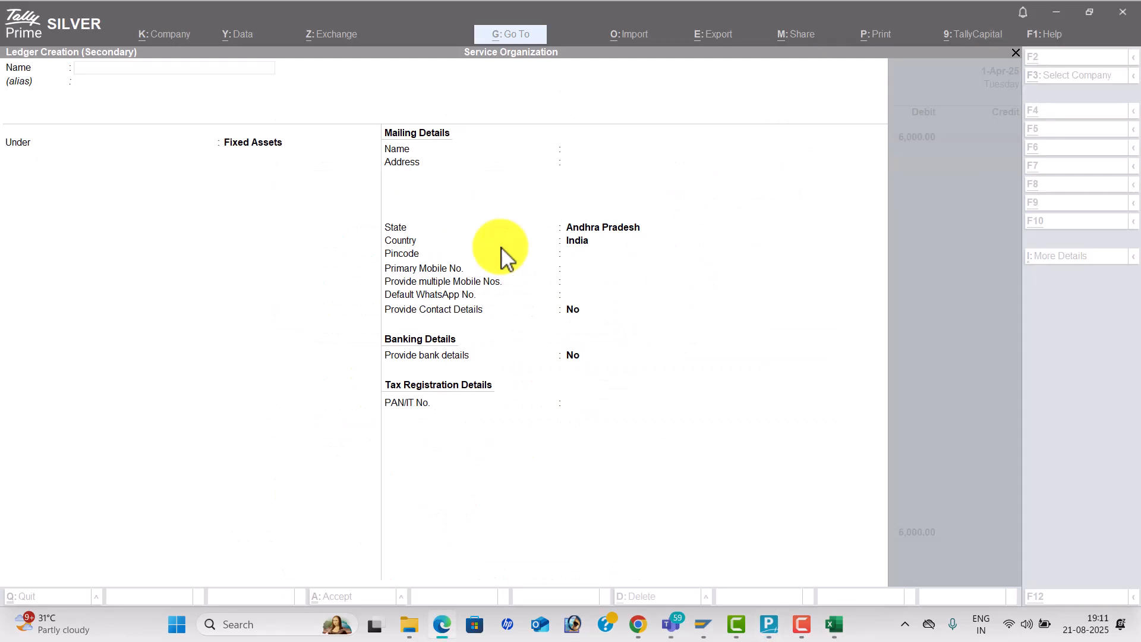
{"action": "type", "text": "Furniture"}
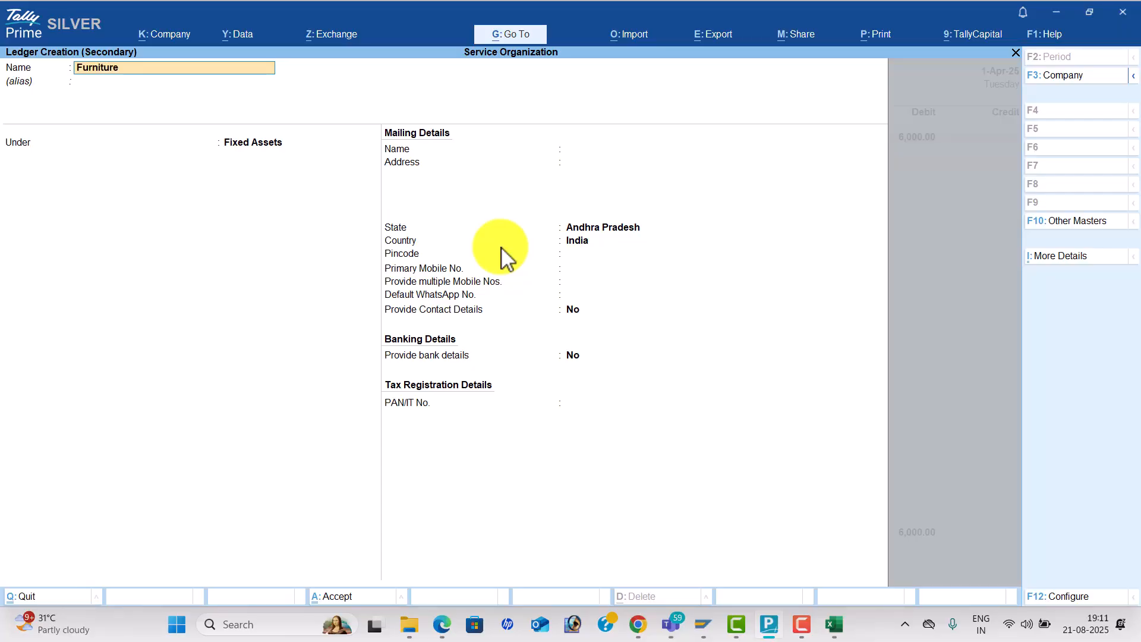
{"action": "key", "text": "Return"}
{"action": "key", "text": "ctrl+a"}
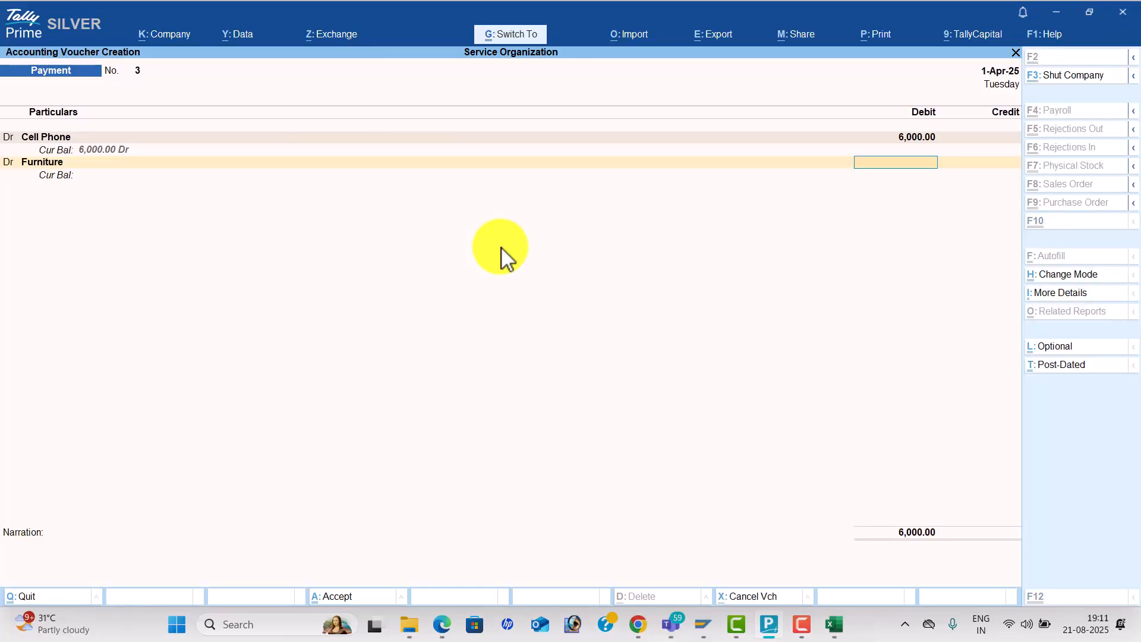
- Check the furniture price in the PDF, debit Furniture with 20,000, and begin a third debit line
{"action": "key", "text": "alt+Tab"}
{"action": "key", "text": "alt+Tab"}
{"action": "type", "text": "20000"}
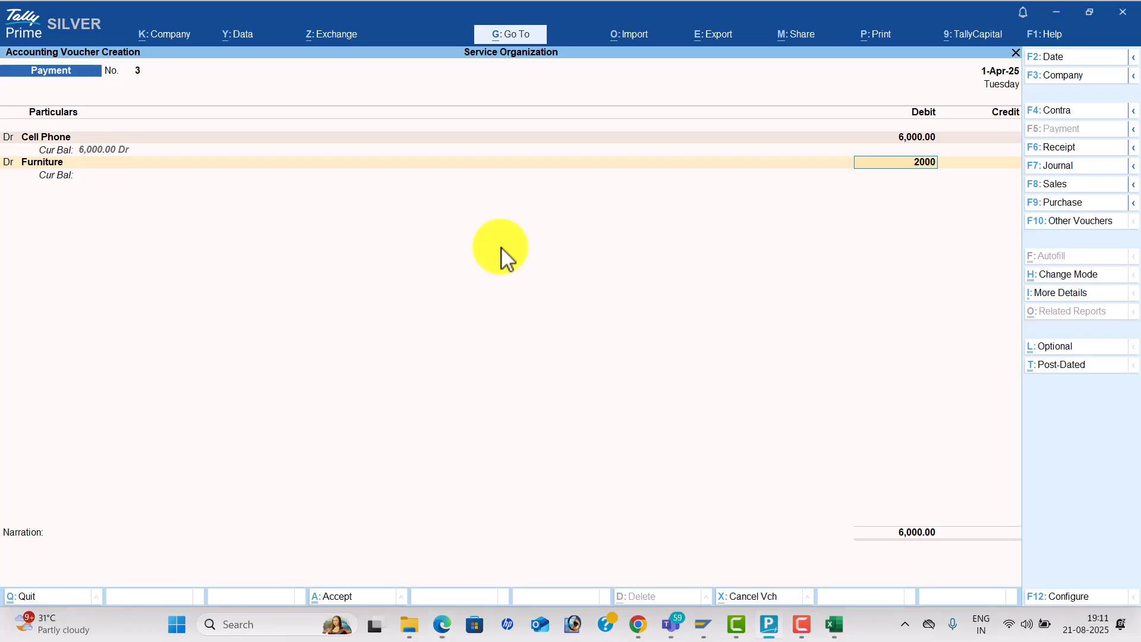
{"action": "key", "text": "Return"}
{"action": "key", "text": "Return"}
- Create an "Air Conditionar" ledger under Fixed Assets for the payment voucher's third debit line
{"action": "key", "text": "alt+c"}
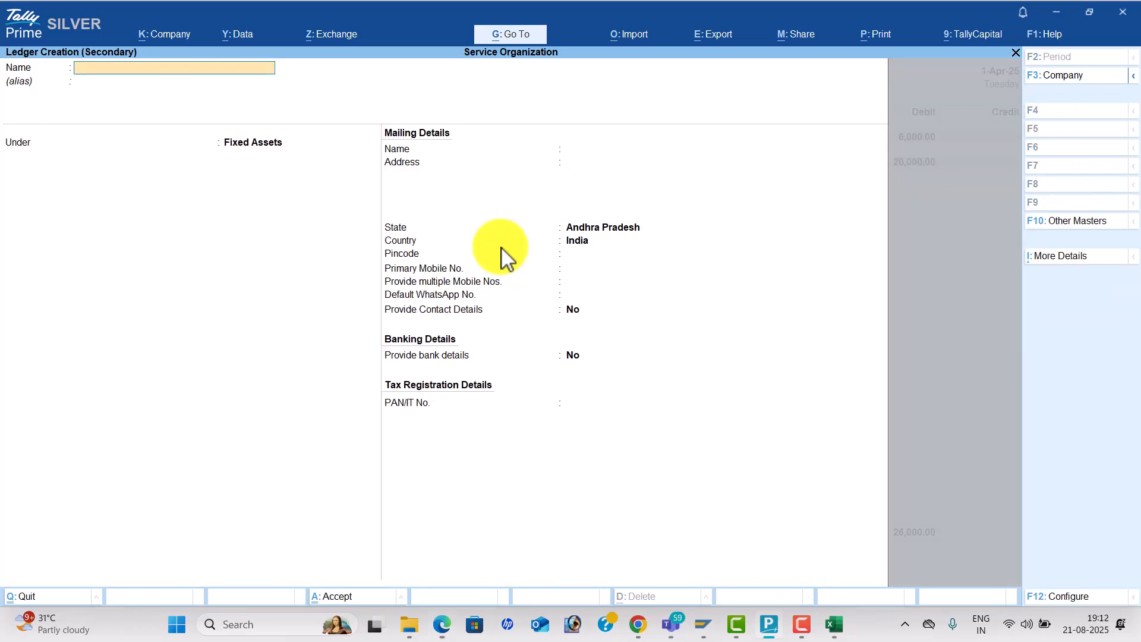
{"action": "key", "text": "alt+Tab"}
{"action": "key", "text": "alt+Tab"}
{"action": "type", "text": "Air Conditionar"}
{"action": "key", "text": "Return"}
{"action": "key", "text": "ctrl+a"}
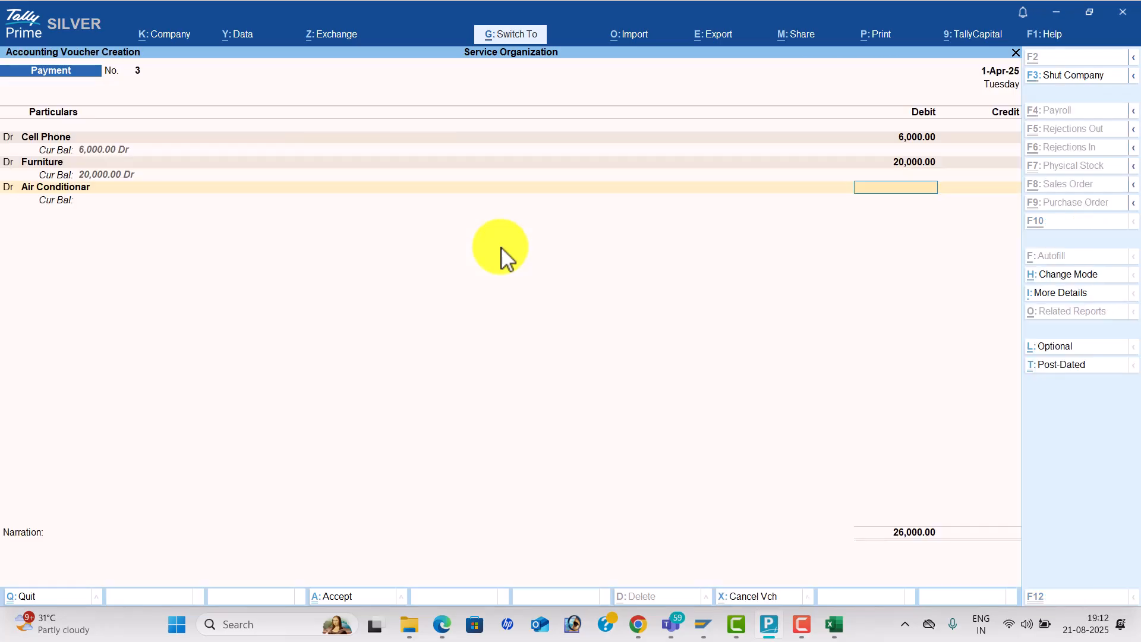
- Check the air conditioner price in the PDF, debit Air Conditionar with 20,000, and begin a fourth debit line
{"action": "key", "text": "alt+Tab"}
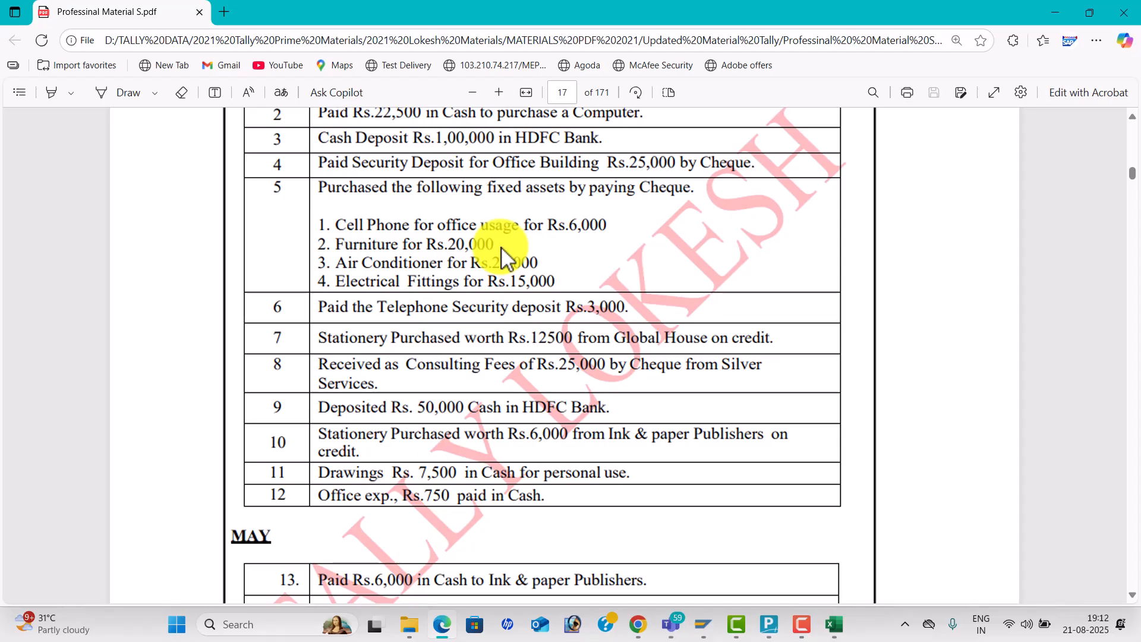
{"action": "key", "text": "alt+Tab"}
{"action": "type", "text": "20000"}
{"action": "key", "text": "Return"}
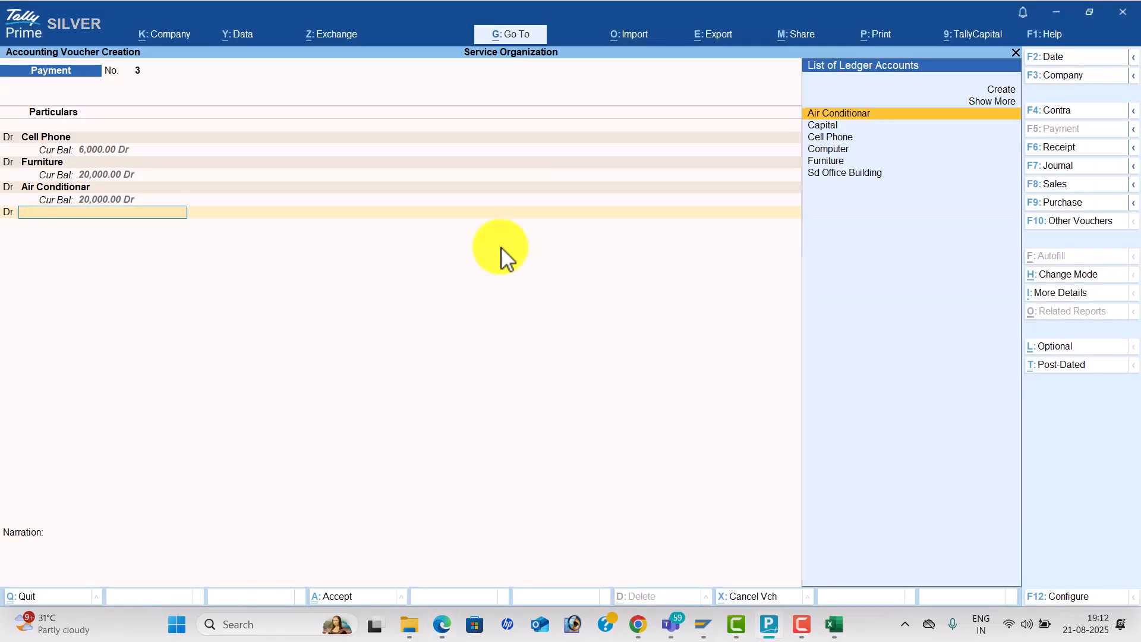
{"action": "key", "text": "Return"}
- Create an "Electrical Fittings" ledger under Fixed Assets for the payment voucher's fourth debit line, checking the item name in the PDF
{"action": "key", "text": "alt+c"}
{"action": "key", "text": "alt+Tab"}
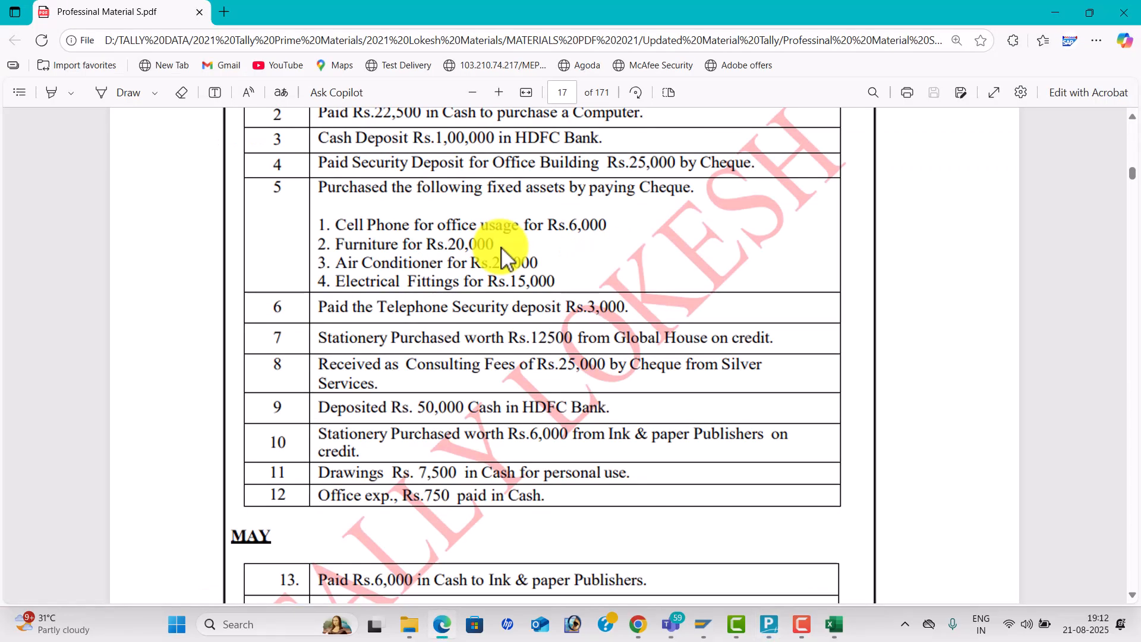
{"action": "key", "text": "alt+Tab"}
{"action": "type", "text": "Elec"}
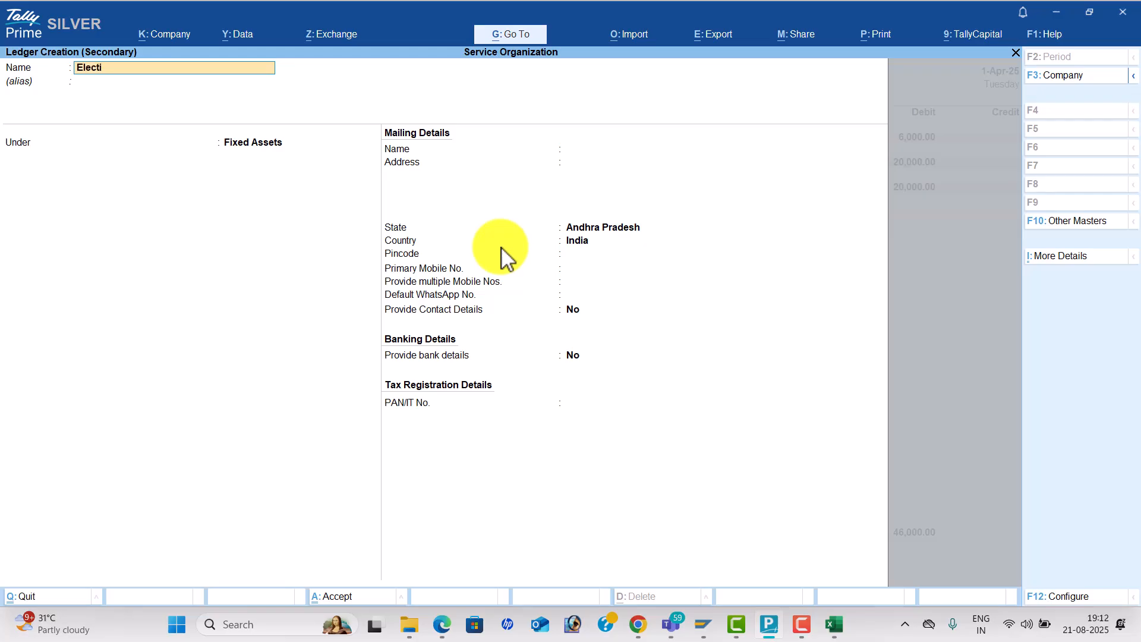
{"action": "type", "text": "trical fittings"}
{"action": "key", "text": "Return"}
{"action": "key", "text": "Return"}
{"action": "key", "text": "Return"}
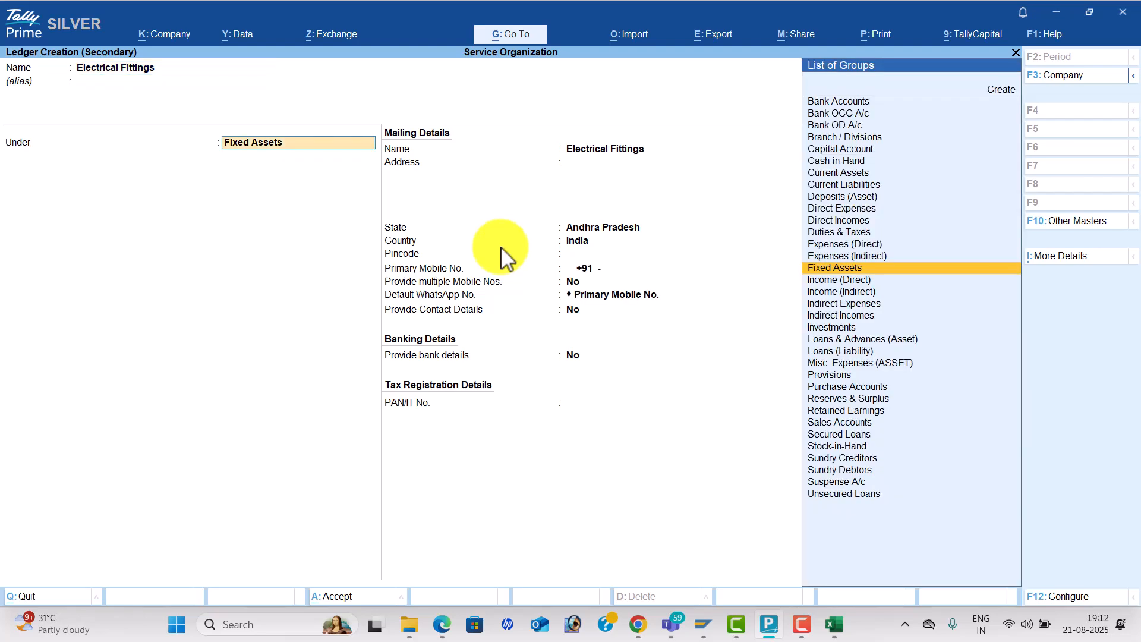
{"action": "key", "text": "ctrl+a"}
- Check the price in the PDF, debit Electrical Fittings with 15,000, credit Hdfc Bank with 61,000 and save the payment voucher
{"action": "key", "text": "alt+Tab"}
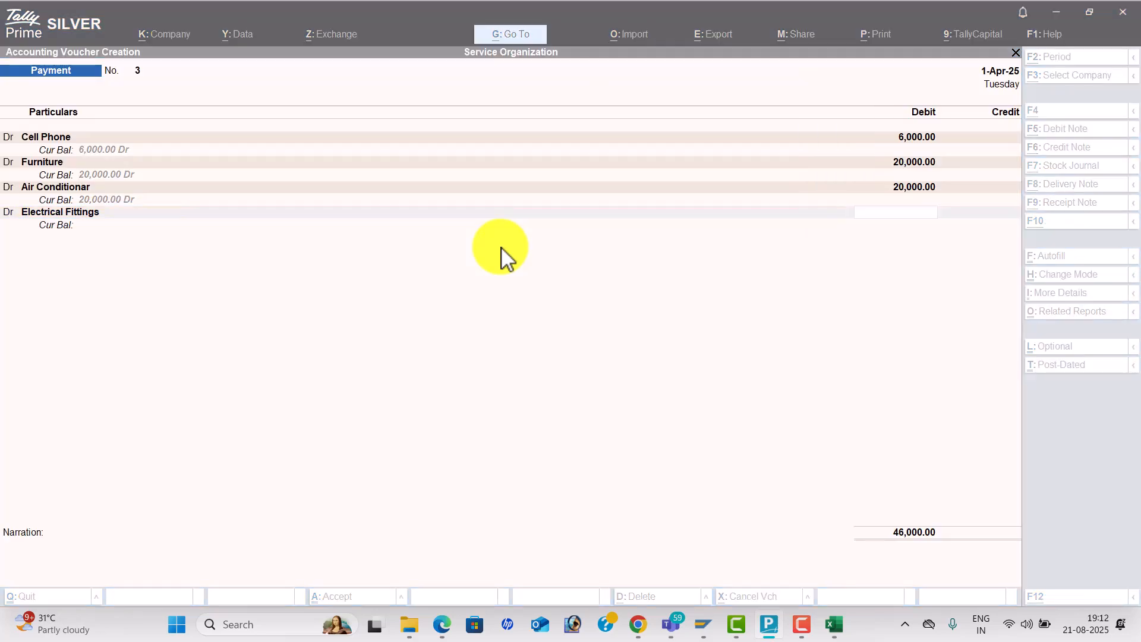
{"action": "key", "text": "alt+Tab"}
{"action": "type", "text": "15000"}
{"action": "key", "text": "Return"}
{"action": "key", "text": "Return"}
{"action": "type", "text": "H"}
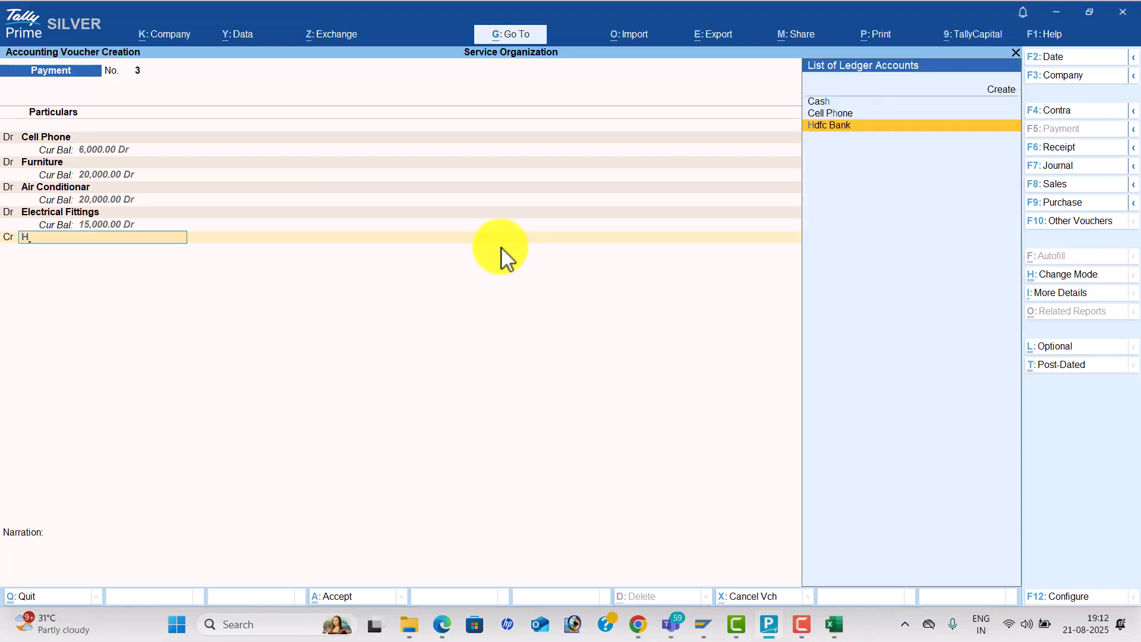
{"action": "key", "text": "Return"}
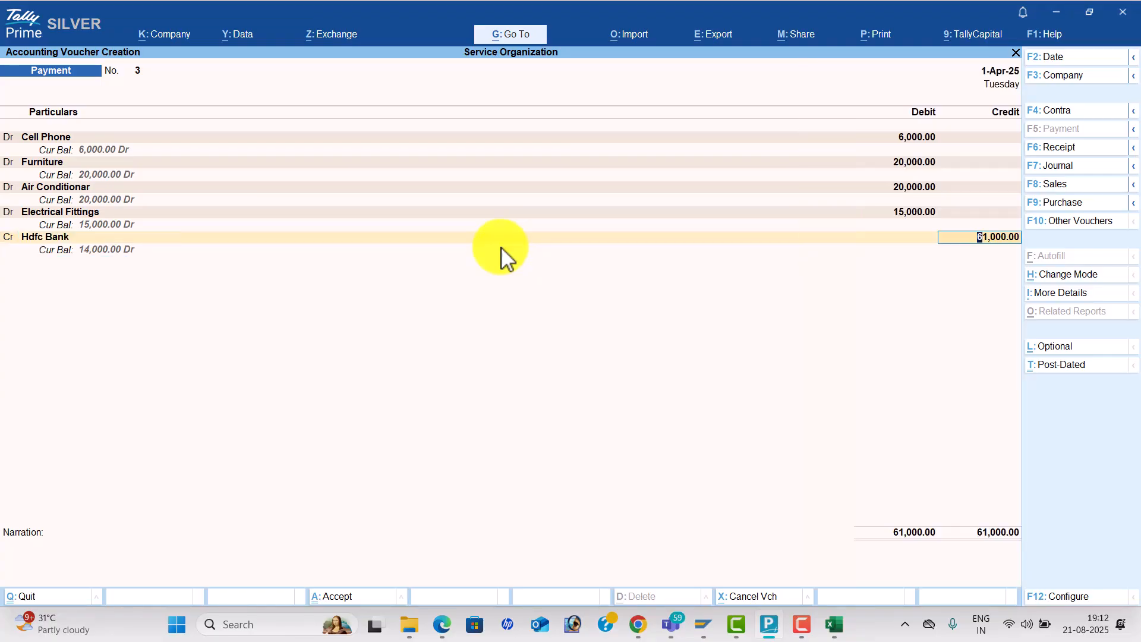
{"action": "key", "text": "ctrl+a"}
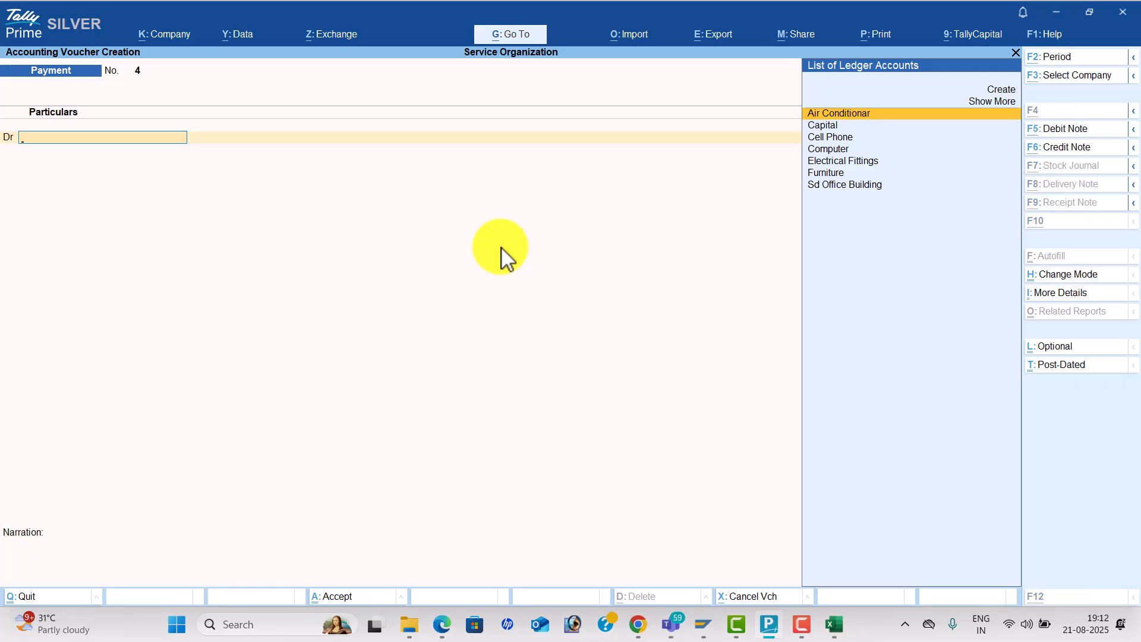
- Check transaction 6 in the PDF and create a "Telephone Sd" ledger under Deposits (Asset) for the new payment voucher
{"action": "key", "text": "alt+Tab"}
{"action": "scroll", "coordinate": [408, 364], "scroll_direction": "down", "scroll_amount": 2}
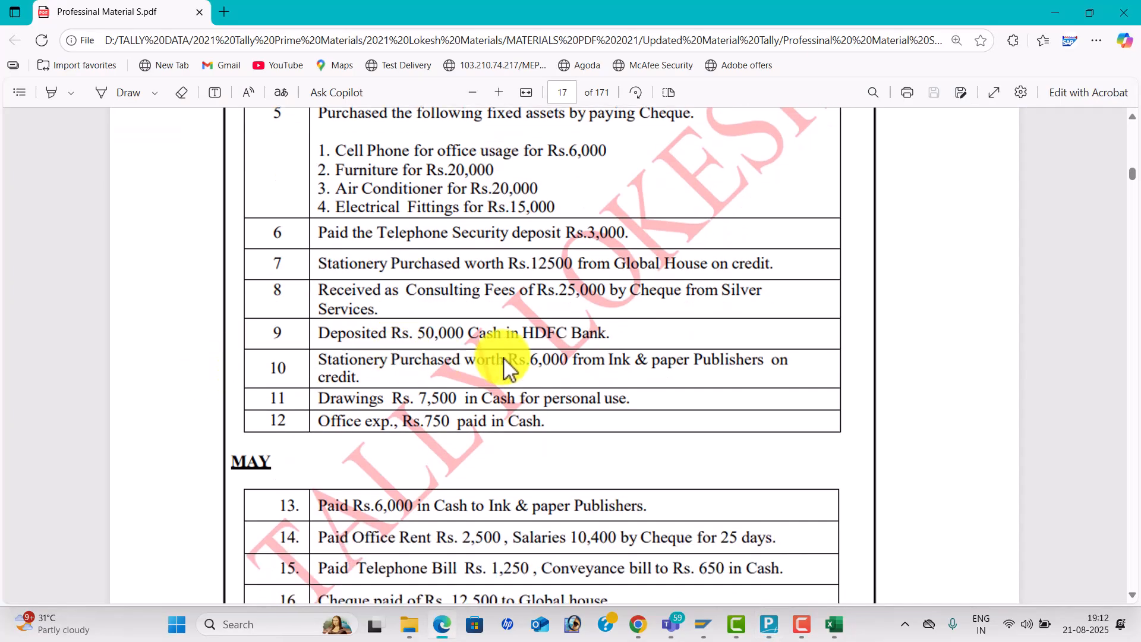
{"action": "key", "text": "alt+Tab"}
{"action": "key", "text": "alt+c"}
{"action": "type", "text": "Telephone Sd"}
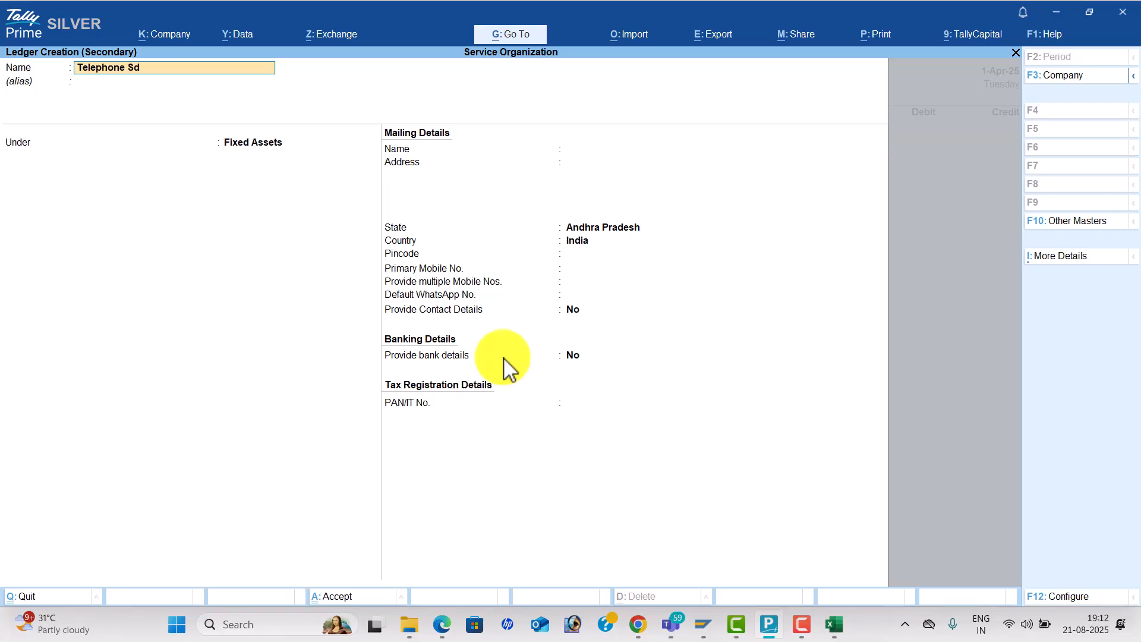
{"action": "key", "text": "Return"}
{"action": "key", "text": "Return"}
{"action": "type", "text": "De"}
{"action": "key", "text": "Return"}
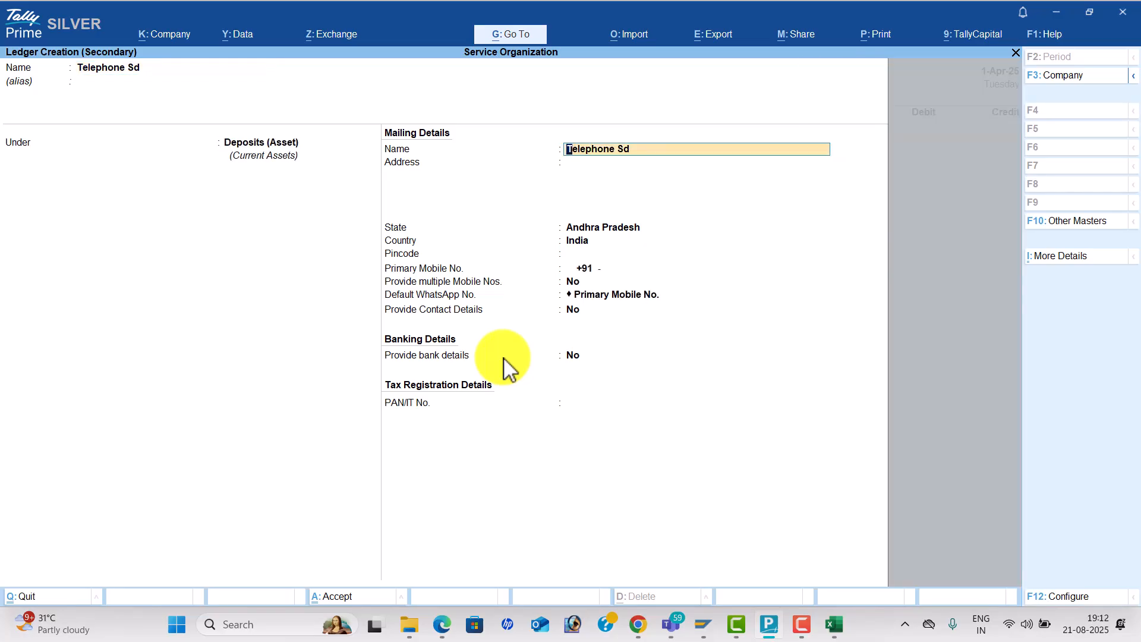
{"action": "key", "text": "Return"}
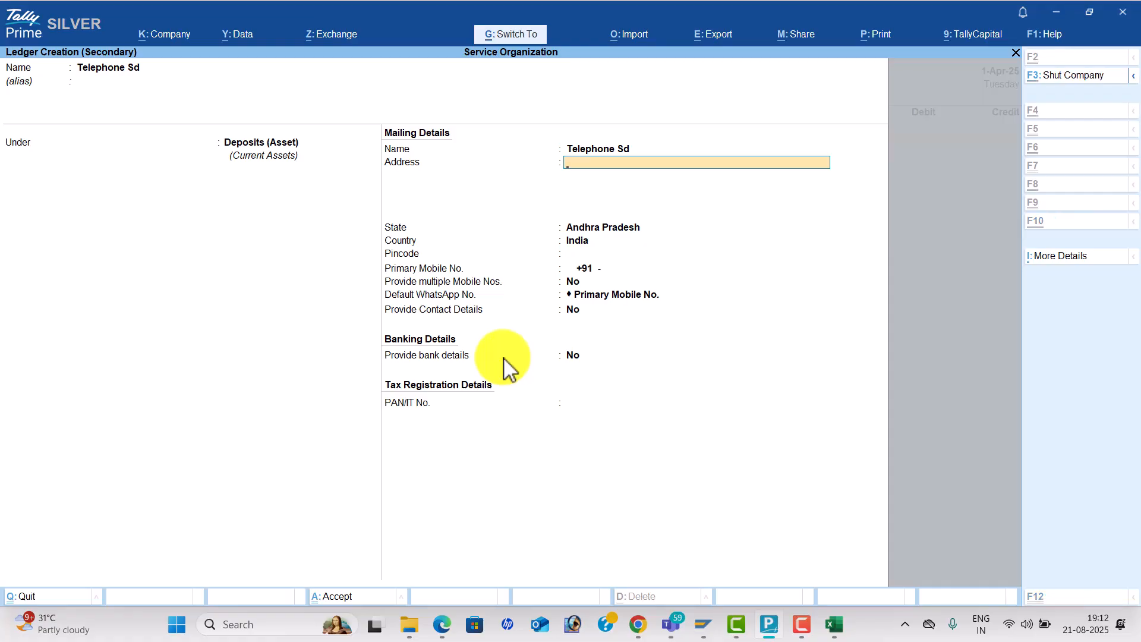
{"action": "key", "text": "ctrl+a"}
- Check the deposit amount in the PDF, debit Telephone Sd with 3,000, credit Cash and accept the payment voucher
{"action": "key", "text": "alt+Tab"}
{"action": "key", "text": "alt+Tab"}
{"action": "type", "text": "3000"}
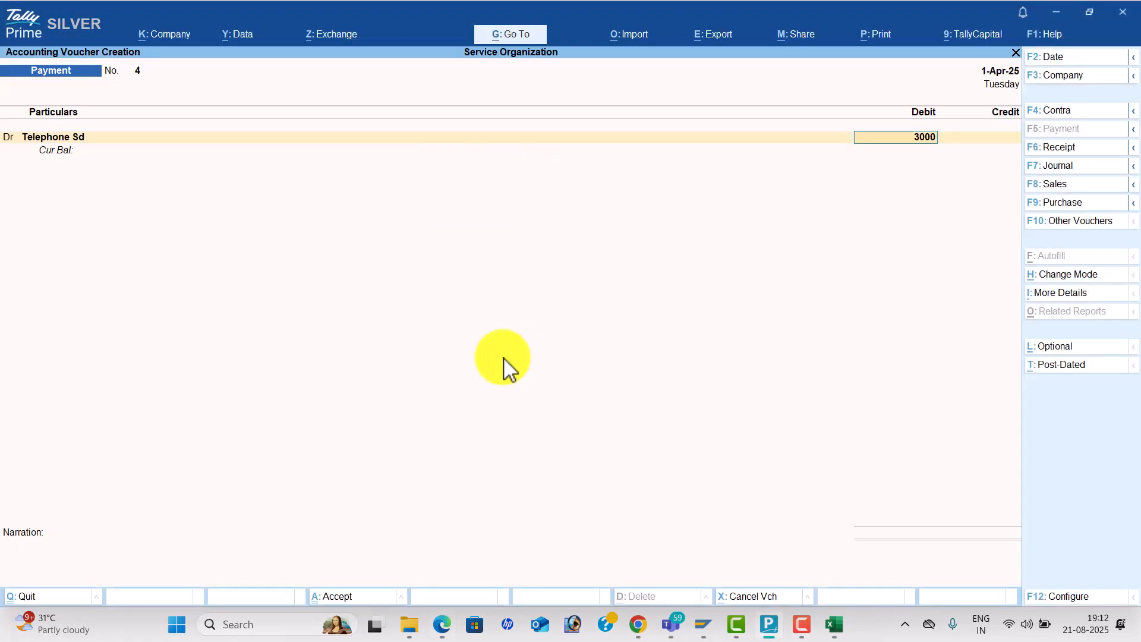
{"action": "key", "text": "Return"}
{"action": "key", "text": "Down"}
{"action": "key", "text": "Down"}
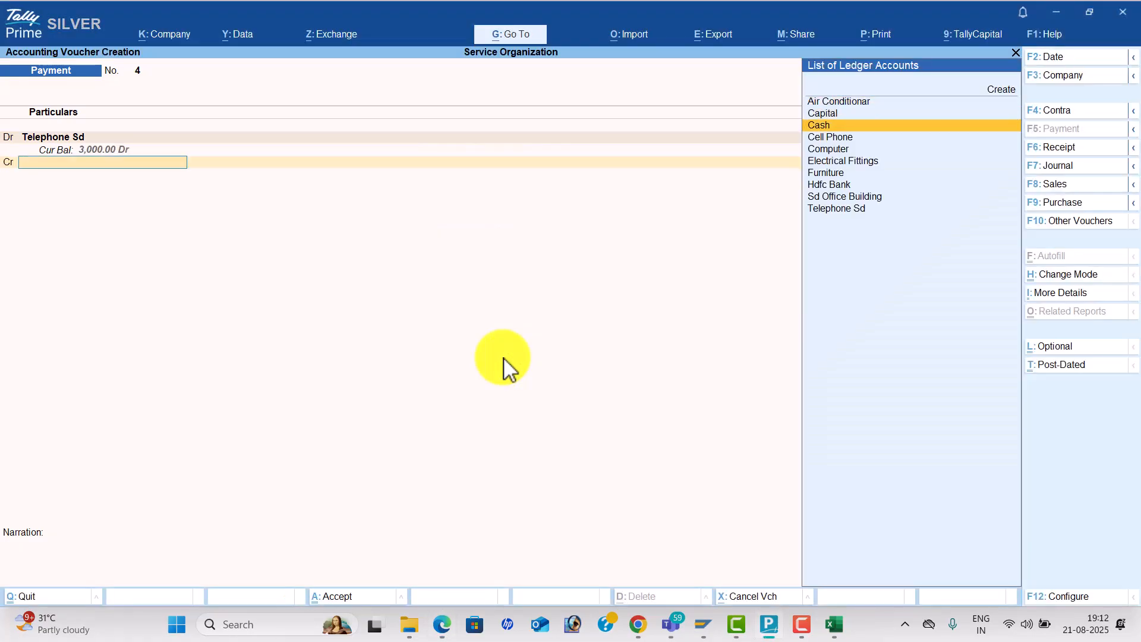
{"action": "key", "text": "Return"}
{"action": "key", "text": "Return"}
{"action": "key", "text": "Return"}
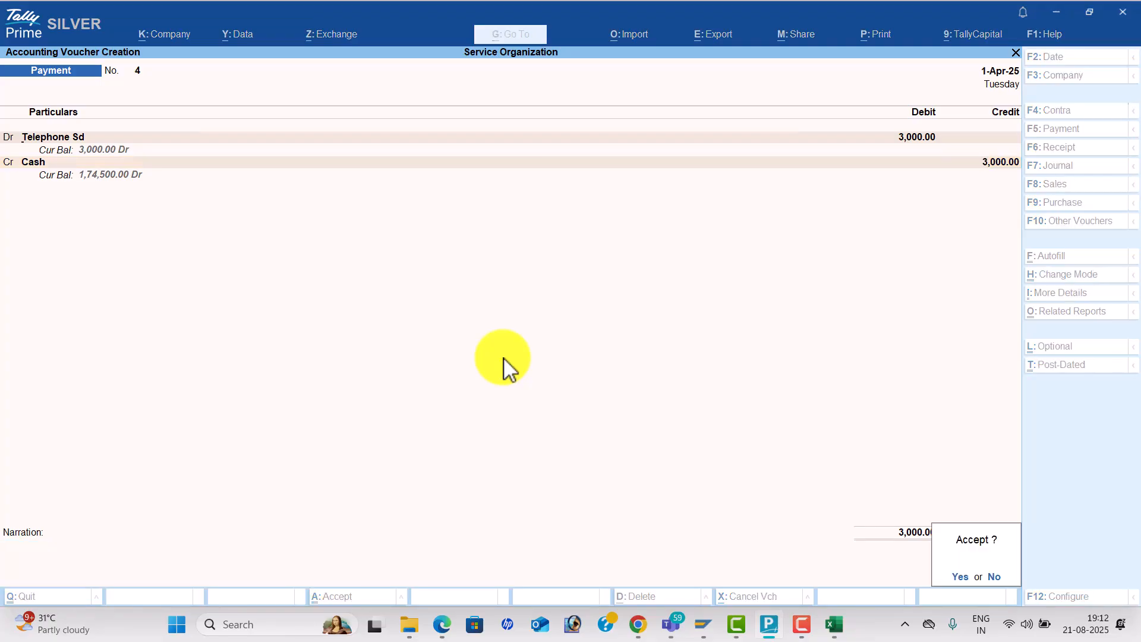
{"action": "key", "text": "Return"}
- Check transaction 7 in the PDF, start a journal voucher and create a "Stationery" ledger under Indirect Expenses for its debit line
{"action": "key", "text": "alt+Tab"}
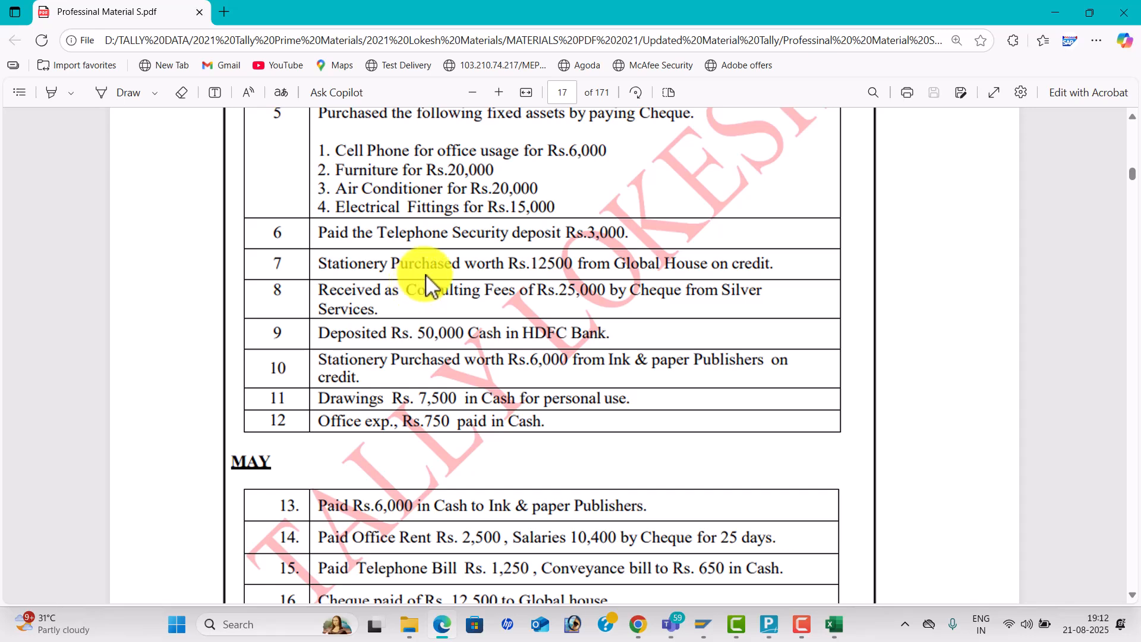
{"action": "key", "text": "alt+Tab"}
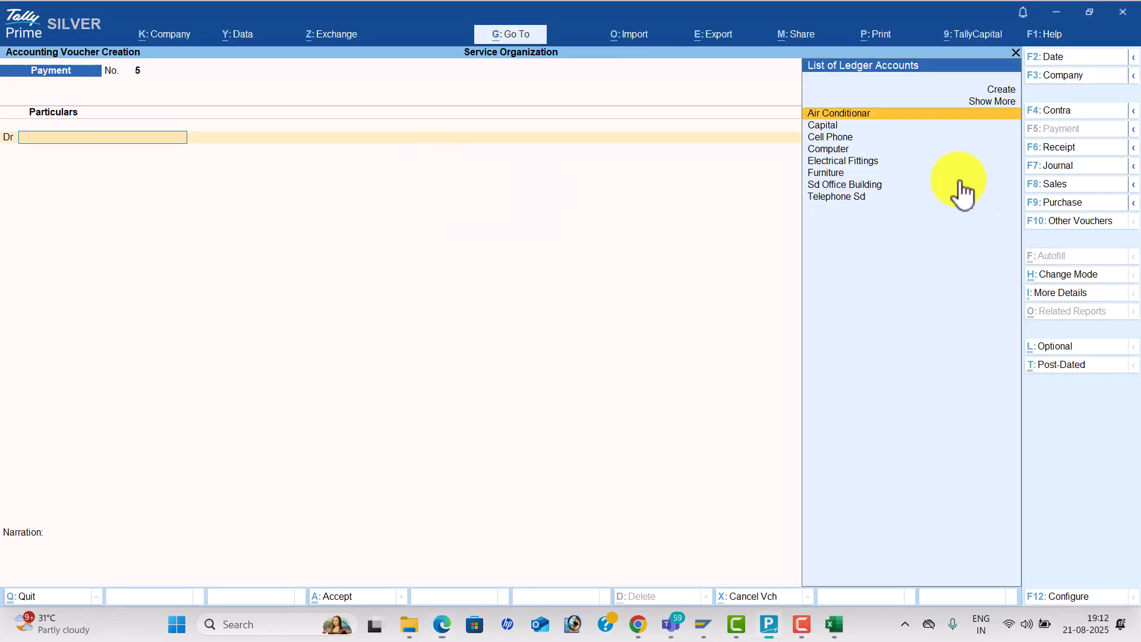
{"action": "left_click", "coordinate": [1057, 166]}
{"action": "key", "text": "Return"}
{"action": "key", "text": "alt+c"}
{"action": "type", "text": "Stationery"}
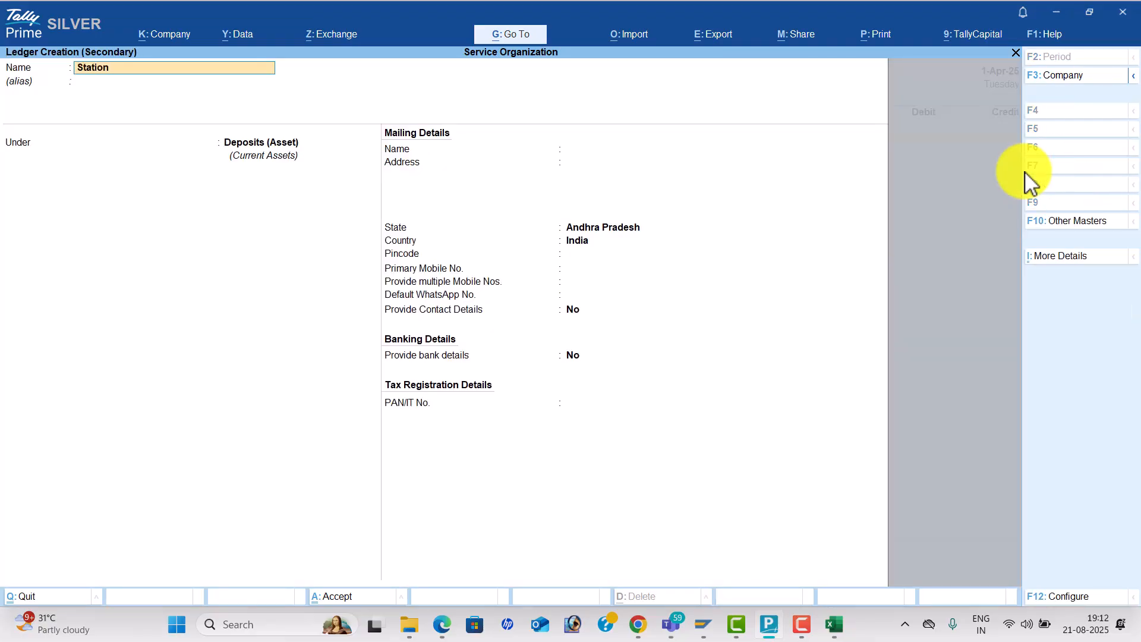
{"action": "key", "text": "Return"}
{"action": "key", "text": "Return"}
{"action": "type", "text": "ind"}
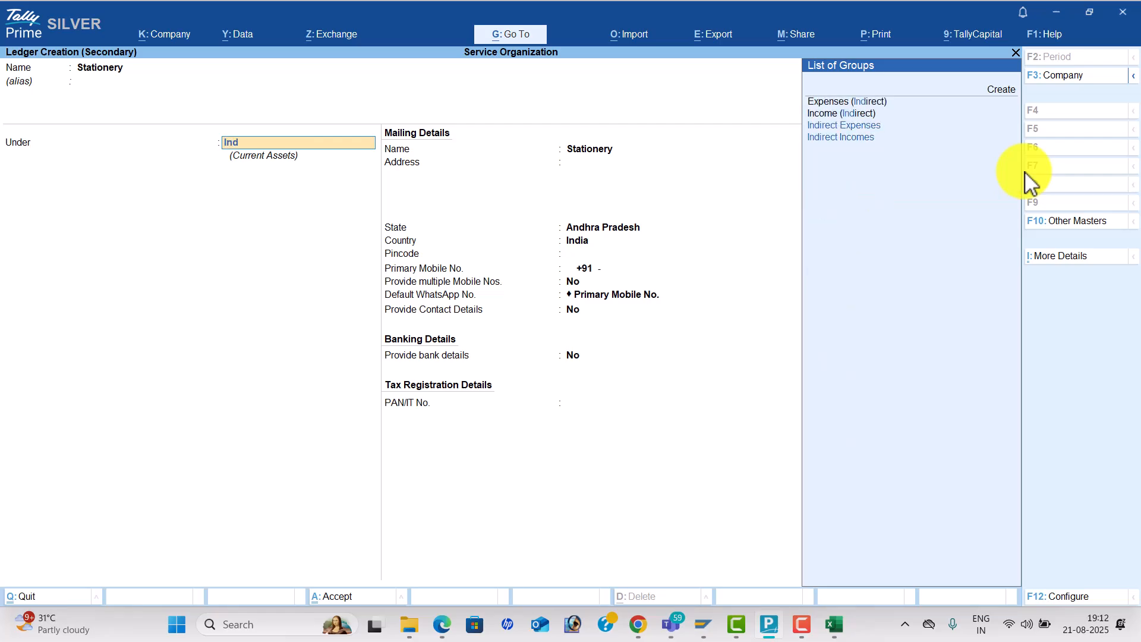
{"action": "key", "text": "Return"}
{"action": "key", "text": "ctrl+a"}
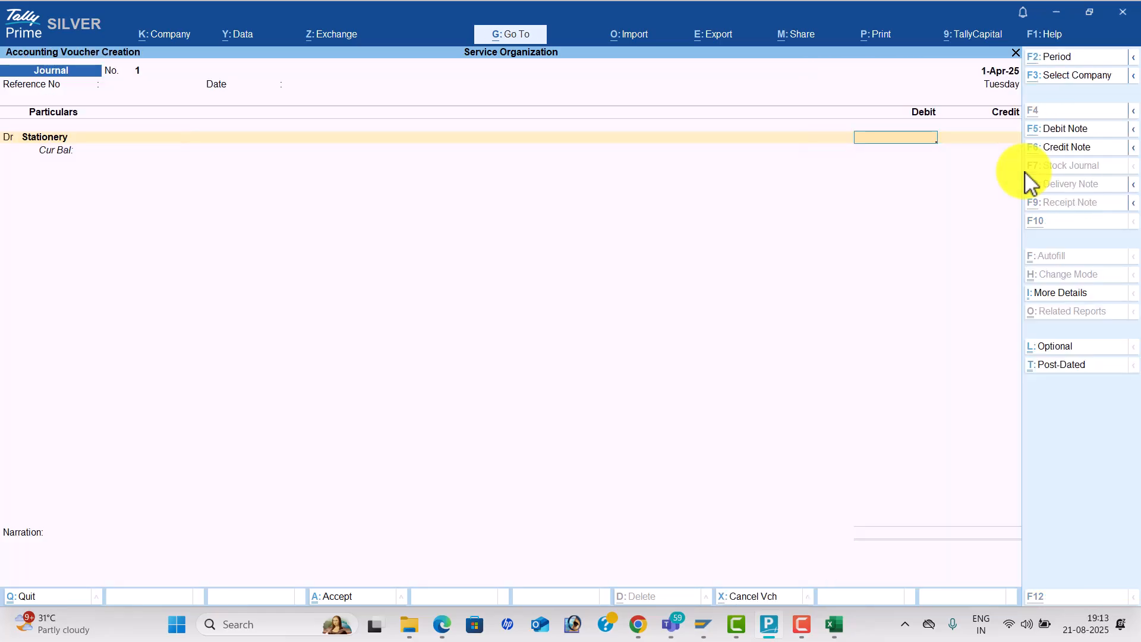
- Check the stationery purchase amount in the PDF and debit Stationery with 12,500 in the journal voucher
{"action": "key", "text": "alt+Tab"}
{"action": "key", "text": "alt+Tab"}
{"action": "type", "text": "12500"}
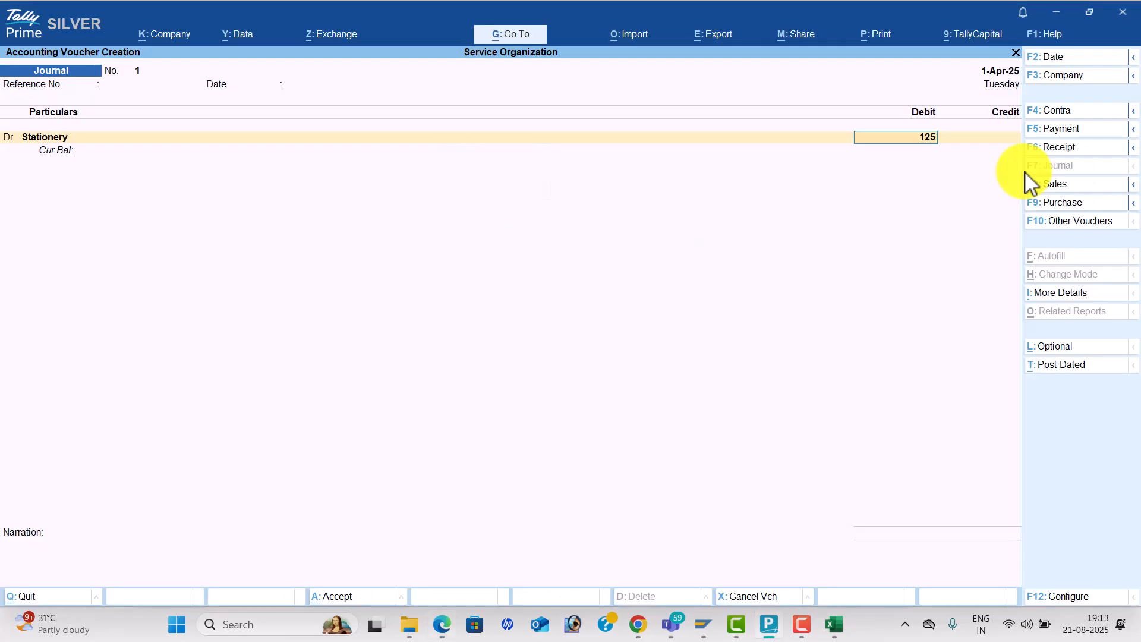
{"action": "key", "text": "Return"}
- Create a "Global House" ledger under Sundry Creditors, credit it with 12,500 and save the journal voucher
{"action": "key", "text": "alt+c"}
{"action": "type", "text": "Globalho"}
{"action": "key", "text": "BackSpace"}
{"action": "key", "text": "BackSpace"}
{"action": "key", "text": "BackSpace"}
{"action": "type", "text": "House"}
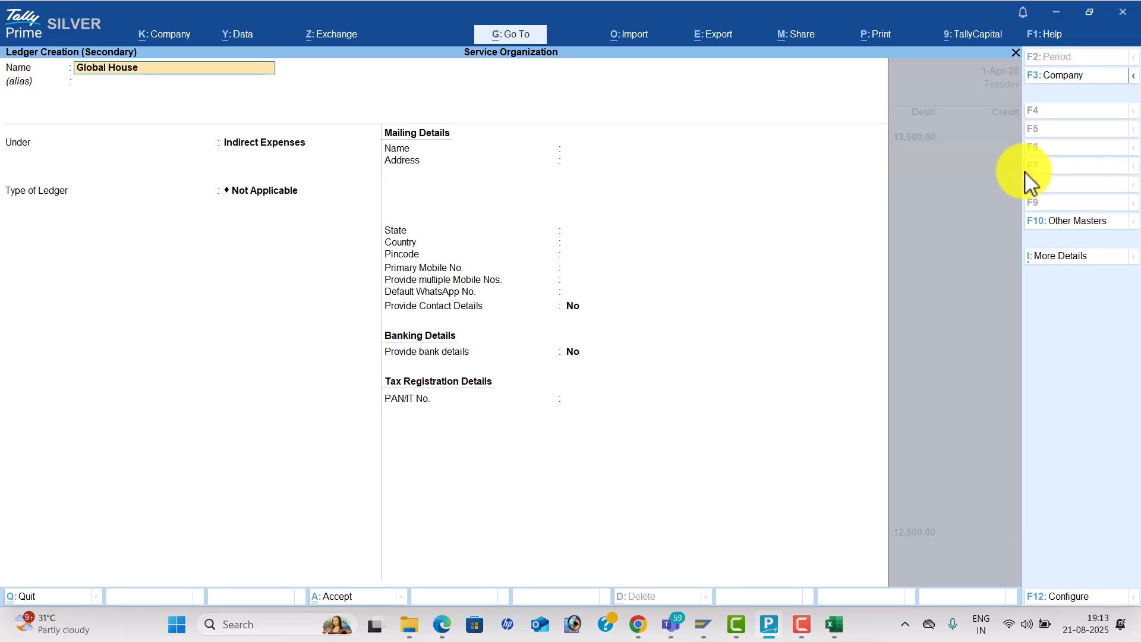
{"action": "key", "text": "Return"}
{"action": "type", "text": "Sun"}
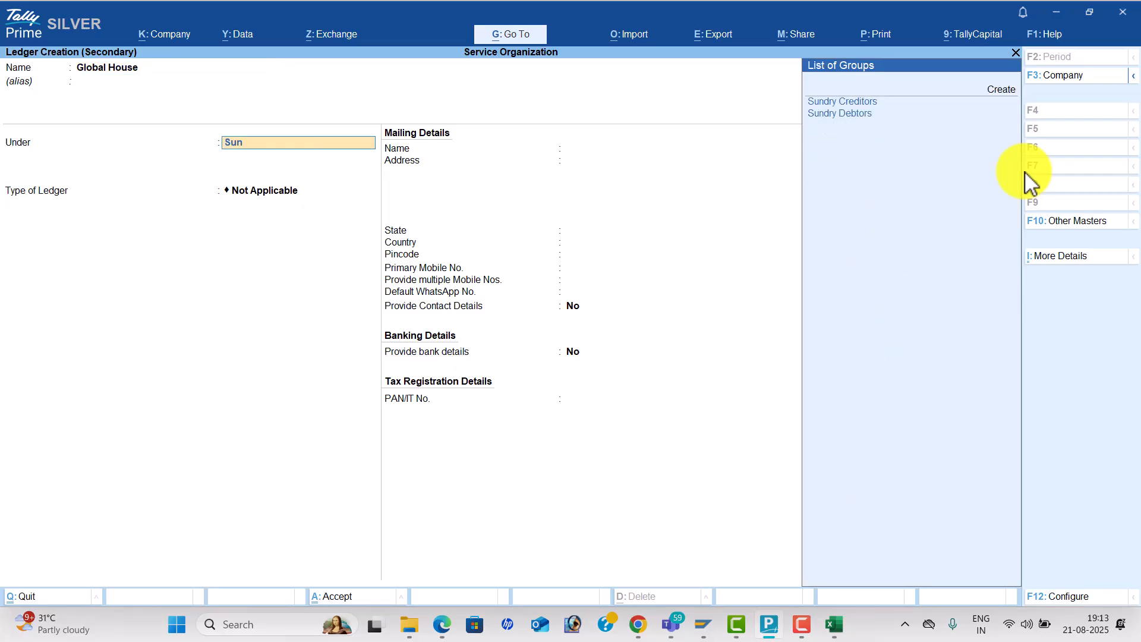
{"action": "key", "text": "Return"}
{"action": "key", "text": "ctrl+a"}
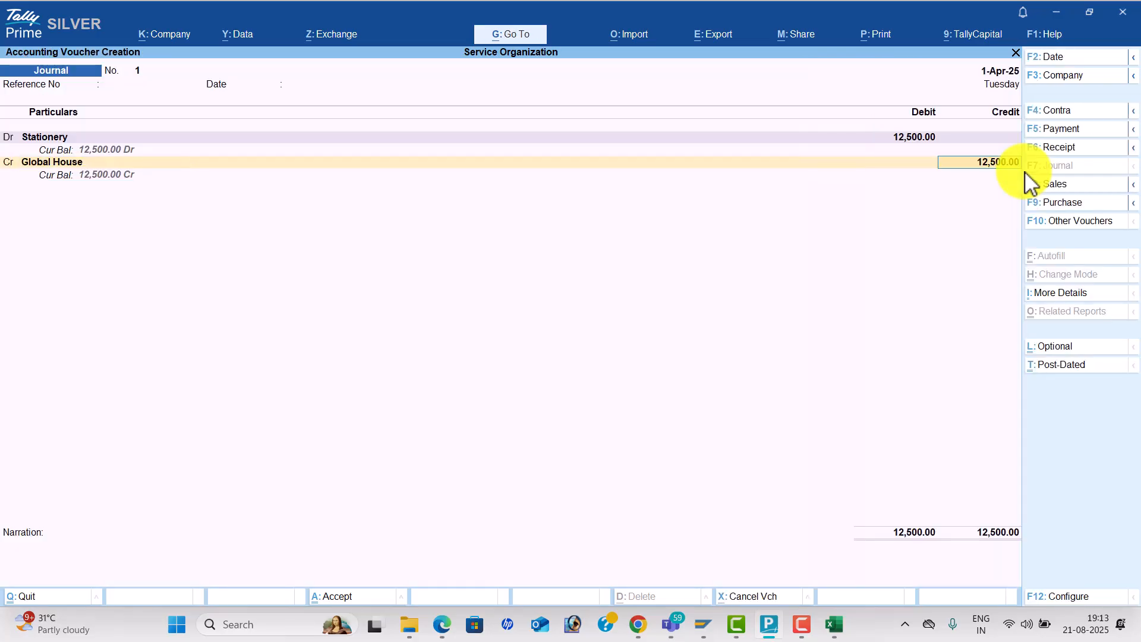
{"action": "key", "text": "ctrl+a"}
- Check the consulting fees transaction in the PDF and switch to a new receipt voucher
{"action": "key", "text": "alt+Tab"}
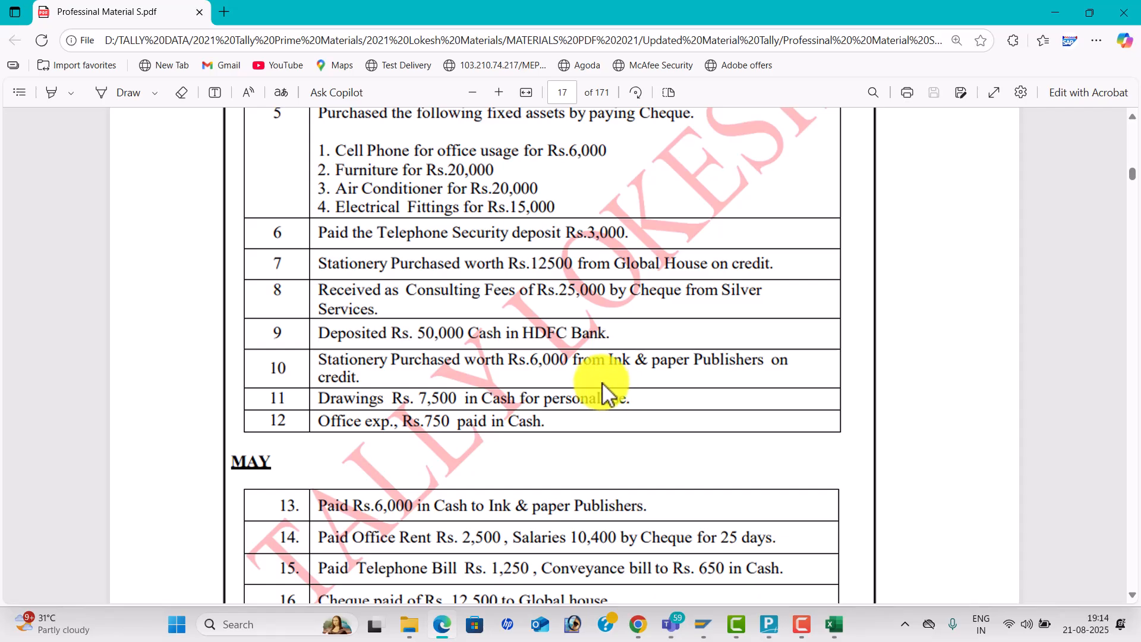
{"action": "key", "text": "alt"}
{"action": "key", "text": "alt+Tab"}
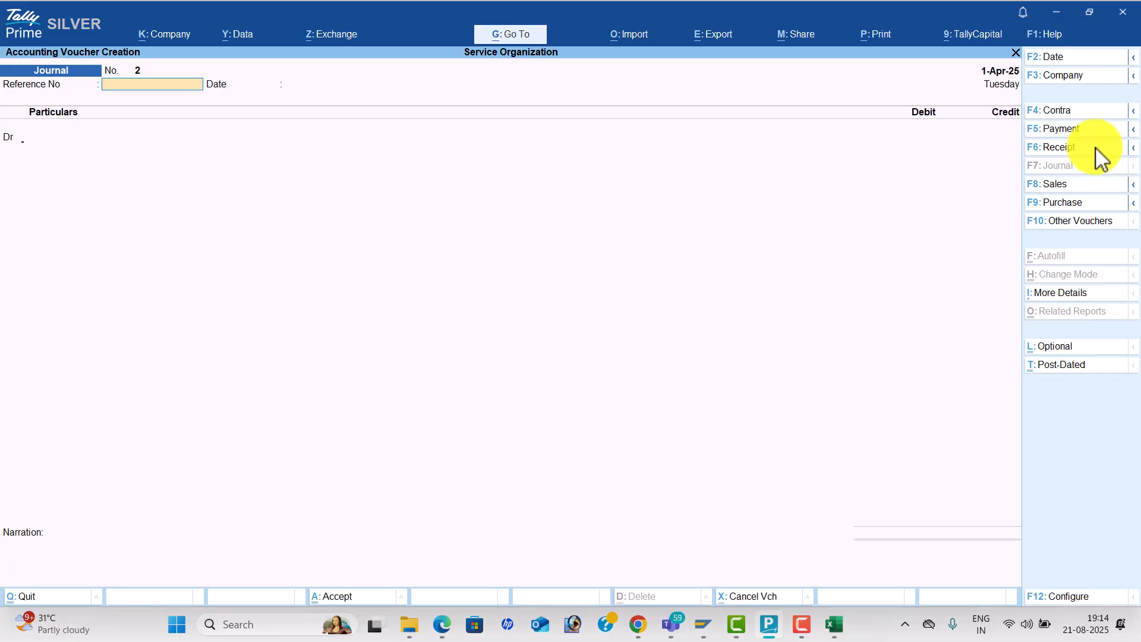
{"action": "left_click", "coordinate": [1097, 148]}
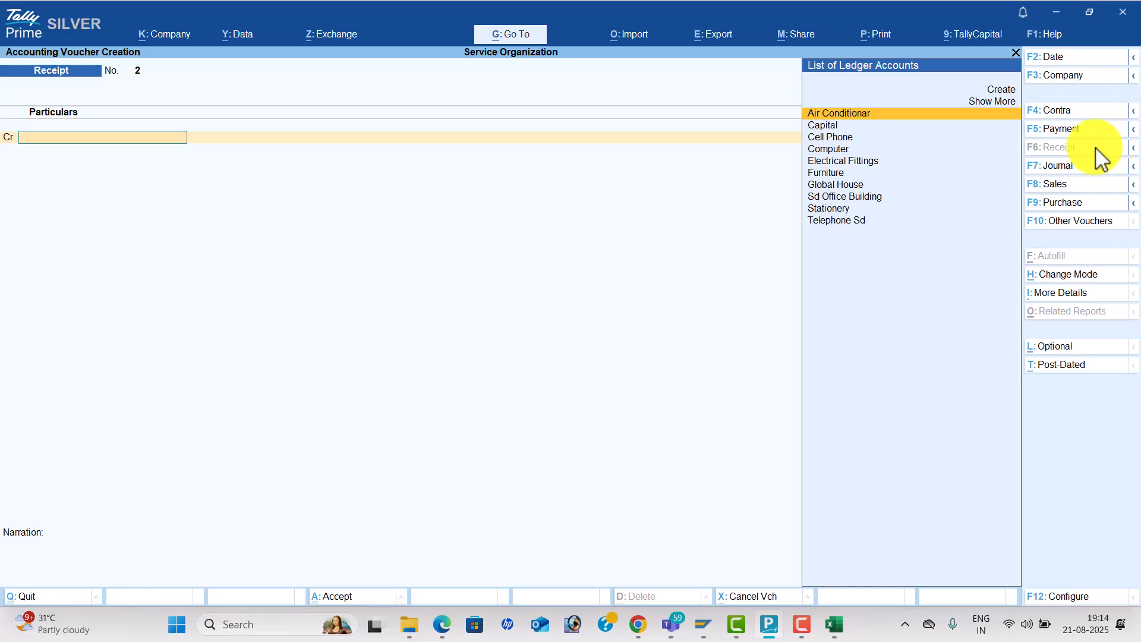
{"action": "key", "text": "alt+Tab"}
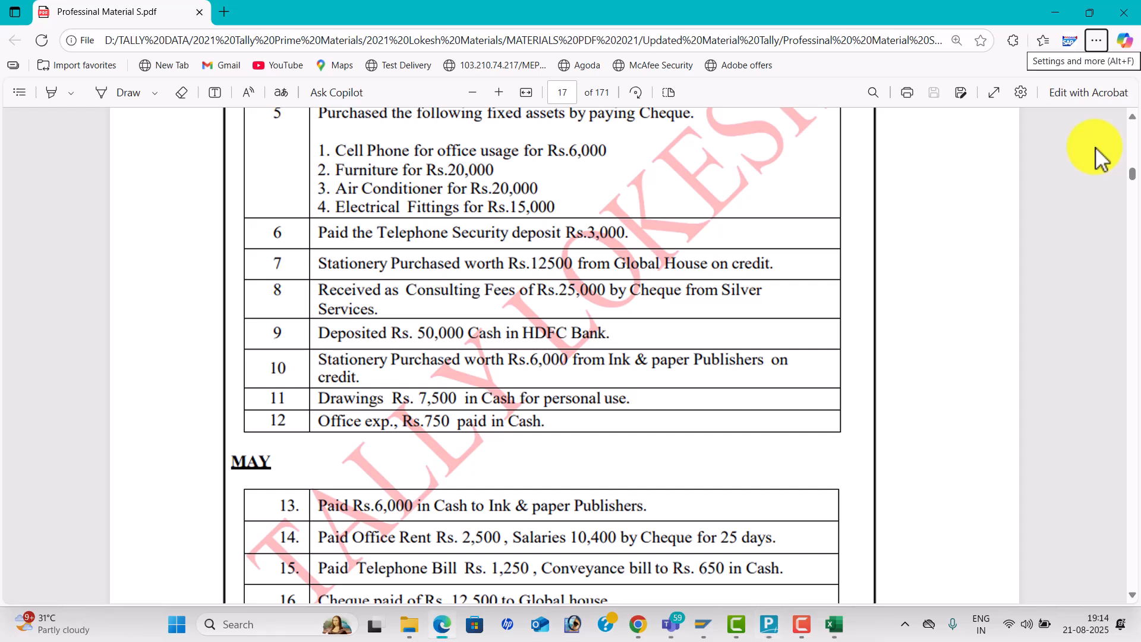
{"action": "key", "text": "alt+Tab"}
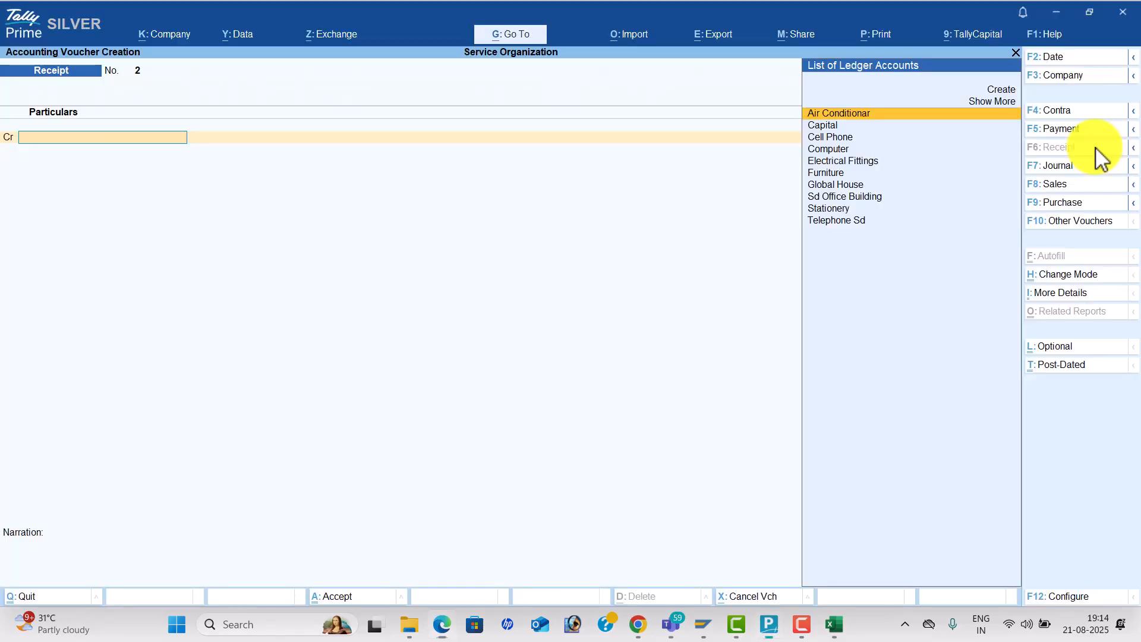
- Create a "Consulting Fee" ledger under Indirect Incomes for the receipt voucher's credit line
{"action": "key", "text": "alt+c"}
{"action": "type", "text": "Con"}
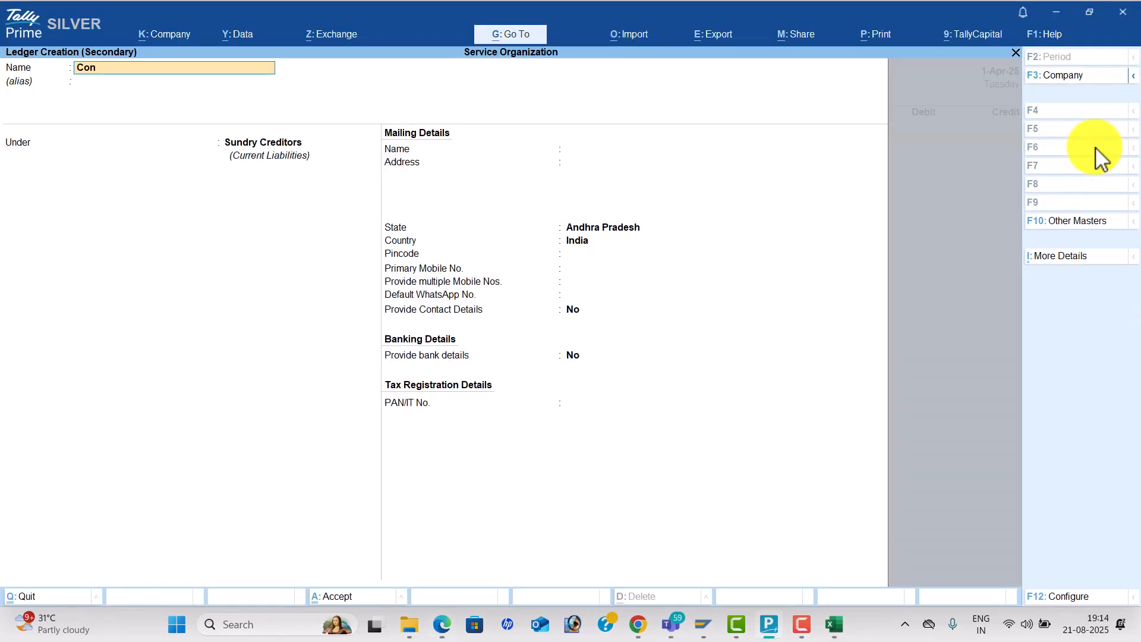
{"action": "type", "text": "sulting Fee"}
{"action": "key", "text": "Return"}
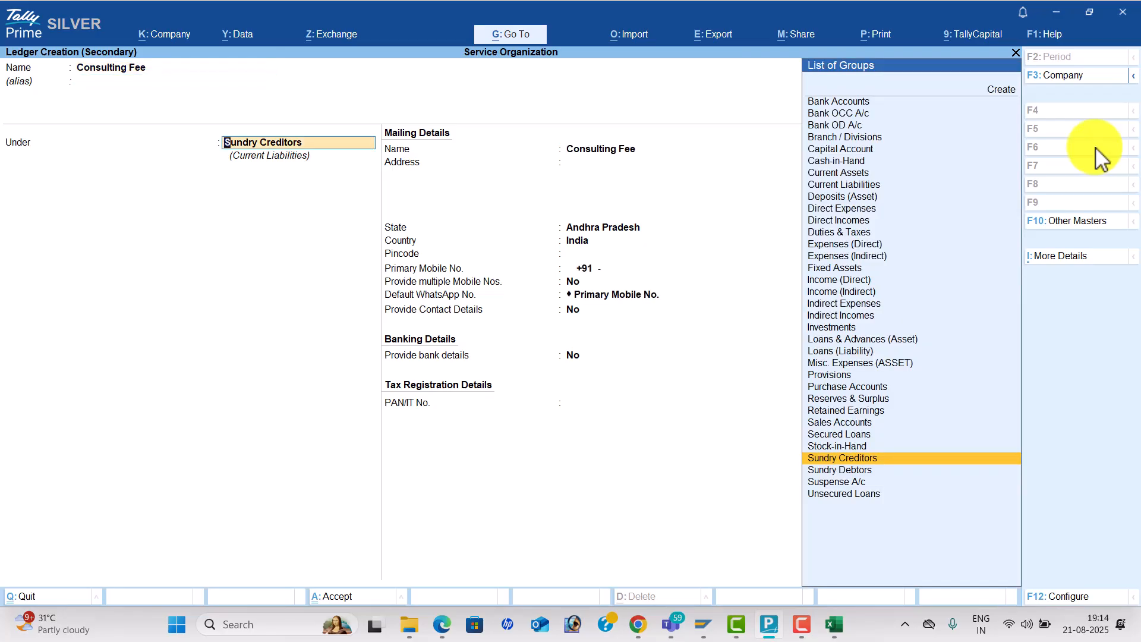
{"action": "type", "text": "Ind"}
{"action": "key", "text": "Return"}
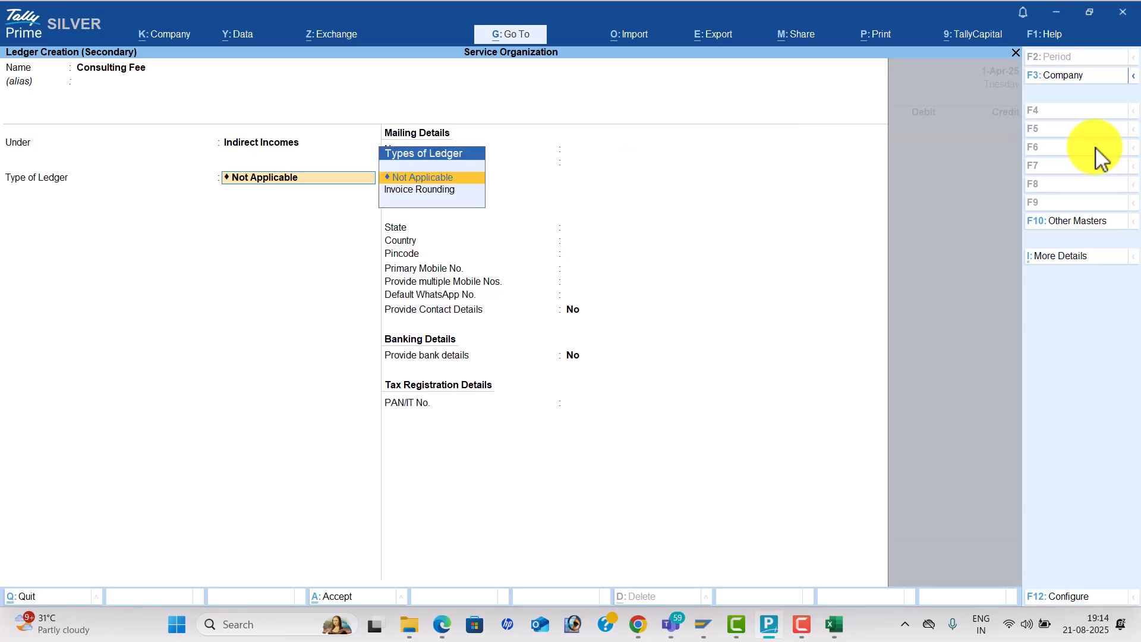
{"action": "key", "text": "ctrl+a"}
- Check the fee amount in the PDF, credit Consulting Fee with 25,000, debit Hdfc Bank and accept the receipt voucher
{"action": "key", "text": "alt+Tab"}
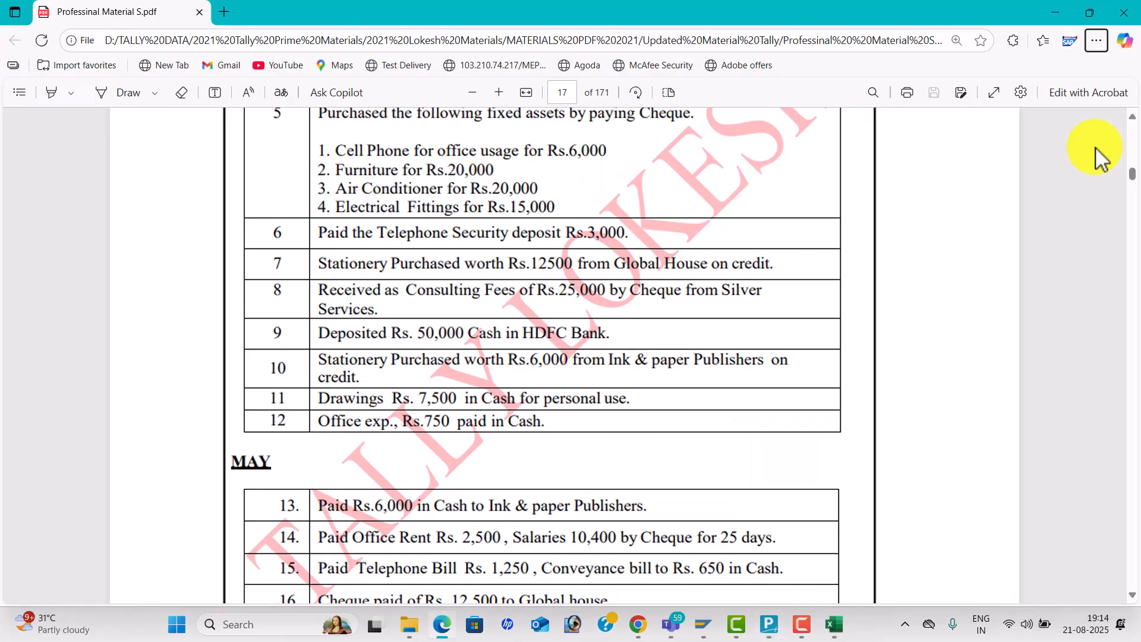
{"action": "key", "text": "alt+Tab"}
{"action": "type", "text": "25000"}
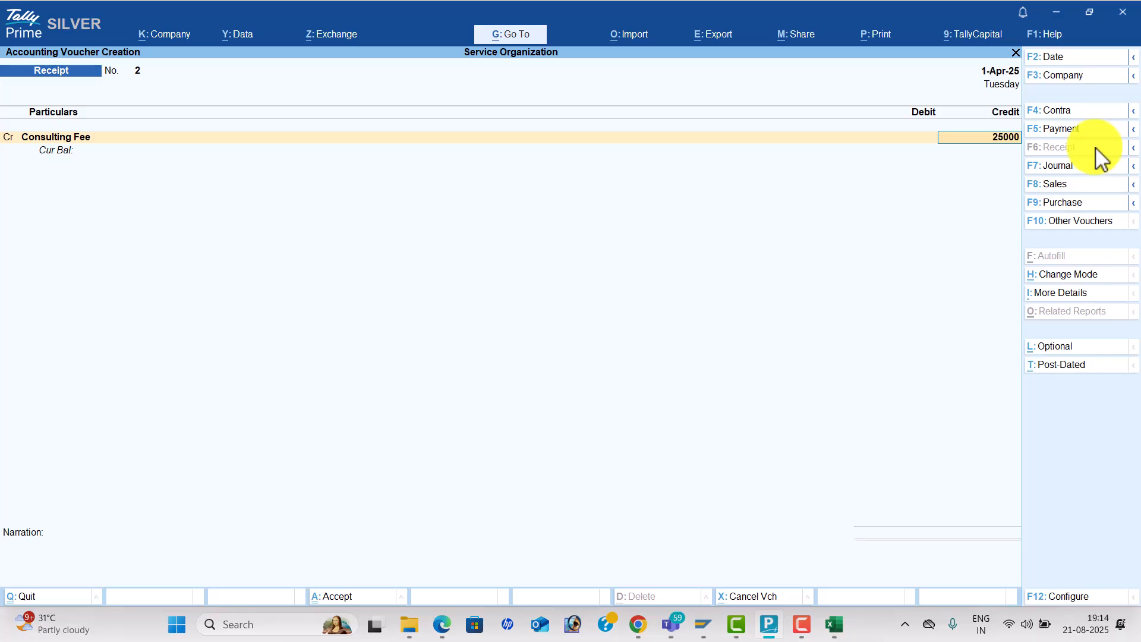
{"action": "key", "text": "Return"}
{"action": "type", "text": "h"}
{"action": "key", "text": "Return"}
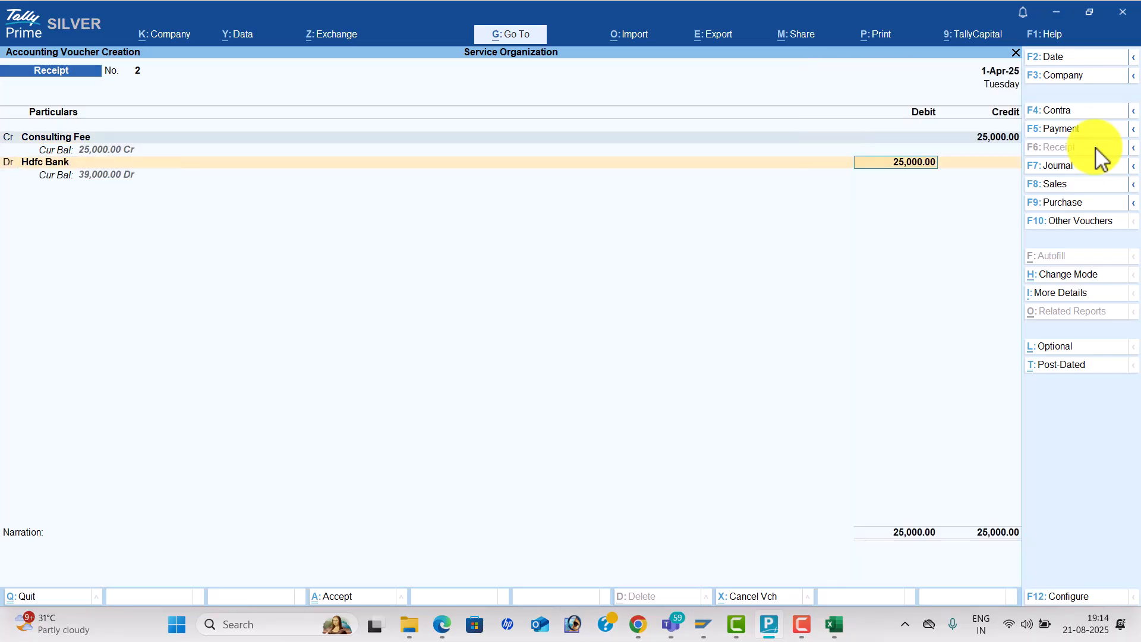
{"action": "key", "text": "Return"}
{"action": "key", "text": "Return"}
{"action": "key", "text": "Return"}
{"action": "key", "text": "Return"}
{"action": "key", "text": "Return"}
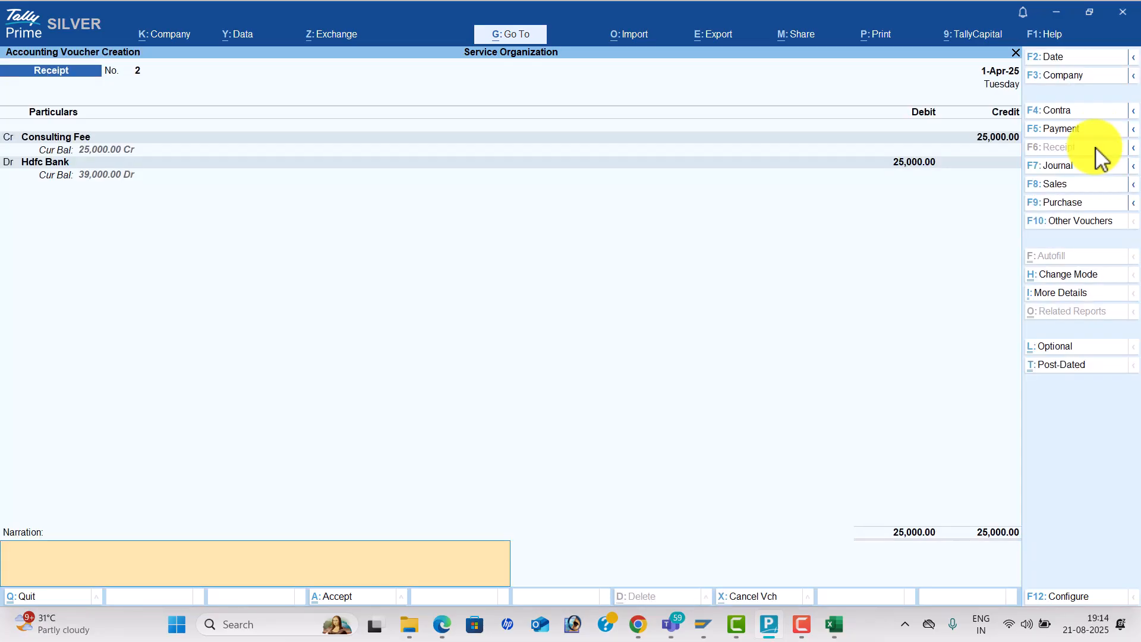
- Save the consulting fee receipt voucher and check the bank deposit transaction in the PDF
{"action": "key", "text": "Return"}
{"action": "key", "text": "Return"}
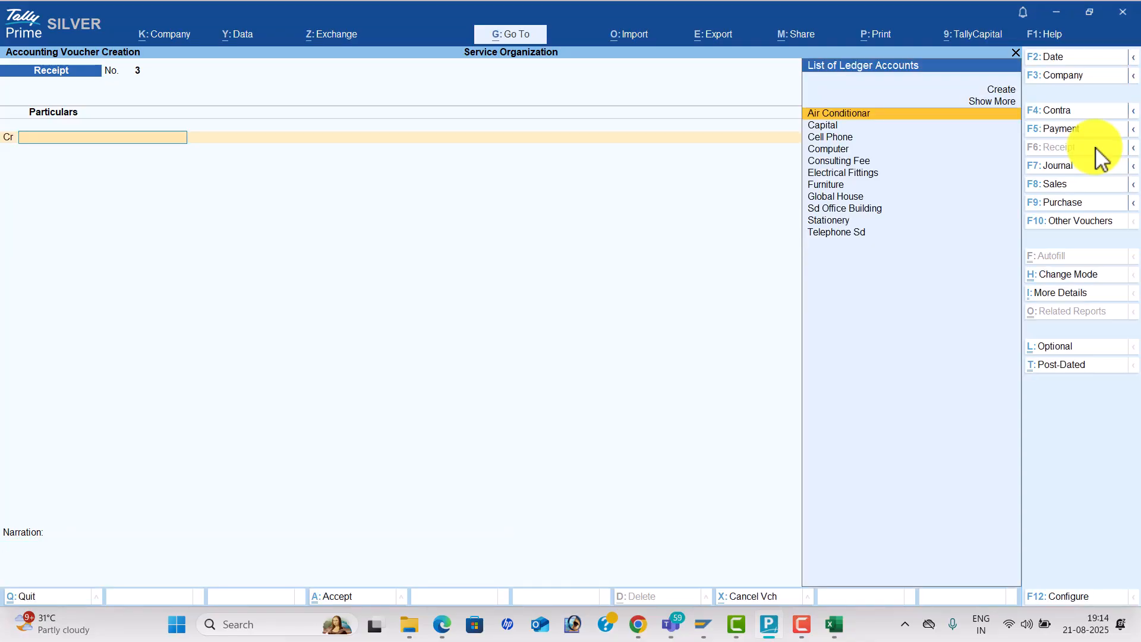
{"action": "key", "text": "alt+Tab"}
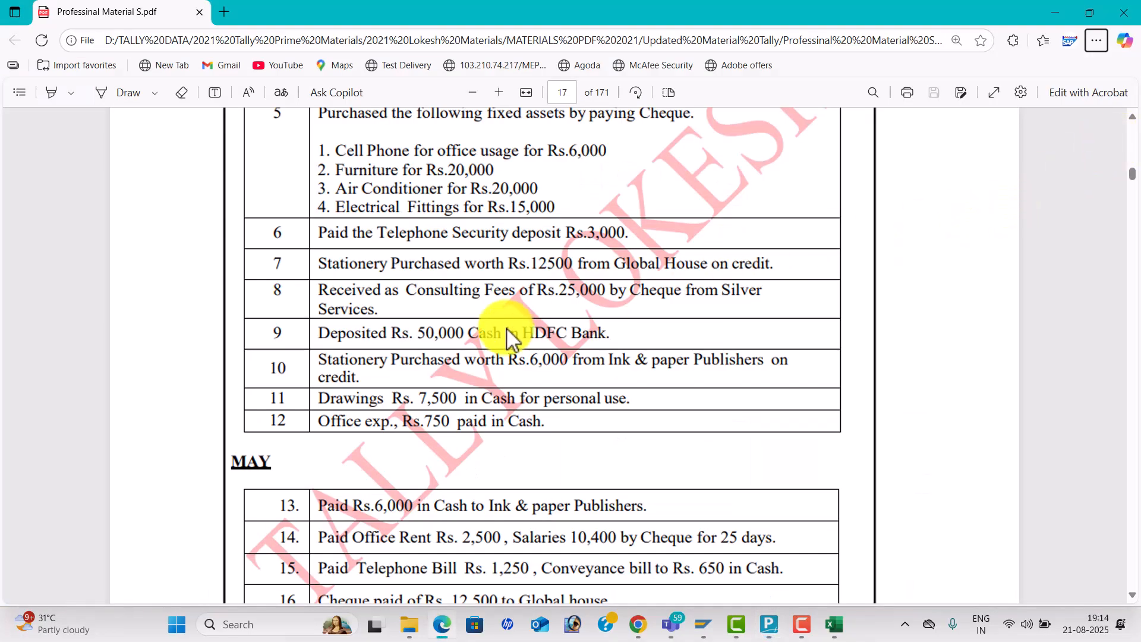
{"action": "key", "text": "alt+Tab"}
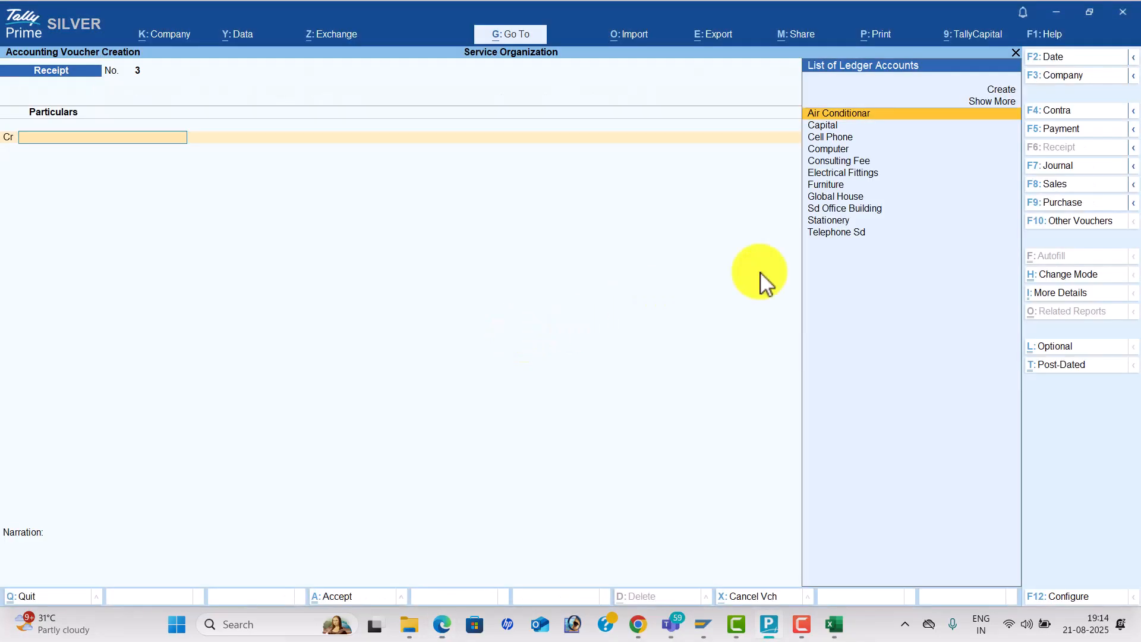
- Record a contra voucher crediting Cash and debiting Hdfc Bank with 50,000, and save it
{"action": "left_click", "coordinate": [1079, 114]}
{"action": "key", "text": "Return"}
{"action": "type", "text": "50,000"}
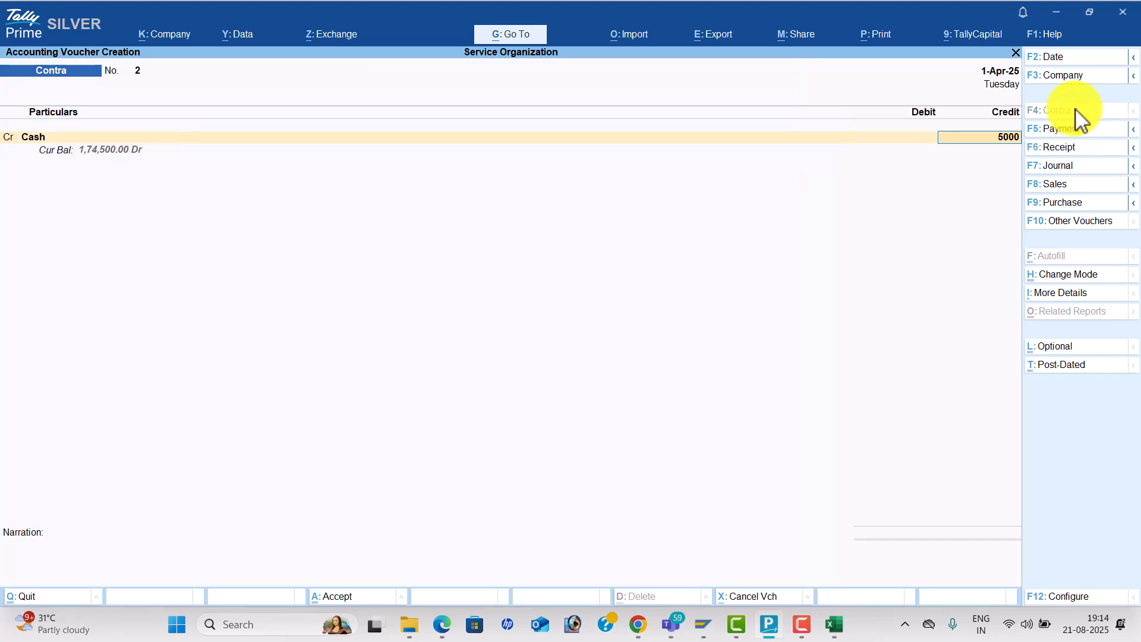
{"action": "key", "text": "Return"}
{"action": "key", "text": "Return"}
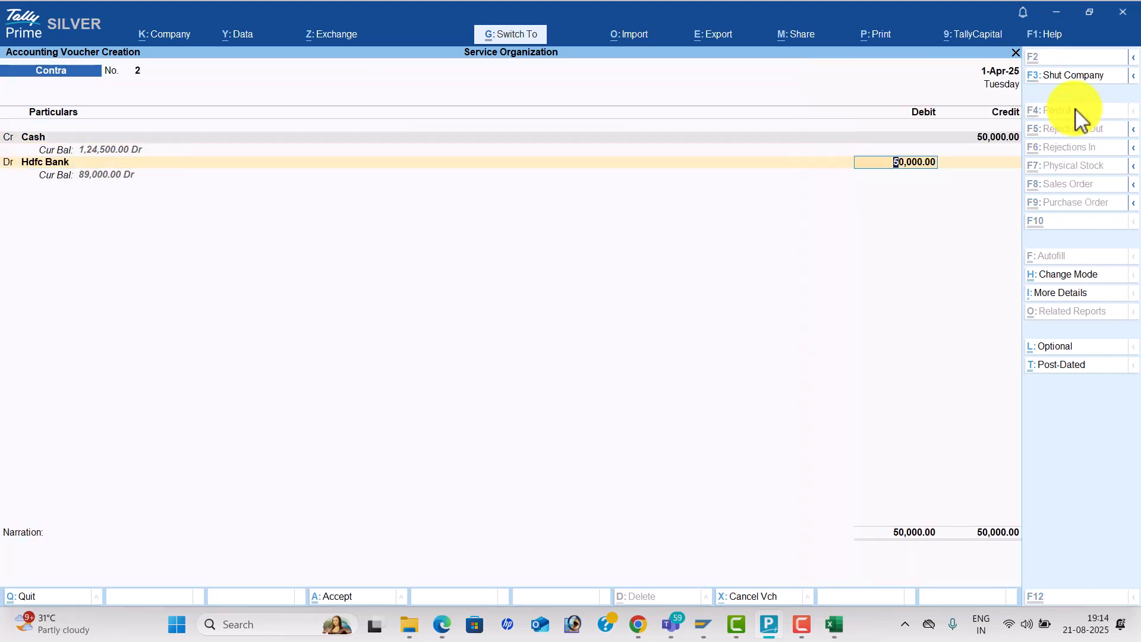
{"action": "key", "text": "ctrl+a"}
- Check the credit purchase of stationery in the PDF and debit Stationery with 6,000 in a new journal voucher
{"action": "key", "text": "alt+Tab"}
{"action": "scroll", "coordinate": [591, 395], "scroll_direction": "down", "scroll_amount": 2}
{"action": "key", "text": "alt+Tab"}
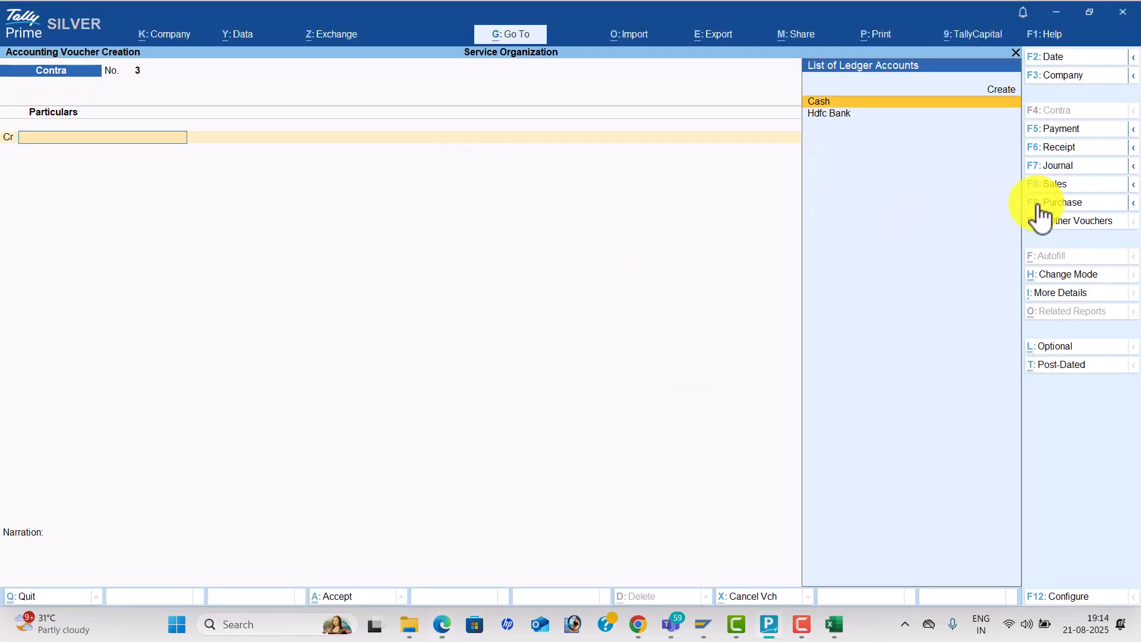
{"action": "left_click", "coordinate": [1065, 169]}
{"action": "key", "text": "Return"}
{"action": "key", "text": "Return"}
{"action": "type", "text": "st"}
{"action": "key", "text": "Return"}
{"action": "key", "text": "alt+Tab"}
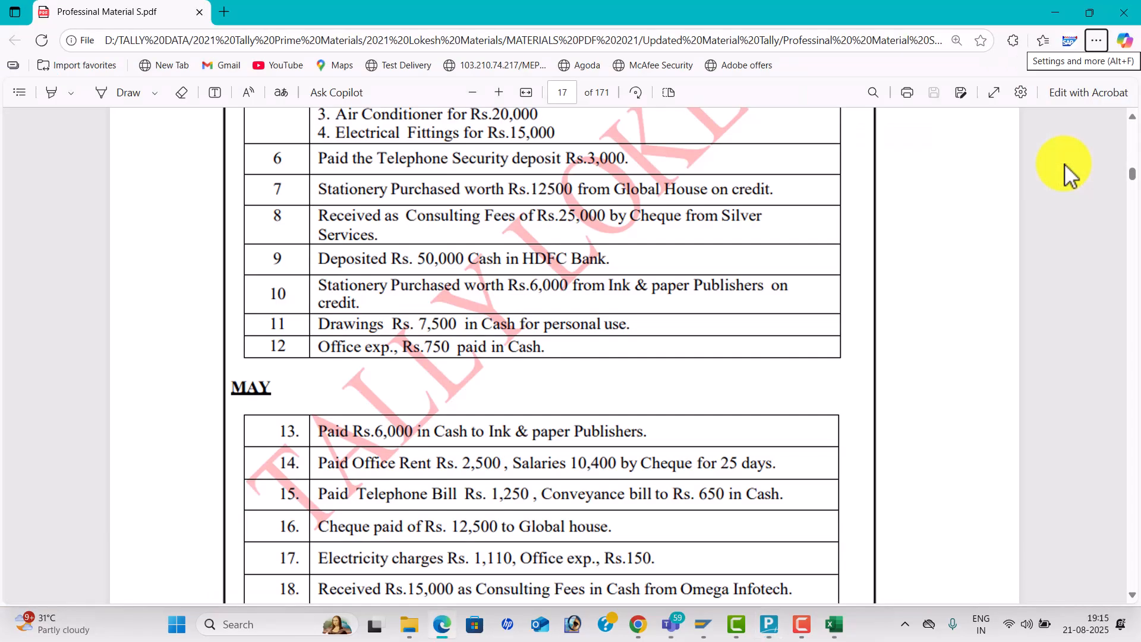
{"action": "key", "text": "alt+Tab"}
{"action": "type", "text": "6,0"}
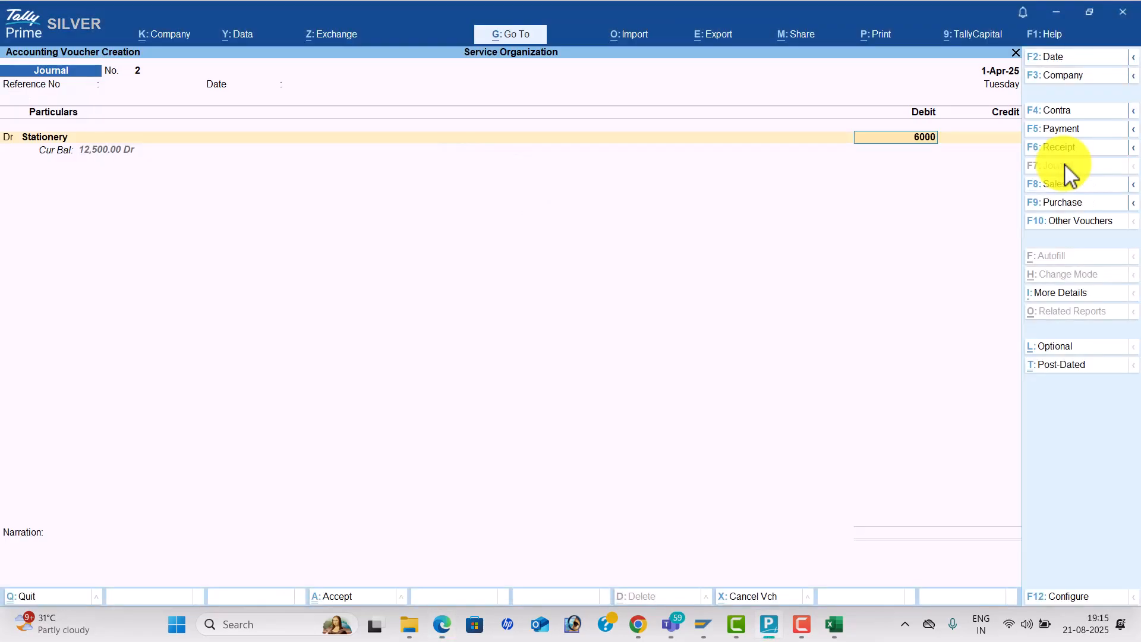
{"action": "type", "text": "00"}
{"action": "key", "text": "Return"}
- Create an "Ink Papers" ledger under Sundry Creditors for the journal voucher's credit line
{"action": "key", "text": "Return"}
{"action": "key", "text": "alt+c"}
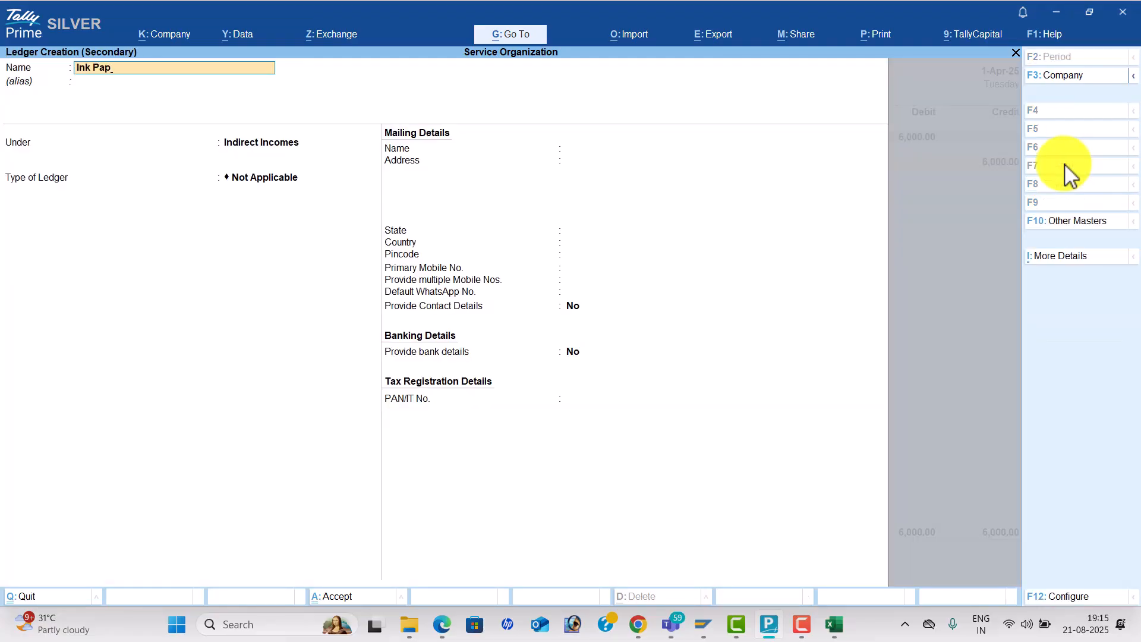
{"action": "type", "text": "Ink Papers"}
{"action": "key", "text": "Return"}
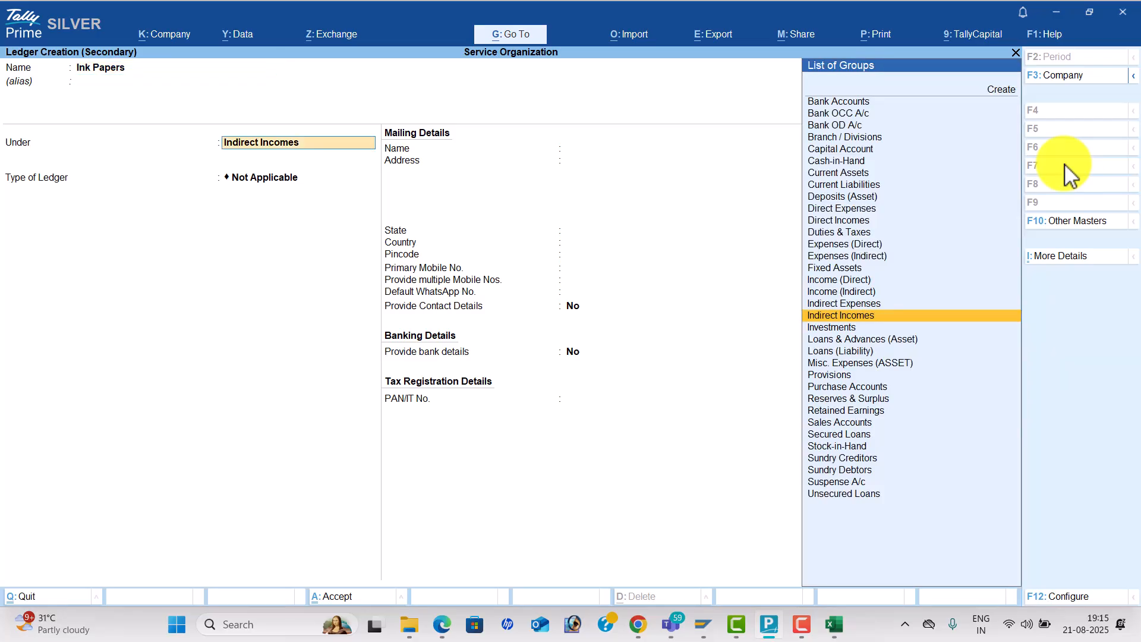
{"action": "type", "text": "Sun"}
{"action": "key", "text": "Down"}
{"action": "key", "text": "Up"}
{"action": "key", "text": "Return"}
{"action": "key", "text": "ctrl+a"}
- Credit Ink Papers with 6,000 and accept the journal voucher without a narration
{"action": "key", "text": "Return"}
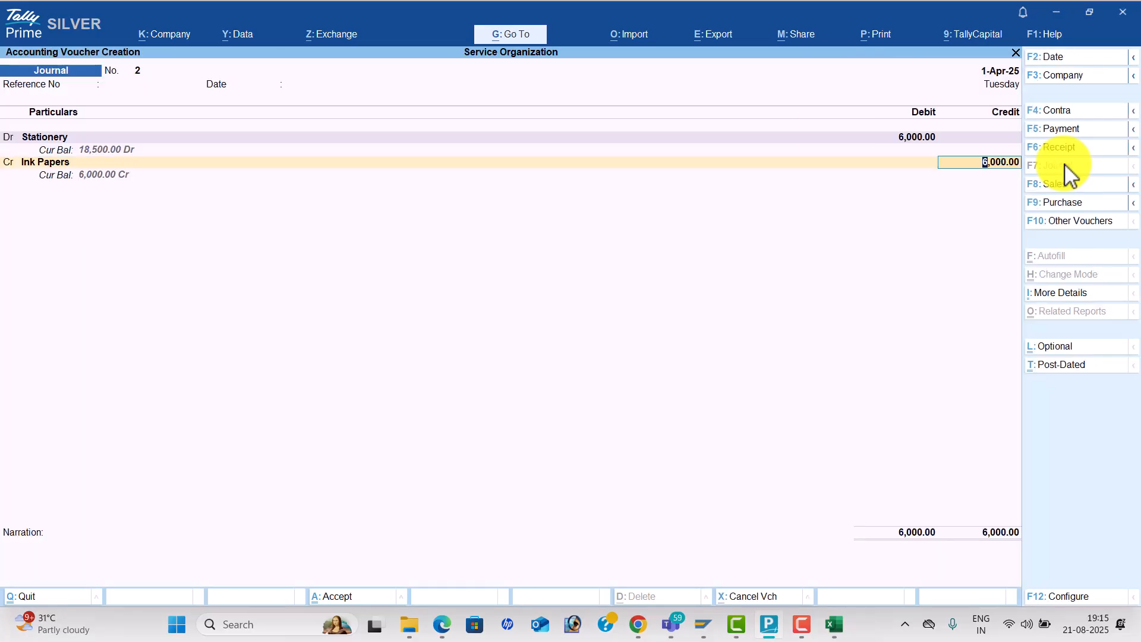
{"action": "key", "text": "Return"}
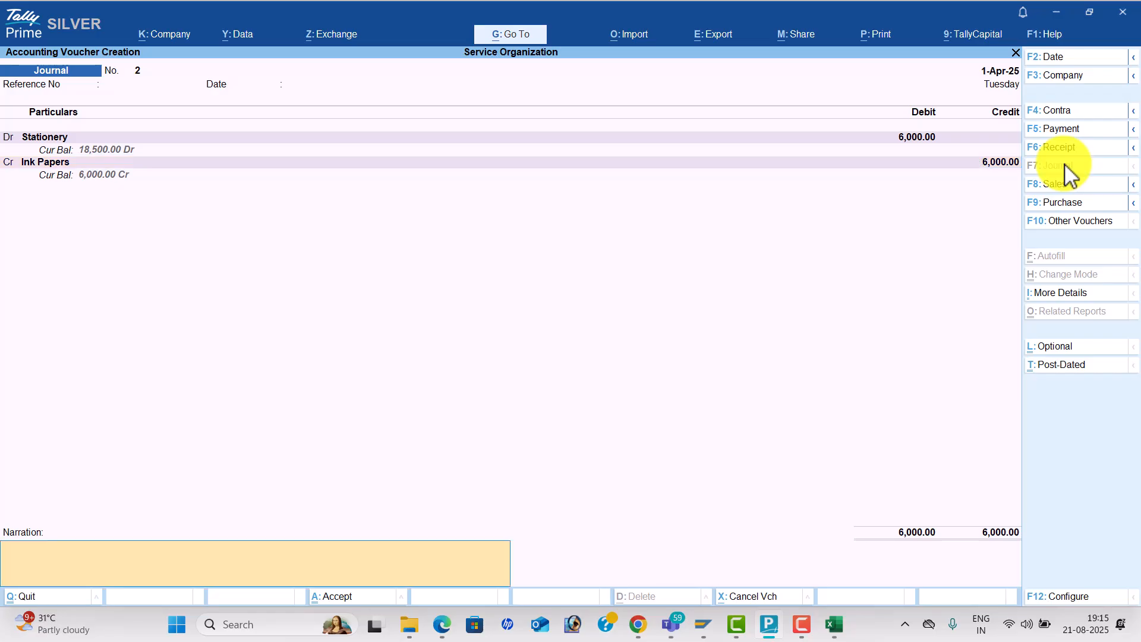
{"action": "key", "text": "Return"}
{"action": "key", "text": "Return"}
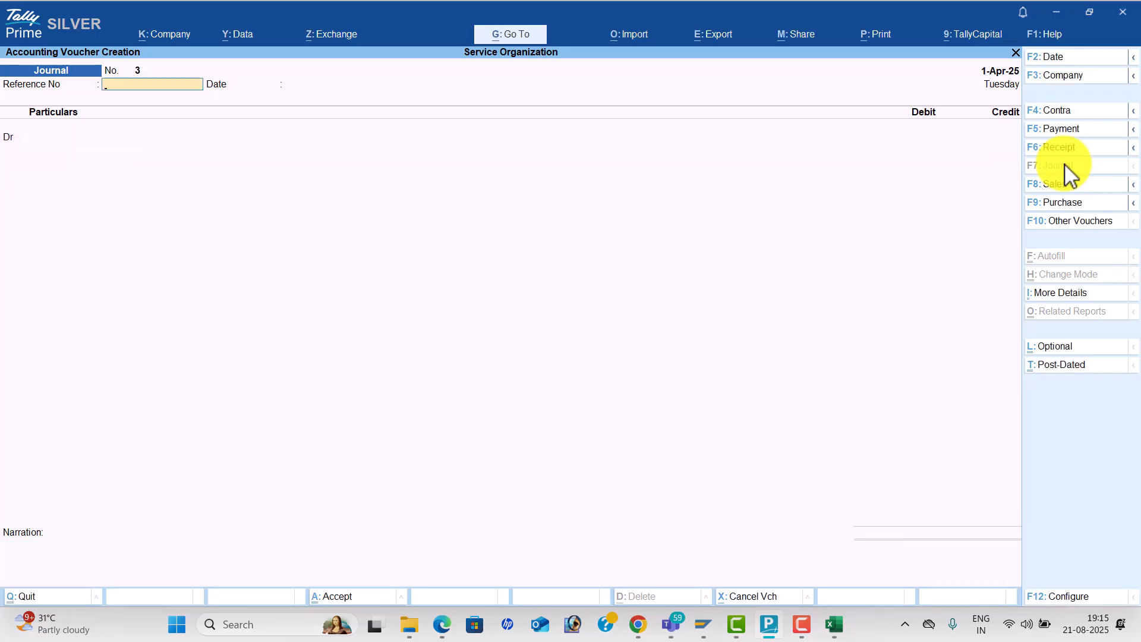
- Check the drawings transaction in the PDF and switch to a new payment voucher
{"action": "key", "text": "alt+Tab"}
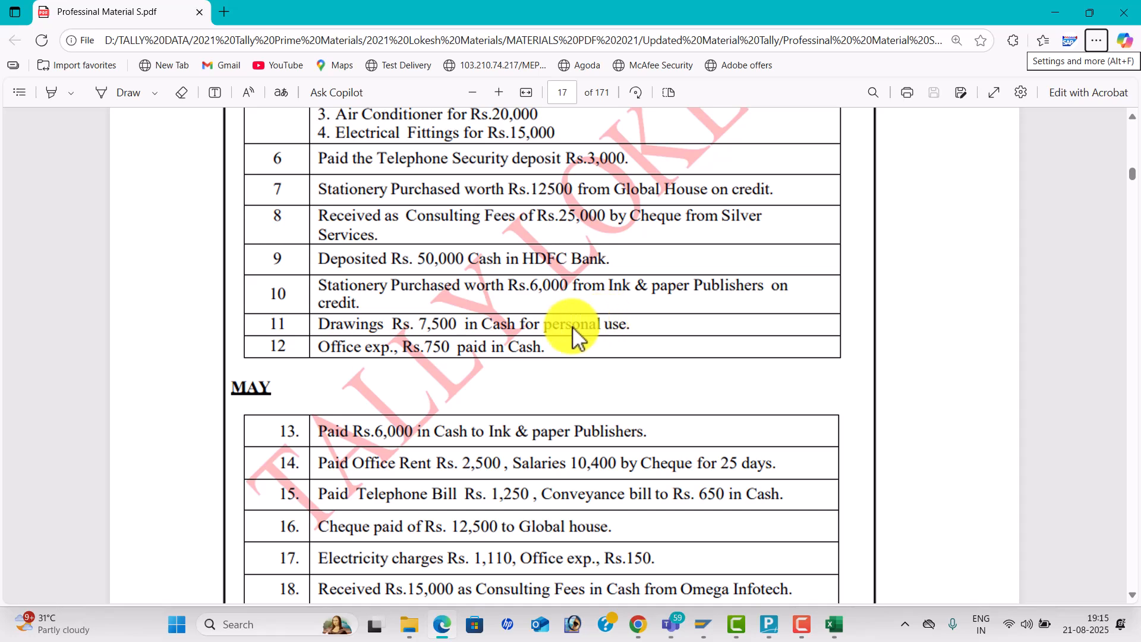
{"action": "key", "text": "alt+Tab"}
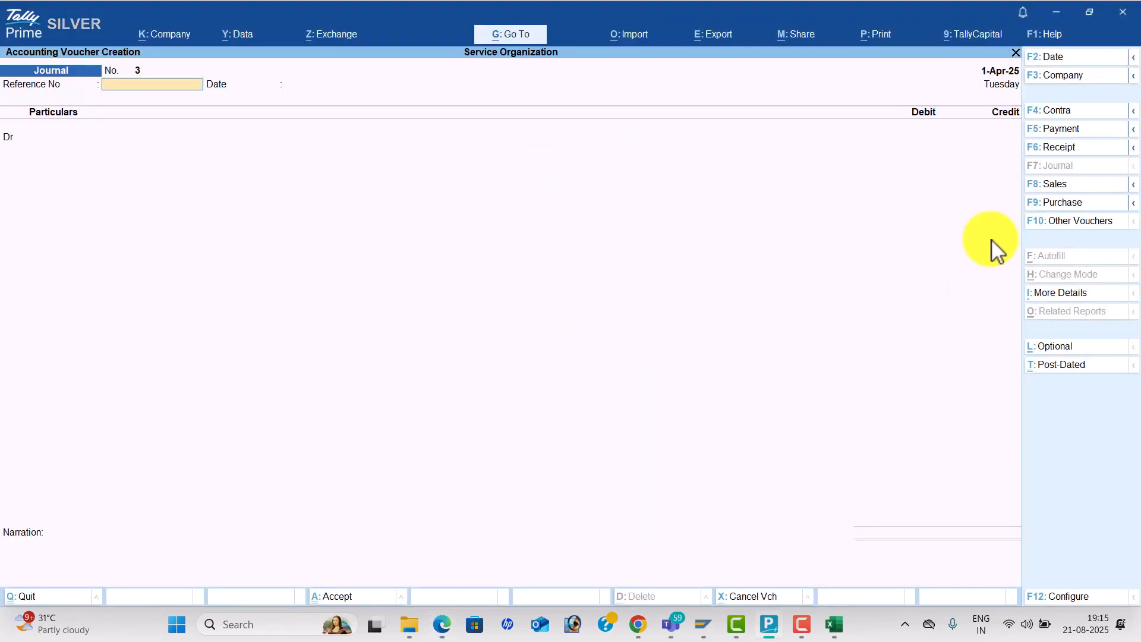
{"action": "left_click", "coordinate": [1078, 132]}
- Create a "Drawings" ledger under Capital Account for the payment voucher's debit line
{"action": "key", "text": "alt+c"}
{"action": "type", "text": "Drawing"}
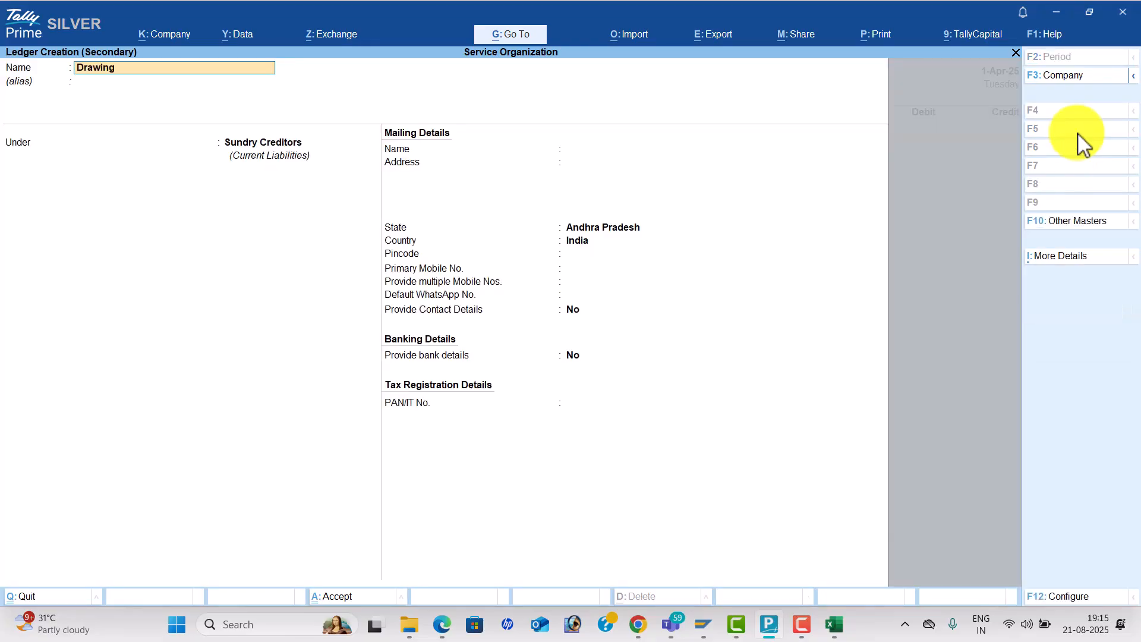
{"action": "type", "text": "s"}
{"action": "key", "text": "Return"}
{"action": "key", "text": "Return"}
{"action": "type", "text": "Ca"}
{"action": "key", "text": "Down"}
{"action": "key", "text": "Return"}
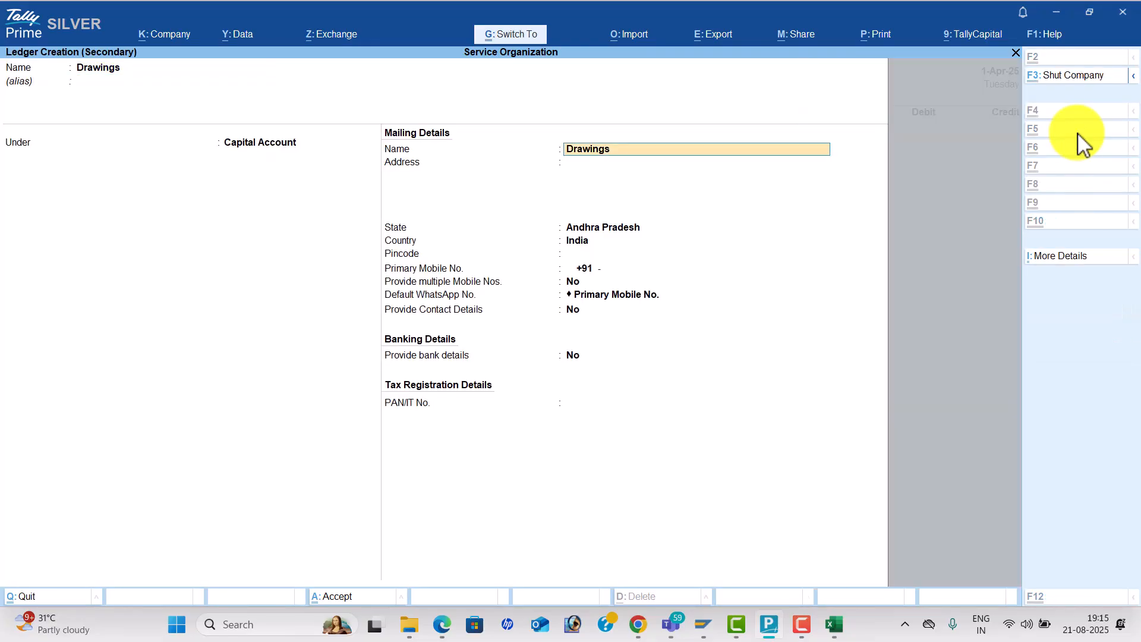
{"action": "key", "text": "ctrl+a"}
- Check the drawings amount in the PDF and debit Drawings with 7,500
{"action": "key", "text": "alt+Tab"}
{"action": "key", "text": "alt+Tab"}
{"action": "type", "text": "7500"}
{"action": "key", "text": "Return"}
- Create an "Office Exp" ledger under Indirect Expenses for the payment voucher's second debit line
{"action": "key", "text": "alt+c"}
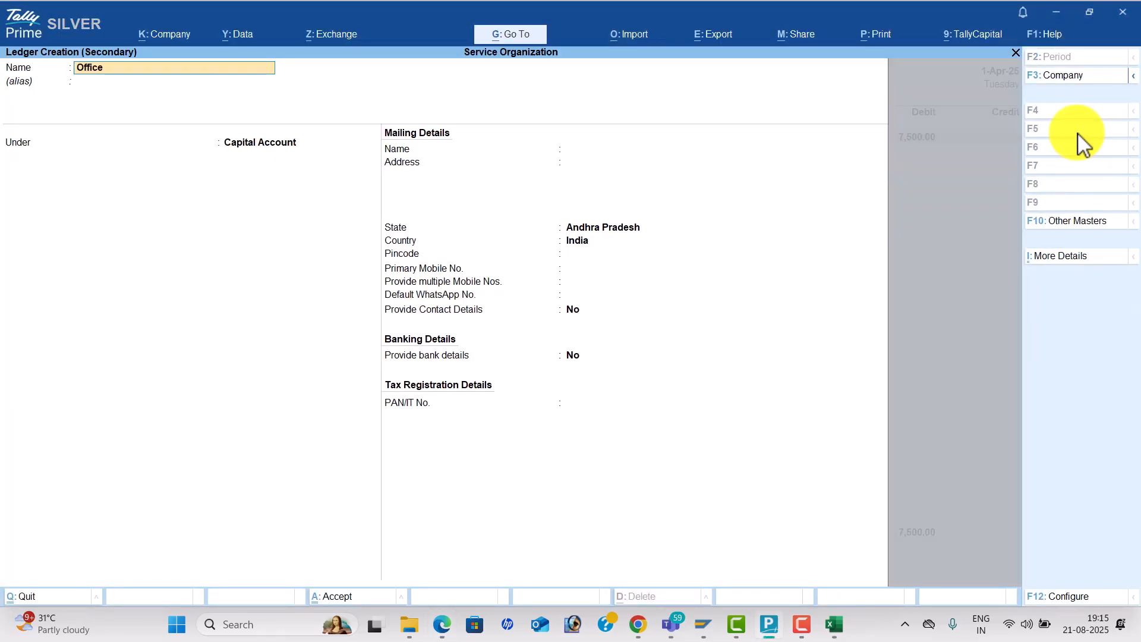
{"action": "key", "text": "Return"}
{"action": "type", "text": "ind"}
{"action": "key", "text": "Down"}
{"action": "key", "text": "Down"}
{"action": "key", "text": "Return"}
{"action": "key", "text": "ctrl+a"}
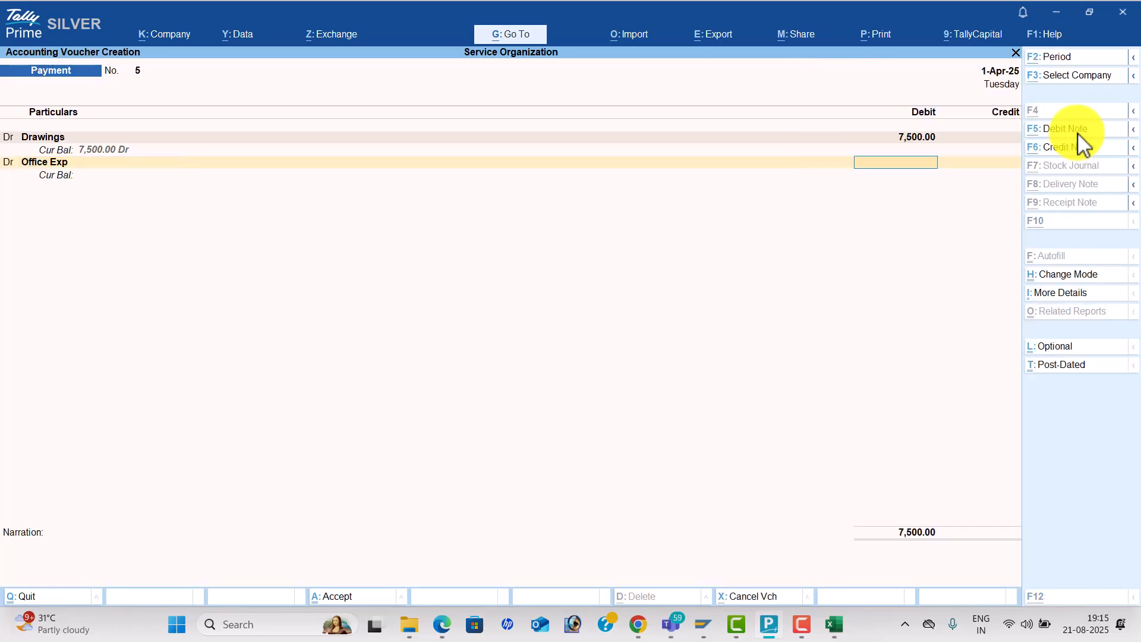
- Check the office expense amount in the PDF and debit Office Exp with 750
{"action": "key", "text": "alt+Tab"}
{"action": "key", "text": "alt+Tab"}
{"action": "type", "text": "750"}
{"action": "key", "text": "Return"}
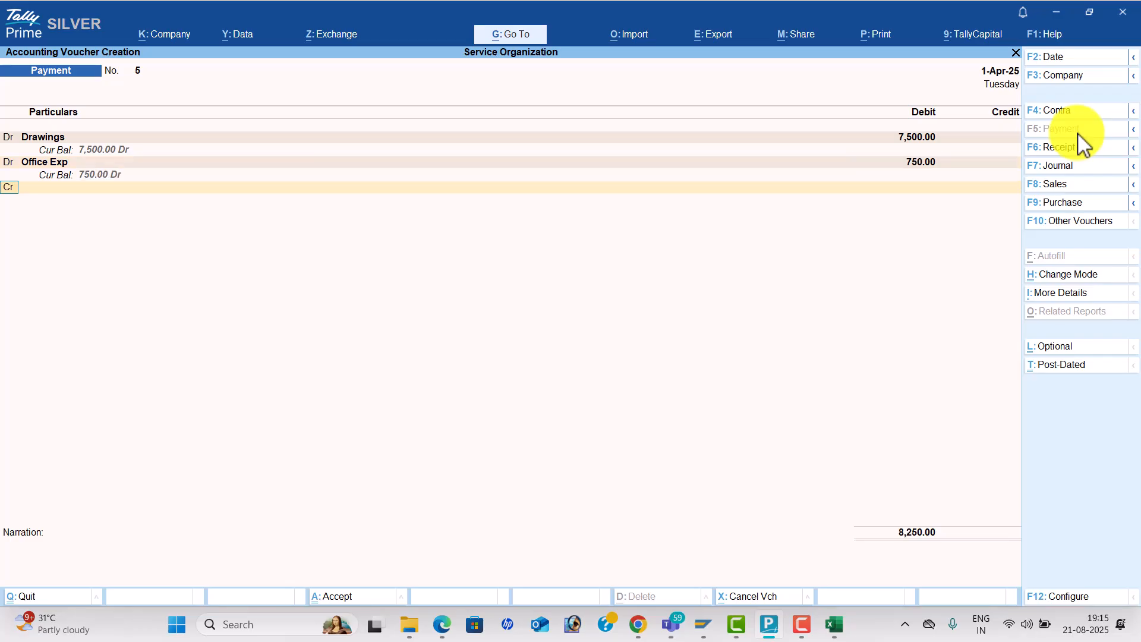
- Credit Cash with 8,250 and accept the payment voucher without a narration
{"action": "key", "text": "Return"}
{"action": "key", "text": "Down"}
{"action": "key", "text": "Return"}
{"action": "key", "text": "Return"}
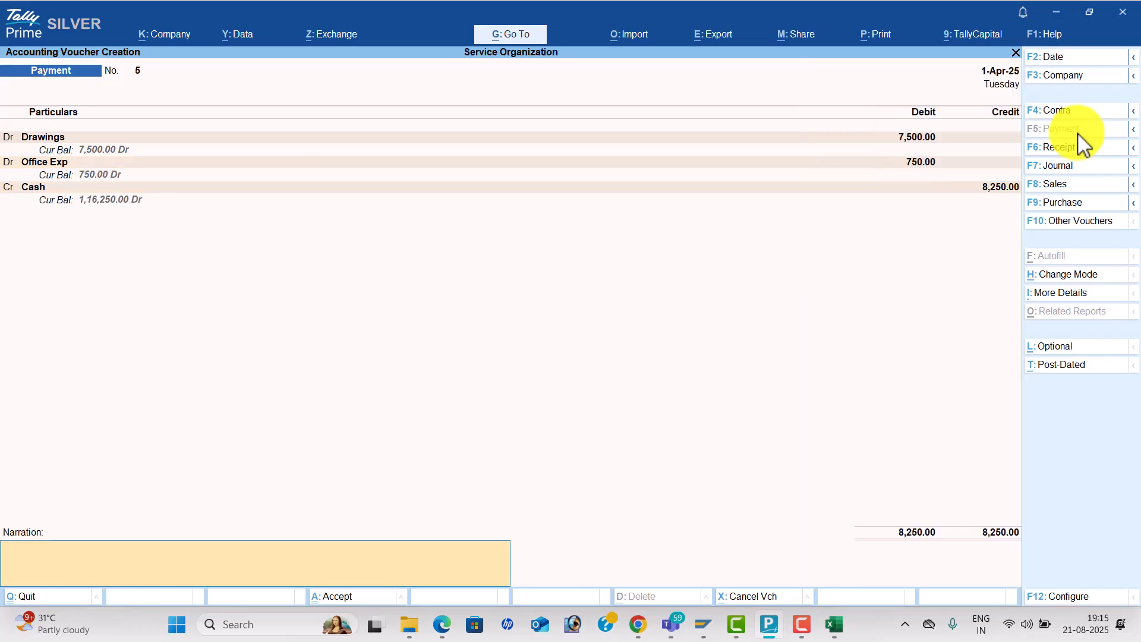
{"action": "key", "text": "Return"}
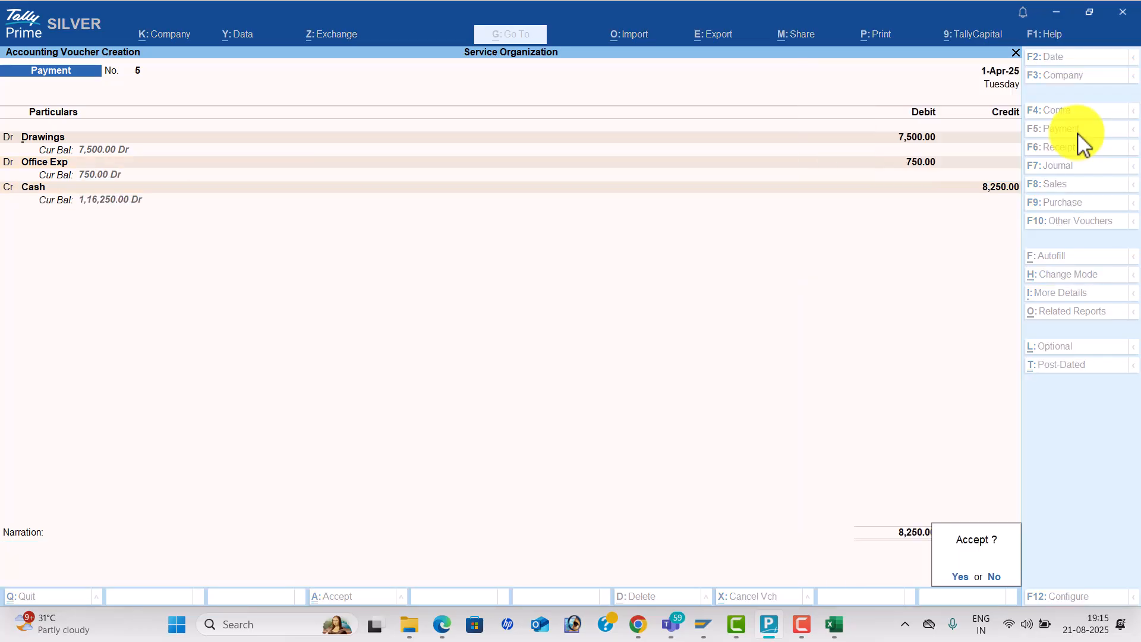
{"action": "key", "text": "Return"}
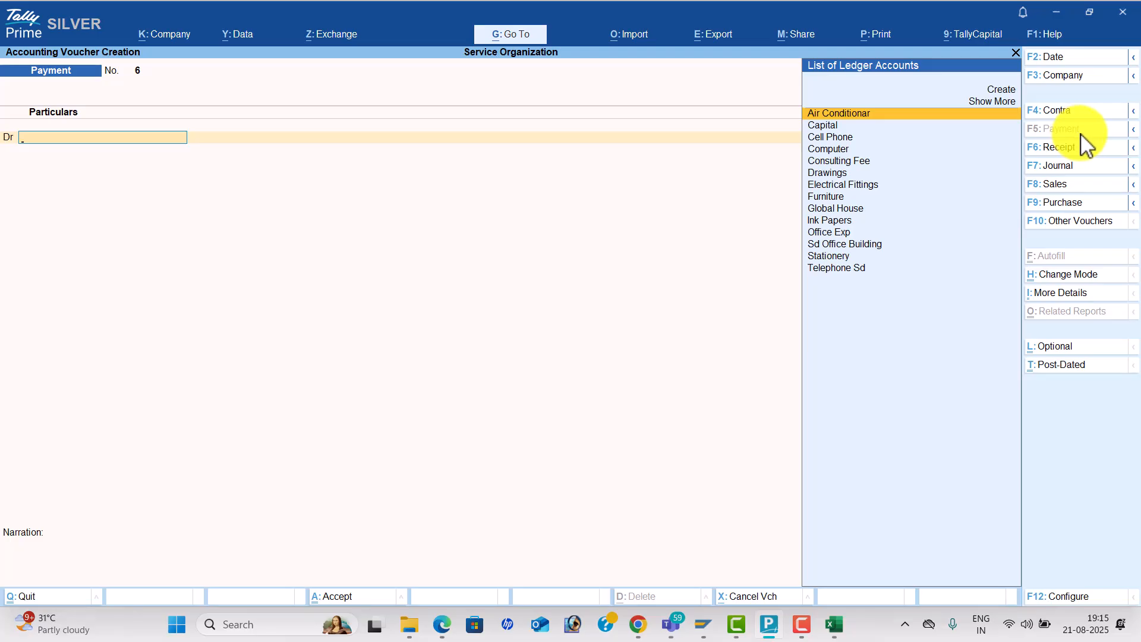
- Leave voucher entry and look through the recorded April vouchers in the Day Book
{"action": "key", "text": "Escape"}
{"action": "key", "text": "Down"}
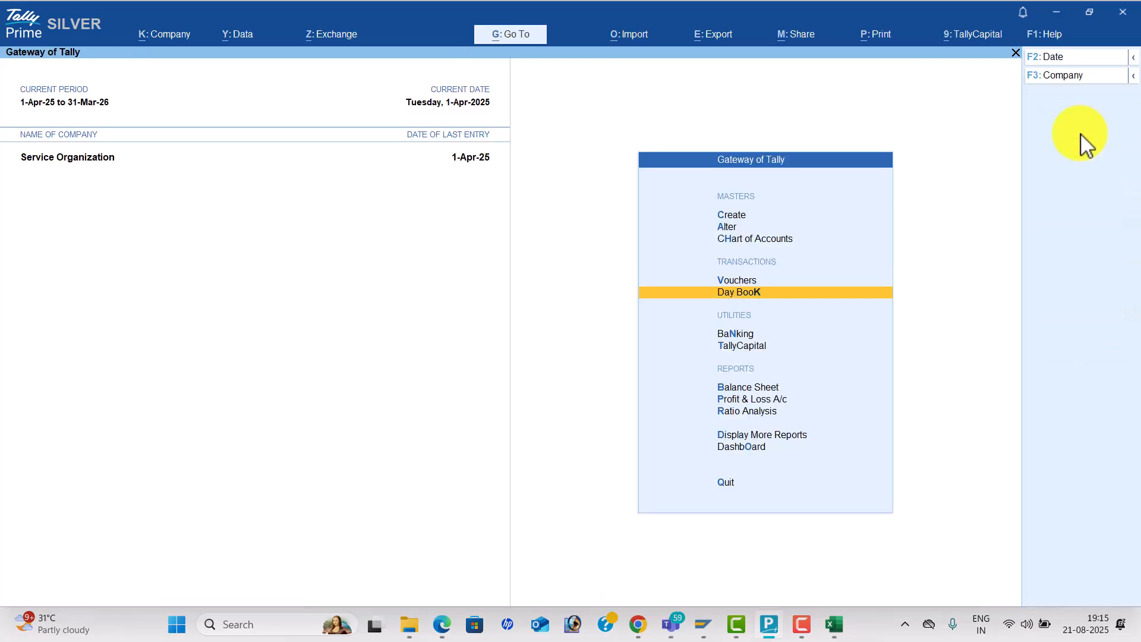
{"action": "key", "text": "Return"}
{"action": "key", "text": "Down"}
{"action": "key", "text": "Down"}
{"action": "key", "text": "Down"}
{"action": "key", "text": "Down"}
{"action": "key", "text": "Down"}
{"action": "key", "text": "Down"}
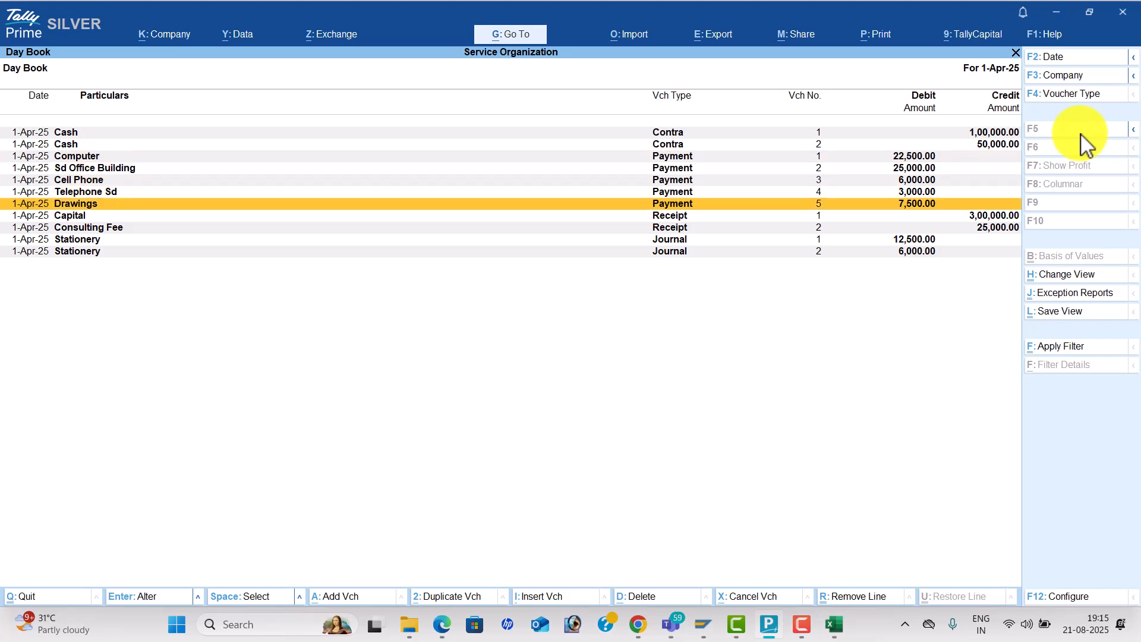
- Open the Profit & Loss A/c report and show it in detailed form
{"action": "key", "text": "Escape"}
{"action": "key", "text": "Down"}
{"action": "key", "text": "Down"}
{"action": "key", "text": "Down"}
{"action": "key", "text": "Down"}
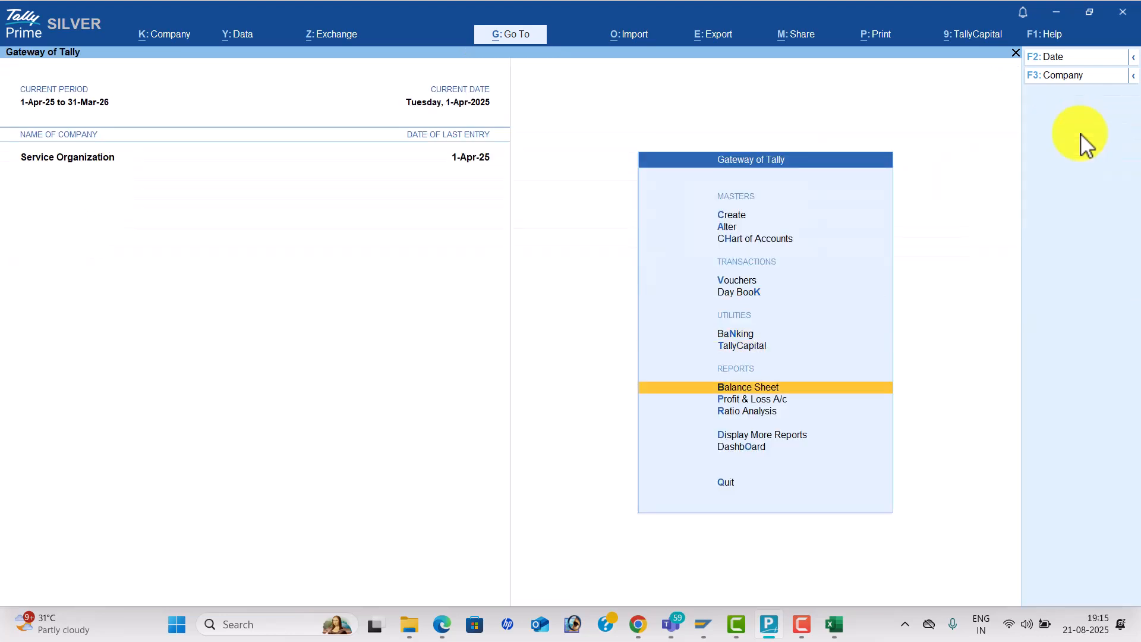
{"action": "key", "text": "Return"}
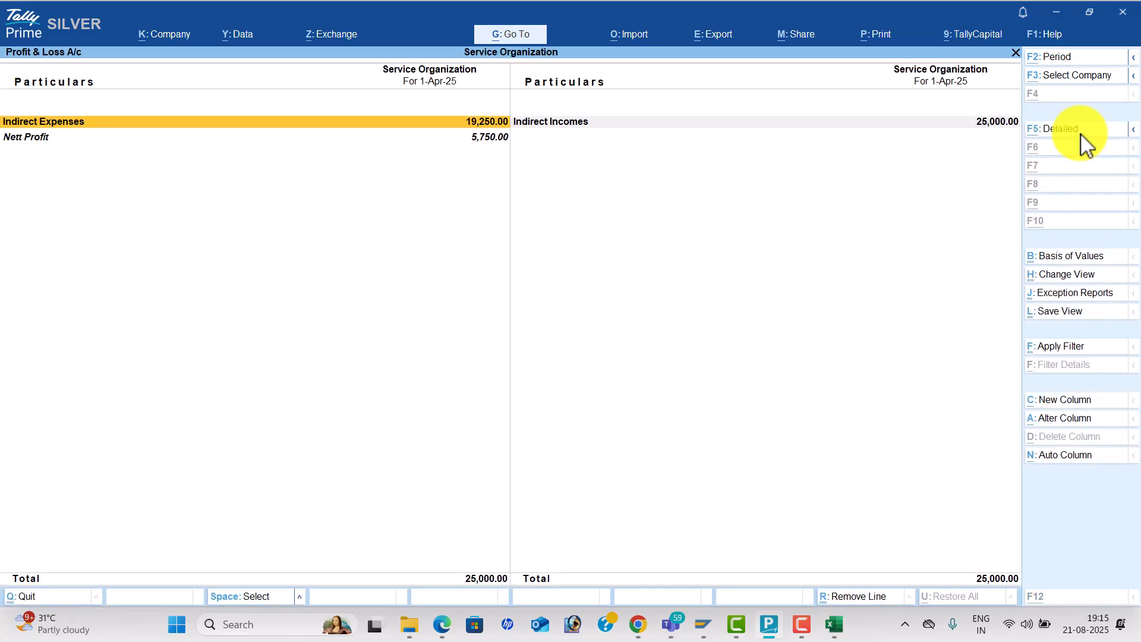
{"action": "key", "text": "alt+F5"}
- Examine the indirect expenses, indirect incomes and nett profit lines of the Profit & Loss A/c
{"action": "key", "text": "Down"}
{"action": "key", "text": "Right"}
{"action": "key", "text": "Up"}
{"action": "key", "text": "Left"}
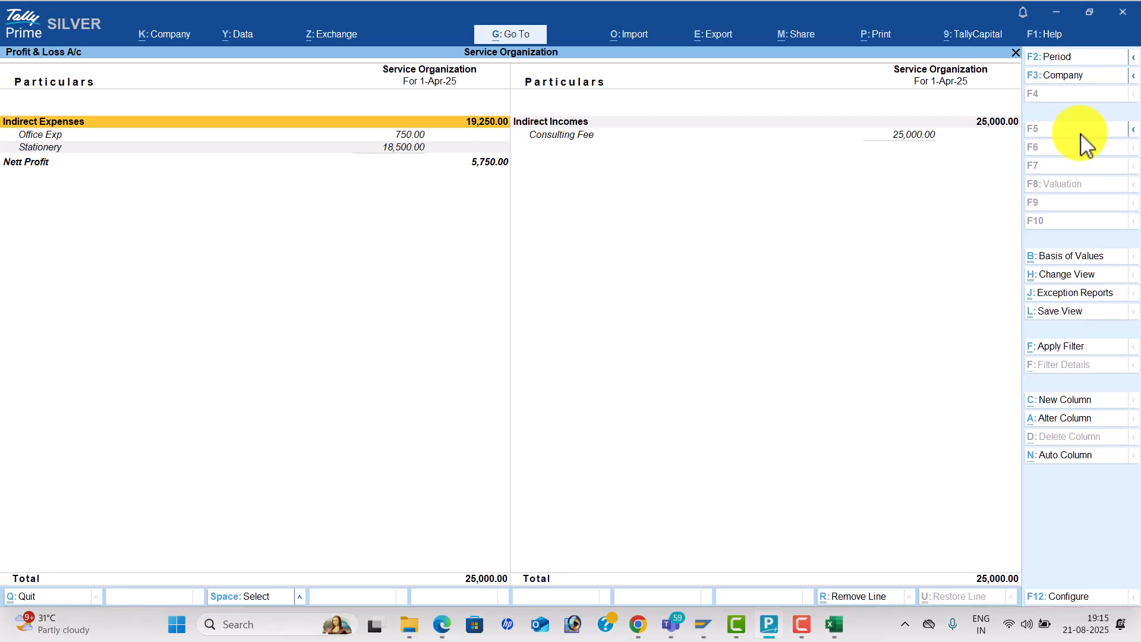
{"action": "key", "text": "Down"}
{"action": "key", "text": "Down"}
{"action": "key", "text": "Down"}
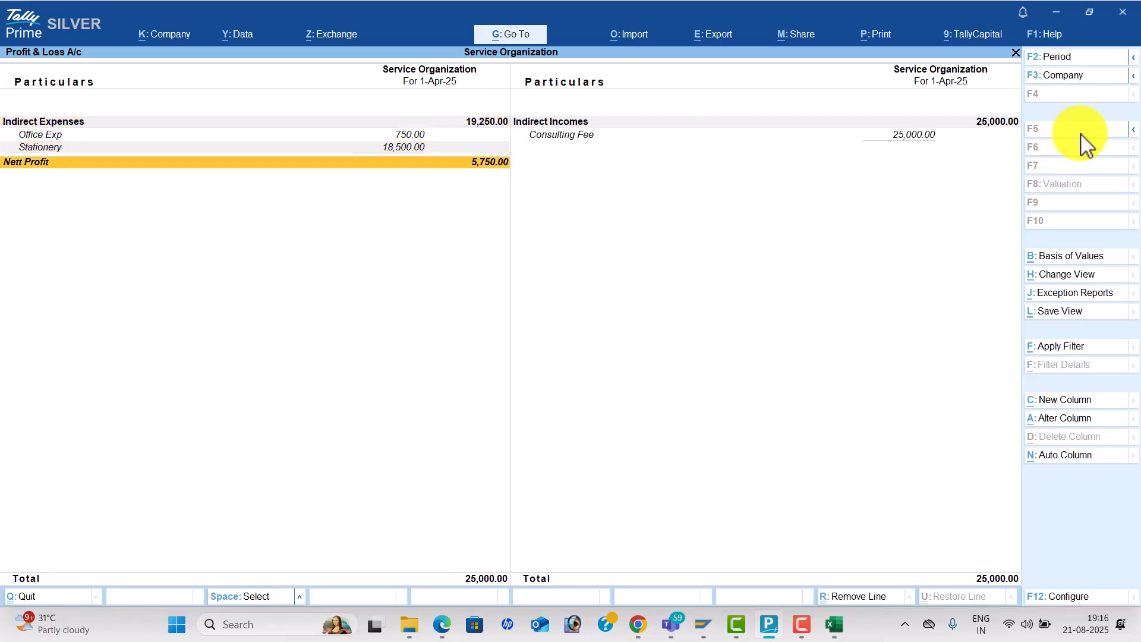
- Find the Module 1 April Month Profit & Loss answer table in the PDF and compare its nett profit
{"action": "key", "text": "alt+Tab"}
{"action": "scroll", "coordinate": [943, 242], "scroll_direction": "down", "scroll_amount": 20}
{"action": "scroll", "coordinate": [810, 280], "scroll_direction": "down", "scroll_amount": 18}
{"action": "scroll", "coordinate": [807, 291], "scroll_direction": "down", "scroll_amount": 12}
{"action": "scroll", "coordinate": [748, 306], "scroll_direction": "up", "scroll_amount": 4}
{"action": "scroll", "coordinate": [747, 306], "scroll_direction": "down", "scroll_amount": 8}
{"action": "scroll", "coordinate": [747, 306], "scroll_direction": "up", "scroll_amount": 3}
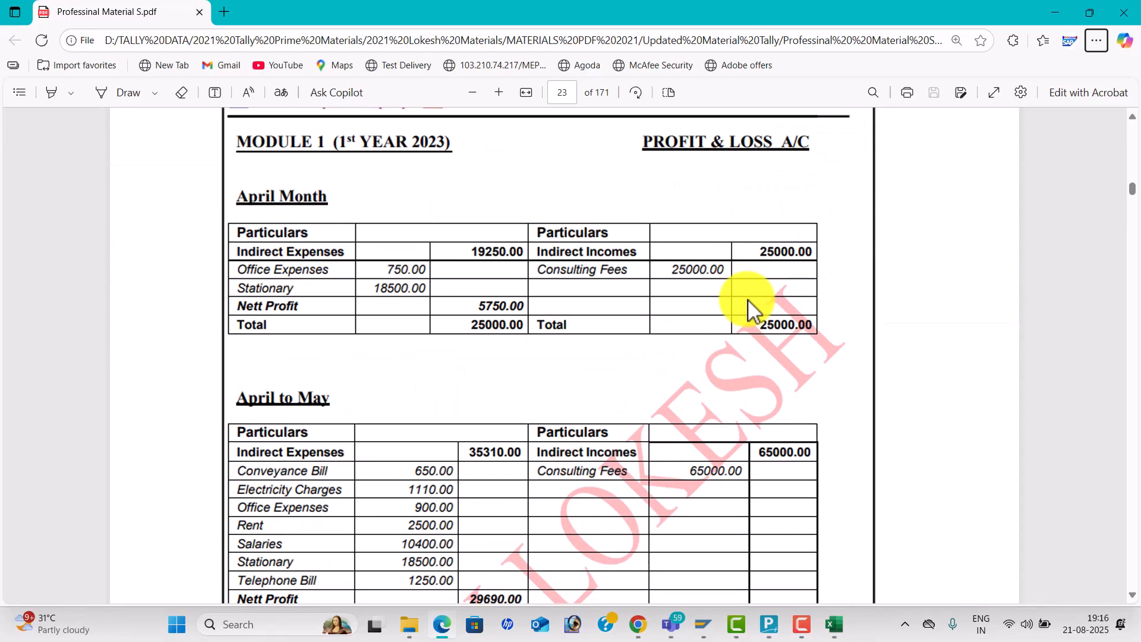
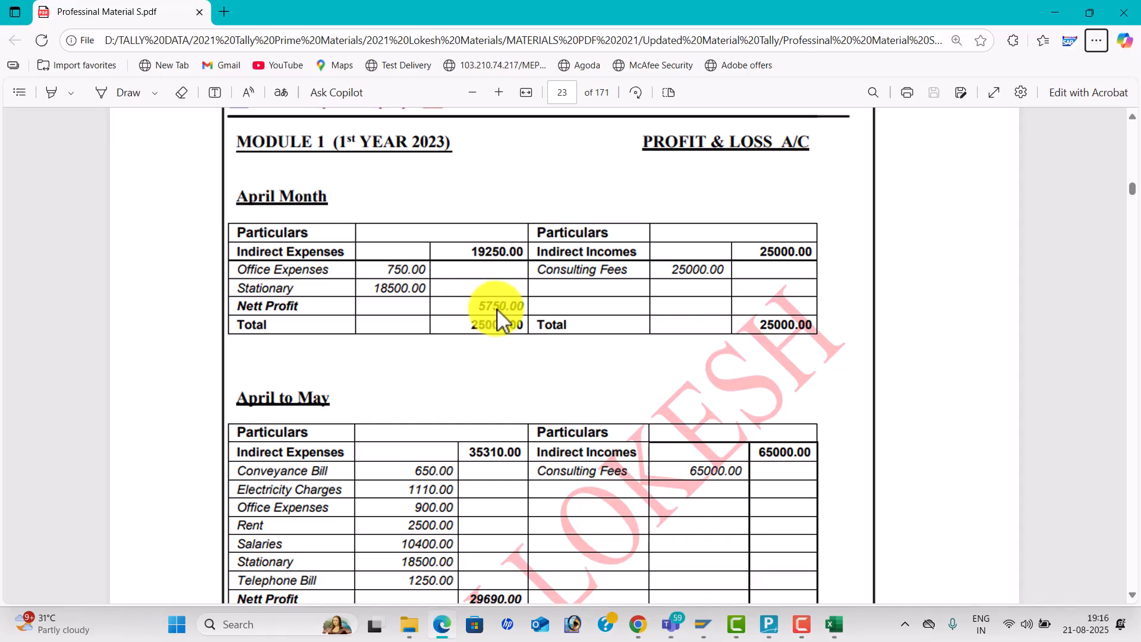
- Find the "Service Company - Keys" page in the PDF and review the voucher key for each transaction number
{"action": "scroll", "coordinate": [498, 312], "scroll_direction": "down", "scroll_amount": 20}
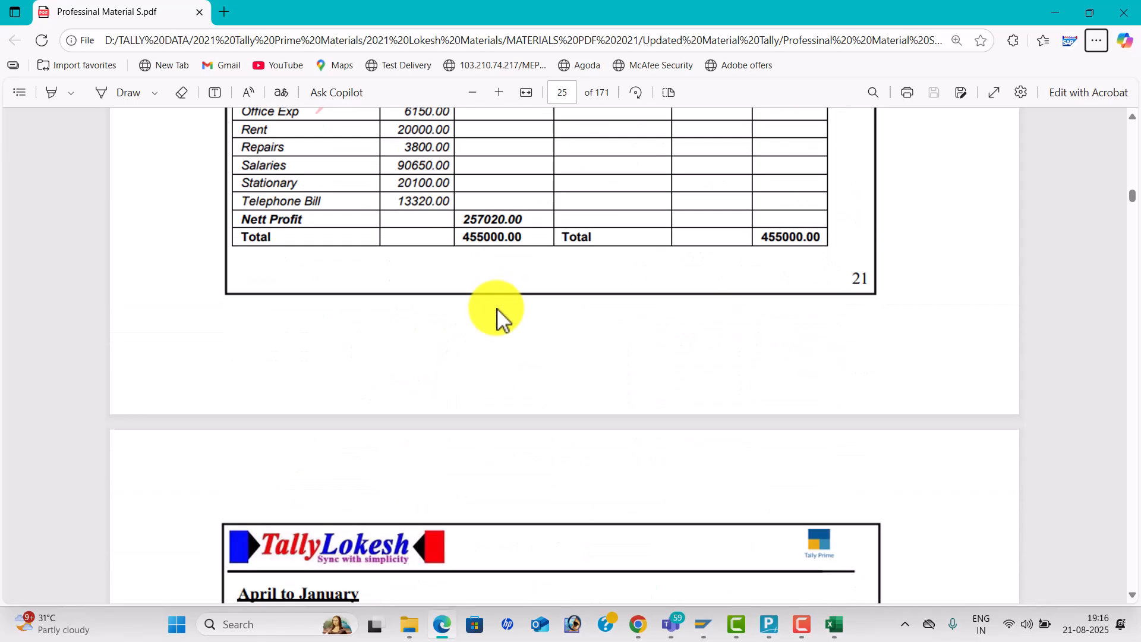
{"action": "scroll", "coordinate": [498, 310], "scroll_direction": "down", "scroll_amount": 20}
{"action": "scroll", "coordinate": [497, 309], "scroll_direction": "down", "scroll_amount": 15}
{"action": "scroll", "coordinate": [496, 308], "scroll_direction": "down", "scroll_amount": 20}
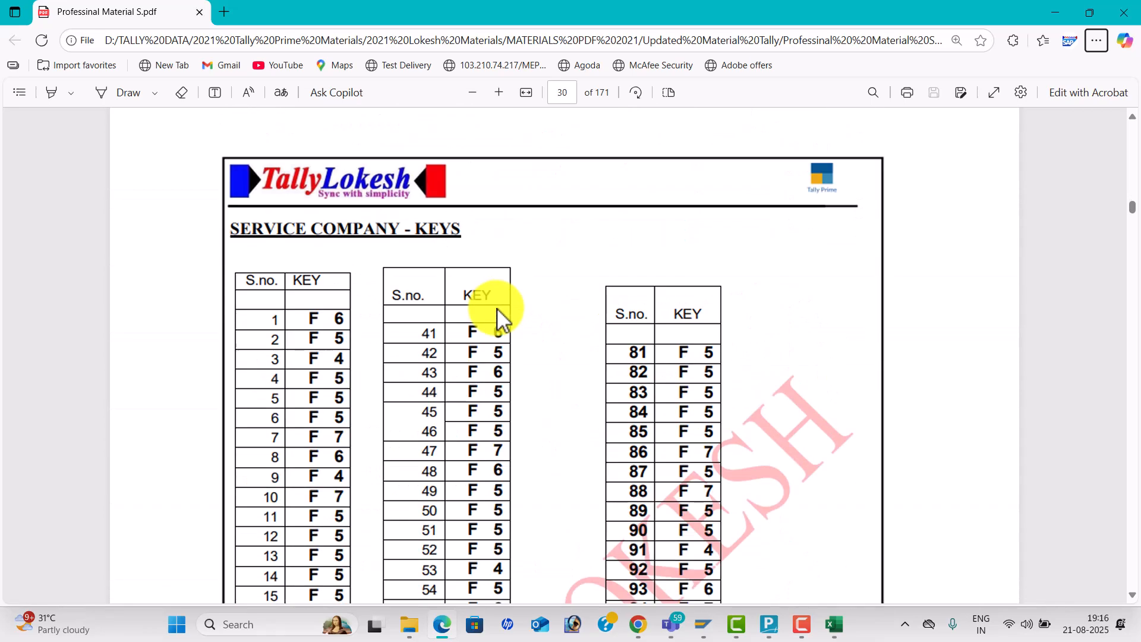
{"action": "scroll", "coordinate": [496, 308], "scroll_direction": "down", "scroll_amount": 12}
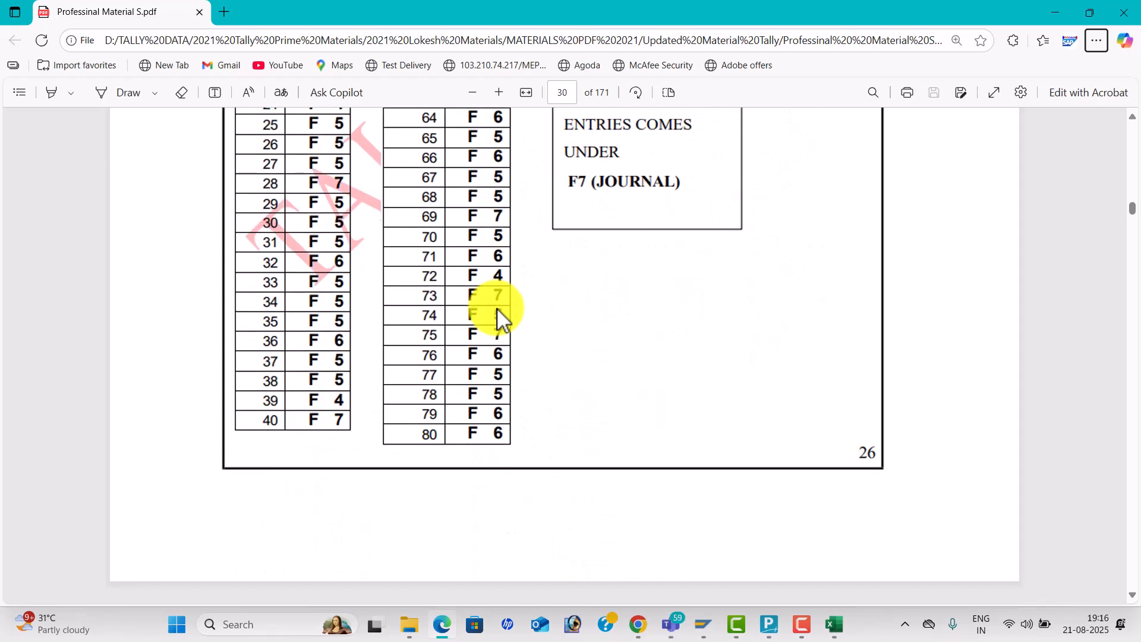
{"action": "scroll", "coordinate": [497, 308], "scroll_direction": "up", "scroll_amount": 12}
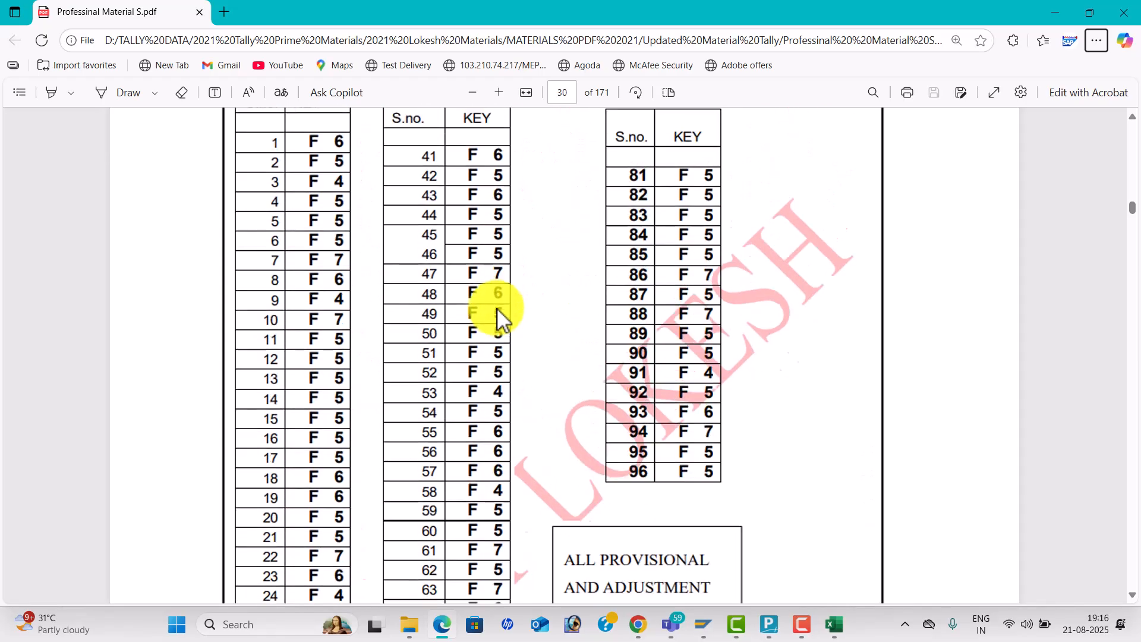
- Return to the April and May transaction list in the PDF and review its numbered entries
{"action": "scroll", "coordinate": [494, 301], "scroll_direction": "up", "scroll_amount": 6}
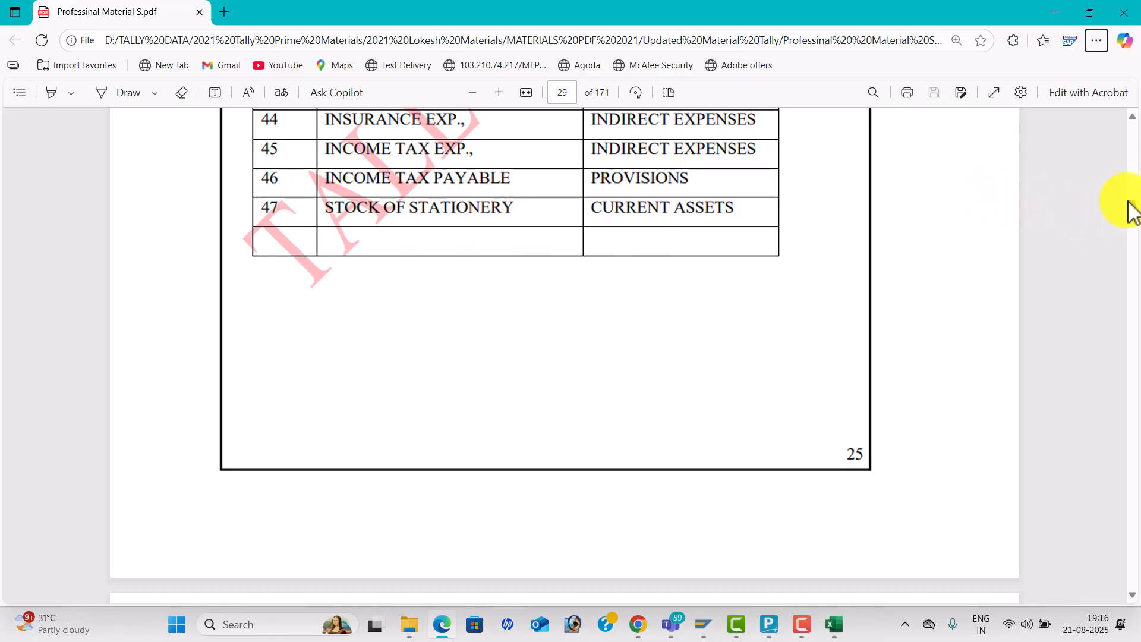
{"action": "left_click_drag", "start_coordinate": [1133, 211], "coordinate": [1128, 191]}
{"action": "scroll", "coordinate": [797, 280], "scroll_direction": "up", "scroll_amount": 10}
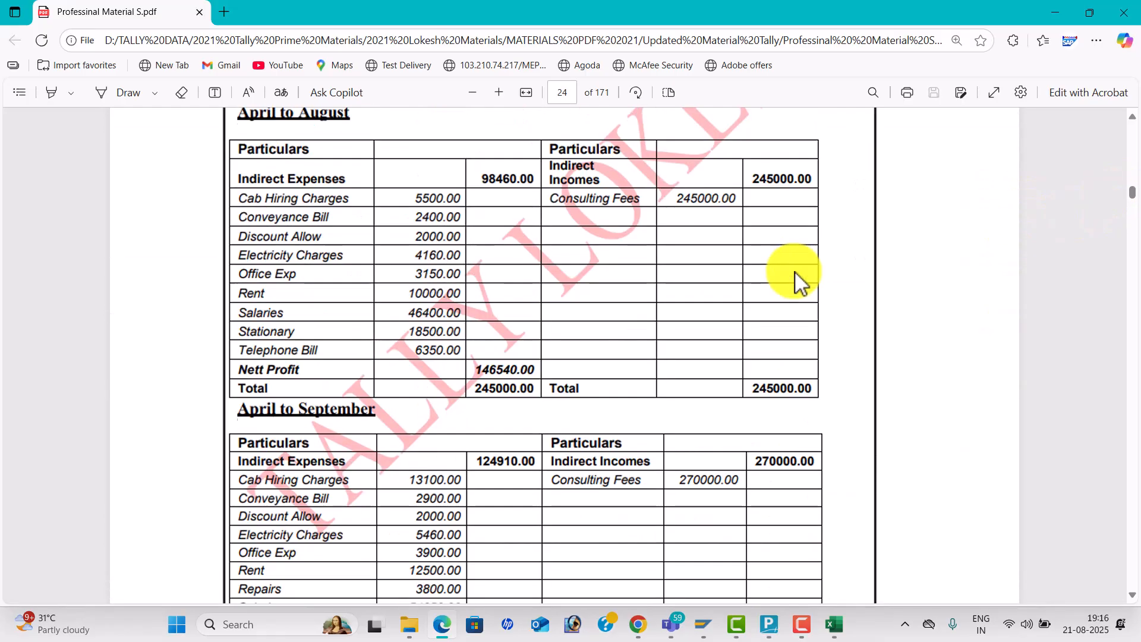
{"action": "scroll", "coordinate": [783, 253], "scroll_direction": "up", "scroll_amount": 15}
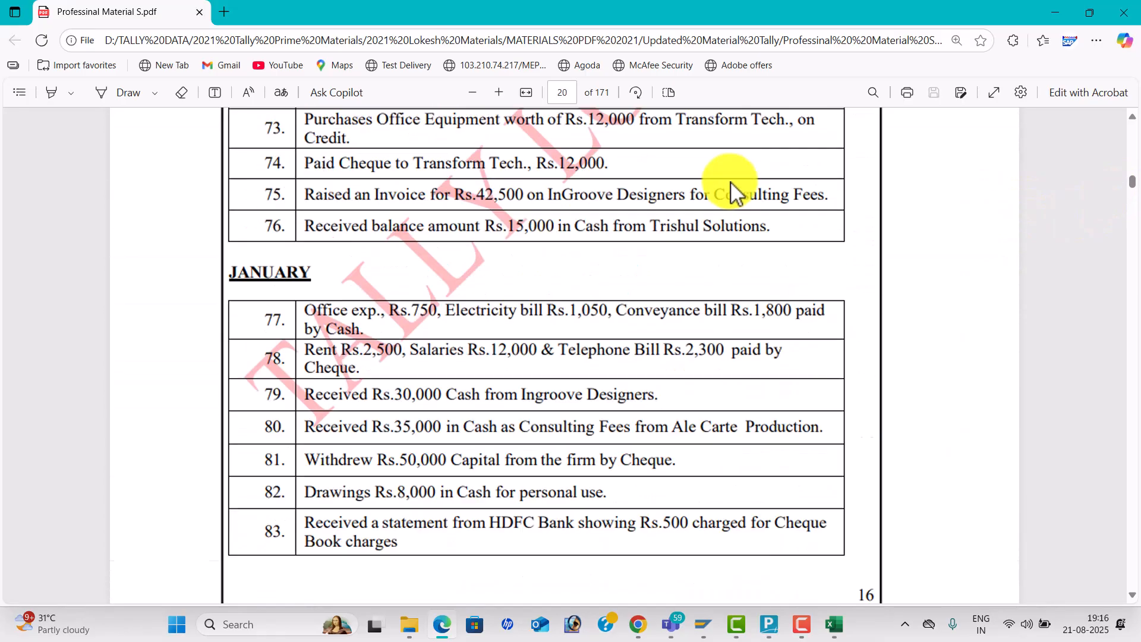
{"action": "scroll", "coordinate": [683, 149], "scroll_direction": "up", "scroll_amount": 15}
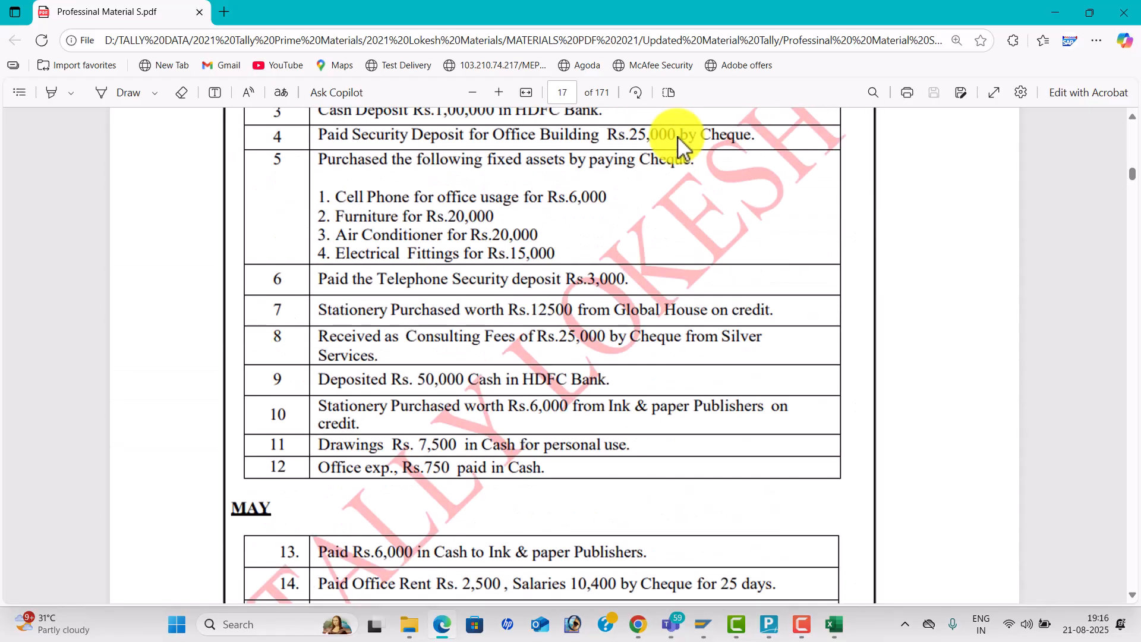
{"action": "scroll", "coordinate": [678, 140], "scroll_direction": "down", "scroll_amount": 5}
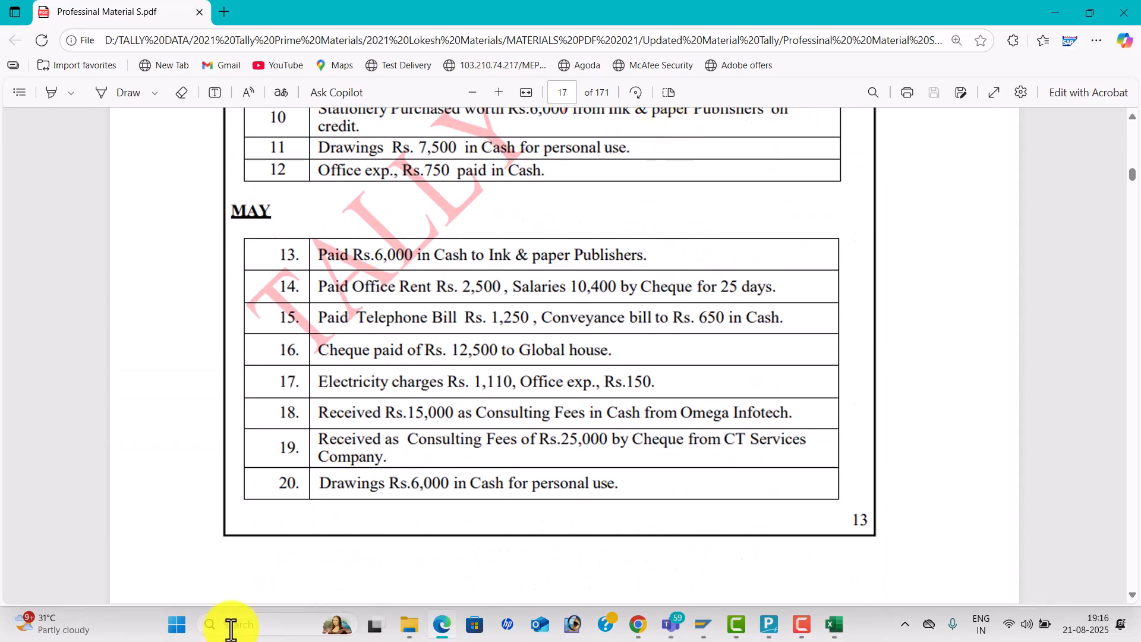
- Switch to TallyPrime, leave the current report and view the company Dashboard
{"action": "key", "text": "alt+Tab"}
{"action": "key", "text": "Escape"}
{"action": "key", "text": "Down"}
{"action": "key", "text": "Down"}
{"action": "key", "text": "Down"}
{"action": "key", "text": "Return"}
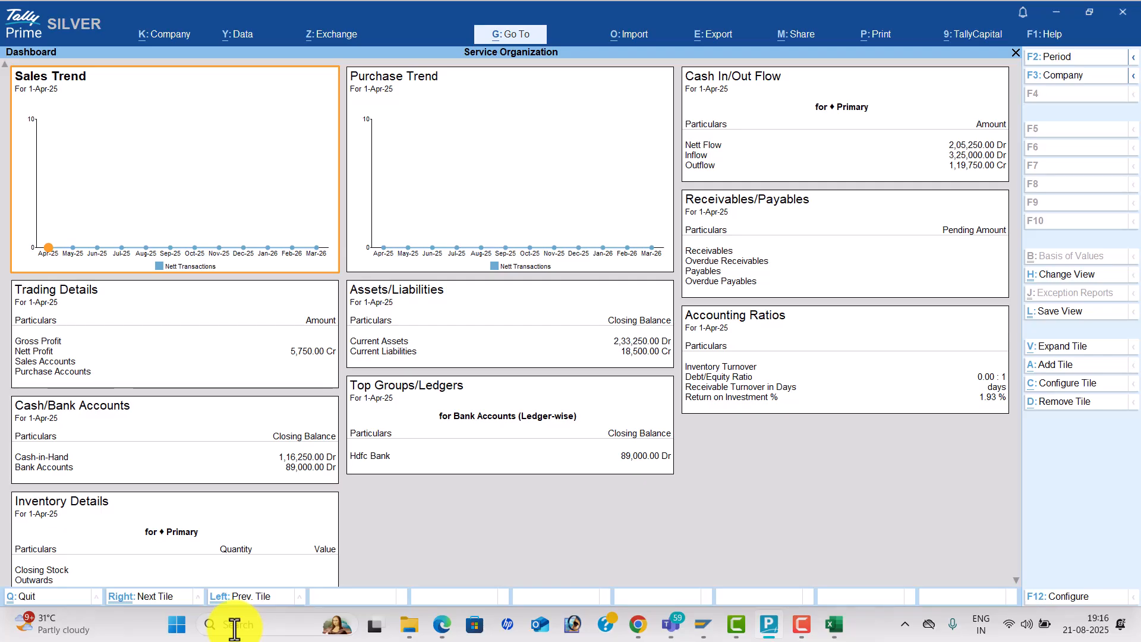
{"action": "key", "text": "Escape"}
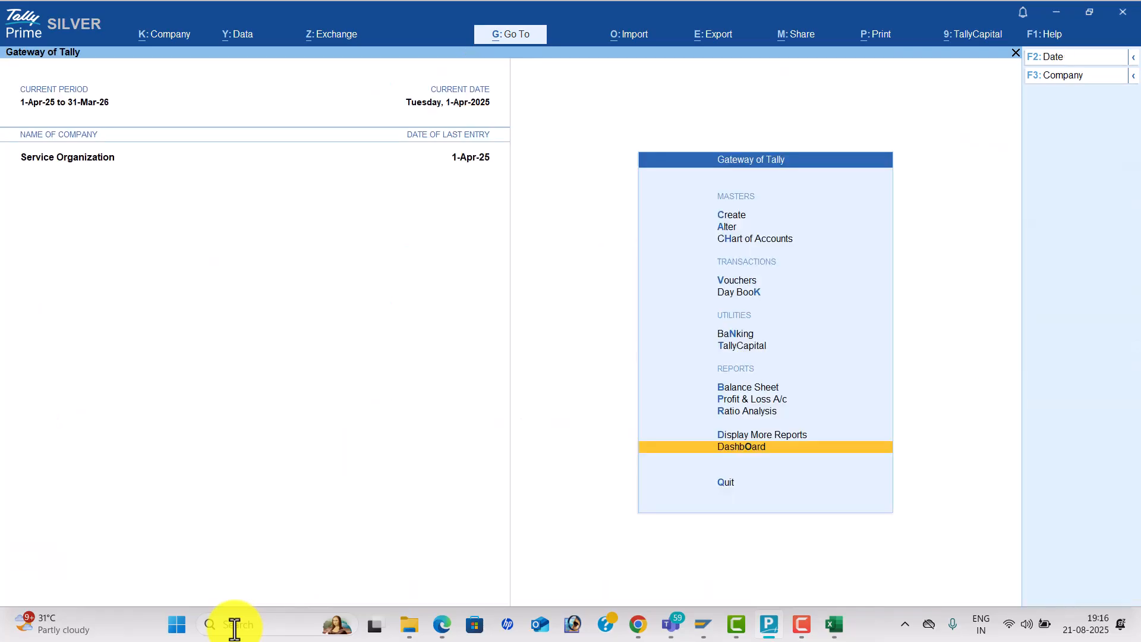
- View the Trial Balance in detailed form
{"action": "key", "text": "Up"}
{"action": "key", "text": "Return"}
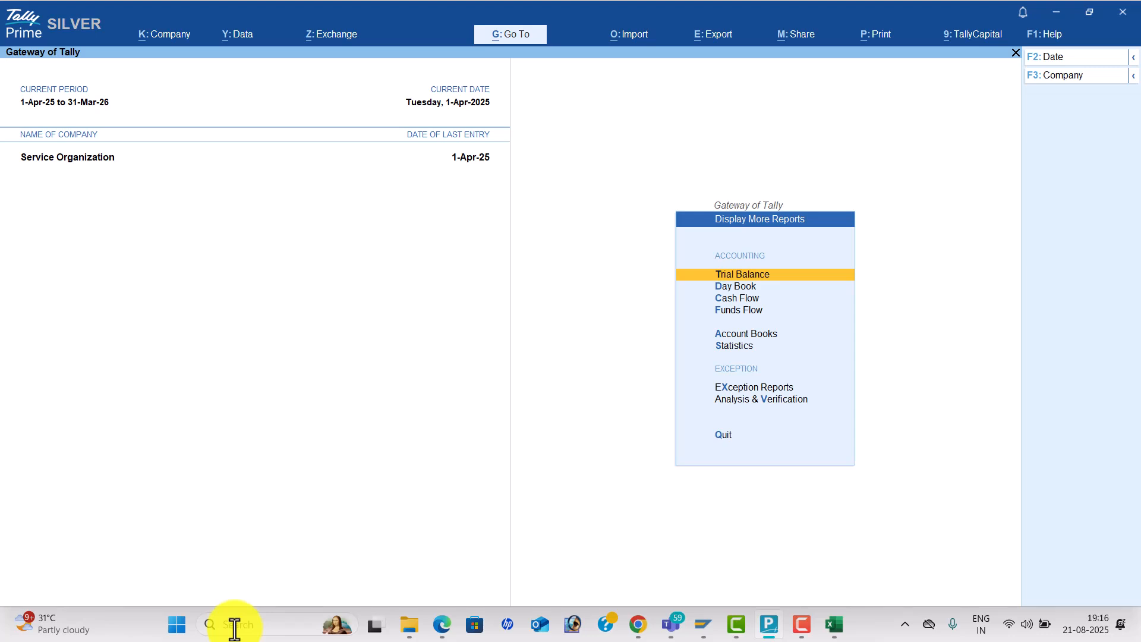
{"action": "key", "text": "Return"}
{"action": "key", "text": "alt+F5"}
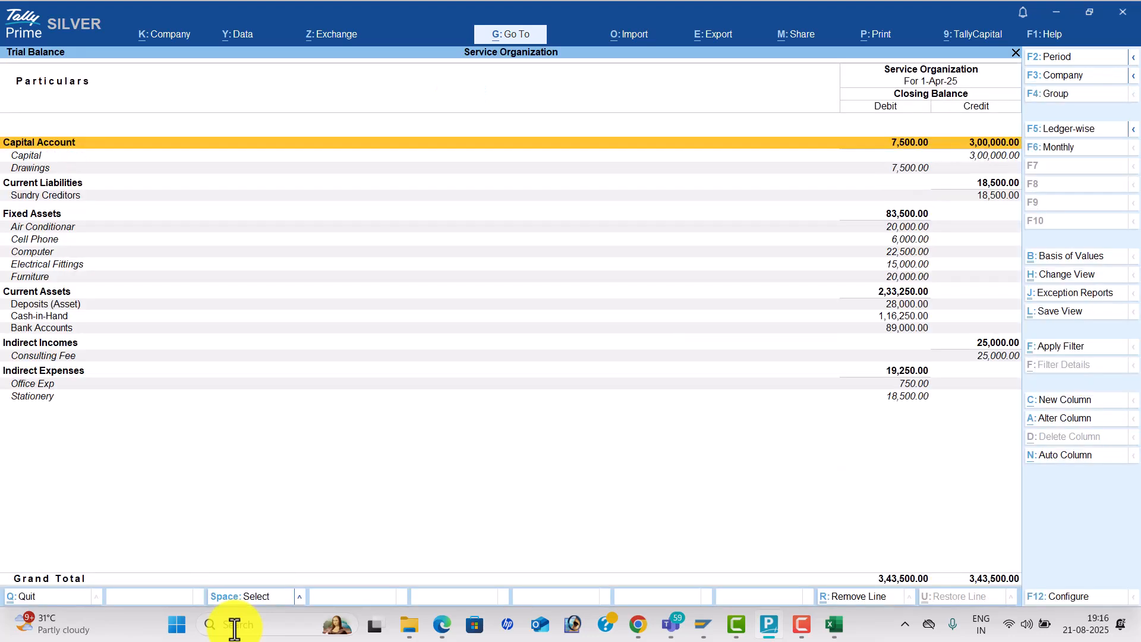
{"action": "key", "text": "Escape"}
- Open the Cash/Bank Summary from the account books to view the cash and bank closing balances
{"action": "key", "text": "Down"}
{"action": "key", "text": "Down"}
{"action": "key", "text": "Down"}
{"action": "key", "text": "Down"}
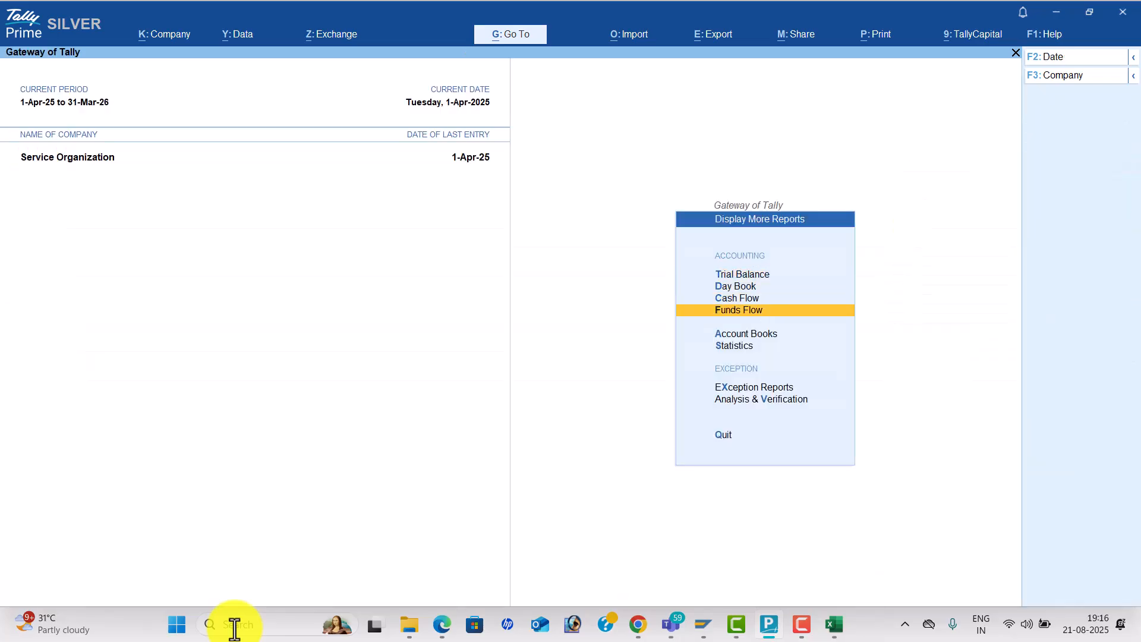
{"action": "key", "text": "Return"}
{"action": "key", "text": "Return"}
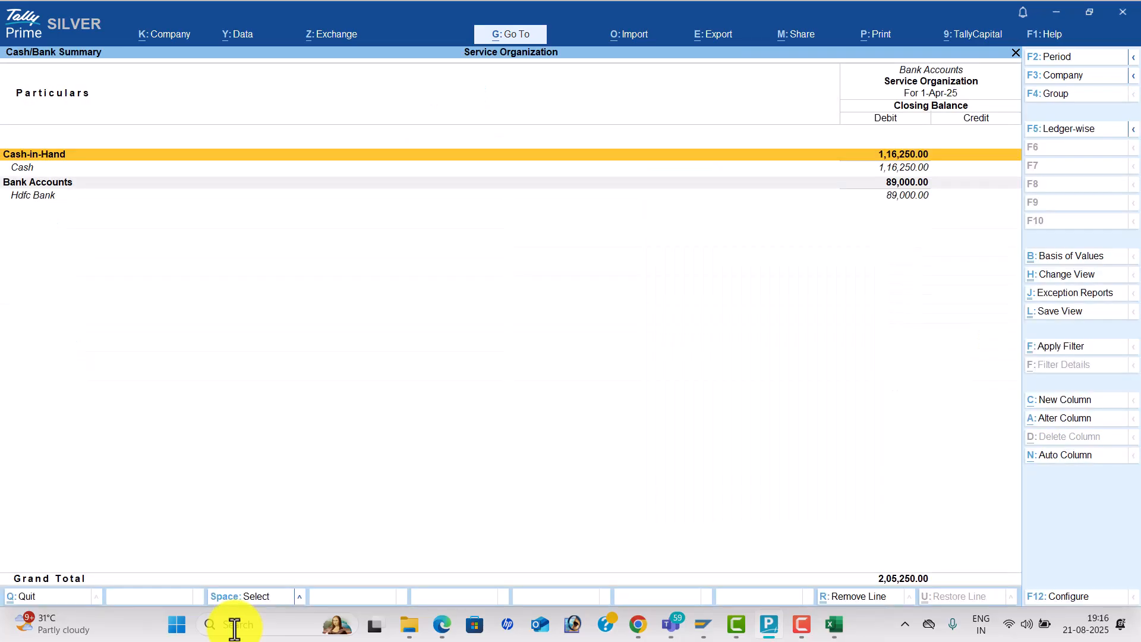
- Browse the voucher registers in the account books and open the month-wise Payment Register
{"action": "key", "text": "Escape"}
{"action": "key", "text": "Down"}
{"action": "key", "text": "Down"}
{"action": "key", "text": "Down"}
{"action": "key", "text": "Down"}
{"action": "key", "text": "Down"}
{"action": "key", "text": "Down"}
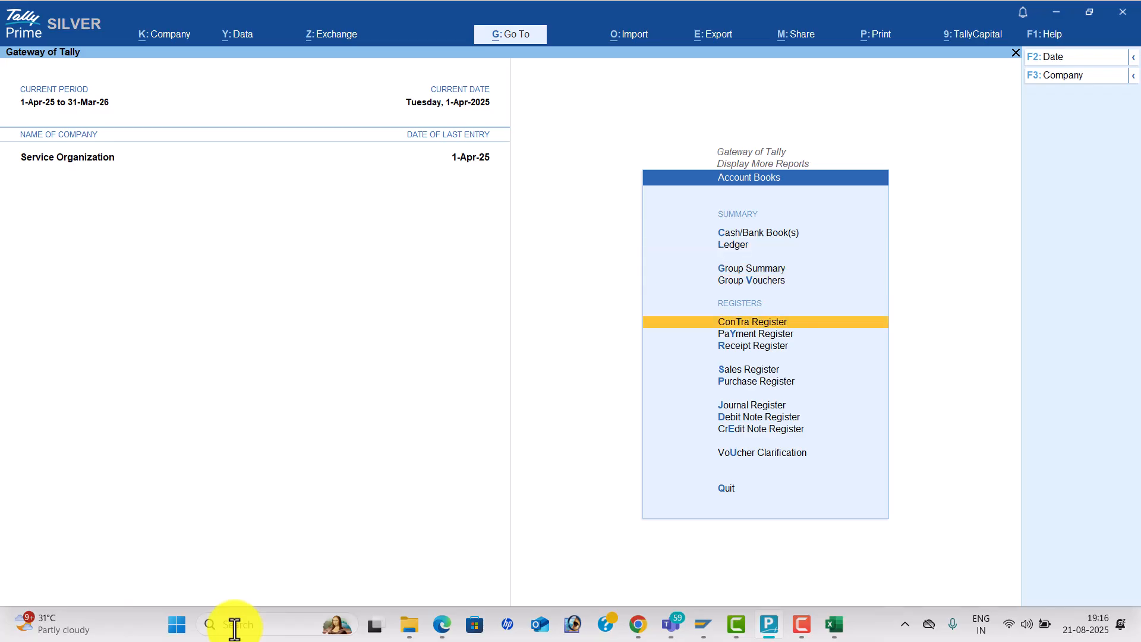
{"action": "key", "text": "Return"}
{"action": "key", "text": "Escape"}
{"action": "key", "text": "Up"}
{"action": "key", "text": "Return"}
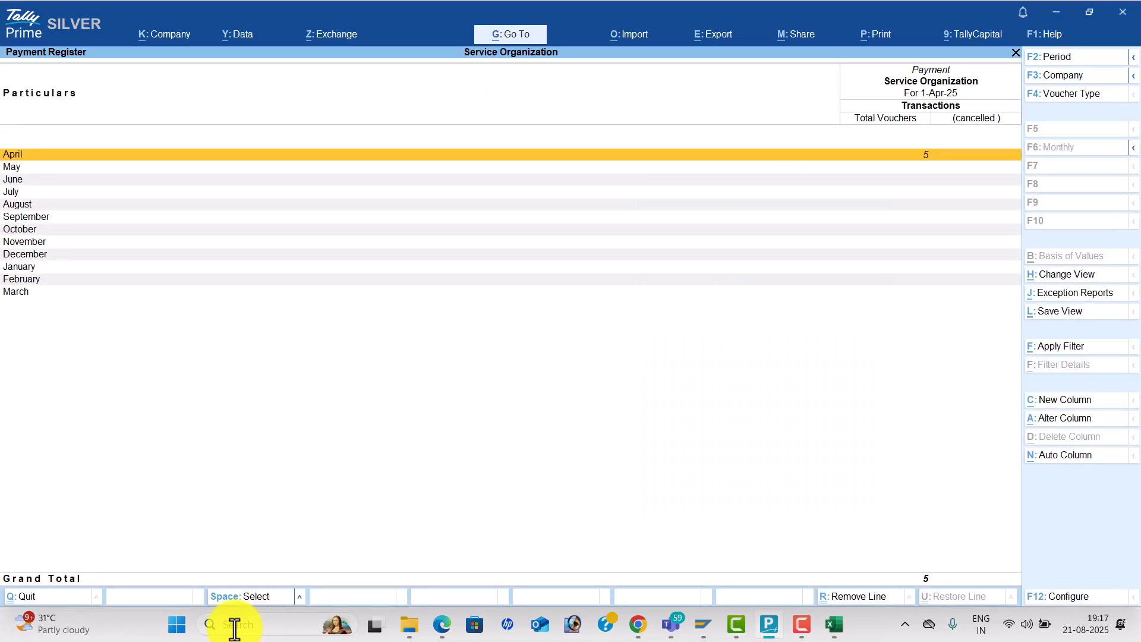
- Leave the account books registers and open the Statistics report
{"action": "key", "text": "Escape"}
{"action": "key", "text": "Up"}
{"action": "key", "text": "Return"}
{"action": "key", "text": "Escape"}
{"action": "key", "text": "Down"}
{"action": "key", "text": "Down"}
{"action": "key", "text": "Escape"}
{"action": "key", "text": "Down"}
{"action": "key", "text": "Return"}
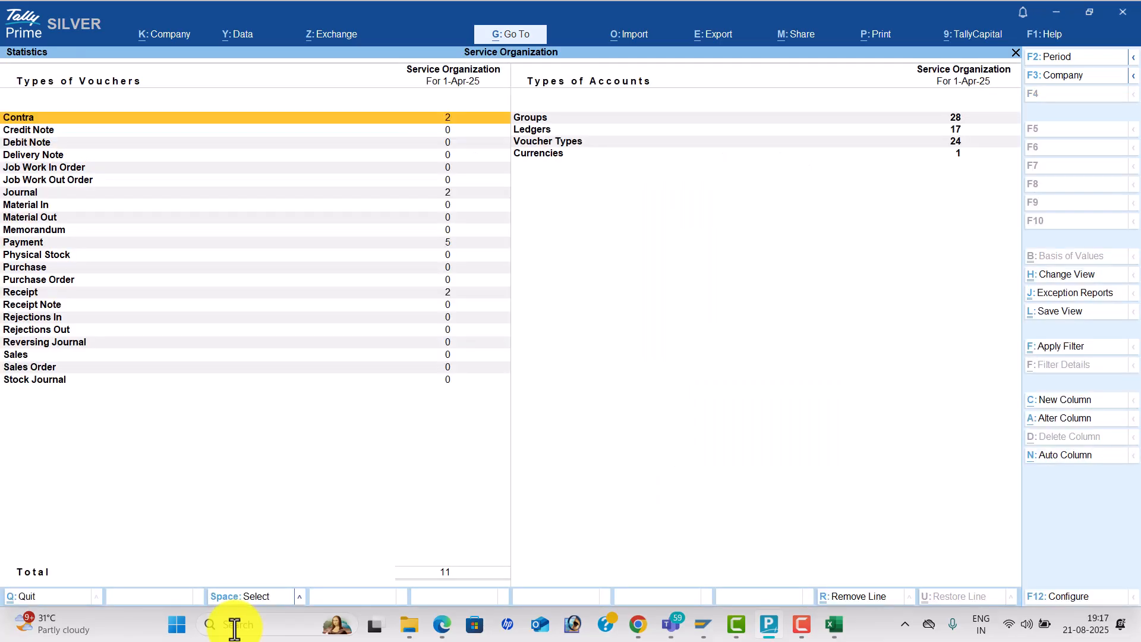
- Examine the Statistics report's number of vouchers per voucher type and the types of accounts
{"action": "key", "text": "Down"}
{"action": "key", "text": "Down"}
{"action": "key", "text": "Down"}
{"action": "key", "text": "Down"}
{"action": "key", "text": "Down"}
{"action": "key", "text": "Down"}
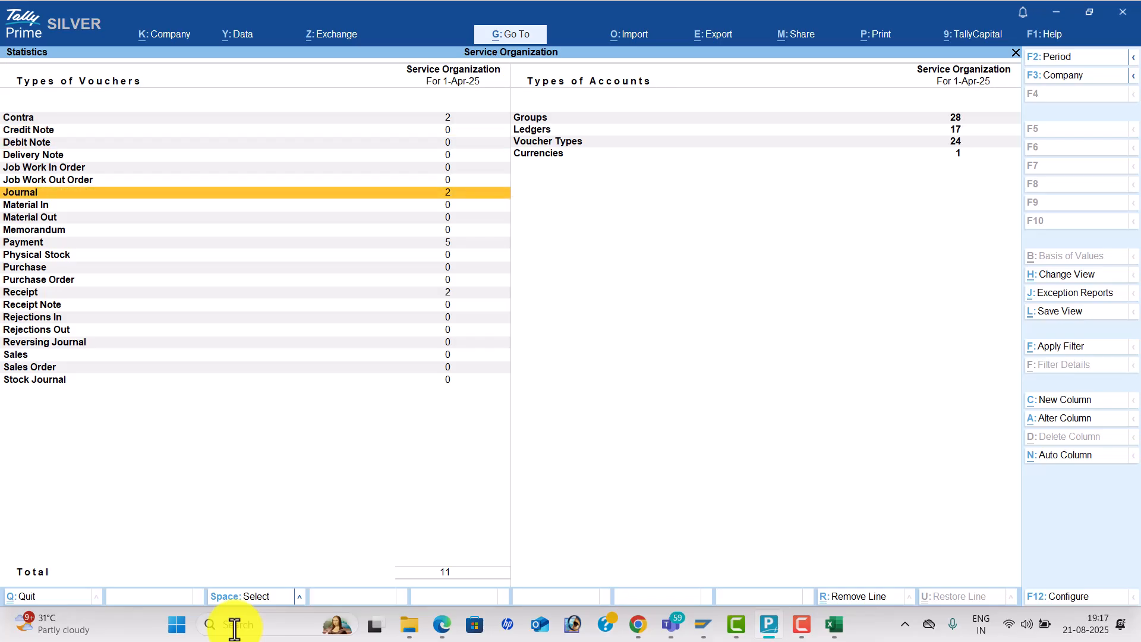
{"action": "key", "text": "Down"}
{"action": "key", "text": "Down"}
{"action": "key", "text": "Down"}
{"action": "key", "text": "Down"}
{"action": "key", "text": "Down"}
{"action": "key", "text": "Down"}
{"action": "key", "text": "Down"}
{"action": "key", "text": "Down"}
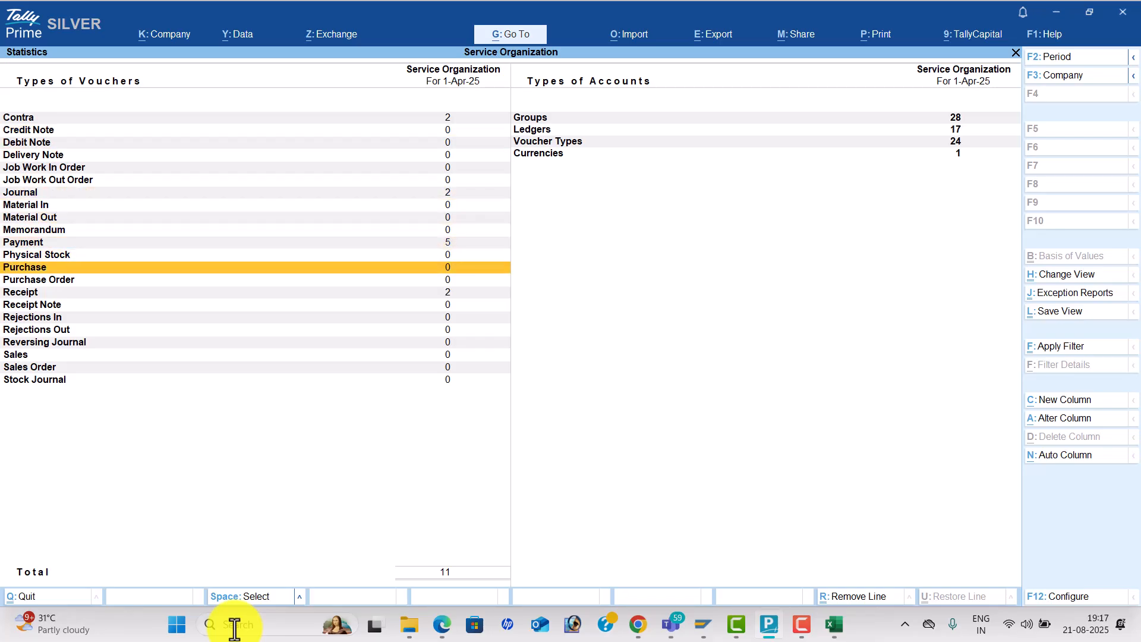
{"action": "key", "text": "Right"}
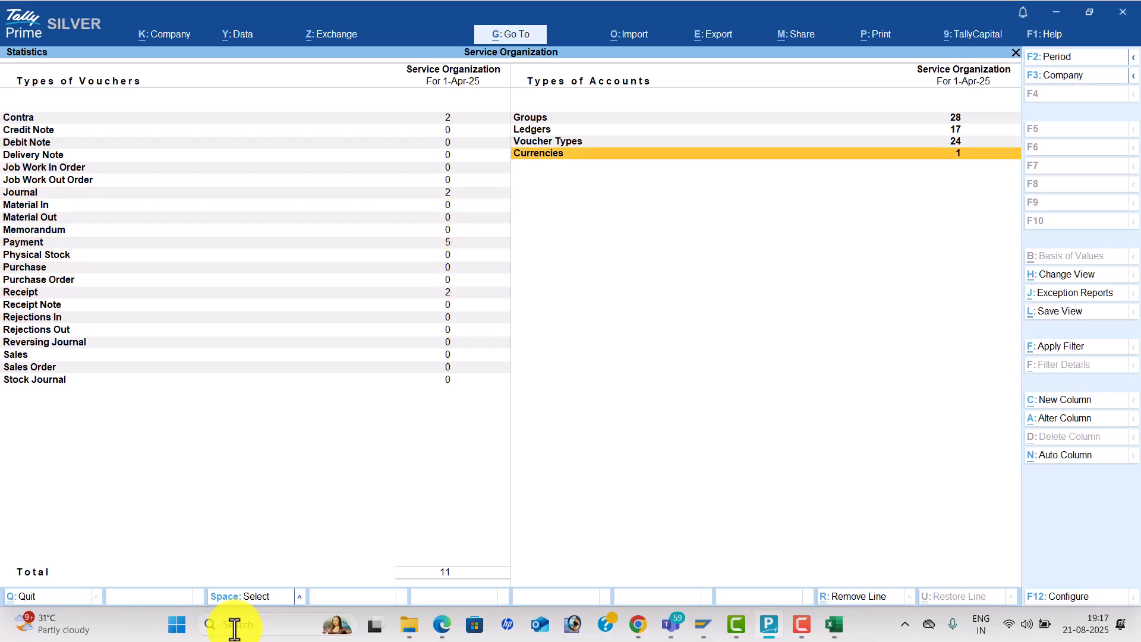
- Leave the Statistics report, return to the Gateway of Tally and open a new Payment voucher
{"action": "key", "text": "Up"}
{"action": "key", "text": "Up"}
{"action": "key", "text": "Up"}
{"action": "key", "text": "Down"}
{"action": "key", "text": "Down"}
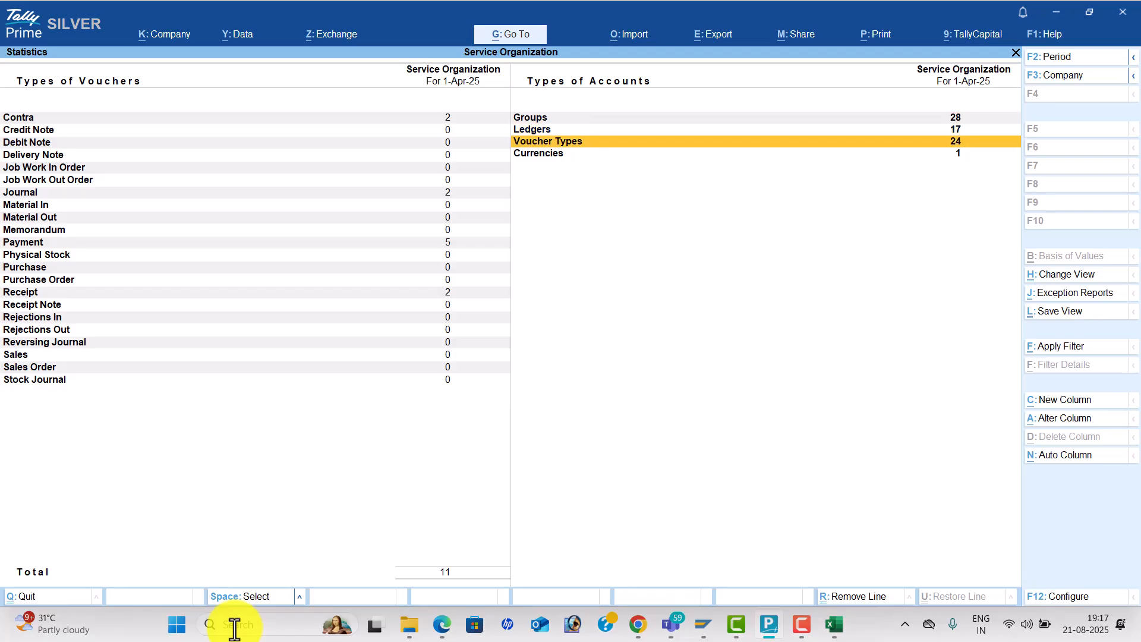
{"action": "key", "text": "Escape"}
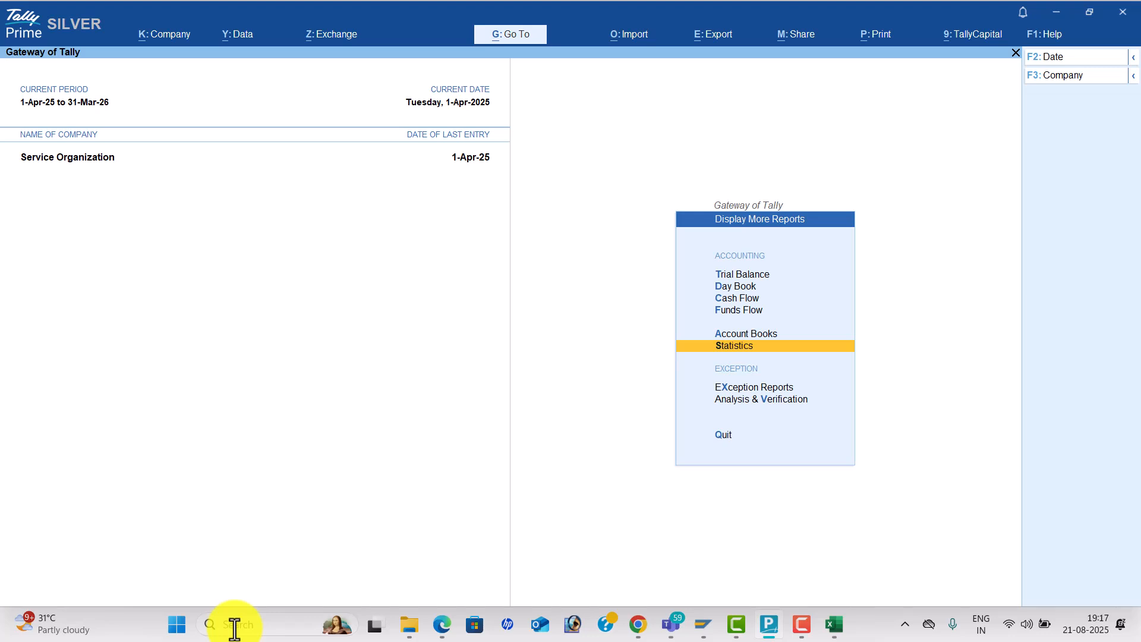
{"action": "key", "text": "Escape"}
{"action": "key", "text": "Up"}
{"action": "key", "text": "Up"}
{"action": "key", "text": "Up"}
{"action": "key", "text": "Up"}
{"action": "key", "text": "Up"}
{"action": "key", "text": "Up"}
{"action": "key", "text": "Up"}
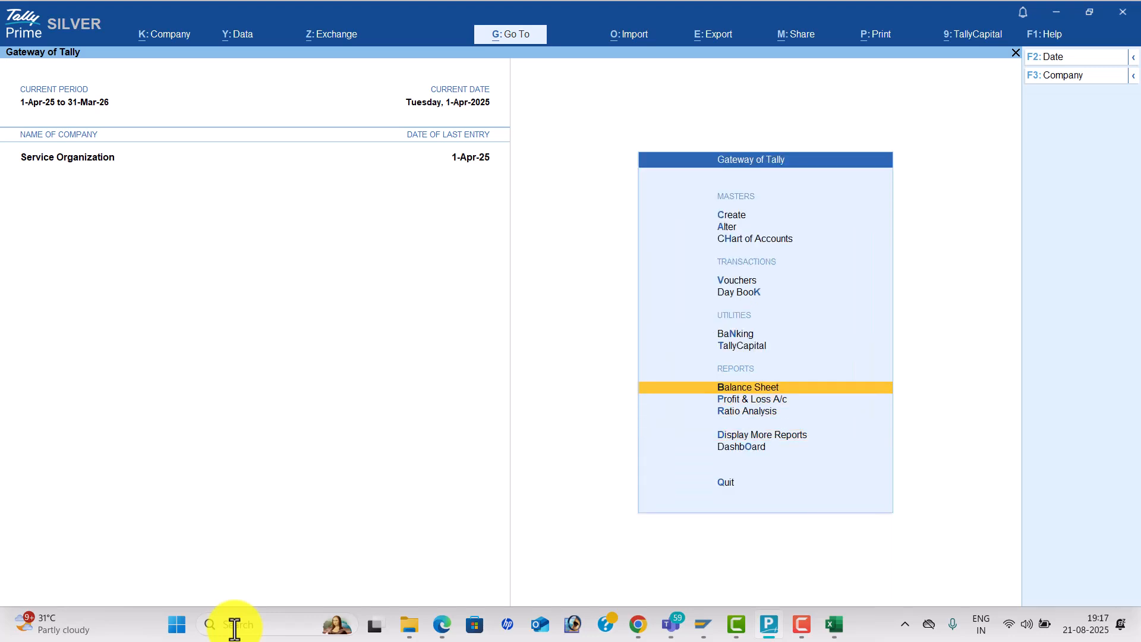
{"action": "key", "text": "Return"}
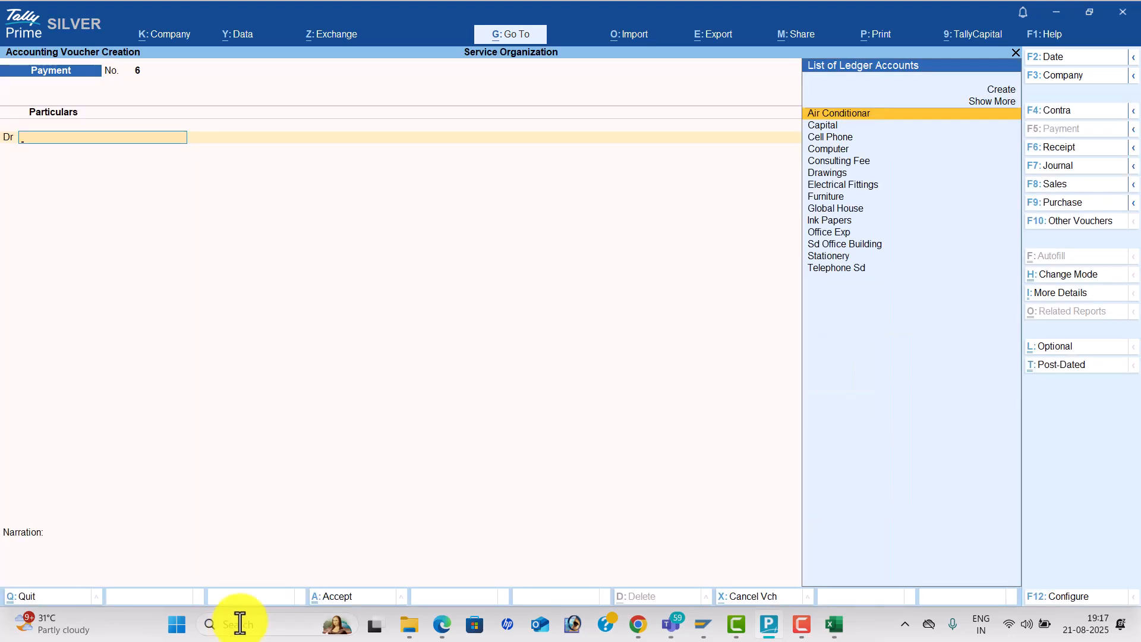
- Check the May transactions in the PDF and set the payment voucher date to 1-May-25
{"action": "key", "text": "alt+Tab"}
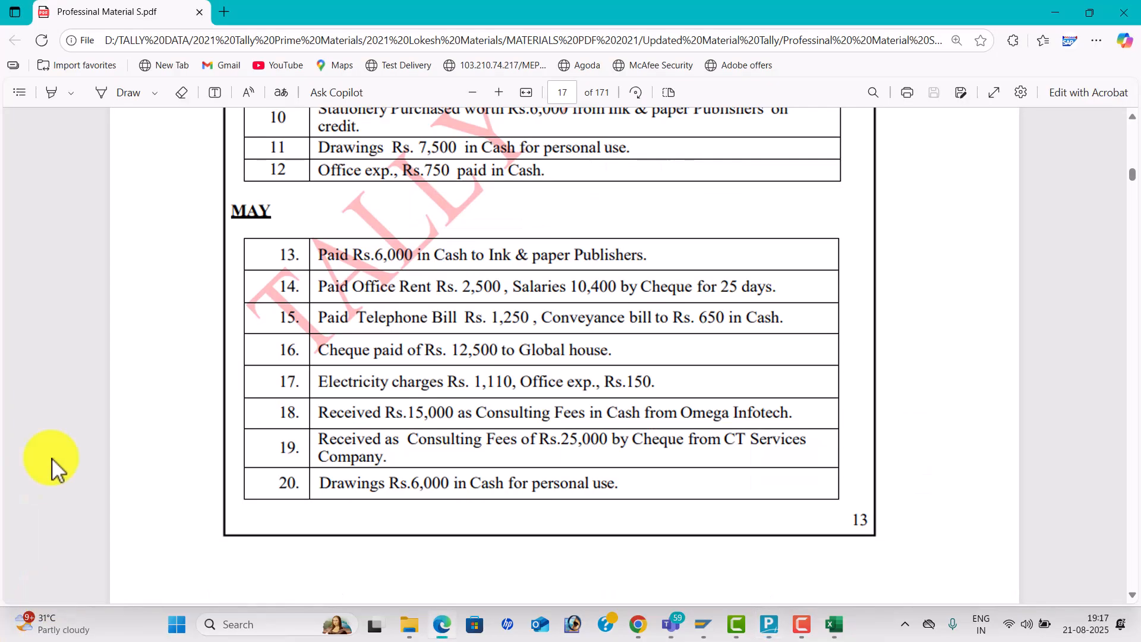
{"action": "key", "text": "alt+Tab"}
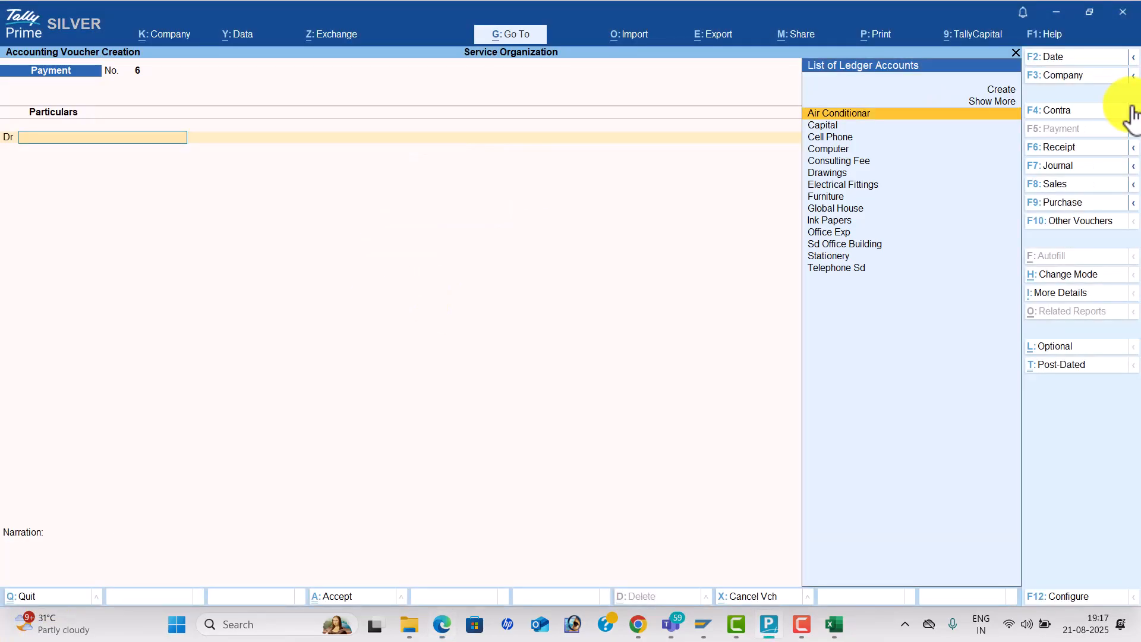
{"action": "left_click", "coordinate": [1070, 58]}
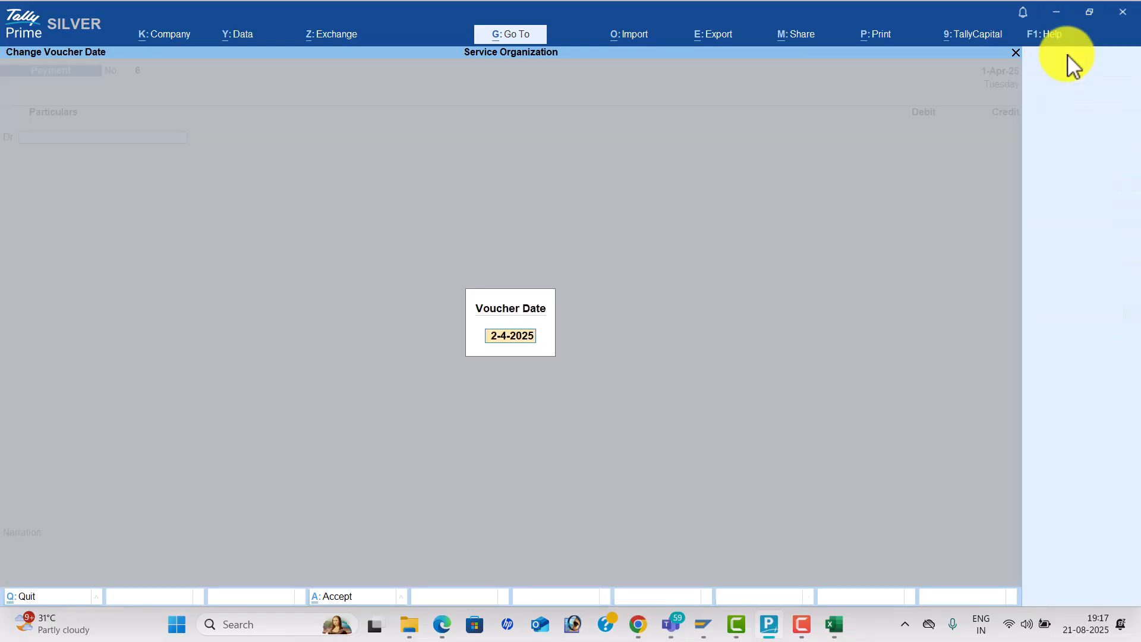
{"action": "type", "text": "1-4"}
{"action": "key", "text": "Return"}
- Debit the Ink Papers ledger with 6,000 in the payment voucher
{"action": "type", "text": "P"}
{"action": "key", "text": "Down"}
{"action": "key", "text": "Down"}
{"action": "key", "text": "Down"}
{"action": "key", "text": "Return"}
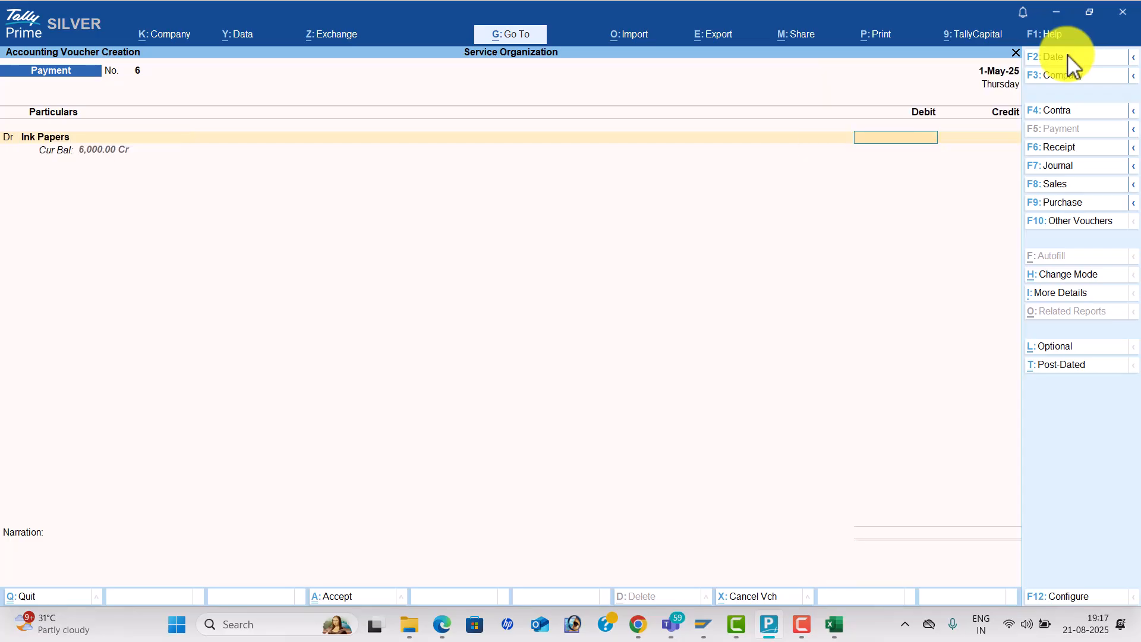
{"action": "type", "text": "6000"}
{"action": "key", "text": "Return"}
- Credit Cash with 6,000 for the Ink Papers payment and save the voucher without a narration
{"action": "key", "text": "alt+Tab"}
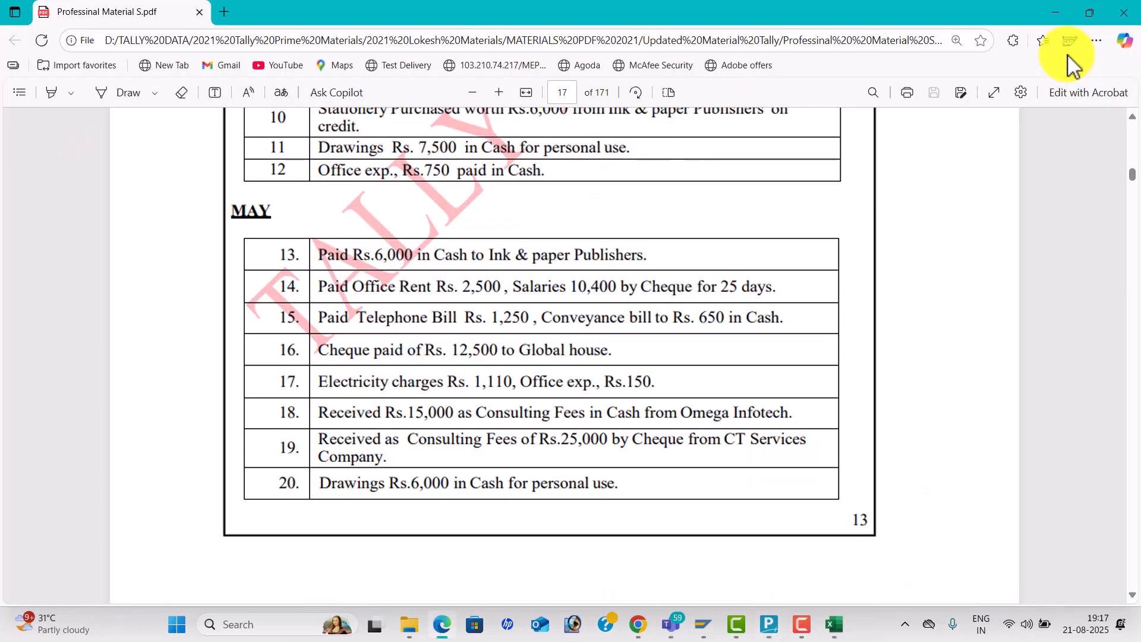
{"action": "key", "text": "alt+Tab"}
{"action": "key", "text": "Down"}
{"action": "key", "text": "Down"}
{"action": "key", "text": "Return"}
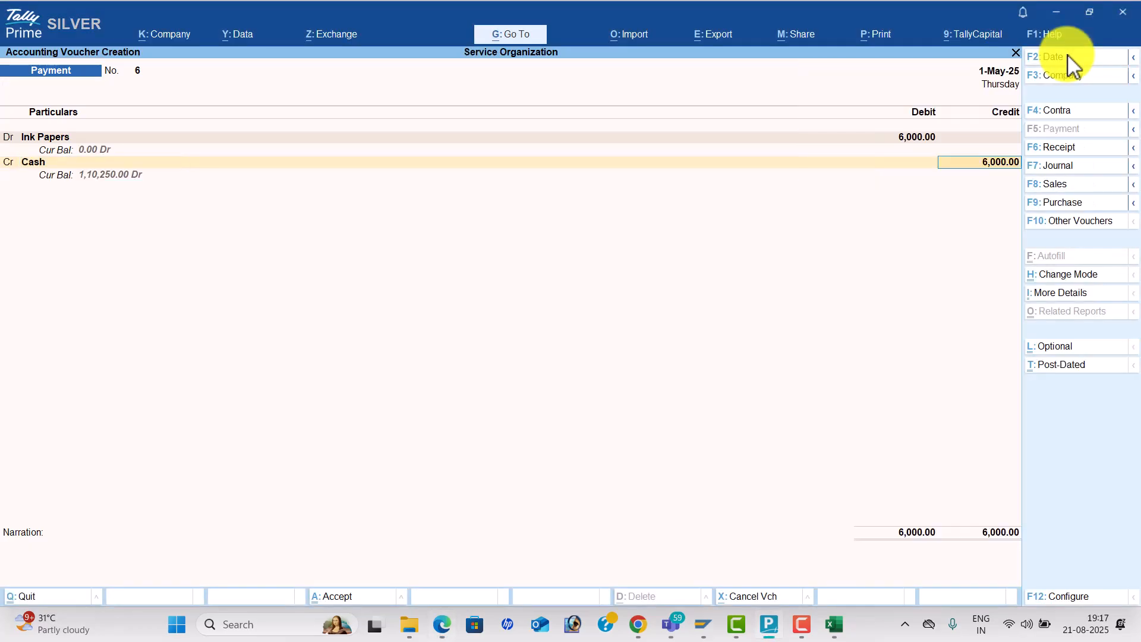
{"action": "key", "text": "Return"}
{"action": "key", "text": "Return"}
{"action": "key", "text": "Return"}
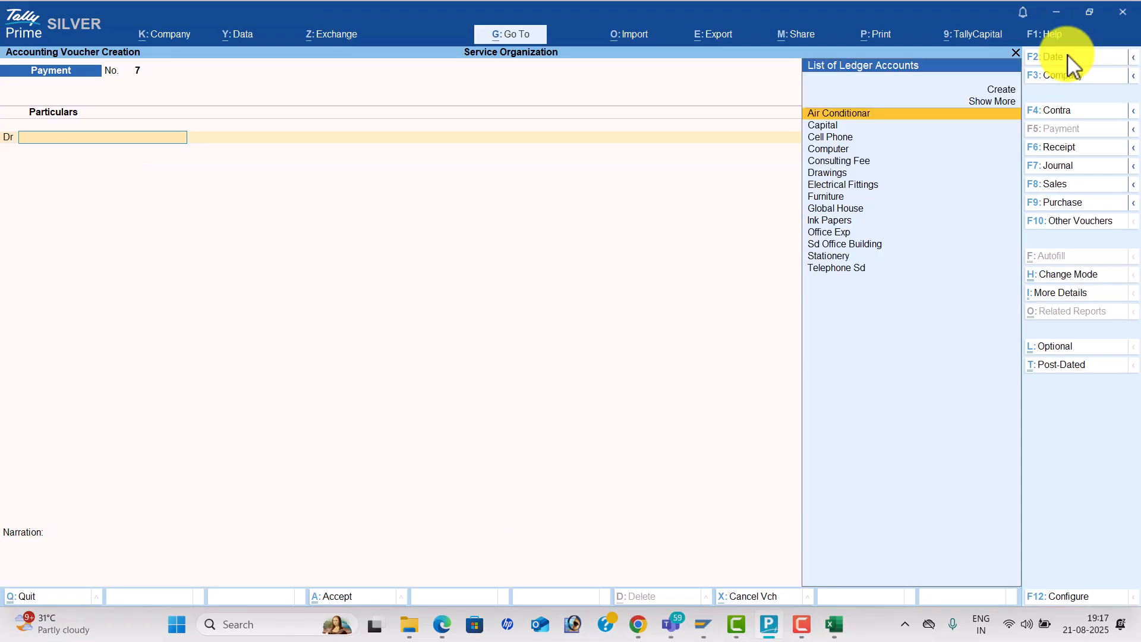
- Create an Office Rent ledger under Indirect Expenses from the new payment voucher for transaction 14
{"action": "key", "text": "alt+Tab"}
{"action": "key", "text": "alt+Tab"}
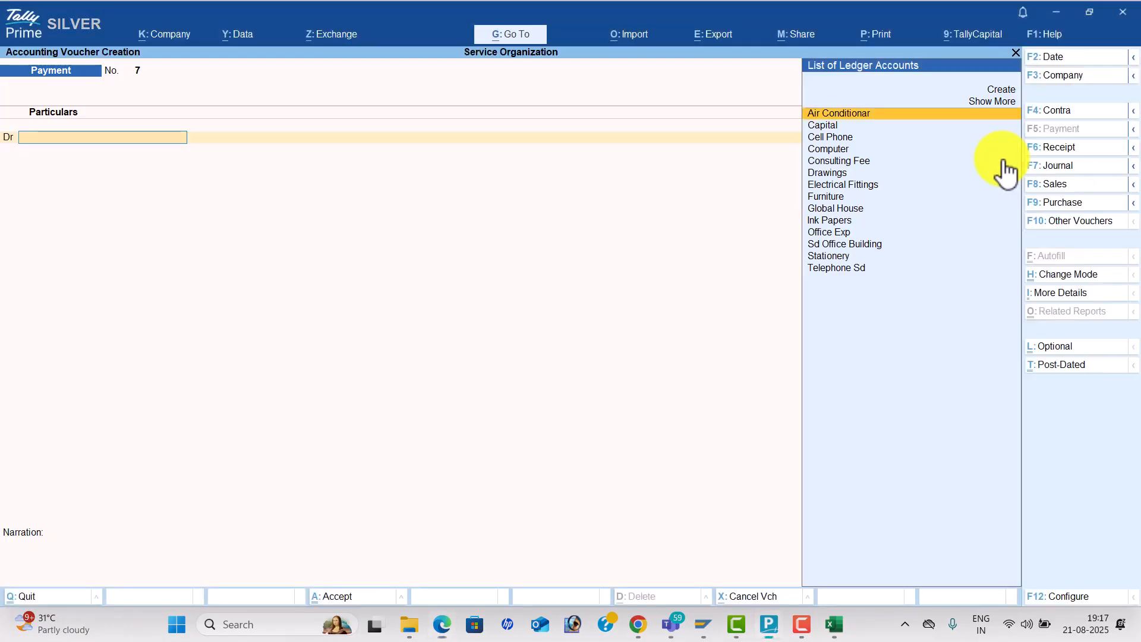
{"action": "key", "text": "alt+c"}
{"action": "type", "text": "Office Rent"}
{"action": "key", "text": "Return"}
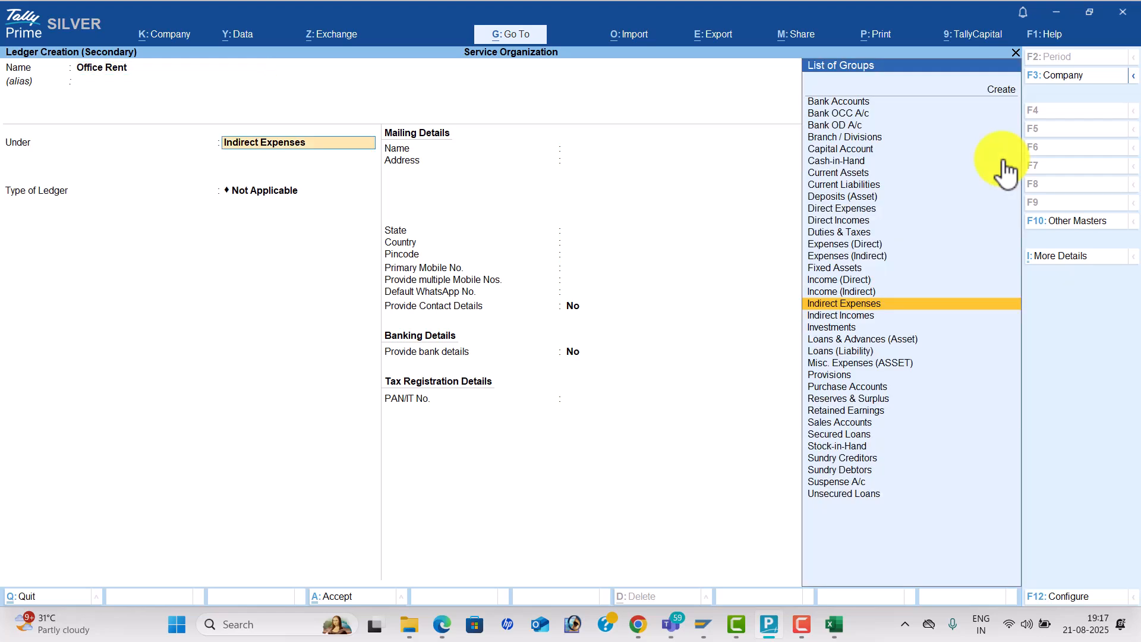
{"action": "key", "text": "Return"}
{"action": "key", "text": "ctrl+a"}
- Debit Office Rent with 2,500 in the payment voucher
{"action": "key", "text": "alt+Tab"}
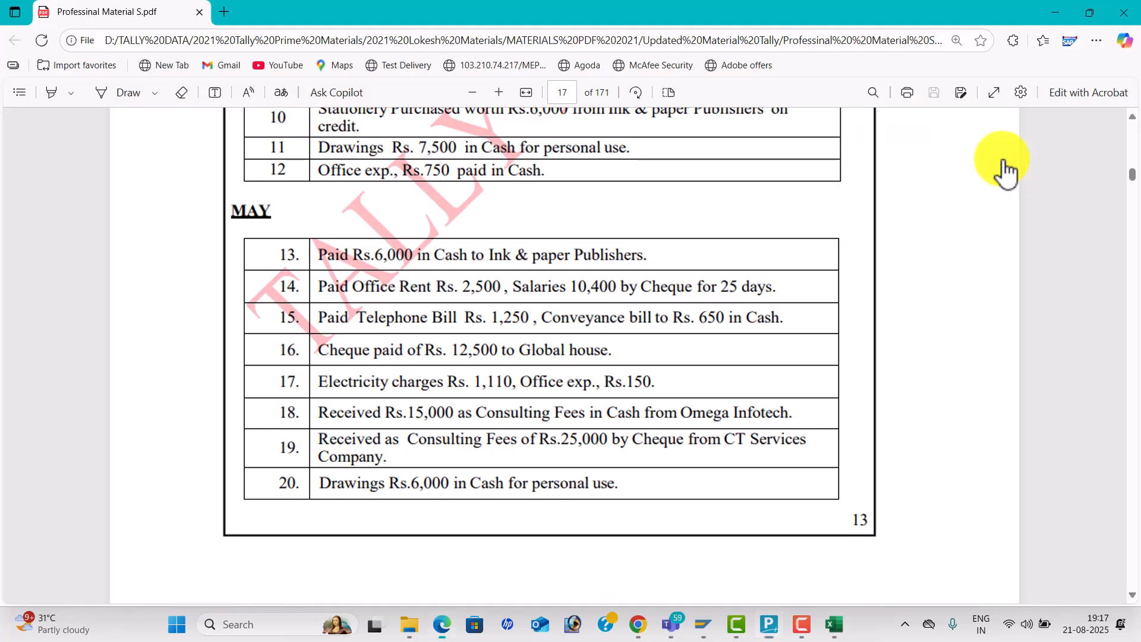
{"action": "key", "text": "alt+Tab"}
{"action": "type", "text": "2,500"}
{"action": "key", "text": "Return"}
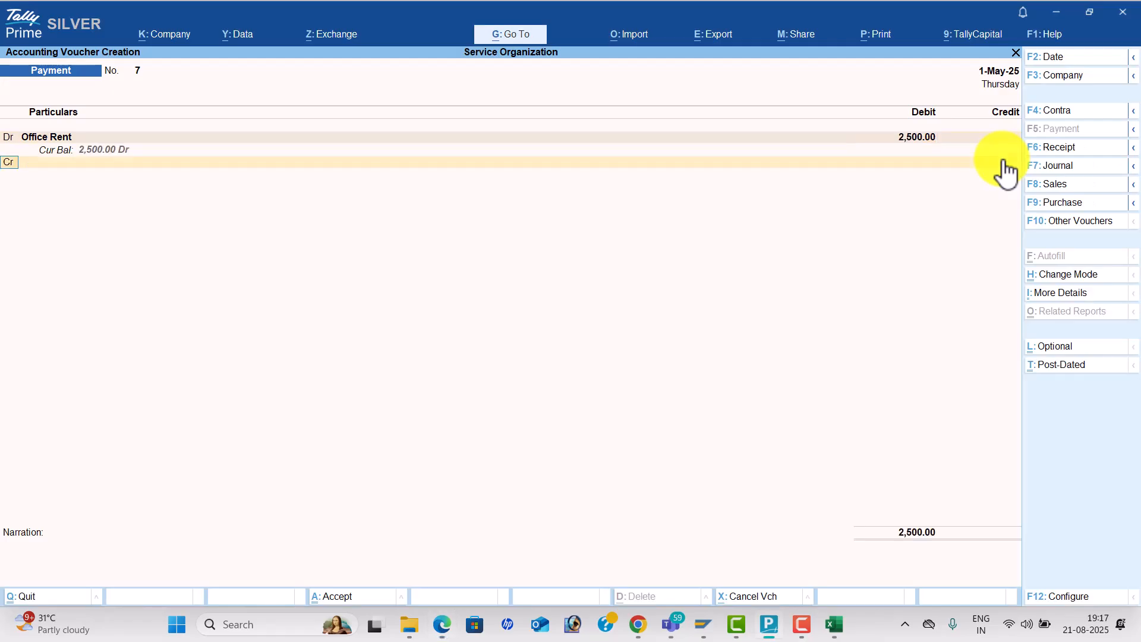
- Add a second debit line and create a Salaries ledger under Indirect Expenses for it
{"action": "key", "text": "Return"}
{"action": "key", "text": "alt+c"}
{"action": "key", "text": "alt+Tab"}
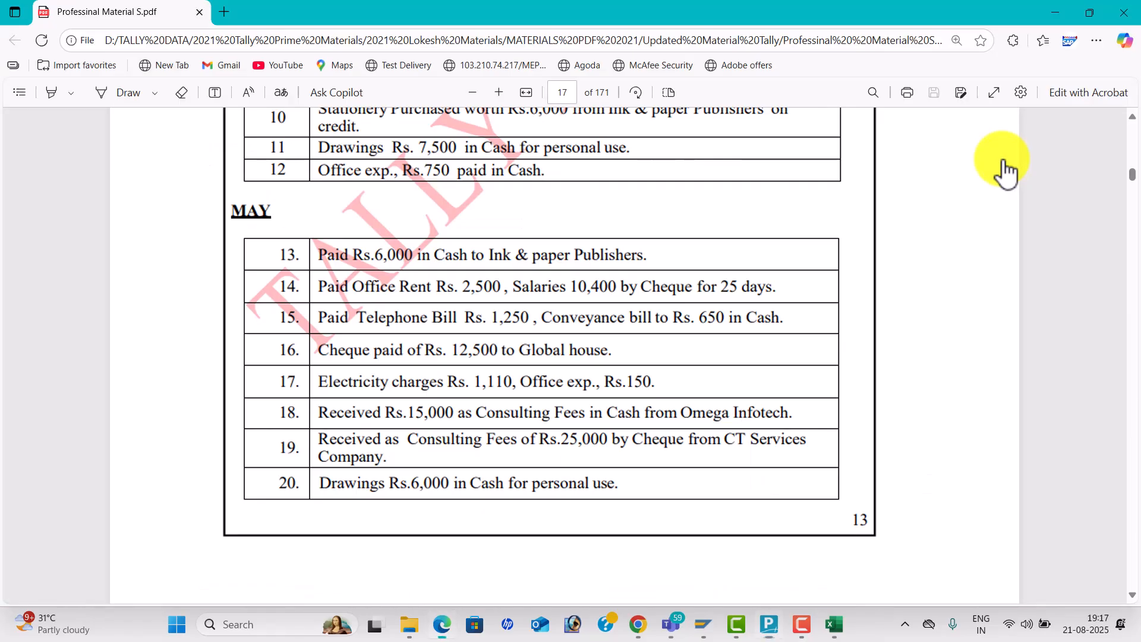
{"action": "key", "text": "alt+Tab"}
{"action": "type", "text": "Salaries"}
{"action": "key", "text": "Return"}
{"action": "key", "text": "Return"}
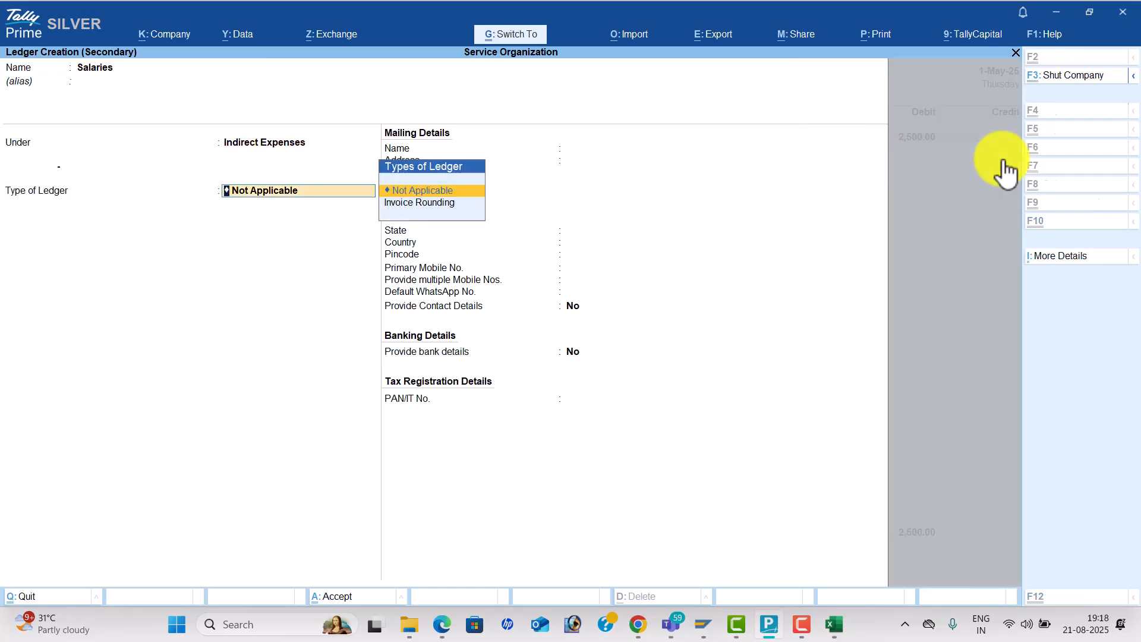
{"action": "key", "text": "Return"}
{"action": "key", "text": "ctrl+a"}
- Debit Salaries with 10,400 in the payment voucher
{"action": "key", "text": "alt+Tab"}
{"action": "key", "text": "alt+Tab"}
{"action": "type", "text": "10400"}
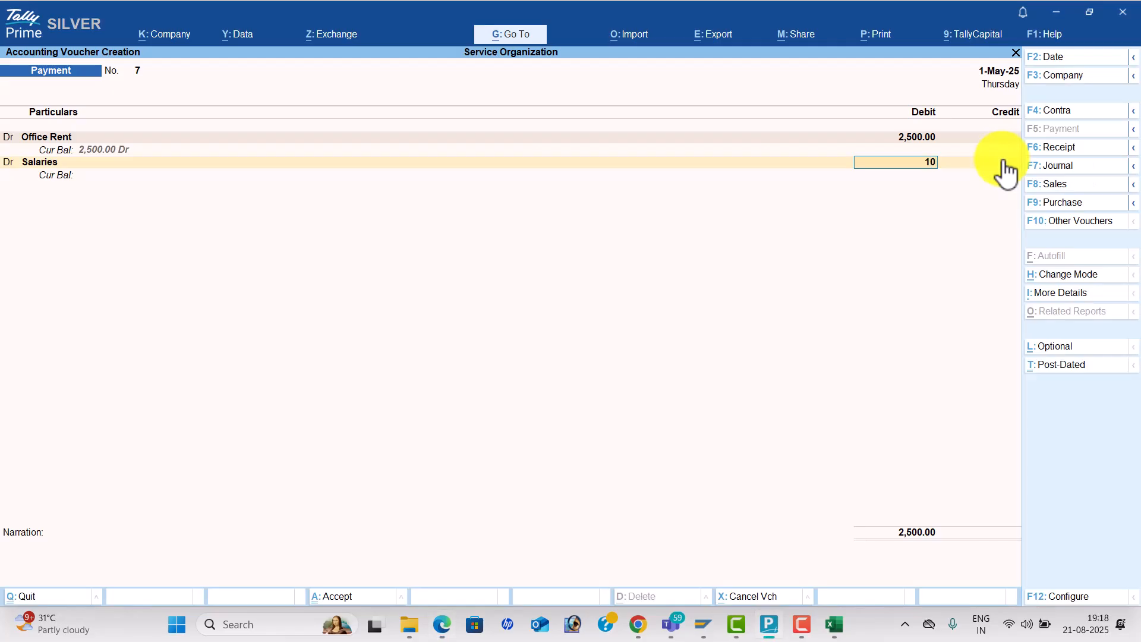
{"action": "key", "text": "Return"}
- Credit Hdfc Bank with 12,900 for the rent and salaries and save the voucher
{"action": "key", "text": "alt+Tab"}
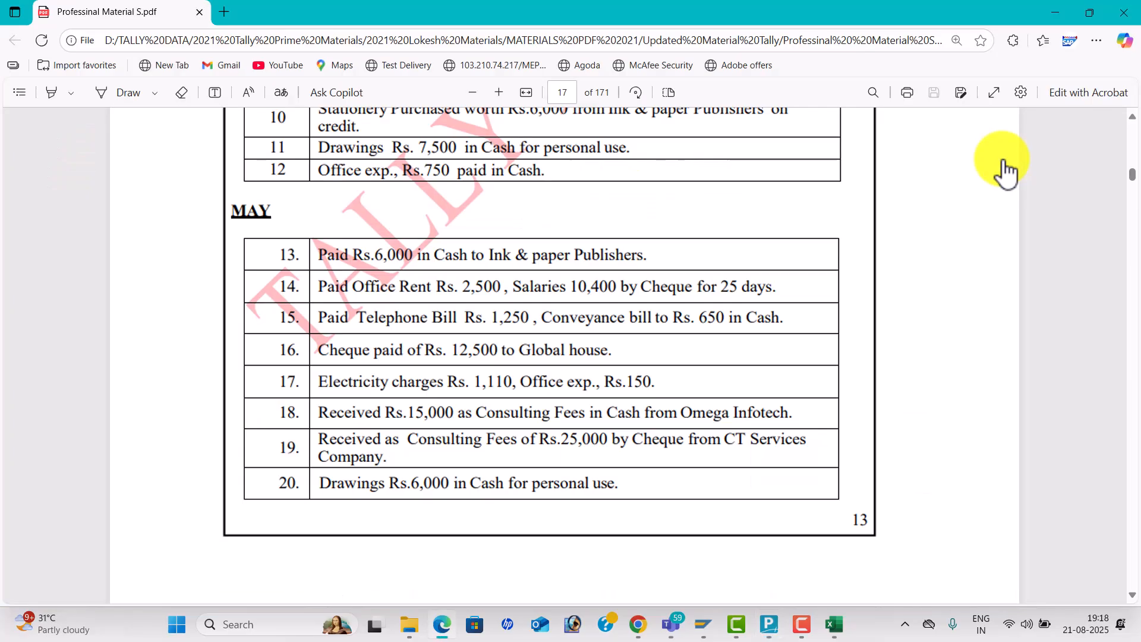
{"action": "key", "text": "alt+Tab"}
{"action": "type", "text": "H"}
{"action": "key", "text": "Return"}
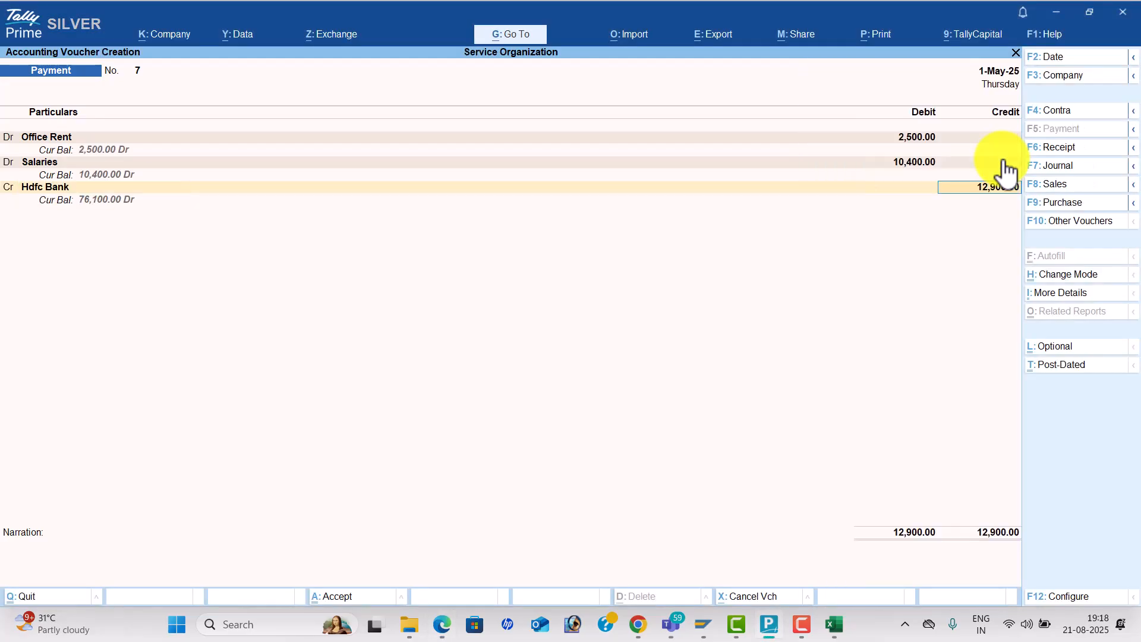
{"action": "key", "text": "ctrl+a"}
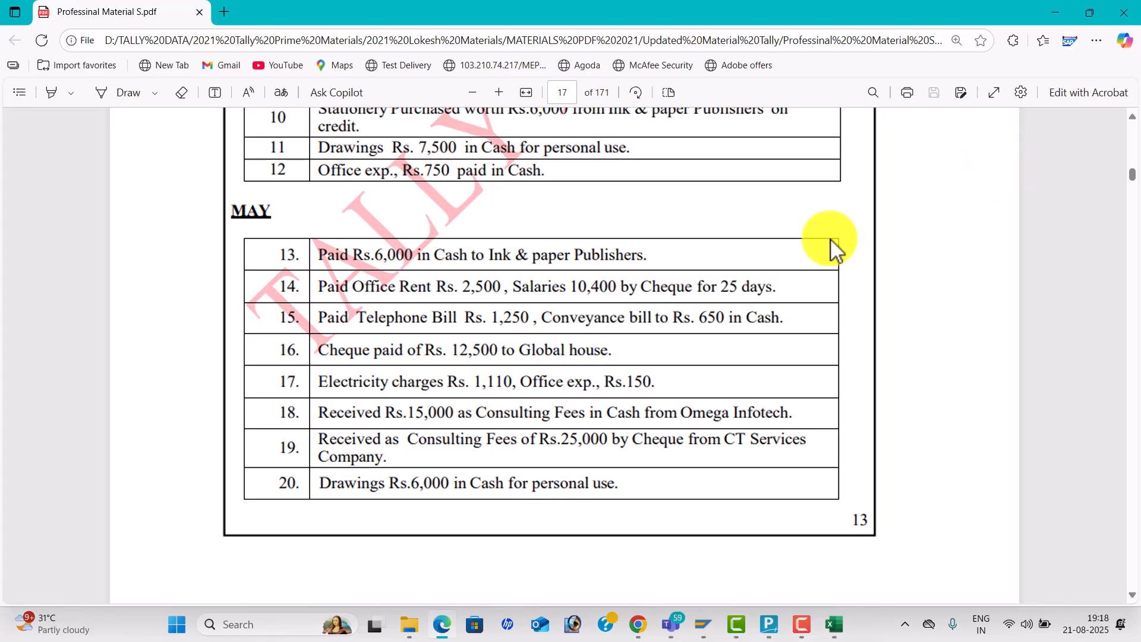
- Create a Telephone Bill ledger under Indirect Expenses from the new payment voucher
{"action": "key", "text": "alt+Tab"}
{"action": "key", "text": "alt+c"}
{"action": "type", "text": "Telephone Bi"}
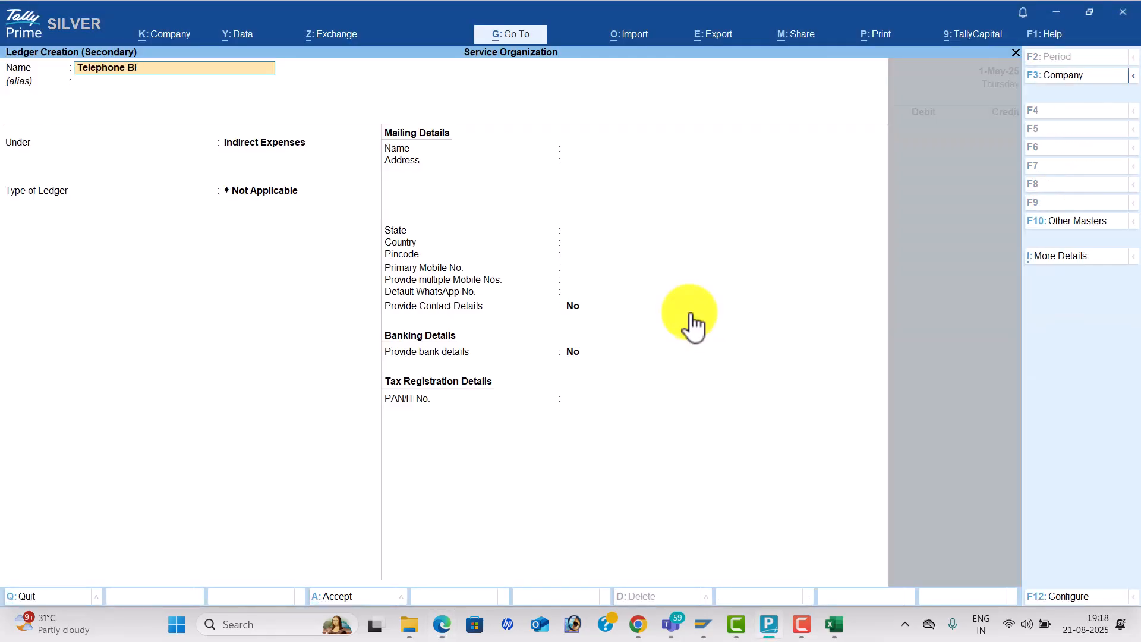
{"action": "type", "text": "ll"}
{"action": "key", "text": "Return"}
{"action": "key", "text": "Return"}
{"action": "key", "text": "ctrl+a"}
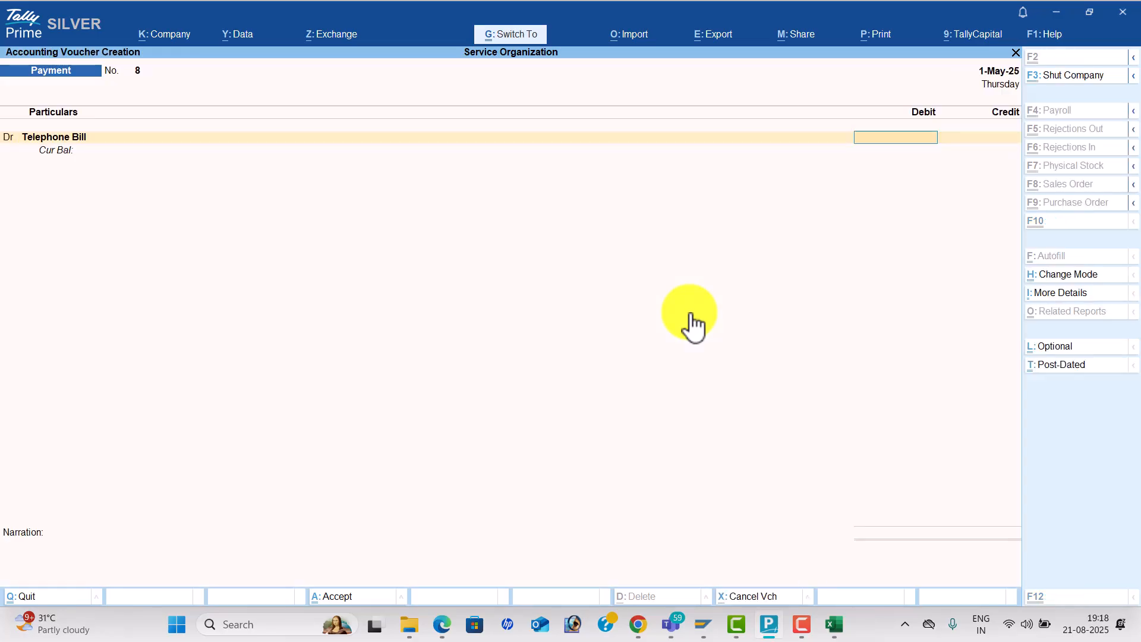
- Debit Telephone Bill with 1,250 in the payment voucher
{"action": "key", "text": "alt+Tab"}
{"action": "key", "text": "alt+Tab"}
{"action": "type", "text": "1250"}
{"action": "key", "text": "Return"}
- Create a Conveyance Bill ledger under Indirect Expenses for the voucher's second debit line
{"action": "key", "text": "alt+c"}
{"action": "key", "text": "alt+Tab"}
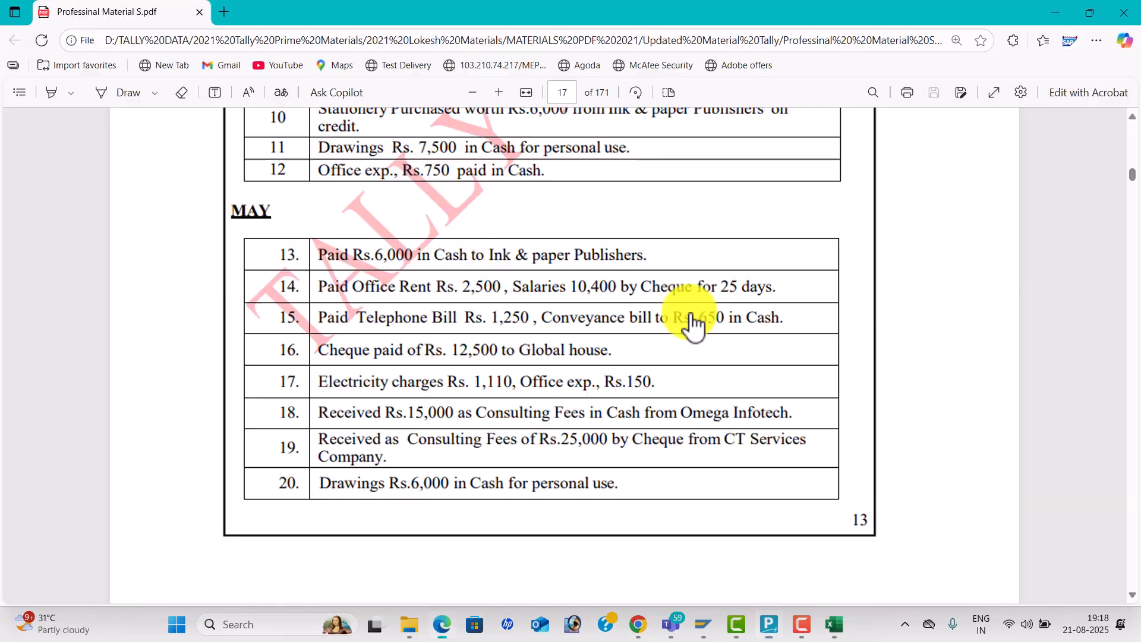
{"action": "key", "text": "alt+Tab"}
{"action": "type", "text": "Con"}
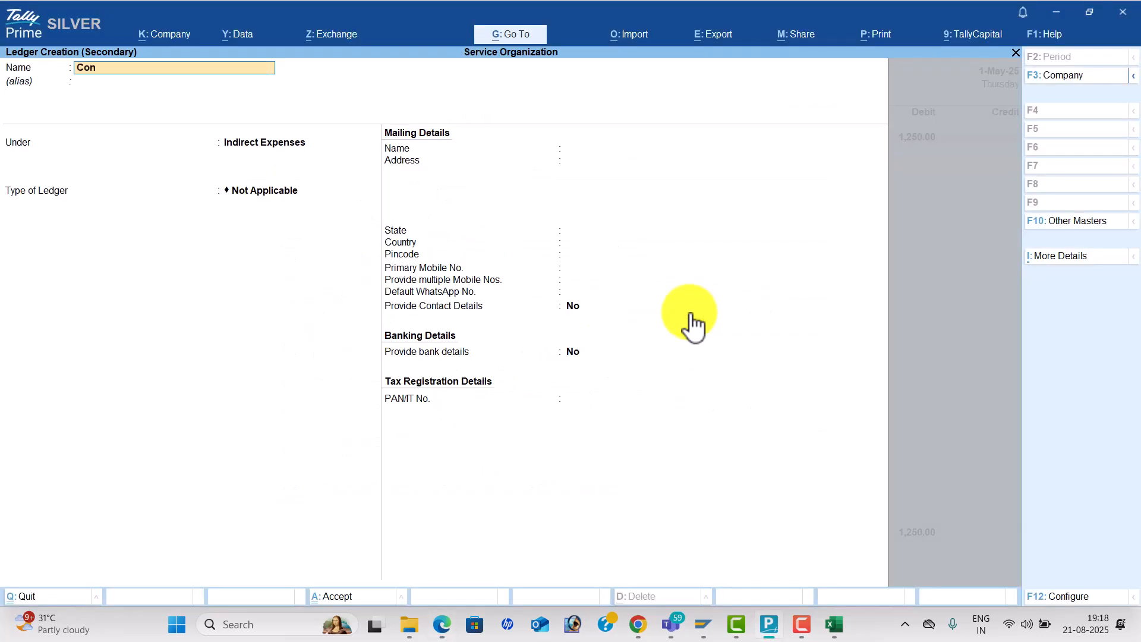
{"action": "type", "text": "veyance bi"}
{"action": "key", "text": "Return"}
{"action": "key", "text": "Return"}
{"action": "key", "text": "ctrl+a"}
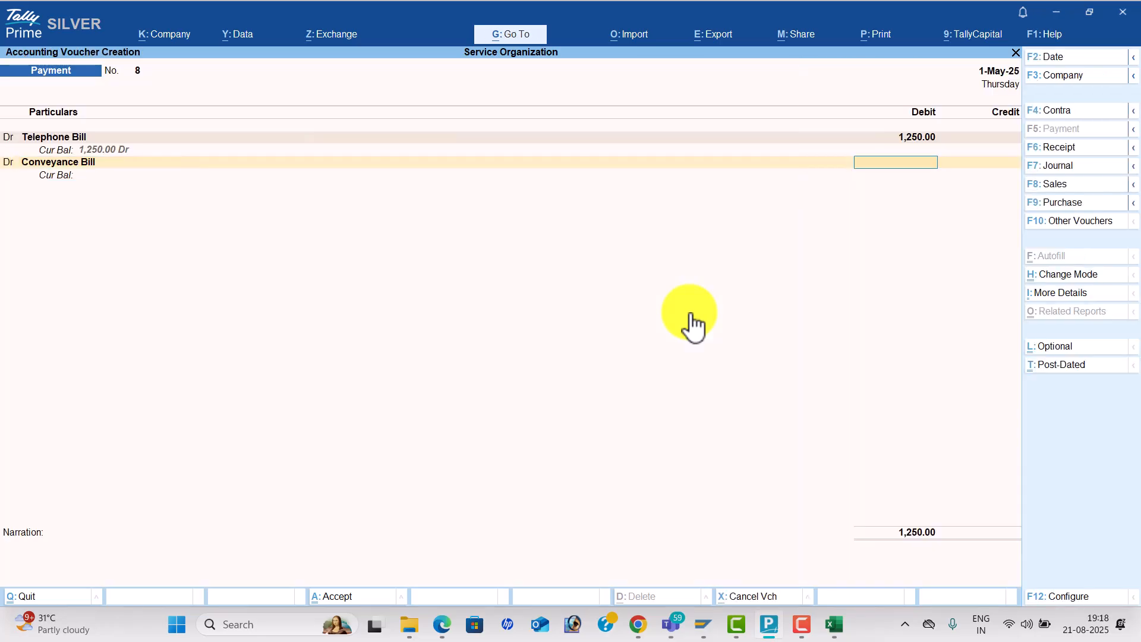
- Debit Conveyance Bill with 650, credit the cash ledger for the voucher's total, and save the voucher
{"action": "key", "text": "alt+Tab"}
{"action": "key", "text": "alt+Tab"}
{"action": "type", "text": "650"}
{"action": "key", "text": "Return"}
{"action": "key", "text": "Return"}
{"action": "key", "text": "Down"}
{"action": "key", "text": "Down"}
{"action": "key", "text": "Return"}
{"action": "key", "text": "Return"}
{"action": "key", "text": "Return"}
{"action": "key", "text": "Return"}
- Debit Global House with 12,500 in a new payment voucher for transaction 16
{"action": "key", "text": "alt+Tab"}
{"action": "key", "text": "alt+Tab"}
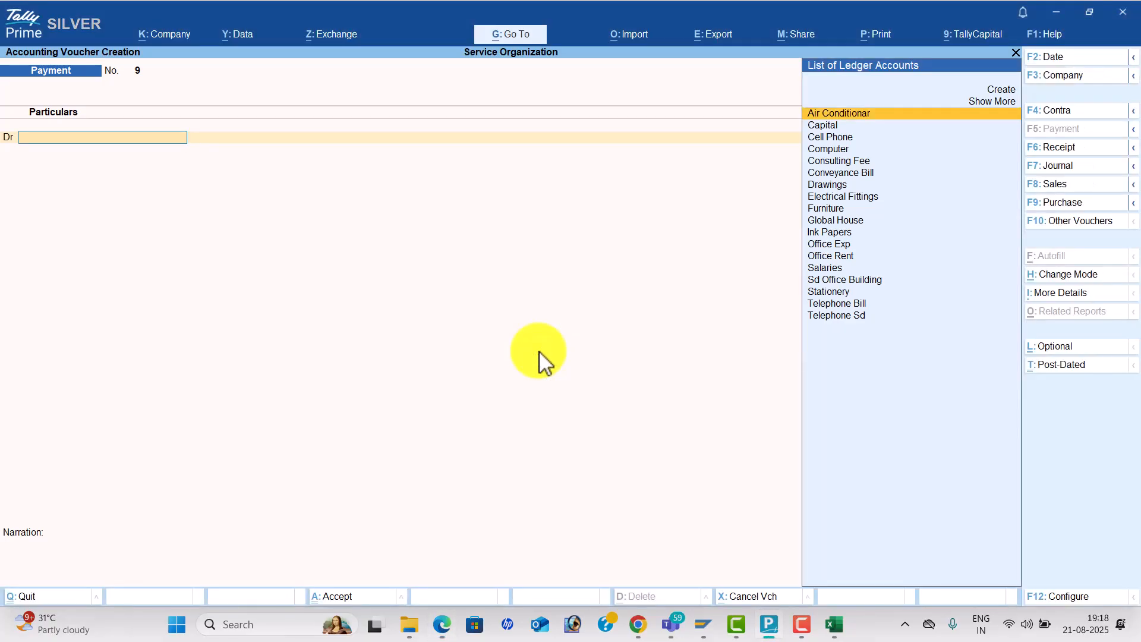
{"action": "type", "text": "Global House"}
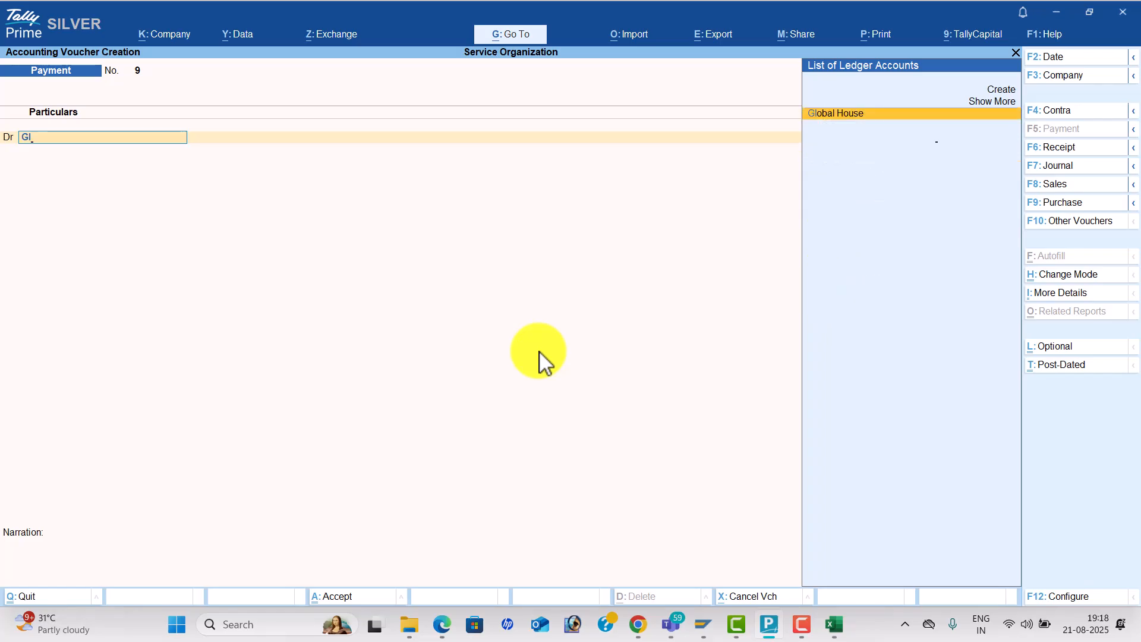
{"action": "key", "text": "Return"}
{"action": "type", "text": "12500"}
{"action": "key", "text": "Return"}
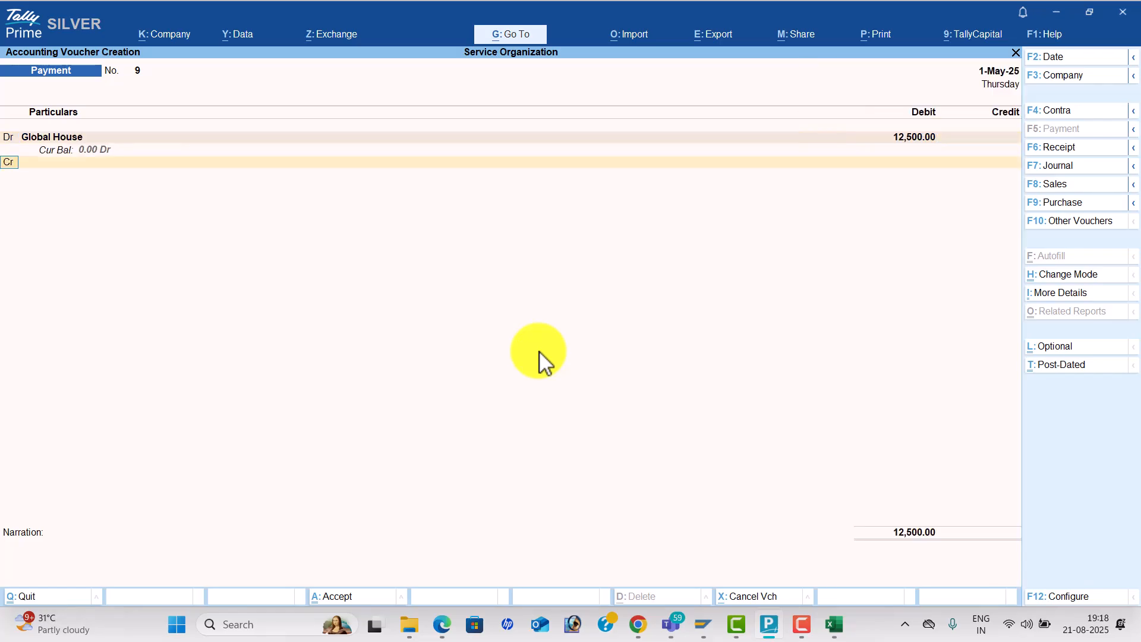
- Complete the credit side of the 12,500 Global House payment and save the voucher
{"action": "key", "text": "Return"}
{"action": "type", "text": "h"}
{"action": "key", "text": "BackSpace"}
{"action": "type", "text": "C"}
{"action": "key", "text": "Down"}
{"action": "key", "text": "Down"}
{"action": "key", "text": "Return"}
{"action": "key", "text": "Return"}
{"action": "key", "text": "Return"}
{"action": "key", "text": "Return"}
- Create an Electricy Charges ledger under Indirect Expenses from the new payment voucher for transaction 17
{"action": "key", "text": "alt+Tab"}
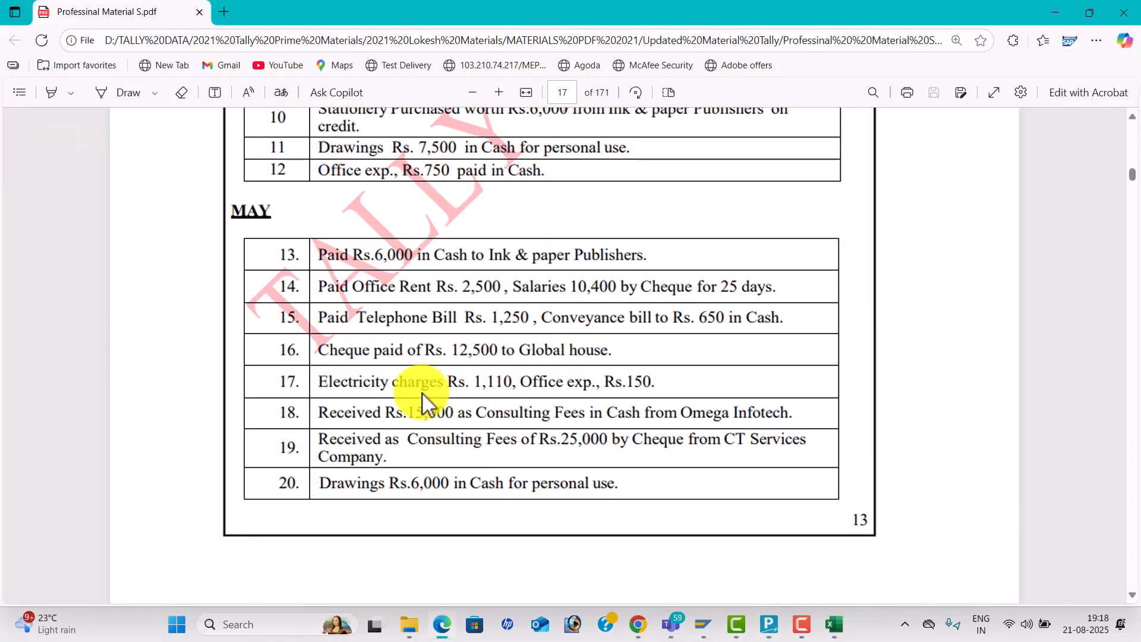
{"action": "scroll", "coordinate": [437, 416], "scroll_direction": "down", "scroll_amount": 1}
{"action": "key", "text": "alt+Tab"}
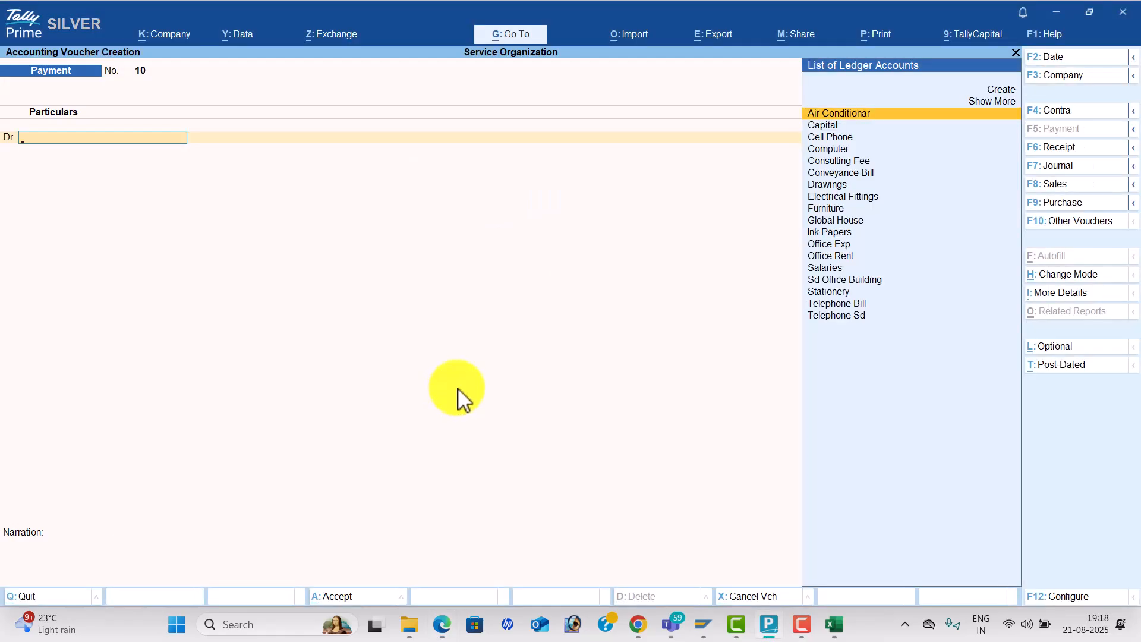
{"action": "key", "text": "alt+c"}
{"action": "type", "text": "Ele"}
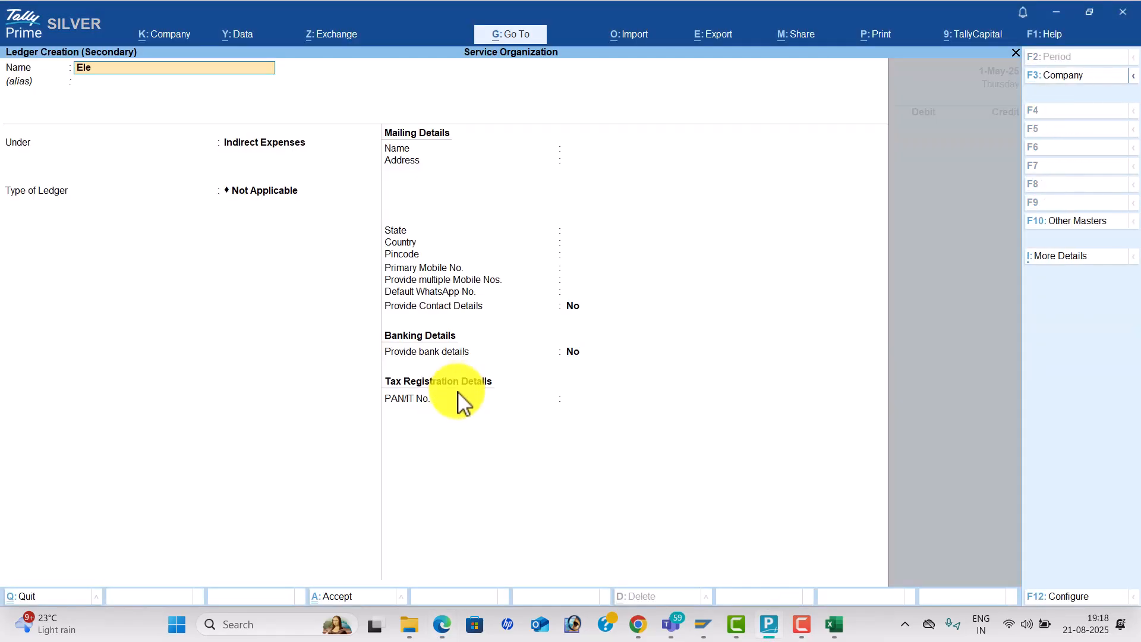
{"action": "type", "text": "ctricy Charges"}
{"action": "key", "text": "Return"}
{"action": "key", "text": "Return"}
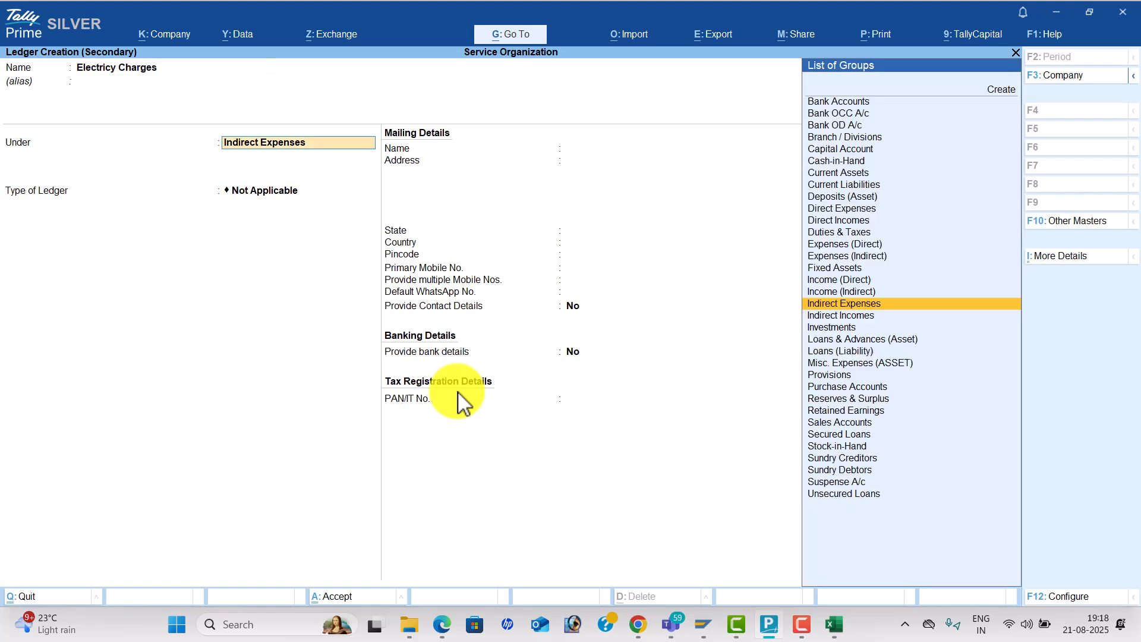
{"action": "key", "text": "Return"}
{"action": "key", "text": "ctrl+a"}
- Debit Electricy Charges with 1,110 and add a second debit line to the payment voucher
{"action": "key", "text": "alt+Tab"}
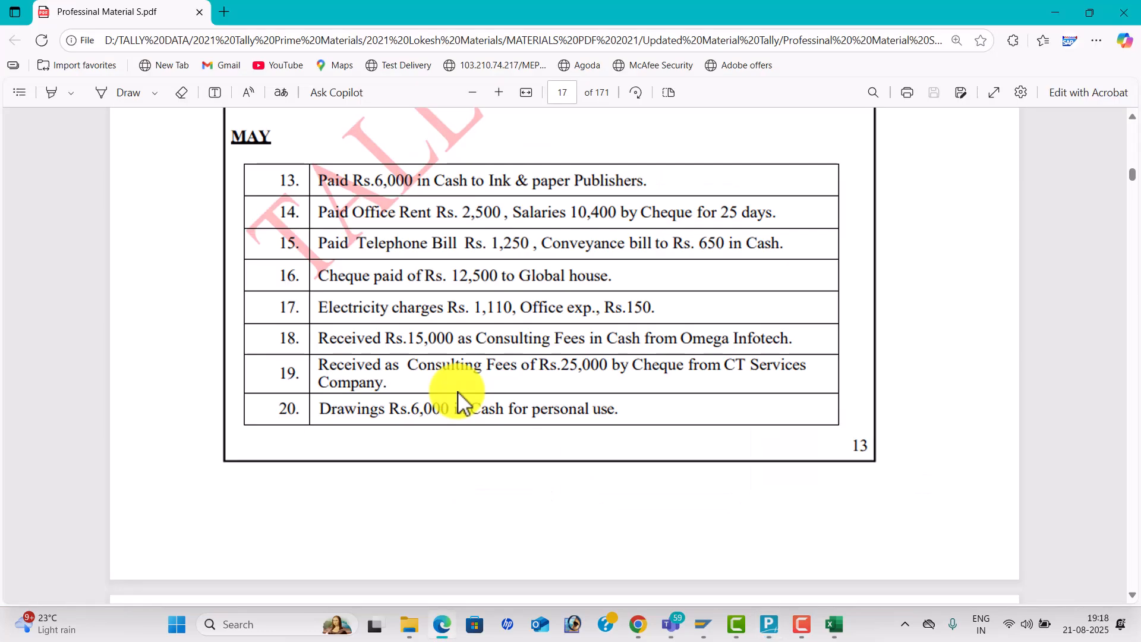
{"action": "key", "text": "alt+Tab"}
{"action": "type", "text": "1,1"}
{"action": "type", "text": "10"}
{"action": "key", "text": "Return"}
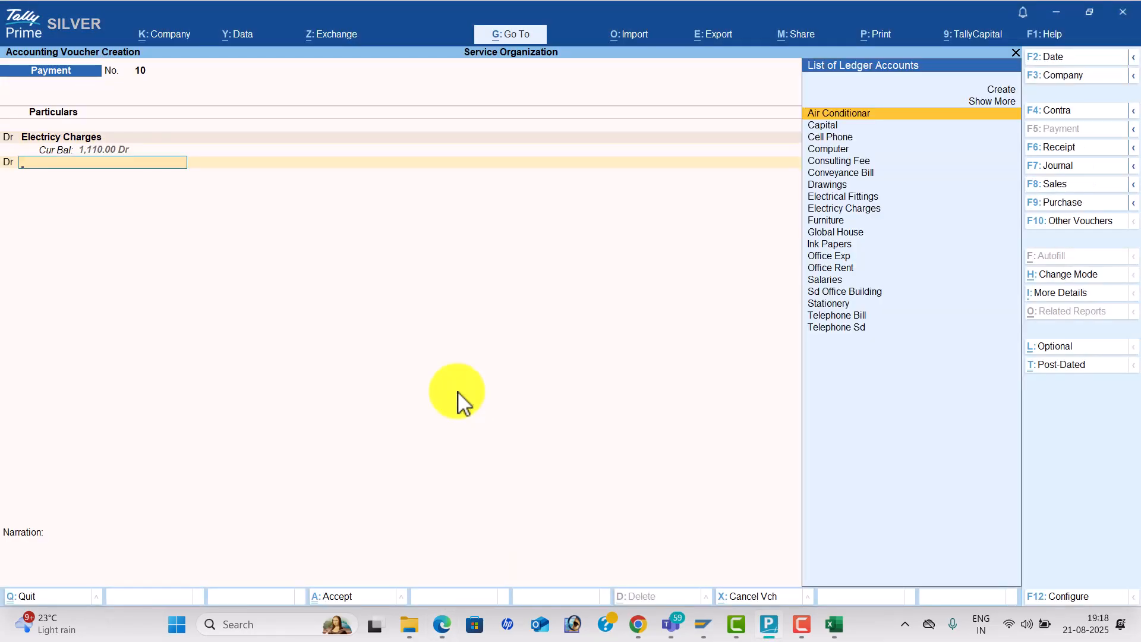
- Debit Office Exp with 150 on the second debit line of the payment voucher for transaction 17
{"action": "type", "text": "of"}
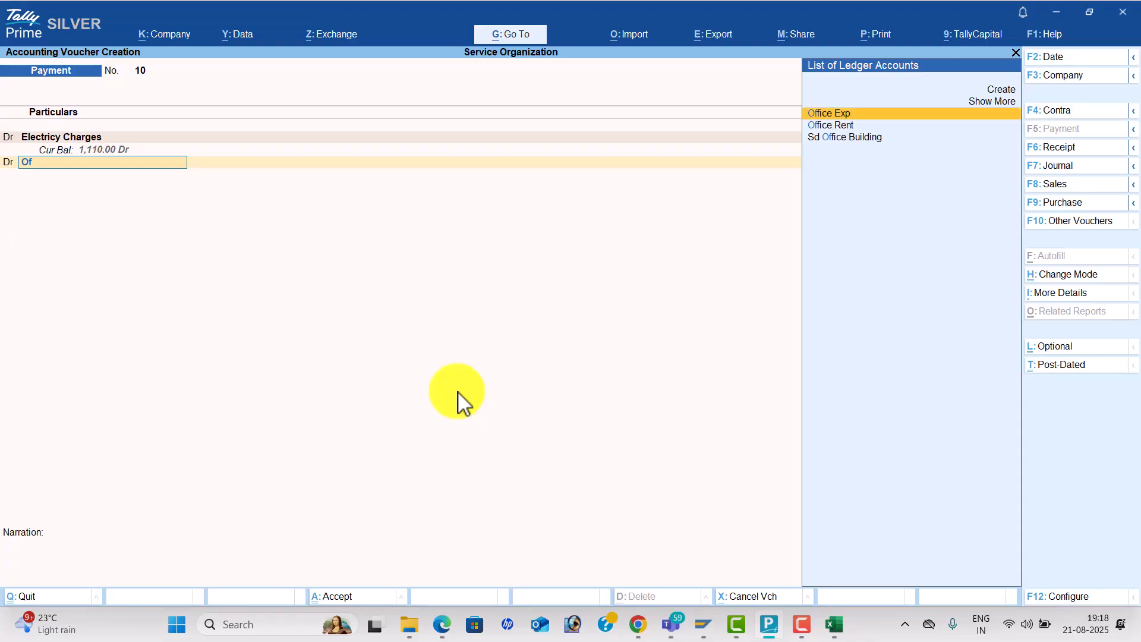
{"action": "key", "text": "Return"}
{"action": "key", "text": "alt+Tab"}
{"action": "key", "text": "alt+Tab"}
{"action": "type", "text": "150"}
{"action": "key", "text": "Return"}
{"action": "key", "text": "alt+Tab"}
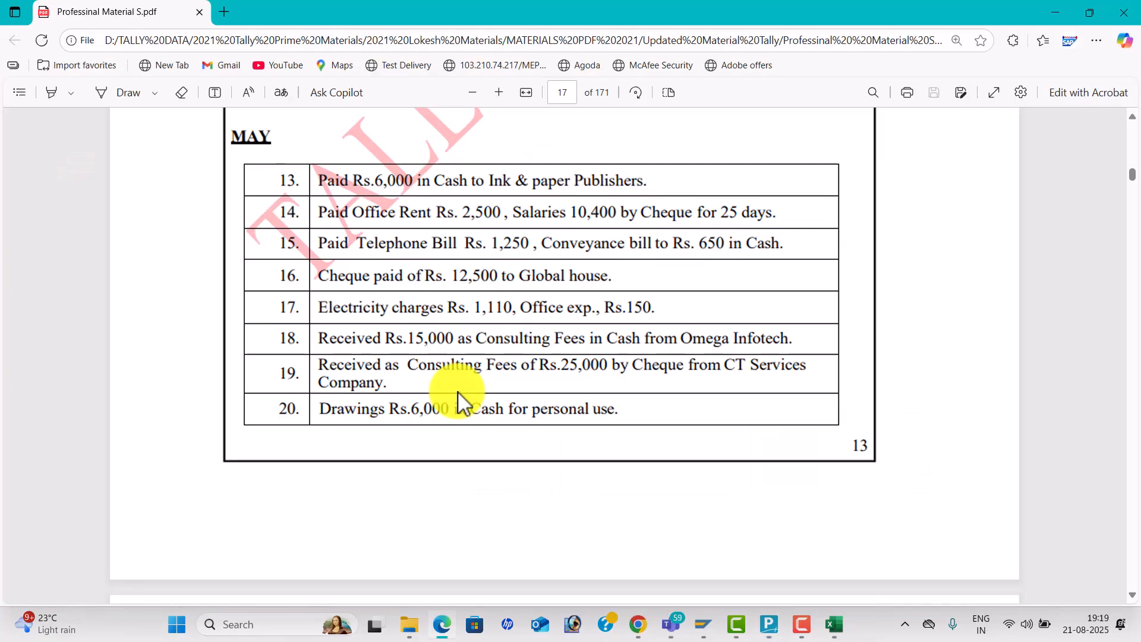
- Complete the credit side of the electricity and office expense payment and save the voucher
{"action": "key", "text": "alt+Tab"}
{"action": "key", "text": "Down"}
{"action": "key", "text": "Down"}
{"action": "key", "text": "Return"}
{"action": "key", "text": "Return"}
{"action": "key", "text": "Return"}
{"action": "key", "text": "Return"}
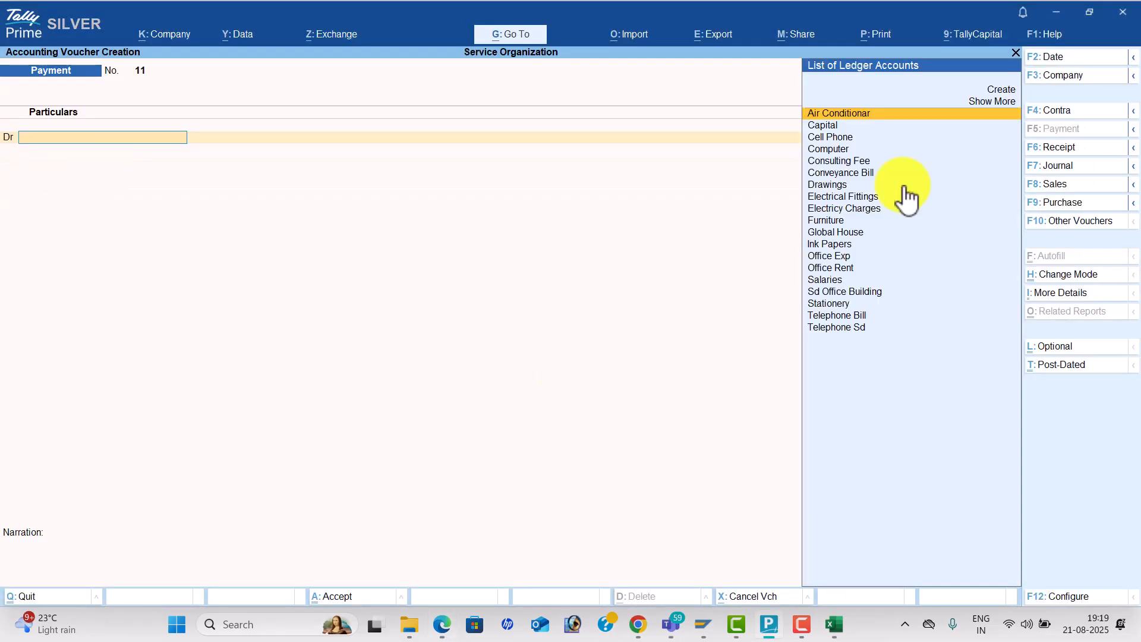
- Credit Consulting Fee with 15,000 in a new receipt voucher for transaction 18 from the PDF exercise
{"action": "key", "text": "alt+Tab"}
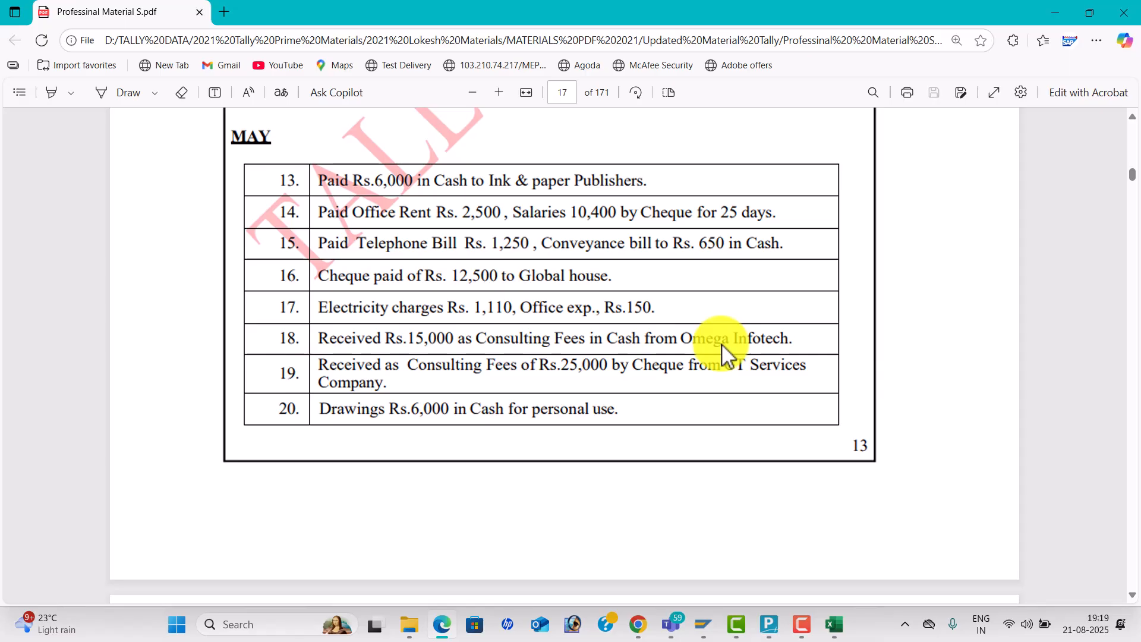
{"action": "key", "text": "alt+Tab"}
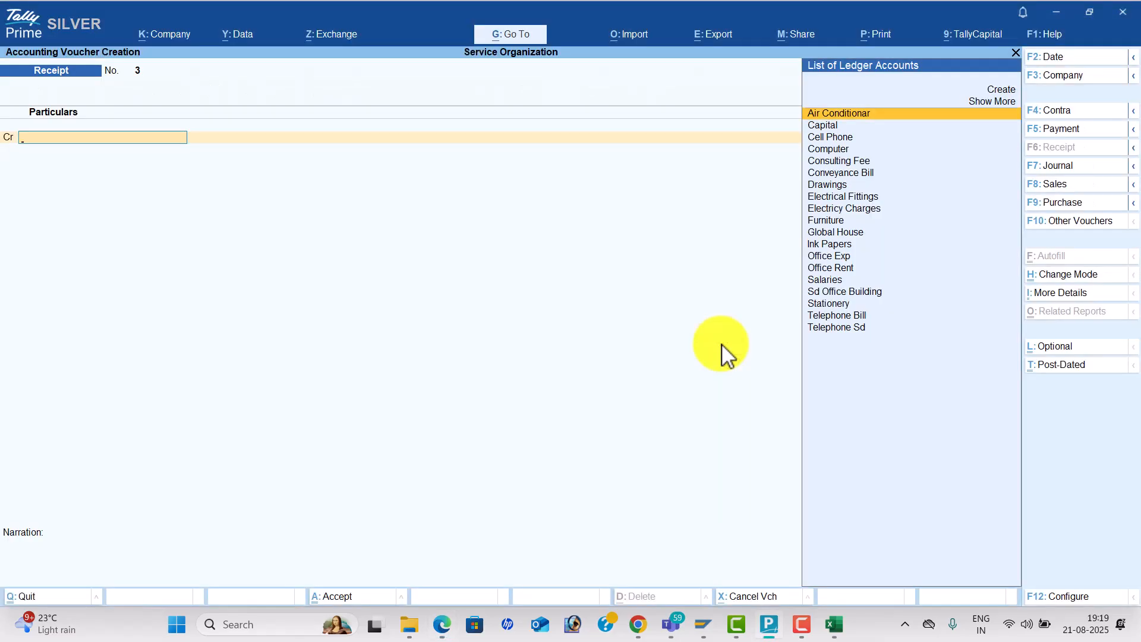
{"action": "type", "text": "con"}
{"action": "key", "text": "Down"}
{"action": "key", "text": "Return"}
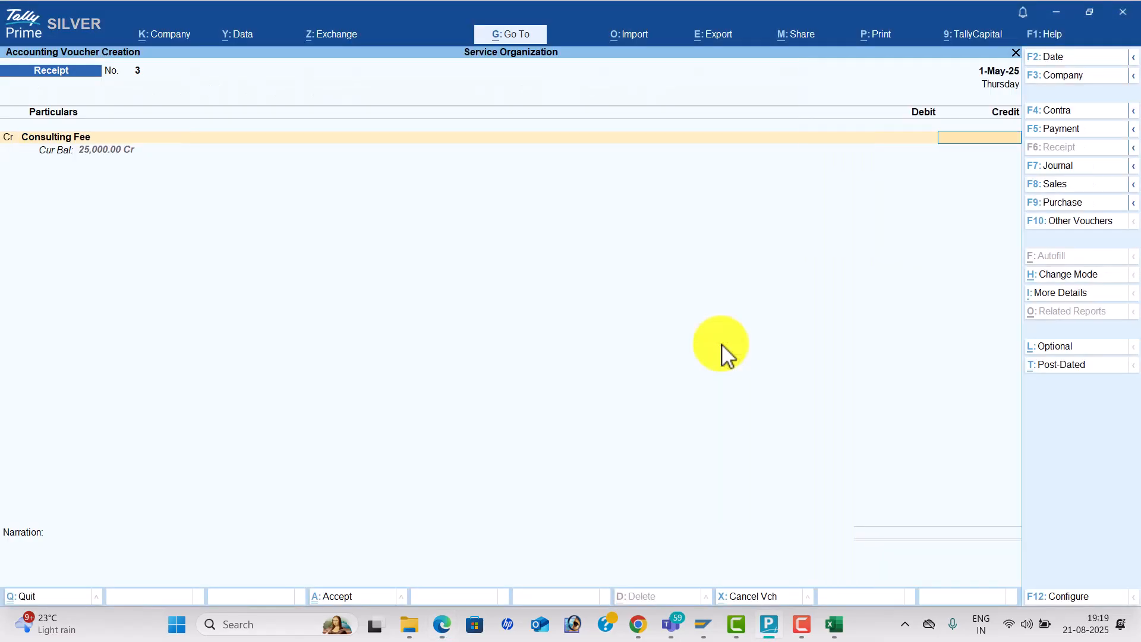
{"action": "key", "text": "alt+Tab"}
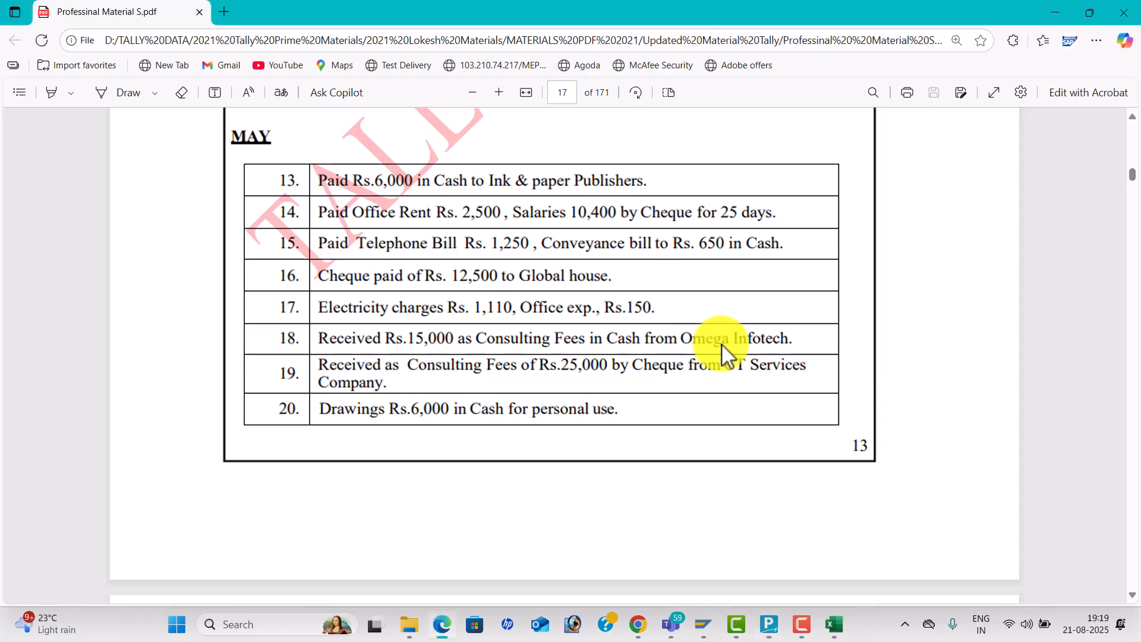
{"action": "key", "text": "alt+Tab"}
{"action": "type", "text": "15000"}
{"action": "key", "text": "Return"}
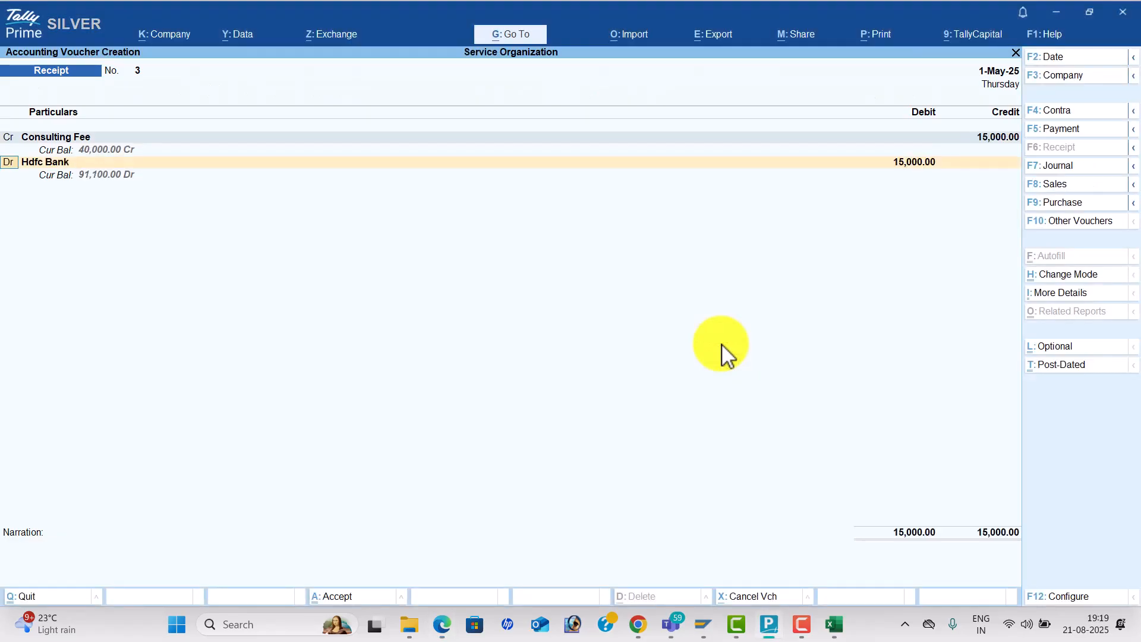
- Replace the receipt's debit ledger with Cash for the 15,000 consulting fee and save the voucher
{"action": "key", "text": "Return"}
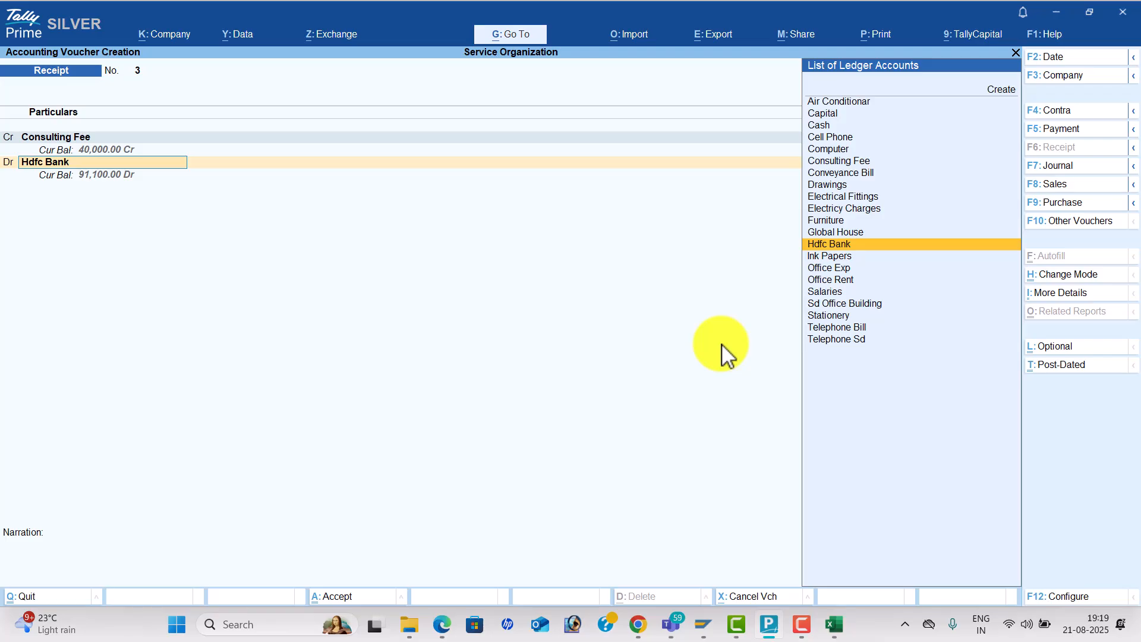
{"action": "key", "text": "Up"}
{"action": "key", "text": "Up"}
{"action": "key", "text": "Up"}
{"action": "key", "text": "Up"}
{"action": "key", "text": "Up"}
{"action": "key", "text": "Up"}
{"action": "key", "text": "Up"}
{"action": "key", "text": "Up"}
{"action": "key", "text": "Up"}
{"action": "key", "text": "Up"}
{"action": "key", "text": "Return"}
{"action": "key", "text": "Return"}
{"action": "key", "text": "Return"}
{"action": "key", "text": "Return"}
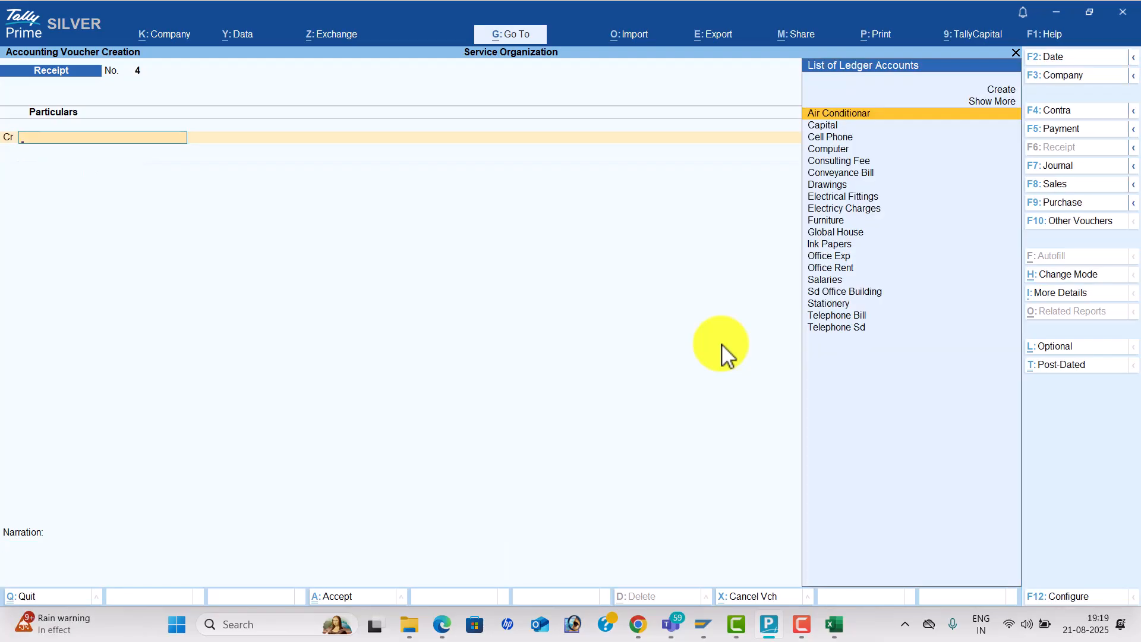
- Check transaction 19 in the PDF and credit Consulting Fee with 25,000 in the new receipt voucher
{"action": "key", "text": "alt+Tab"}
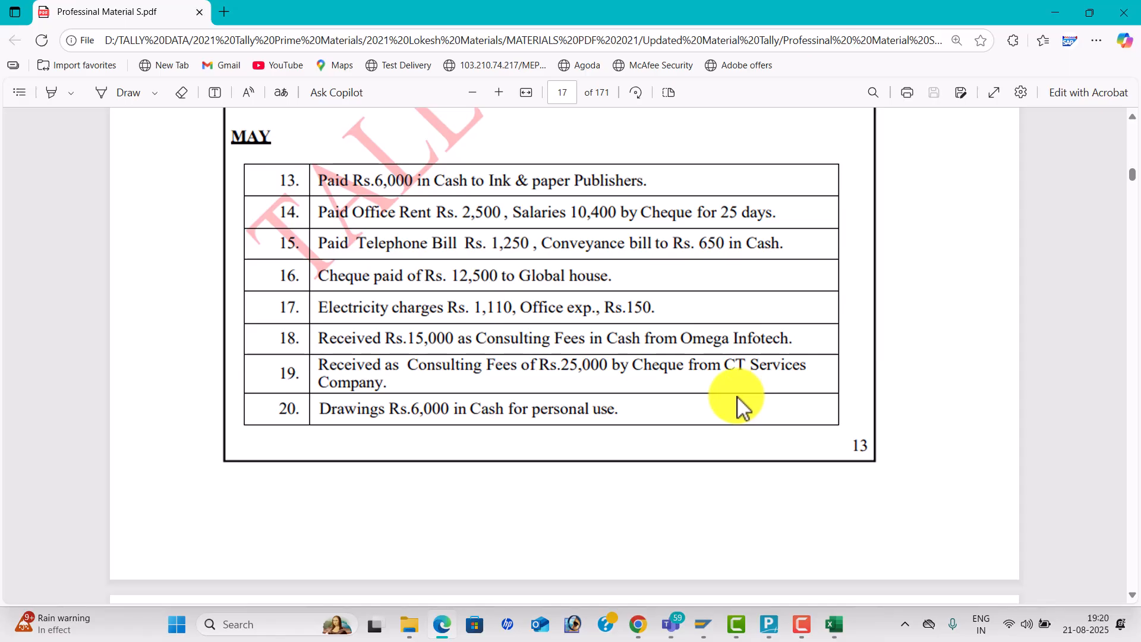
{"action": "key", "text": "alt+Tab"}
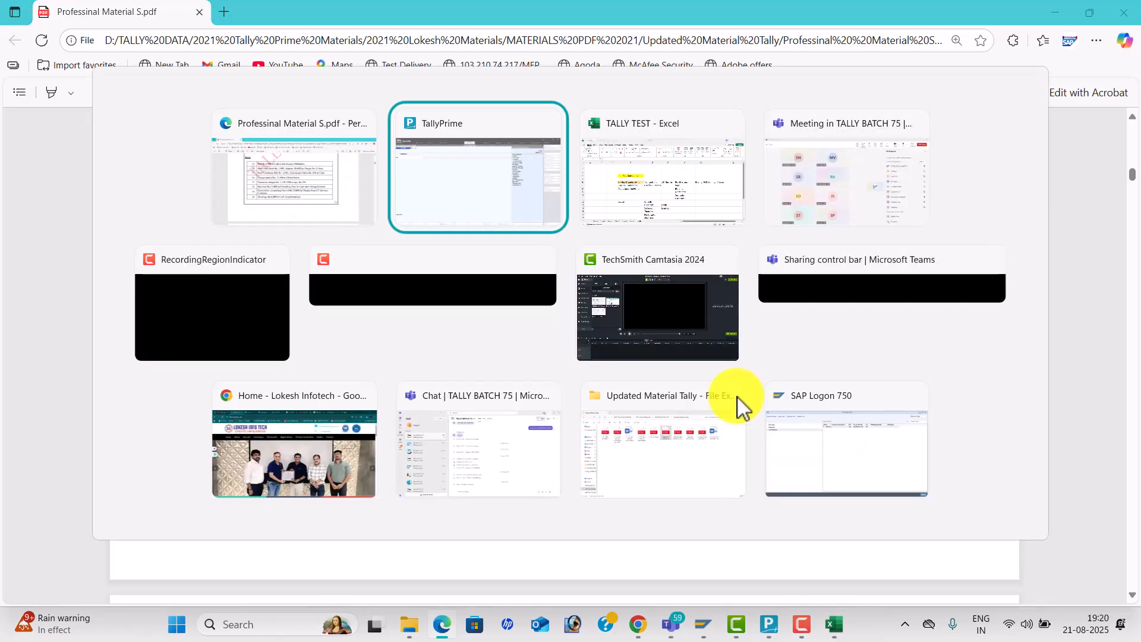
{"action": "left_click", "coordinate": [462, 183]}
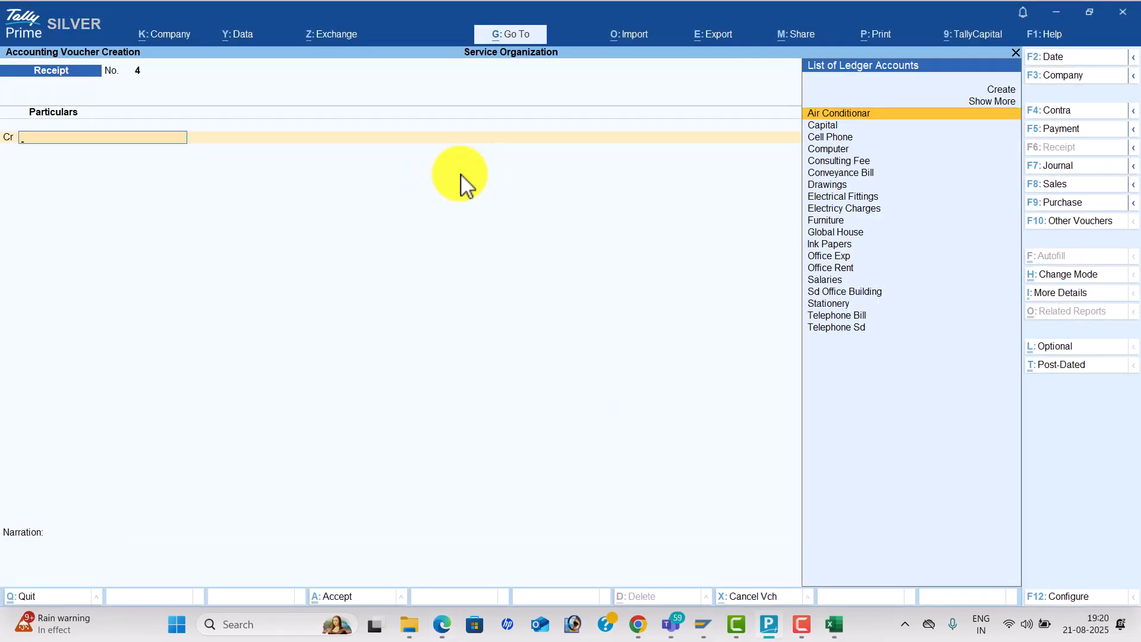
{"action": "type", "text": "Con"}
{"action": "key", "text": "Down"}
{"action": "key", "text": "Down"}
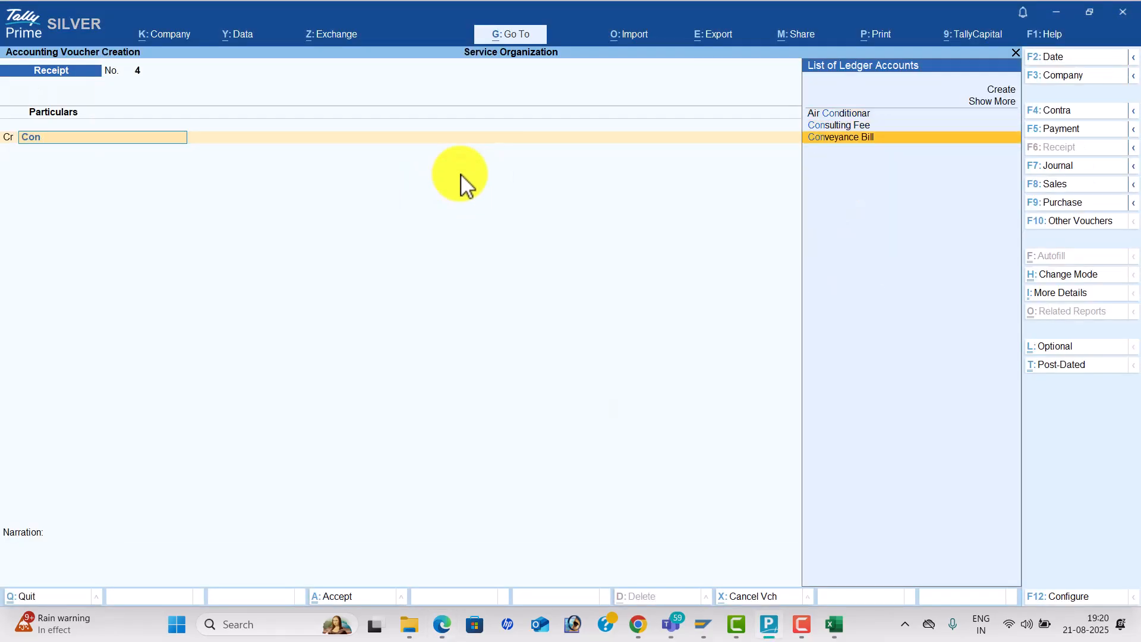
{"action": "key", "text": "Up"}
{"action": "key", "text": "Return"}
{"action": "key", "text": "alt+Tab"}
{"action": "key", "text": "alt+Tab"}
{"action": "type", "text": "25000"}
{"action": "key", "text": "Return"}
- Debit Hdfc Bank with the 25,000 consulting fee and save the receipt voucher
{"action": "type", "text": "H"}
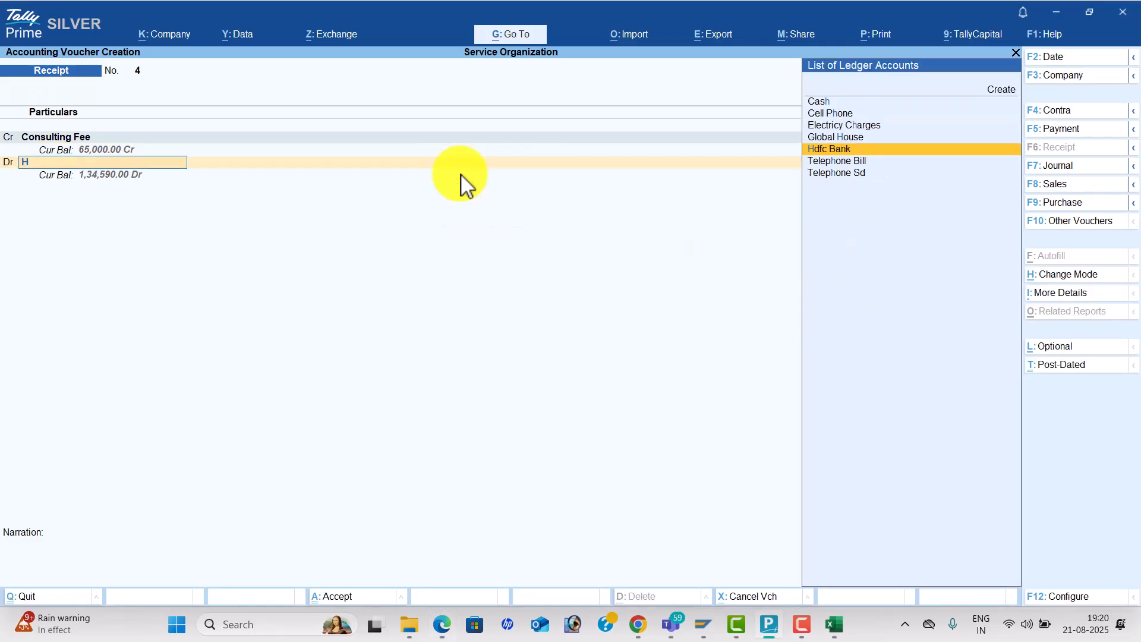
{"action": "key", "text": "Return"}
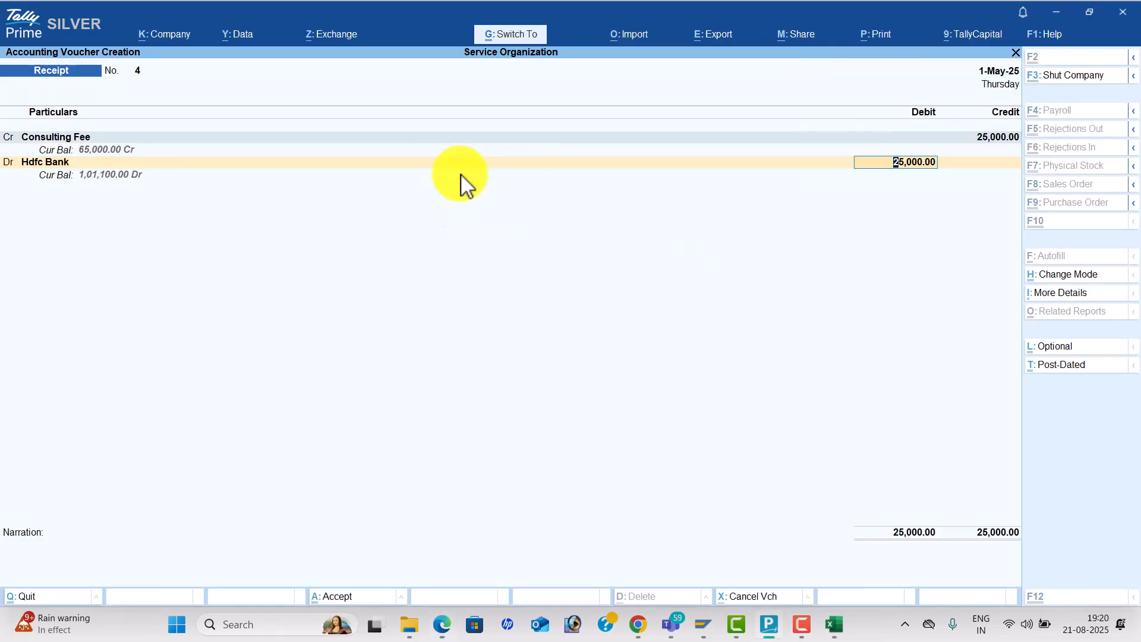
{"action": "key", "text": "Return"}
- Record transaction 20 as a payment voucher debiting Drawings and crediting Cash with 6,000, and save it
{"action": "key", "text": "alt+Tab"}
{"action": "key", "text": "alt+Tab"}
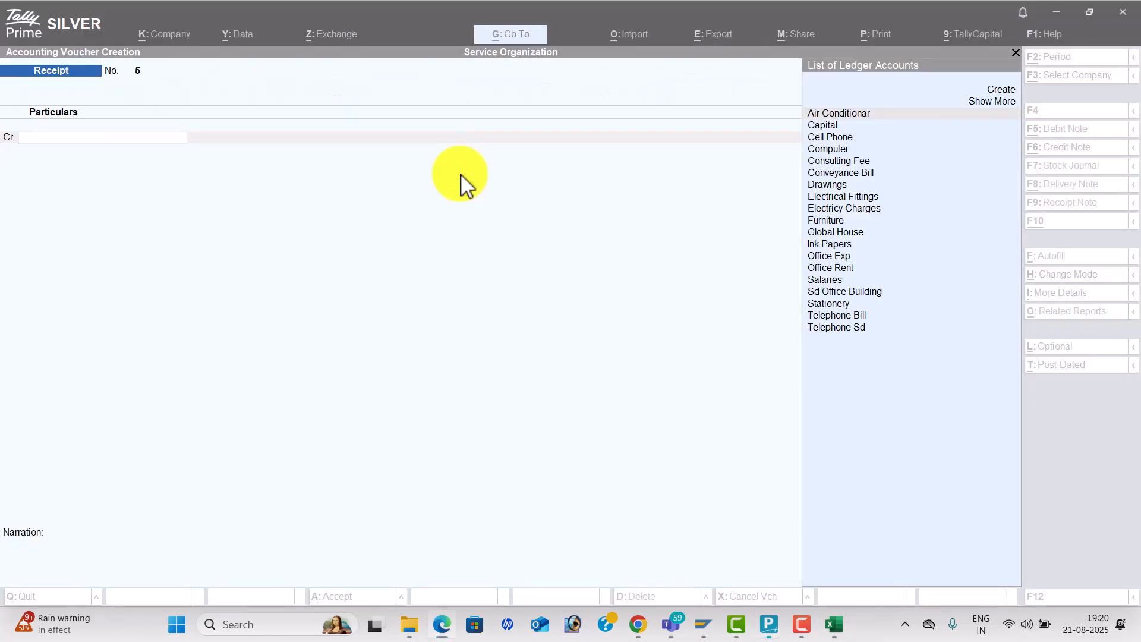
{"action": "left_click", "coordinate": [1052, 133]}
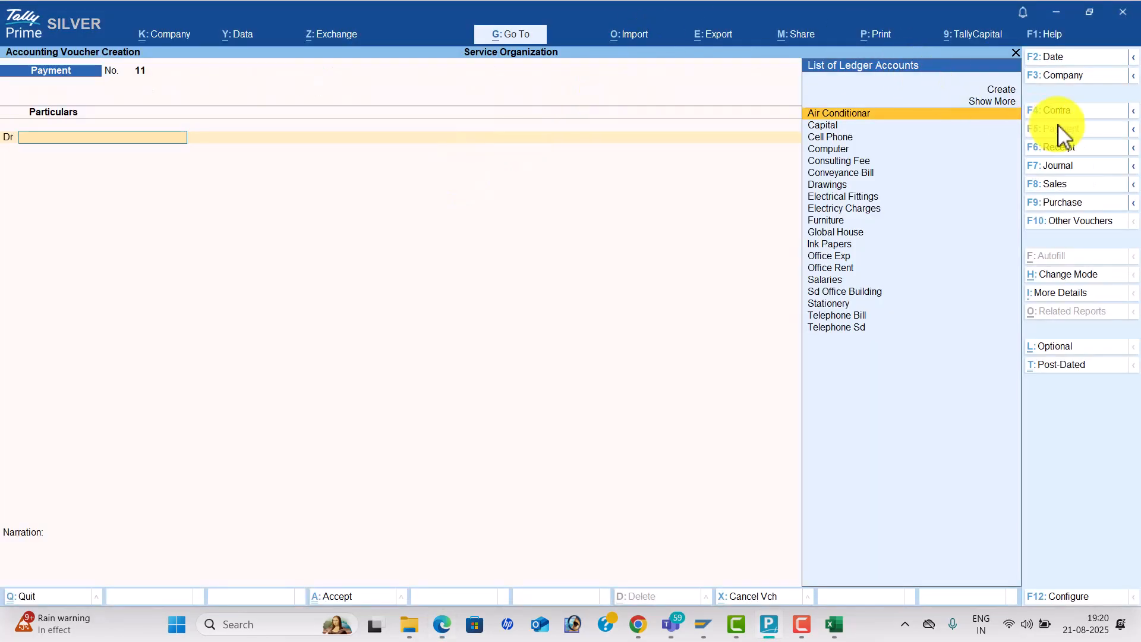
{"action": "type", "text": "dr"}
{"action": "key", "text": "Return"}
{"action": "key", "text": "alt+Tab"}
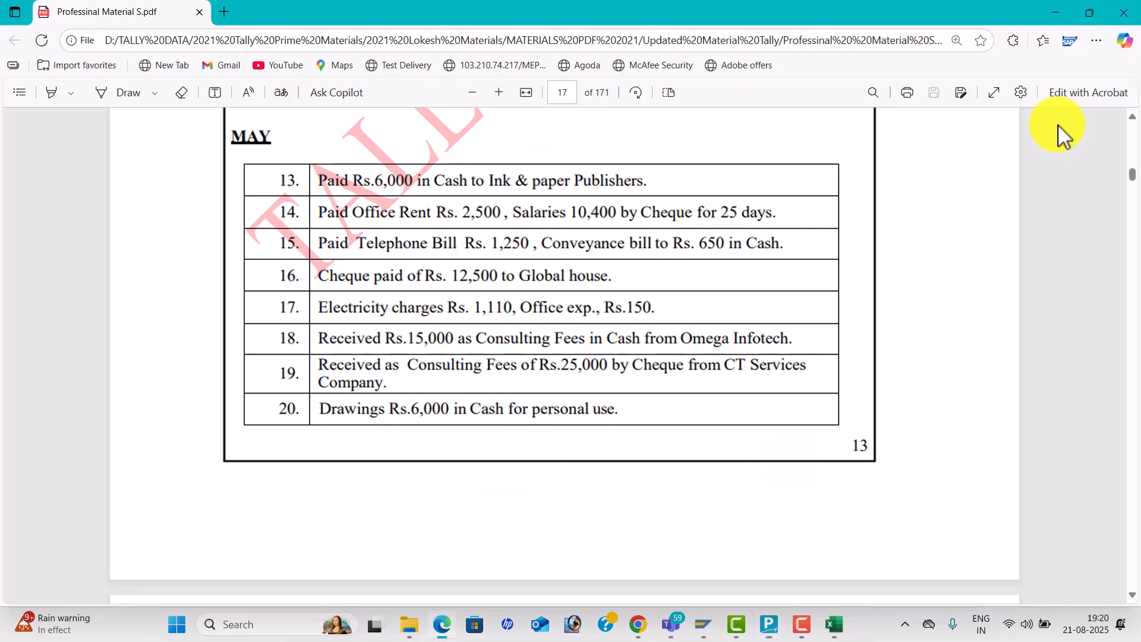
{"action": "key", "text": "alt+Tab"}
{"action": "type", "text": "6000"}
{"action": "key", "text": "Return"}
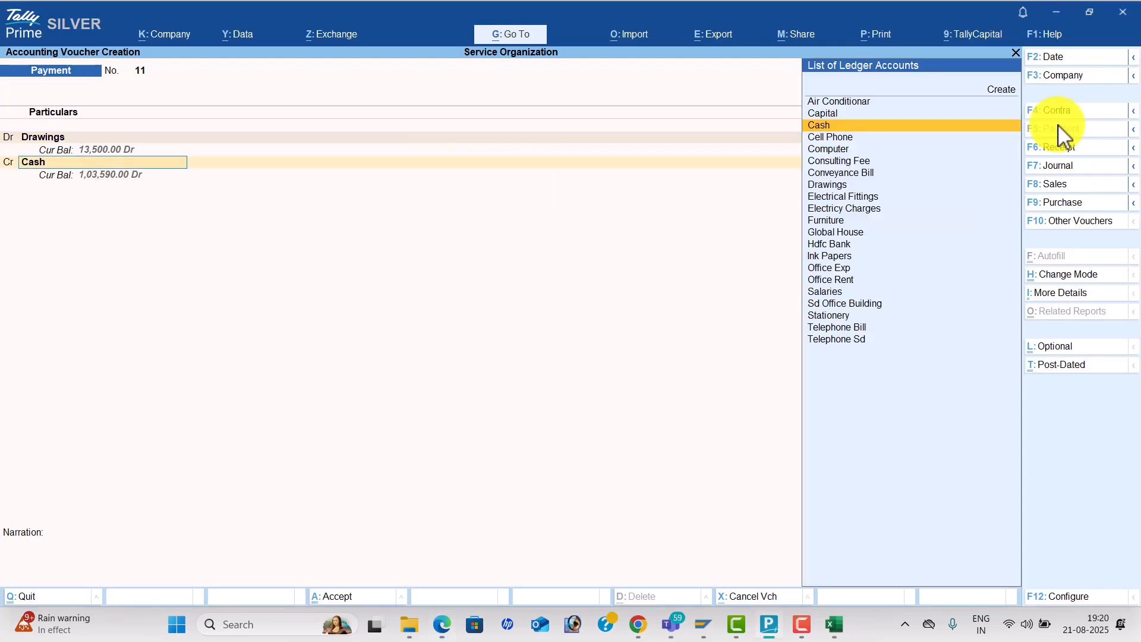
{"action": "key", "text": "Return"}
{"action": "key", "text": "ctrl+a"}
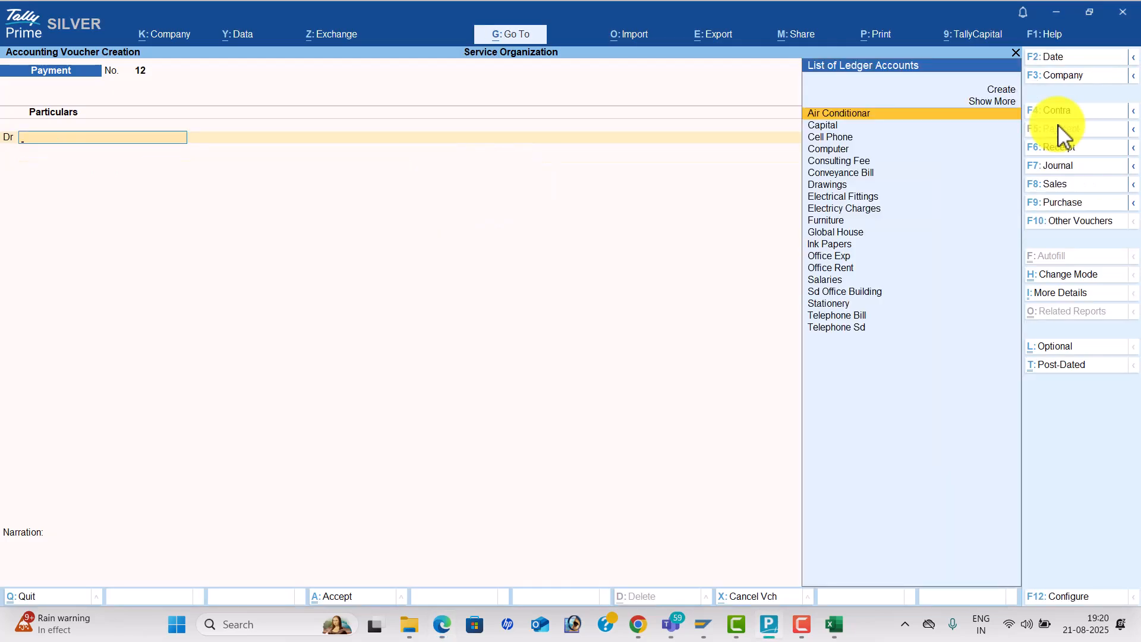
- Leave voucher creation and review the 1-May-25 vouchers in the Day Book
{"action": "key", "text": "Escape"}
{"action": "key", "text": "y"}
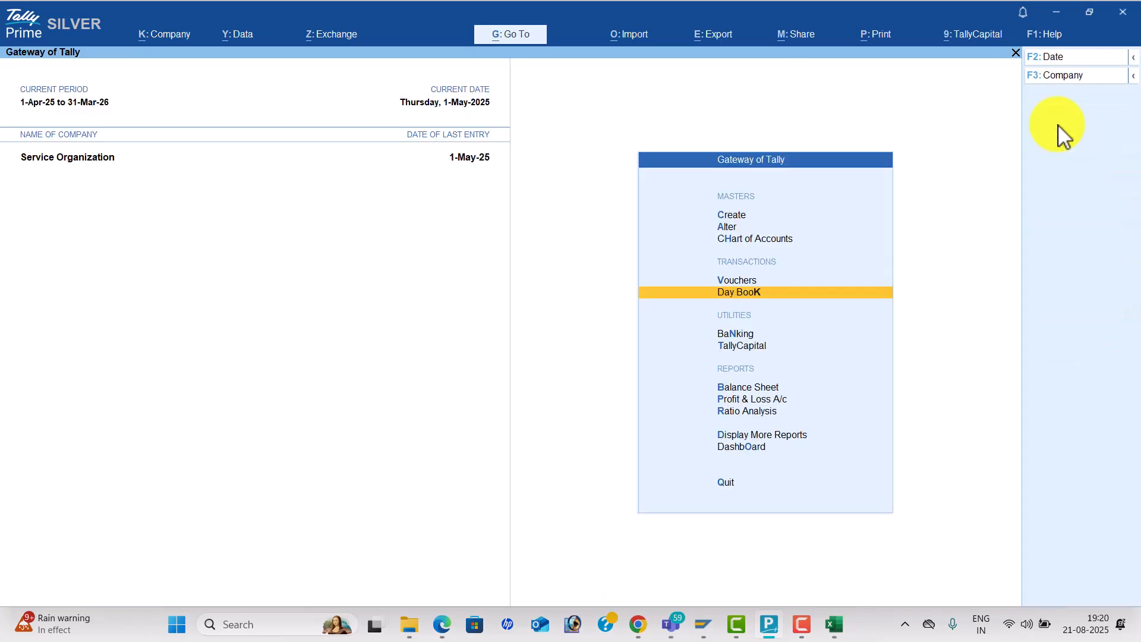
{"action": "key", "text": "Return"}
{"action": "key", "text": "Down"}
{"action": "key", "text": "Down"}
{"action": "key", "text": "Down"}
{"action": "key", "text": "Down"}
{"action": "key", "text": "Down"}
{"action": "key", "text": "Down"}
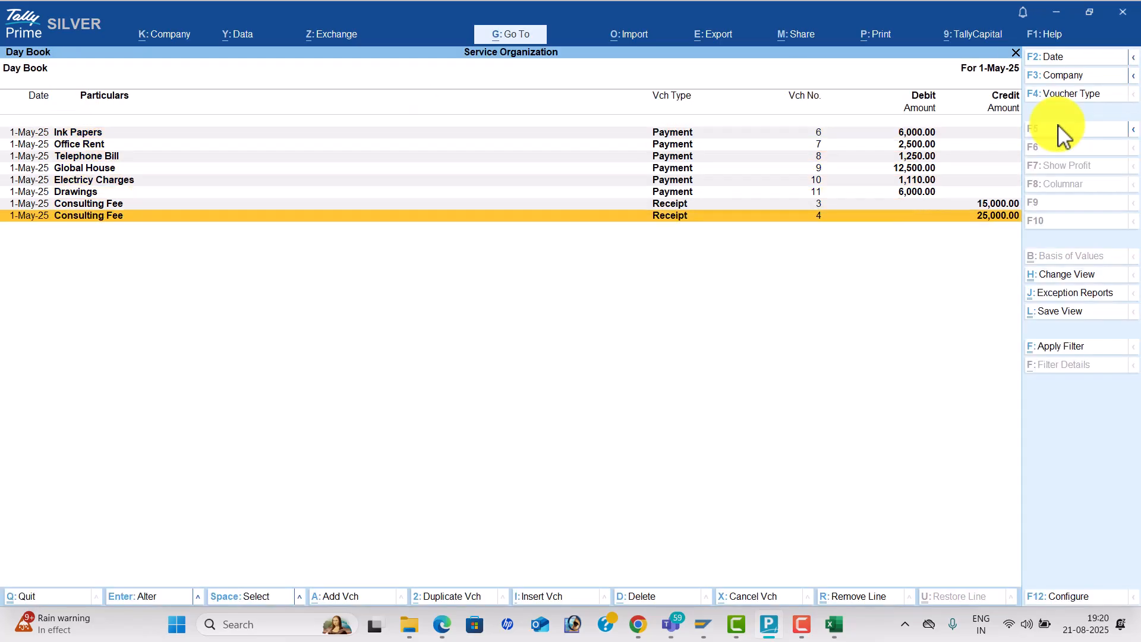
- Open the Profit & Loss A/c and review its indirect expenses in detail down to the nett profit
{"action": "key", "text": "Escape"}
{"action": "key", "text": "Down"}
{"action": "key", "text": "Down"}
{"action": "key", "text": "Down"}
{"action": "key", "text": "Down"}
{"action": "key", "text": "Return"}
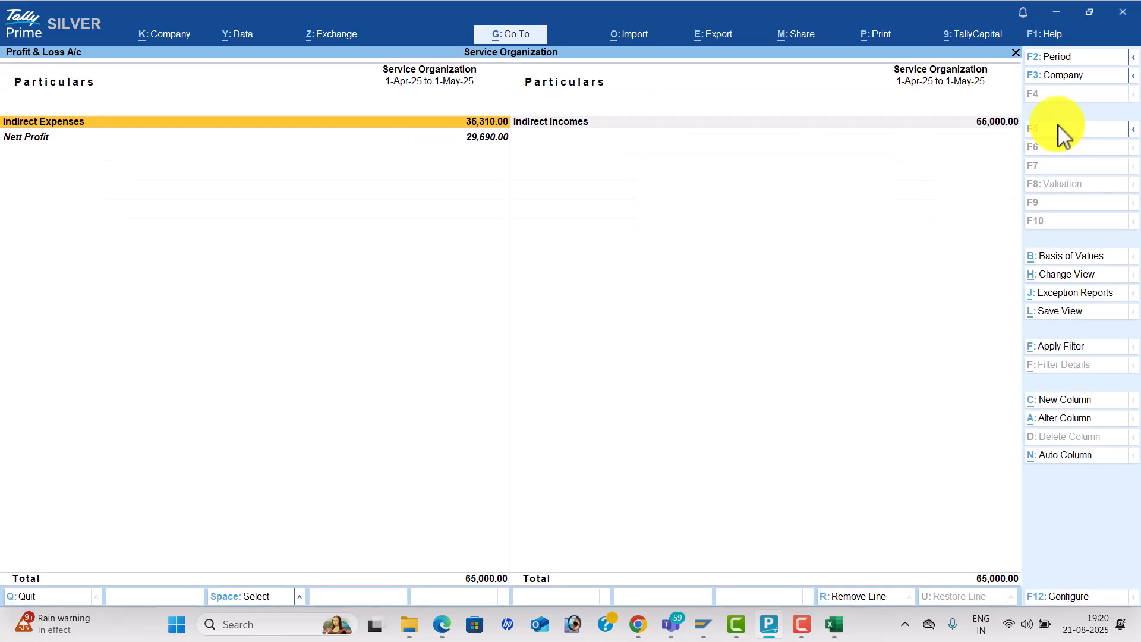
{"action": "key", "text": "Down"}
{"action": "key", "text": "Down"}
{"action": "key", "text": "Down"}
{"action": "key", "text": "Down"}
{"action": "key", "text": "Down"}
{"action": "key", "text": "Down"}
{"action": "key", "text": "Down"}
{"action": "key", "text": "Down"}
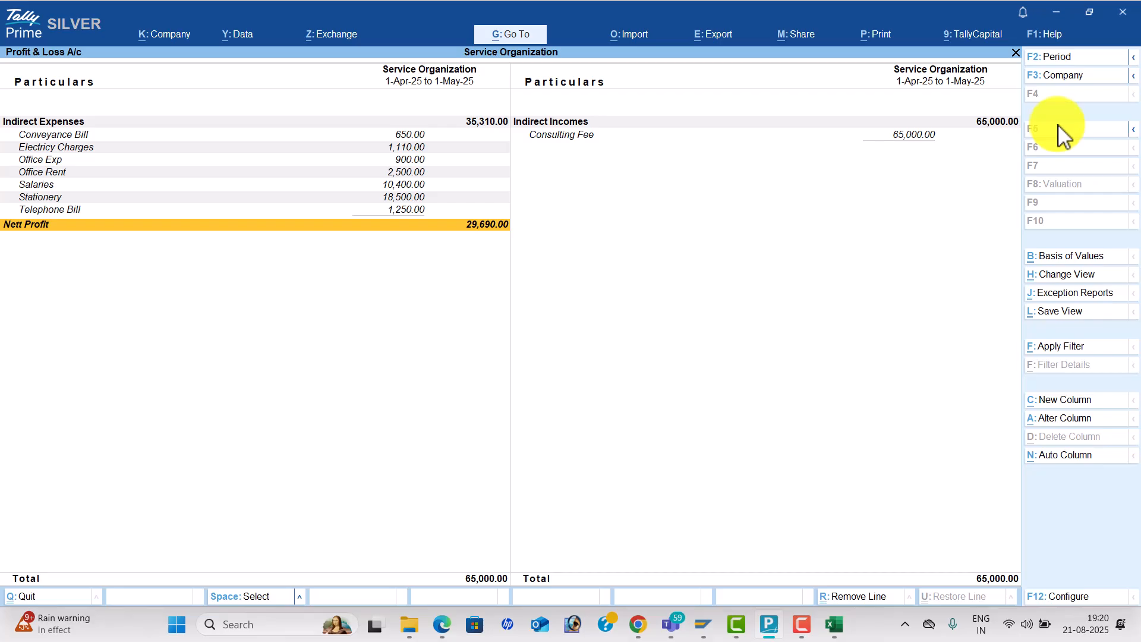
- Examine the Consulting Fee income line and go through the individual expense ledgers in the Profit & Loss A/c again
{"action": "key", "text": "Right"}
{"action": "key", "text": "Down"}
{"action": "key", "text": "Left"}
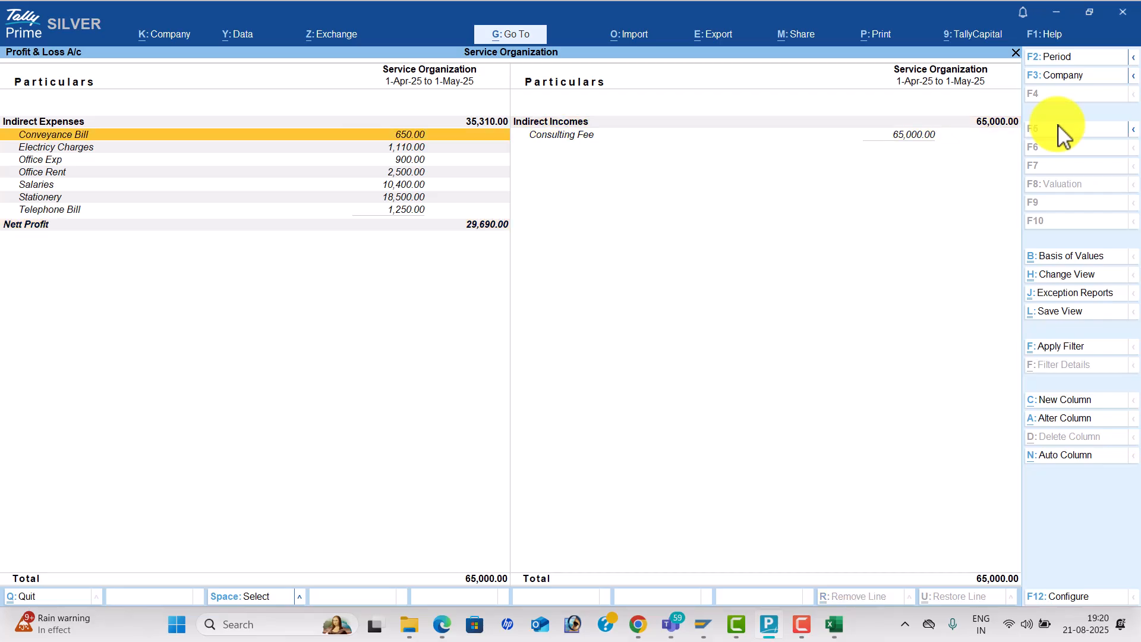
{"action": "key", "text": "Up"}
{"action": "key", "text": "Down"}
{"action": "key", "text": "Down"}
{"action": "key", "text": "Down"}
{"action": "key", "text": "Down"}
{"action": "key", "text": "Down"}
{"action": "key", "text": "Down"}
{"action": "key", "text": "Down"}
{"action": "key", "text": "Down"}
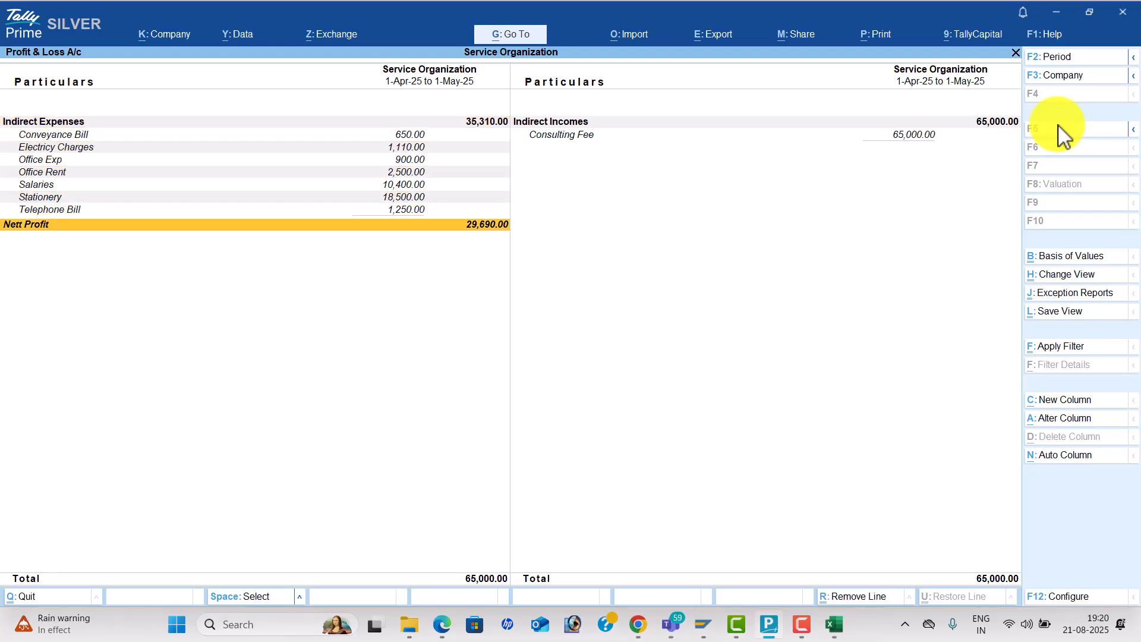
- Switch to the PDF and find the April to May Profit & Loss solution to compare the nett profit
{"action": "key", "text": "alt+Tab"}
{"action": "key", "text": "alt+Tab"}
{"action": "key", "text": "alt+Tab"}
{"action": "scroll", "coordinate": [837, 288], "scroll_direction": "down", "scroll_amount": 8}
{"action": "scroll", "coordinate": [837, 280], "scroll_direction": "down", "scroll_amount": 20}
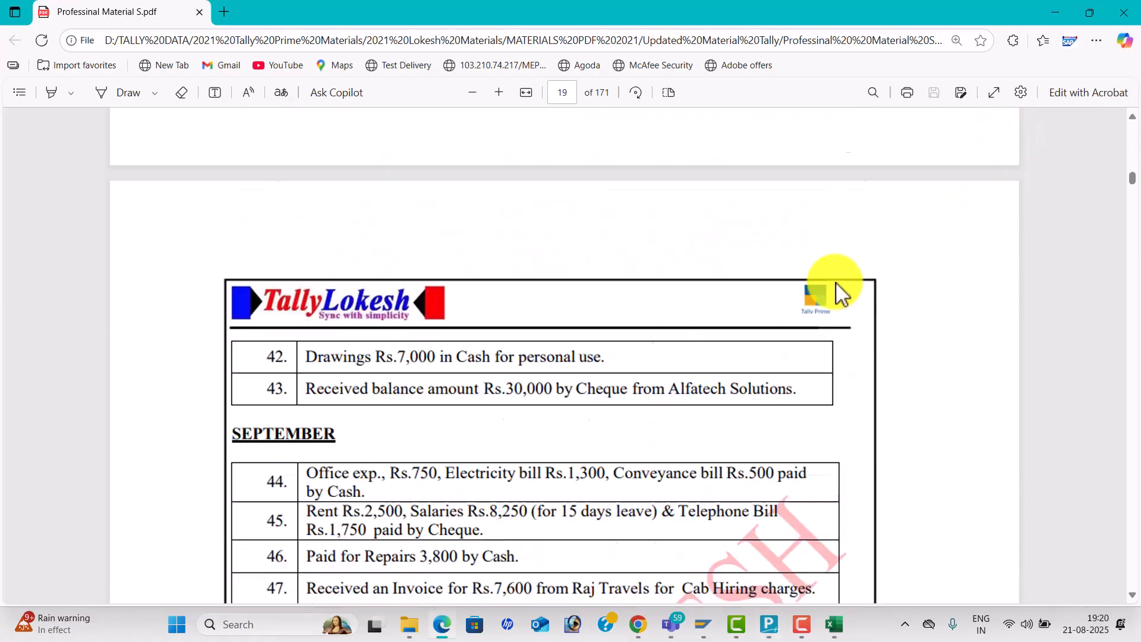
{"action": "scroll", "coordinate": [835, 282], "scroll_direction": "down", "scroll_amount": 12}
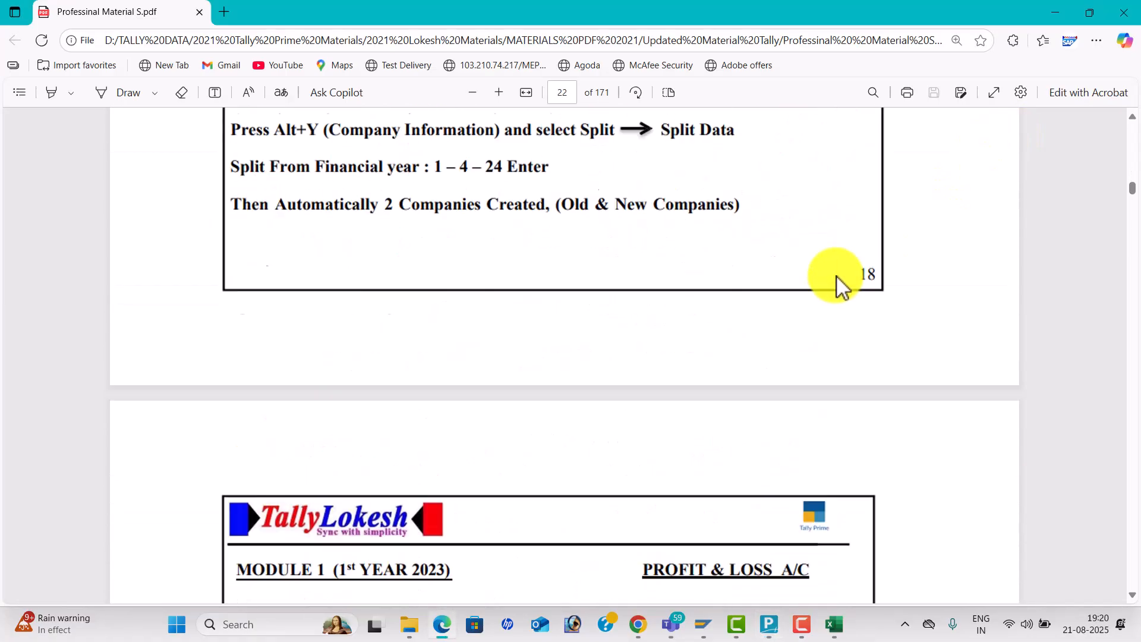
{"action": "scroll", "coordinate": [838, 282], "scroll_direction": "up", "scroll_amount": 2}
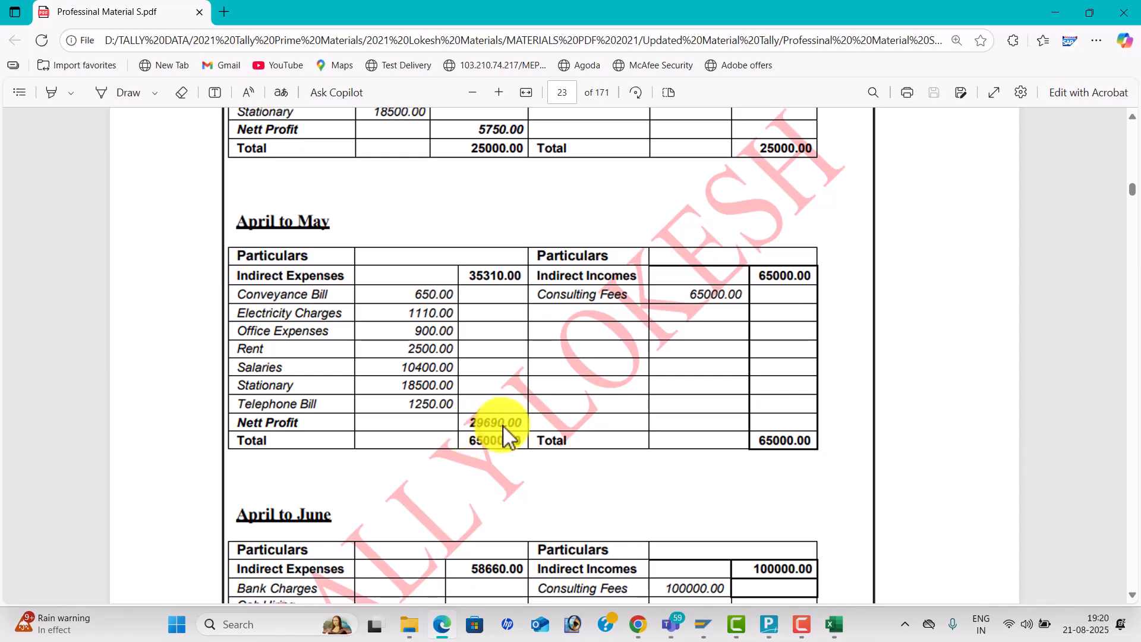
- Return to TallyPrime, leave the Profit & Loss A/c and view the company Dashboard
{"action": "key", "text": "alt+Tab"}
{"action": "key", "text": "Escape"}
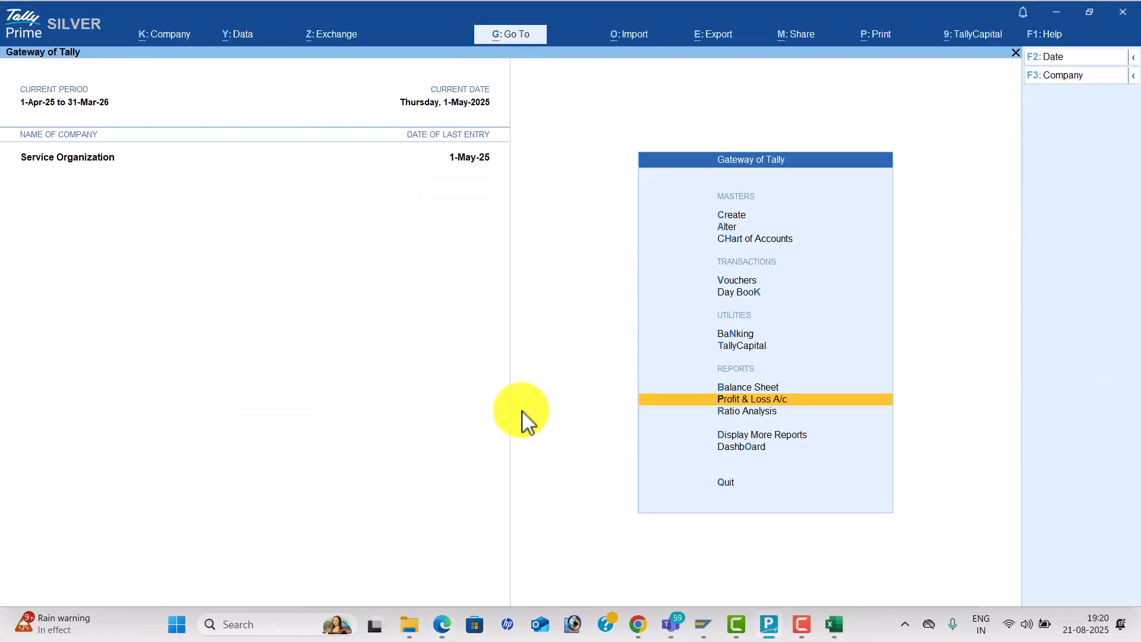
{"action": "key", "text": "Down"}
{"action": "key", "text": "Down"}
{"action": "key", "text": "Down"}
{"action": "key", "text": "Return"}
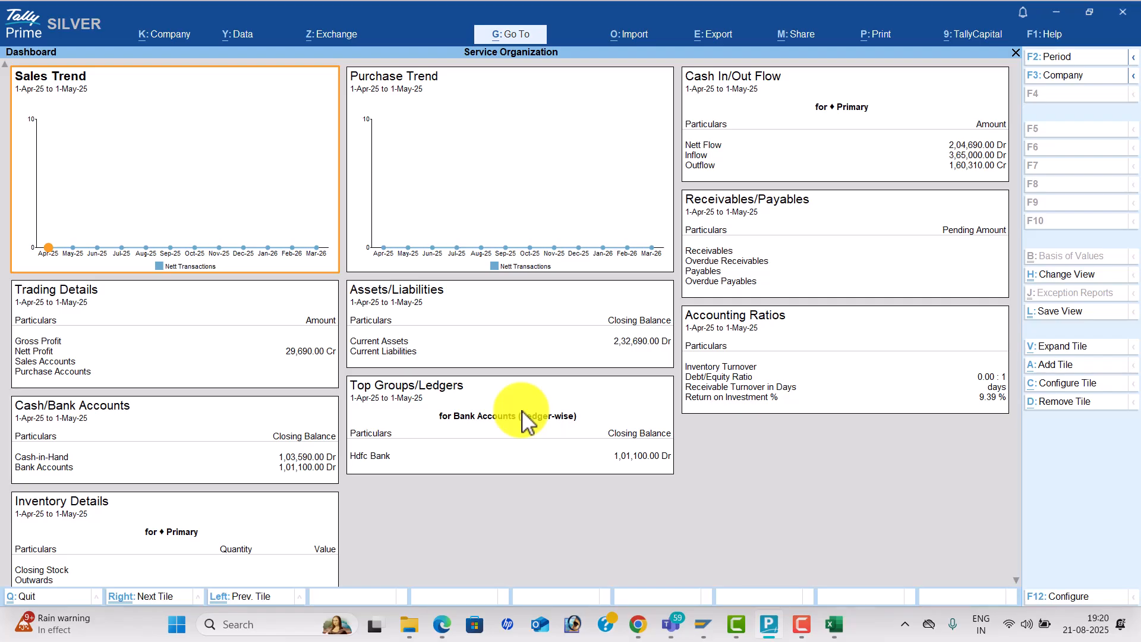
- Leave the Dashboard and display the Trial Balance in detailed view with its ledgers
{"action": "key", "text": "Escape"}
{"action": "key", "text": "Up"}
{"action": "key", "text": "Return"}
{"action": "key", "text": "Return"}
{"action": "key", "text": "alt+F5"}
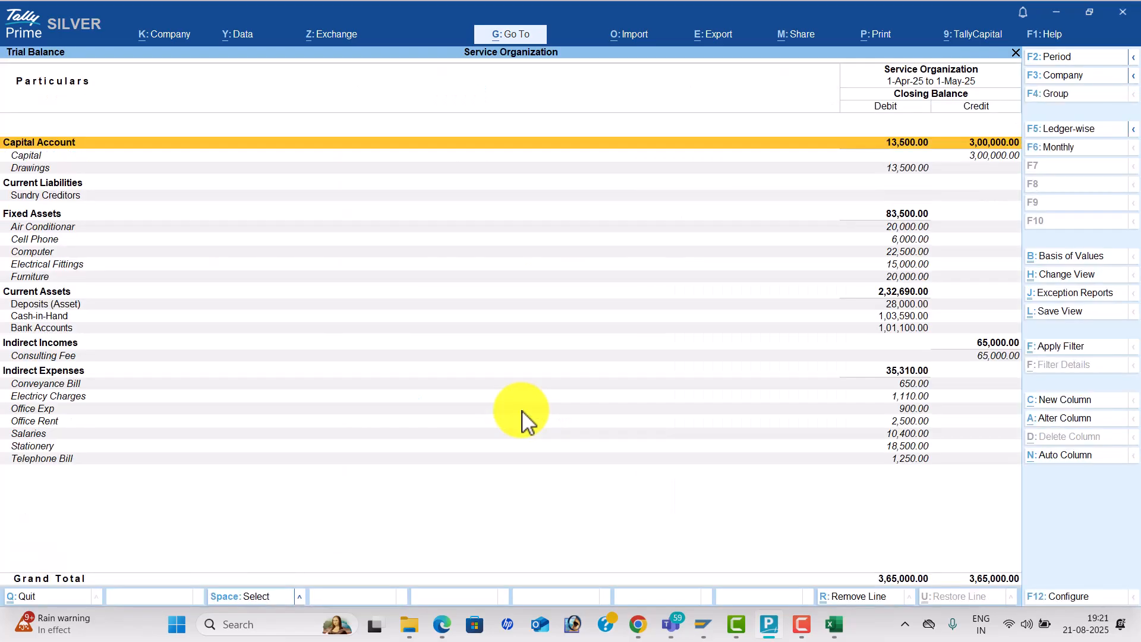
- Leave the Trial Balance and open the Cash/Bank Summary from the account books
{"action": "key", "text": "Escape"}
{"action": "key", "text": "Down"}
{"action": "key", "text": "Down"}
{"action": "key", "text": "Down"}
{"action": "key", "text": "Down"}
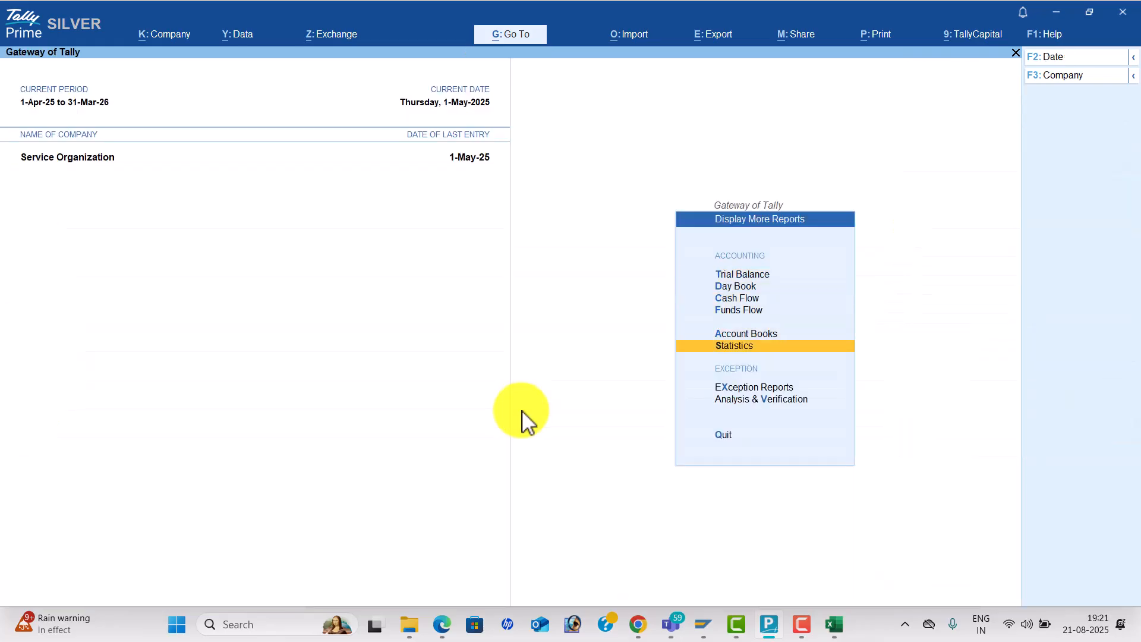
{"action": "key", "text": "Return"}
{"action": "key", "text": "Return"}
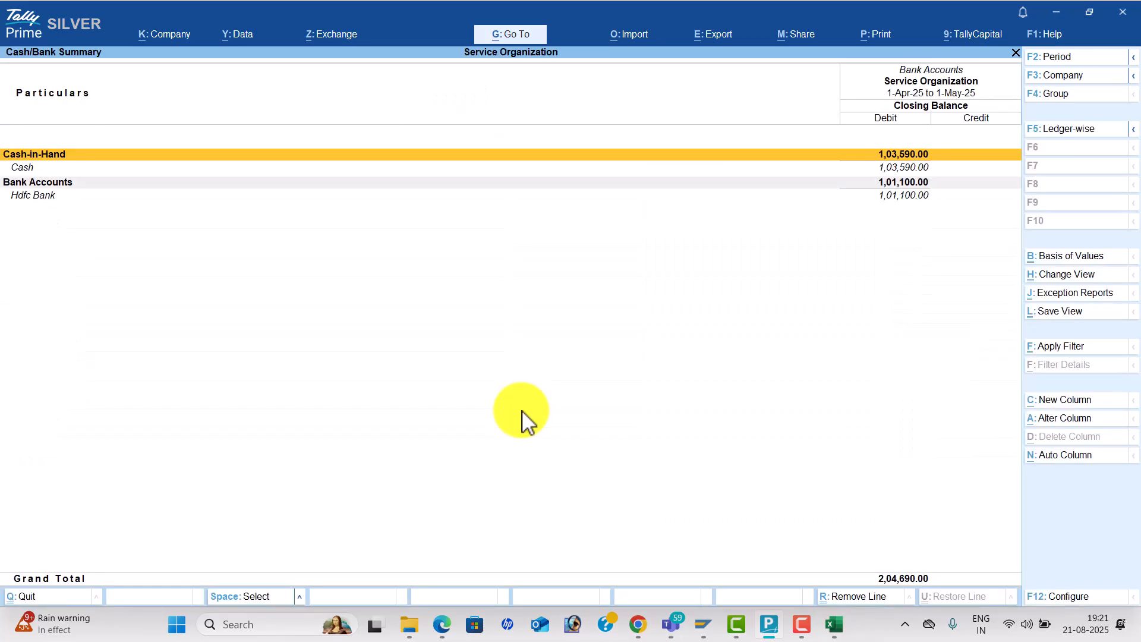
- Leave the Cash/Bank Summary and open the monthly Payment Register from the account books
{"action": "key", "text": "Escape"}
{"action": "key", "text": "Down"}
{"action": "key", "text": "Down"}
{"action": "key", "text": "Down"}
{"action": "key", "text": "Down"}
{"action": "key", "text": "Down"}
{"action": "key", "text": "Up"}
{"action": "key", "text": "Return"}
{"action": "key", "text": "Escape"}
{"action": "key", "text": "Down"}
{"action": "key", "text": "Return"}
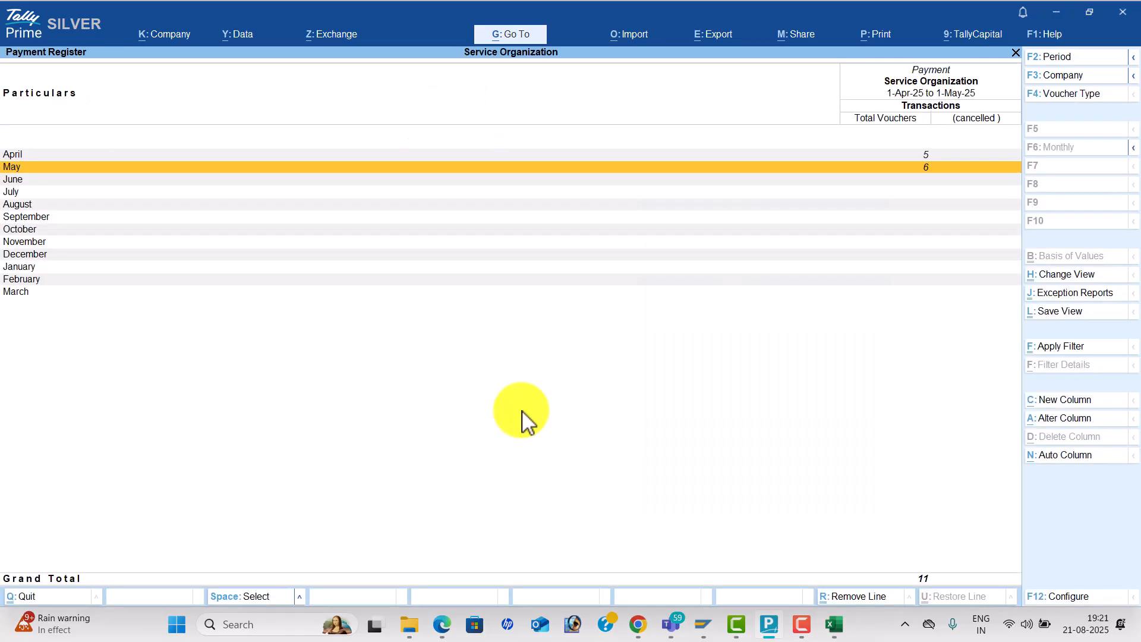
- Leave the Payment Register and view the next voucher register in the account books
{"action": "key", "text": "Up"}
{"action": "key", "text": "Escape"}
{"action": "key", "text": "Down"}
{"action": "key", "text": "Return"}
{"action": "key", "text": "Up"}
{"action": "key", "text": "Escape"}
- Leave the account books, display the Statistics report and drill down into the monthly register of Payment vouchers
{"action": "key", "text": "Down"}
{"action": "key", "text": "Down"}
{"action": "key", "text": "Down"}
{"action": "key", "text": "Escape"}
{"action": "key", "text": "Down"}
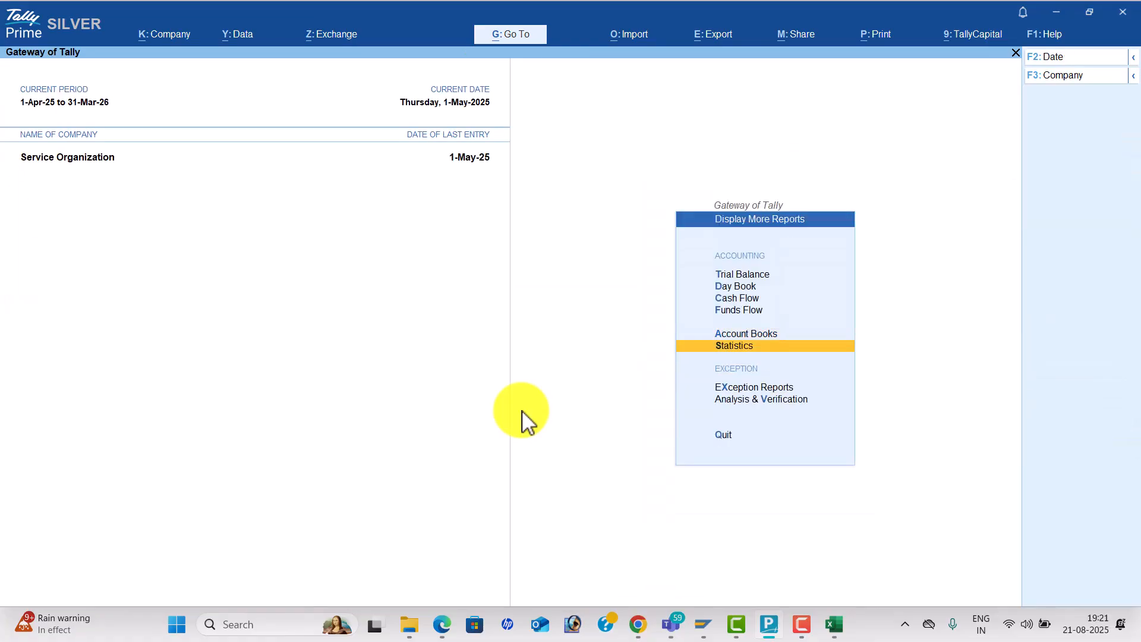
{"action": "key", "text": "Return"}
{"action": "key", "text": "Down"}
{"action": "key", "text": "Down"}
{"action": "key", "text": "Down"}
{"action": "key", "text": "Down"}
{"action": "key", "text": "Down"}
{"action": "key", "text": "Down"}
{"action": "key", "text": "Down"}
{"action": "key", "text": "Down"}
{"action": "key", "text": "Down"}
{"action": "key", "text": "Down"}
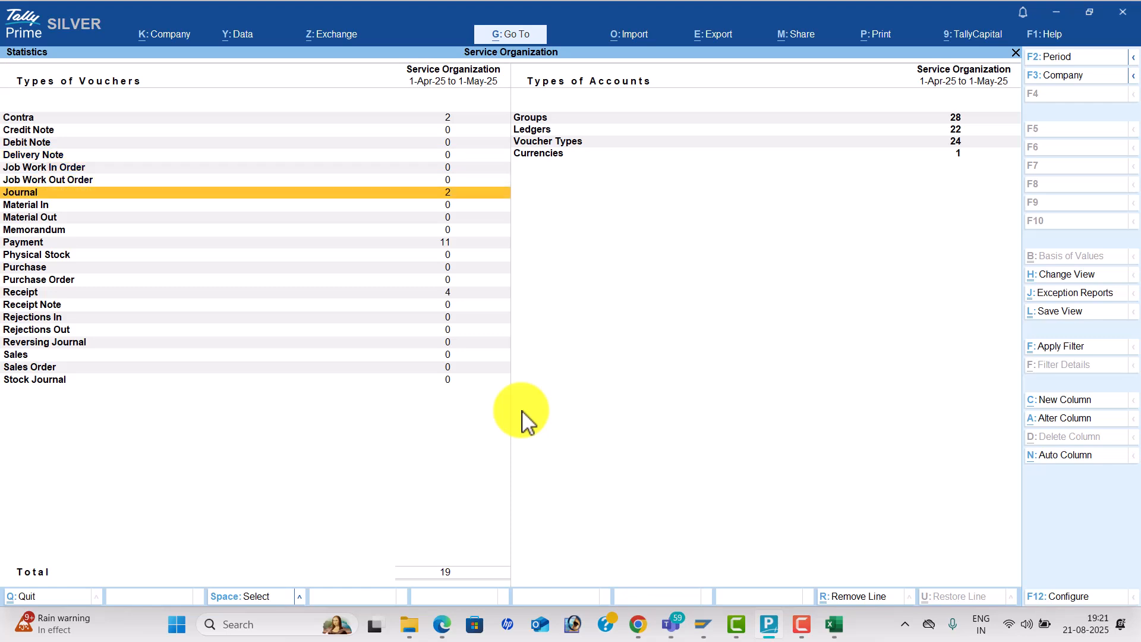
{"action": "key", "text": "Return"}
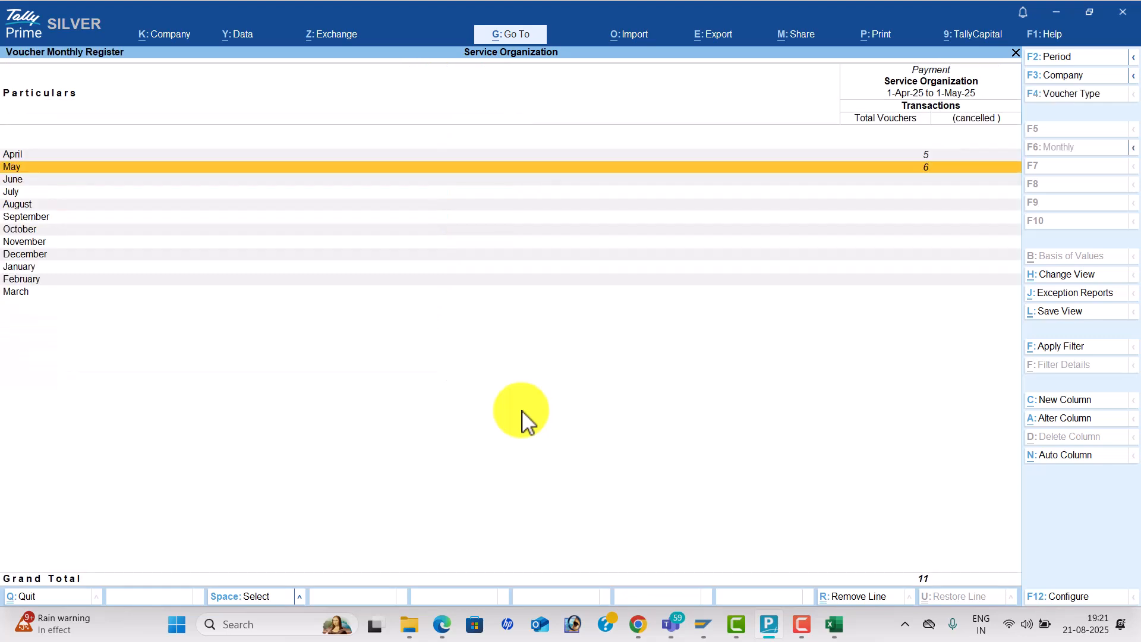
- Return from the Payment register to the Statistics report and examine the Ledgers entry among the account types
{"action": "key", "text": "Escape"}
{"action": "key", "text": "Right"}
{"action": "key", "text": "Up"}
{"action": "key", "text": "Up"}
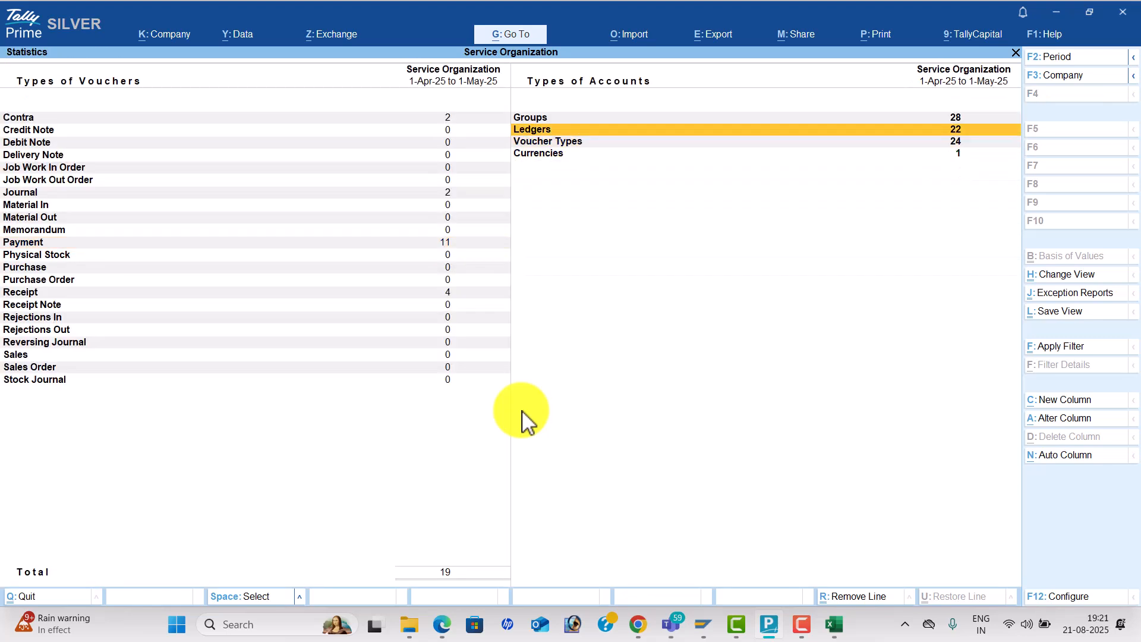
- Leave the reports, open voucher creation from the Gateway of Tally and set the voucher date to 1-Jun-25
{"action": "key", "text": "Escape"}
{"action": "key", "text": "Escape"}
{"action": "key", "text": "Up"}
{"action": "key", "text": "Up"}
{"action": "key", "text": "Up"}
{"action": "key", "text": "Up"}
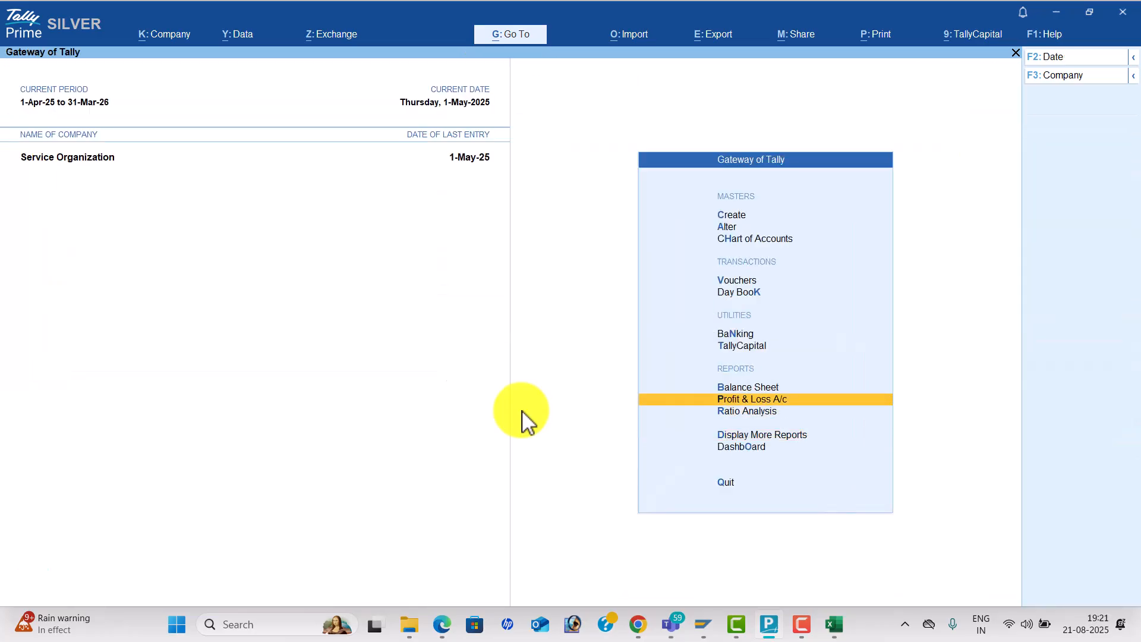
{"action": "key", "text": "Up"}
{"action": "key", "text": "Up"}
{"action": "key", "text": "Up"}
{"action": "key", "text": "Return"}
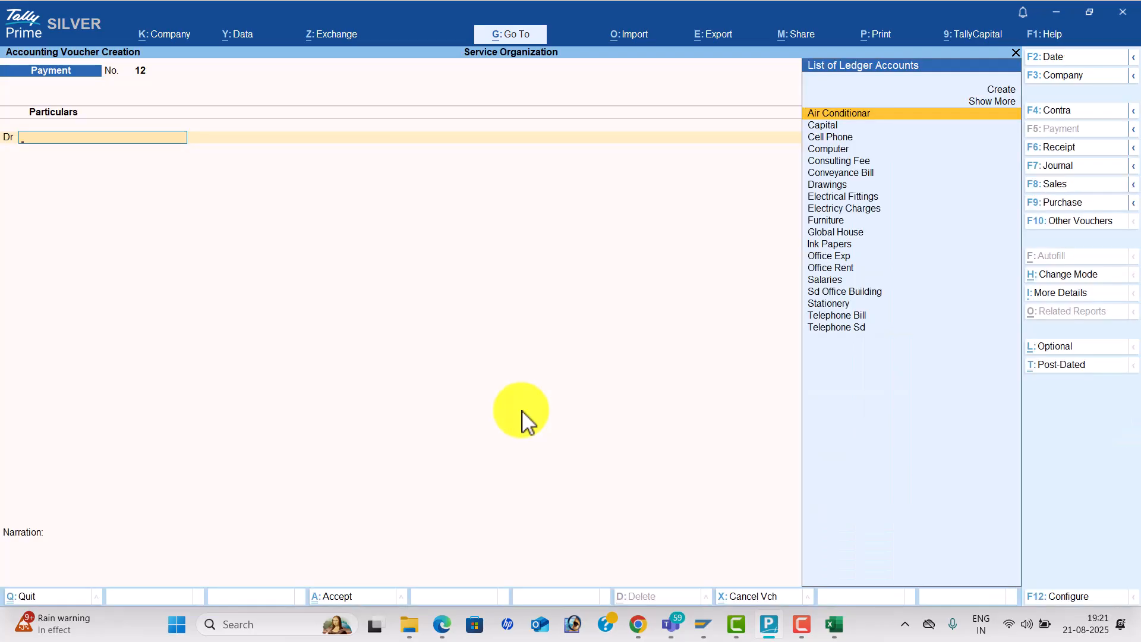
{"action": "left_click", "coordinate": [1080, 56]}
{"action": "type", "text": "1-6"}
{"action": "key", "text": "Return"}
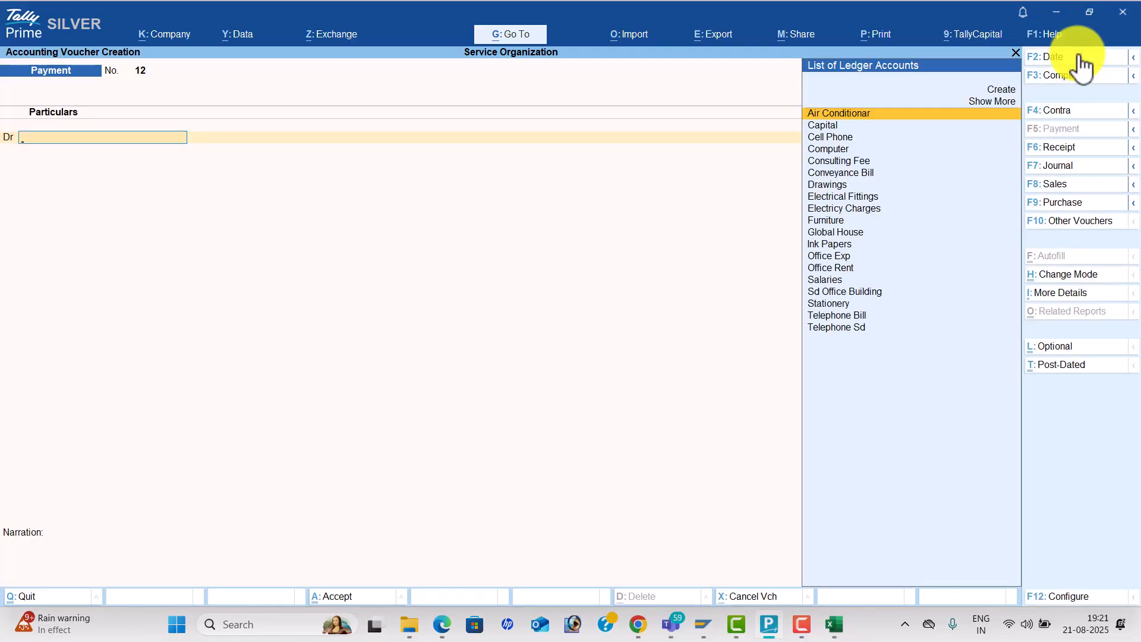
- Switch to the PDF and find the June transactions to read which entries need recording
{"action": "key", "text": "alt+Tab"}
{"action": "scroll", "coordinate": [693, 262], "scroll_direction": "up", "scroll_amount": 4}
{"action": "scroll", "coordinate": [689, 256], "scroll_direction": "up", "scroll_amount": 20}
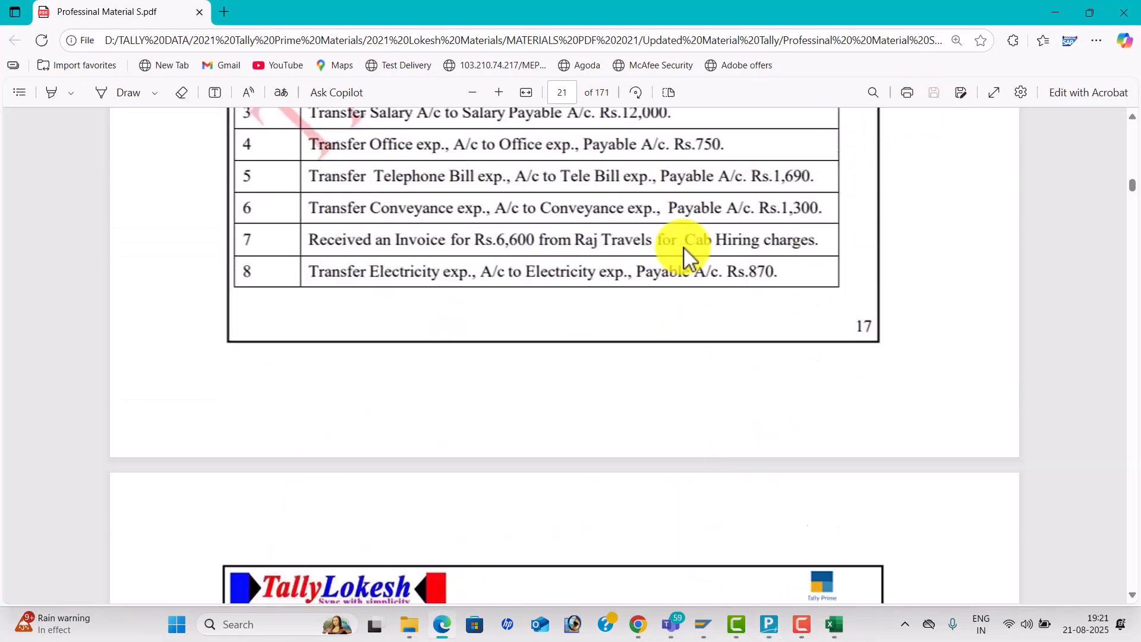
{"action": "scroll", "coordinate": [676, 236], "scroll_direction": "up", "scroll_amount": 20}
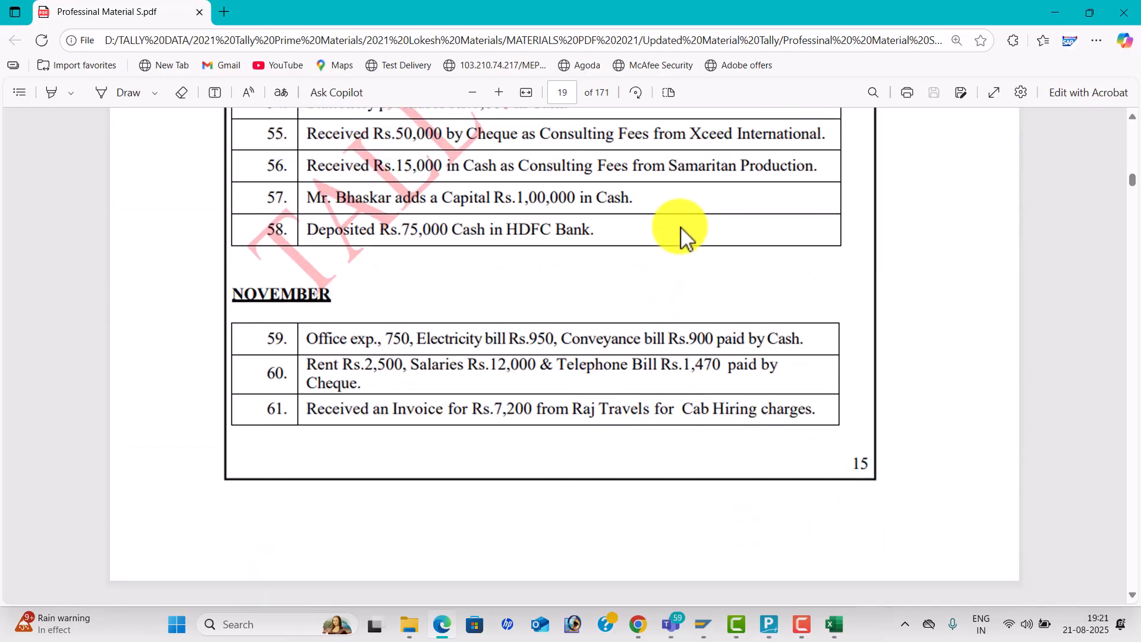
{"action": "scroll", "coordinate": [678, 219], "scroll_direction": "up", "scroll_amount": 10}
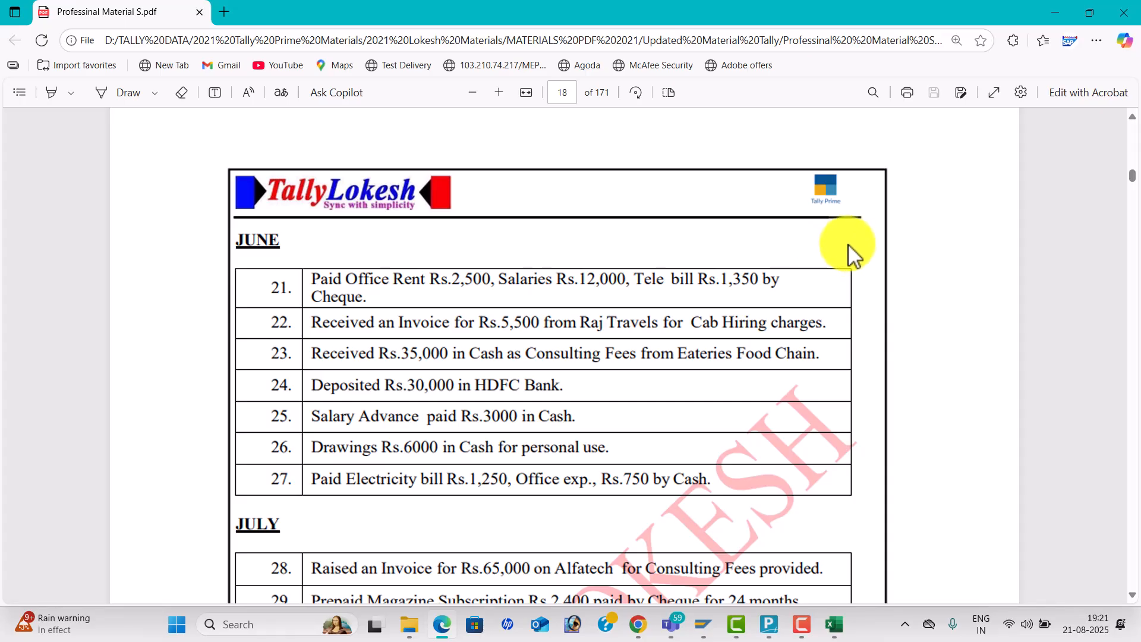
{"action": "scroll", "coordinate": [742, 244], "scroll_direction": "down", "scroll_amount": 1}
{"action": "scroll", "coordinate": [743, 243], "scroll_direction": "down", "scroll_amount": 1}
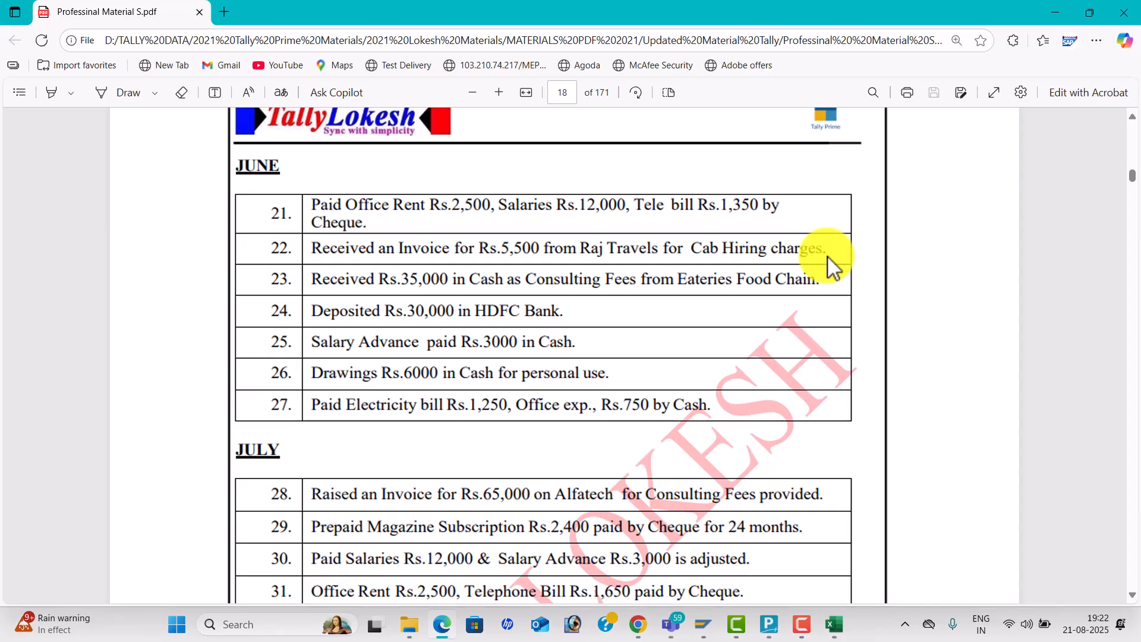
- In a TallyPrime journal voucher, create the ledger "Cab Hiring Chargs" under Indirect Expenses and debit it with 5,500
{"action": "key", "text": "alt+Tab"}
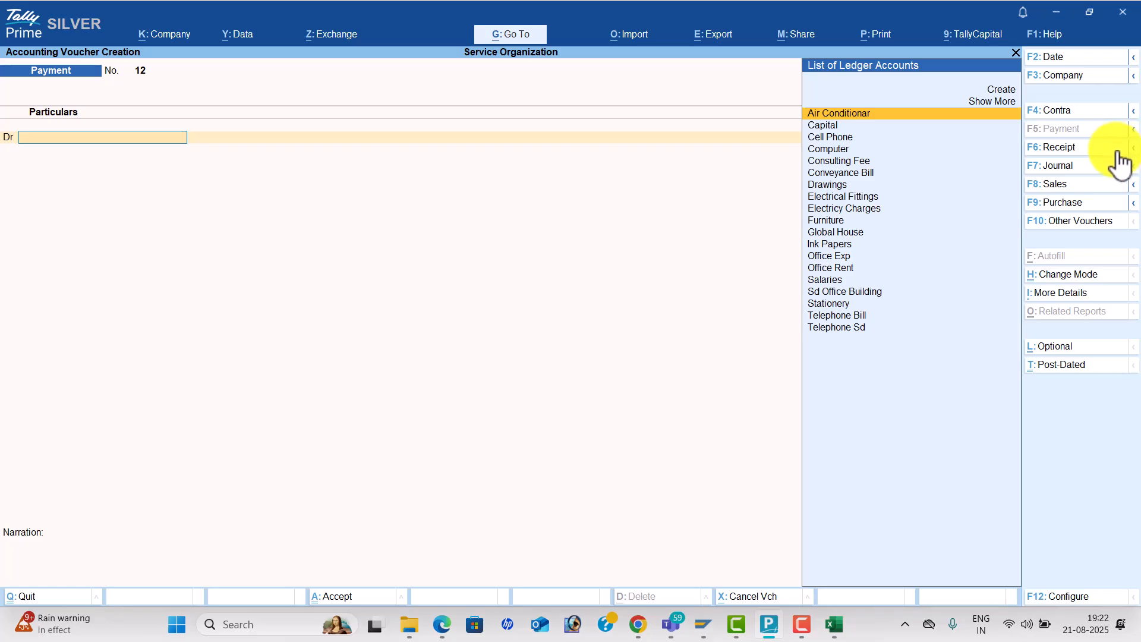
{"action": "left_click", "coordinate": [1056, 165]}
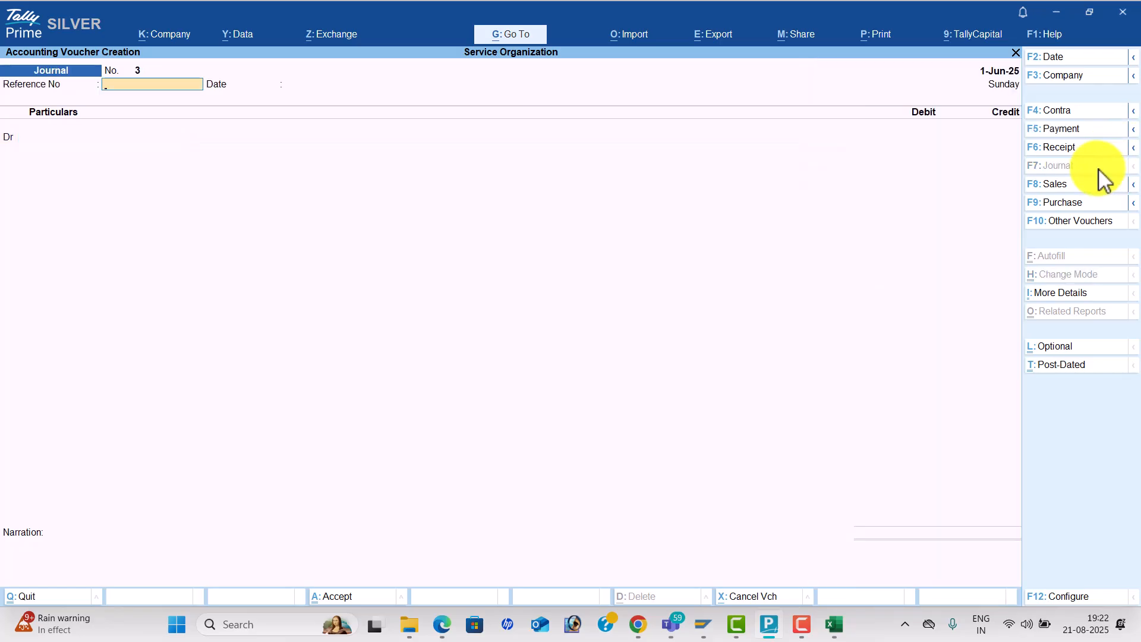
{"action": "key", "text": "Return"}
{"action": "key", "text": "Return"}
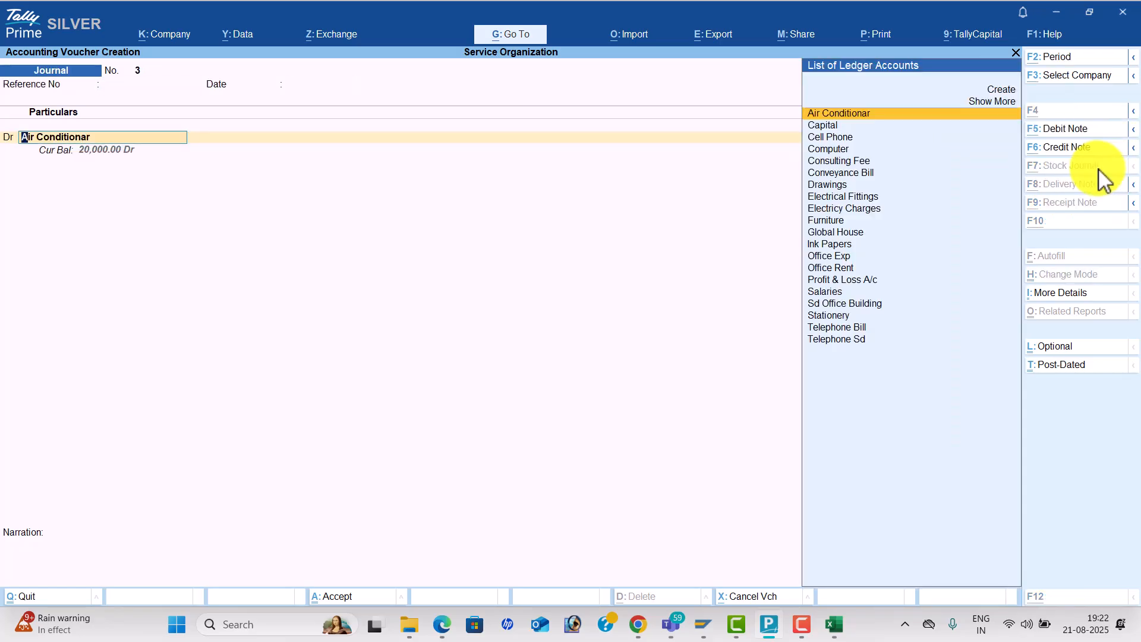
{"action": "key", "text": "alt+c"}
{"action": "type", "text": "Cab Hiring Chargs"}
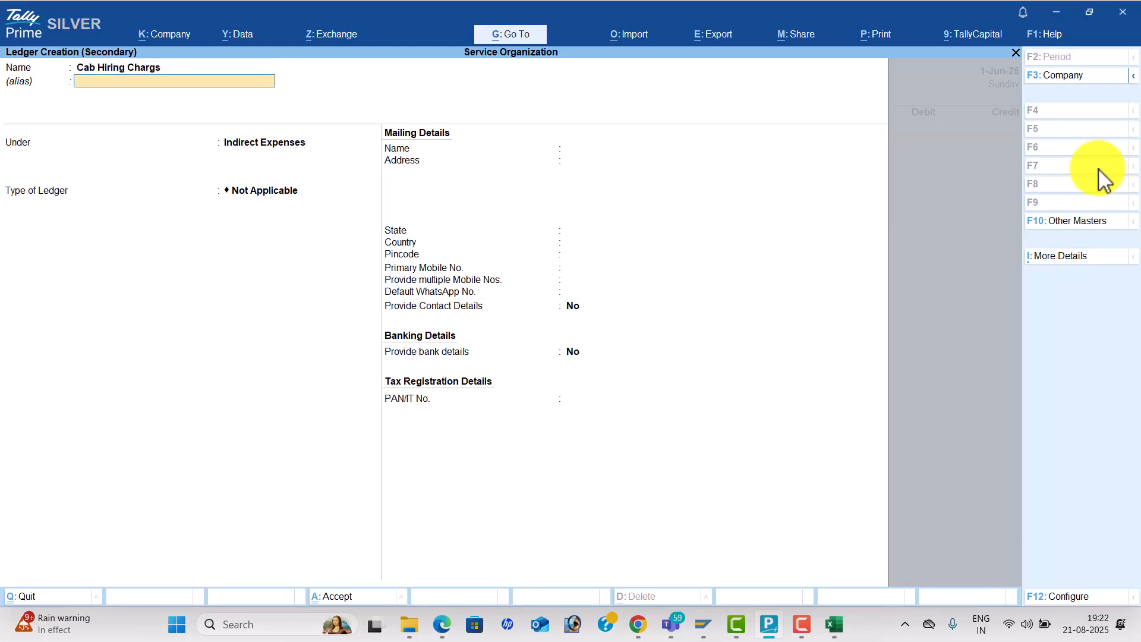
{"action": "key", "text": "Return"}
{"action": "key", "text": "ctrl+a"}
{"action": "key", "text": "alt+Tab"}
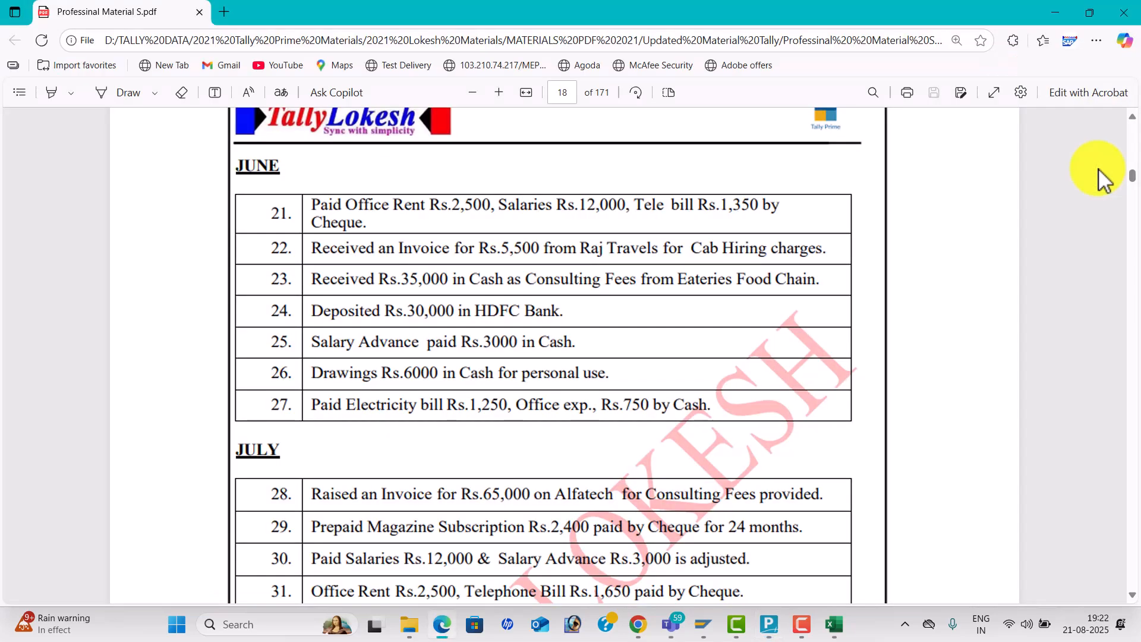
{"action": "key", "text": "alt+Tab"}
{"action": "type", "text": "5500"}
{"action": "key", "text": "Return"}
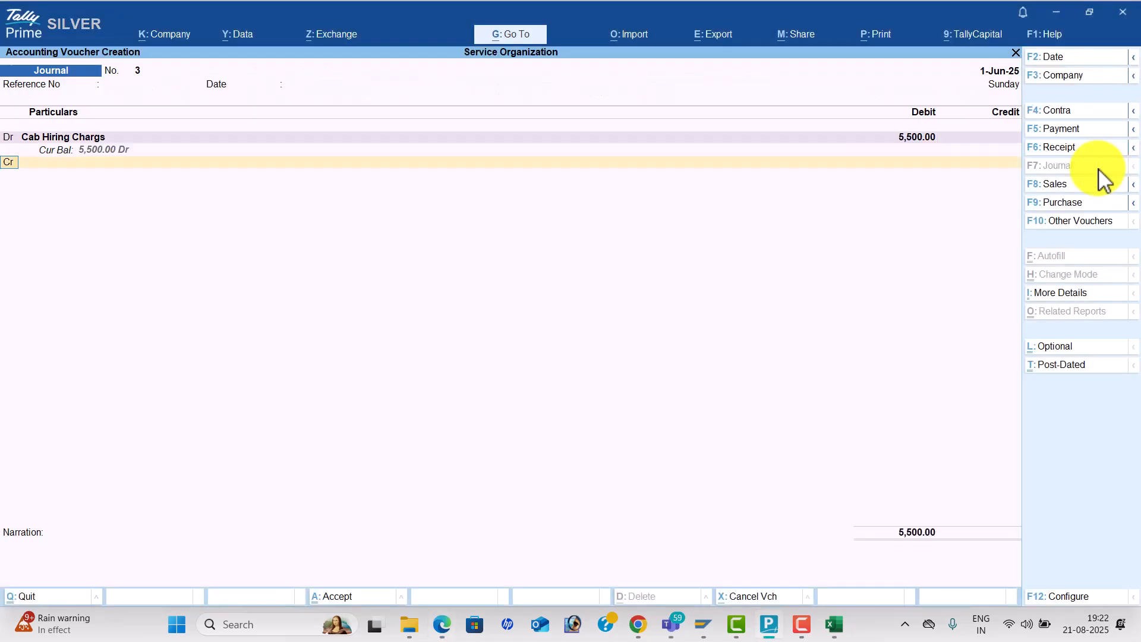
- Create the ledger "Raj Travels" under Sundry Creditors for the credit side of the journal voucher
{"action": "type", "text": "R"}
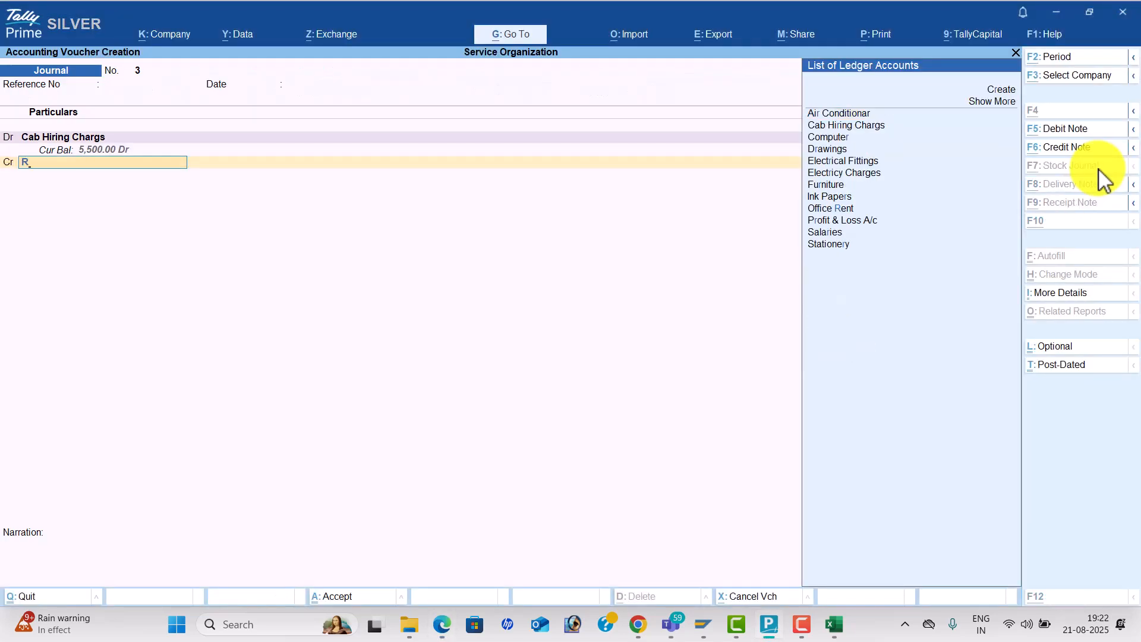
{"action": "key", "text": "alt+c"}
{"action": "type", "text": "aj Travels"}
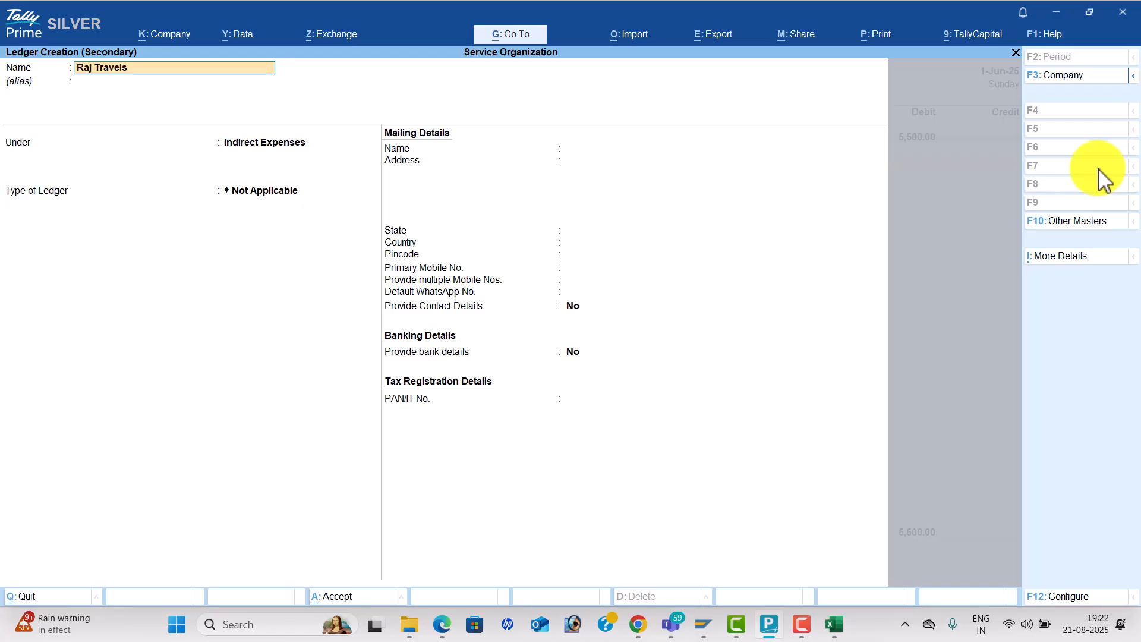
{"action": "key", "text": "Return"}
{"action": "key", "text": "Return"}
{"action": "type", "text": "Sun"}
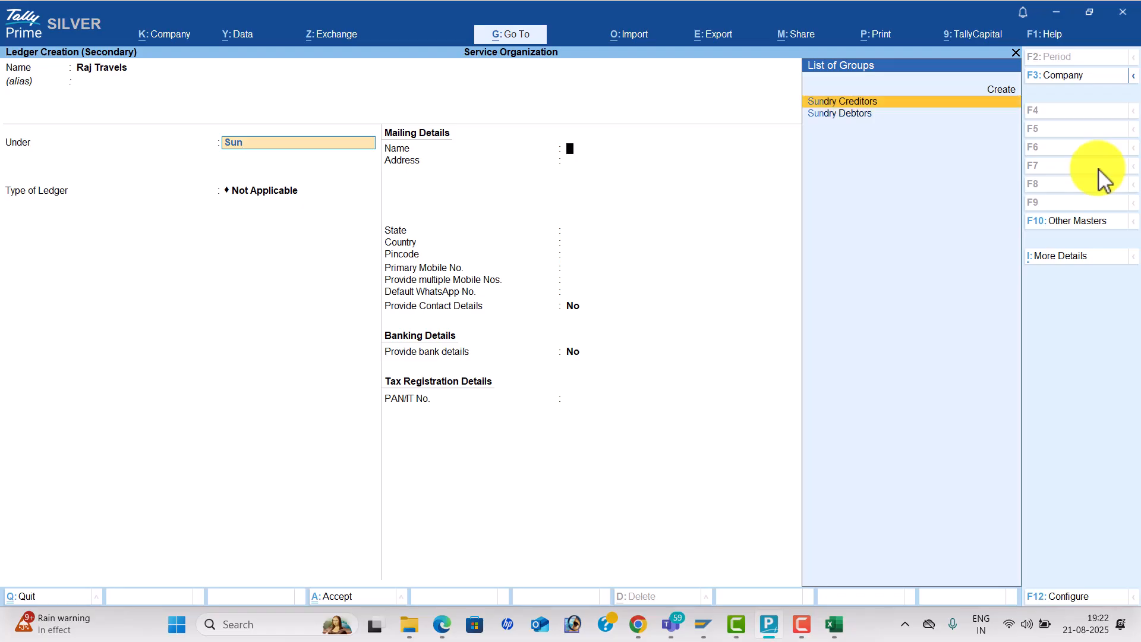
{"action": "key", "text": "Return"}
{"action": "key", "text": "ctrl+a"}
- Credit Raj Travels with 5,500 and save the journal voucher
{"action": "key", "text": "Return"}
{"action": "key", "text": "Return"}
{"action": "key", "text": "Return"}
{"action": "key", "text": "Return"}
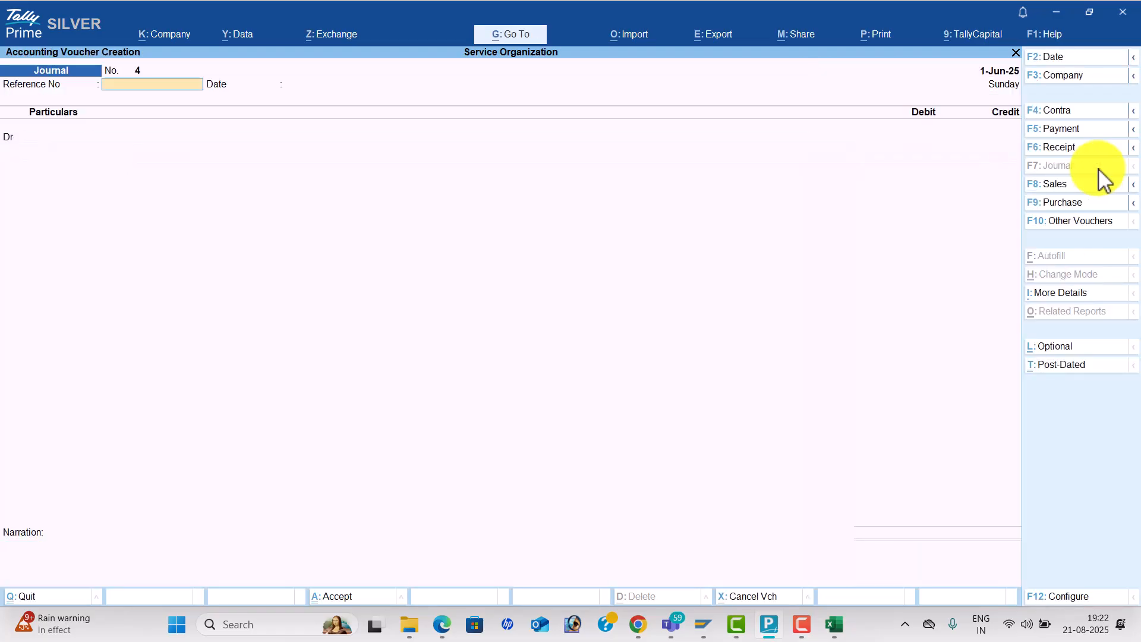
- Check the salary advance entry in the PDF, then create the ledger "Salary Advance" under Current Assets within a payment voucher
{"action": "key", "text": "alt+Tab"}
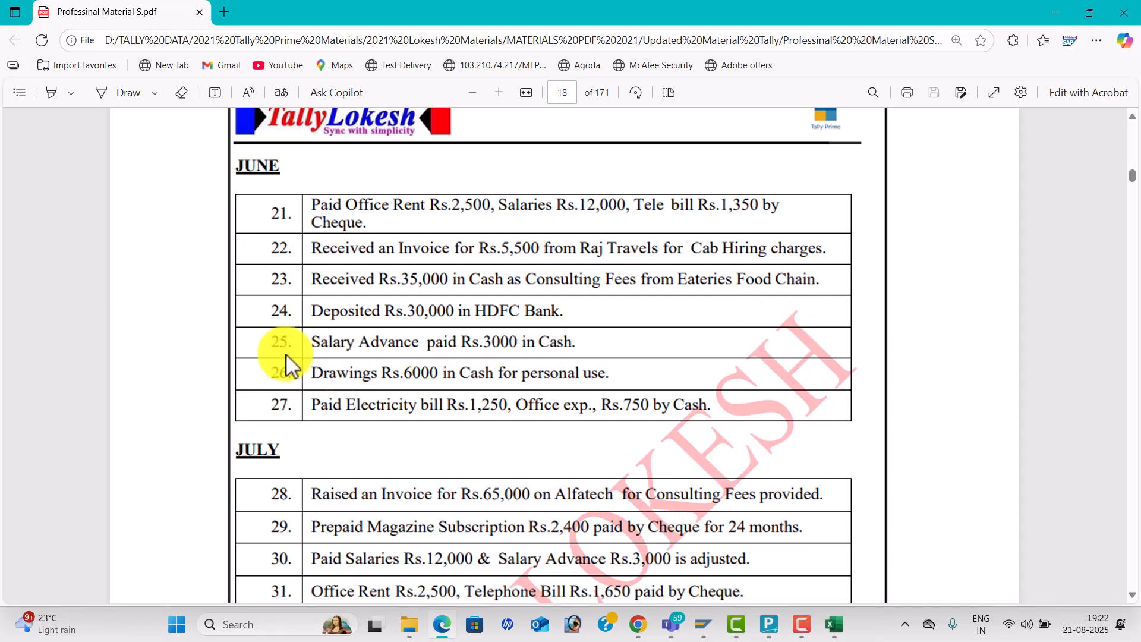
{"action": "key", "text": "alt+Tab"}
{"action": "key", "text": "Return"}
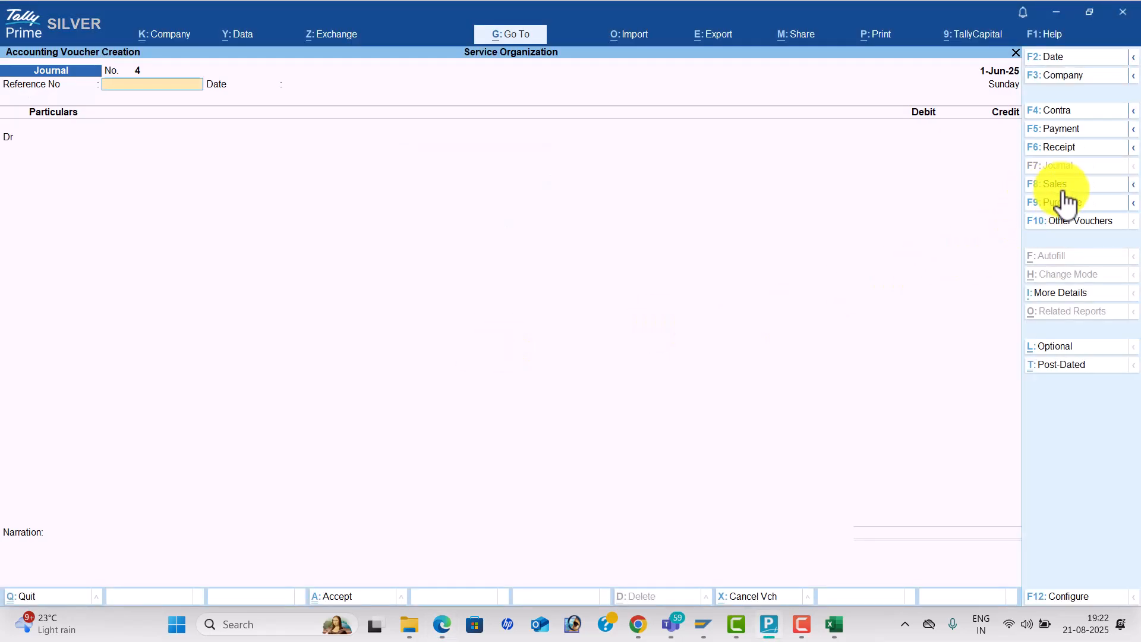
{"action": "left_click", "coordinate": [1075, 136]}
{"action": "key", "text": "alt+c"}
{"action": "type", "text": "Salary Ag"}
{"action": "key", "text": "BackSpace"}
{"action": "type", "text": "dvance"}
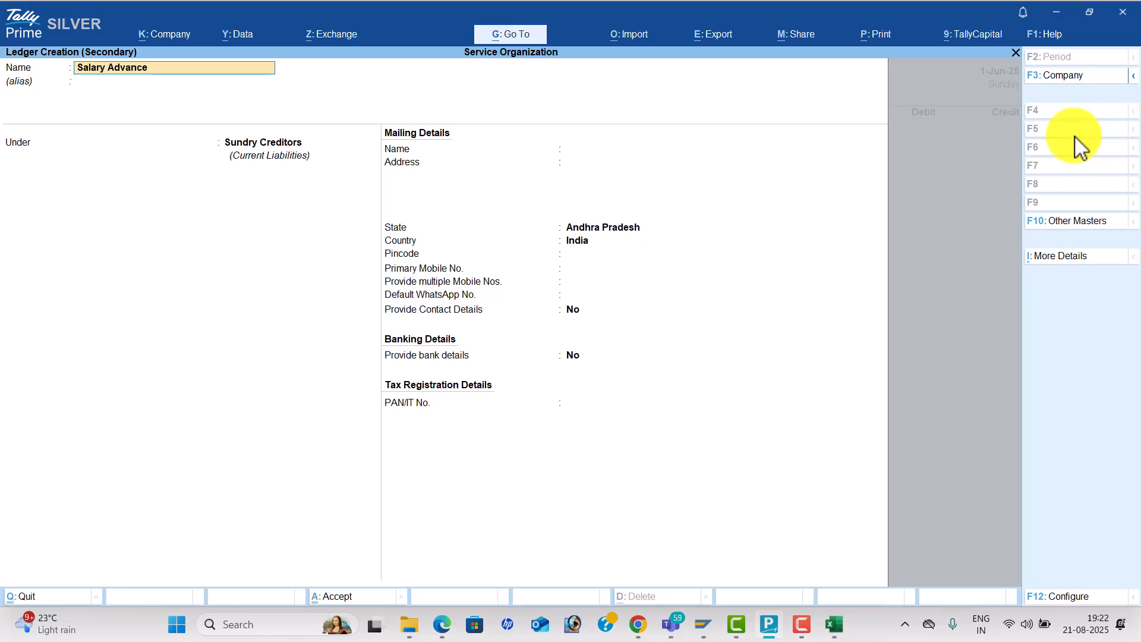
{"action": "key", "text": "Return"}
{"action": "key", "text": "Return"}
{"action": "type", "text": "Cu"}
{"action": "key", "text": "Return"}
{"action": "key", "text": "ctrl+a"}
- Debit Salary Advance with 3,000, select the credit account for the cash payment and save the payment voucher
{"action": "key", "text": "alt+Tab"}
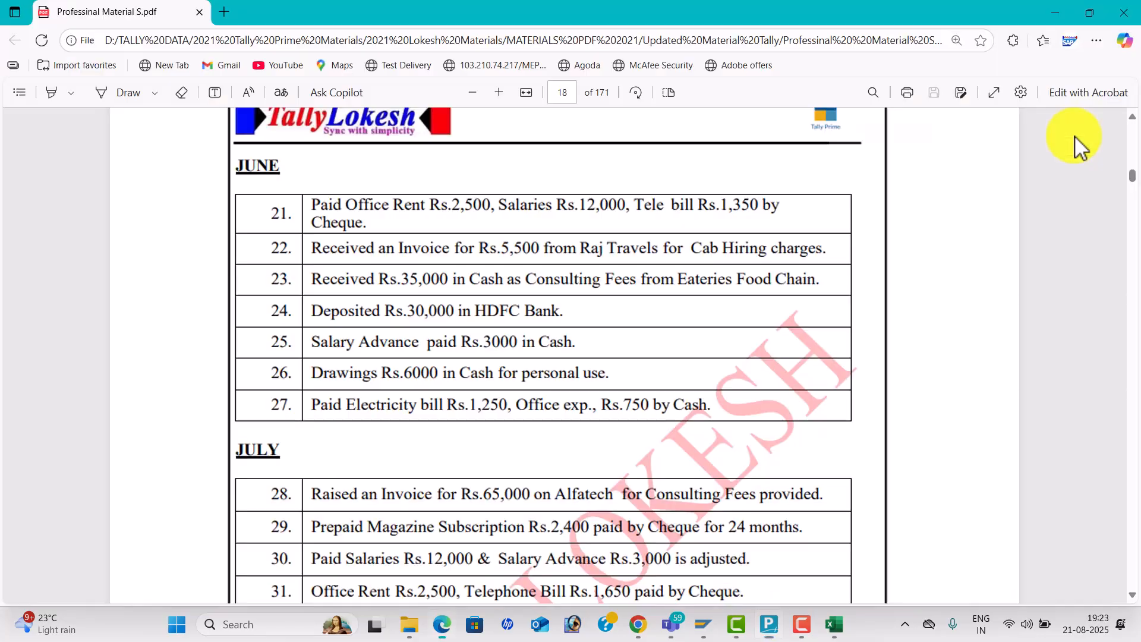
{"action": "key", "text": "alt+Tab"}
{"action": "type", "text": "3000"}
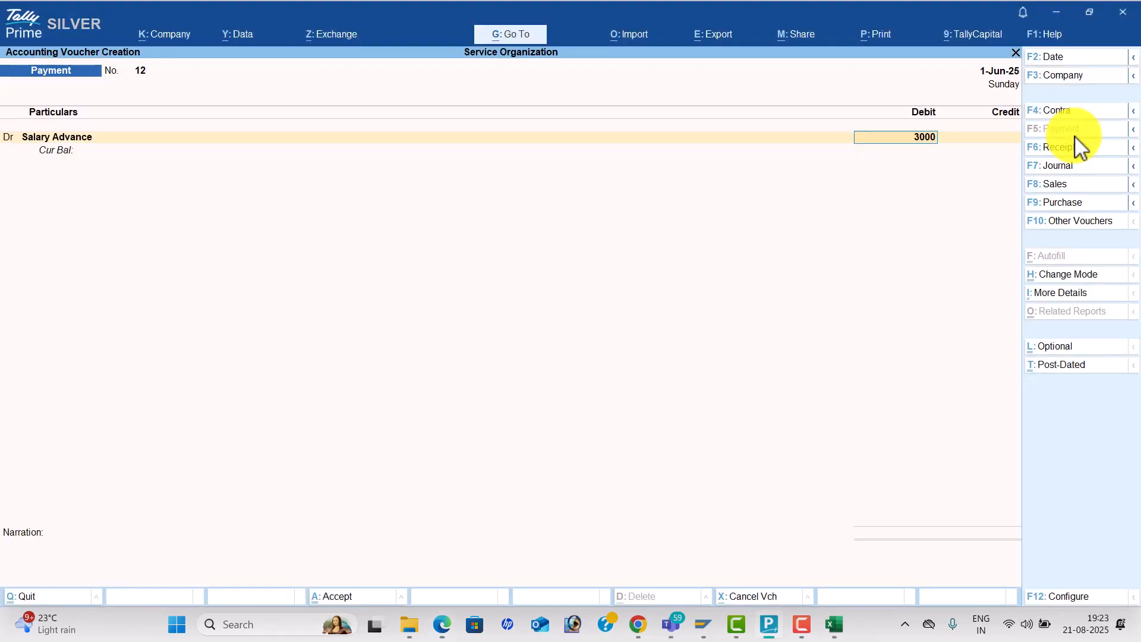
{"action": "key", "text": "Return"}
{"action": "key", "text": "Down"}
{"action": "key", "text": "Down"}
{"action": "key", "text": "Down"}
{"action": "key", "text": "Return"}
{"action": "key", "text": "Return"}
{"action": "key", "text": "Return"}
{"action": "key", "text": "Return"}
- Switch to the PDF and read the July transactions, including the invoice raised on Alfatech
{"action": "key", "text": "alt+Tab"}
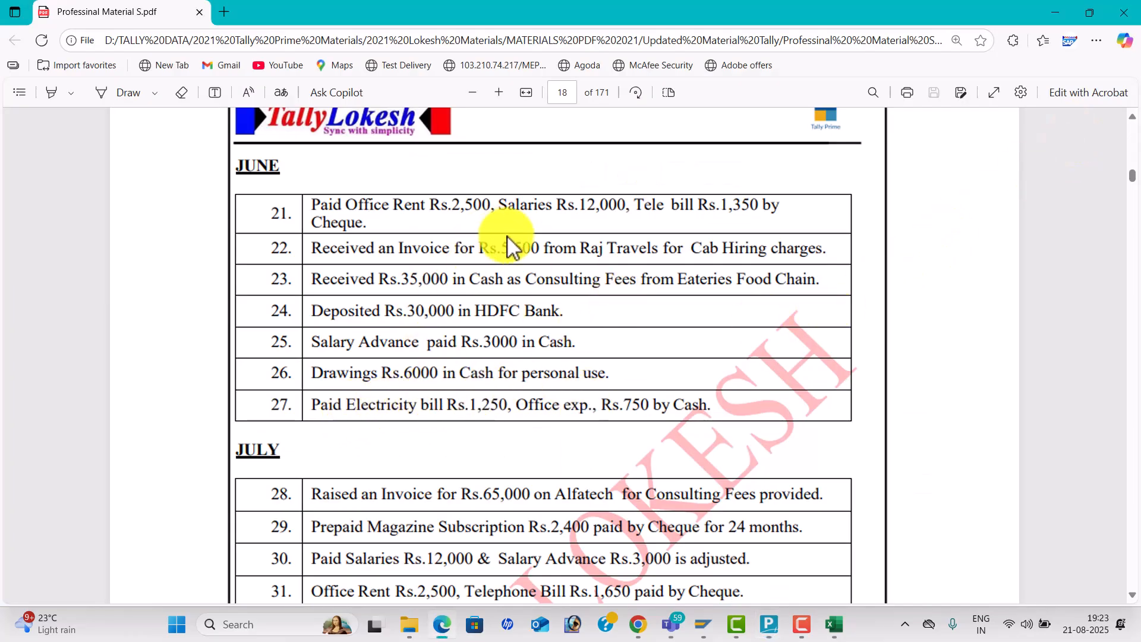
{"action": "scroll", "coordinate": [509, 243], "scroll_direction": "down", "scroll_amount": 3}
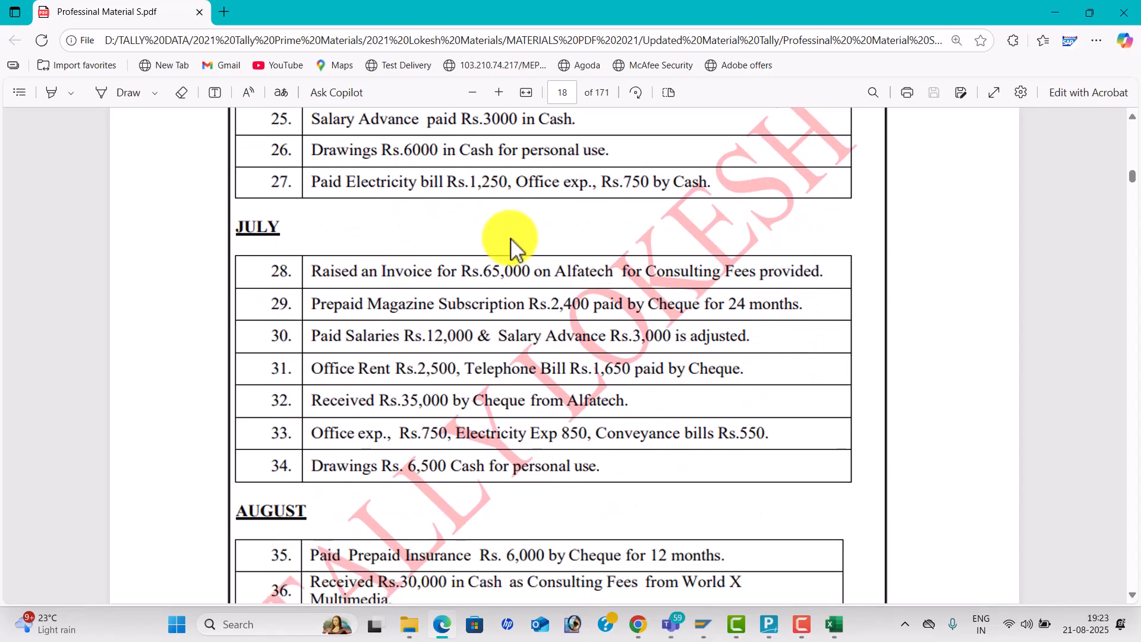
{"action": "scroll", "coordinate": [499, 209], "scroll_direction": "up", "scroll_amount": 1}
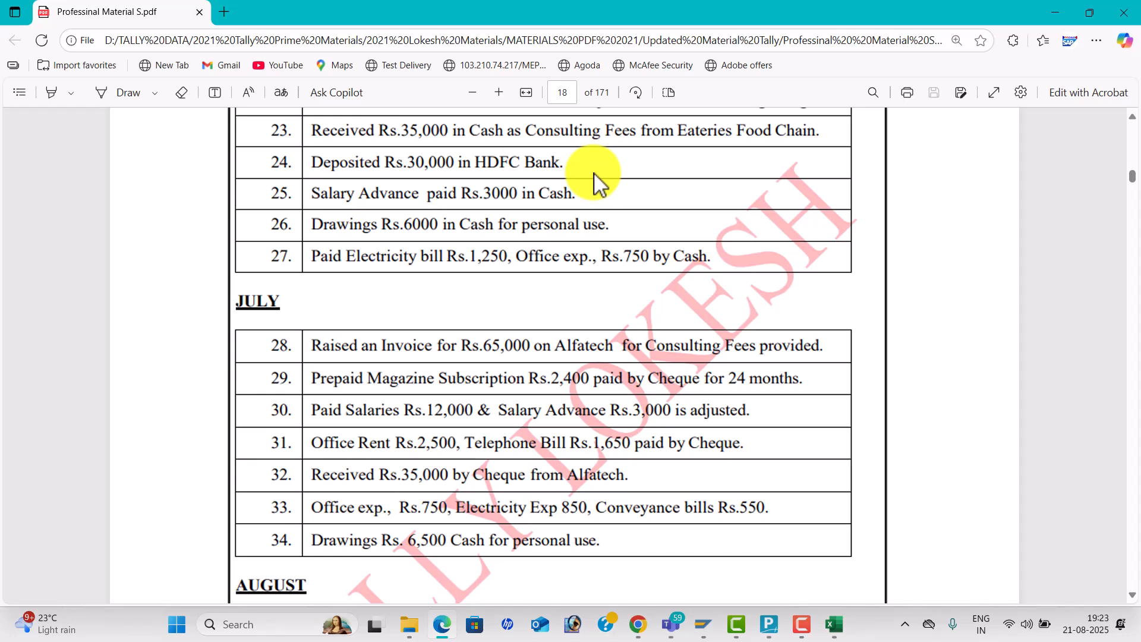
{"action": "scroll", "coordinate": [469, 268], "scroll_direction": "down", "scroll_amount": 1}
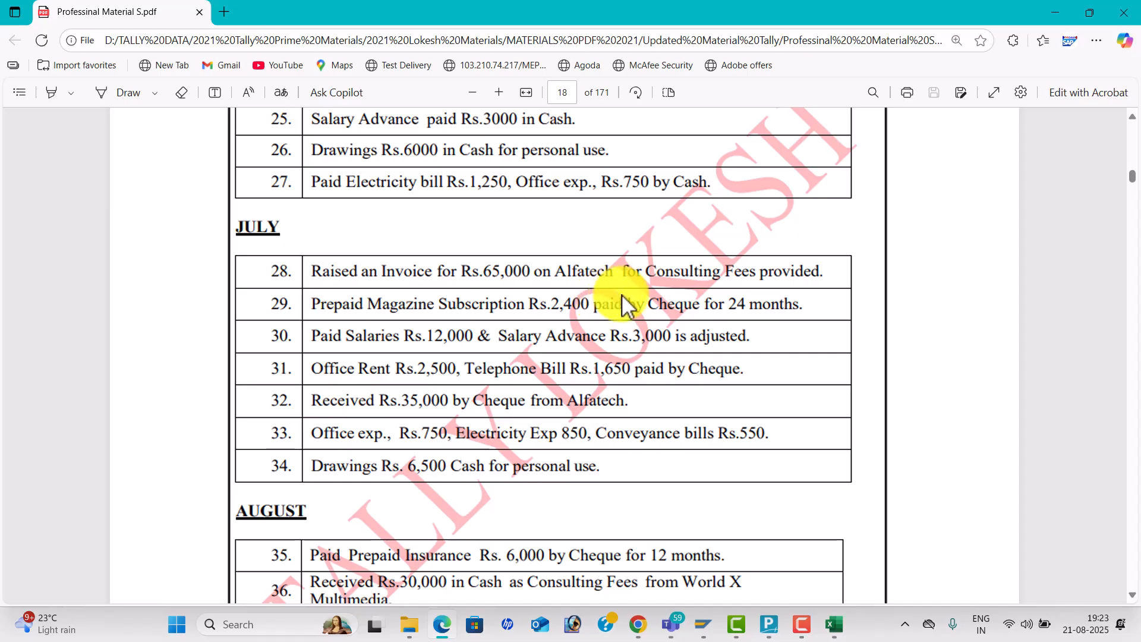
- Return to TallyPrime and set the voucher date to 1-Jul-25
{"action": "key", "text": "alt+Tab"}
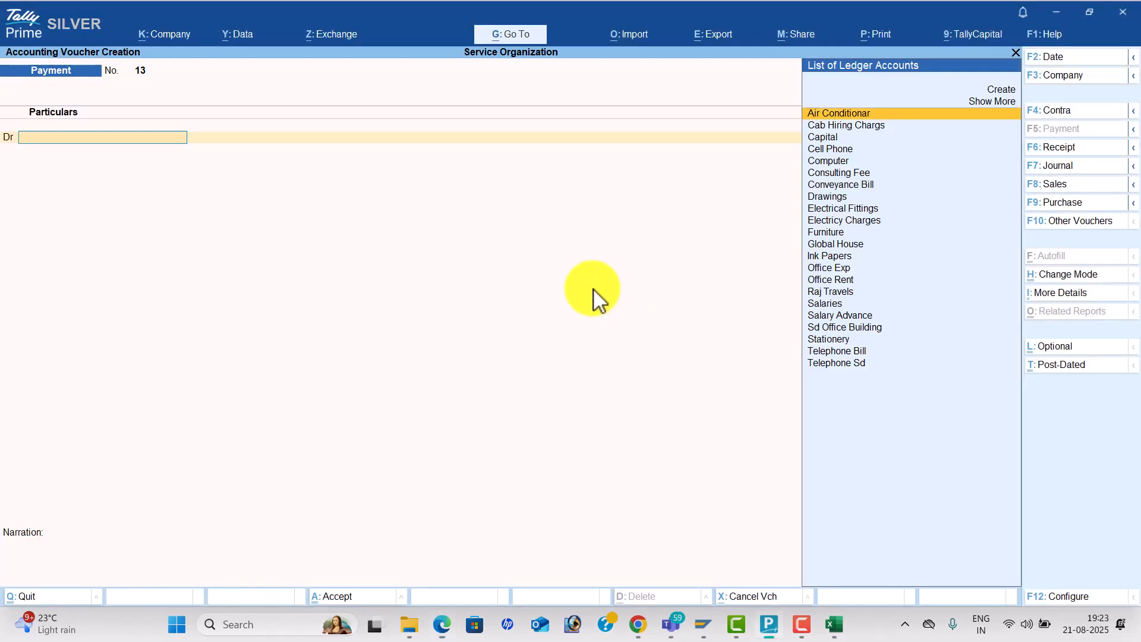
{"action": "left_click", "coordinate": [1081, 61]}
{"action": "type", "text": "30"}
{"action": "key", "text": "Return"}
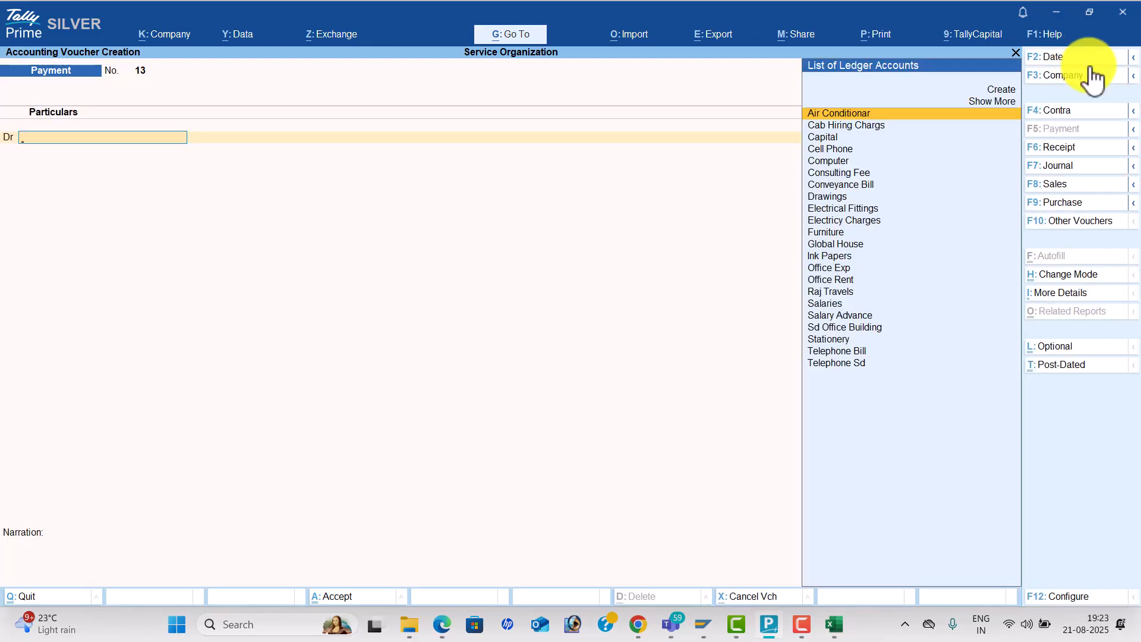
- Start a journal voucher and create the ledger "Alfatech Solutions" under Sundry Debtors for its debit side
{"action": "left_click", "coordinate": [1056, 169]}
{"action": "key", "text": "Return"}
{"action": "key", "text": "alt+c"}
{"action": "type", "text": "Alfatech Solutions"}
{"action": "key", "text": "Return"}
{"action": "key", "text": "Return"}
{"action": "type", "text": "Sun"}
{"action": "key", "text": "Down"}
{"action": "key", "text": "Return"}
{"action": "key", "text": "ctrl+a"}
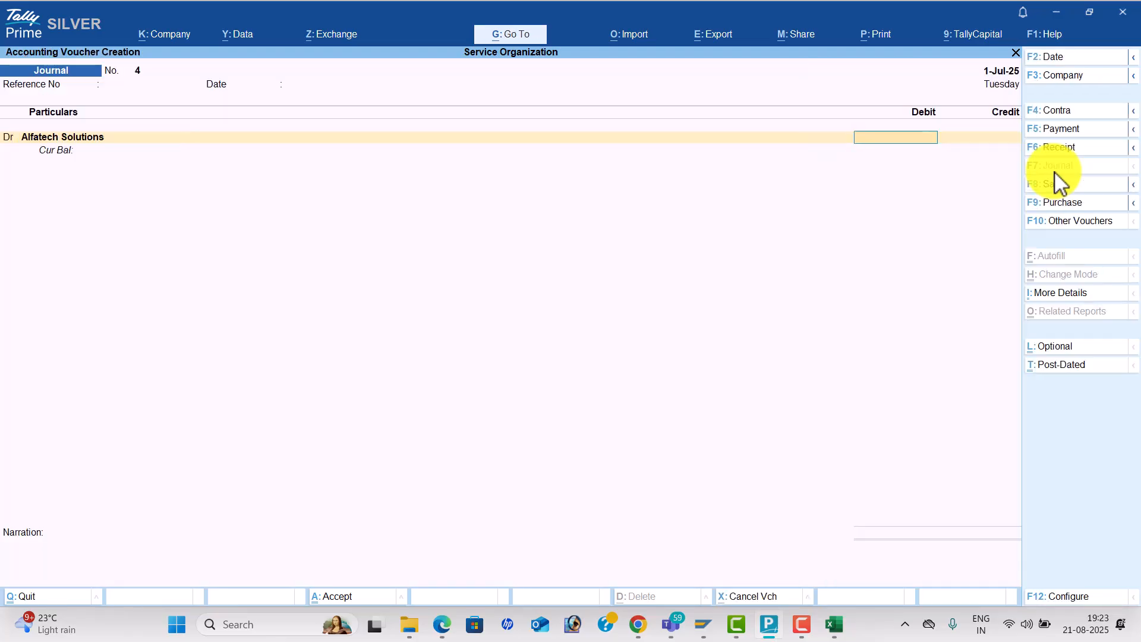
- Debit Alfatech Solutions with 65,000, credit Consulting Fee for the same amount and save the journal voucher
{"action": "key", "text": "alt+Tab"}
{"action": "key", "text": "alt+Tab"}
{"action": "type", "text": "65000"}
{"action": "key", "text": "Return"}
{"action": "key", "text": "alt+Tab"}
{"action": "key", "text": "alt+Tab"}
{"action": "type", "text": "Con"}
{"action": "key", "text": "Down"}
{"action": "key", "text": "Return"}
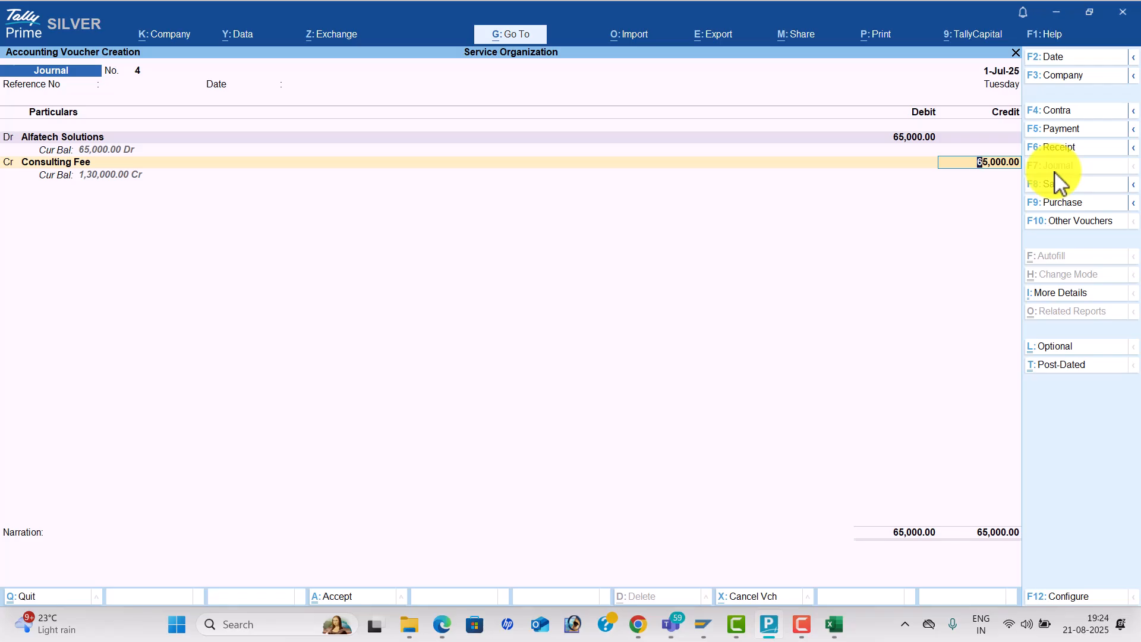
{"action": "key", "text": "Return"}
{"action": "key", "text": "Return"}
{"action": "key", "text": "Return"}
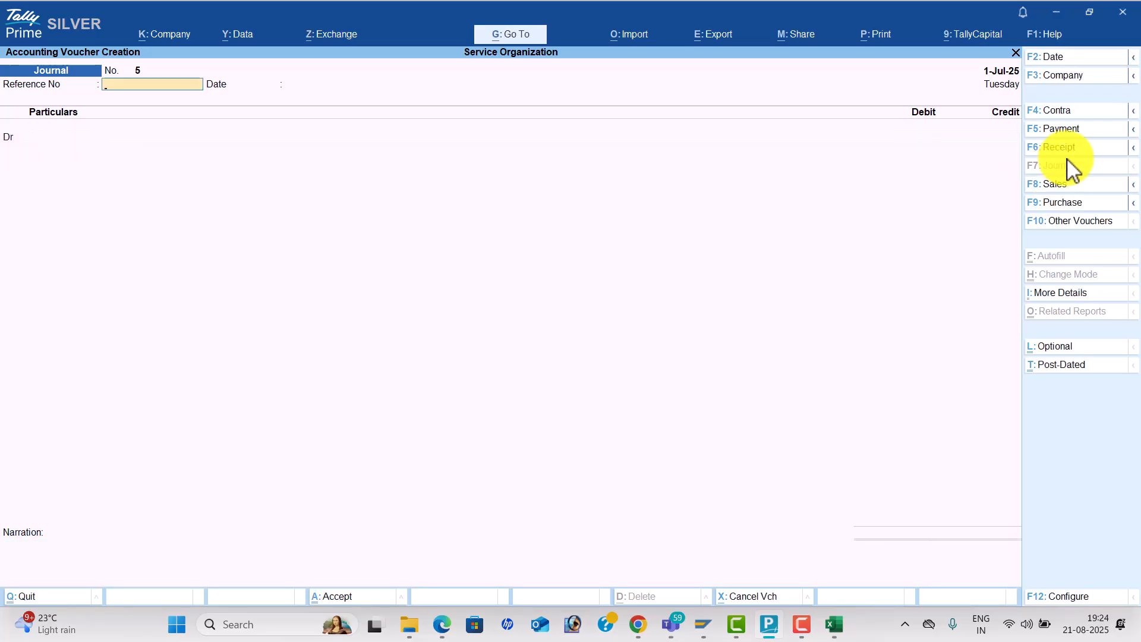
- Check the prepaid magazine entry in the PDF, then start a payment voucher in TallyPrime and create the debit ledger "Prepaid Megazin" under Current Assets
{"action": "key", "text": "alt+Tab"}
{"action": "scroll", "coordinate": [591, 293], "scroll_direction": "down", "scroll_amount": 2}
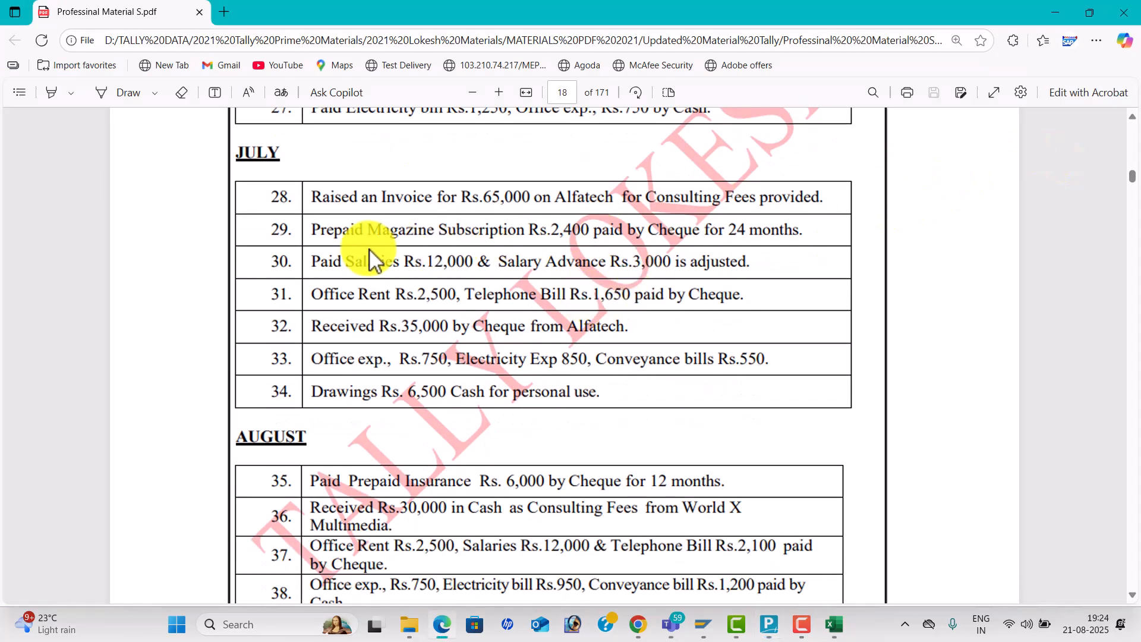
{"action": "key", "text": "alt+Tab"}
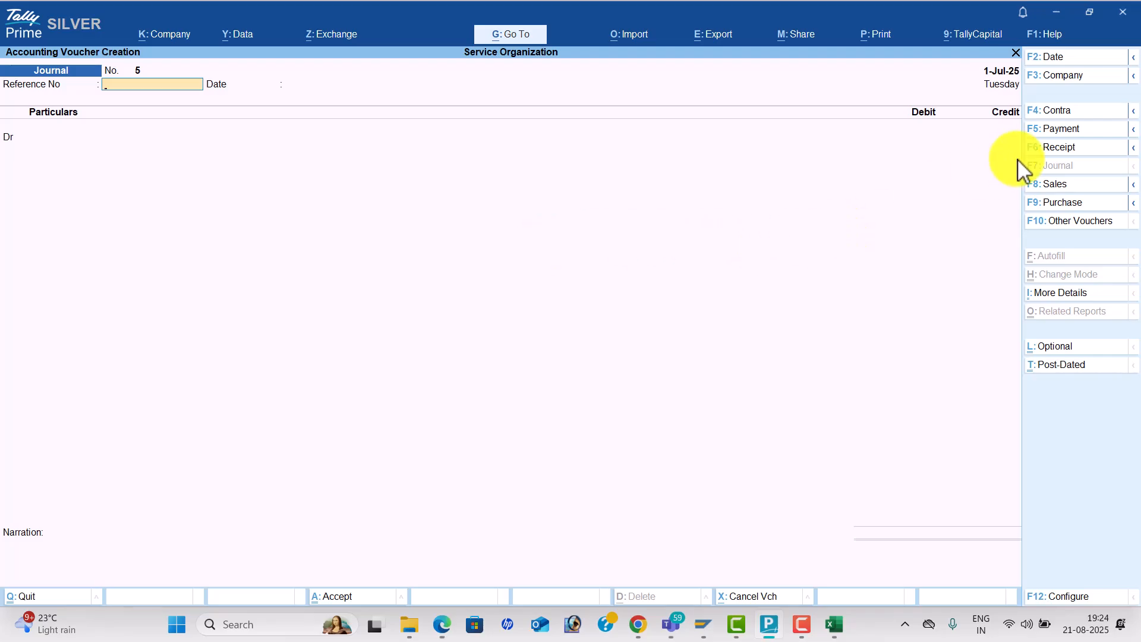
{"action": "left_click", "coordinate": [1075, 131]}
{"action": "key", "text": "alt+c"}
{"action": "type", "text": "Pre"}
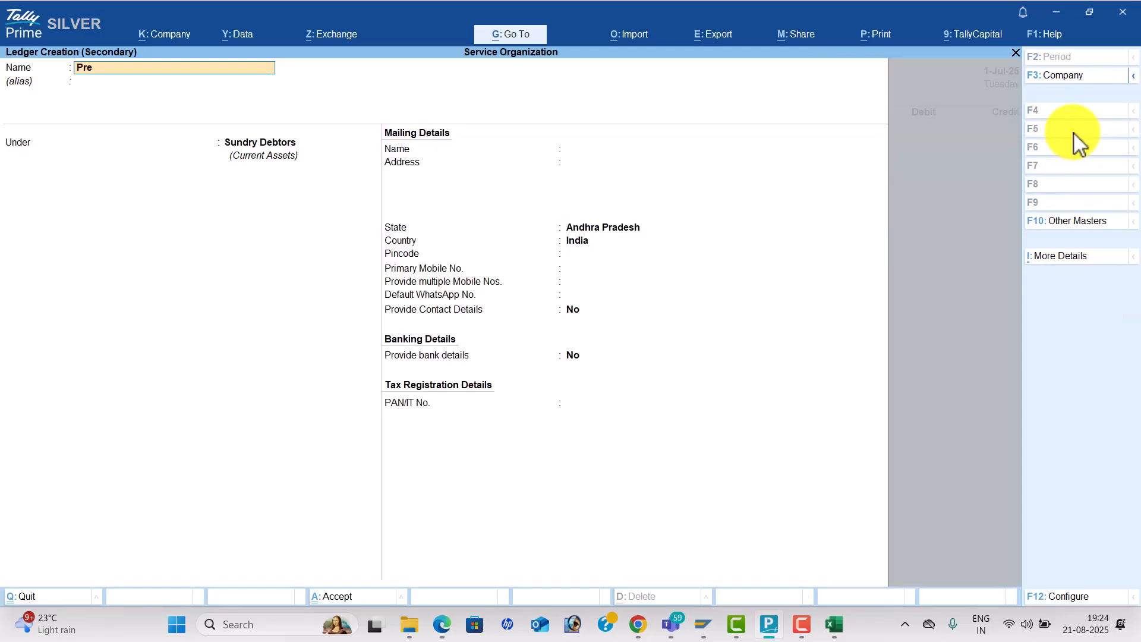
{"action": "type", "text": "aaid Megazin"}
{"action": "key", "text": "Return"}
{"action": "type", "text": "Cu"}
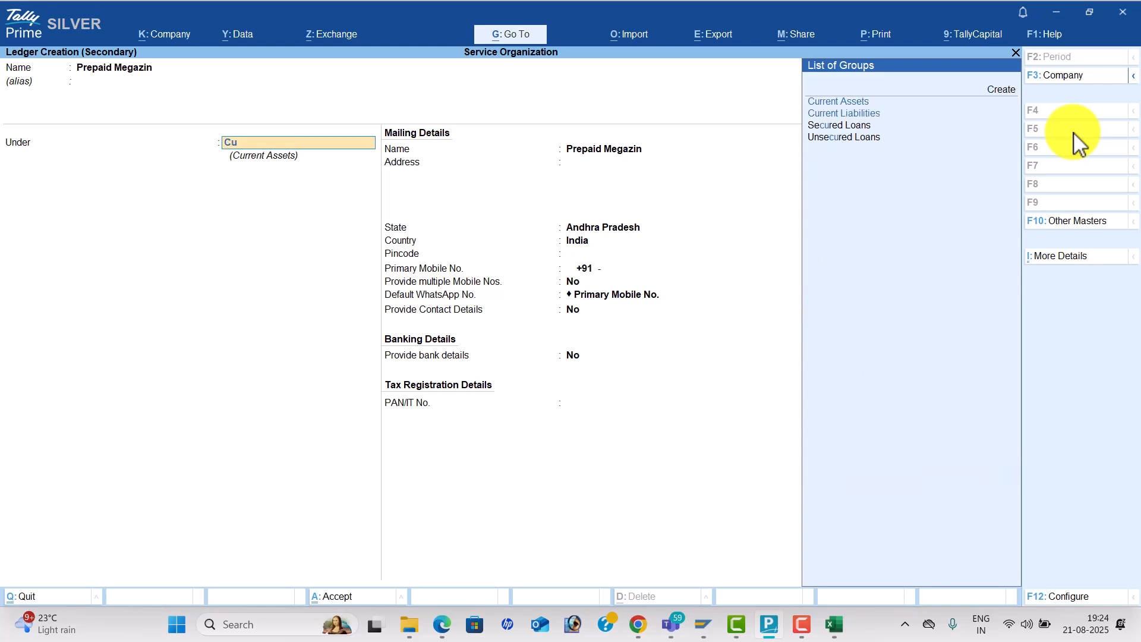
{"action": "key", "text": "Return"}
{"action": "key", "text": "ctrl+a"}
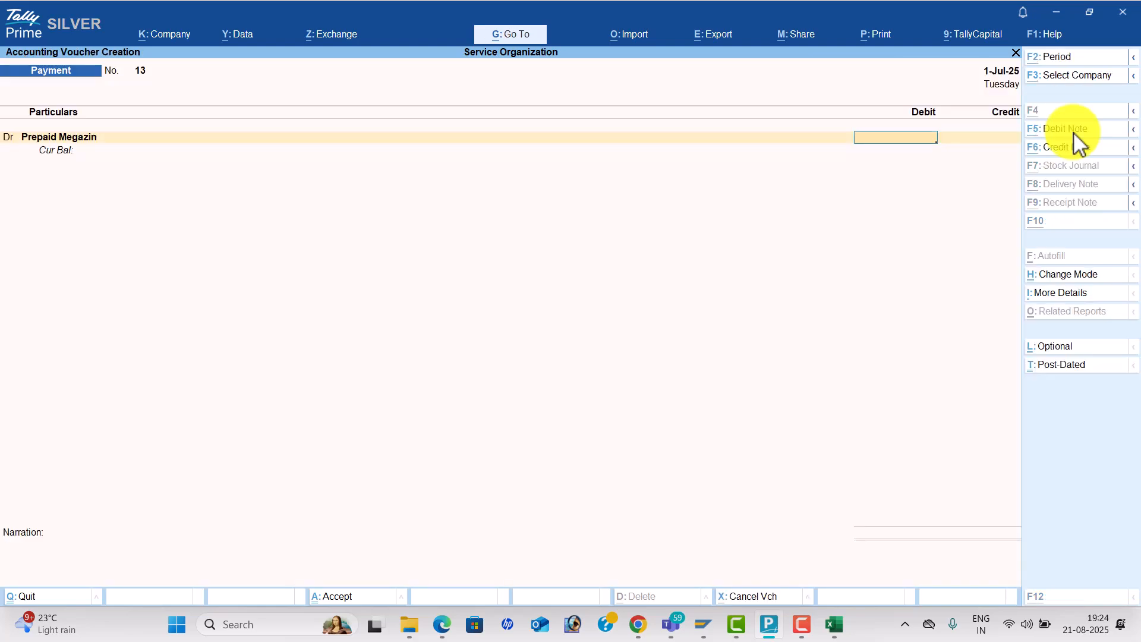
- Debit Prepaid Megazin with 2,400, credit Hdfc Bank for the cheque payment and save the payment voucher
{"action": "key", "text": "alt+Tab"}
{"action": "key", "text": "alt+Tab"}
{"action": "type", "text": "2400"}
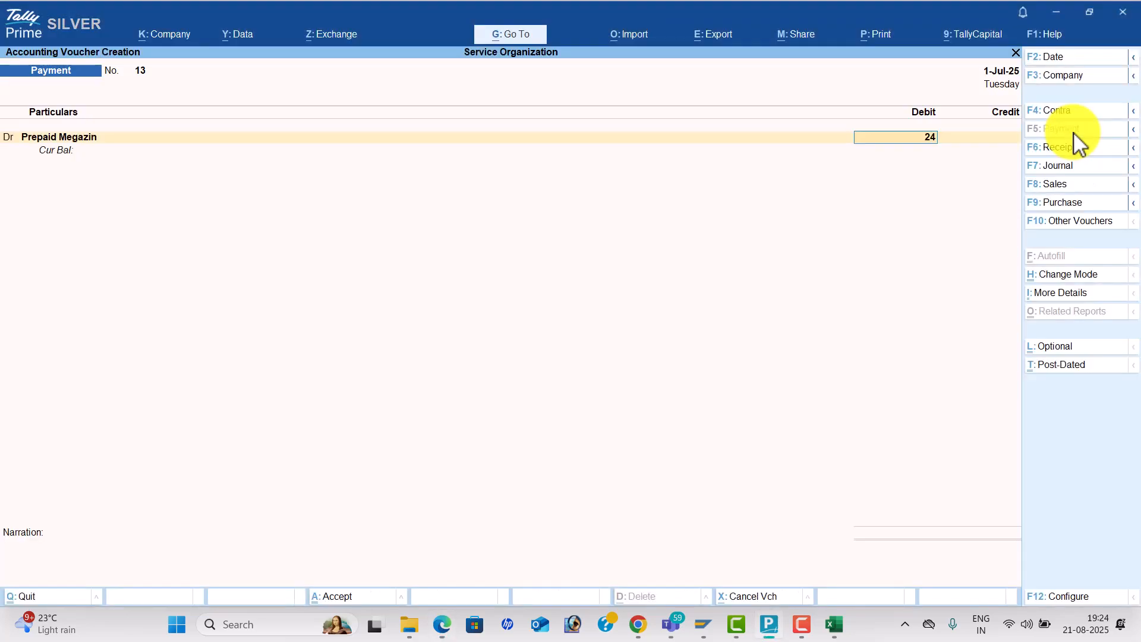
{"action": "key", "text": "Return"}
{"action": "key", "text": "alt+Tab"}
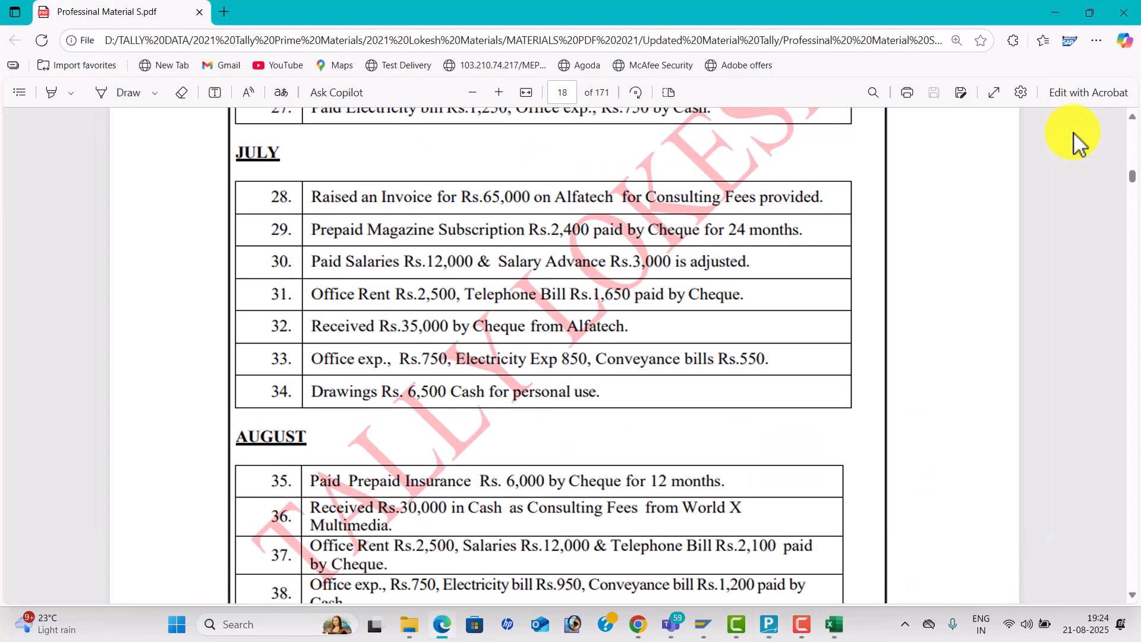
{"action": "key", "text": "alt+Tab"}
{"action": "type", "text": "h"}
{"action": "key", "text": "Return"}
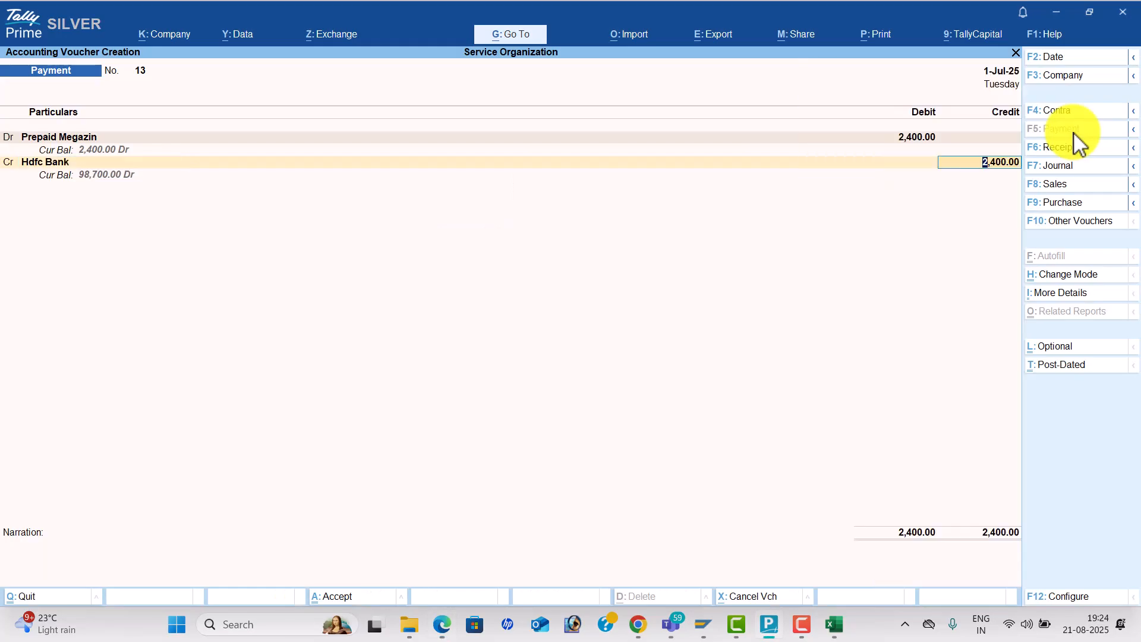
{"action": "key", "text": "ctrl+a"}
- Check the July salary entry in the PDF and debit Salaries with 12,000 in the new payment voucher
{"action": "key", "text": "alt+Tab"}
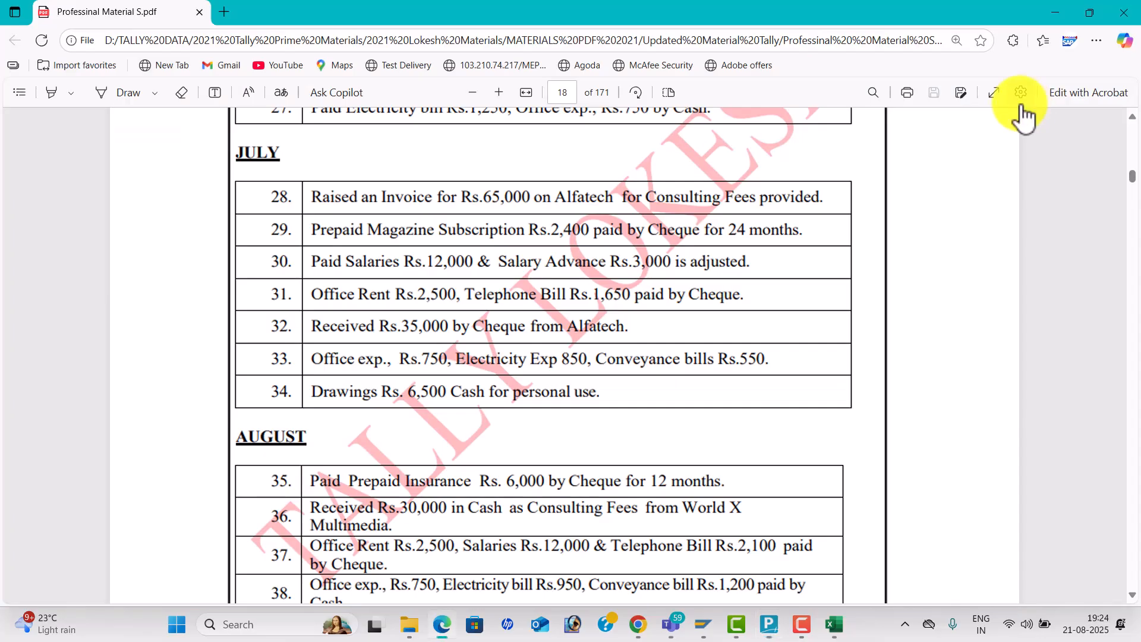
{"action": "key", "text": "alt+Tab"}
{"action": "type", "text": "Sa"}
{"action": "key", "text": "Return"}
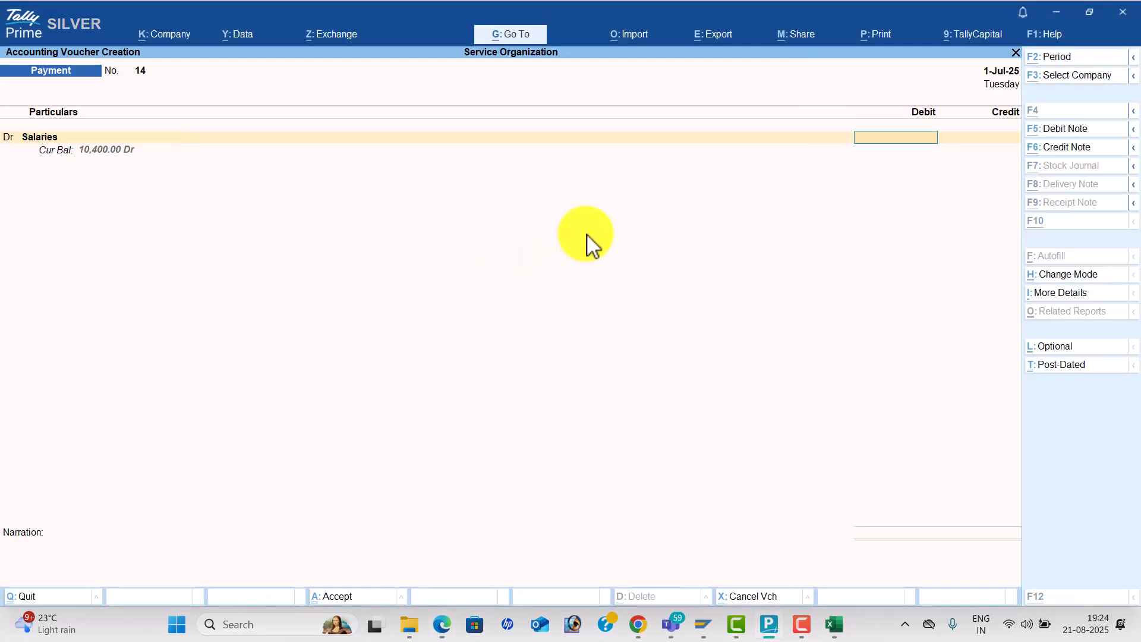
{"action": "key", "text": "alt+Tab"}
{"action": "key", "text": "alt+Tab"}
{"action": "type", "text": "12000"}
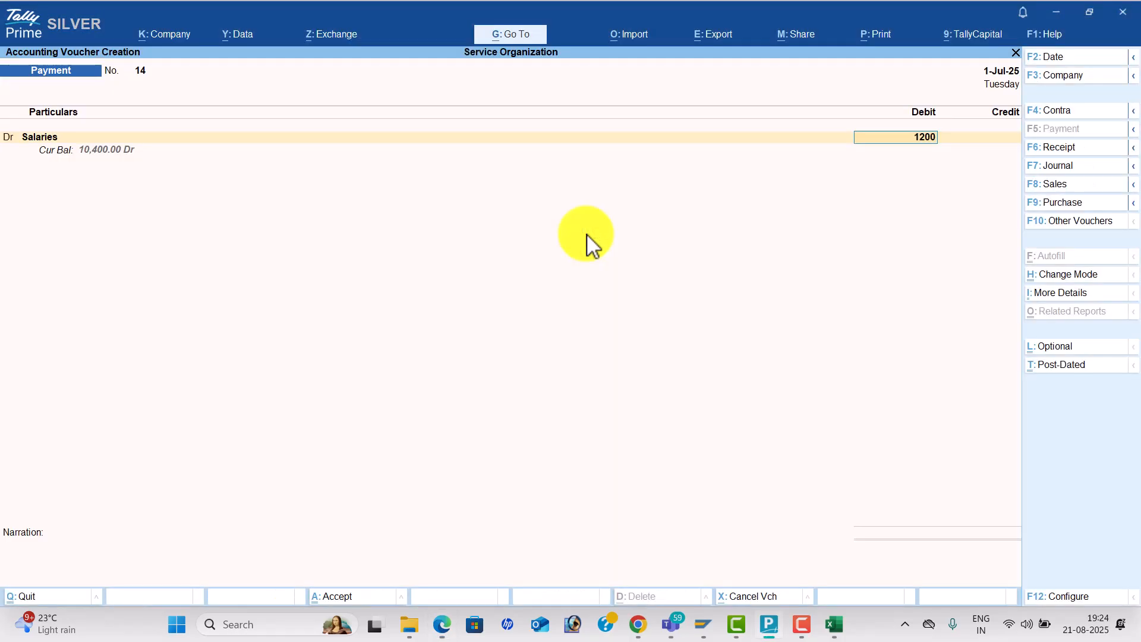
{"action": "key", "text": "Return"}
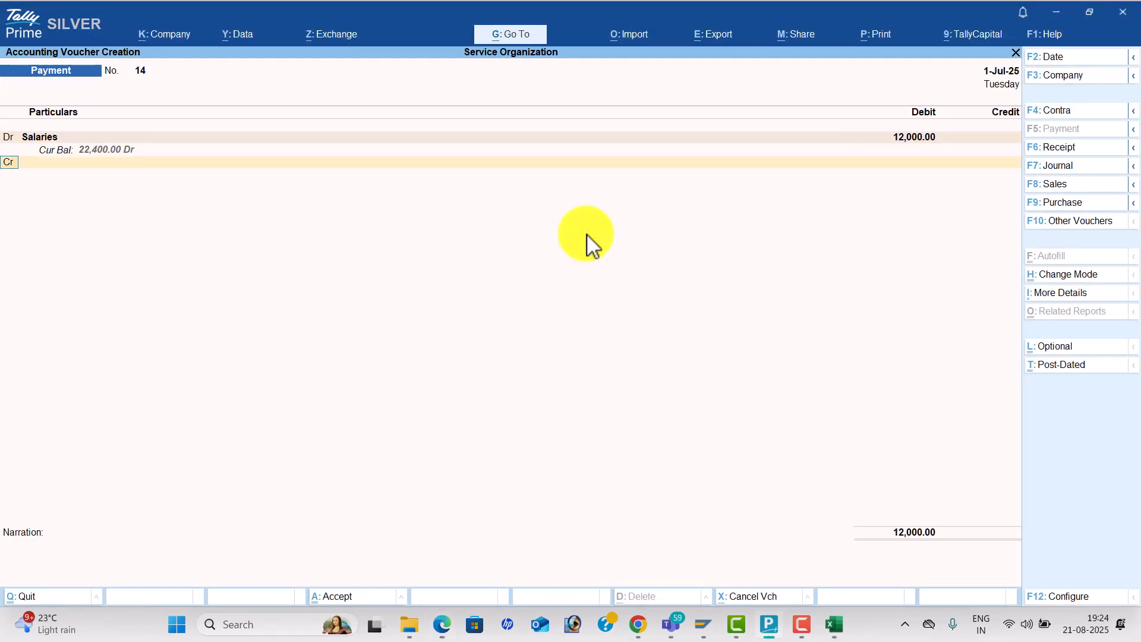
- Credit Salary Advance with 3,000 in the salary payment voucher to adjust the advance
{"action": "key", "text": "Return"}
{"action": "type", "text": "Sa"}
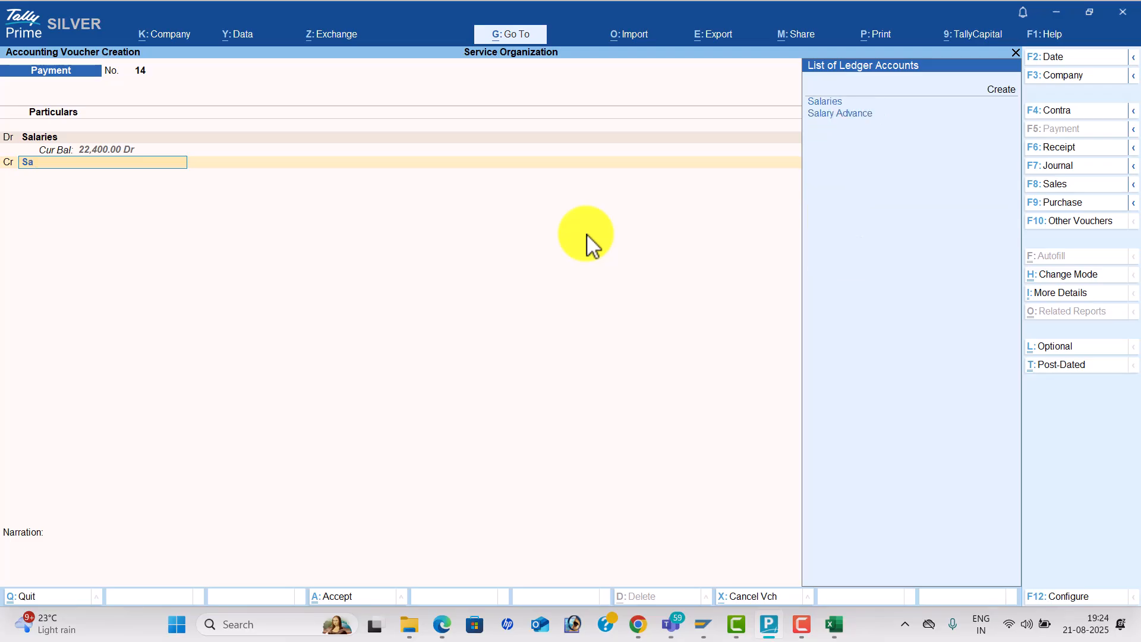
{"action": "key", "text": "Down"}
{"action": "key", "text": "Return"}
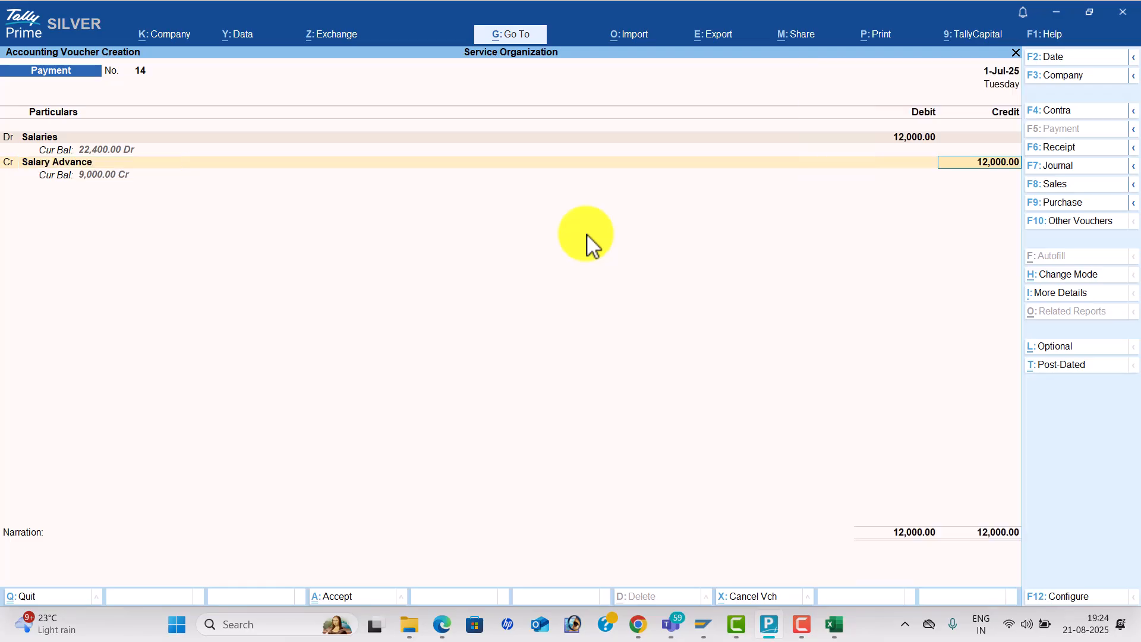
{"action": "type", "text": "3000"}
{"action": "key", "text": "Return"}
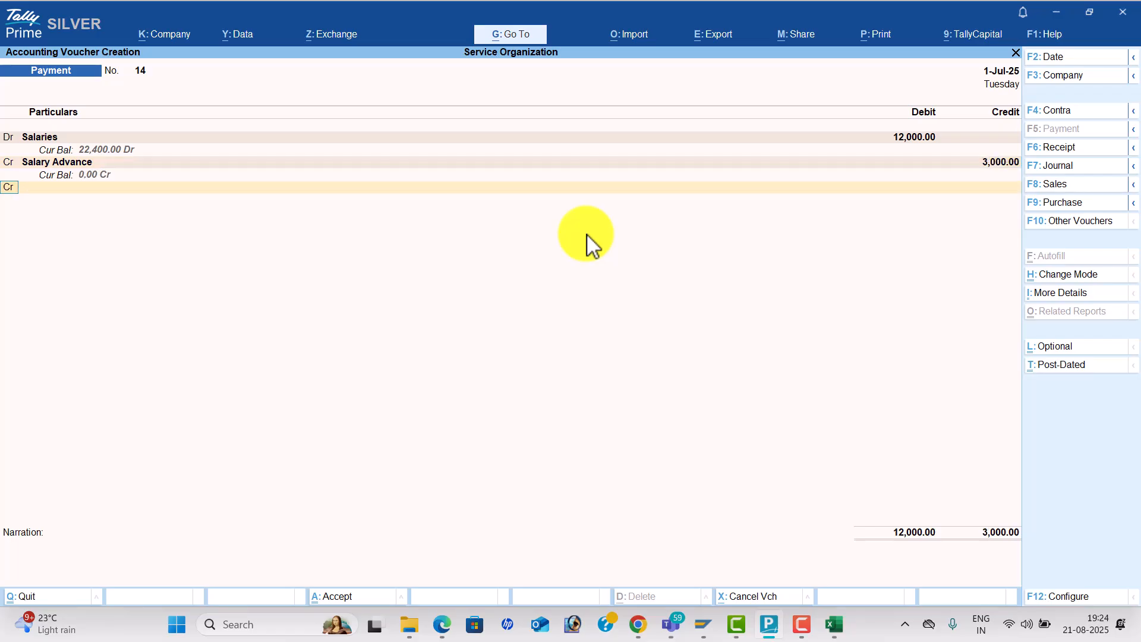
- Credit Cash with the remaining 9,000 of the salary payment and save the voucher
{"action": "key", "text": "alt+Tab"}
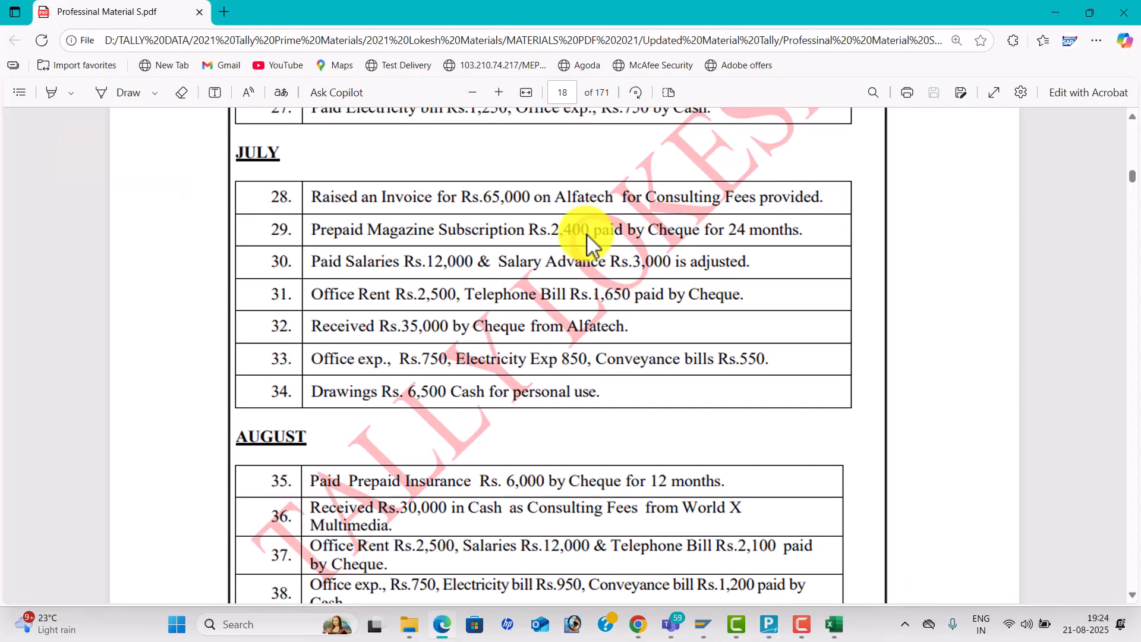
{"action": "key", "text": "Down"}
{"action": "key", "text": "Down"}
{"action": "key", "text": "Down"}
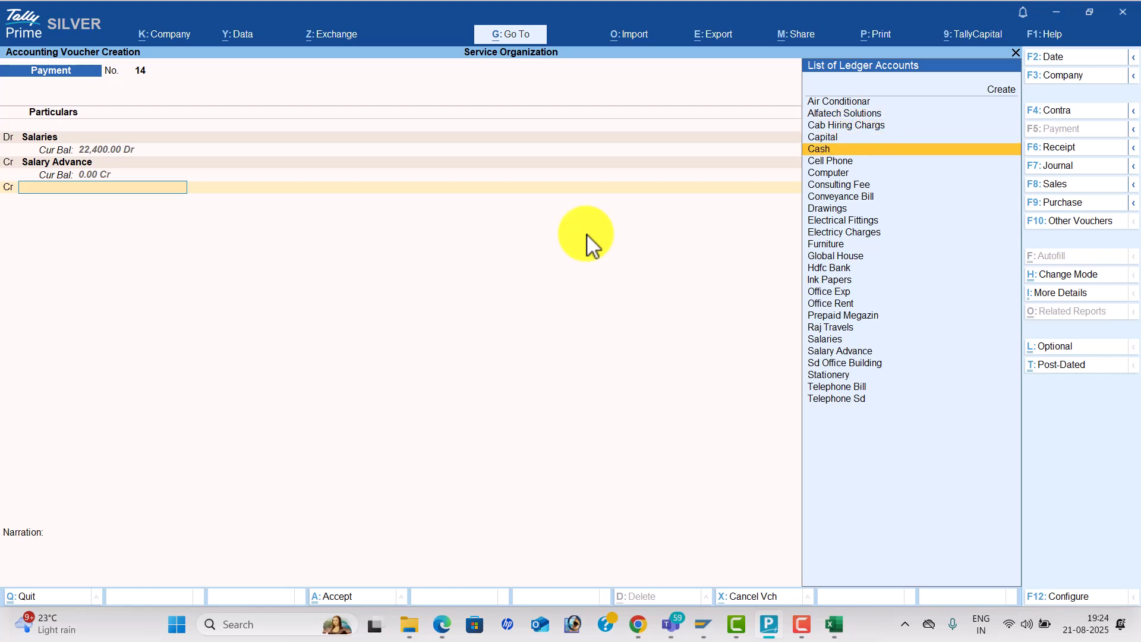
{"action": "key", "text": "Return"}
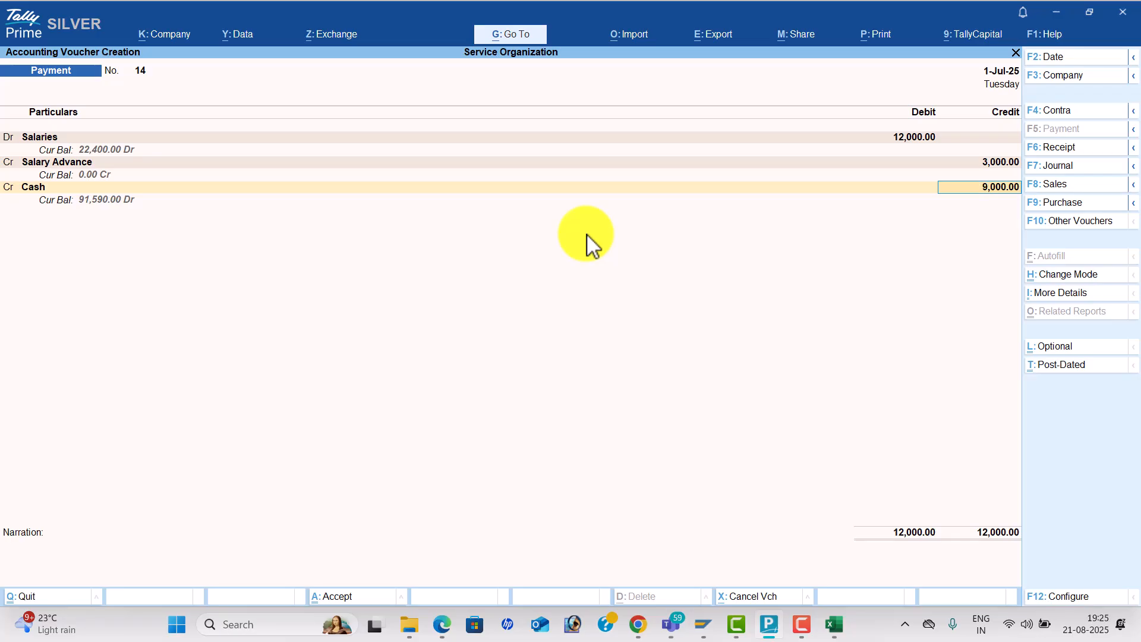
{"action": "key", "text": "Return"}
{"action": "key", "text": "Return"}
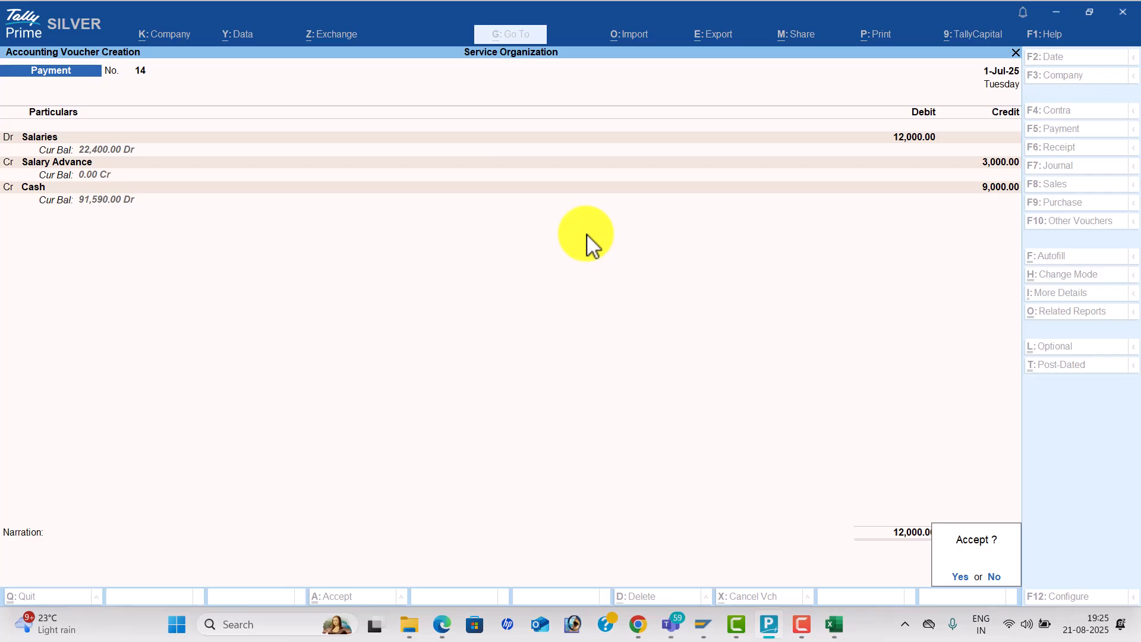
{"action": "key", "text": "Return"}
- Read the August transactions in the PDF, then return to TallyPrime and set the voucher date to 1-Aug-25
{"action": "key", "text": "alt+Tab"}
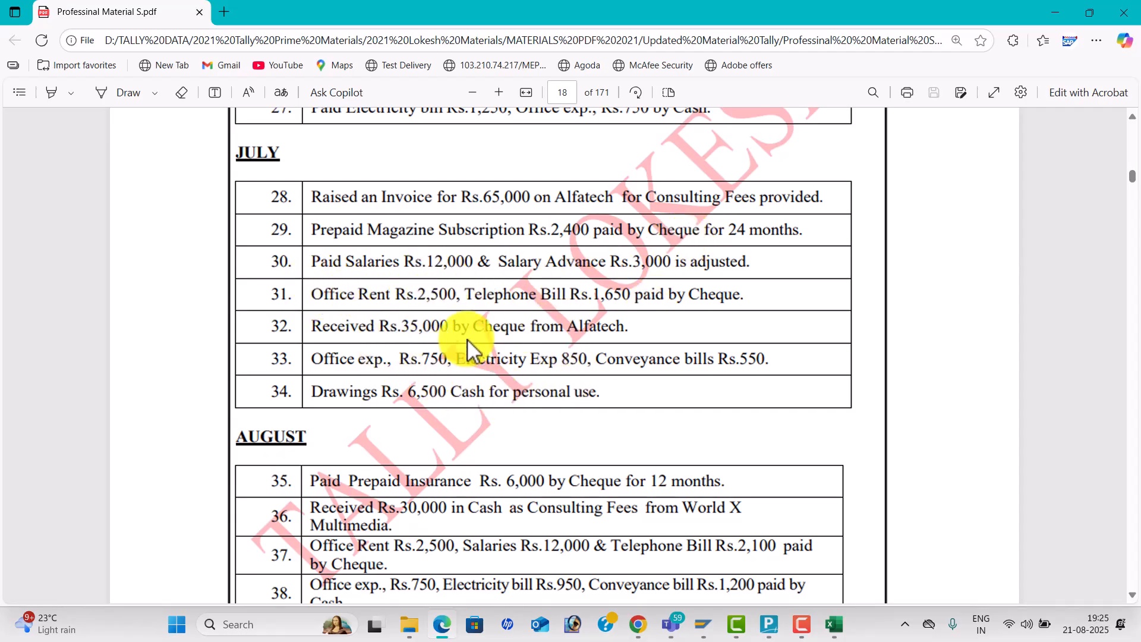
{"action": "scroll", "coordinate": [467, 340], "scroll_direction": "down", "scroll_amount": 3}
{"action": "scroll", "coordinate": [458, 326], "scroll_direction": "down", "scroll_amount": 2}
{"action": "scroll", "coordinate": [458, 331], "scroll_direction": "up", "scroll_amount": 1}
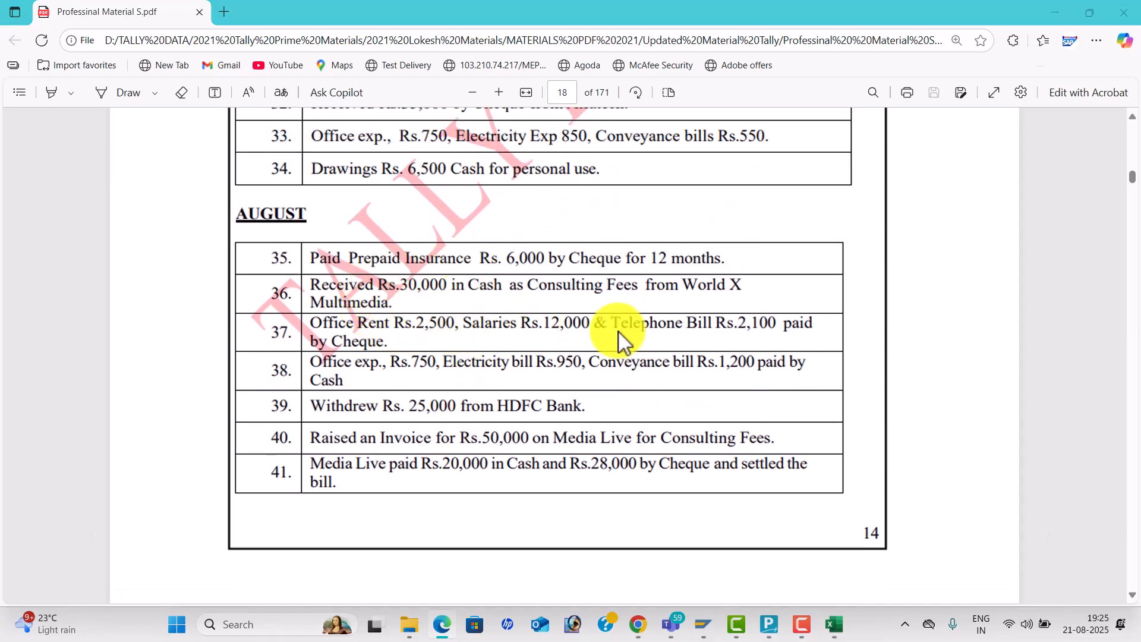
{"action": "key", "text": "alt+Tab"}
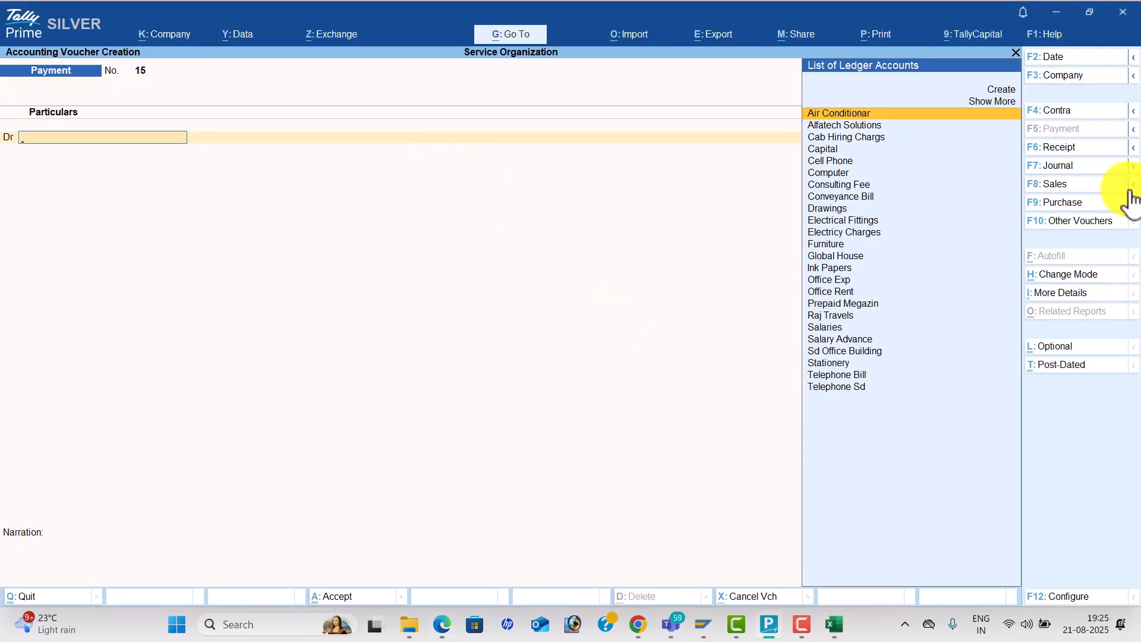
{"action": "left_click", "coordinate": [1104, 59]}
{"action": "type", "text": "1-8"}
{"action": "key", "text": "Return"}
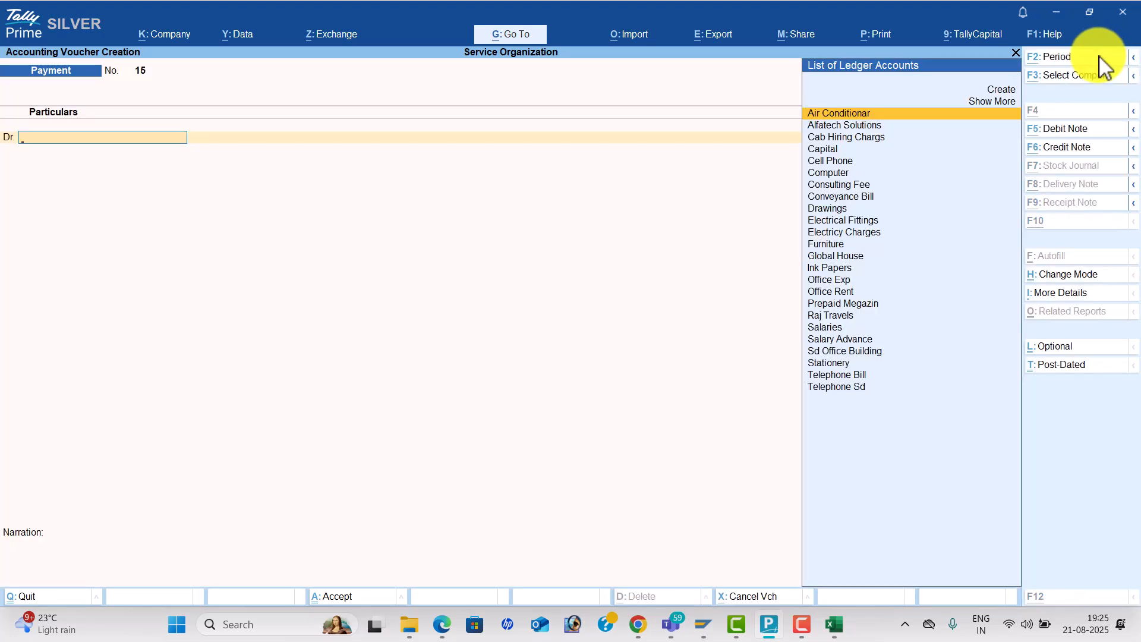
- Create the ledger "Prepaid Insurance" under Current Assets for the payment voucher's debit side
{"action": "key", "text": "alt+c"}
{"action": "type", "text": "Prepaid insurance"}
{"action": "key", "text": "Return"}
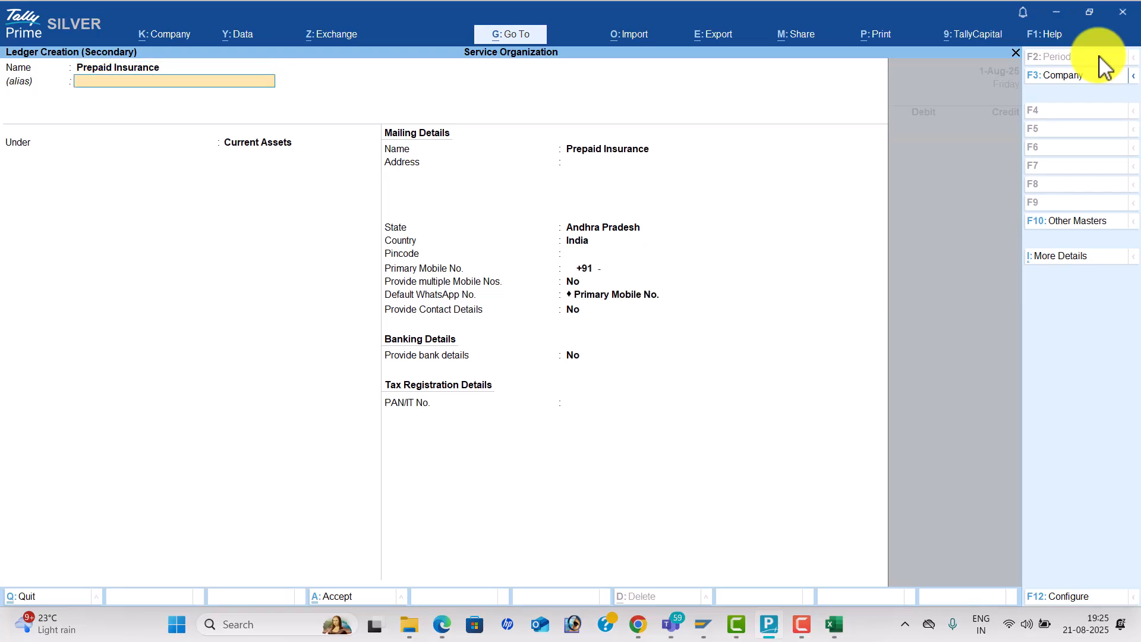
{"action": "key", "text": "Return"}
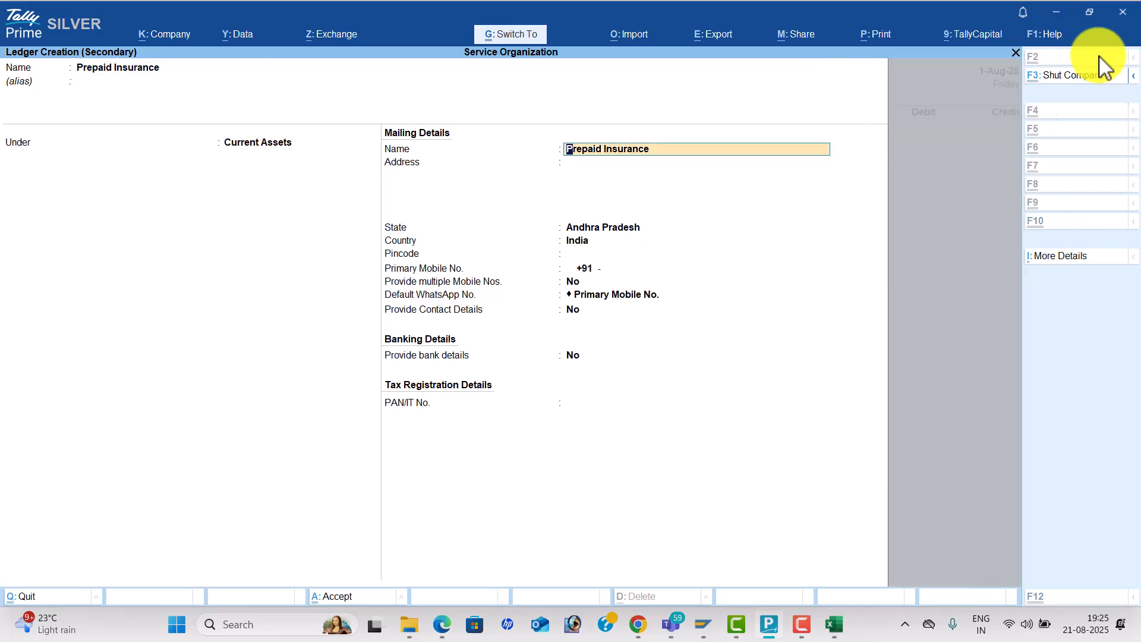
{"action": "key", "text": "ctrl+a"}
- Debit Prepaid Insurance with 6,000, credit Hdfc Bank for the cheque payment and save the payment voucher
{"action": "key", "text": "alt+Tab"}
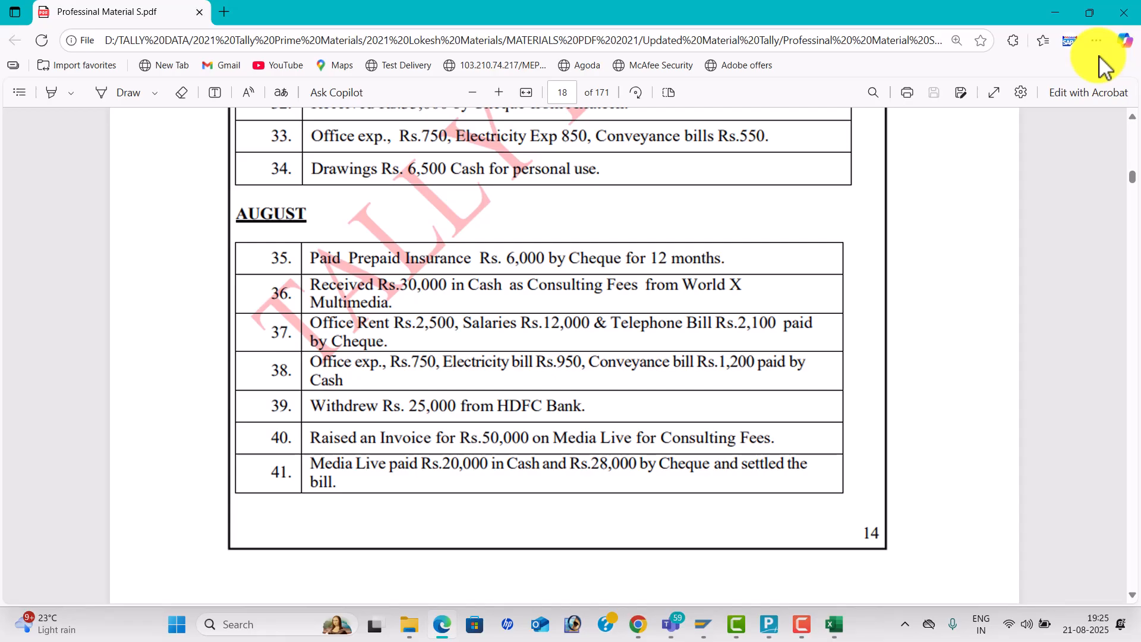
{"action": "key", "text": "alt+Tab"}
{"action": "type", "text": "6000"}
{"action": "key", "text": "Return"}
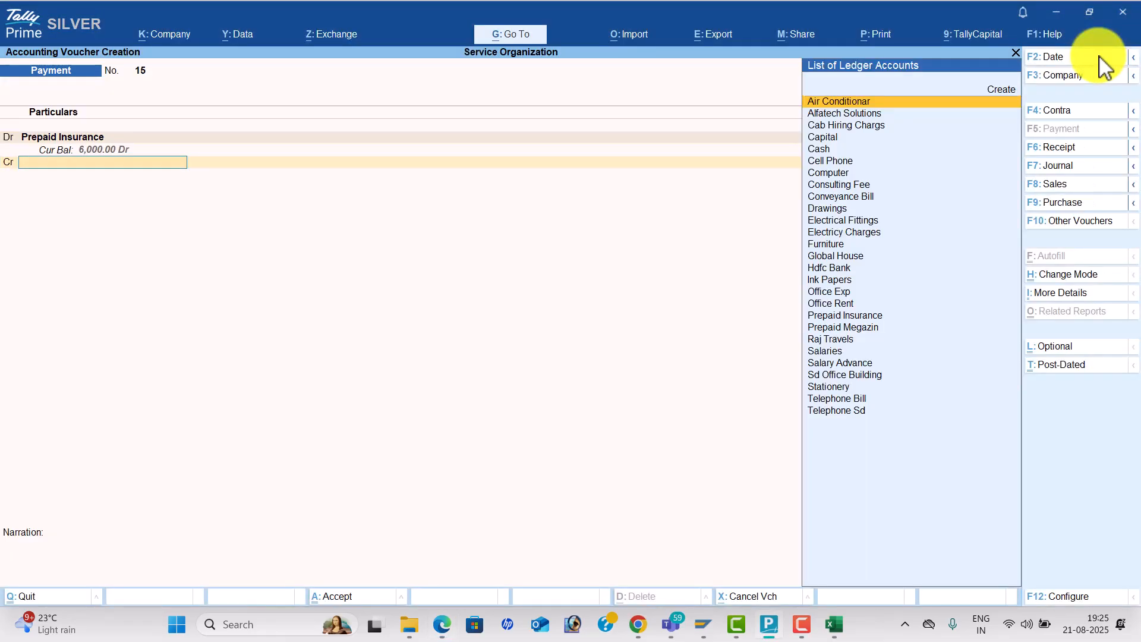
{"action": "type", "text": "H"}
{"action": "key", "text": "Return"}
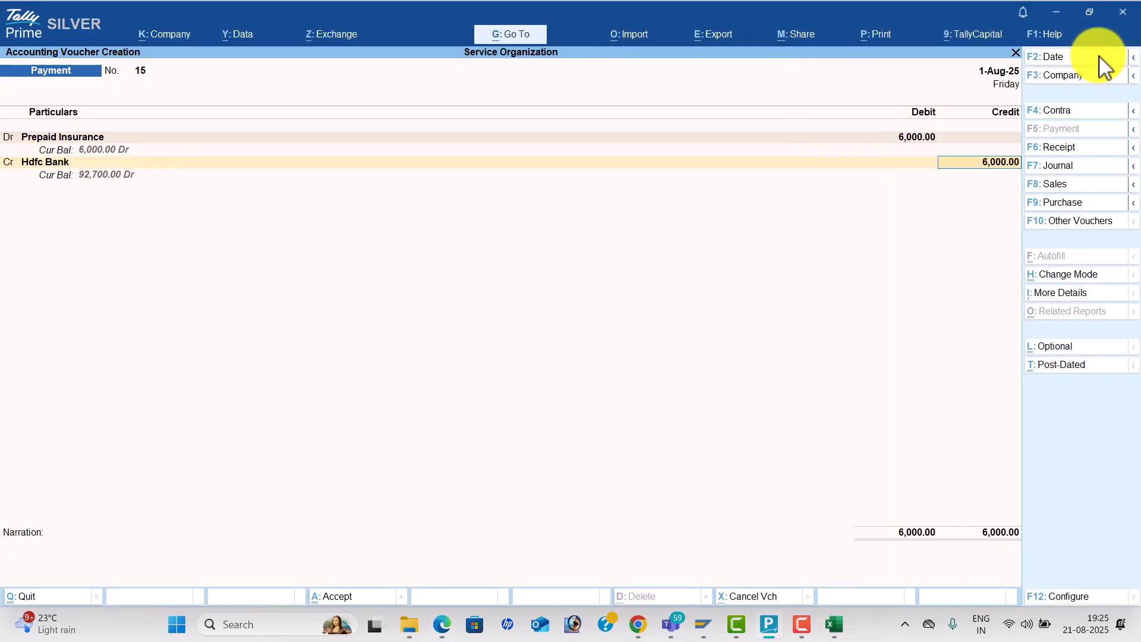
{"action": "key", "text": "Return"}
{"action": "key", "text": "Return"}
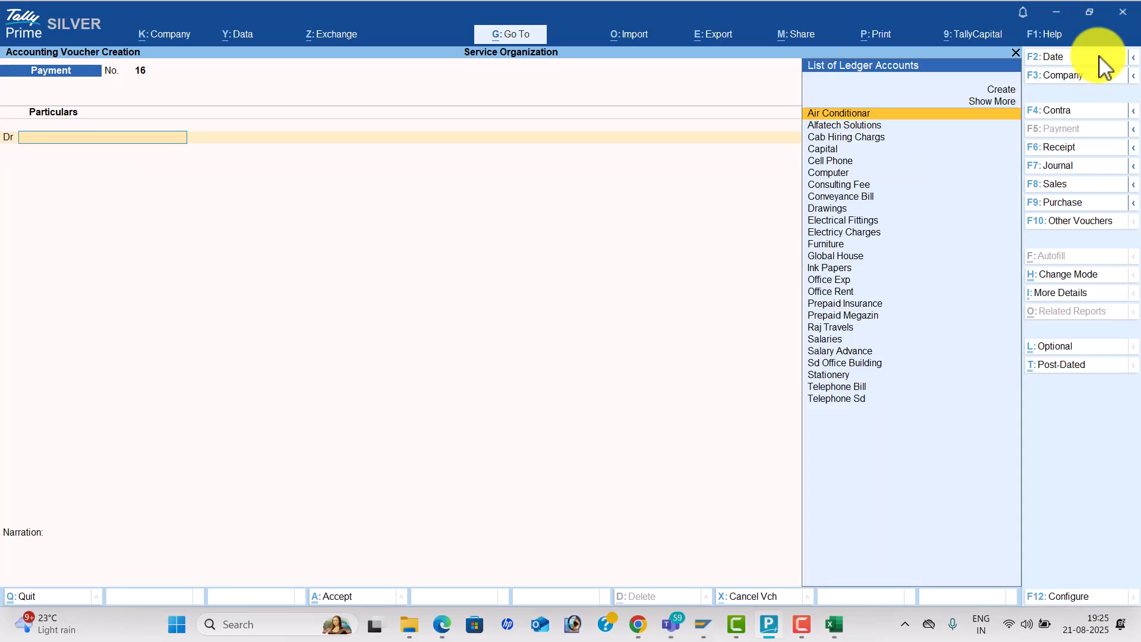
- Read the Media Live invoice transaction in the PDF, then return to TallyPrime and start a journal voucher
{"action": "key", "text": "alt+Tab"}
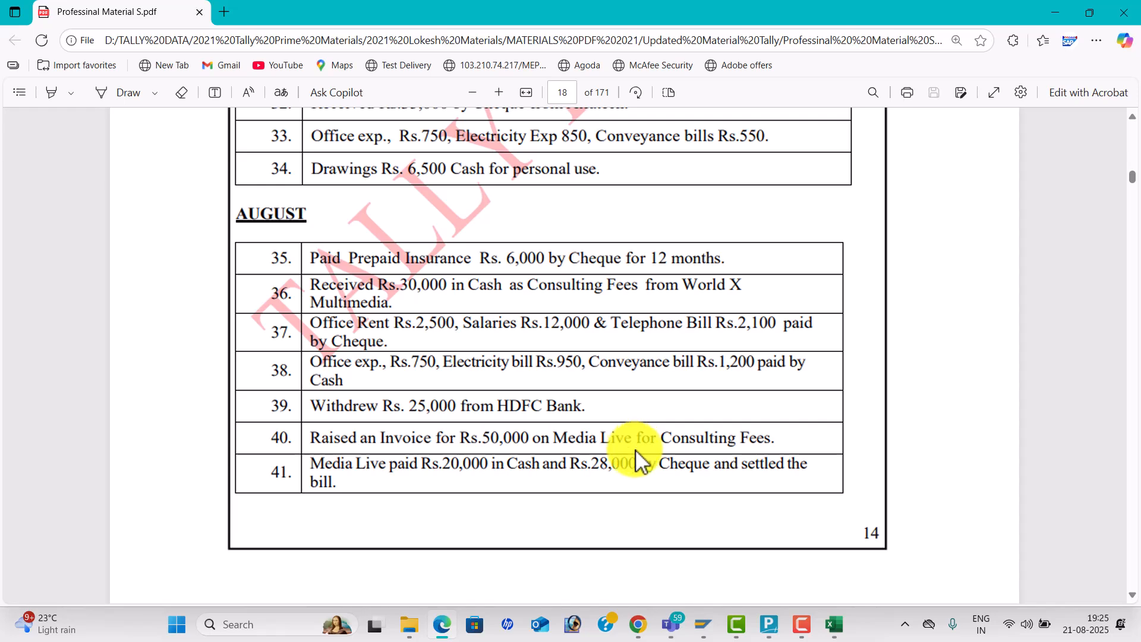
{"action": "key", "text": "alt+Tab"}
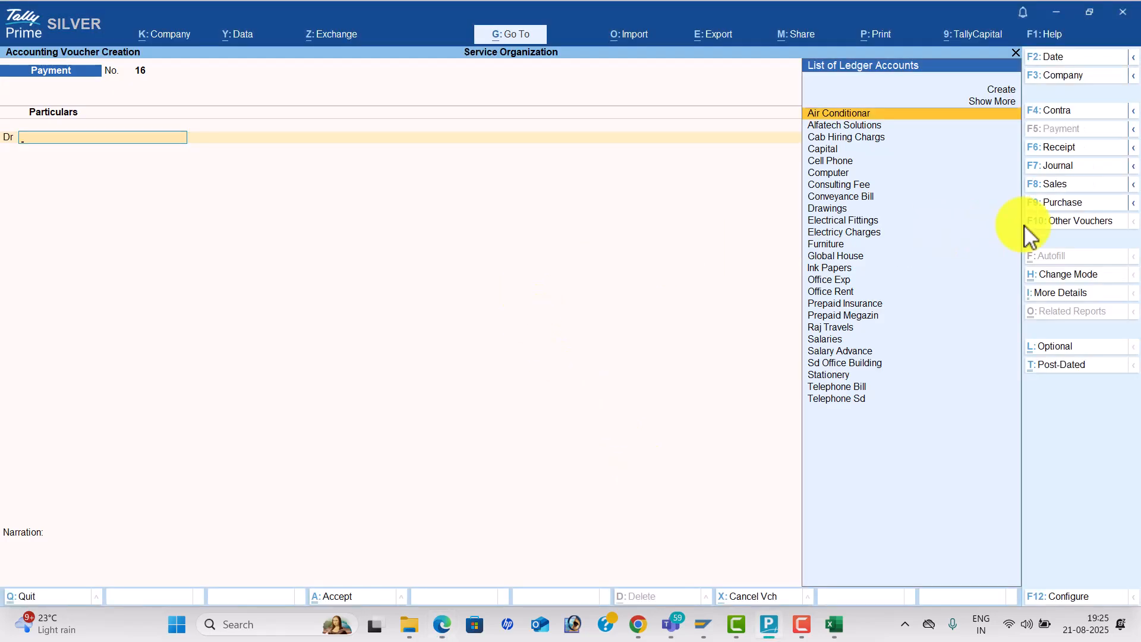
{"action": "left_click", "coordinate": [1084, 166]}
{"action": "key", "text": "Return"}
{"action": "key", "text": "Return"}
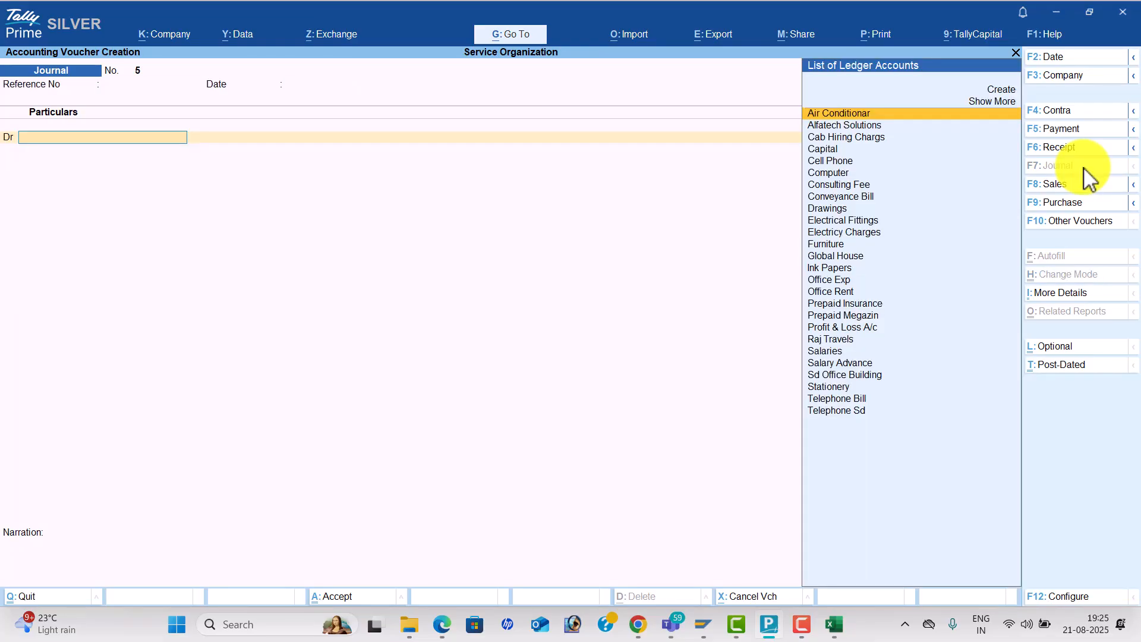
- Create the ledger "Media Live" under Sundry Debtors for the journal voucher's debit side
{"action": "key", "text": "alt+c"}
{"action": "type", "text": "Media"}
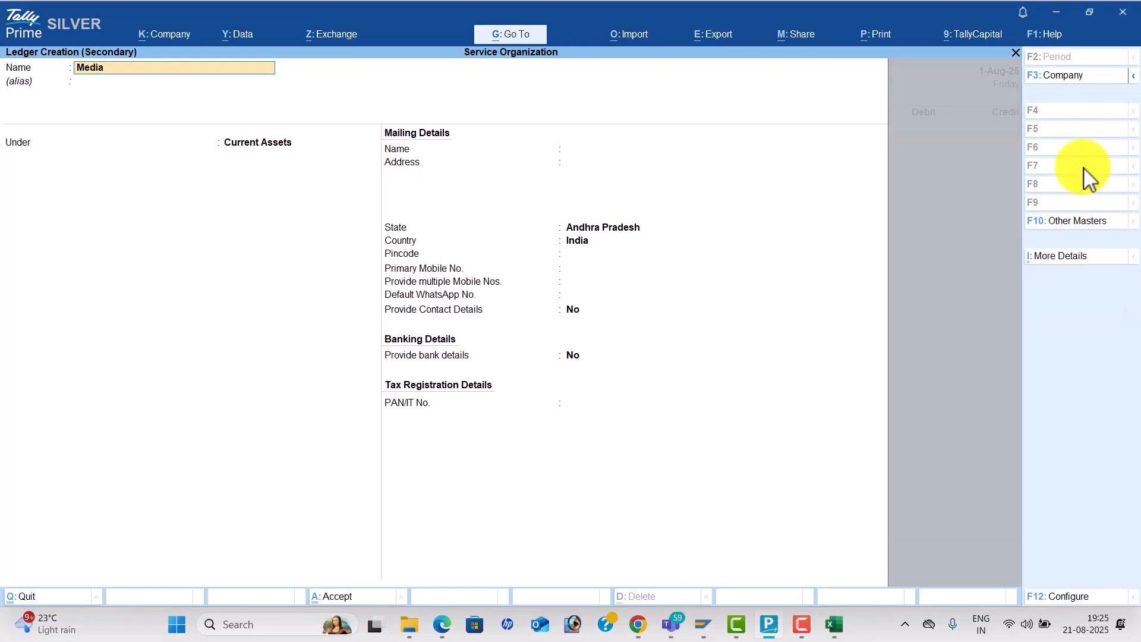
{"action": "type", "text": " Live"}
{"action": "key", "text": "Return"}
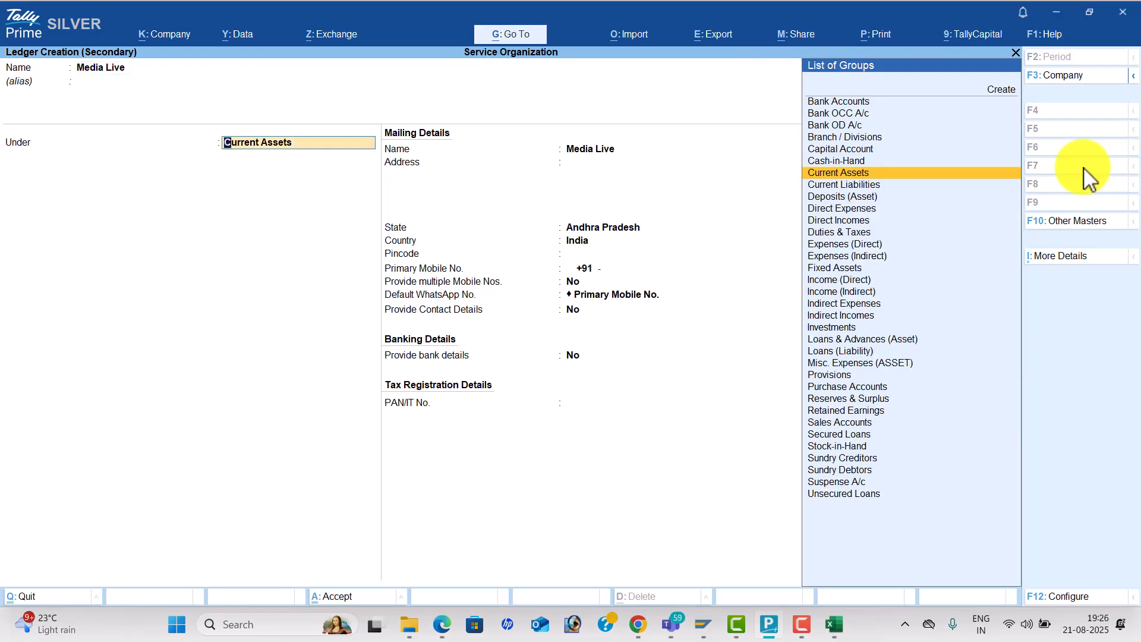
{"action": "type", "text": "Sun"}
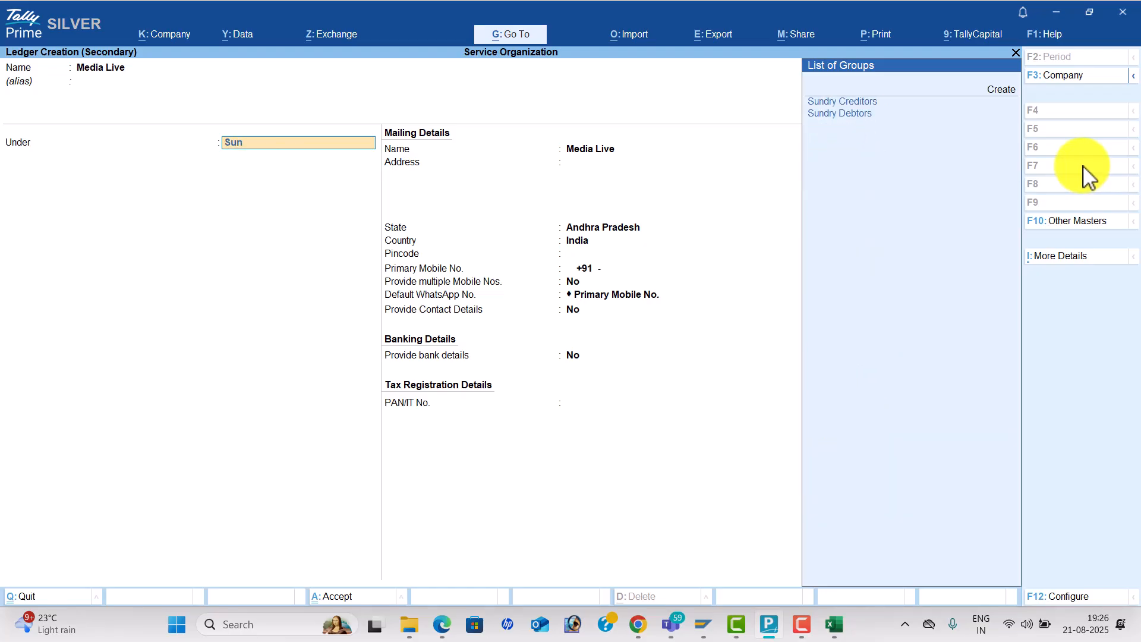
{"action": "key", "text": "Down"}
{"action": "key", "text": "Return"}
{"action": "key", "text": "ctrl+a"}
- Debit Media Live with 50,000, credit Consulting Fee for the same amount and save the journal voucher
{"action": "type", "text": "50000"}
{"action": "key", "text": "Return"}
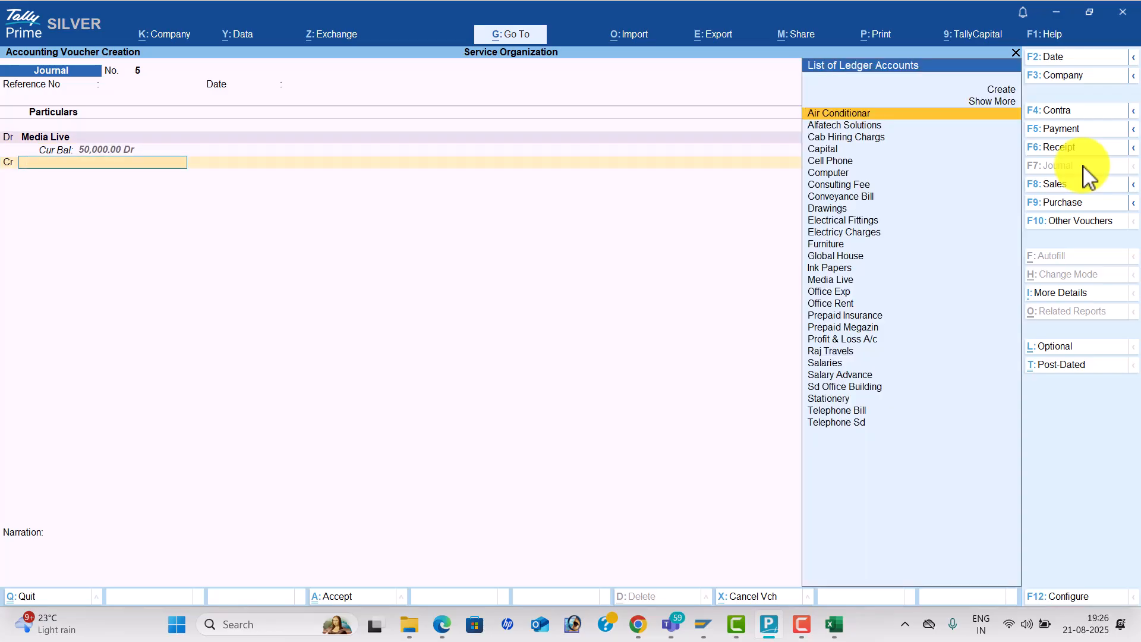
{"action": "type", "text": "Con"}
{"action": "key", "text": "Down"}
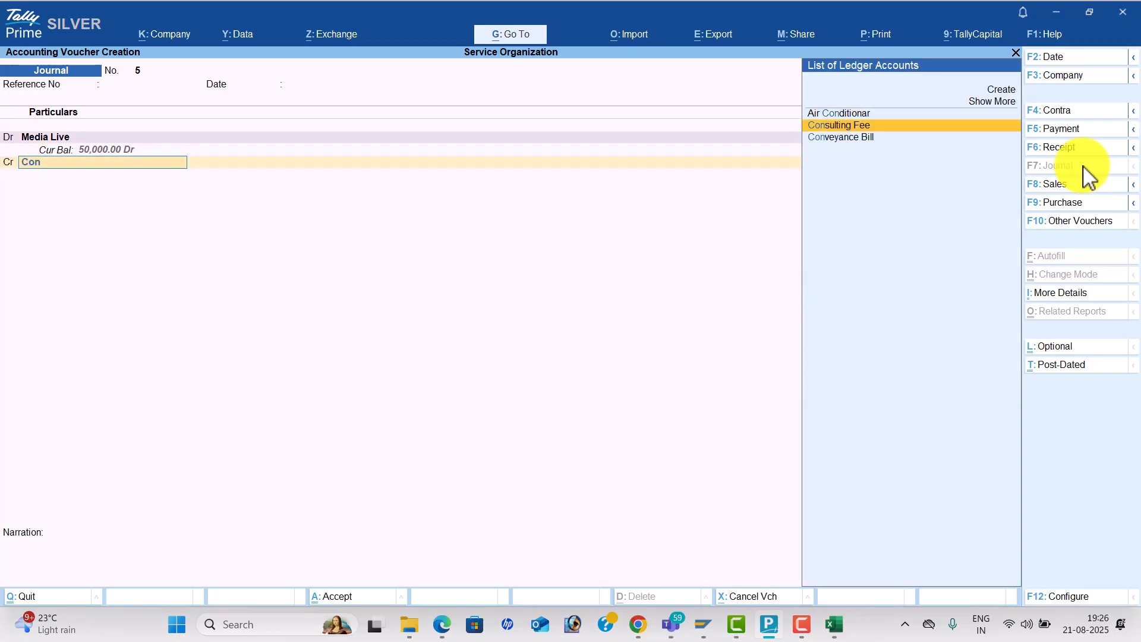
{"action": "key", "text": "Return"}
{"action": "key", "text": "Return"}
{"action": "key", "text": "Return"}
{"action": "key", "text": "Return"}
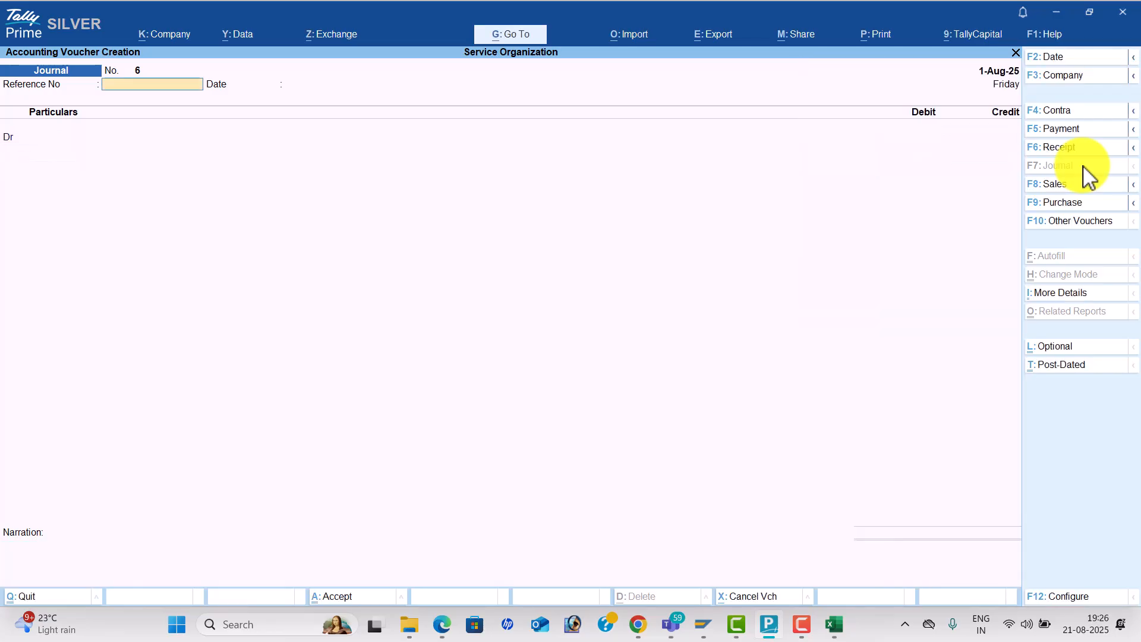
- Read the Media Live settlement in the PDF, then start a receipt voucher in TallyPrime crediting Media Live with 50,000
{"action": "key", "text": "alt+Tab"}
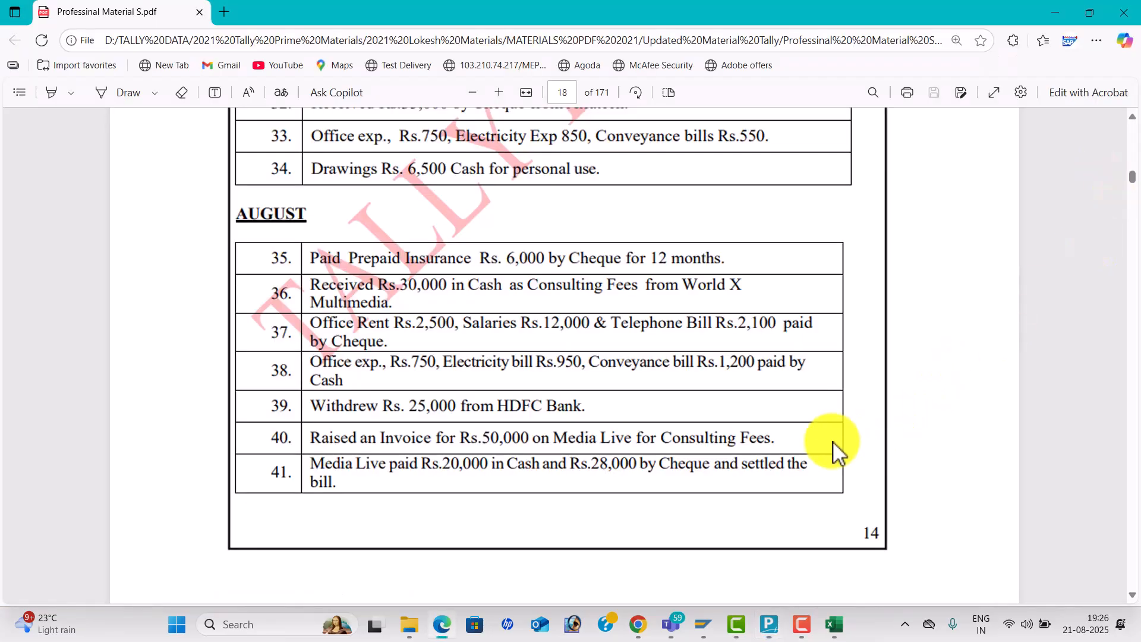
{"action": "scroll", "coordinate": [615, 467], "scroll_direction": "down", "scroll_amount": 1}
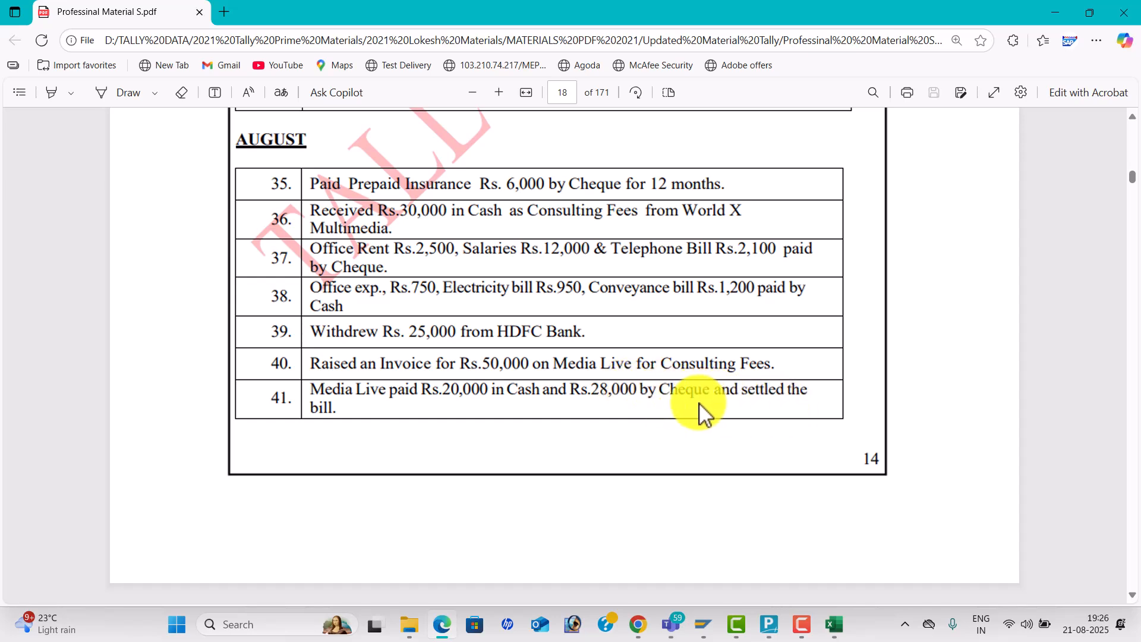
{"action": "key", "text": "alt+Tab"}
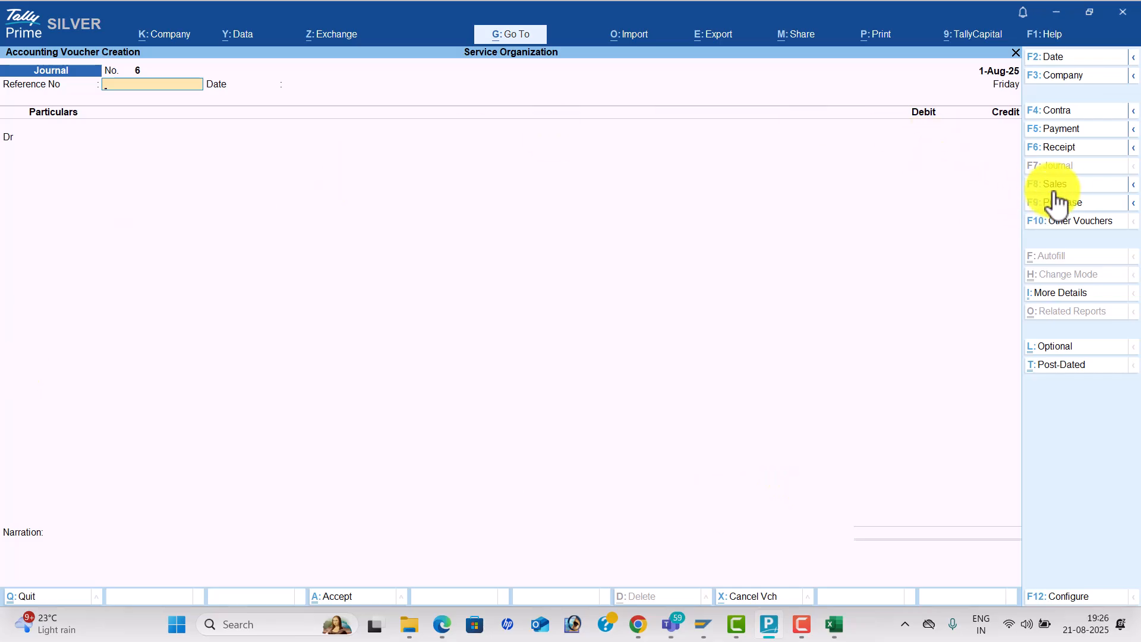
{"action": "left_click", "coordinate": [1074, 147]}
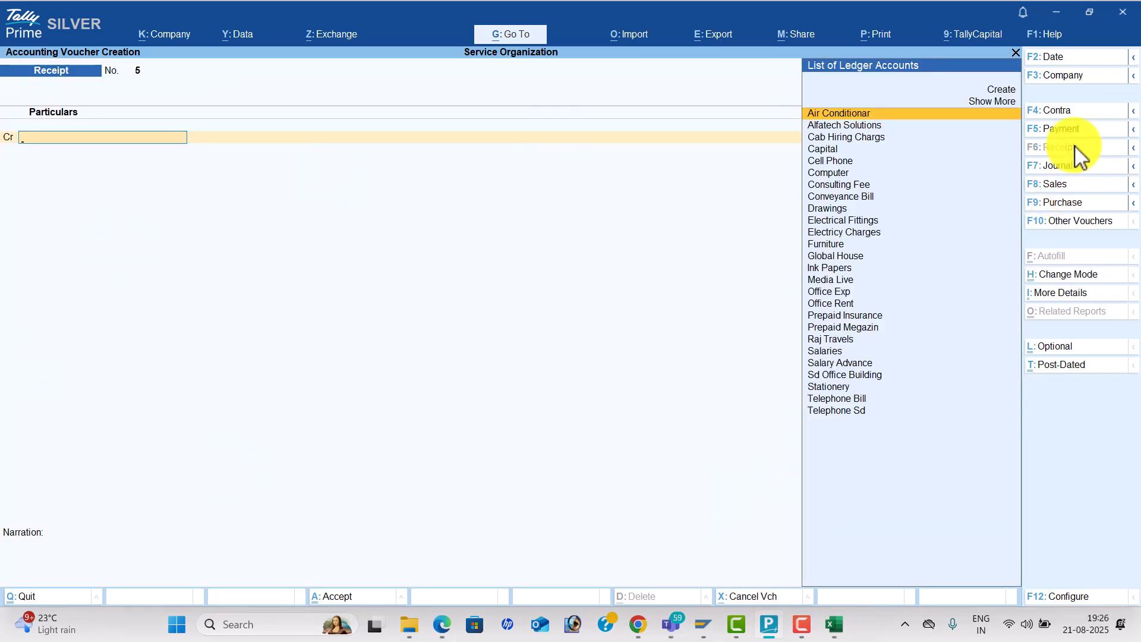
{"action": "type", "text": "me"}
{"action": "key", "text": "Return"}
{"action": "type", "text": "50000"}
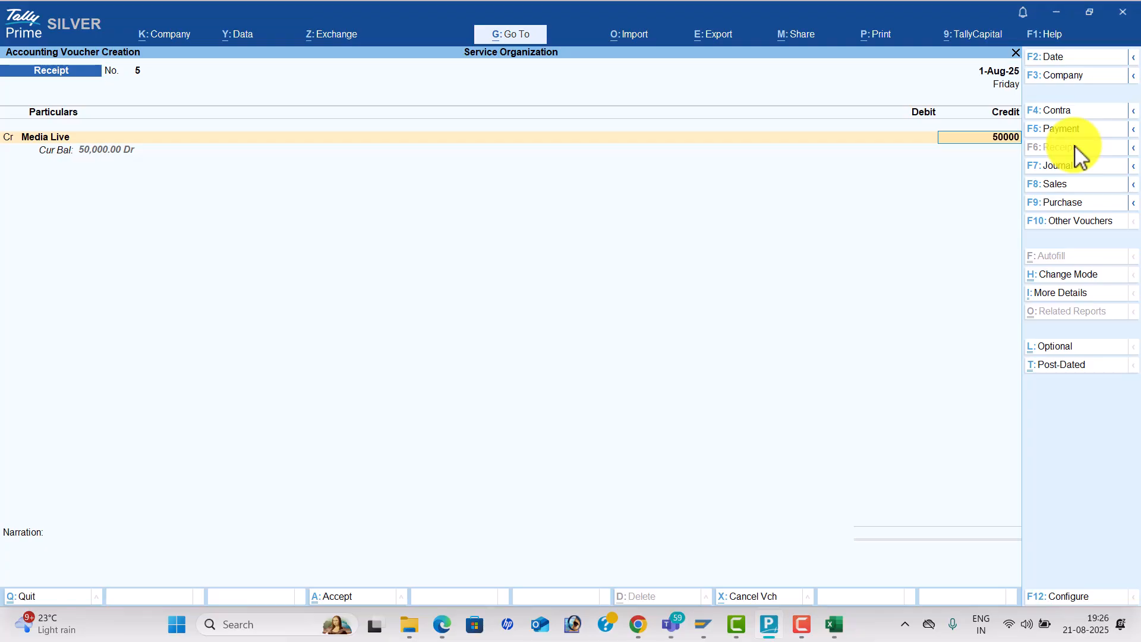
{"action": "key", "text": "Return"}
{"action": "key", "text": "Return"}
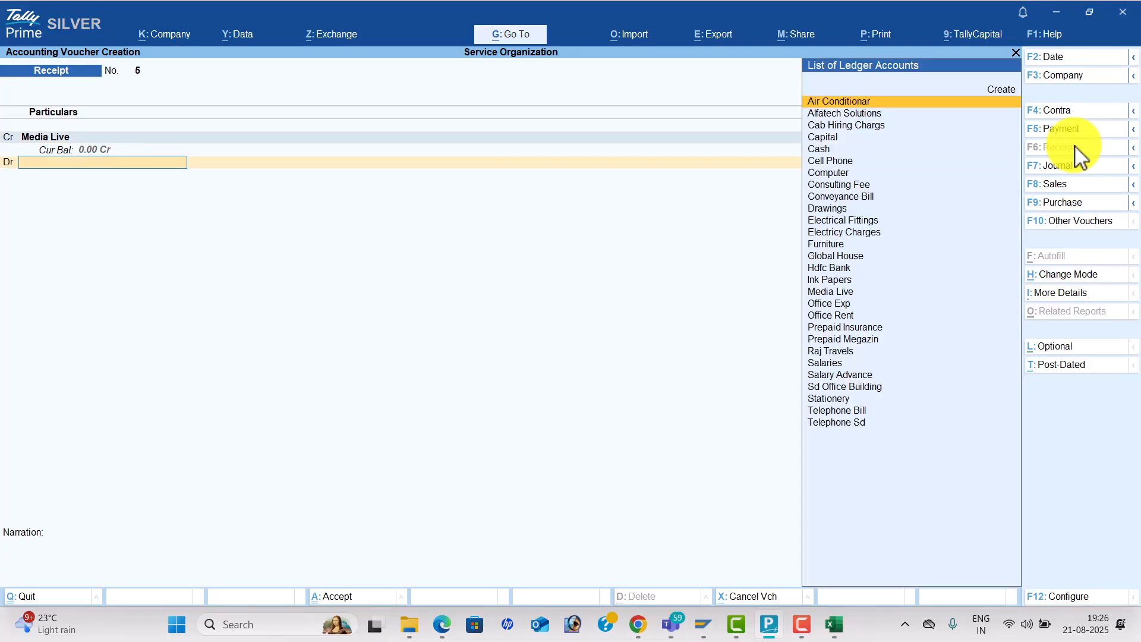
- Debit Cash with 20,000 in the Media Live receipt, checking the cash portion in the PDF
{"action": "type", "text": "cas"}
{"action": "key", "text": "Return"}
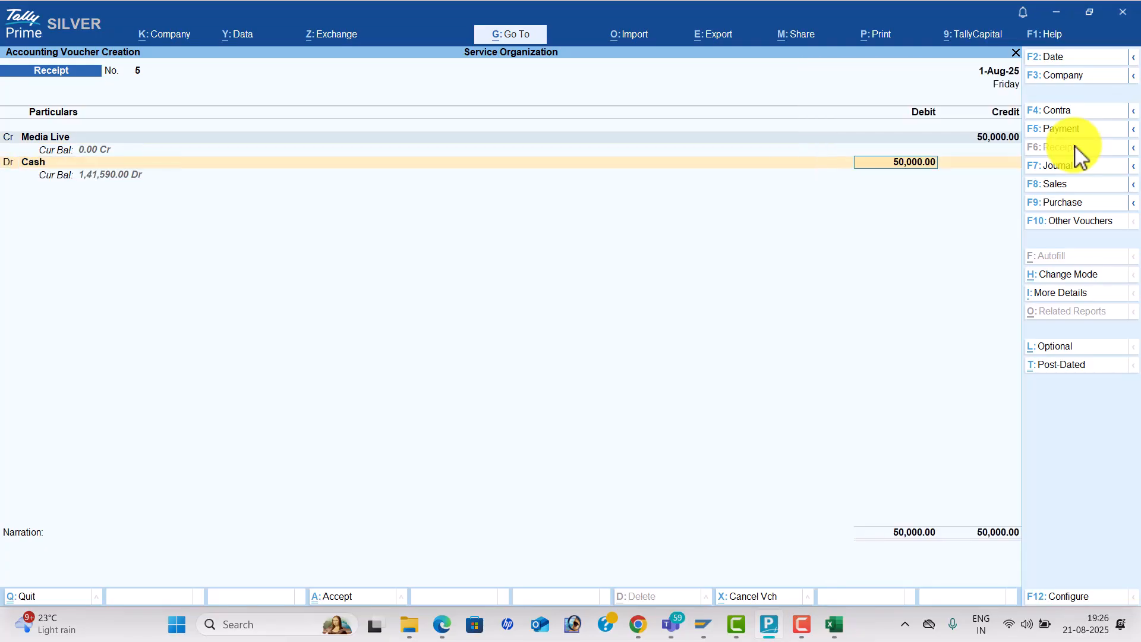
{"action": "key", "text": "alt+Tab"}
{"action": "key", "text": "alt+Tab"}
{"action": "type", "text": "20000"}
{"action": "key", "text": "Return"}
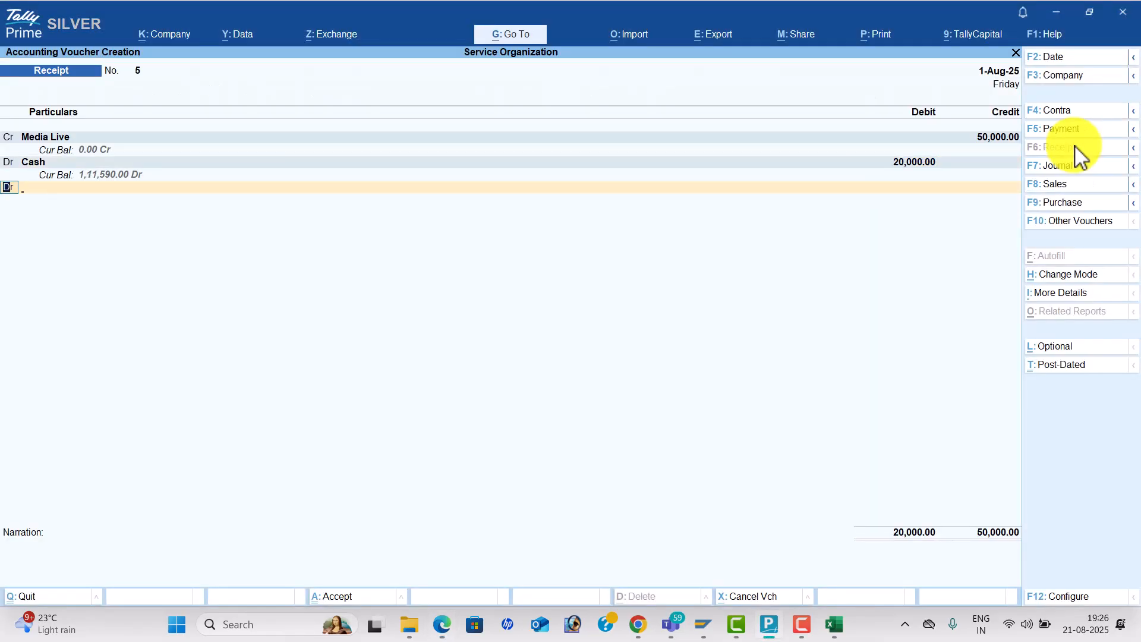
- Debit Hdfc Bank with 28,000 in the receipt and accept the bank allocation as Cheque/DD dated 1-Aug-25
{"action": "key", "text": "Return"}
{"action": "type", "text": "H"}
{"action": "key", "text": "Return"}
{"action": "type", "text": "28000"}
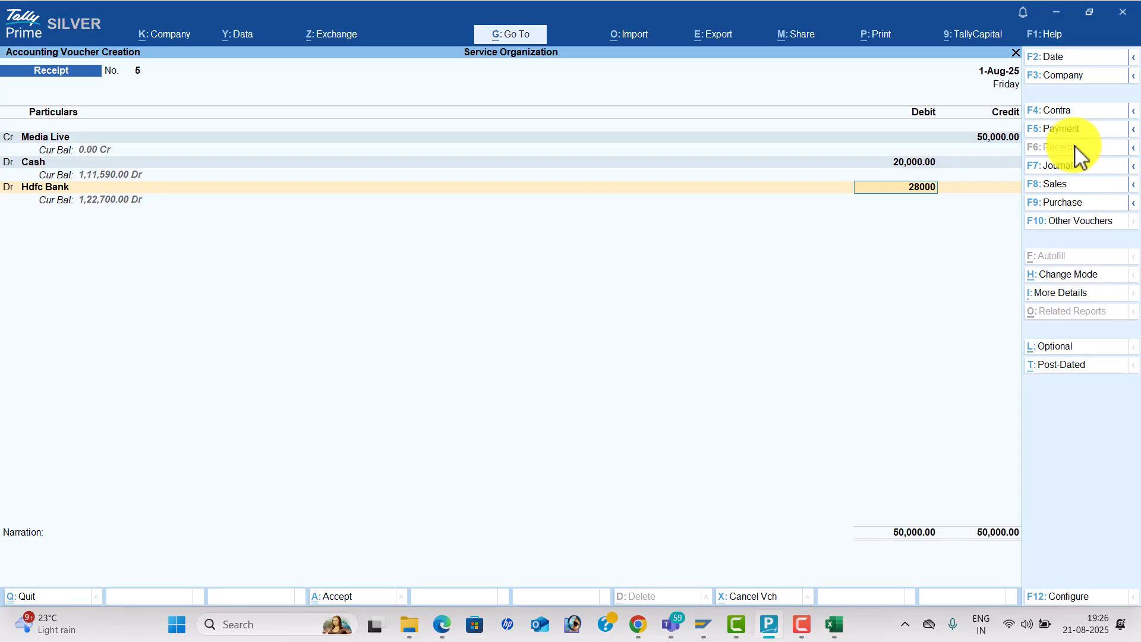
{"action": "key", "text": "Return"}
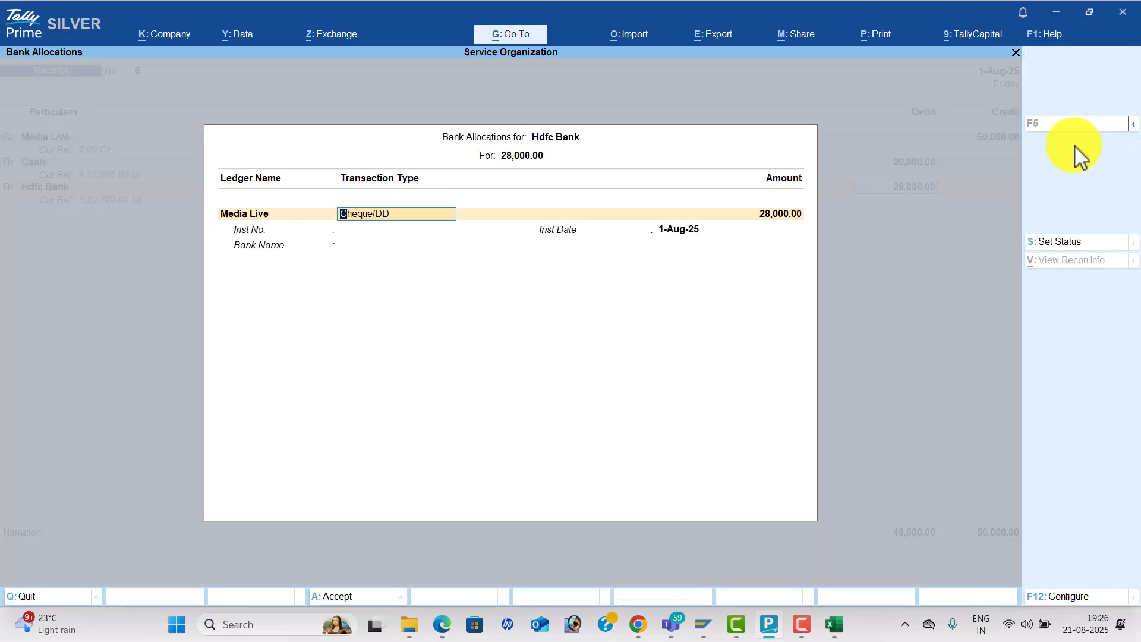
{"action": "key", "text": "Return"}
{"action": "key", "text": "Return"}
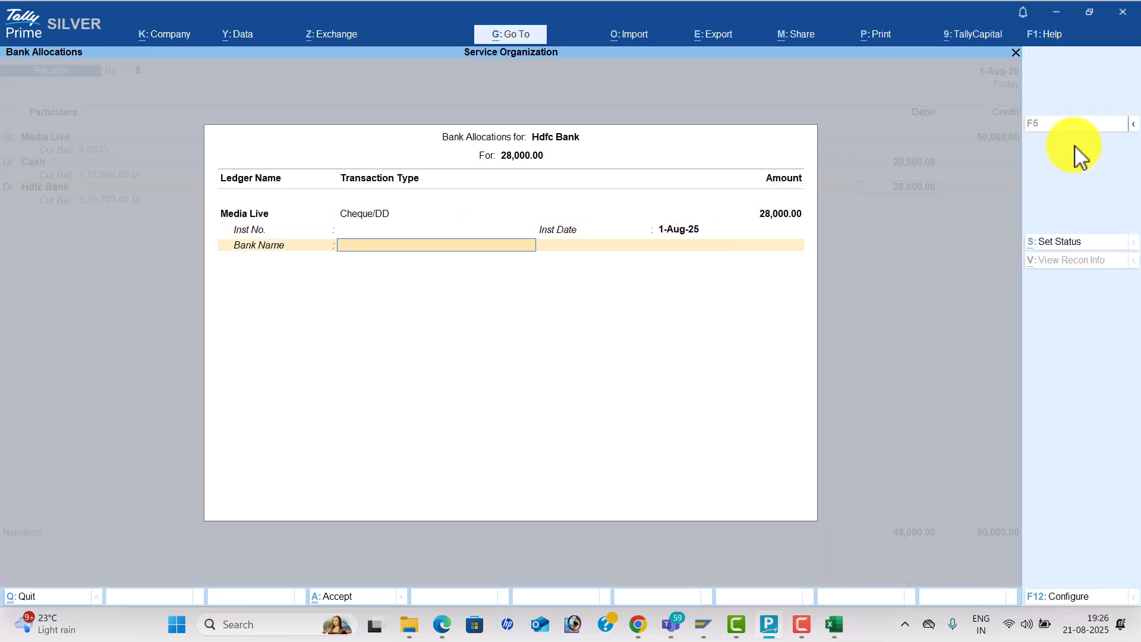
{"action": "key", "text": "Return"}
- Create the ledger "Discount Allowed" under Indirect Expenses from the receipt voucher
{"action": "key", "text": "alt+c"}
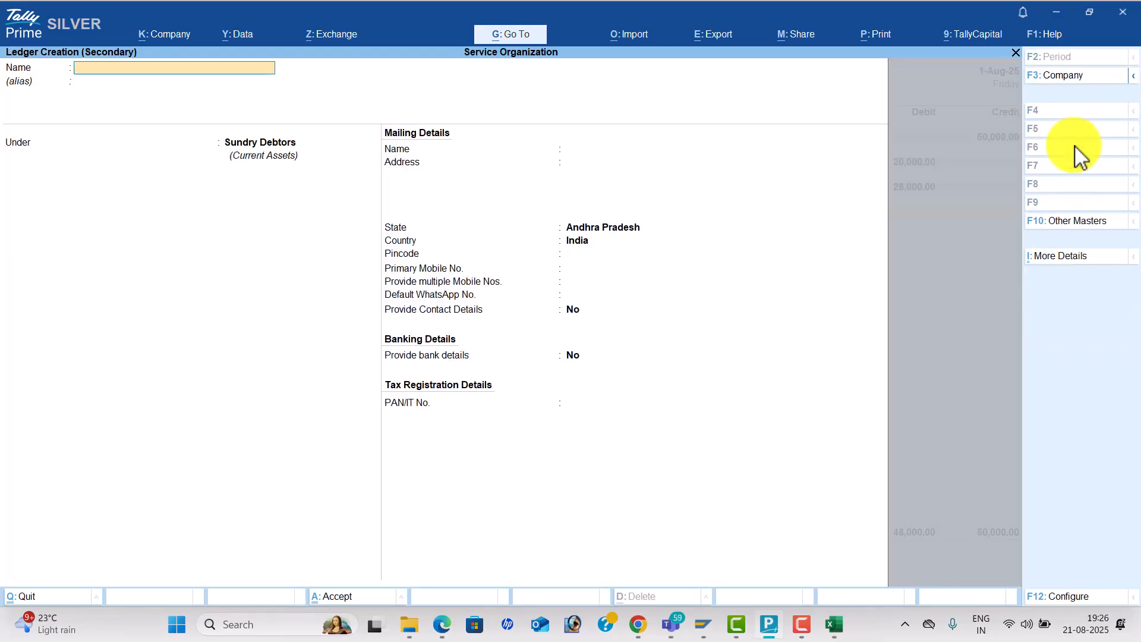
{"action": "type", "text": "Discount Allowed"}
{"action": "key", "text": "Return"}
{"action": "type", "text": "ind"}
{"action": "key", "text": "Return"}
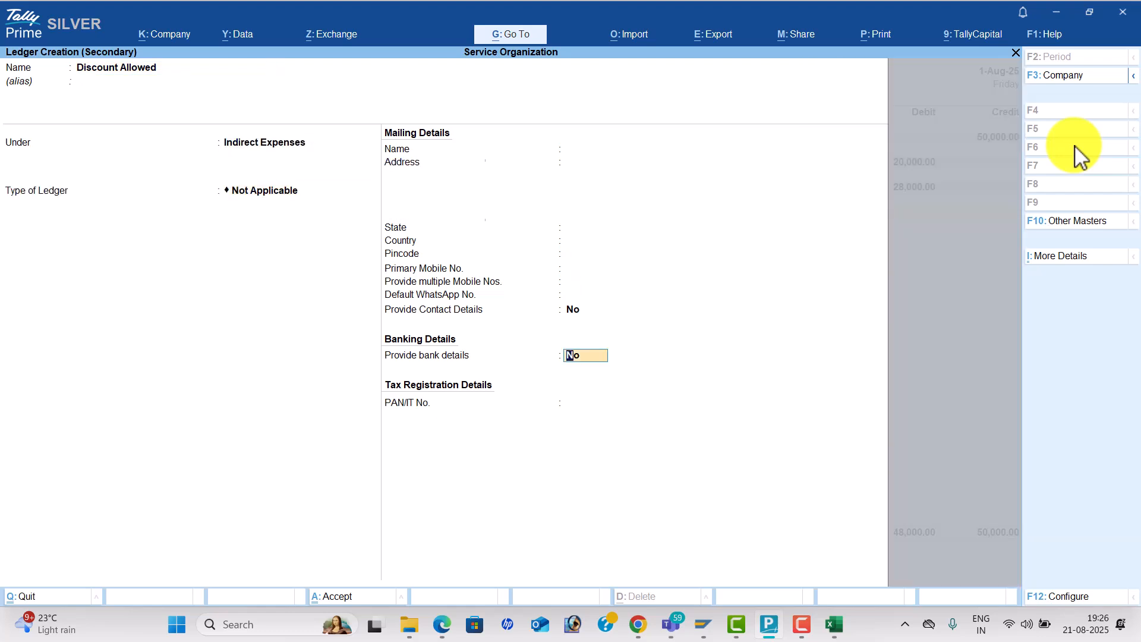
{"action": "key", "text": "Return"}
{"action": "key", "text": "ctrl+a"}
- Debit Discount Allowed with the remaining 2,000 and save the Media Live receipt voucher
{"action": "key", "text": "Return"}
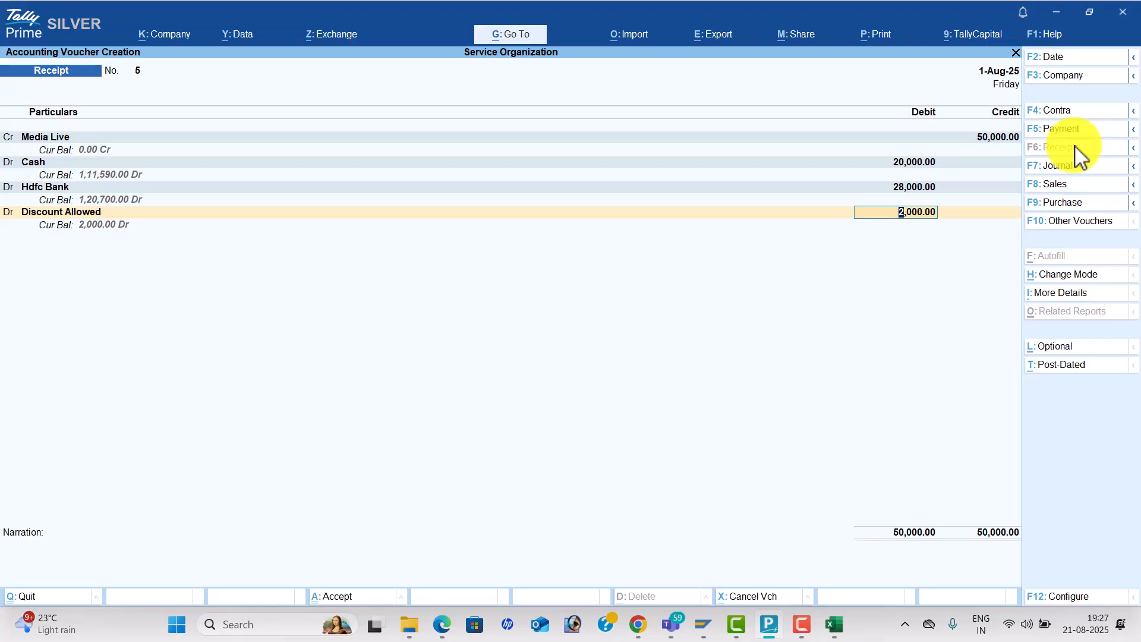
{"action": "key", "text": "Return"}
{"action": "key", "text": "Return"}
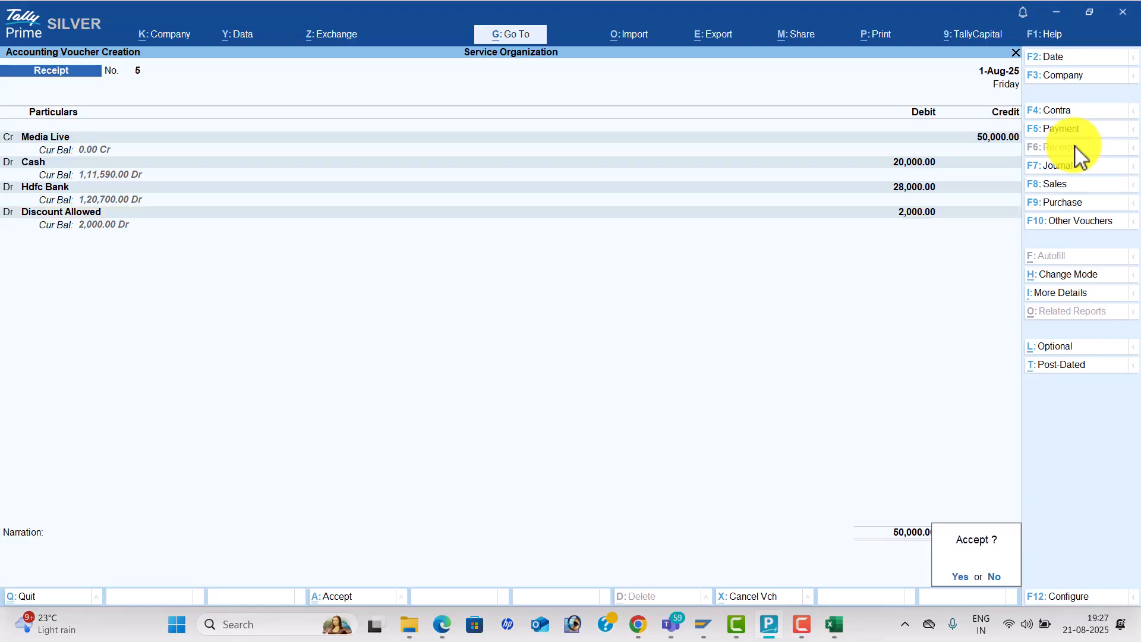
{"action": "key", "text": "Return"}
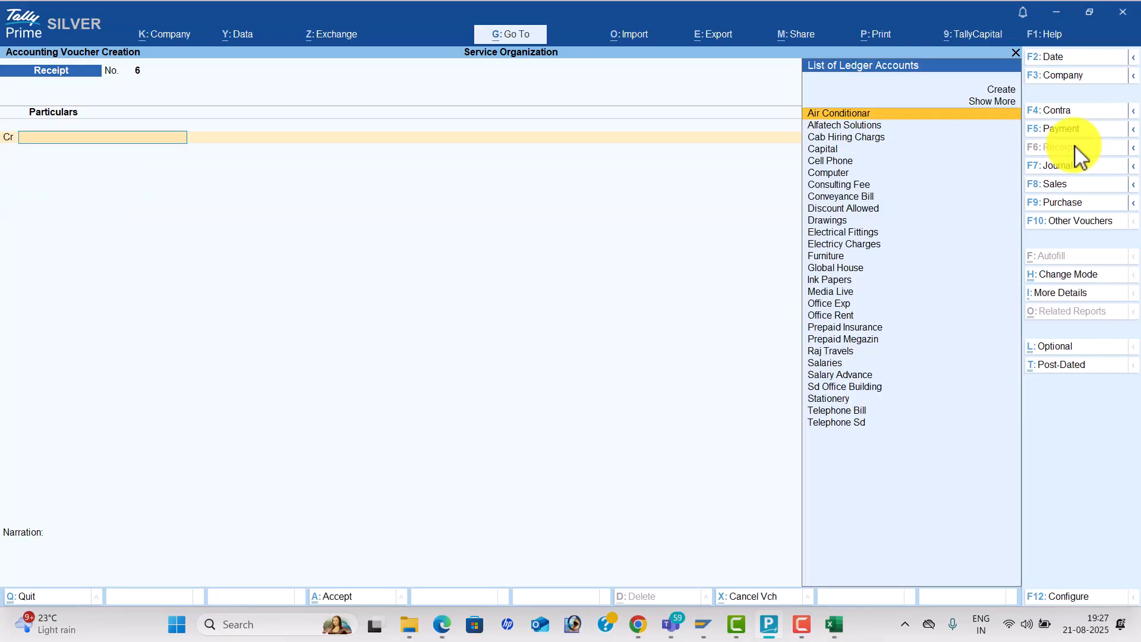
- Switch to the PDF and read the remaining August transactions and the September, October and November entries
{"action": "key", "text": "alt+Tab"}
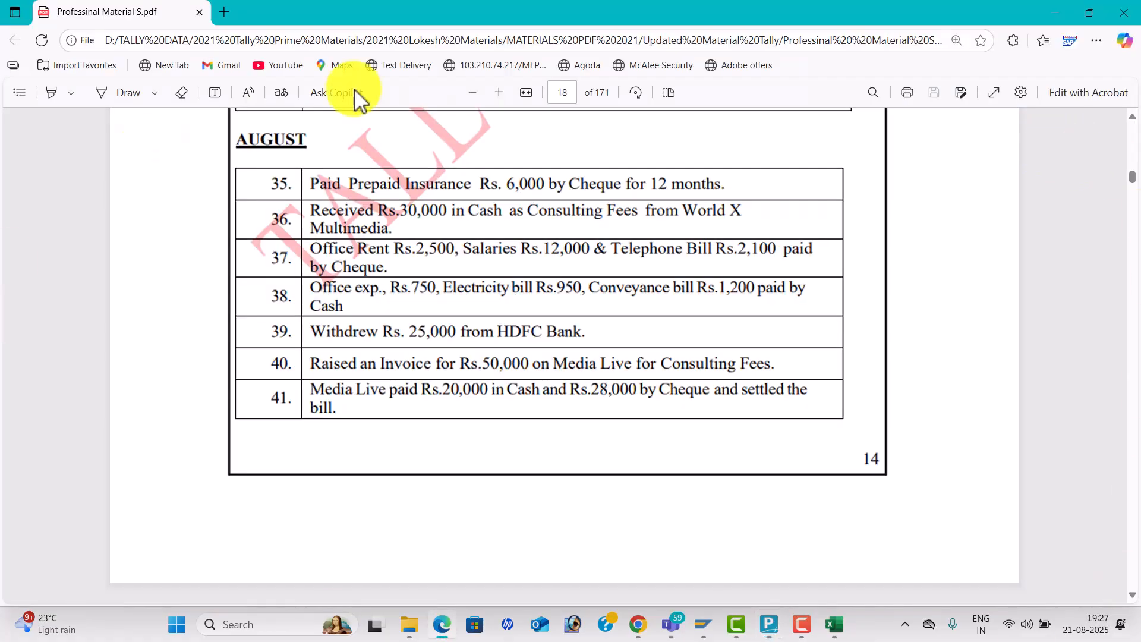
{"action": "scroll", "coordinate": [489, 308], "scroll_direction": "down", "scroll_amount": 8}
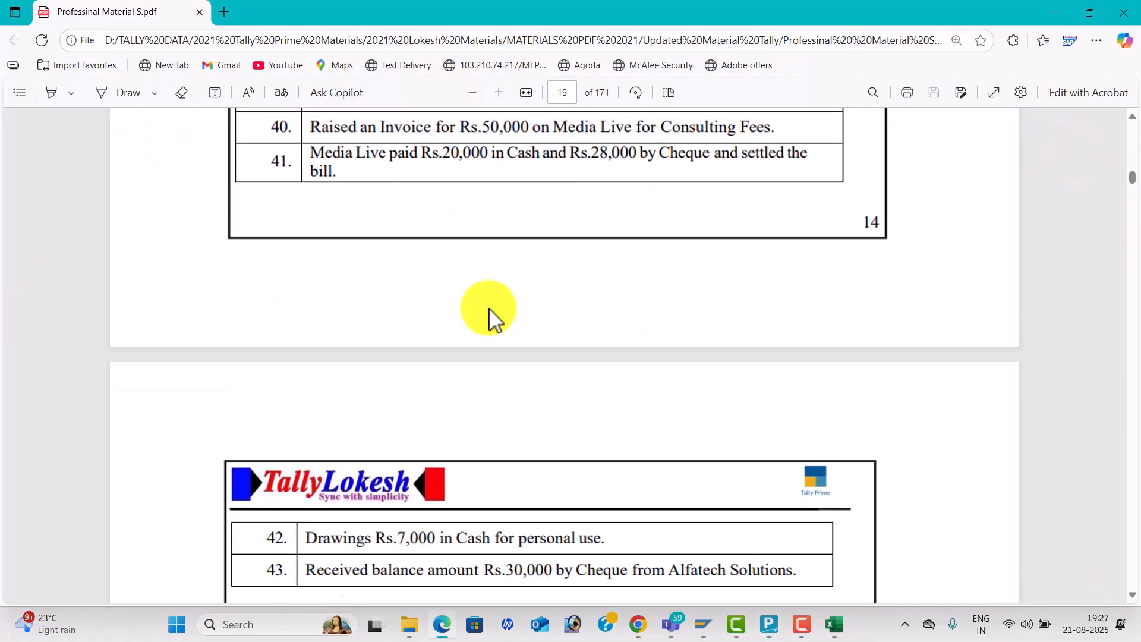
{"action": "scroll", "coordinate": [499, 306], "scroll_direction": "down", "scroll_amount": 3}
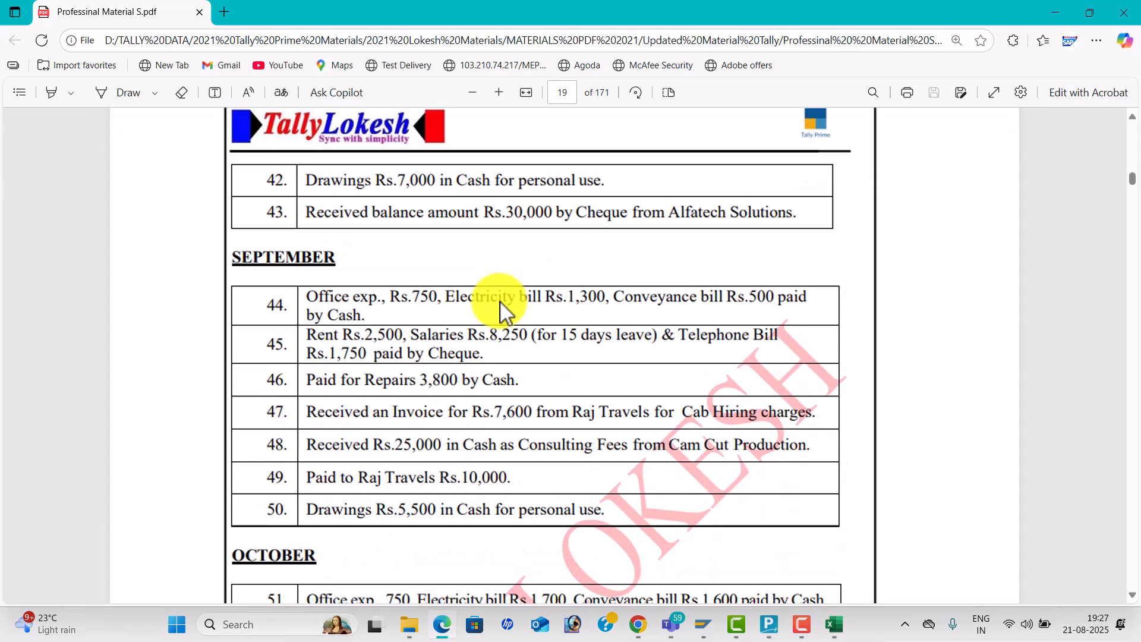
{"action": "scroll", "coordinate": [499, 308], "scroll_direction": "down", "scroll_amount": 3}
{"action": "scroll", "coordinate": [499, 308], "scroll_direction": "up", "scroll_amount": 2}
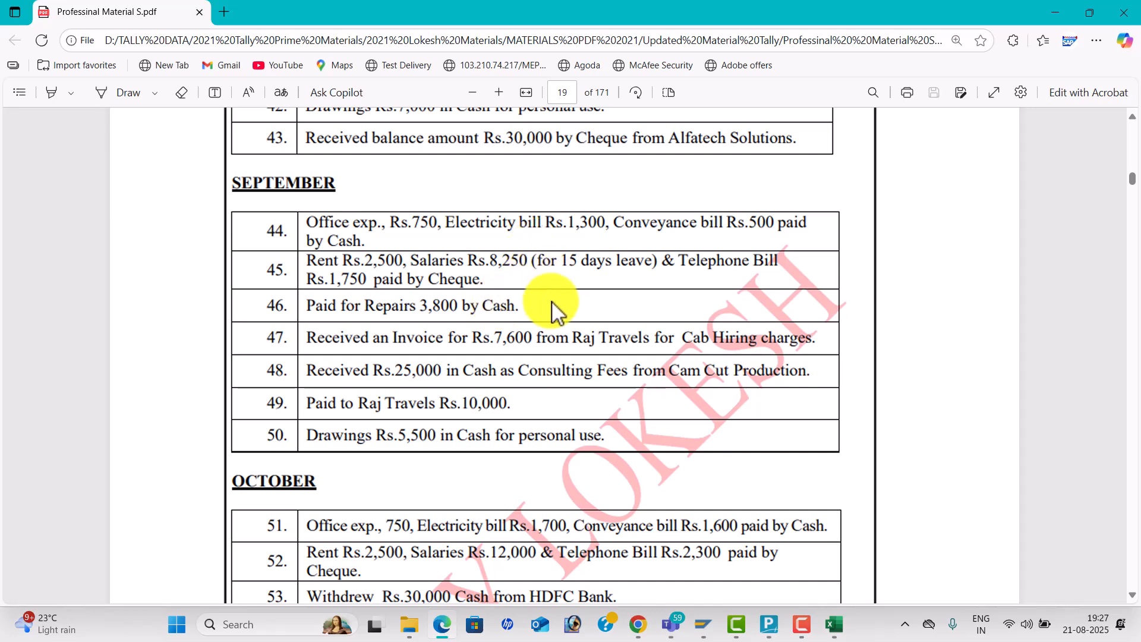
{"action": "scroll", "coordinate": [535, 335], "scroll_direction": "down", "scroll_amount": 5}
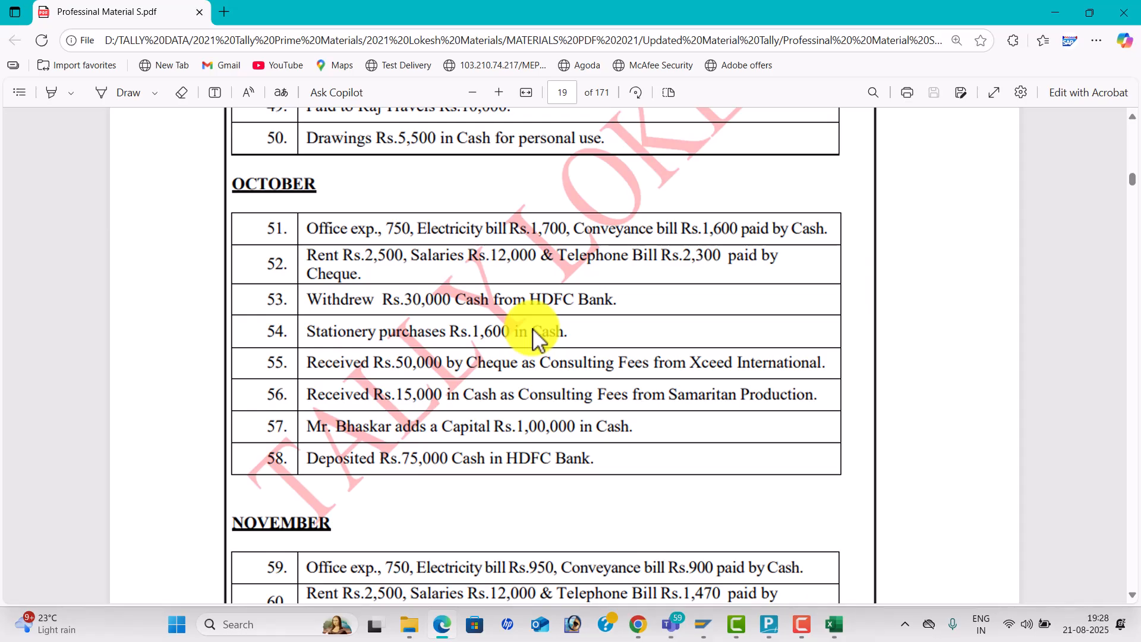
{"action": "scroll", "coordinate": [533, 330], "scroll_direction": "down", "scroll_amount": 4}
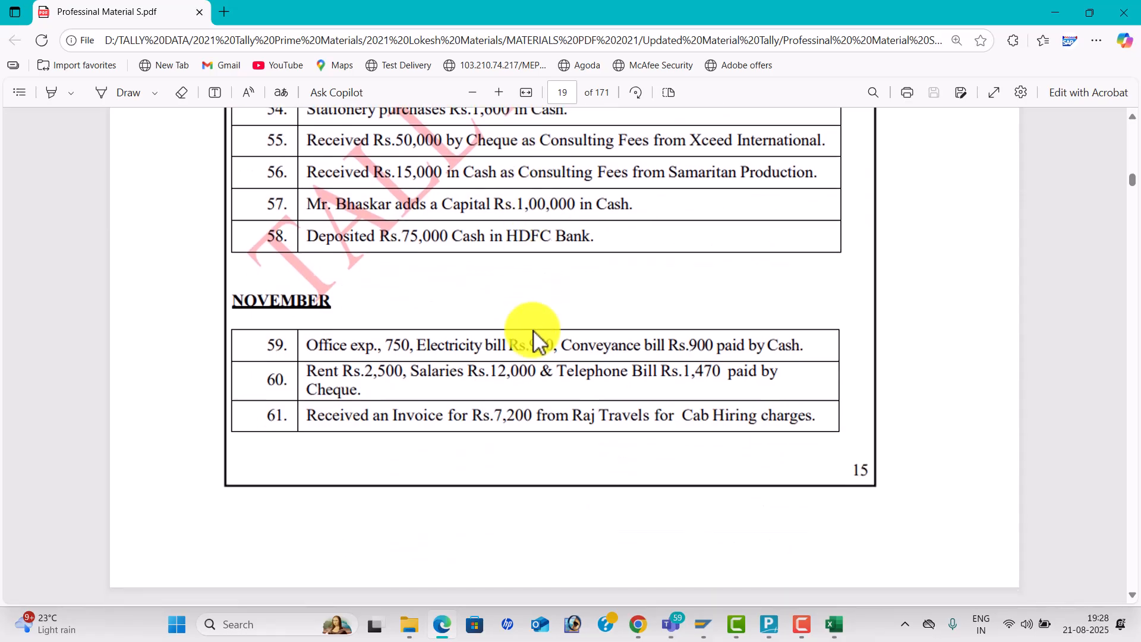
{"action": "scroll", "coordinate": [533, 342], "scroll_direction": "up", "scroll_amount": 4}
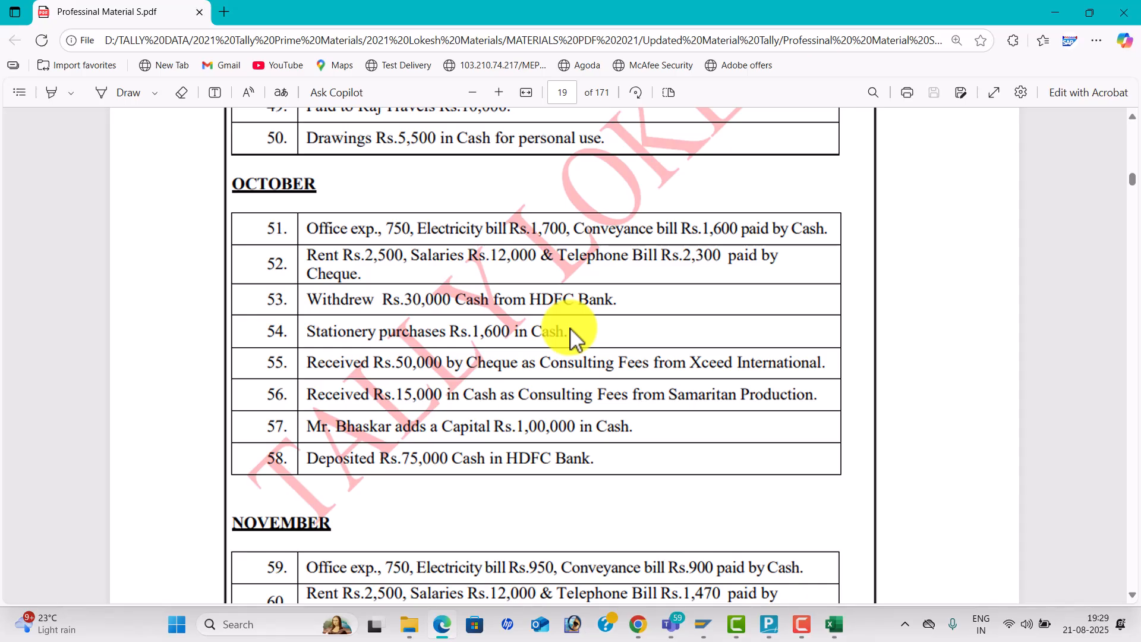
{"action": "scroll", "coordinate": [611, 344], "scroll_direction": "down", "scroll_amount": 2}
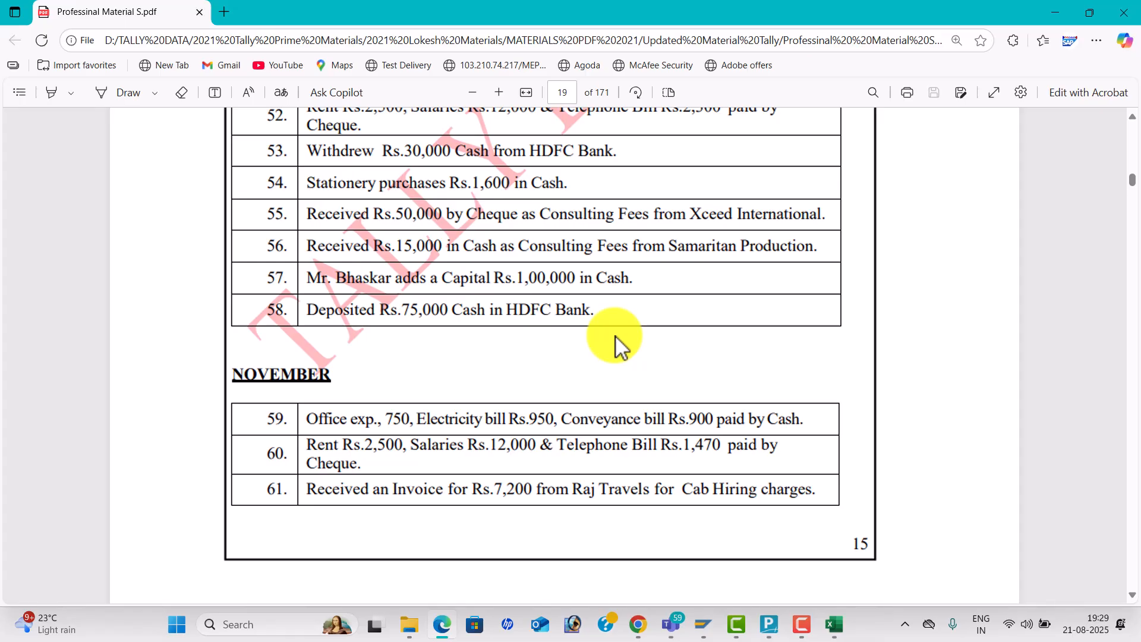
{"action": "scroll", "coordinate": [615, 335], "scroll_direction": "down", "scroll_amount": 2}
{"action": "scroll", "coordinate": [644, 349], "scroll_direction": "down", "scroll_amount": 1}
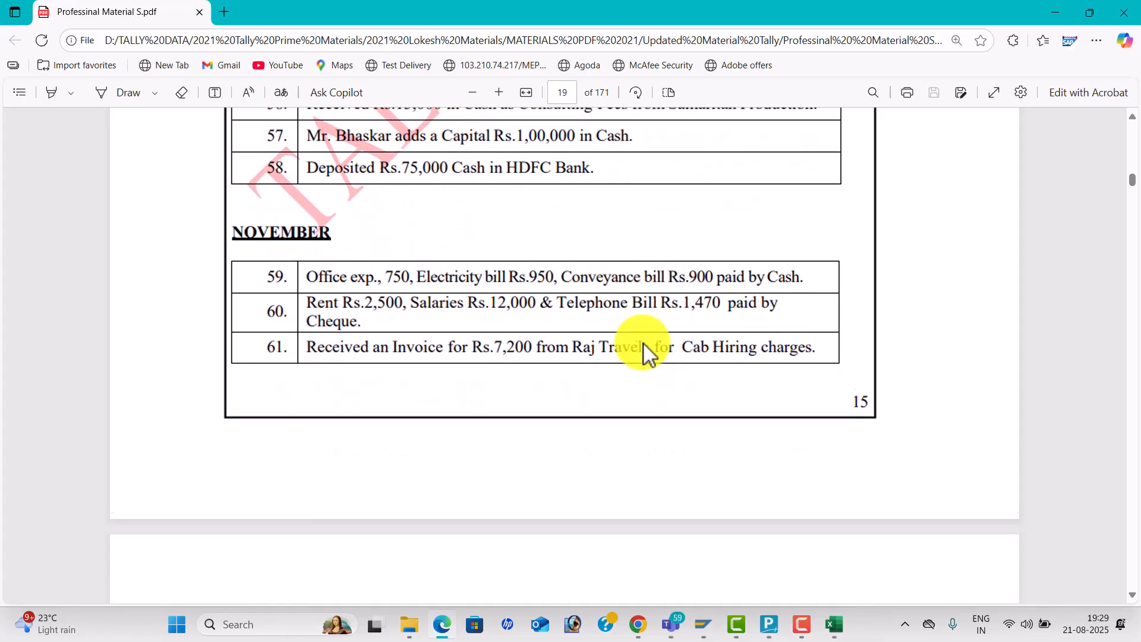
{"action": "scroll", "coordinate": [666, 360], "scroll_direction": "down", "scroll_amount": 2}
{"action": "scroll", "coordinate": [666, 359], "scroll_direction": "up", "scroll_amount": 2}
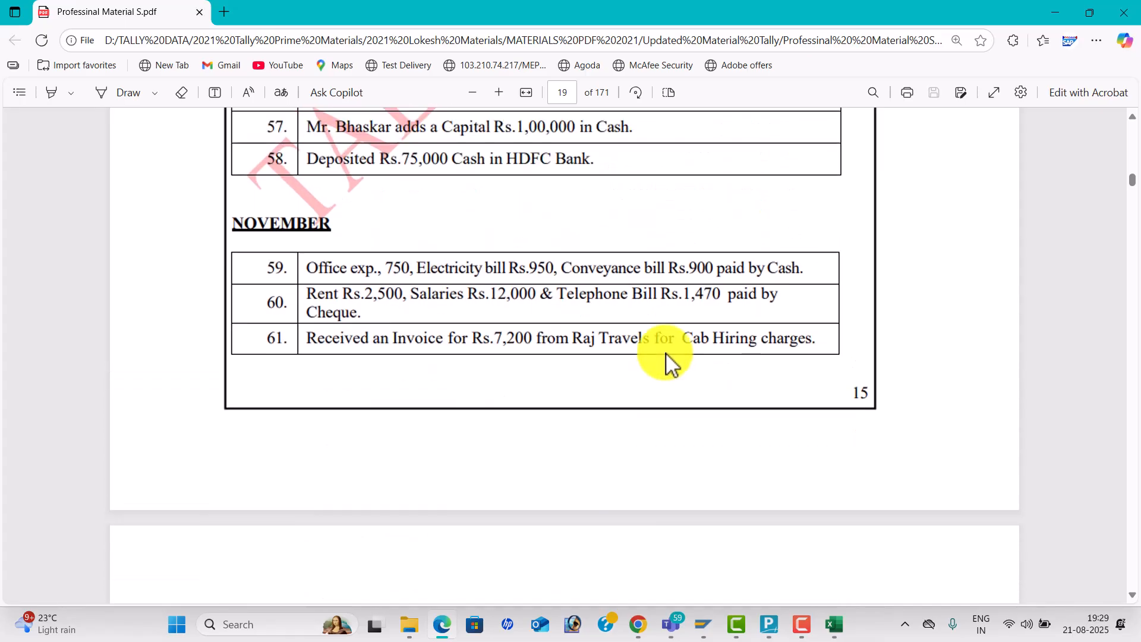
- Check the remaining November transactions in the PDF, then create the ledger "Thrisul Company" under Sundry Debtors from a new journal voucher in TallyPrime
{"action": "scroll", "coordinate": [666, 359], "scroll_direction": "down", "scroll_amount": 2}
{"action": "scroll", "coordinate": [666, 359], "scroll_direction": "down", "scroll_amount": 3}
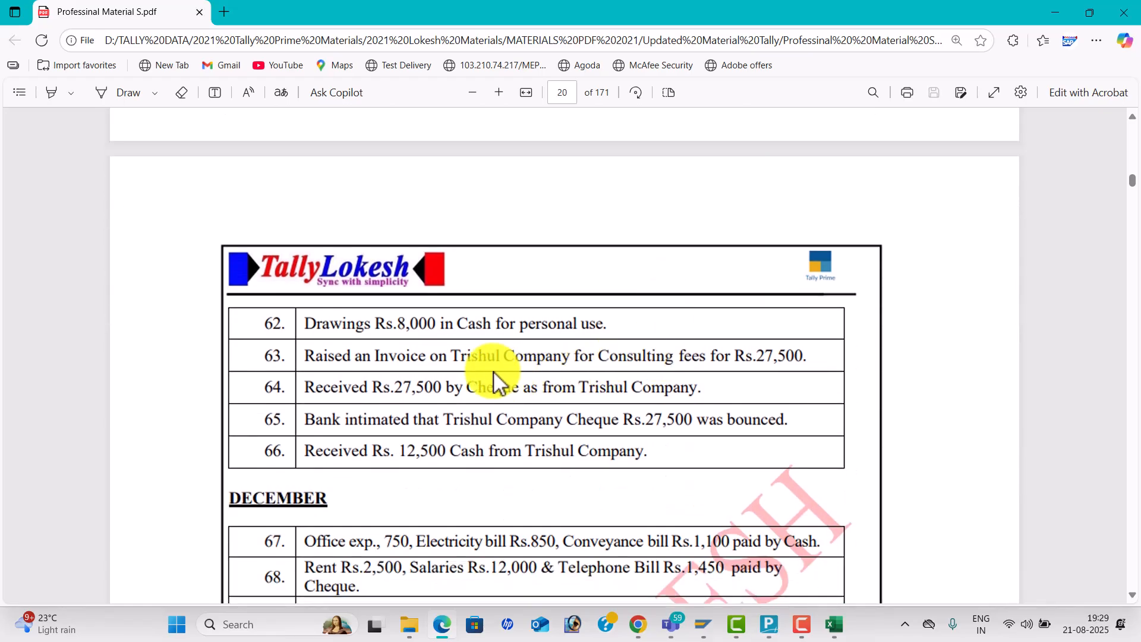
{"action": "scroll", "coordinate": [482, 375], "scroll_direction": "down", "scroll_amount": 1}
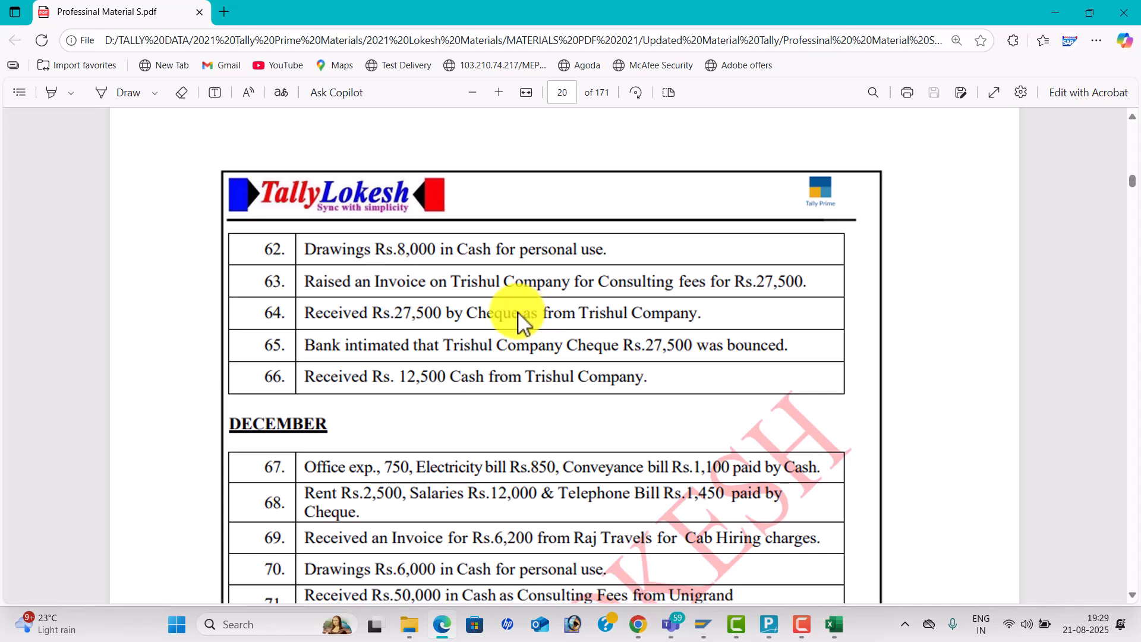
{"action": "key", "text": "alt+Tab"}
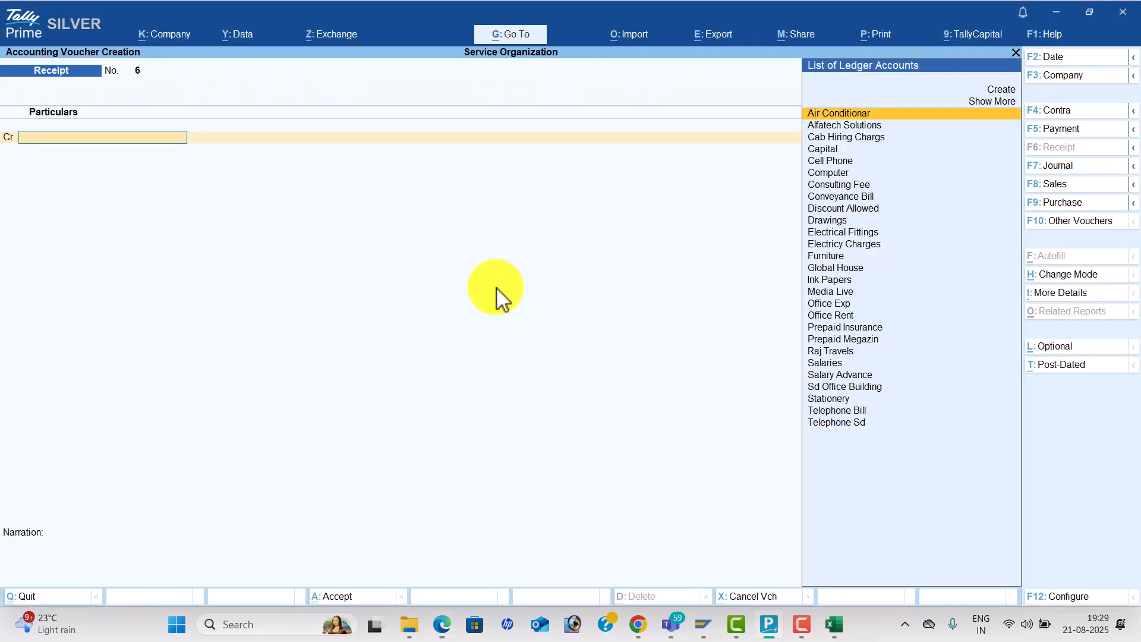
{"action": "left_click", "coordinate": [1061, 169]}
{"action": "key", "text": "Return"}
{"action": "key", "text": "Return"}
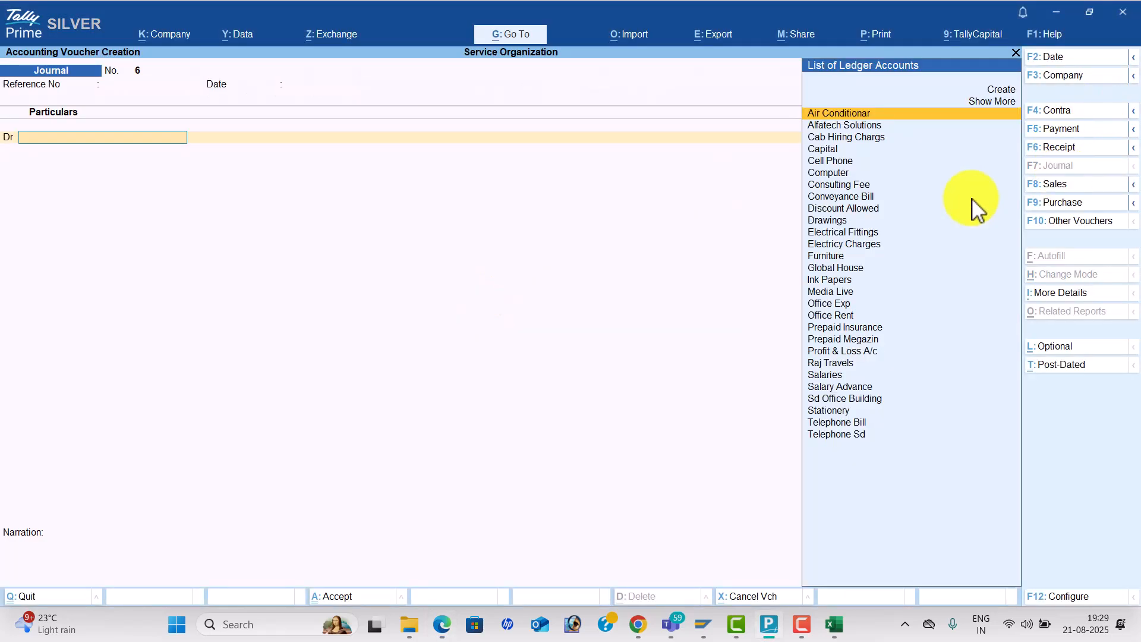
{"action": "key", "text": "alt+c"}
{"action": "type", "text": "Thrisul Company"}
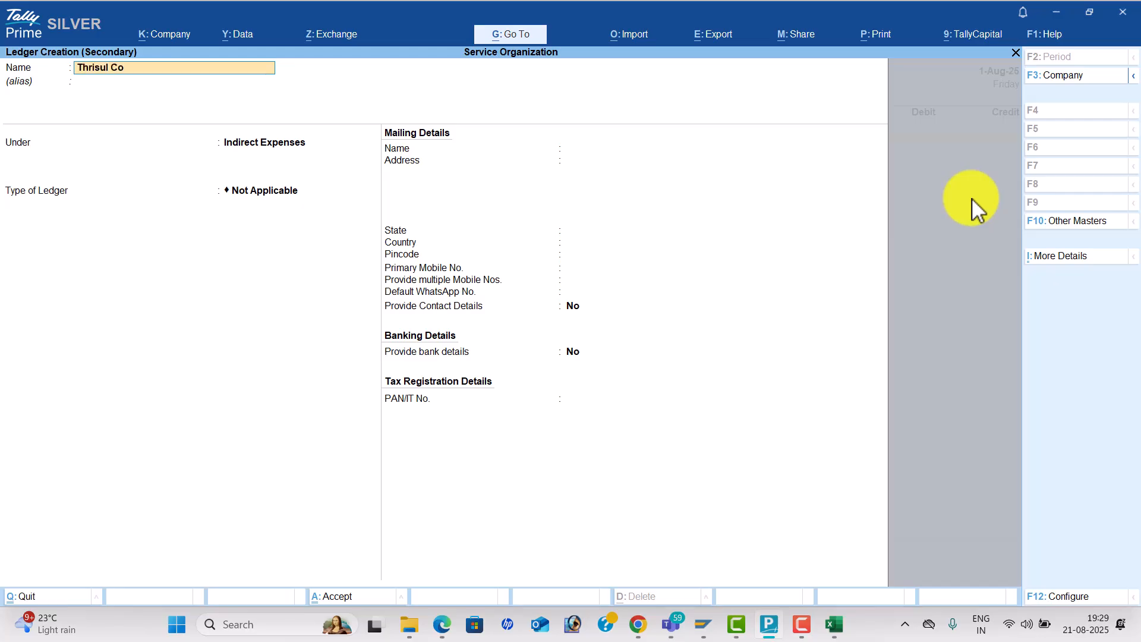
{"action": "key", "text": "Return"}
{"action": "key", "text": "Return"}
{"action": "type", "text": "Sun"}
{"action": "key", "text": "Return"}
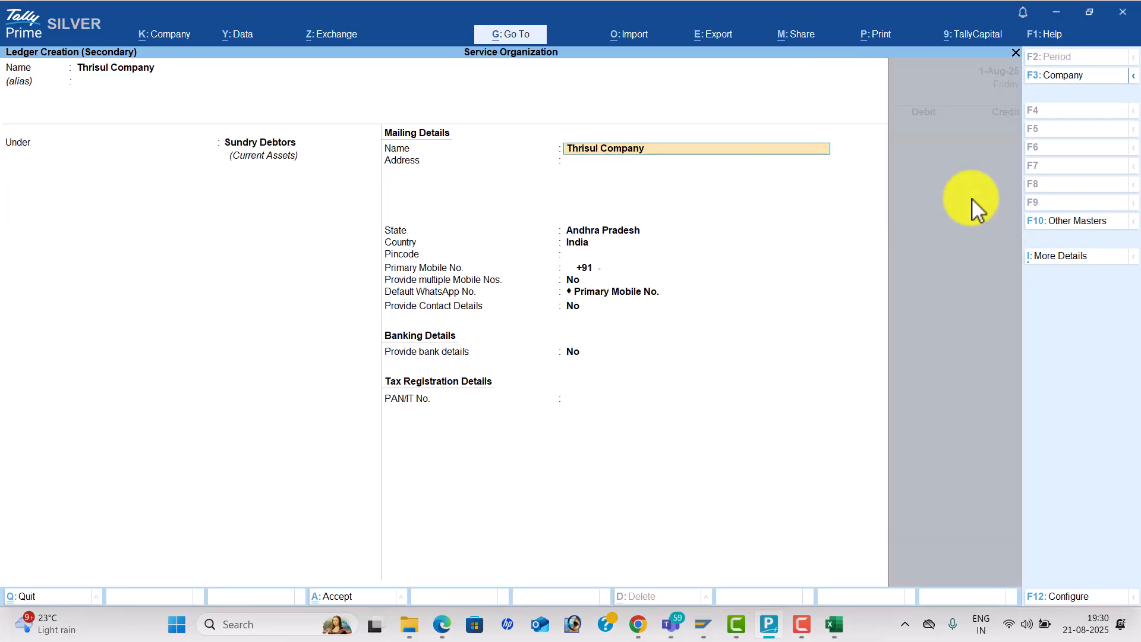
{"action": "key", "text": "ctrl+a"}
- Debit Thrisul Company with 27,500 in the journal voucher, as given in PDF transaction 63
{"action": "key", "text": "alt+Tab"}
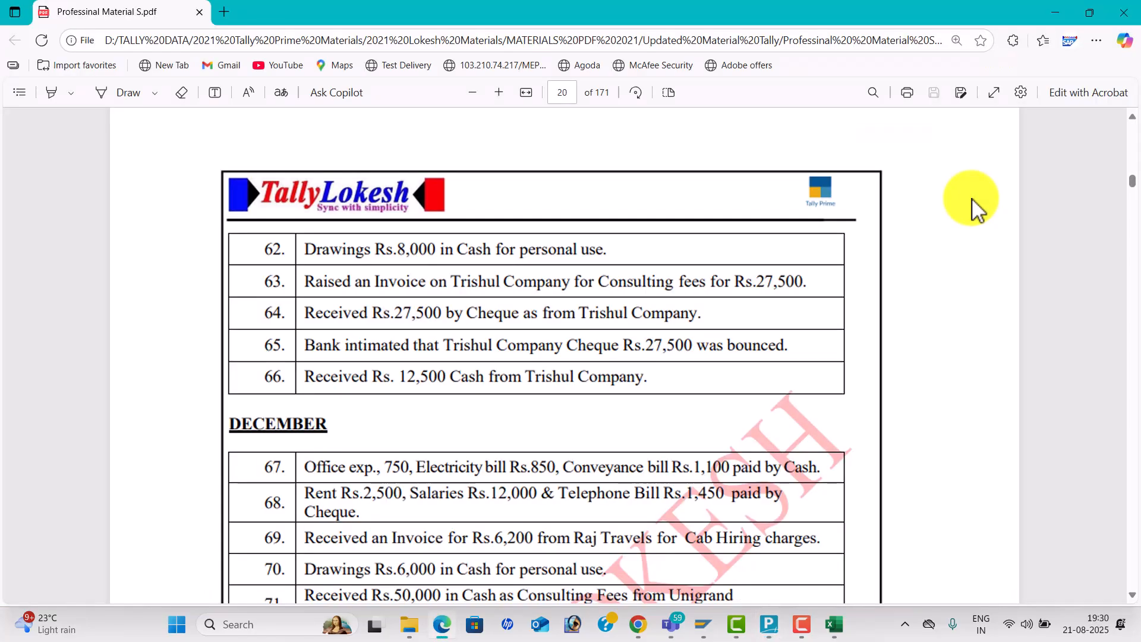
{"action": "key", "text": "alt+Tab"}
{"action": "type", "text": "27500"}
{"action": "key", "text": "Return"}
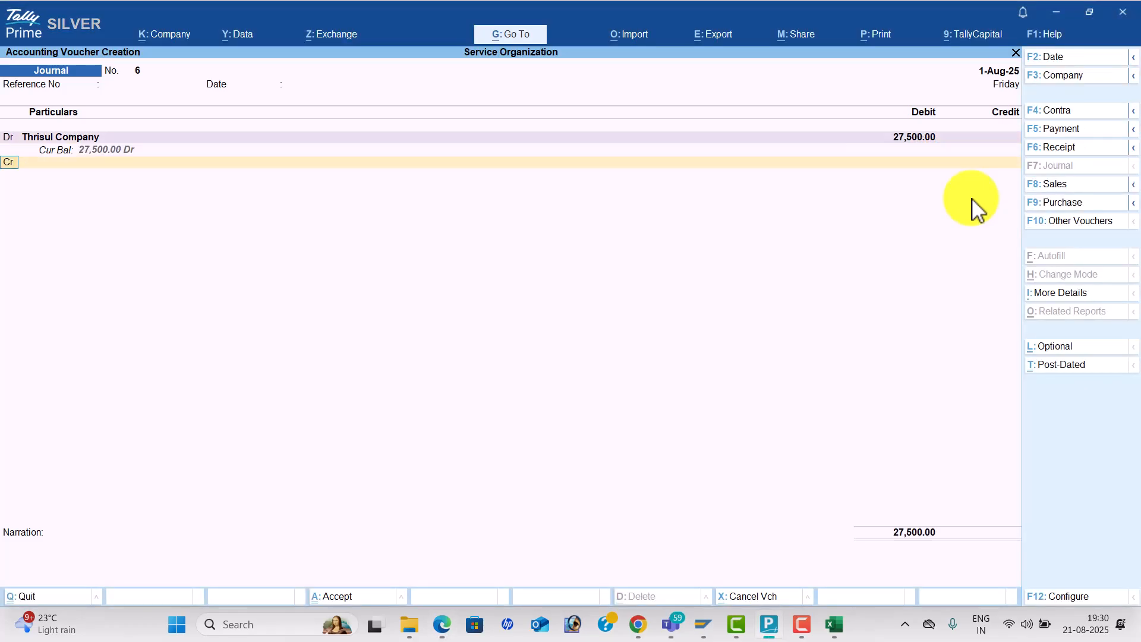
- Credit Consulting Fee with 27,500 and save the Thrisul Company journal voucher
{"action": "key", "text": "alt+Tab"}
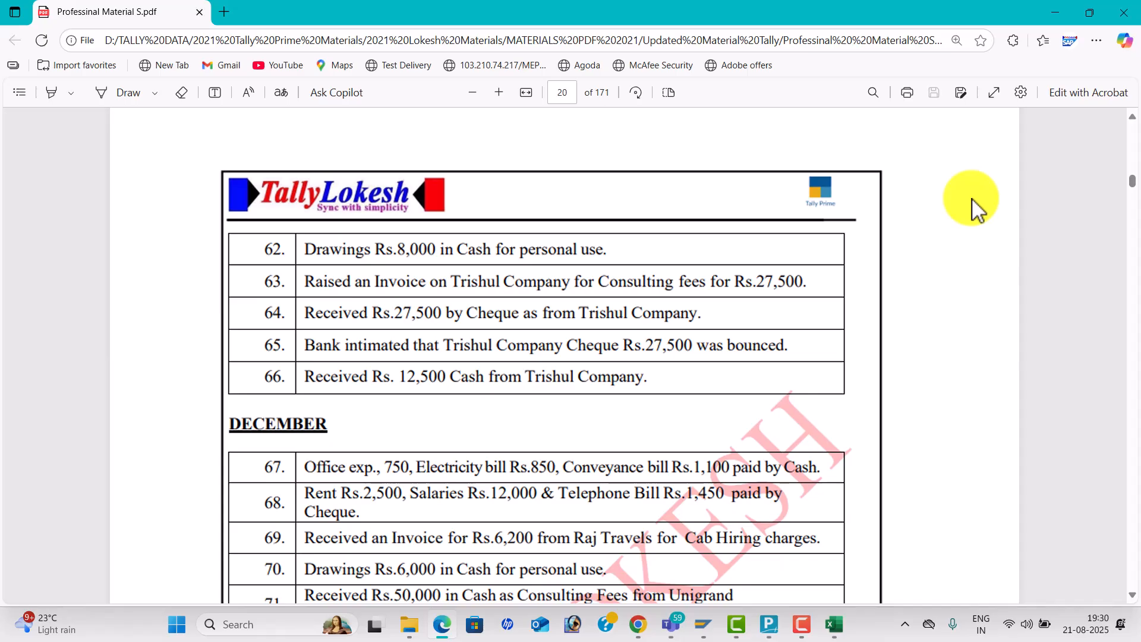
{"action": "key", "text": "alt+Tab"}
{"action": "type", "text": "Con"}
{"action": "key", "text": "Down"}
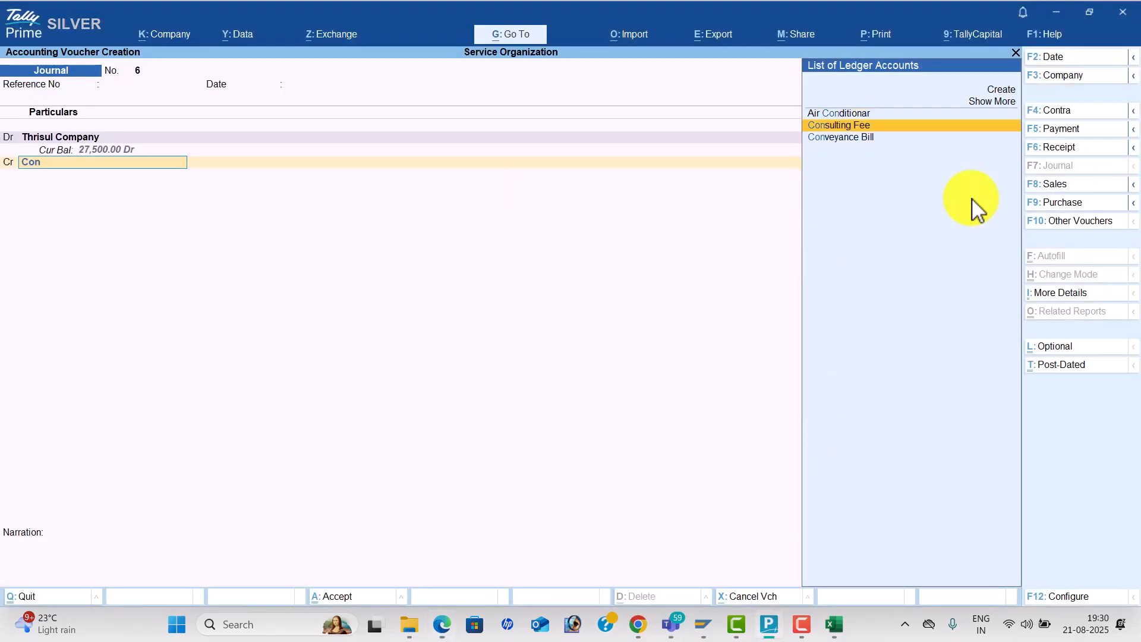
{"action": "key", "text": "Return"}
{"action": "key", "text": "Return"}
{"action": "key", "text": "Return"}
{"action": "key", "text": "Return"}
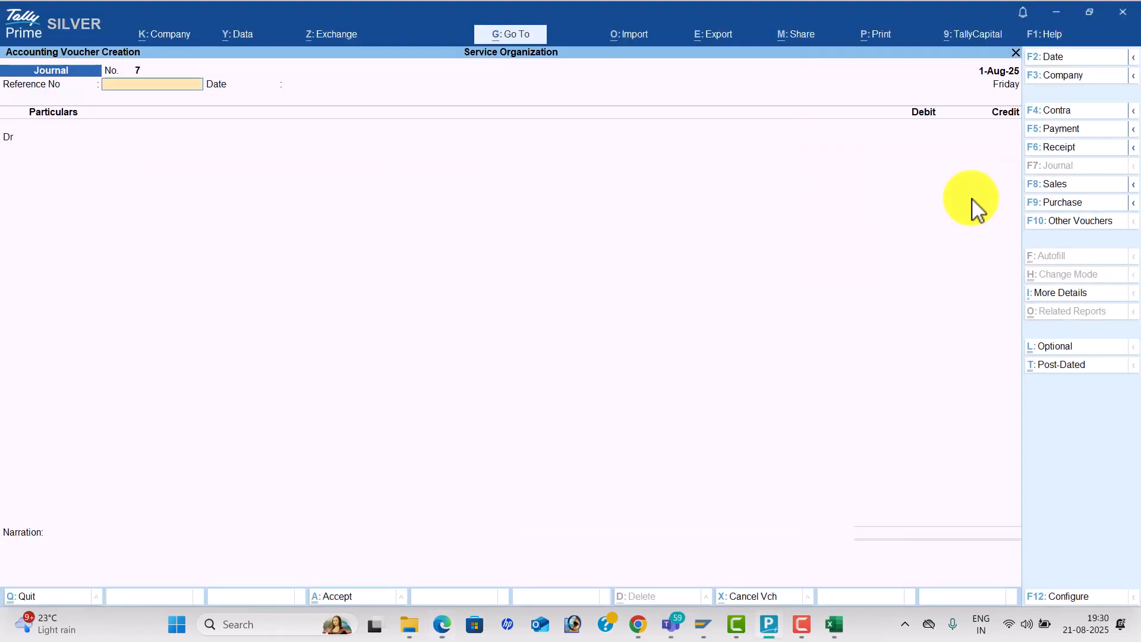
- Credit Thrisul Company with 27,500 in a new receipt voucher for the cheque in PDF transaction 64
{"action": "key", "text": "alt+Tab"}
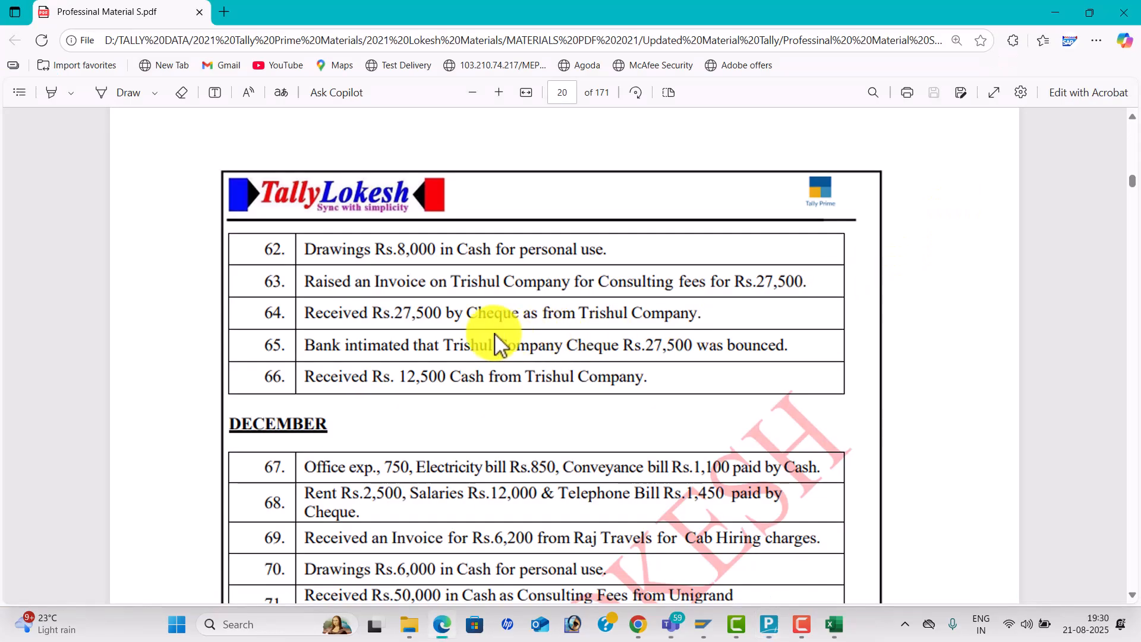
{"action": "key", "text": "alt+Tab"}
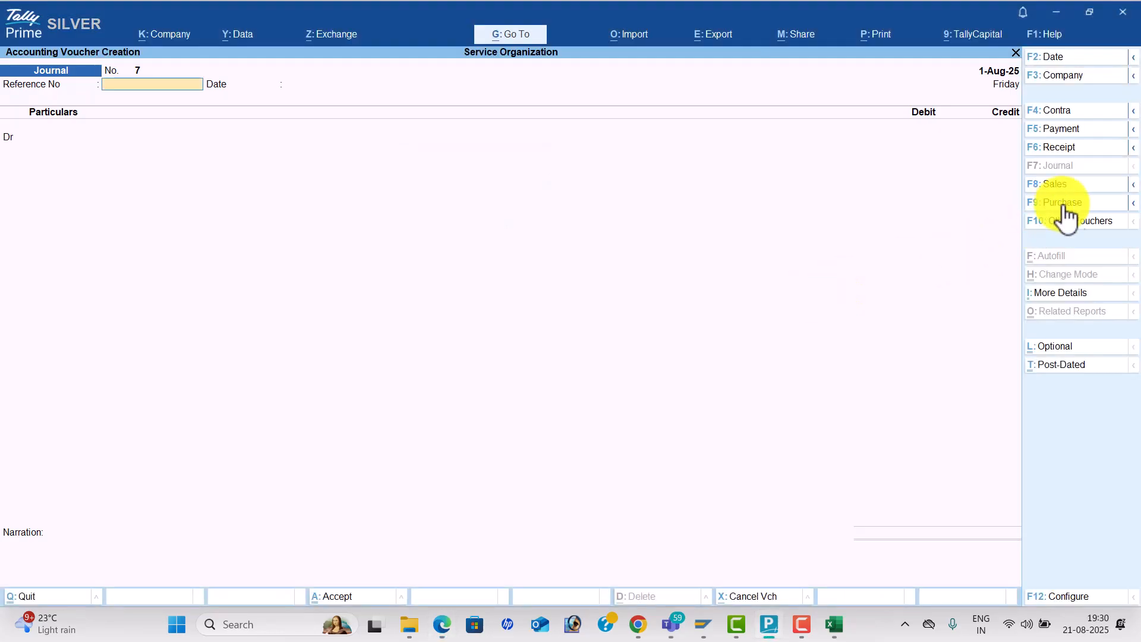
{"action": "left_click", "coordinate": [1088, 147]}
{"action": "type", "text": "Thi"}
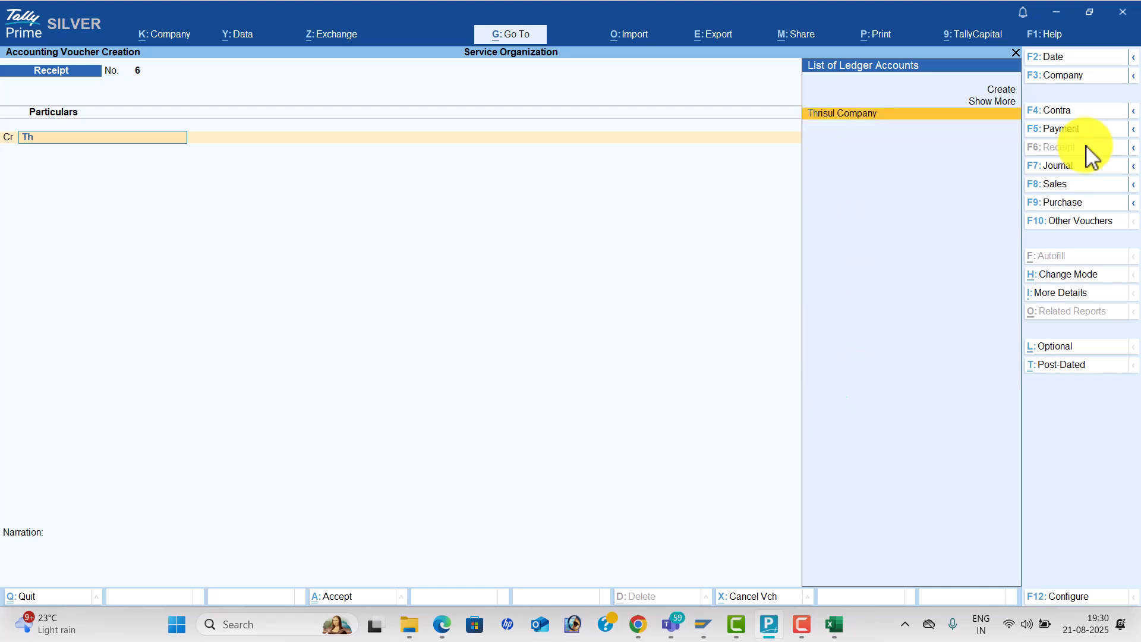
{"action": "key", "text": "Return"}
{"action": "type", "text": "27500"}
{"action": "key", "text": "Return"}
- Debit Hdfc Bank with 27,500, accept the bank allocation as Cheque/DD dated 1-Aug-25, and save the receipt voucher
{"action": "type", "text": "h"}
{"action": "key", "text": "Return"}
{"action": "key", "text": "Return"}
{"action": "key", "text": "Return"}
{"action": "key", "text": "Return"}
{"action": "key", "text": "Return"}
{"action": "key", "text": "Return"}
{"action": "key", "text": "Return"}
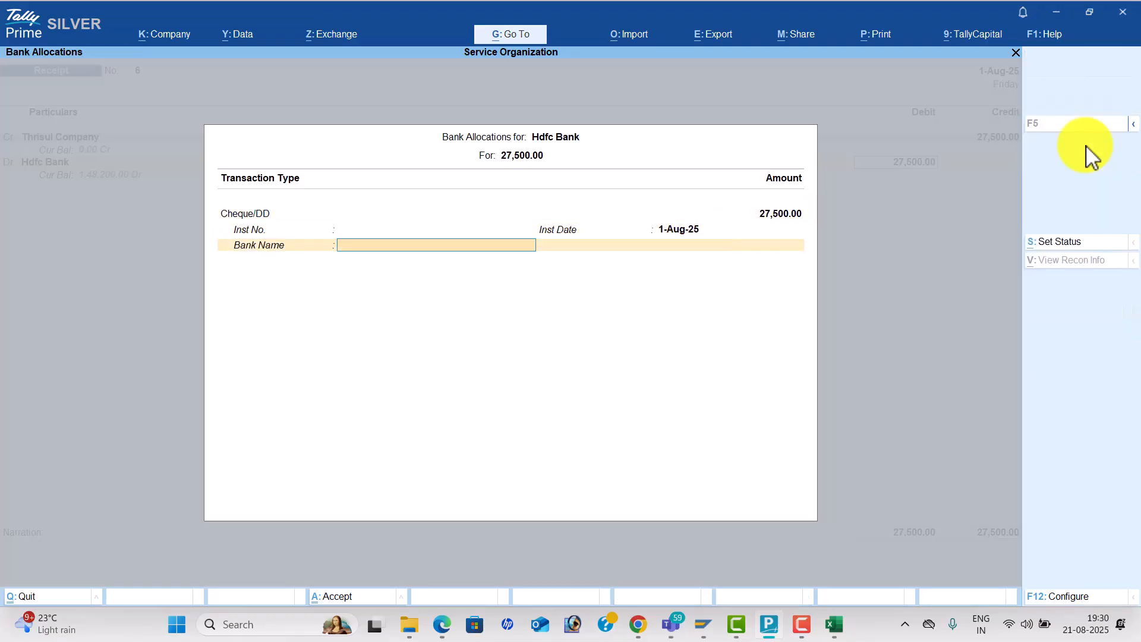
{"action": "key", "text": "Return"}
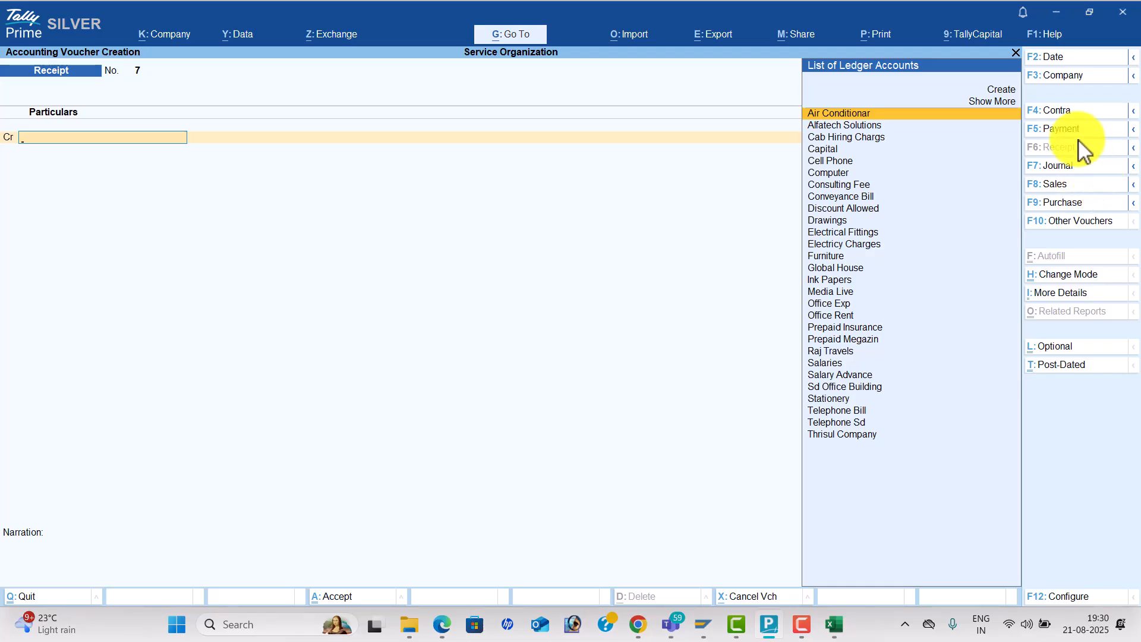
- Debit Thrisul Company with 27,500 in a new payment voucher for the bounced cheque in PDF transaction 65
{"action": "key", "text": "alt+Tab"}
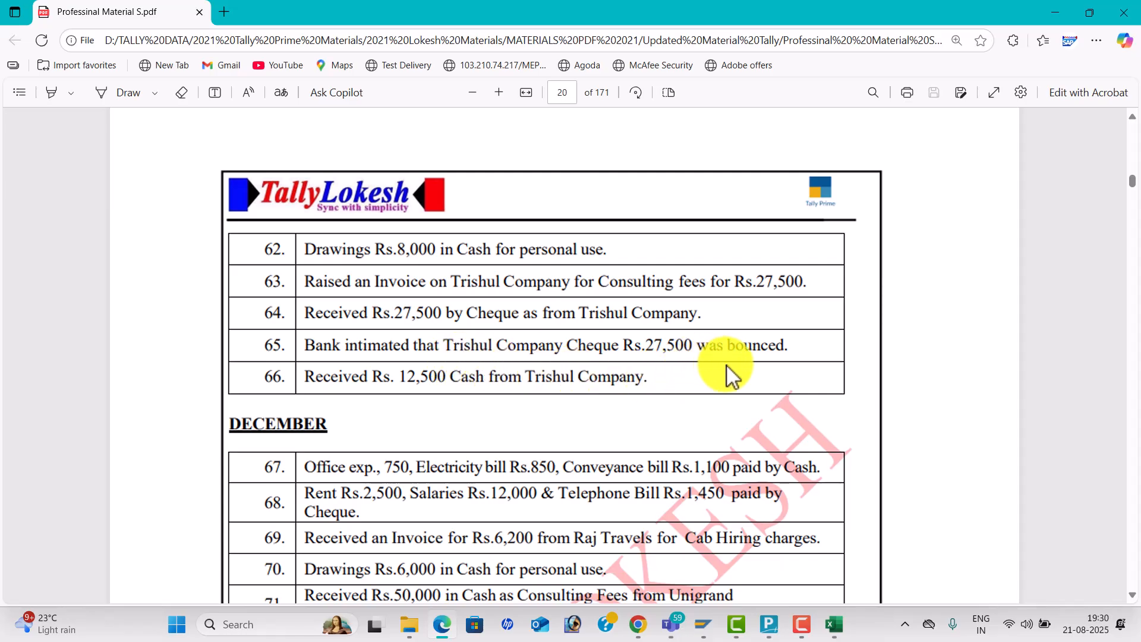
{"action": "key", "text": "alt+Tab"}
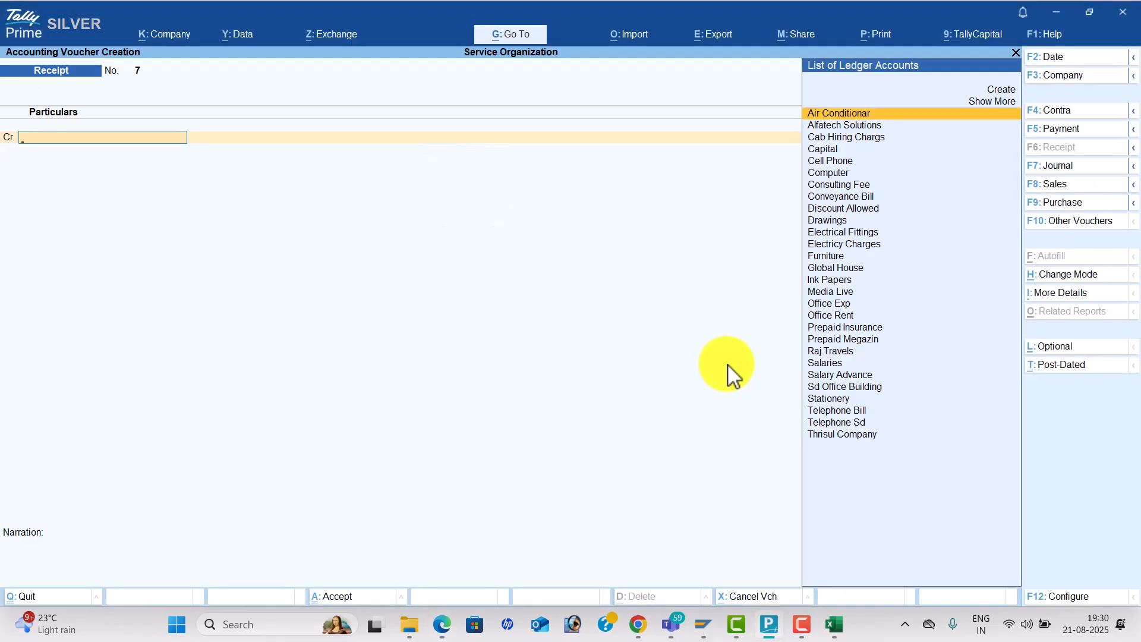
{"action": "left_click", "coordinate": [1078, 129]}
{"action": "type", "text": "Thrisul Company"}
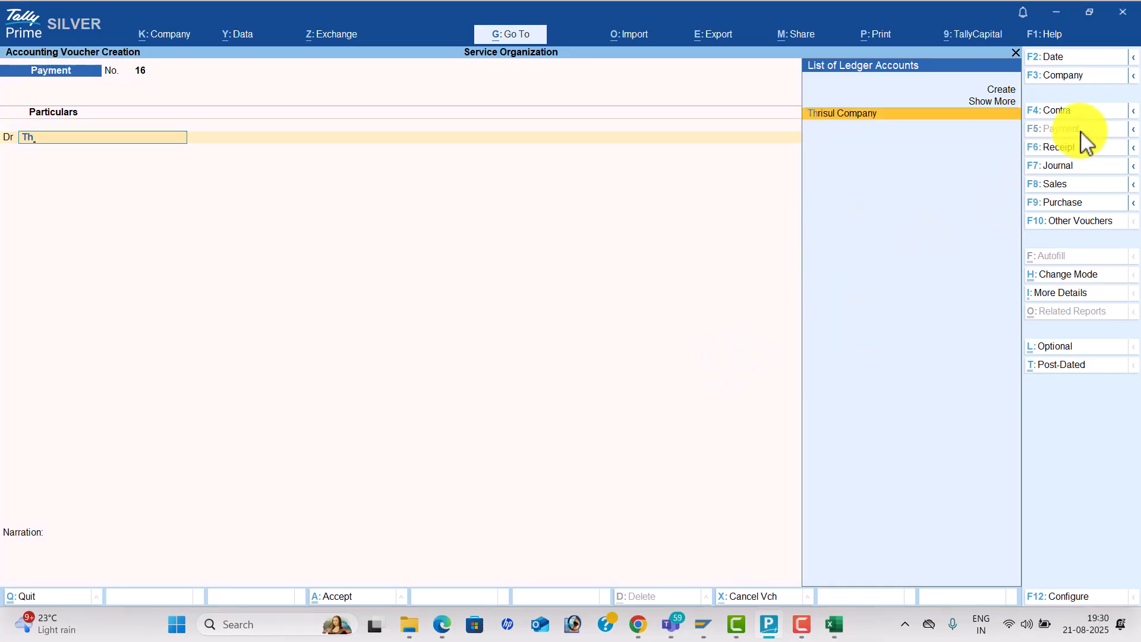
{"action": "key", "text": "Return"}
{"action": "type", "text": "27500"}
{"action": "key", "text": "Return"}
- Credit Hdfc Bank with 27,500 and save the bounced-cheque payment voucher
{"action": "key", "text": "alt+Tab"}
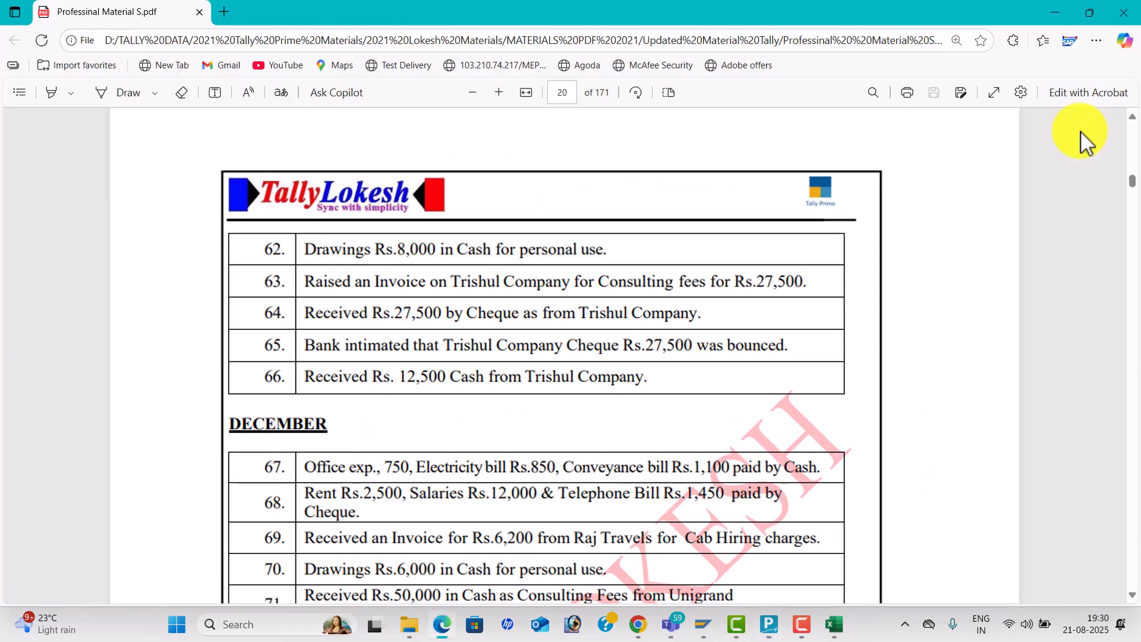
{"action": "key", "text": "alt+Tab"}
{"action": "type", "text": "hdfc"}
{"action": "key", "text": "Return"}
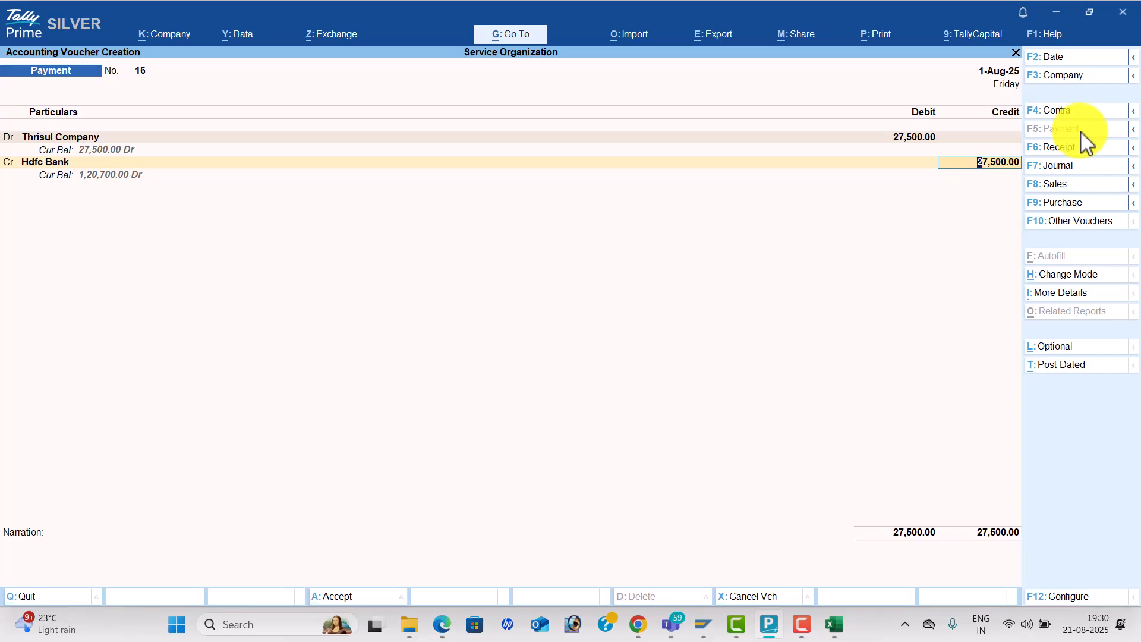
{"action": "key", "text": "Return"}
{"action": "key", "text": "Return"}
{"action": "key", "text": "Return"}
{"action": "key", "text": "Return"}
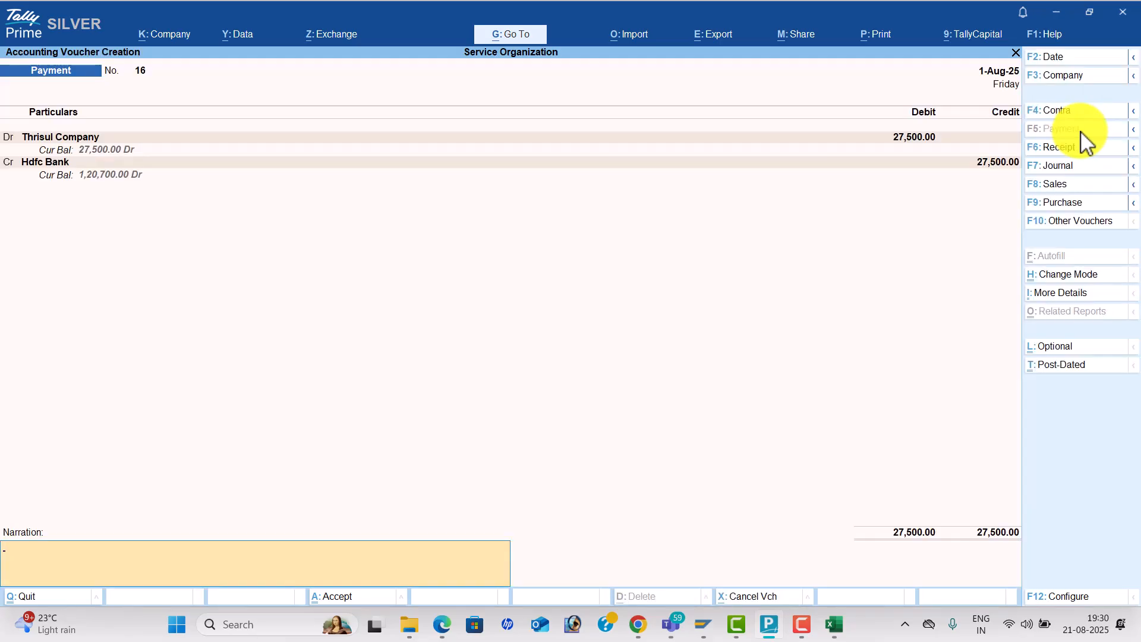
{"action": "key", "text": "Return"}
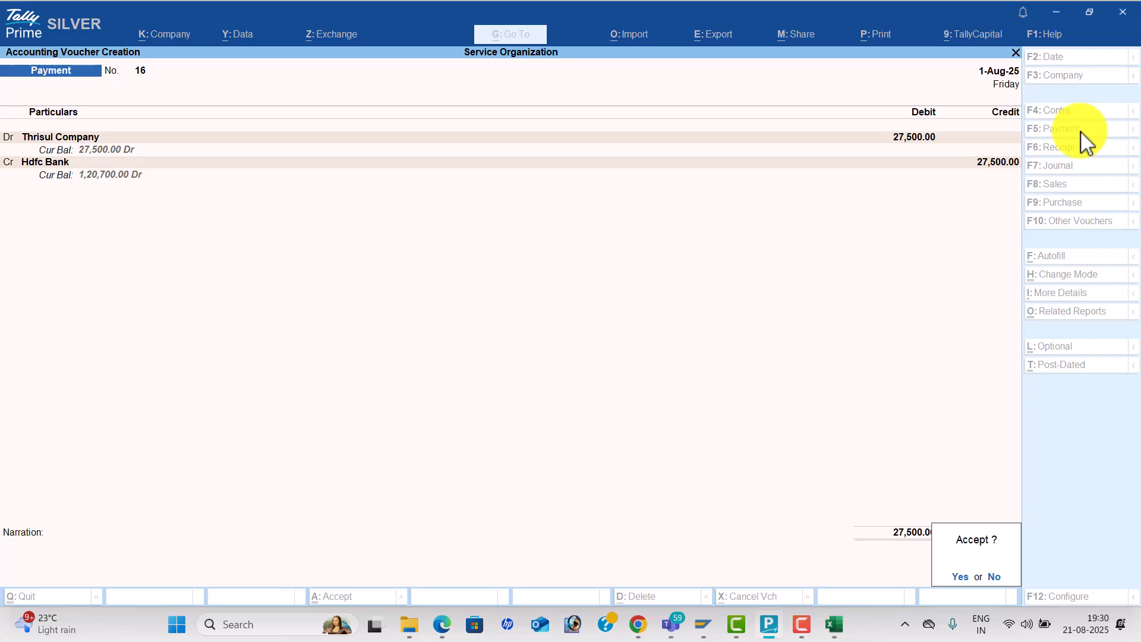
{"action": "key", "text": "Return"}
- Credit Thrisul Company with 12,500 in a new receipt voucher for PDF transaction 66
{"action": "key", "text": "alt+Tab"}
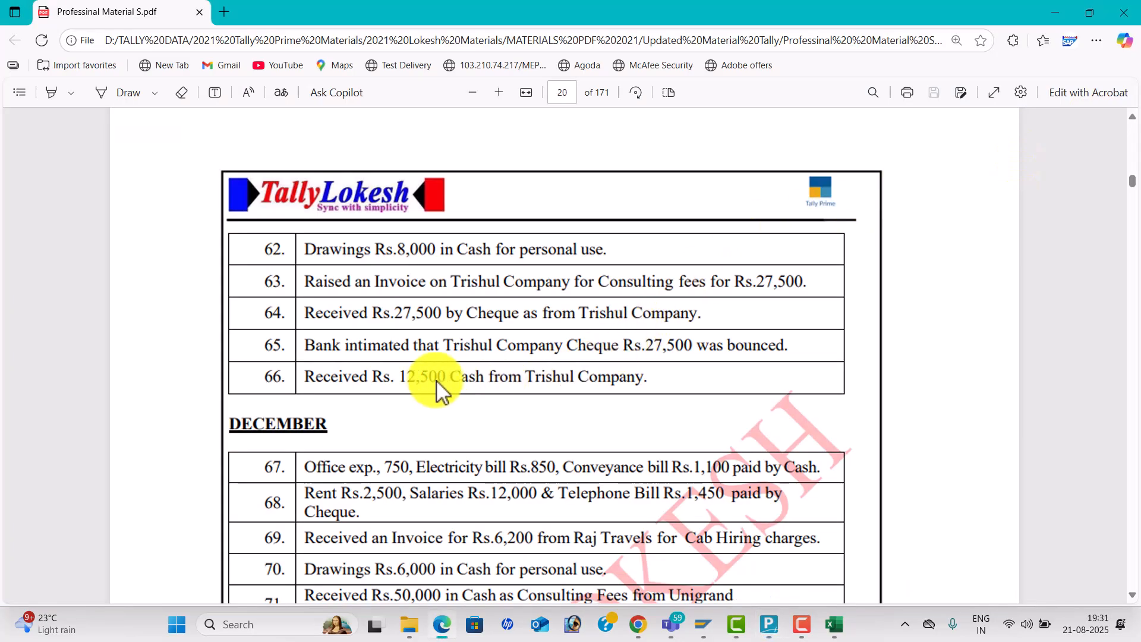
{"action": "key", "text": "alt+Tab"}
{"action": "left_click", "coordinate": [1078, 149]}
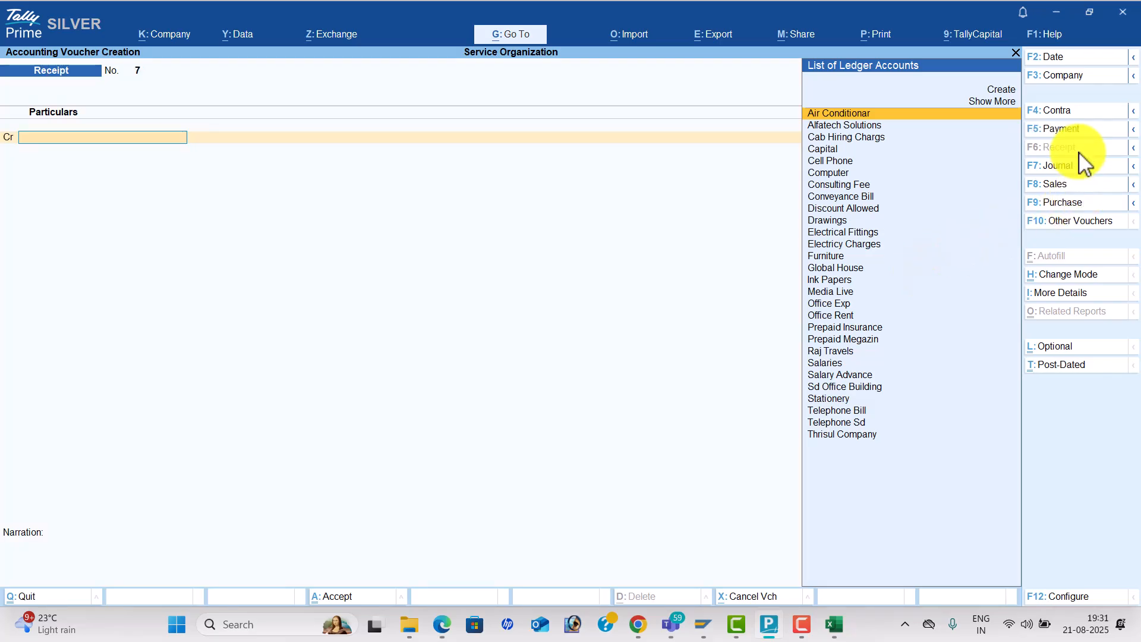
{"action": "type", "text": "Th"}
{"action": "key", "text": "Return"}
{"action": "key", "text": "alt+Tab"}
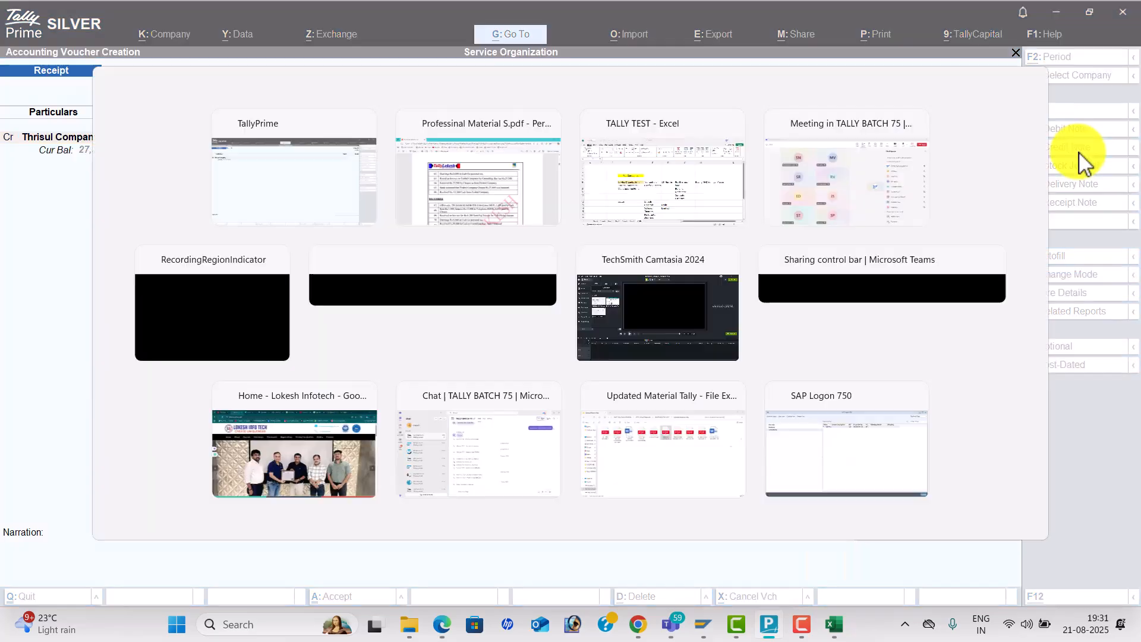
{"action": "key", "text": "alt+Tab"}
{"action": "type", "text": "12500"}
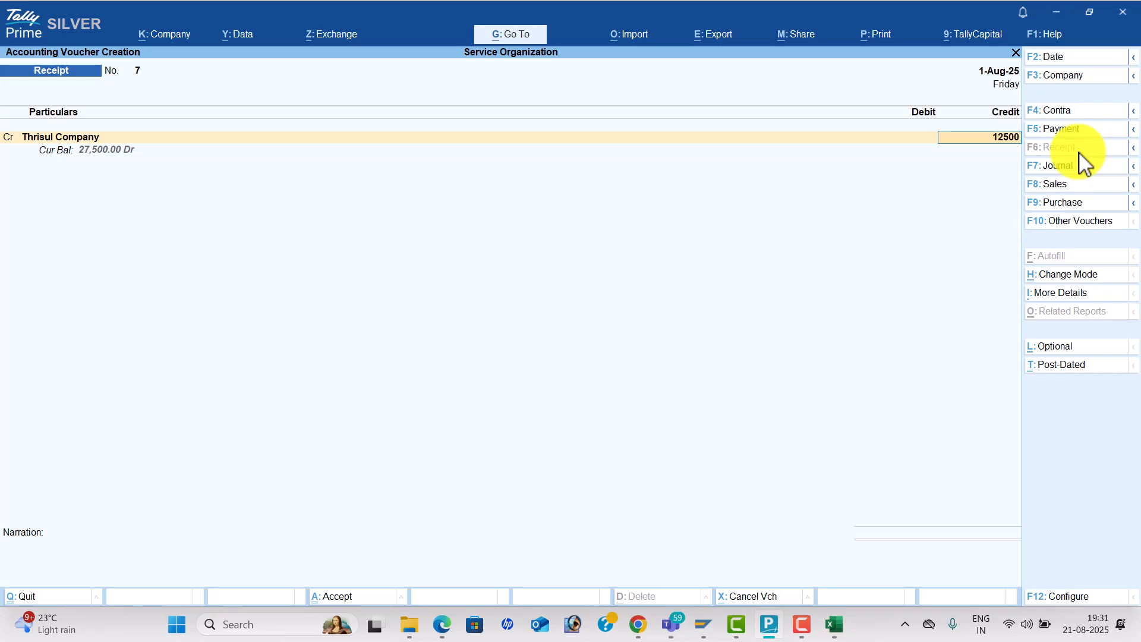
{"action": "key", "text": "Return"}
- Debit Cash with 12,500 and save the Thrisul Company receipt voucher
{"action": "key", "text": "alt+Tab"}
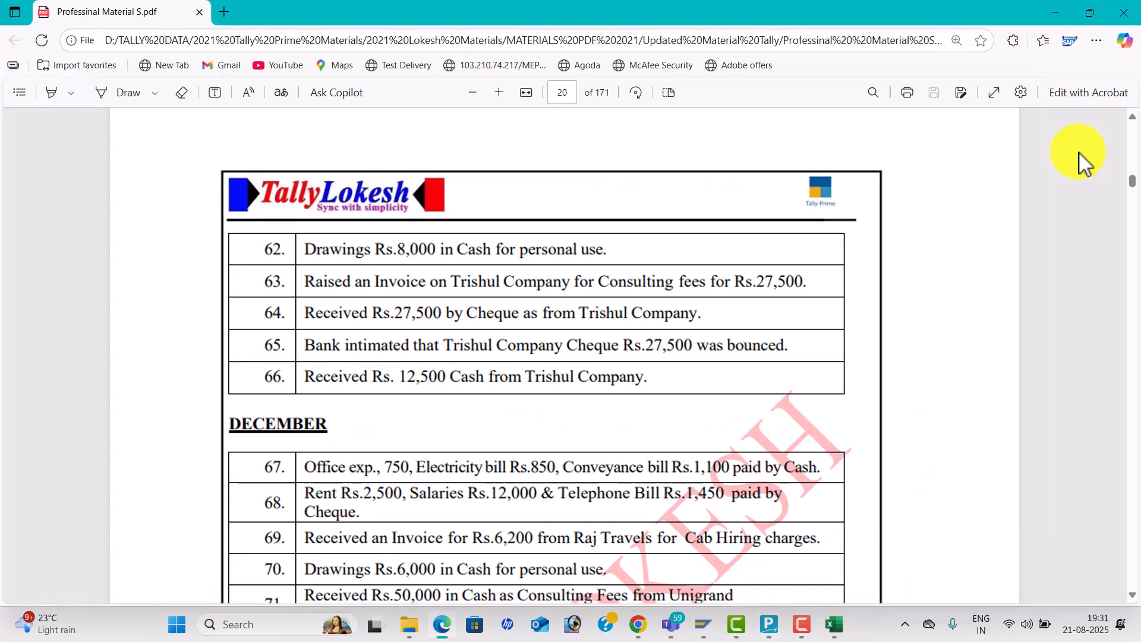
{"action": "key", "text": "alt+Tab"}
{"action": "type", "text": "Cash"}
{"action": "key", "text": "Return"}
{"action": "key", "text": "Return"}
{"action": "key", "text": "Return"}
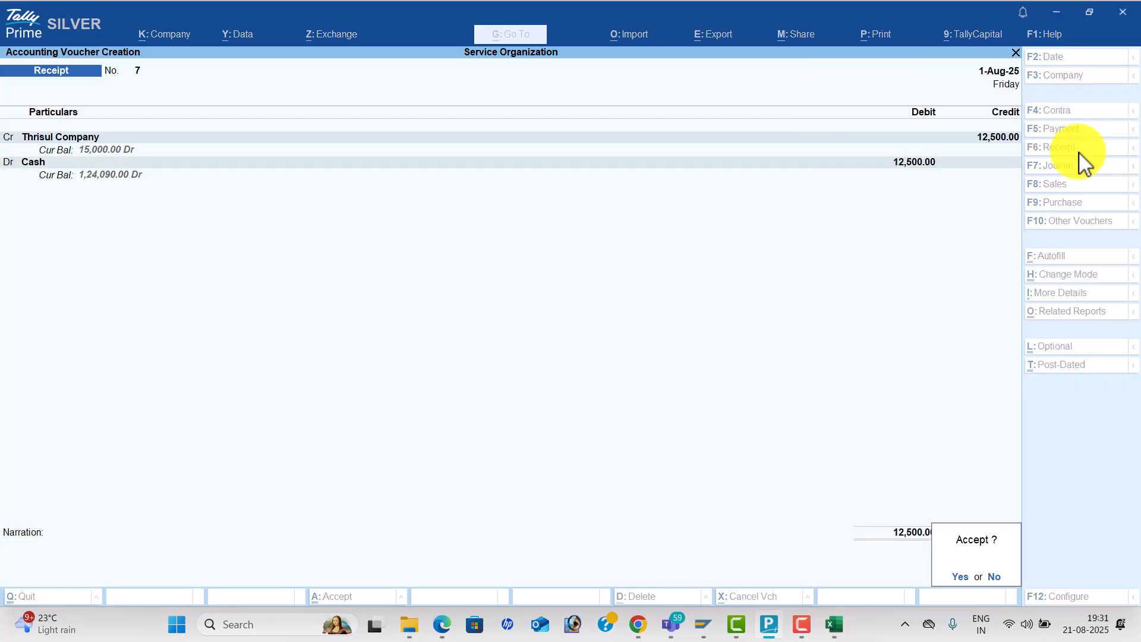
{"action": "key", "text": "Return"}
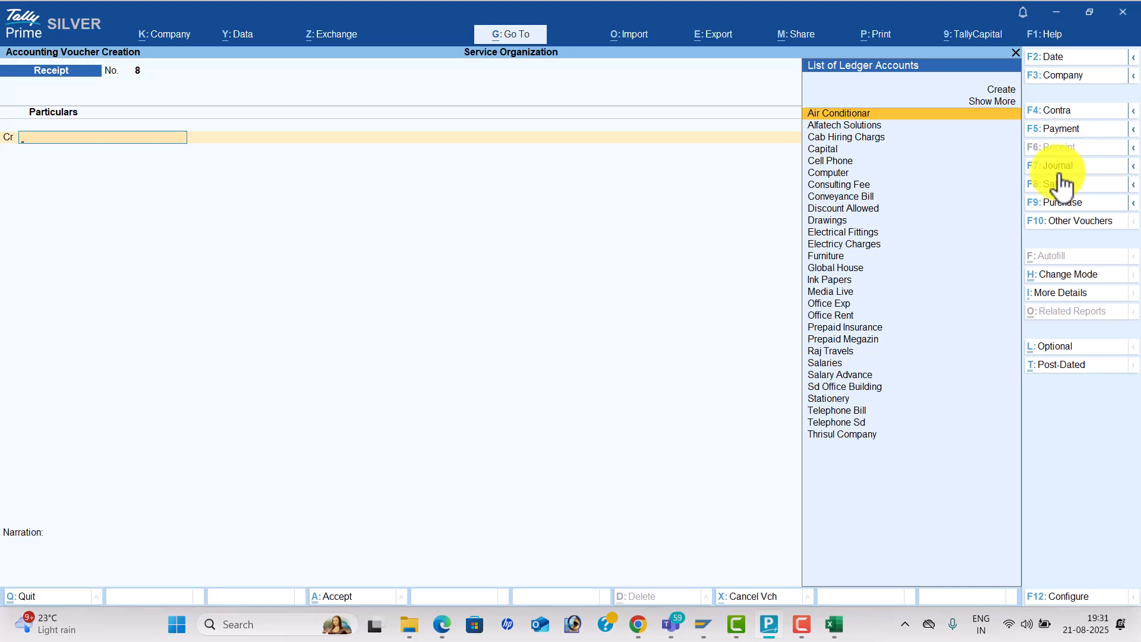
- In a new journal voucher for PDF transaction 73, create the ledger Office Equipment under Fixed Assets for the debit entry
{"action": "key", "text": "alt+Tab"}
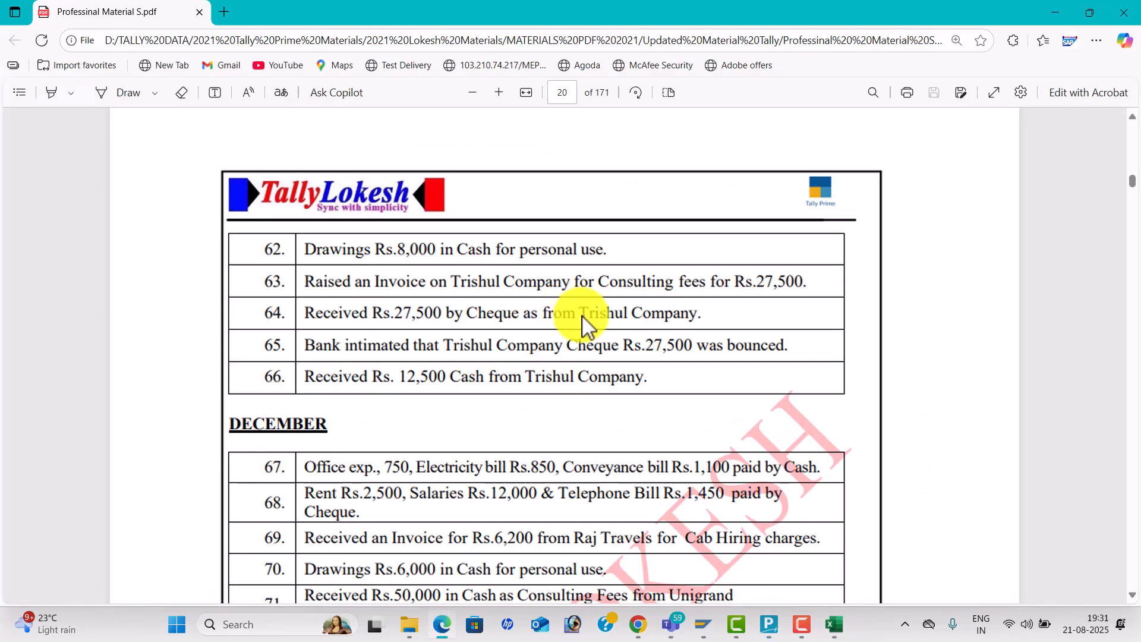
{"action": "scroll", "coordinate": [586, 324], "scroll_direction": "down", "scroll_amount": 5}
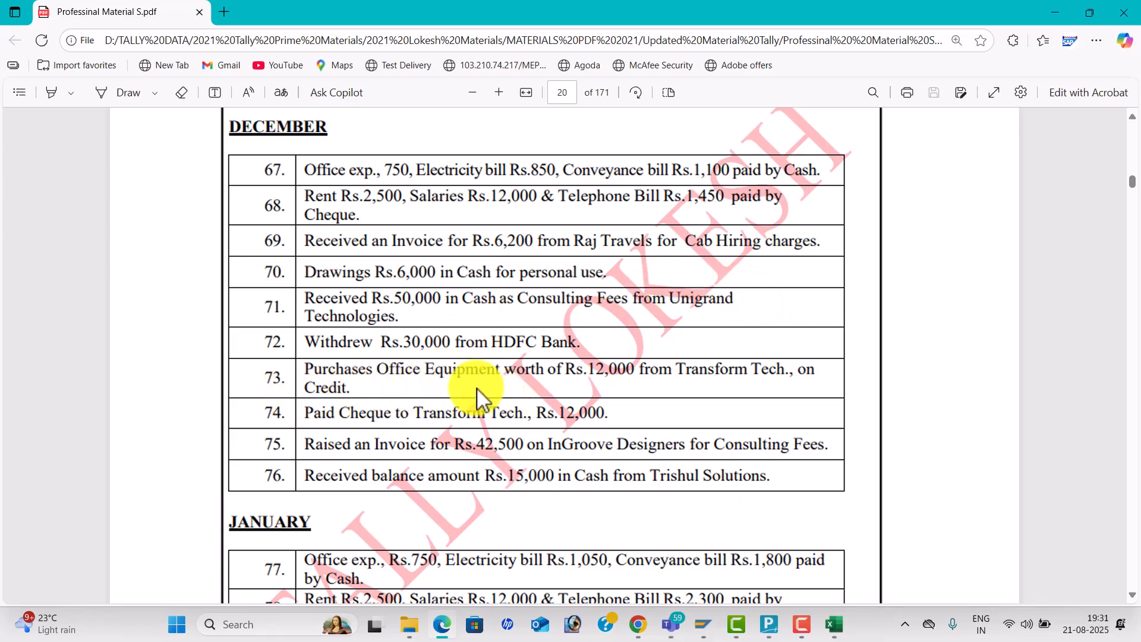
{"action": "key", "text": "alt+Tab"}
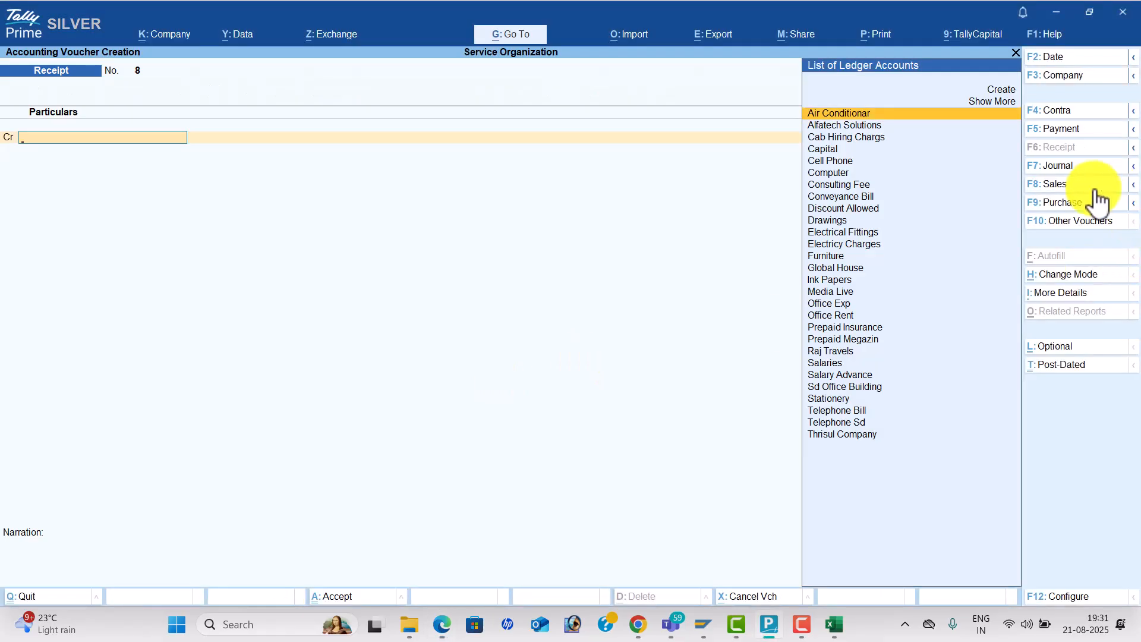
{"action": "left_click", "coordinate": [1076, 168]}
{"action": "key", "text": "Return"}
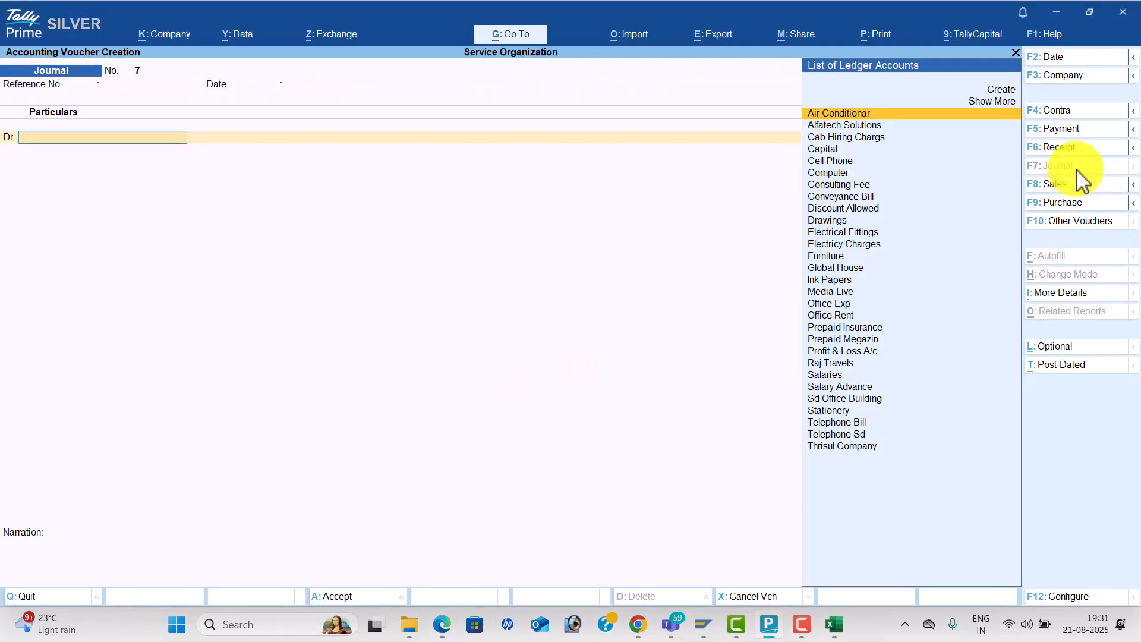
{"action": "key", "text": "alt+c"}
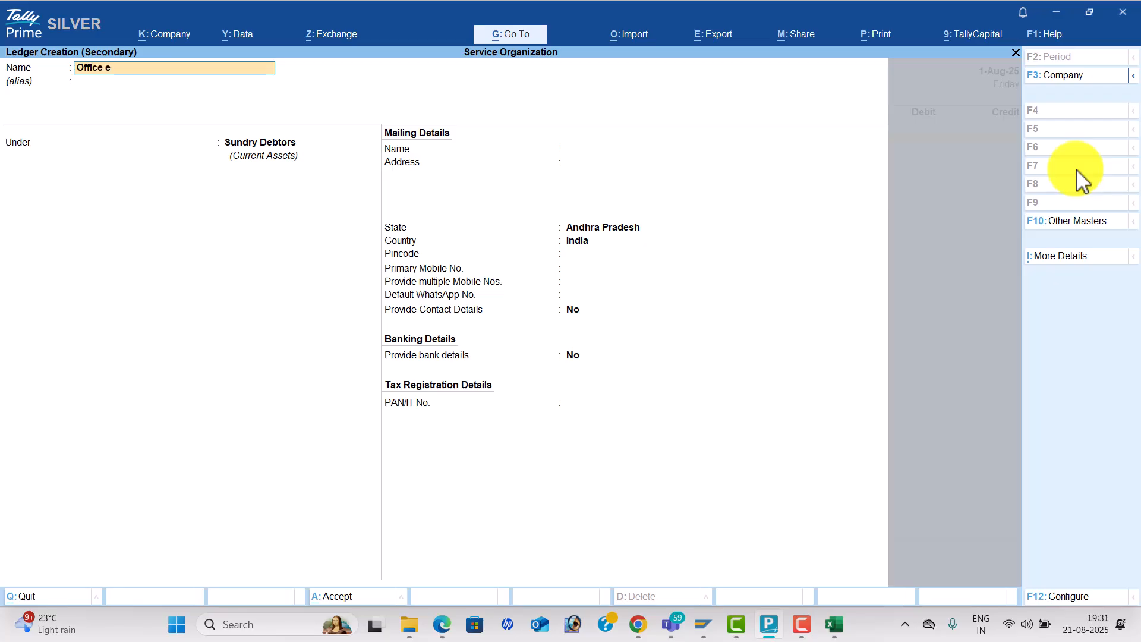
{"action": "type", "text": "Office equipment"}
{"action": "key", "text": "Return"}
{"action": "key", "text": "Return"}
{"action": "type", "text": "F"}
{"action": "key", "text": "Return"}
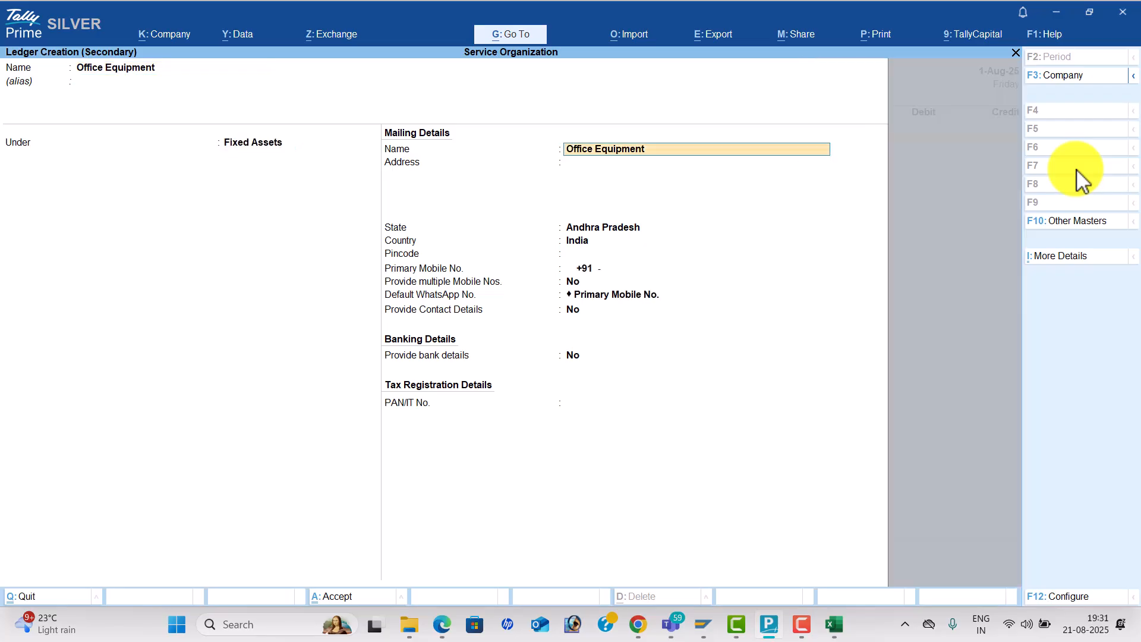
{"action": "key", "text": "ctrl+a"}
- Debit Office Equipment with 12,000, the purchase amount given in PDF transaction 73
{"action": "key", "text": "alt+Tab"}
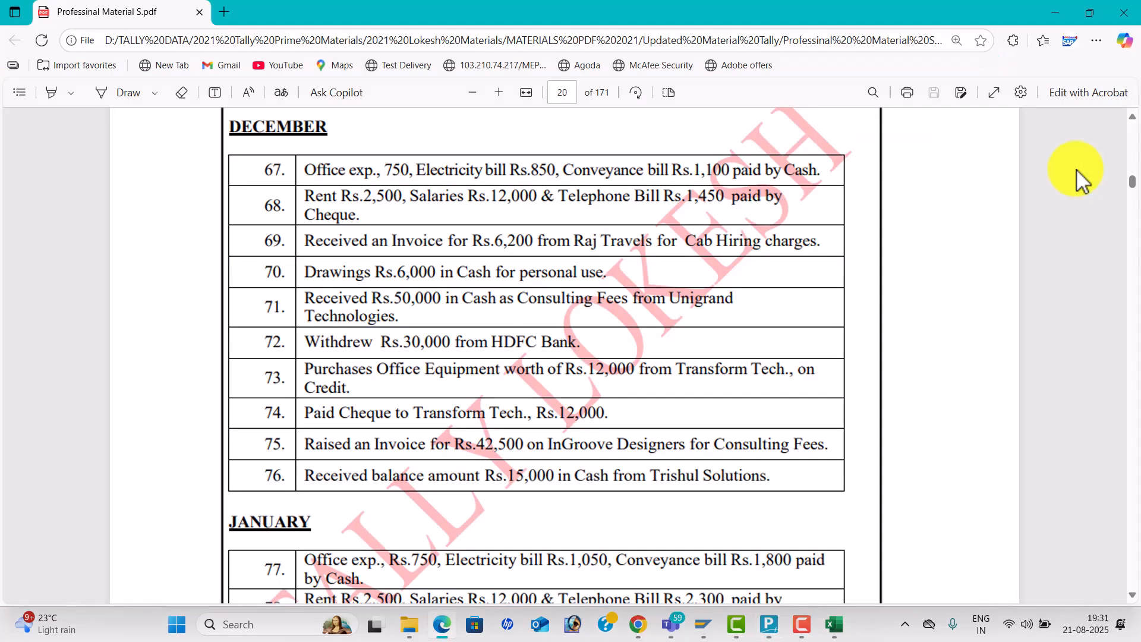
{"action": "key", "text": "alt+Tab"}
{"action": "type", "text": "12000"}
{"action": "key", "text": "Return"}
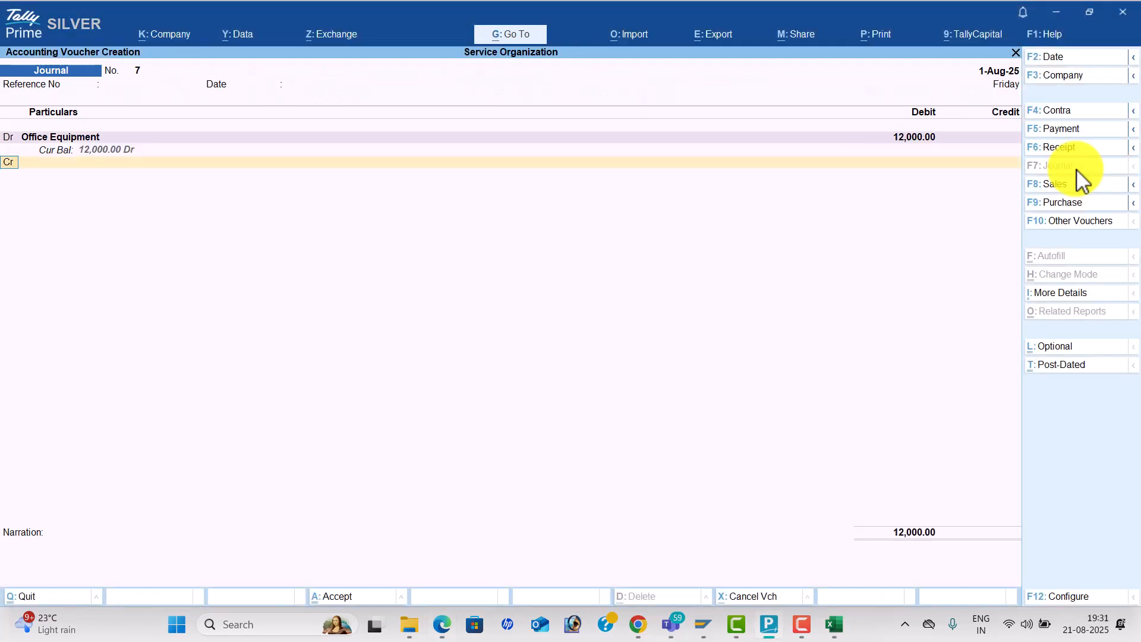
- Create the ledger Transform Tech under Sundry Creditors for the credit entry of the office equipment journal
{"action": "key", "text": "Return"}
{"action": "key", "text": "alt+c"}
{"action": "type", "text": "Tran"}
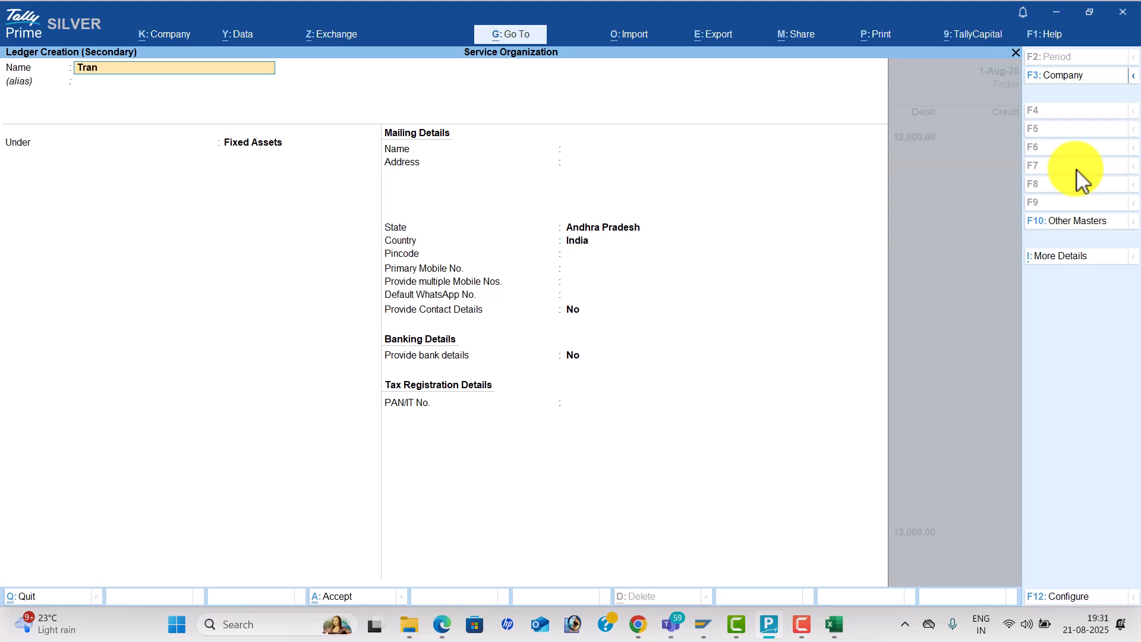
{"action": "type", "text": "sform Tech"}
{"action": "key", "text": "Return"}
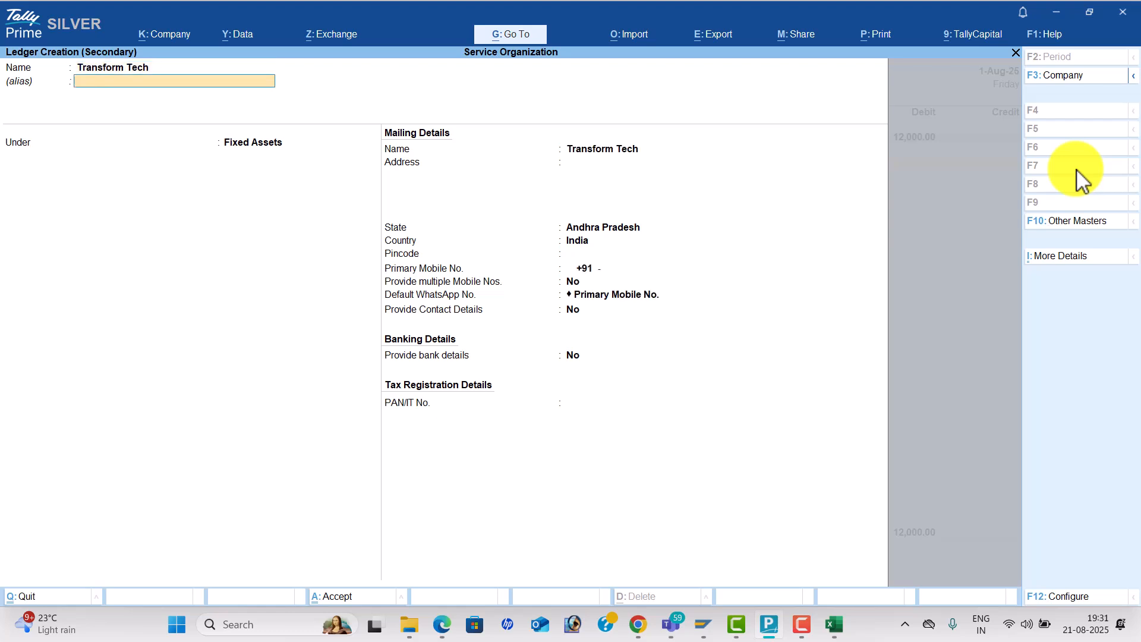
{"action": "type", "text": "Sun"}
{"action": "key", "text": "Return"}
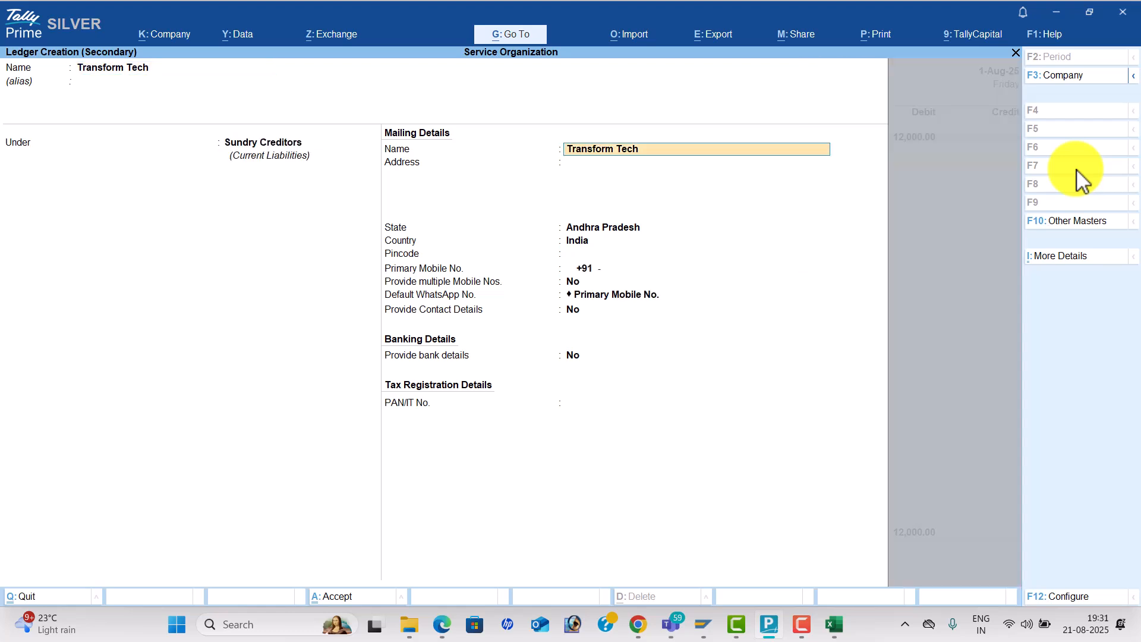
{"action": "key", "text": "ctrl+a"}
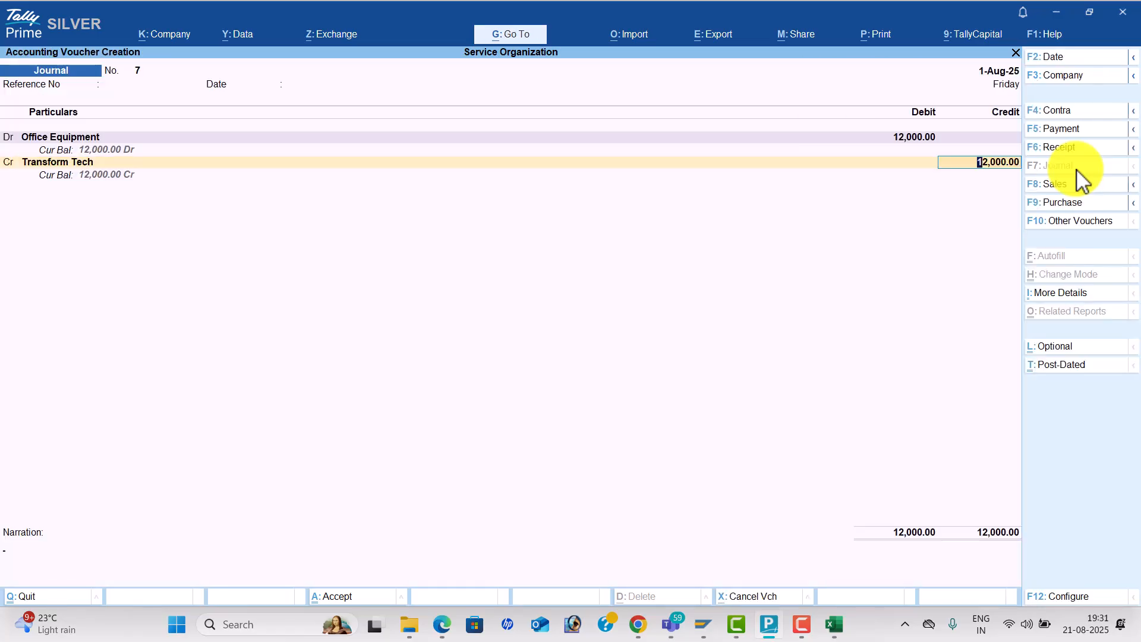
- Credit Transform Tech with 12,000 and save the office equipment journal voucher
{"action": "key", "text": "Return"}
{"action": "key", "text": "Return"}
{"action": "key", "text": "Return"}
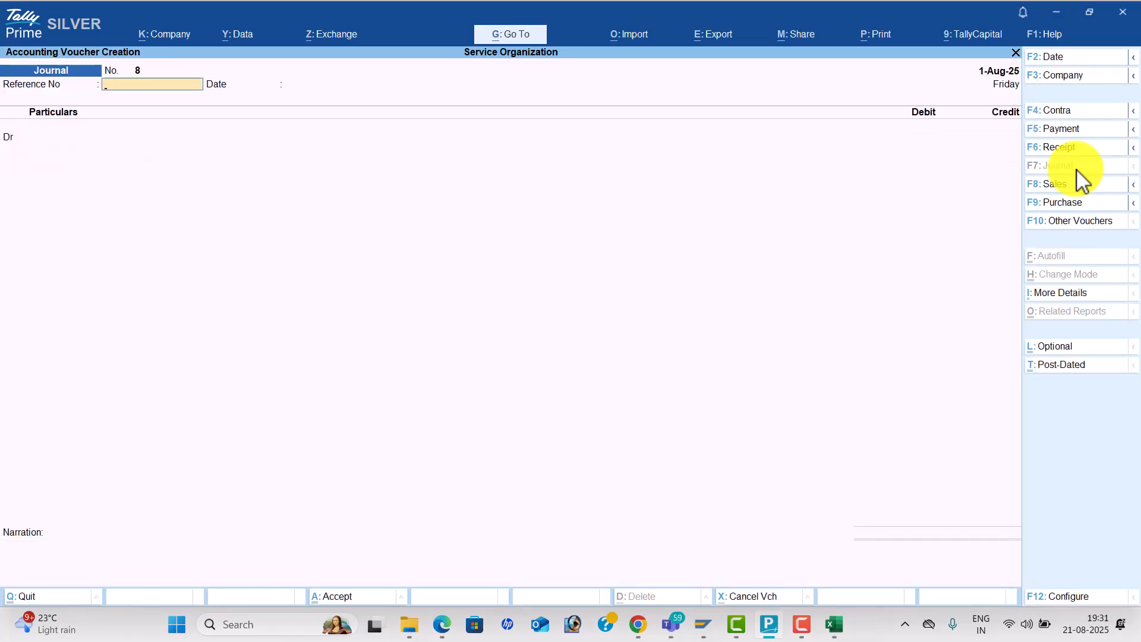
- In a new payment voucher for PDF transaction 83, create the ledger Bank Charges under Indirect Expenses for the debit entry
{"action": "key", "text": "alt+Tab"}
{"action": "scroll", "coordinate": [672, 311], "scroll_direction": "down", "scroll_amount": 1}
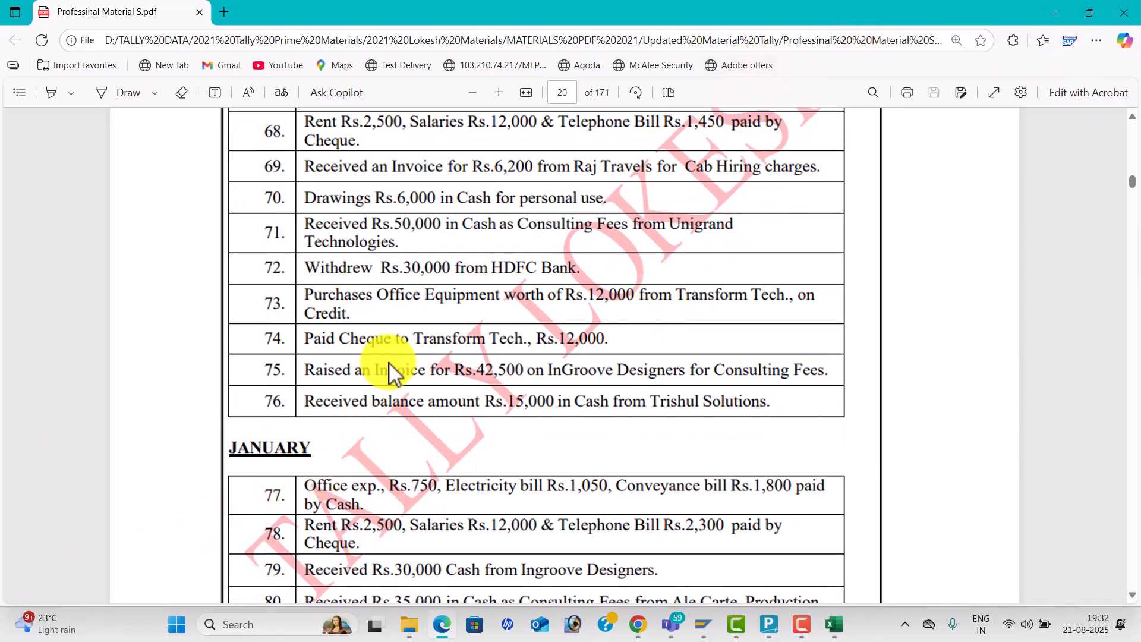
{"action": "scroll", "coordinate": [482, 364], "scroll_direction": "up", "scroll_amount": 1}
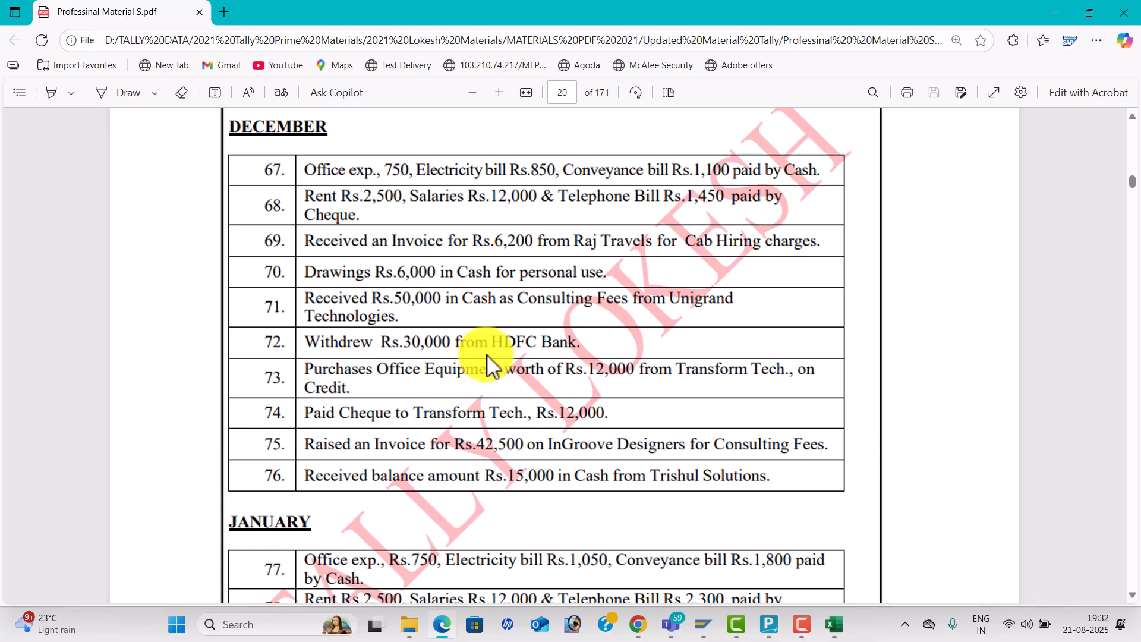
{"action": "scroll", "coordinate": [486, 362], "scroll_direction": "down", "scroll_amount": 5}
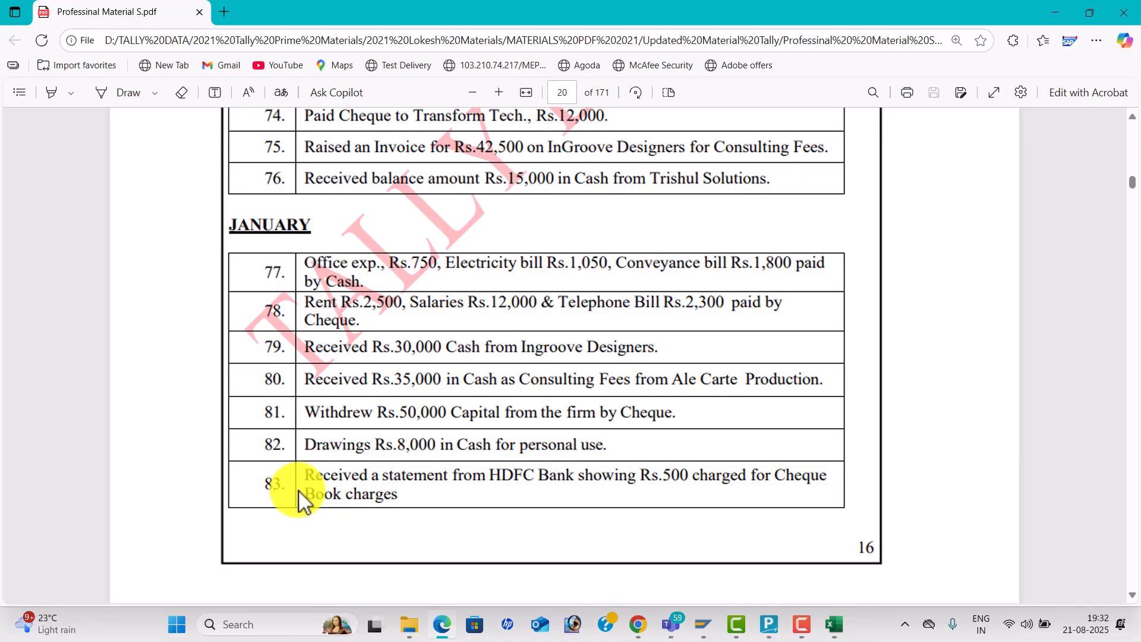
{"action": "key", "text": "alt+Tab"}
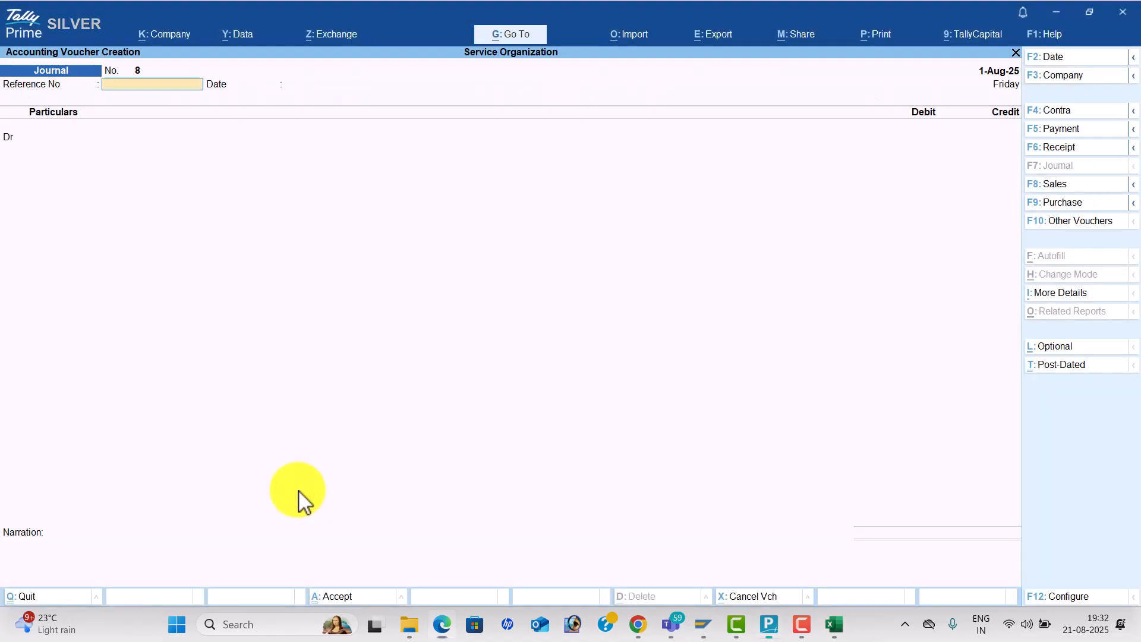
{"action": "left_click", "coordinate": [1058, 134]}
{"action": "key", "text": "alt+c"}
{"action": "type", "text": "Bank Charges"}
{"action": "key", "text": "Return"}
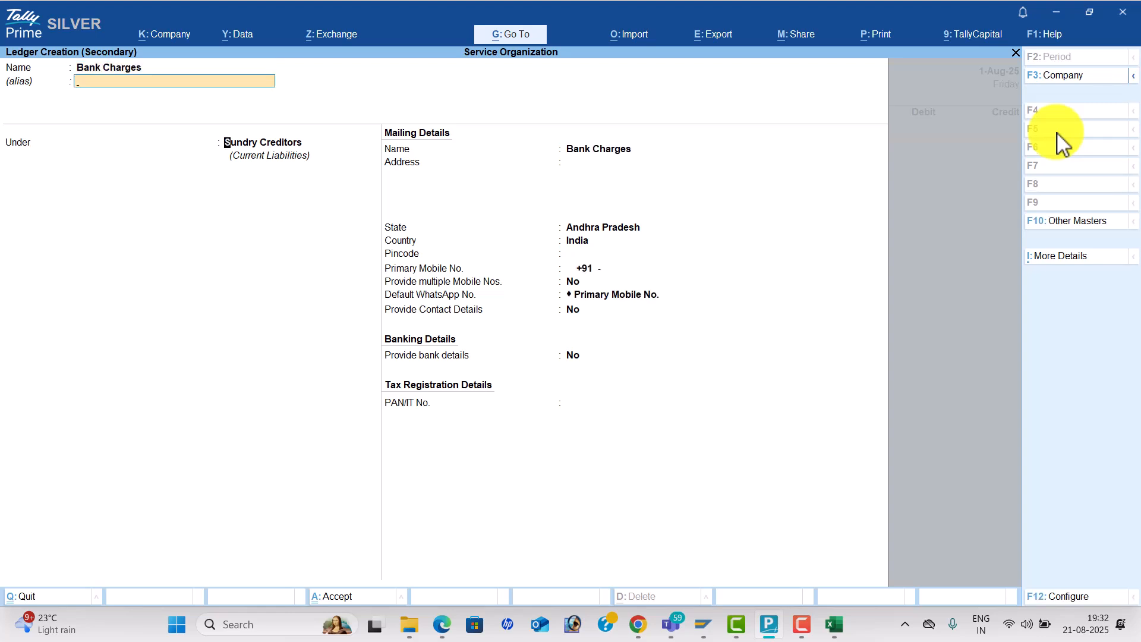
{"action": "key", "text": "Return"}
{"action": "type", "text": "Indirect Expenses"}
{"action": "key", "text": "Return"}
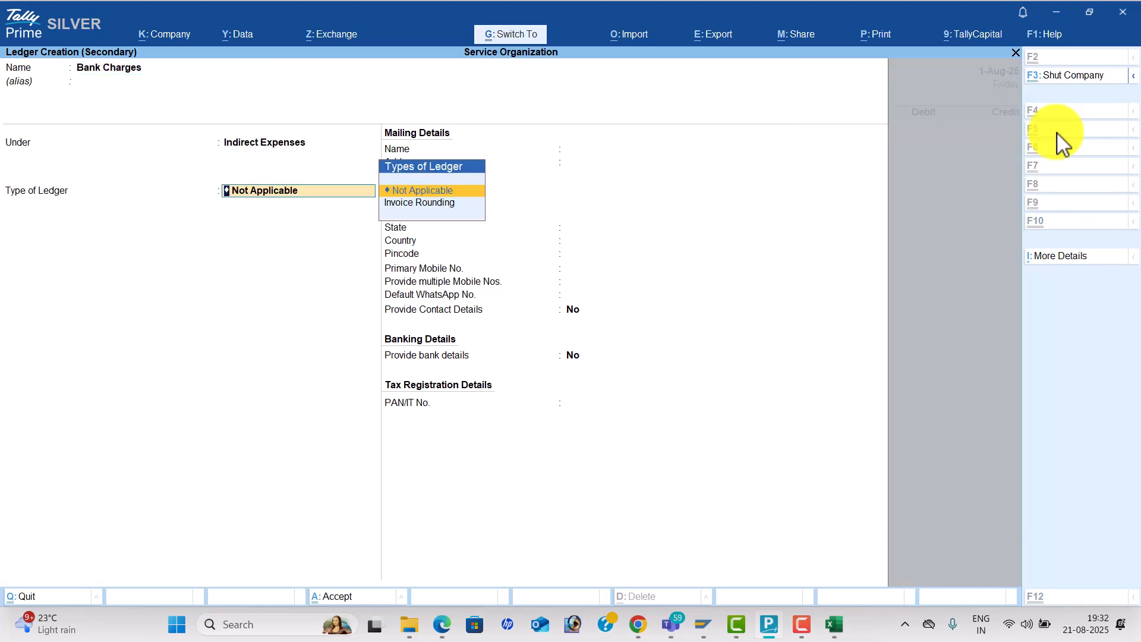
{"action": "key", "text": "ctrl+a"}
- Debit Bank Charges with 500 against Hdfc Bank and save the payment voucher
{"action": "key", "text": "alt+Tab"}
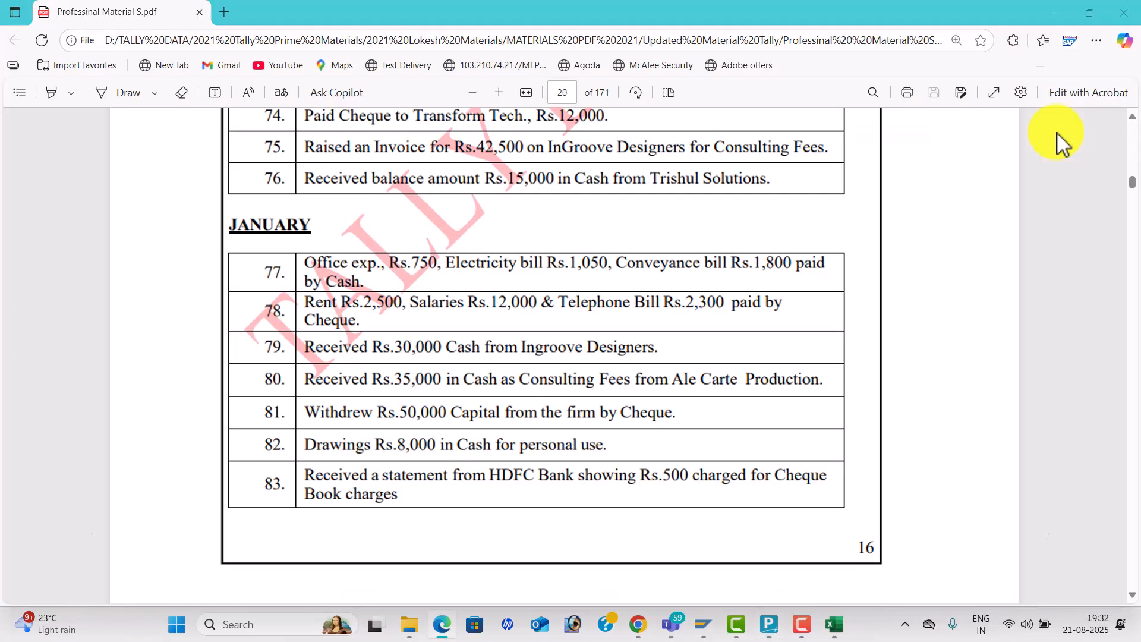
{"action": "key", "text": "alt+Tab"}
{"action": "type", "text": "500"}
{"action": "key", "text": "Return"}
{"action": "type", "text": "H"}
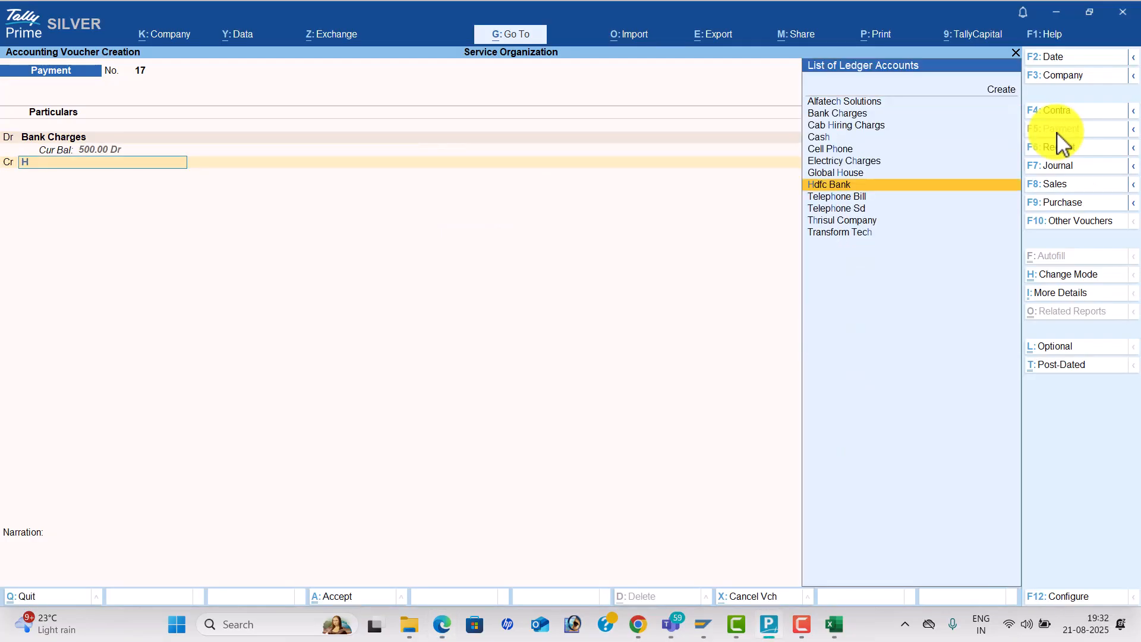
{"action": "key", "text": "Return"}
{"action": "key", "text": "ctrl+a"}
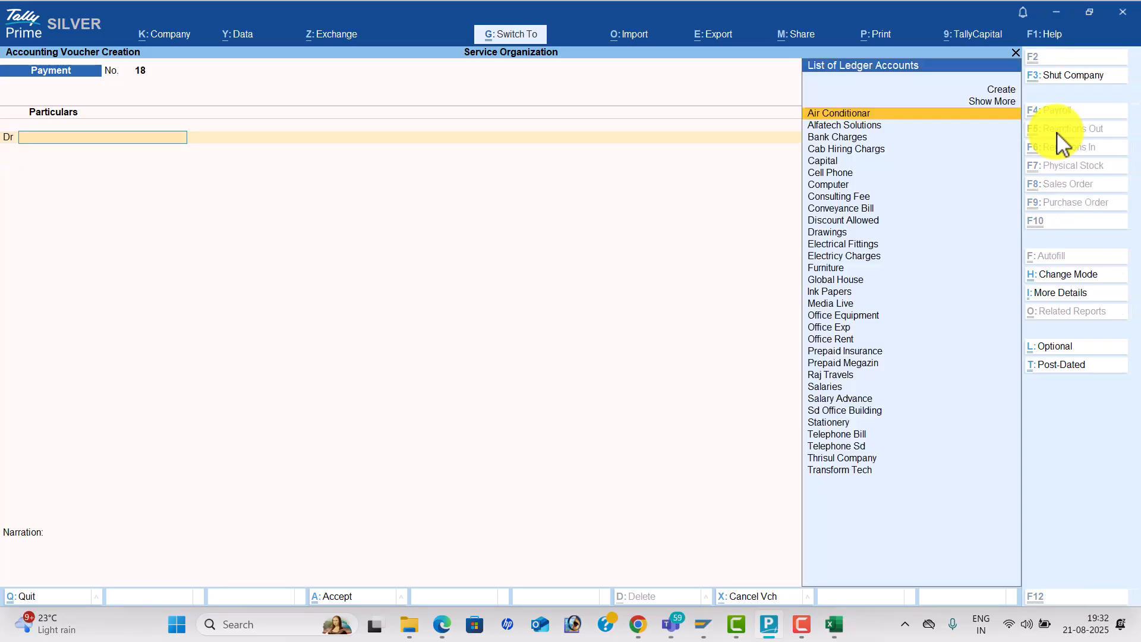
- Review the PDF's January to March transactions and its year-end provision, prepaid and other adjustment entries, then return to TallyPrime
{"action": "key", "text": "alt+Tab"}
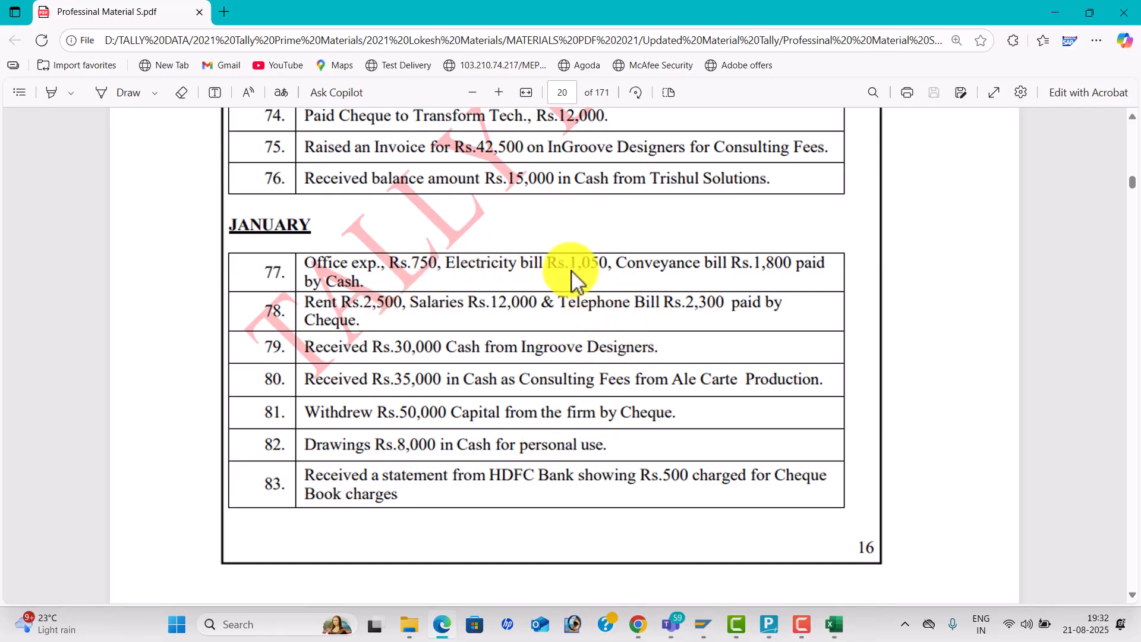
{"action": "scroll", "coordinate": [583, 309], "scroll_direction": "down", "scroll_amount": 9}
{"action": "scroll", "coordinate": [583, 309], "scroll_direction": "down", "scroll_amount": 3}
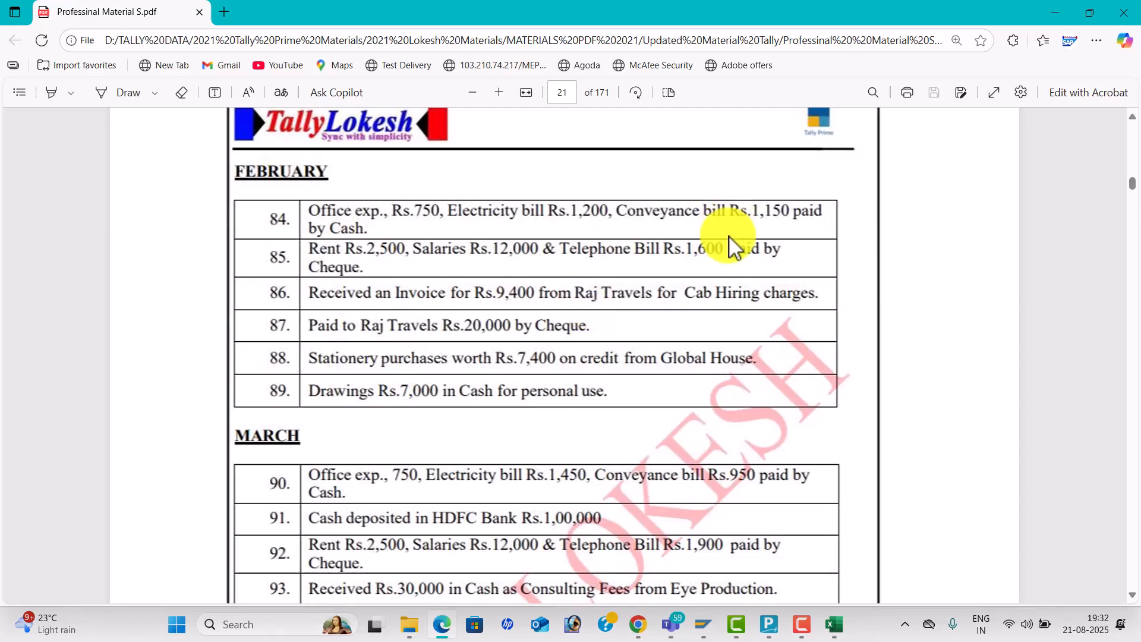
{"action": "scroll", "coordinate": [658, 346], "scroll_direction": "down", "scroll_amount": 3}
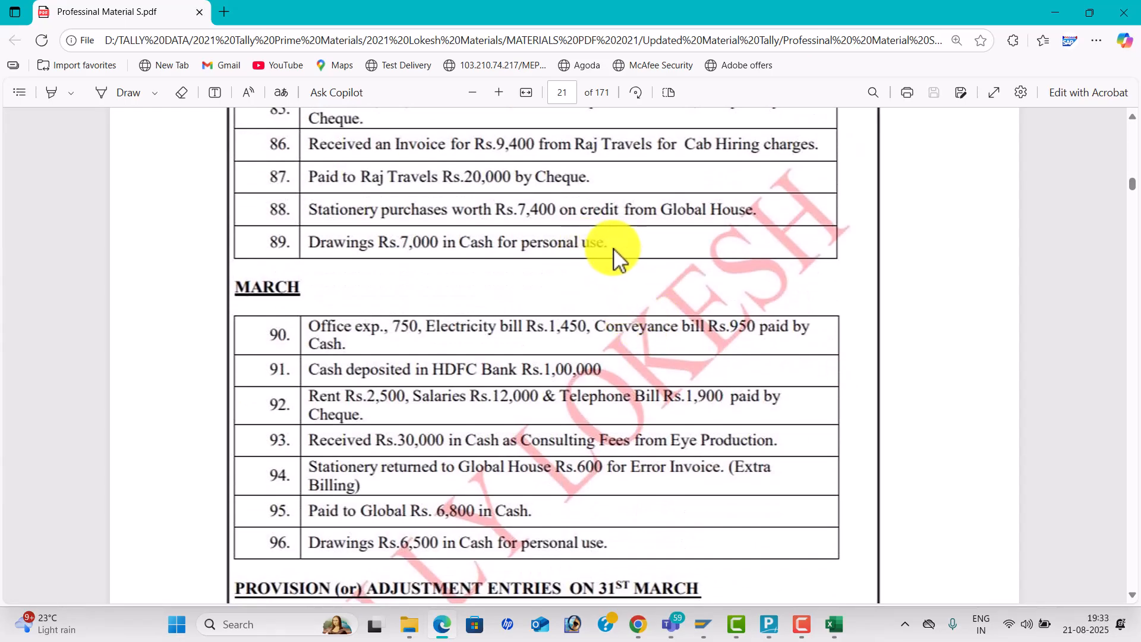
{"action": "scroll", "coordinate": [615, 254], "scroll_direction": "up", "scroll_amount": 3}
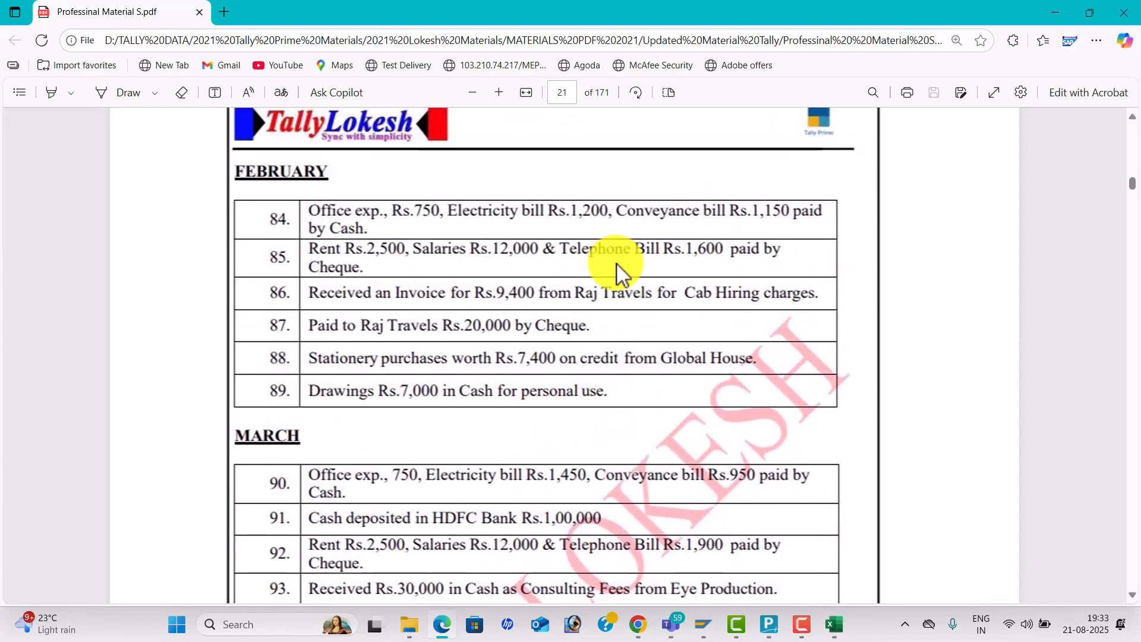
{"action": "scroll", "coordinate": [615, 261], "scroll_direction": "down", "scroll_amount": 3}
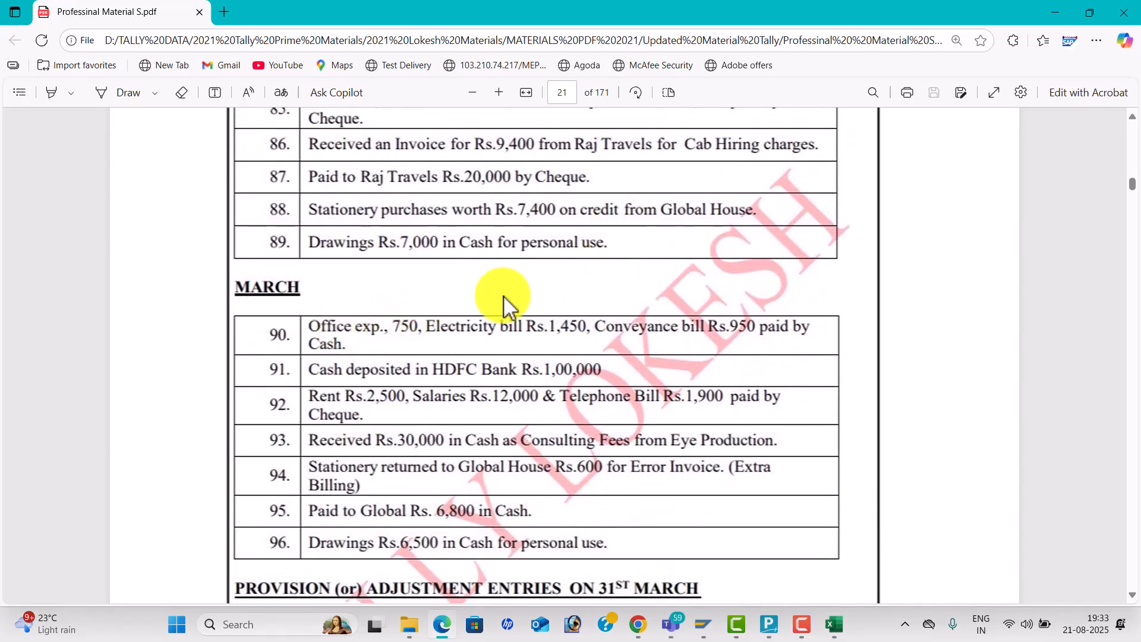
{"action": "scroll", "coordinate": [713, 404], "scroll_direction": "down", "scroll_amount": 5}
{"action": "scroll", "coordinate": [695, 410], "scroll_direction": "down", "scroll_amount": 3}
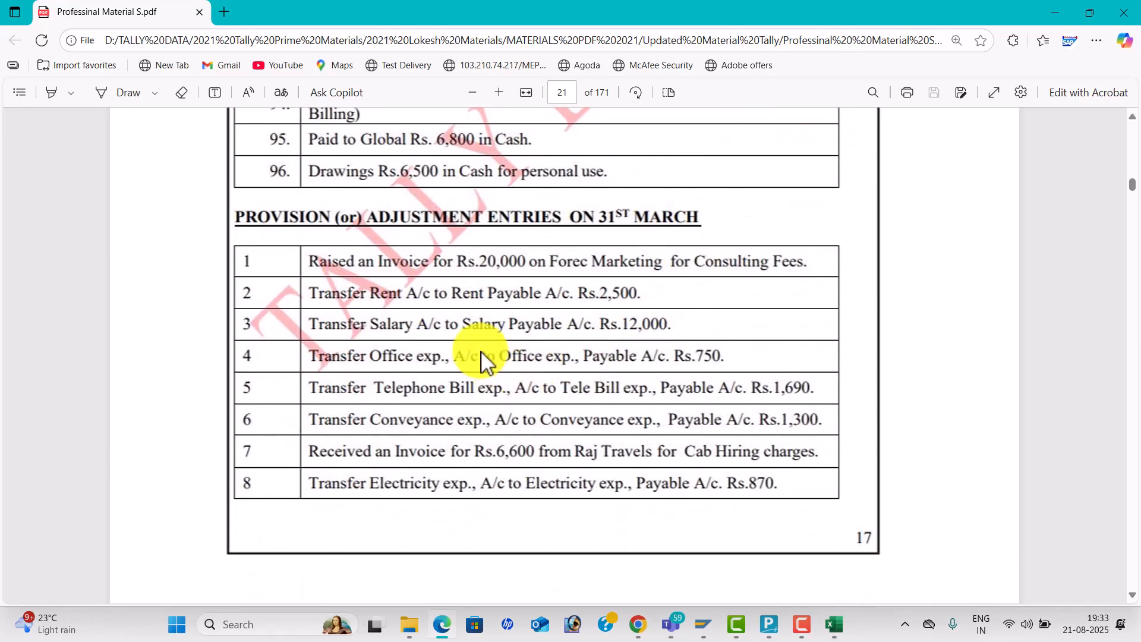
{"action": "scroll", "coordinate": [719, 398], "scroll_direction": "down", "scroll_amount": 13}
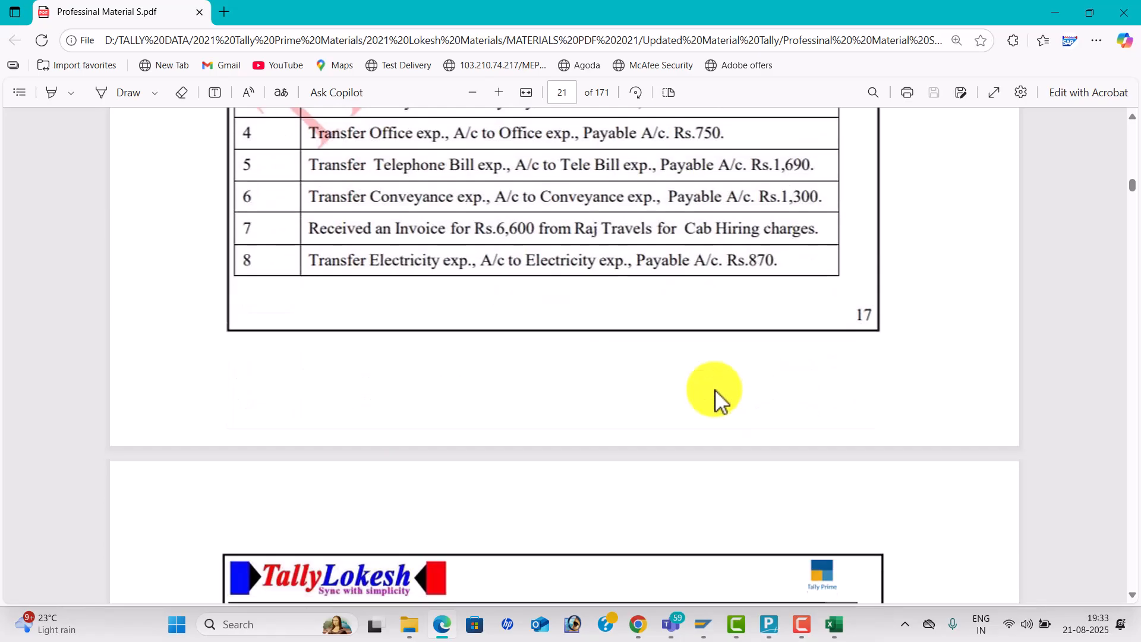
{"action": "scroll", "coordinate": [618, 338], "scroll_direction": "down", "scroll_amount": 6}
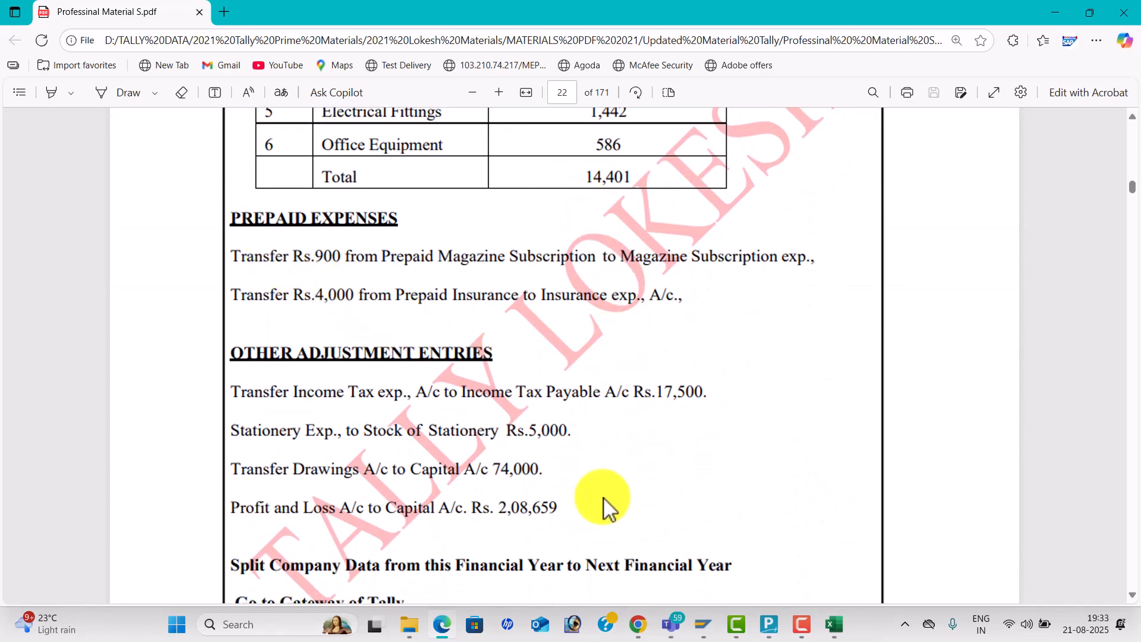
{"action": "scroll", "coordinate": [485, 517], "scroll_direction": "down", "scroll_amount": 1}
{"action": "scroll", "coordinate": [484, 517], "scroll_direction": "down", "scroll_amount": 1}
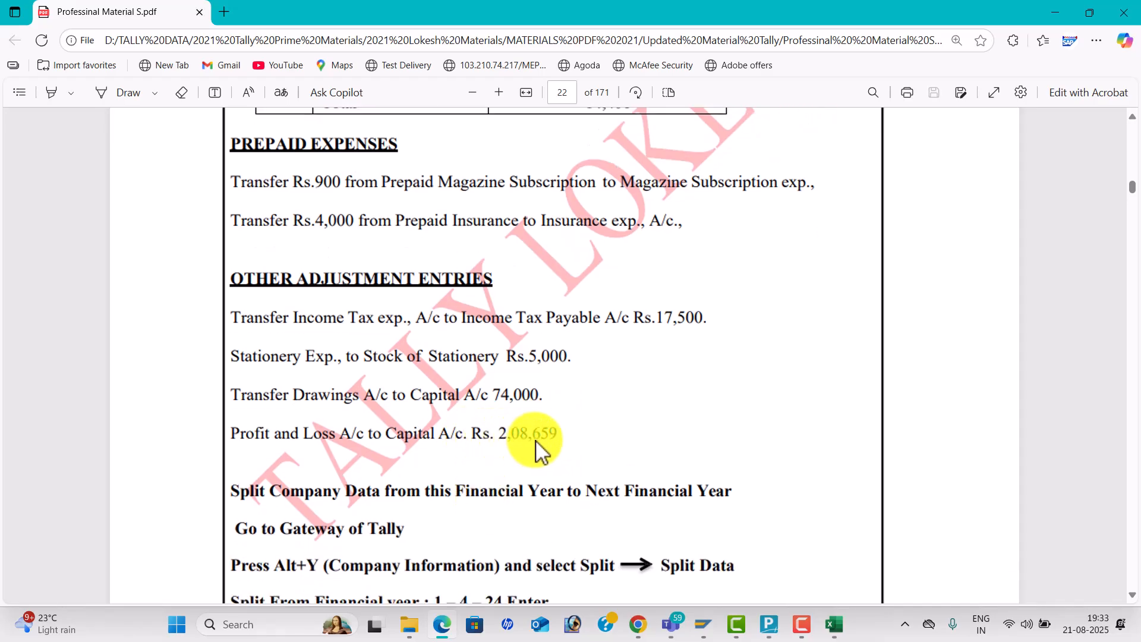
{"action": "scroll", "coordinate": [585, 425], "scroll_direction": "up", "scroll_amount": 7}
{"action": "scroll", "coordinate": [585, 425], "scroll_direction": "up", "scroll_amount": 18}
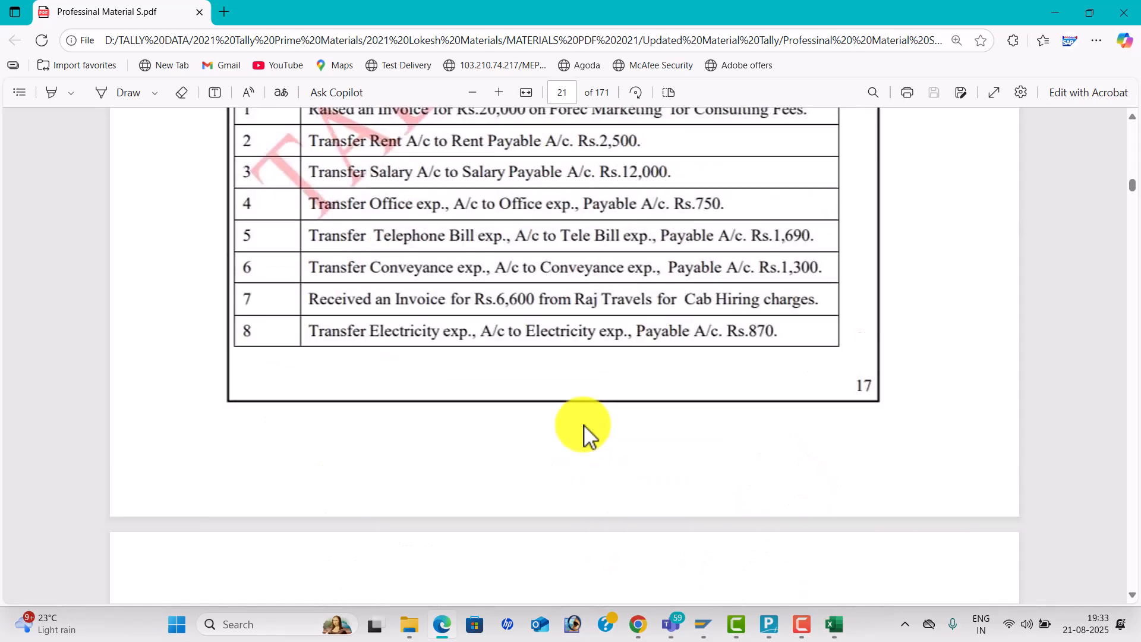
{"action": "scroll", "coordinate": [583, 424], "scroll_direction": "down", "scroll_amount": 2}
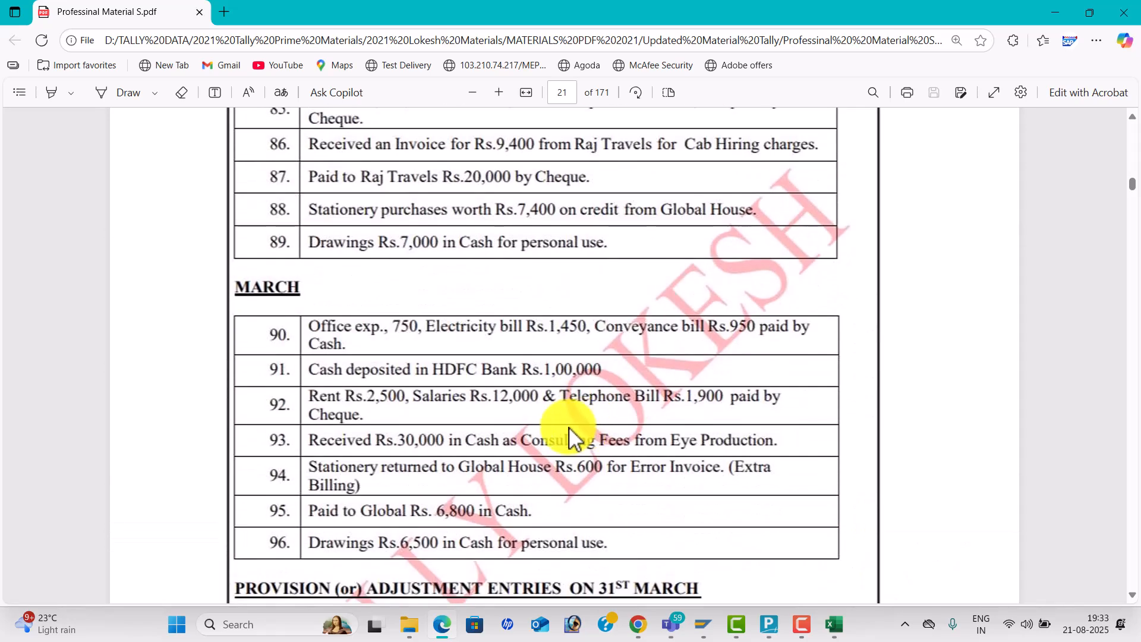
{"action": "scroll", "coordinate": [517, 458], "scroll_direction": "down", "scroll_amount": 1}
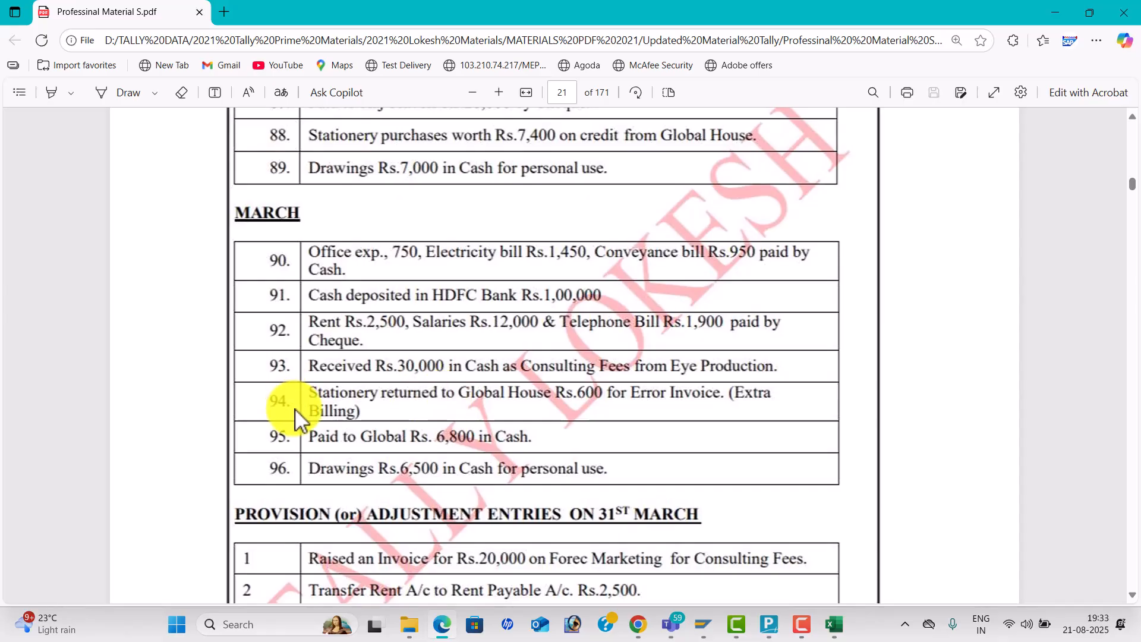
{"action": "key", "text": "alt+Tab"}
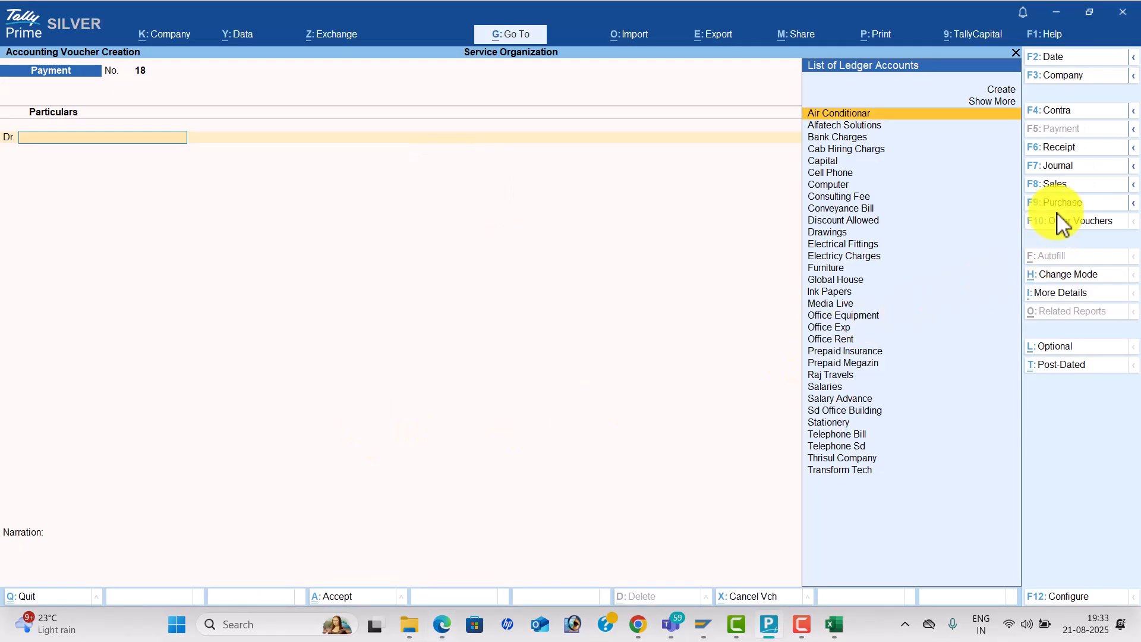
- Start a new journal voucher and debit Global House with 600
{"action": "left_click", "coordinate": [1072, 171]}
{"action": "key", "text": "Return"}
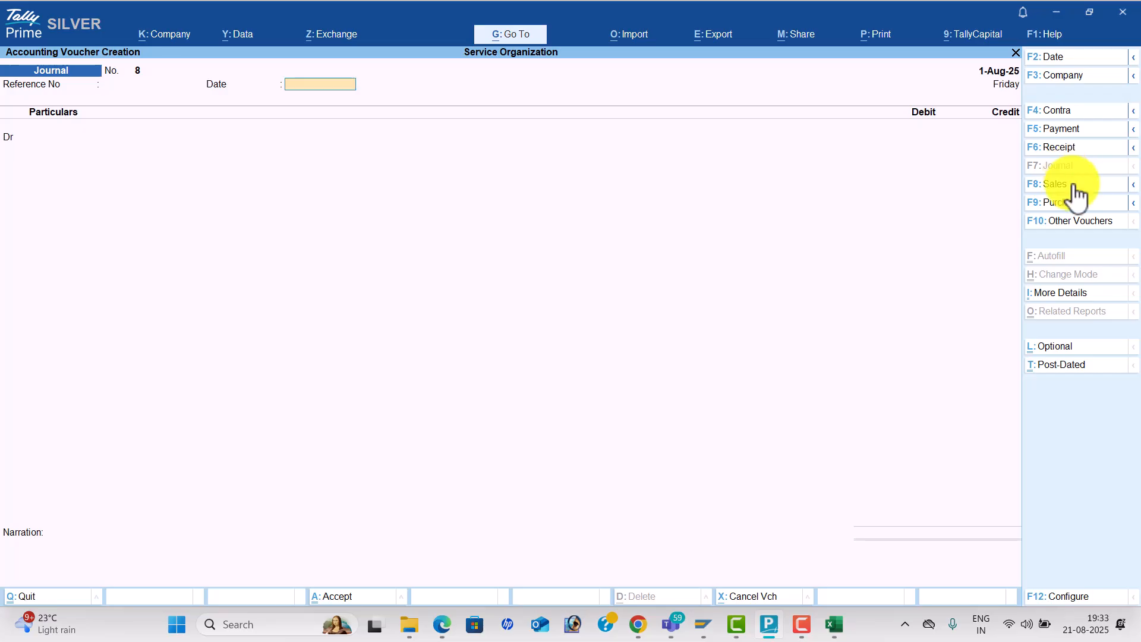
{"action": "key", "text": "Return"}
{"action": "type", "text": "Global House"}
{"action": "key", "text": "Return"}
{"action": "type", "text": "600"}
{"action": "key", "text": "Return"}
- Credit Stationery with 600 and save the journal voucher
{"action": "type", "text": "st"}
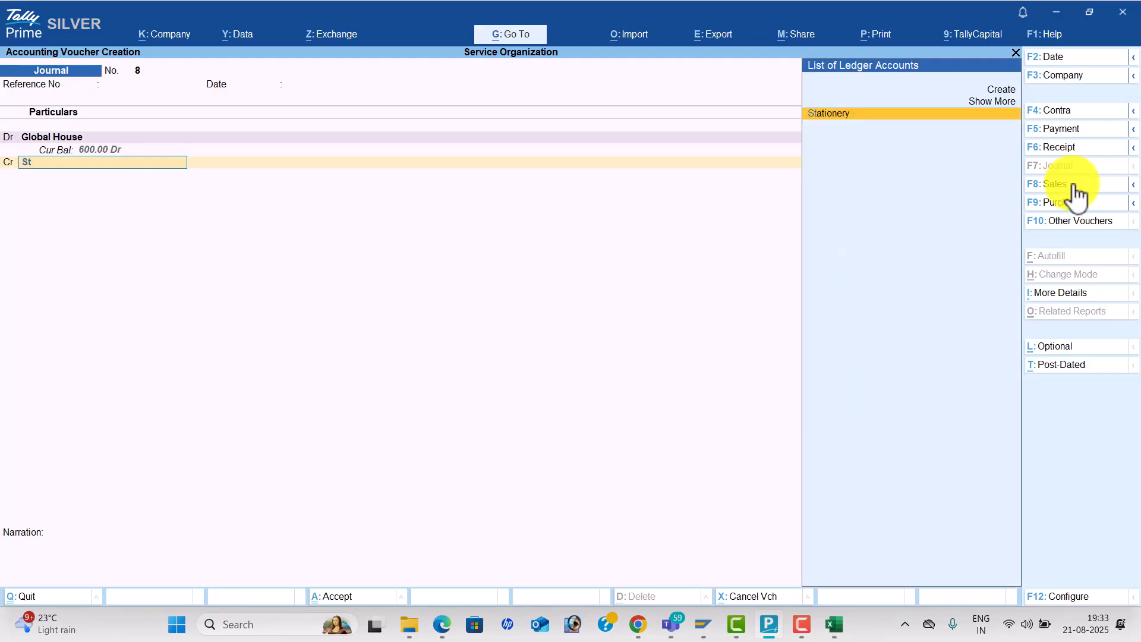
{"action": "key", "text": "Return"}
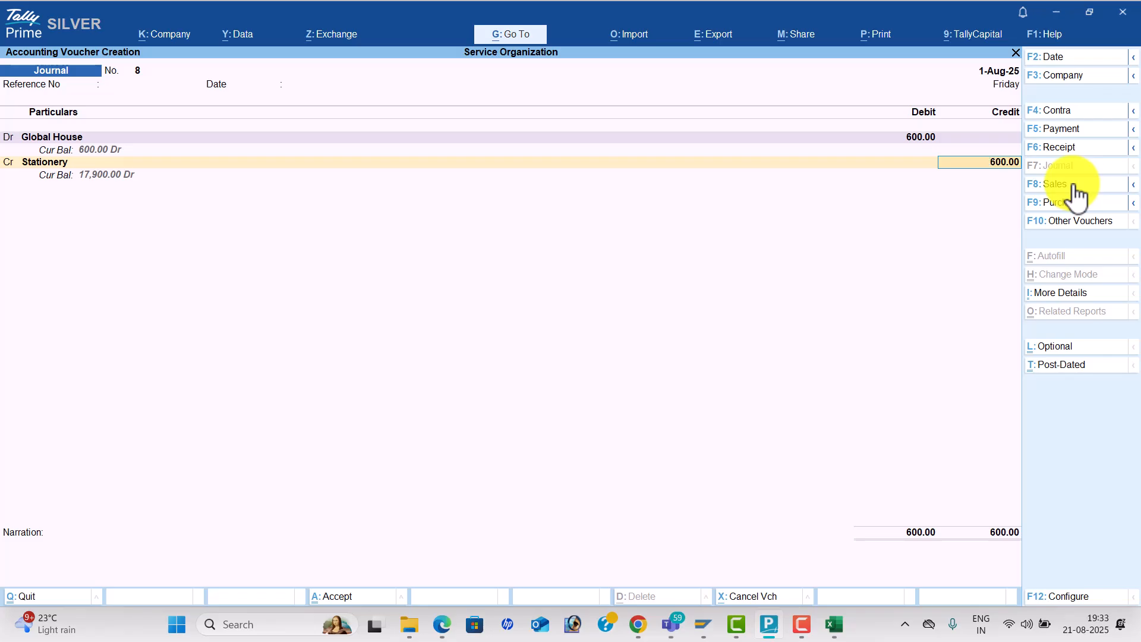
{"action": "key", "text": "Return"}
{"action": "key", "text": "Return"}
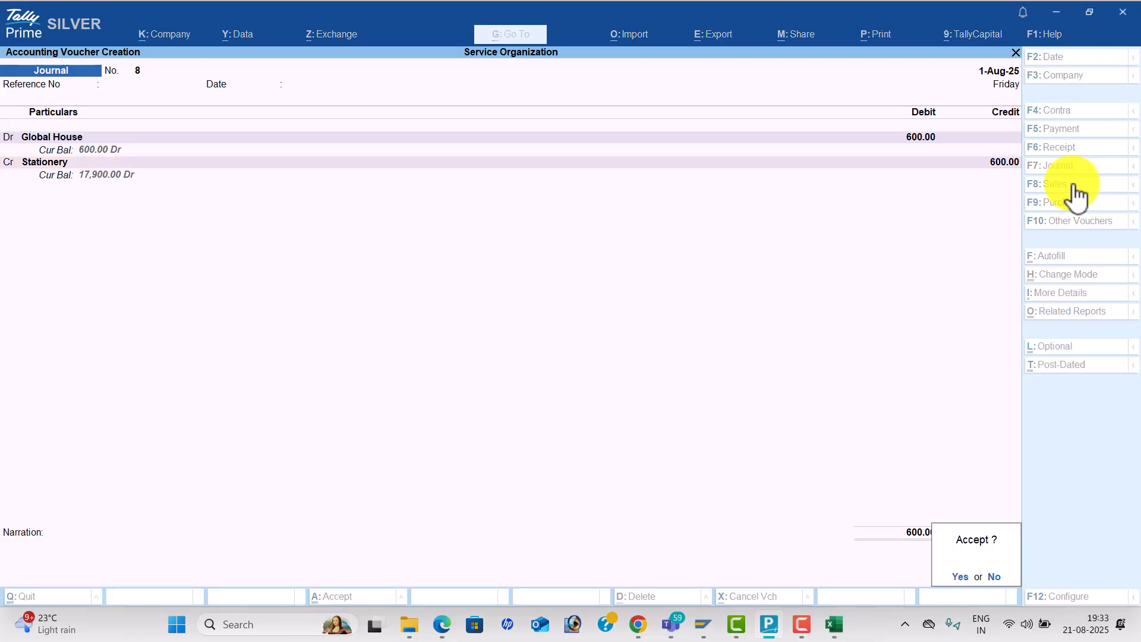
{"action": "key", "text": "Return"}
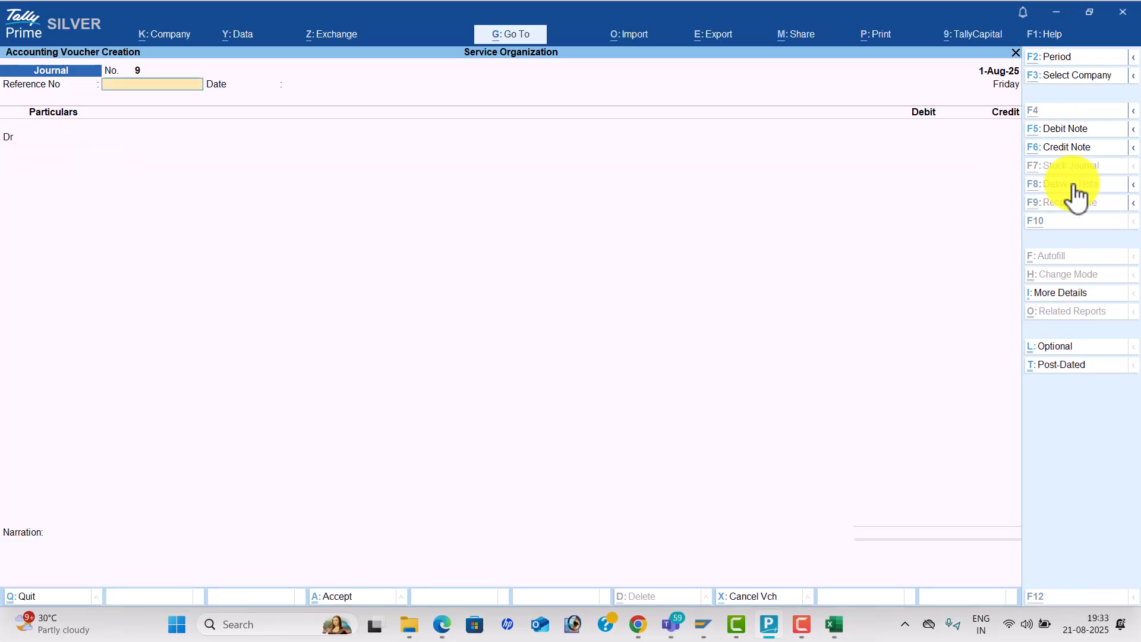
- Switch to the PDF in Edge and examine the cumulative profit and loss statements, the service company ledger groups and the voucher key list
{"action": "key", "text": "alt+Tab"}
{"action": "key", "text": "Tab"}
{"action": "key", "text": "Tab"}
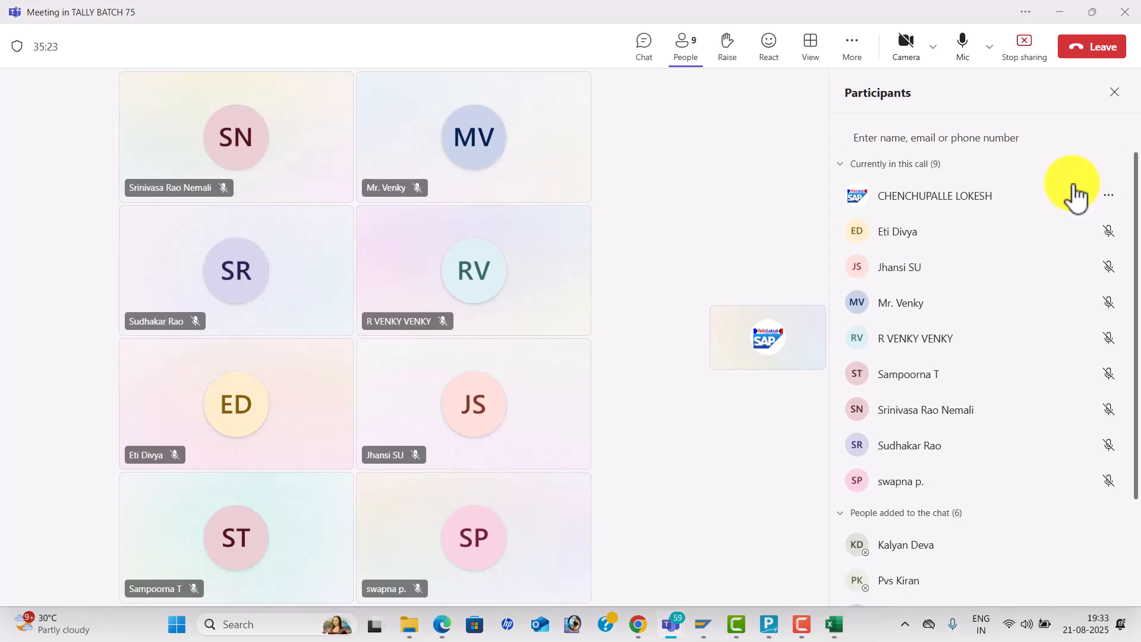
{"action": "key", "text": "alt+Tab"}
{"action": "key", "text": "alt+Tab"}
{"action": "key", "text": "Tab"}
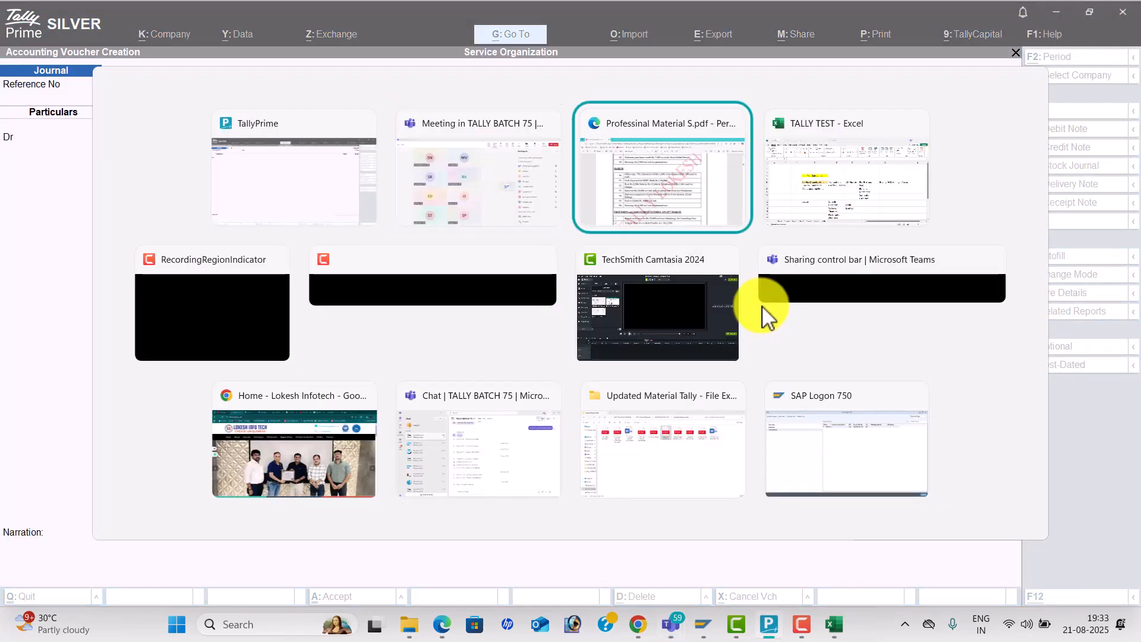
{"action": "scroll", "coordinate": [767, 356], "scroll_direction": "down", "scroll_amount": 20}
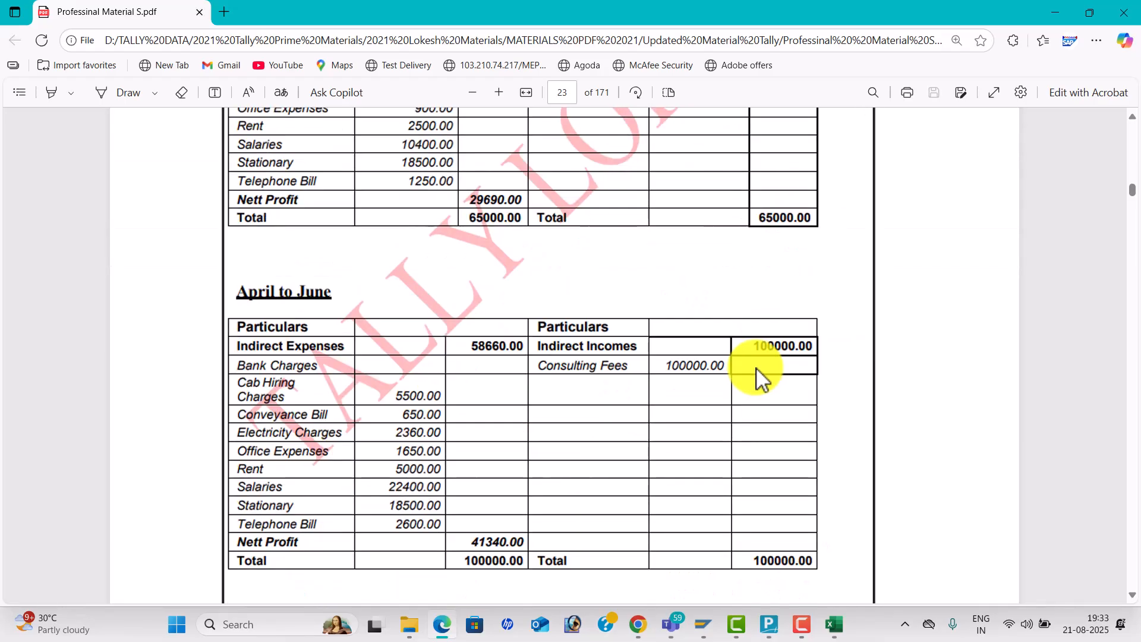
{"action": "scroll", "coordinate": [756, 368], "scroll_direction": "down", "scroll_amount": 20}
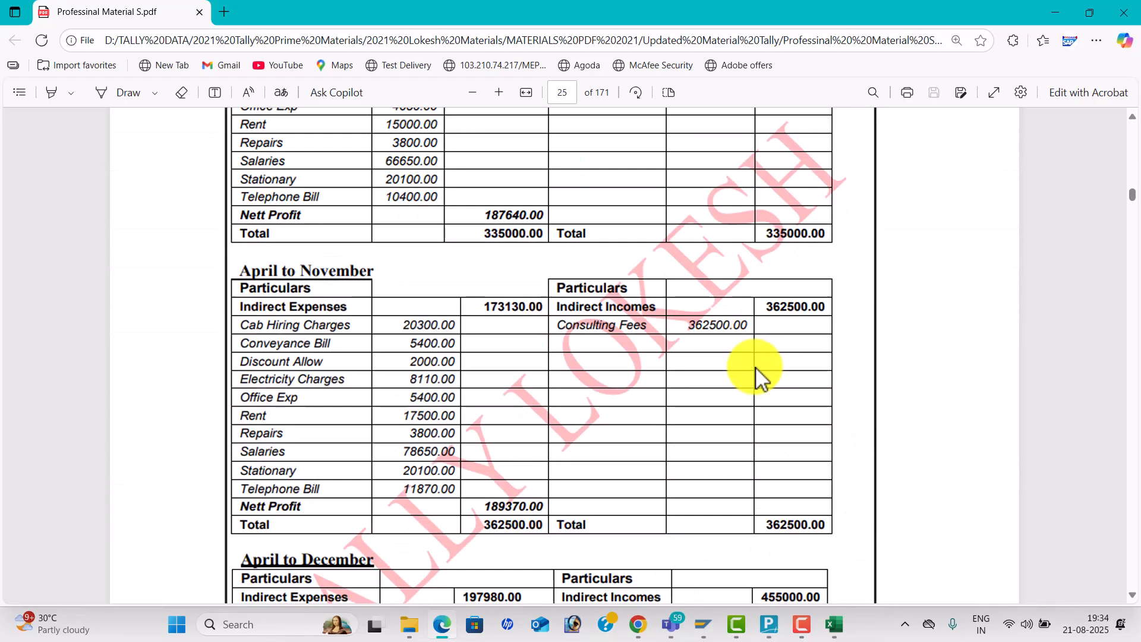
{"action": "scroll", "coordinate": [756, 368], "scroll_direction": "down", "scroll_amount": 20}
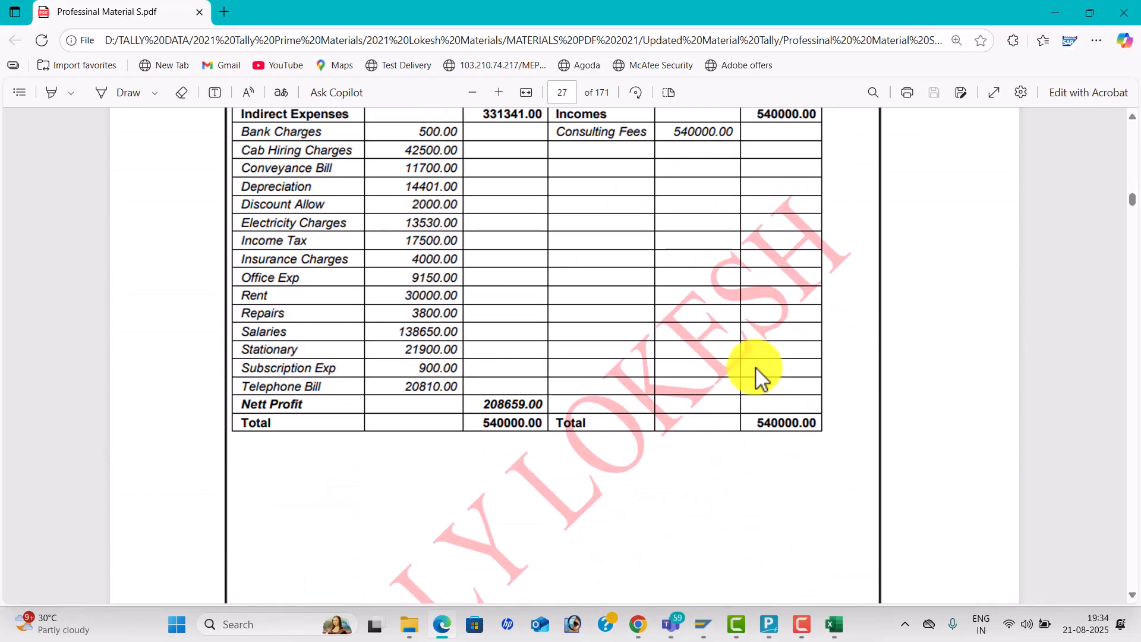
{"action": "scroll", "coordinate": [756, 369], "scroll_direction": "down", "scroll_amount": 5}
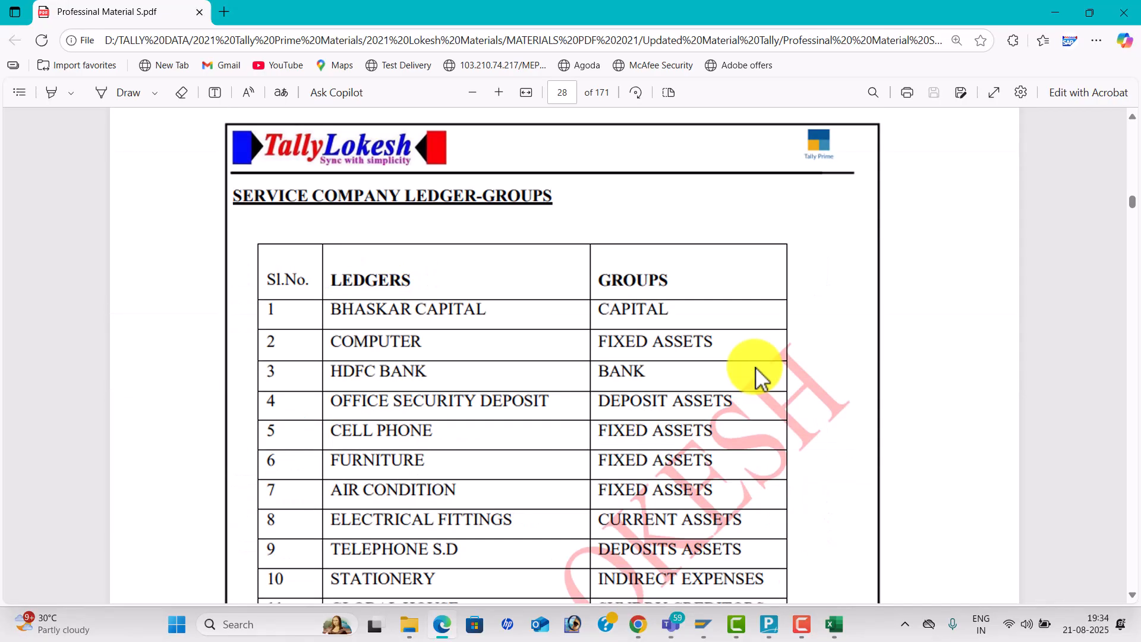
{"action": "scroll", "coordinate": [756, 368], "scroll_direction": "down", "scroll_amount": 15}
{"action": "scroll", "coordinate": [761, 377], "scroll_direction": "down", "scroll_amount": 10}
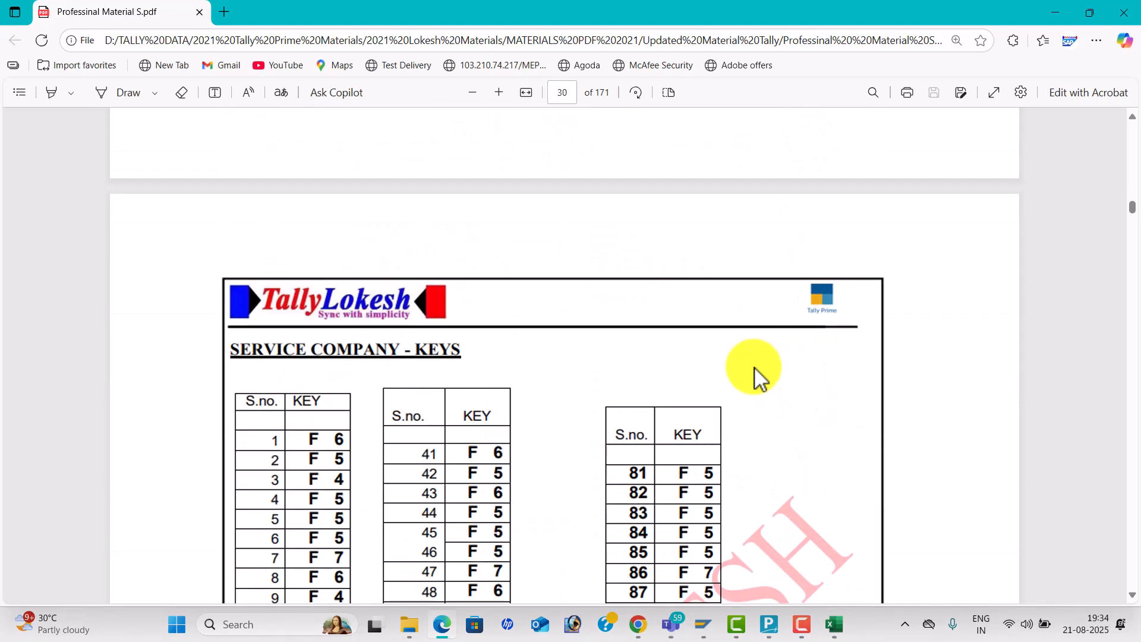
{"action": "scroll", "coordinate": [760, 377], "scroll_direction": "down", "scroll_amount": 9}
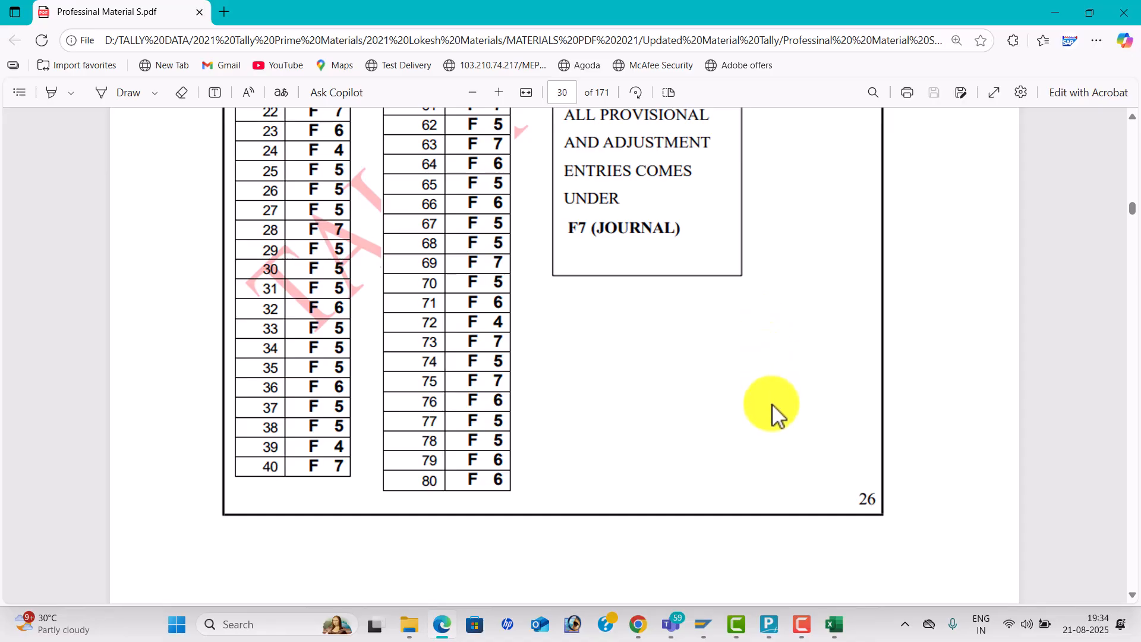
- Go back to page 22 of the PDF and read the other adjustment entries and the instructions for splitting company data
{"action": "scroll", "coordinate": [771, 404], "scroll_direction": "up", "scroll_amount": 15}
{"action": "scroll", "coordinate": [766, 397], "scroll_direction": "up", "scroll_amount": 15}
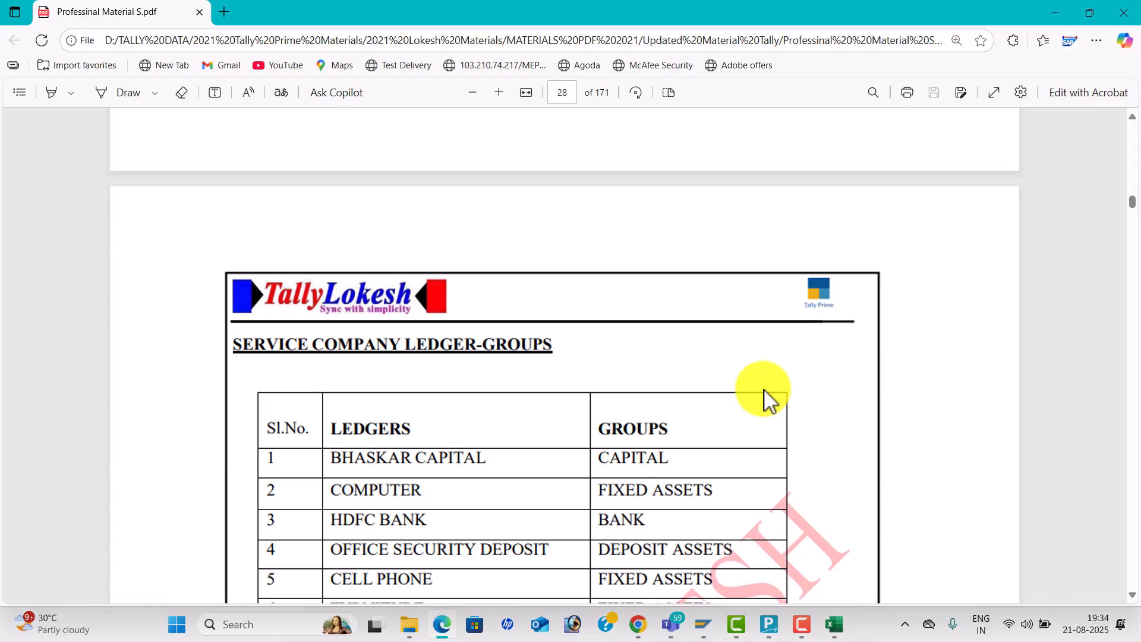
{"action": "scroll", "coordinate": [770, 402], "scroll_direction": "up", "scroll_amount": 15}
{"action": "scroll", "coordinate": [767, 397], "scroll_direction": "up", "scroll_amount": 15}
{"action": "scroll", "coordinate": [766, 397], "scroll_direction": "up", "scroll_amount": 15}
{"action": "scroll", "coordinate": [766, 397], "scroll_direction": "up", "scroll_amount": 6}
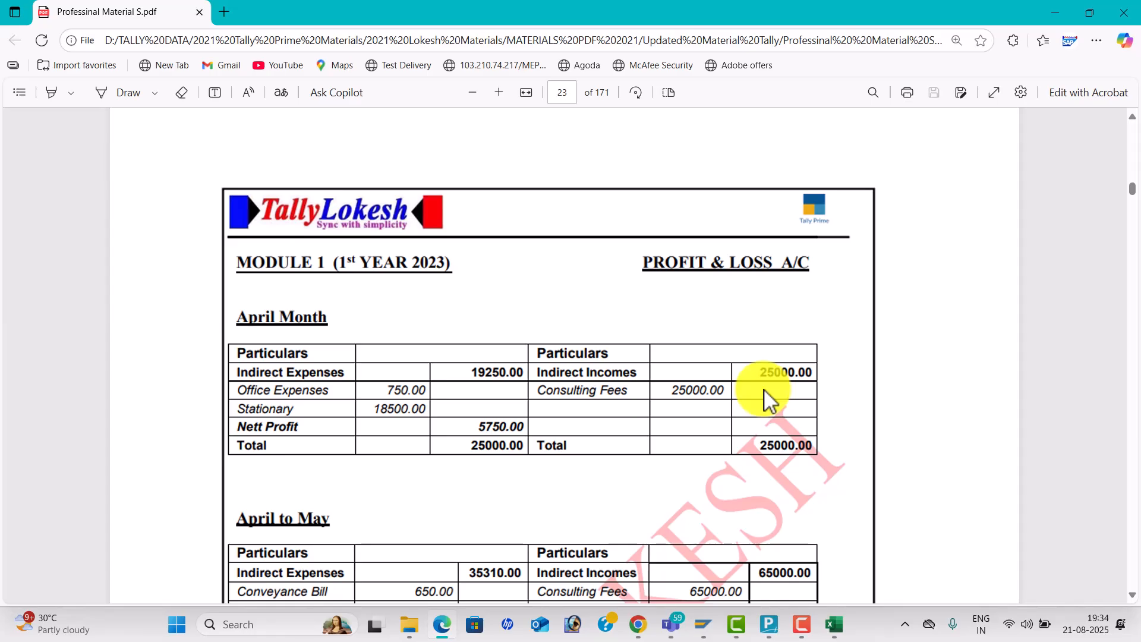
{"action": "scroll", "coordinate": [764, 388], "scroll_direction": "up", "scroll_amount": 8}
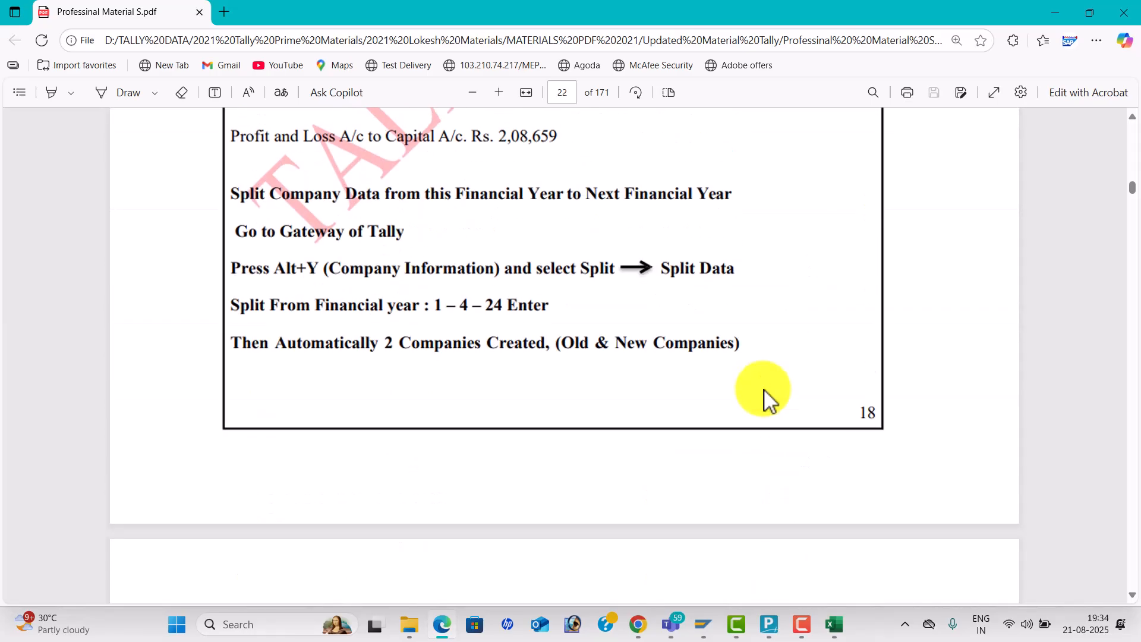
{"action": "scroll", "coordinate": [766, 397], "scroll_direction": "up", "scroll_amount": 5}
{"action": "scroll", "coordinate": [766, 397], "scroll_direction": "down", "scroll_amount": 4}
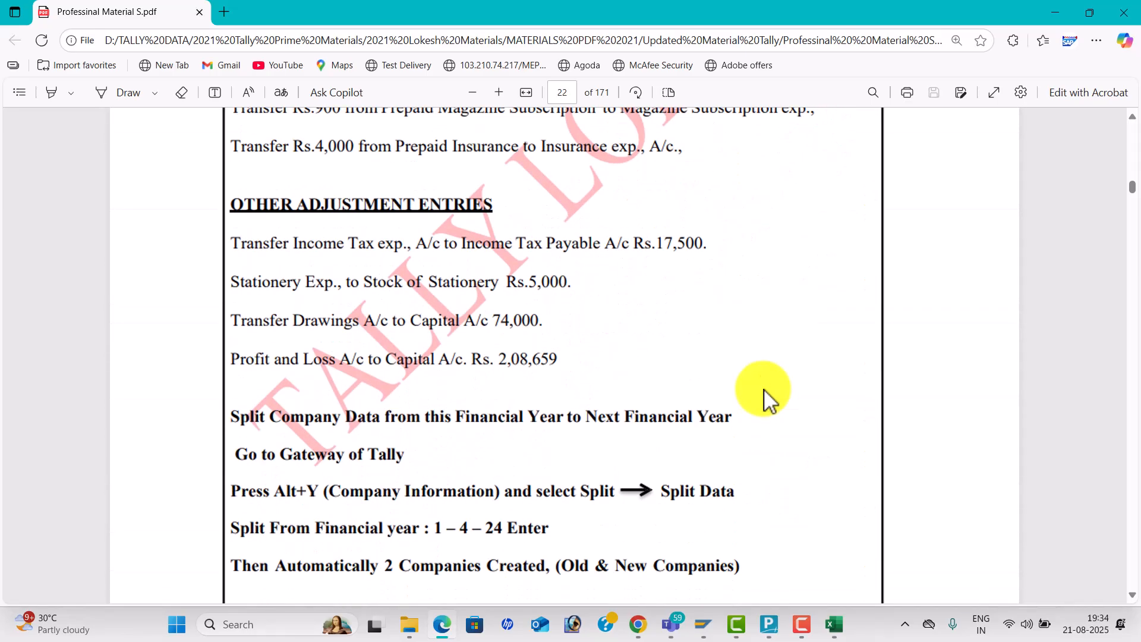
{"action": "scroll", "coordinate": [766, 396], "scroll_direction": "down", "scroll_amount": 3}
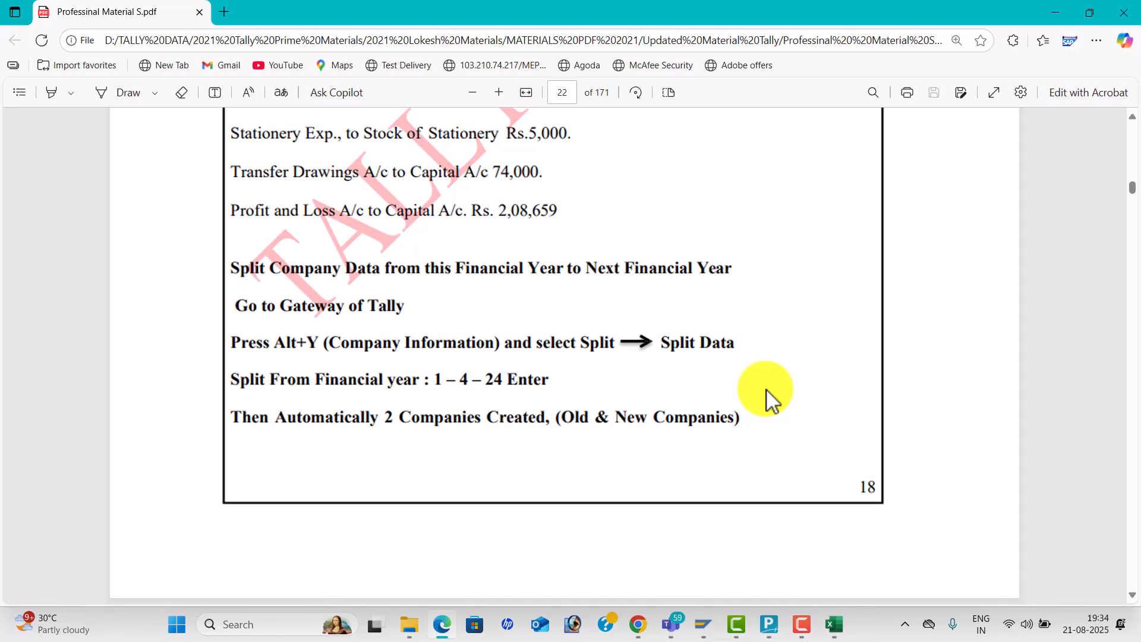
- Switch to the Microsoft Teams meeting and leave the call
{"action": "key", "text": "alt+Tab"}
{"action": "key", "text": "alt+Tab"}
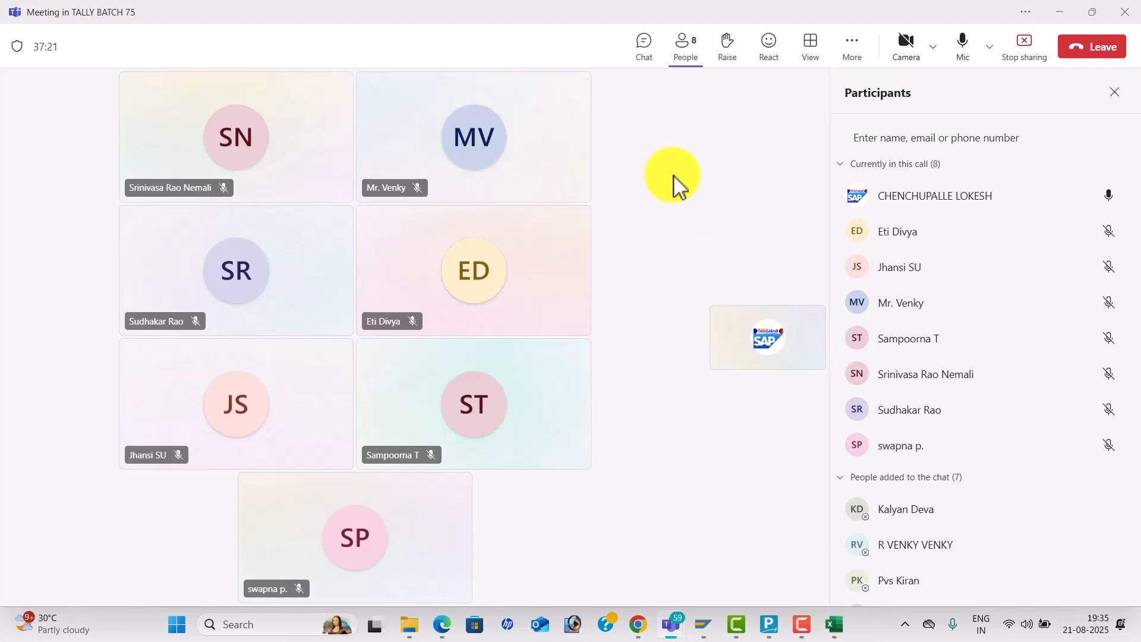
{"action": "left_click", "coordinate": [1104, 47]}
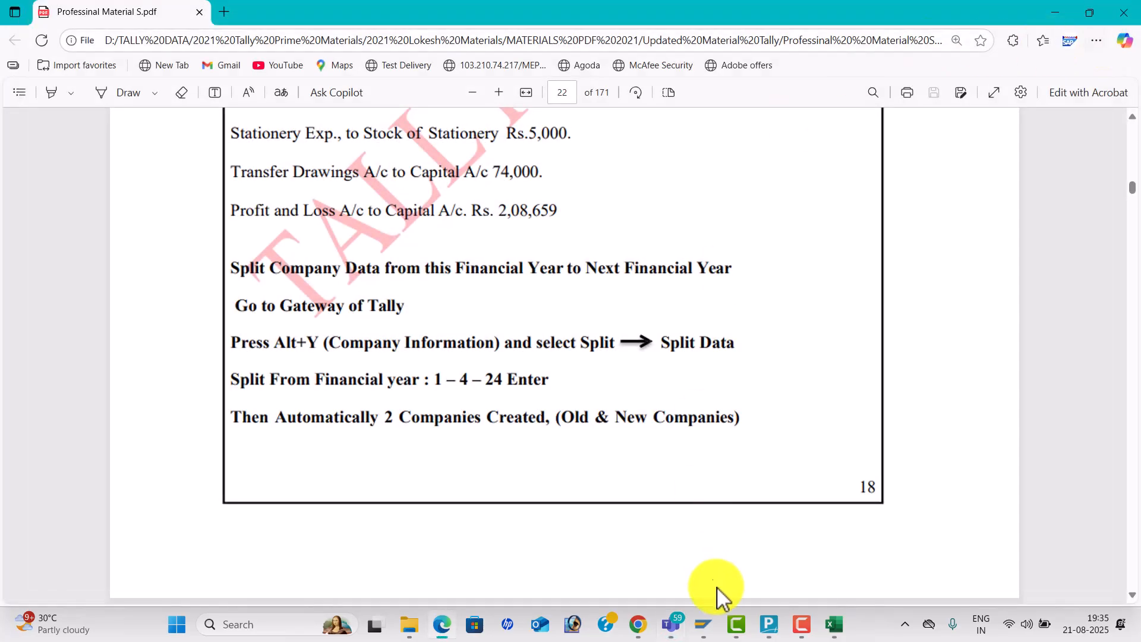